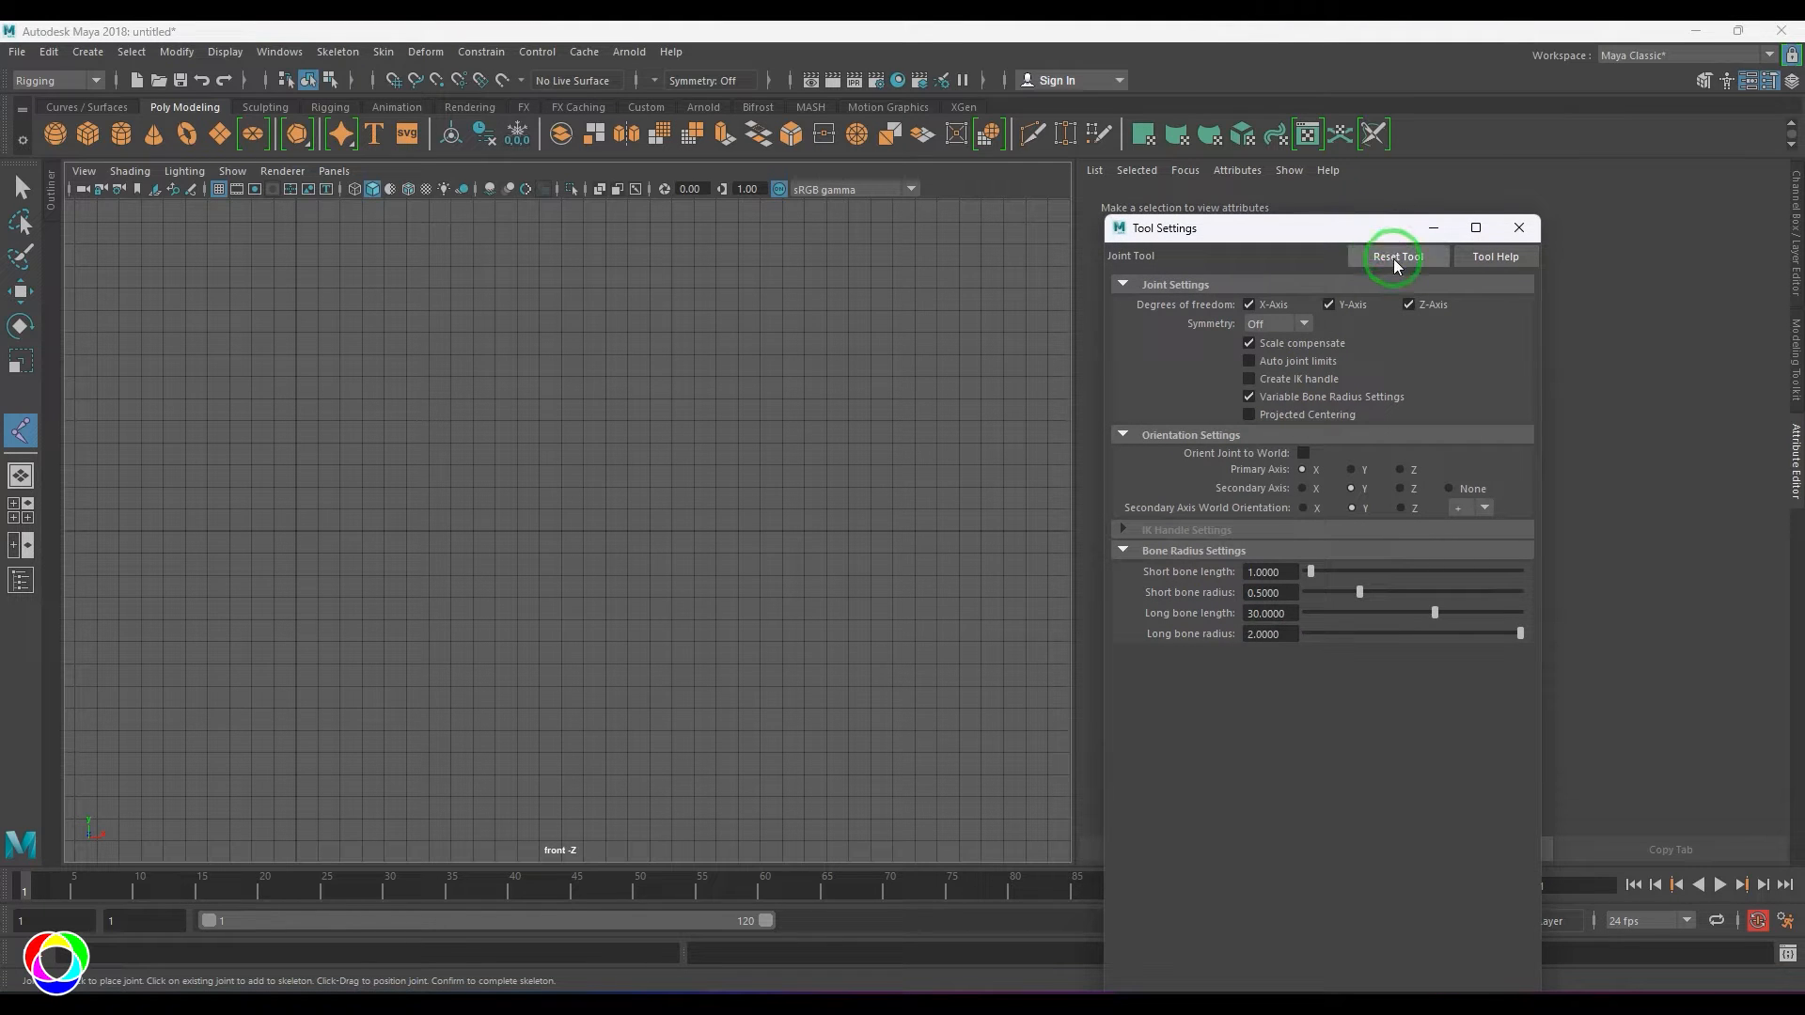
- Reset the Joint Tool to its default settings and place its Tool Settings window clear of the front view
{"action": "left_click", "coordinate": [1395, 259]}
{"action": "left_click", "coordinate": [1316, 257]}
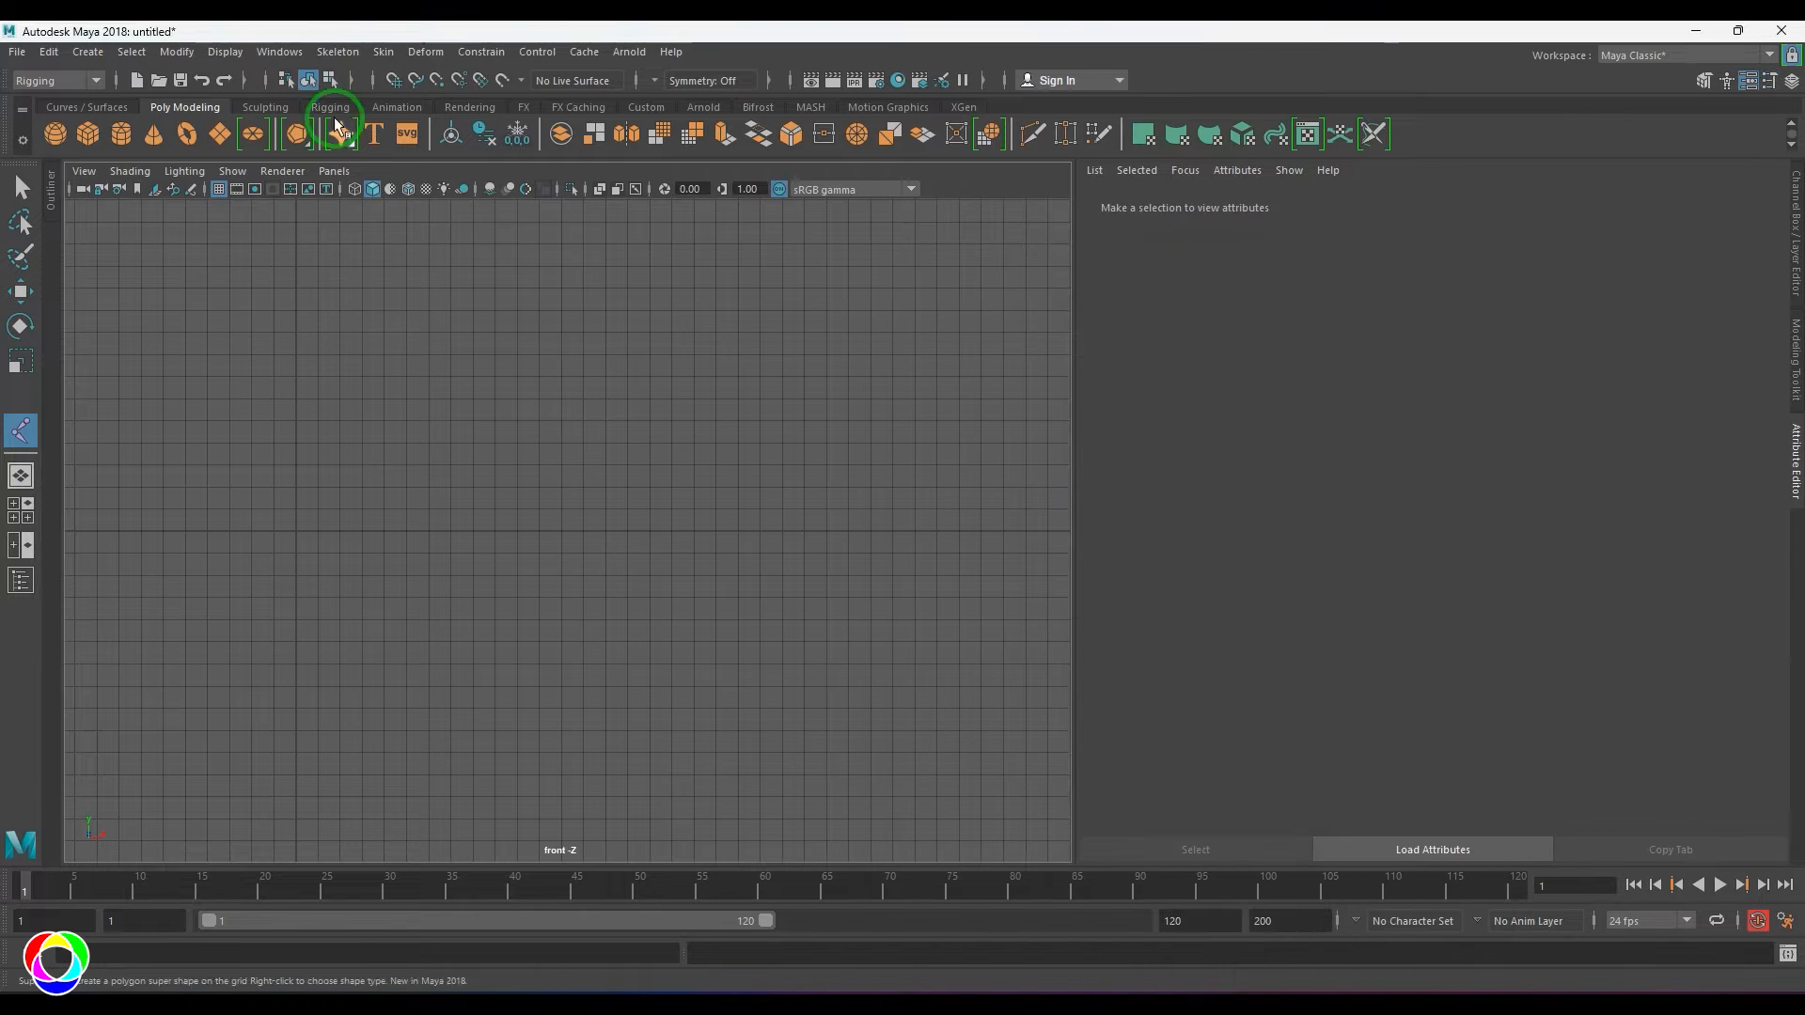
{"action": "left_click", "coordinate": [338, 50]}
{"action": "left_click", "coordinate": [527, 99]}
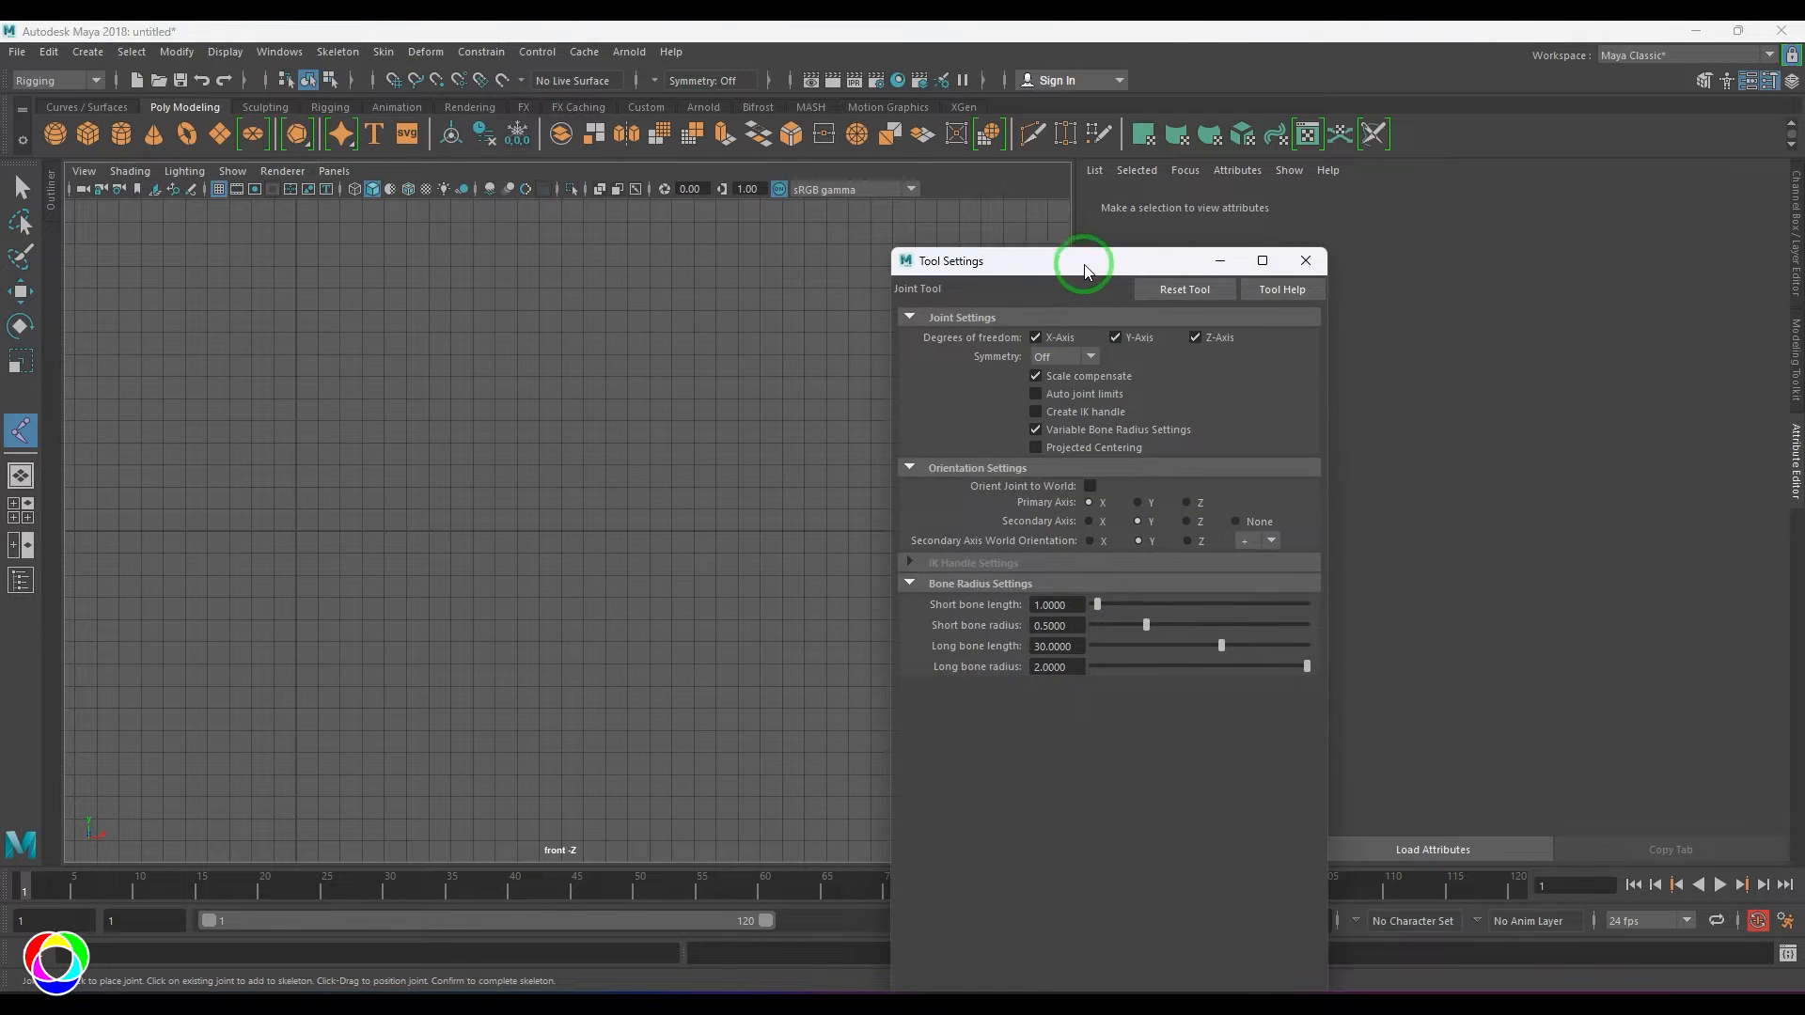
{"action": "left_click", "coordinate": [1373, 248]}
{"action": "left_click", "coordinate": [1769, 83]}
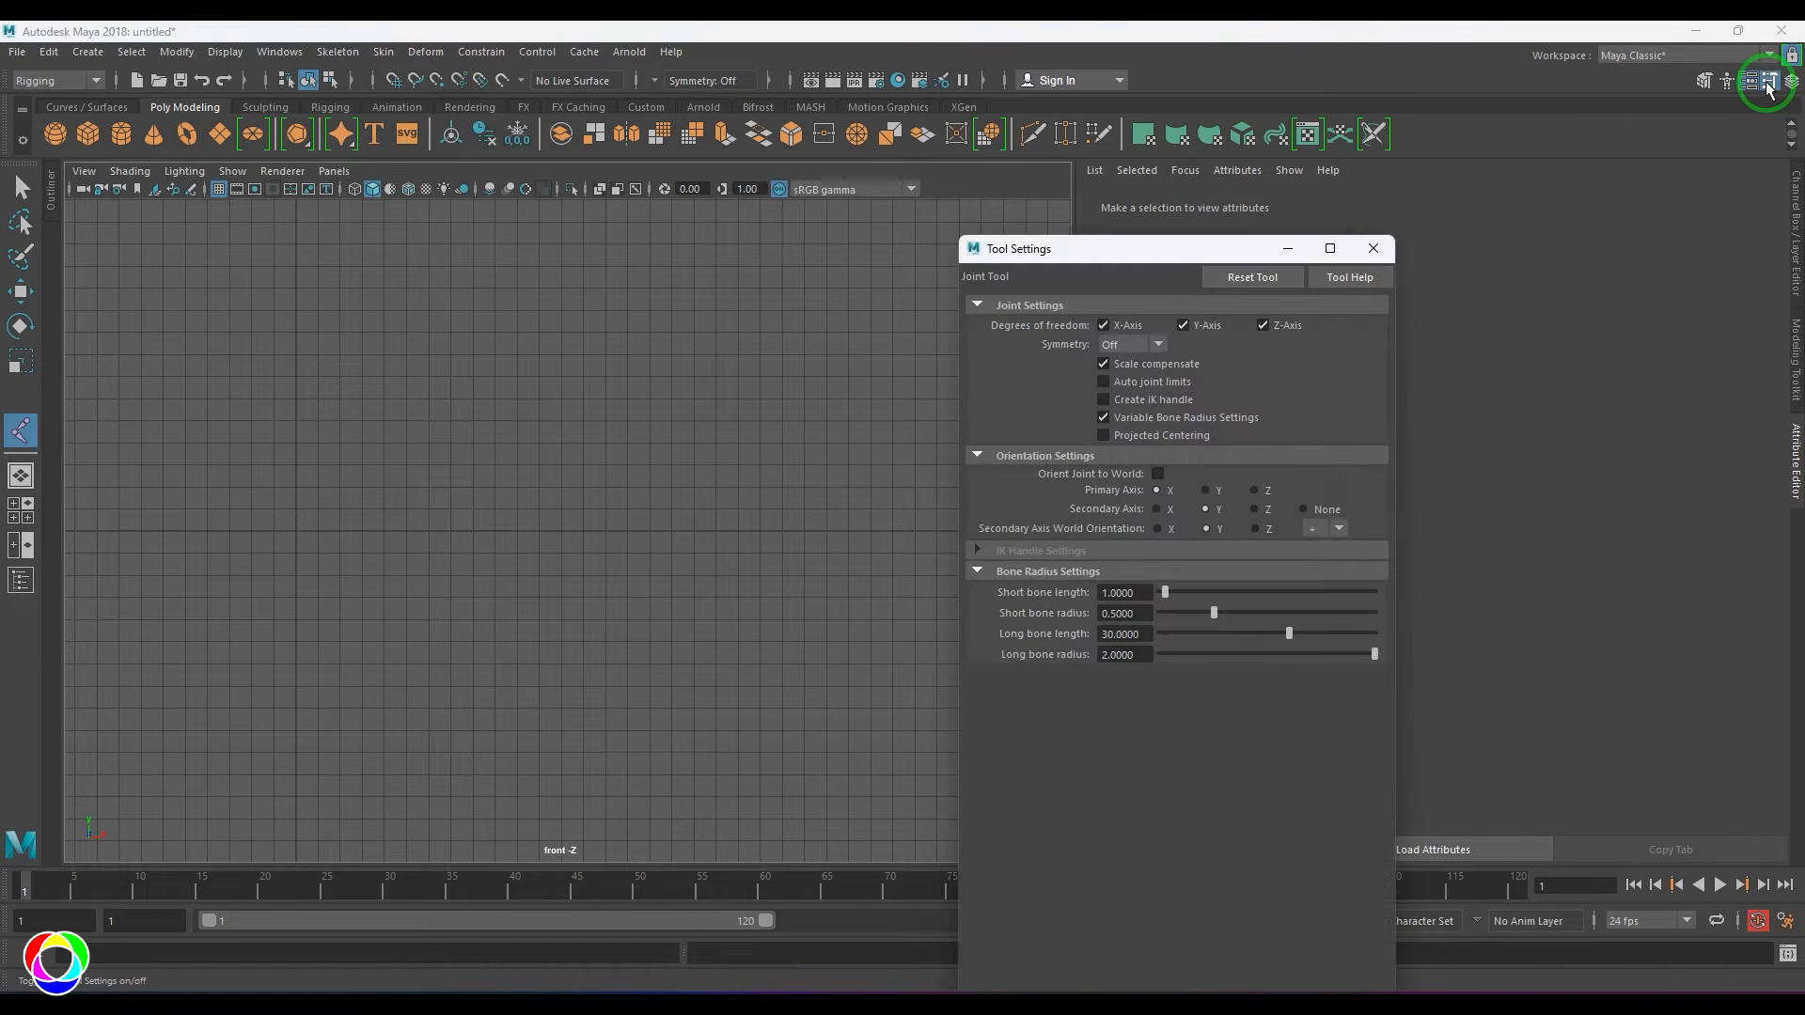
{"action": "left_click_drag", "start_coordinate": [1215, 252], "coordinate": [1429, 177]}
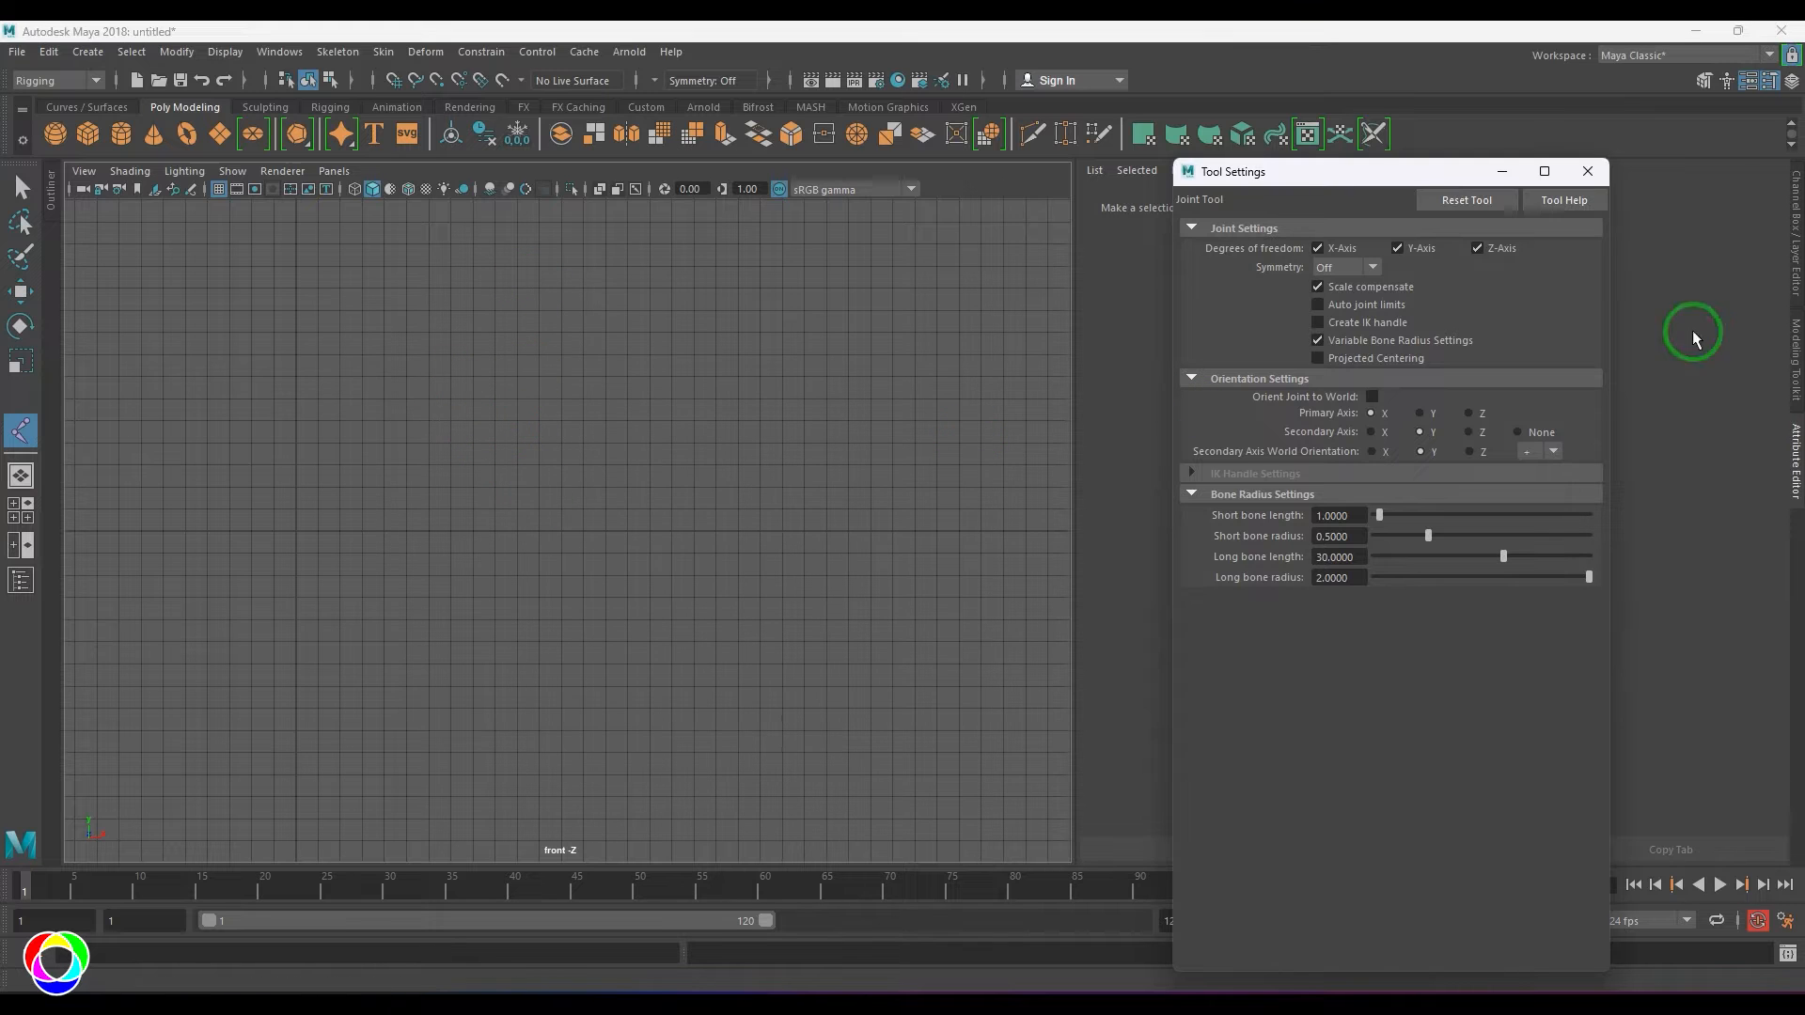
- Create a curved chain of six joints in the front view with the Joint Tool and finish the chain
{"action": "scroll", "coordinate": [671, 534], "scroll_direction": "up", "scroll_amount": 5}
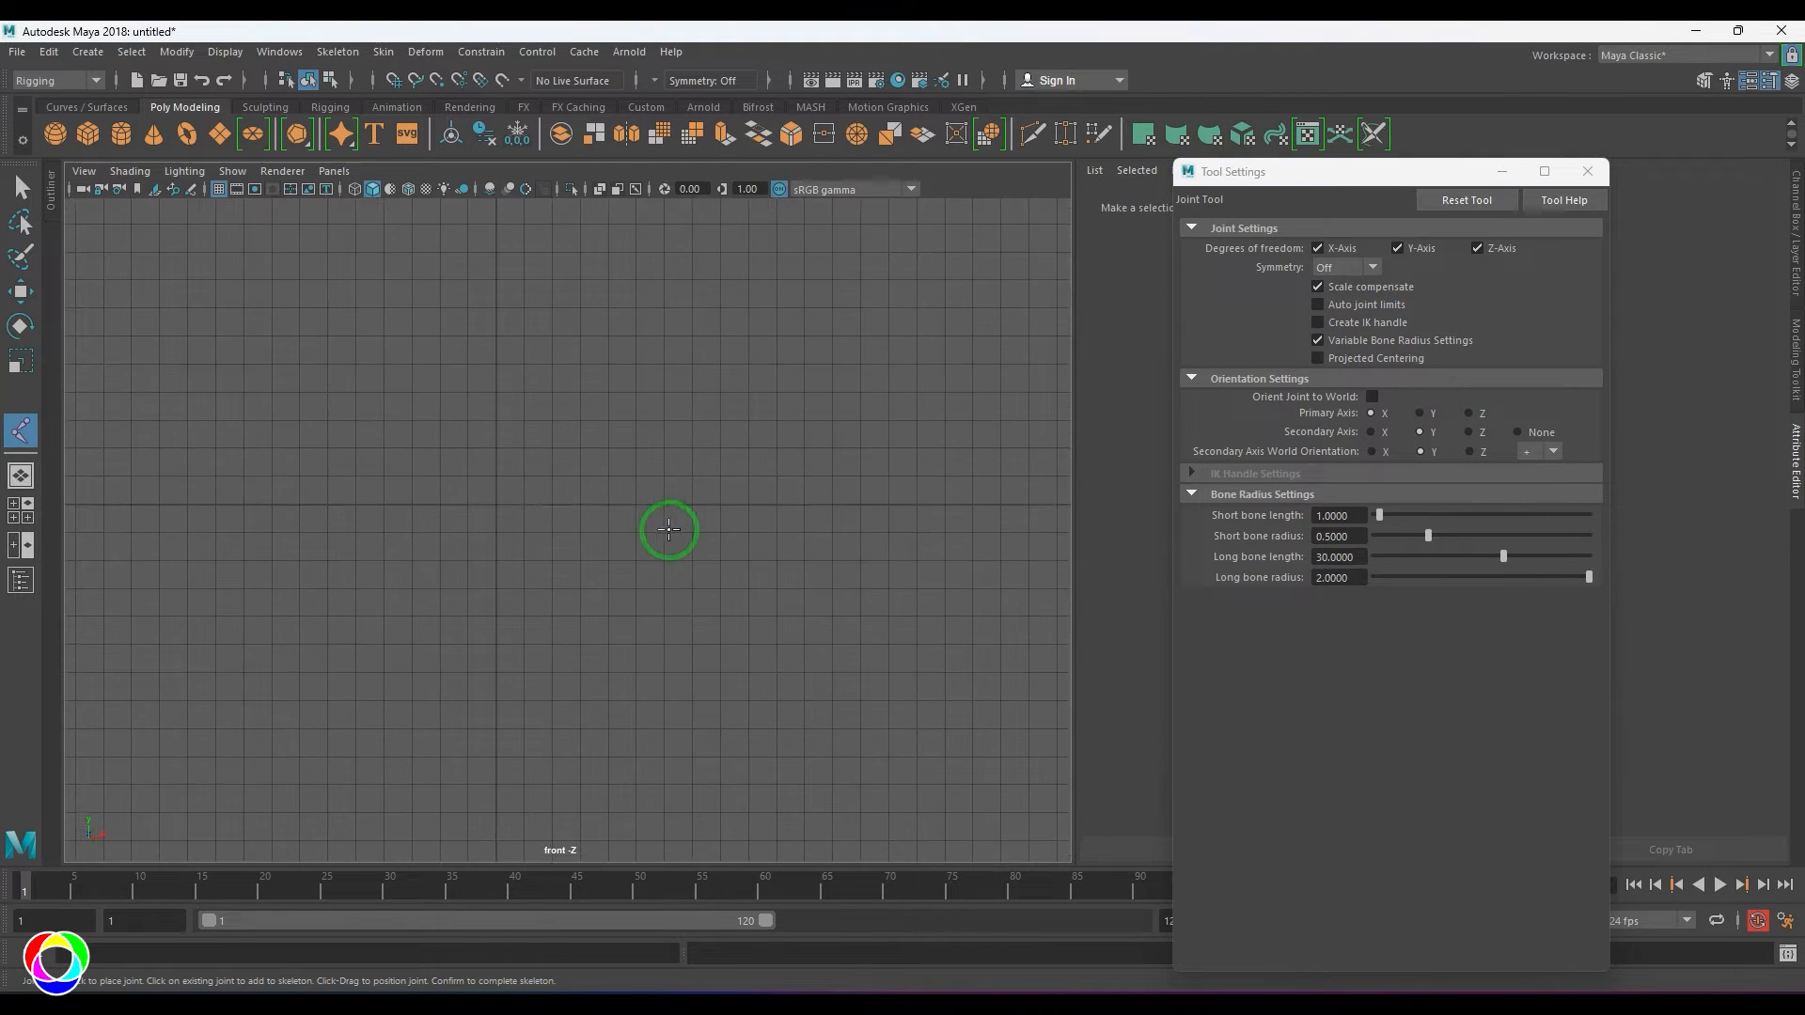
{"action": "left_click", "coordinate": [703, 350]}
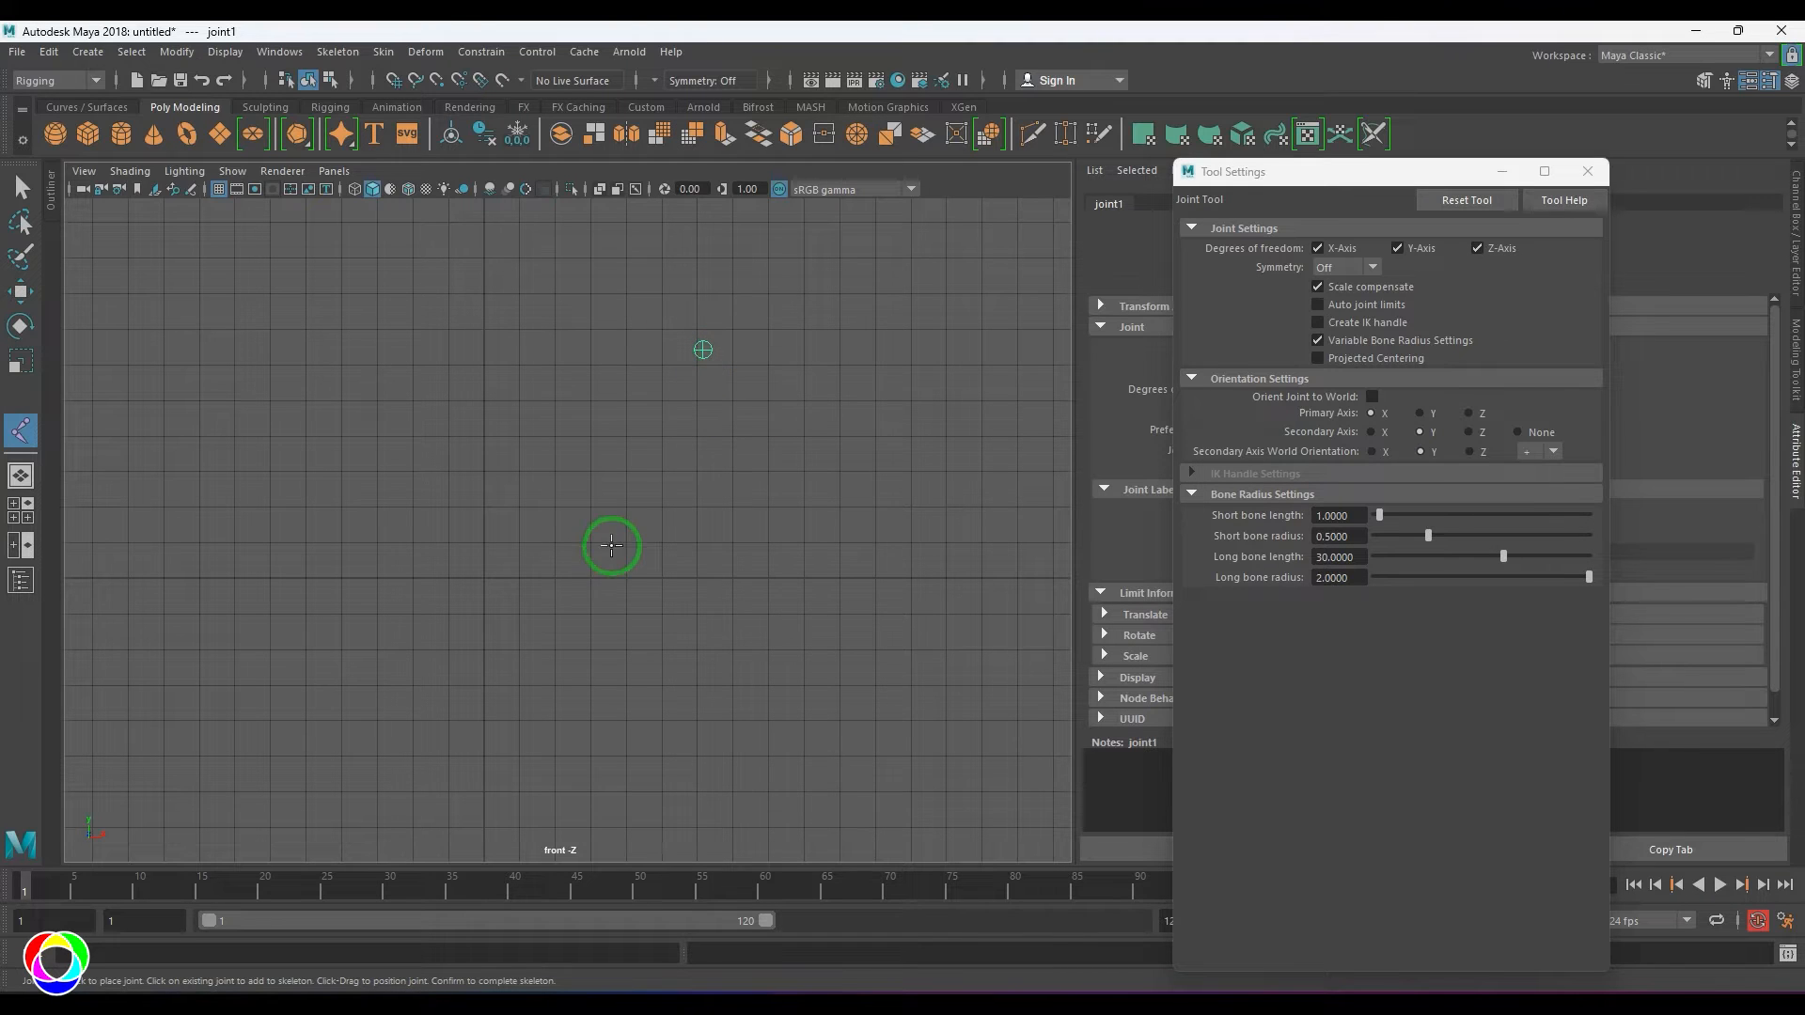
{"action": "left_click", "coordinate": [577, 543]}
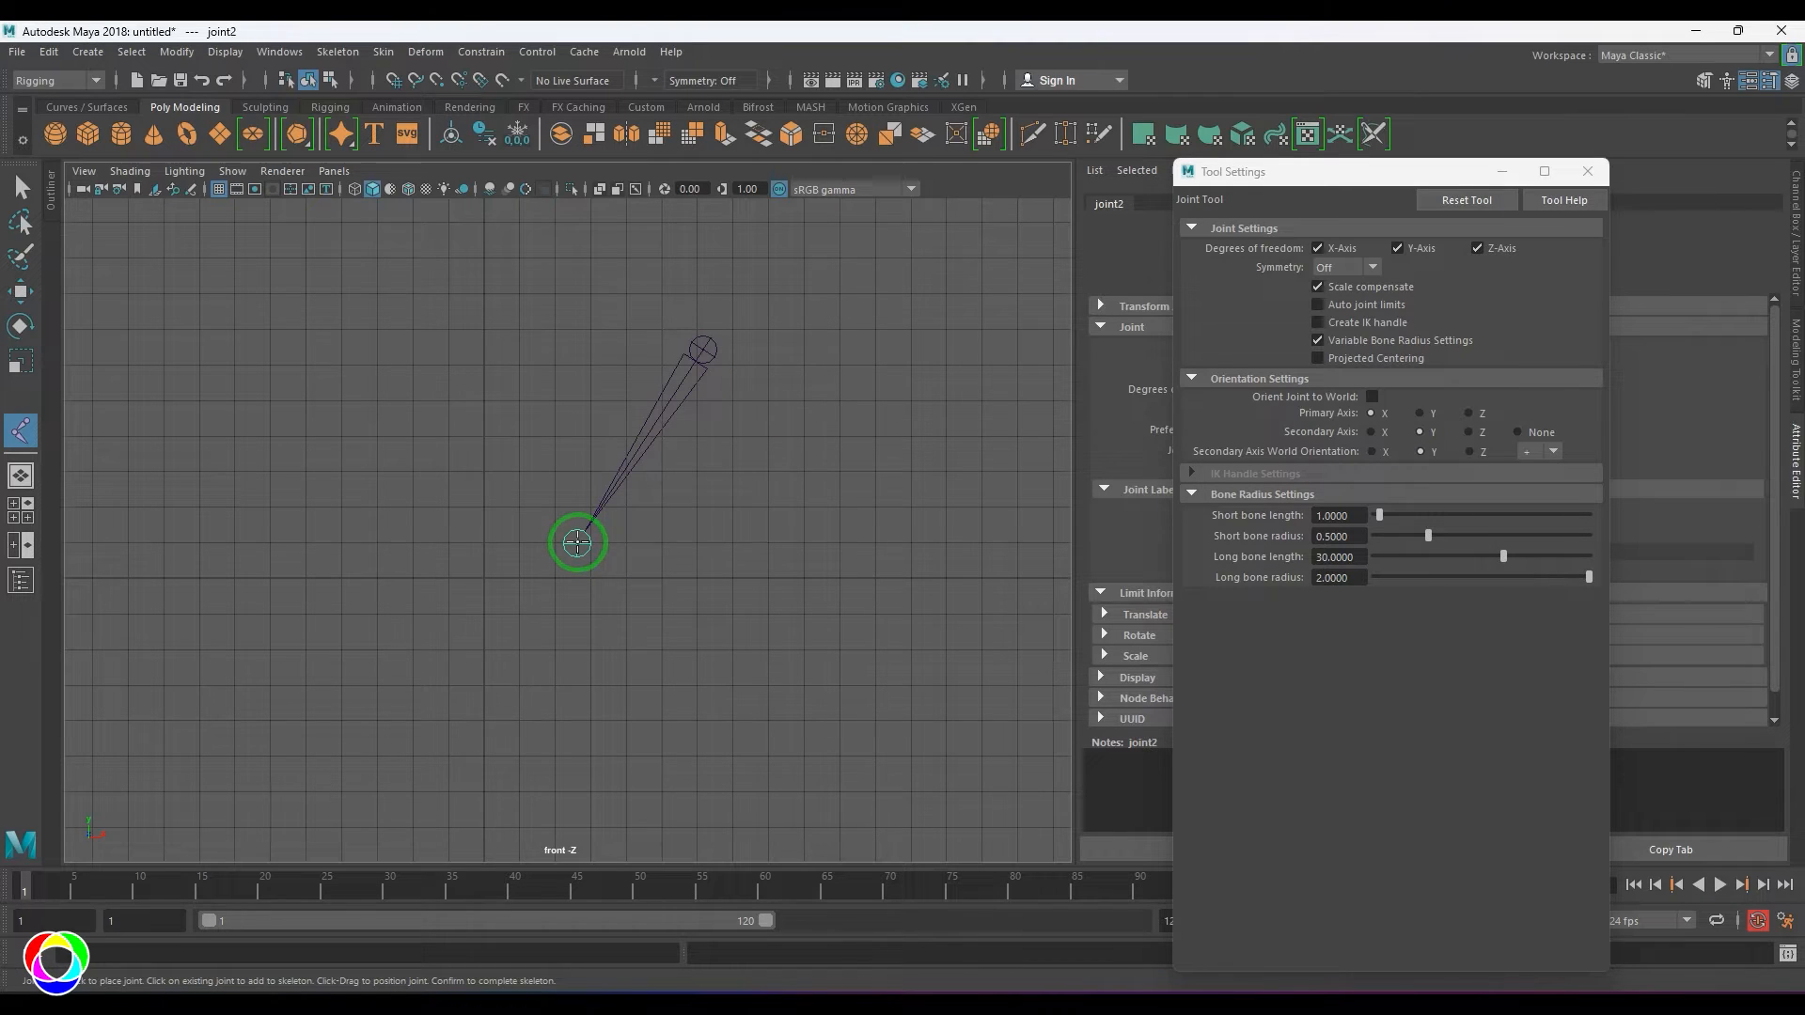
{"action": "left_click", "coordinate": [718, 696]}
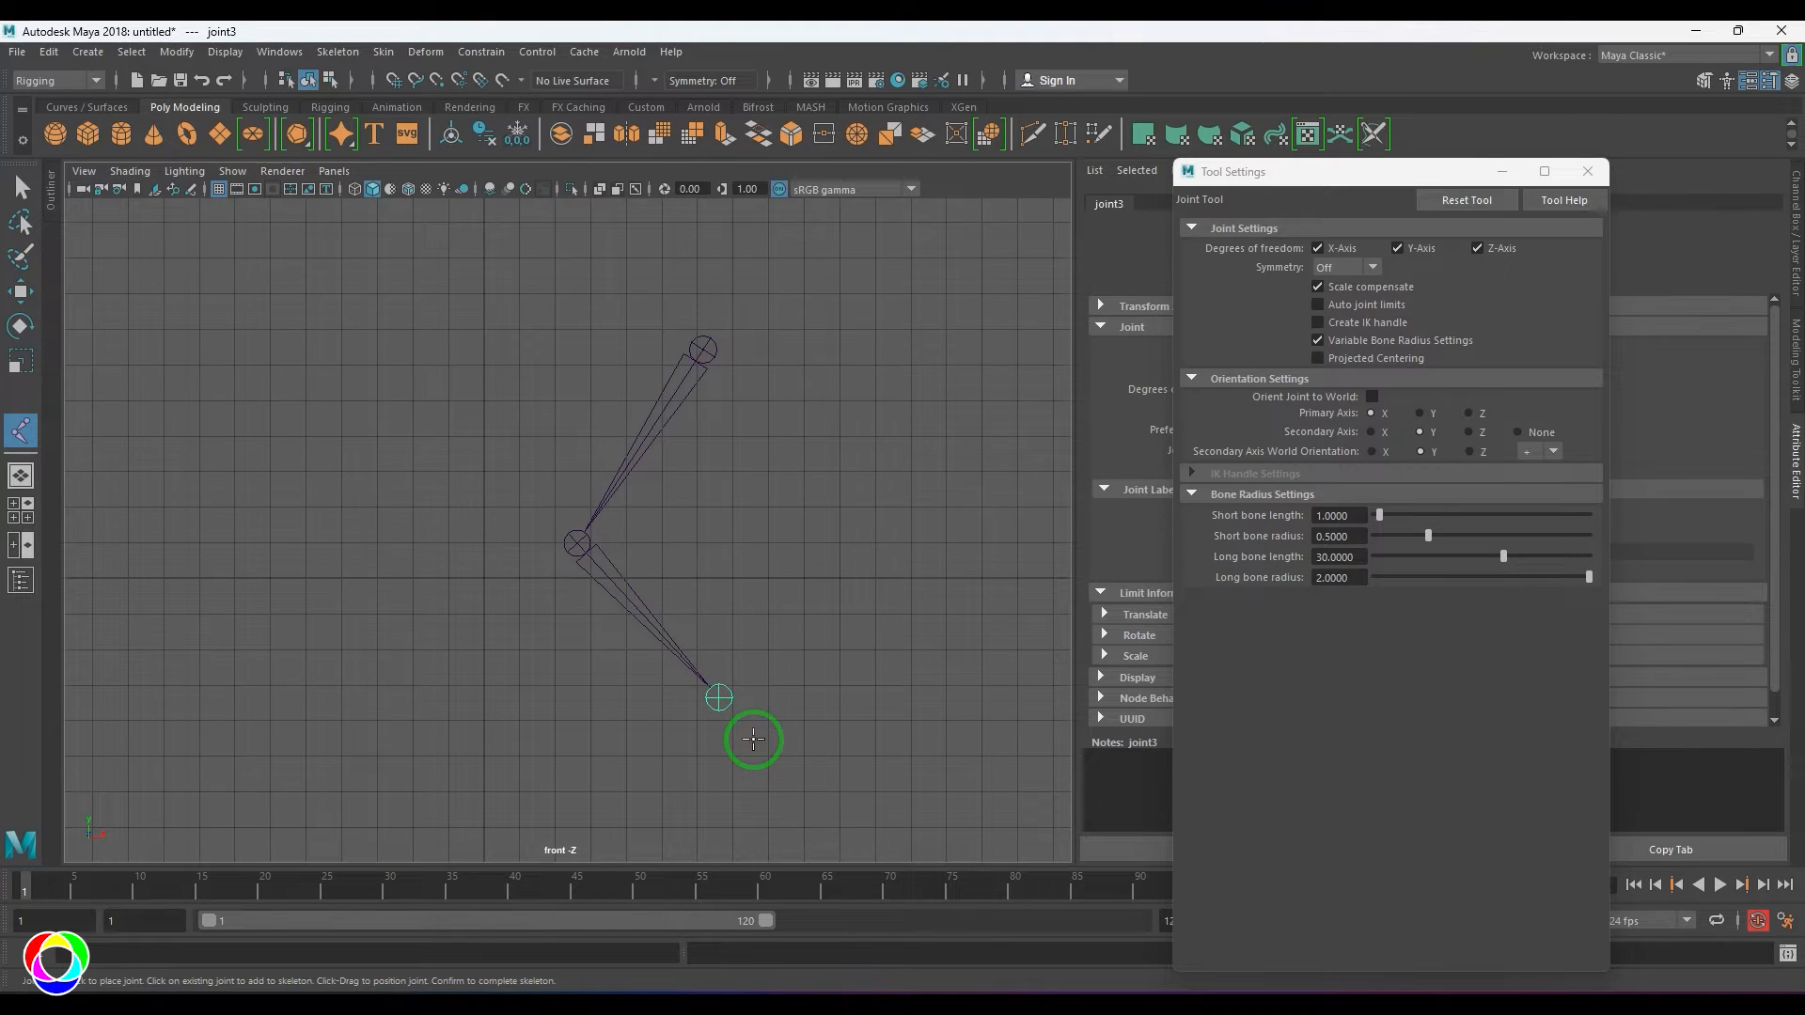
{"action": "left_click", "coordinate": [882, 749]}
{"action": "left_click", "coordinate": [931, 666]}
{"action": "left_click", "coordinate": [972, 538]}
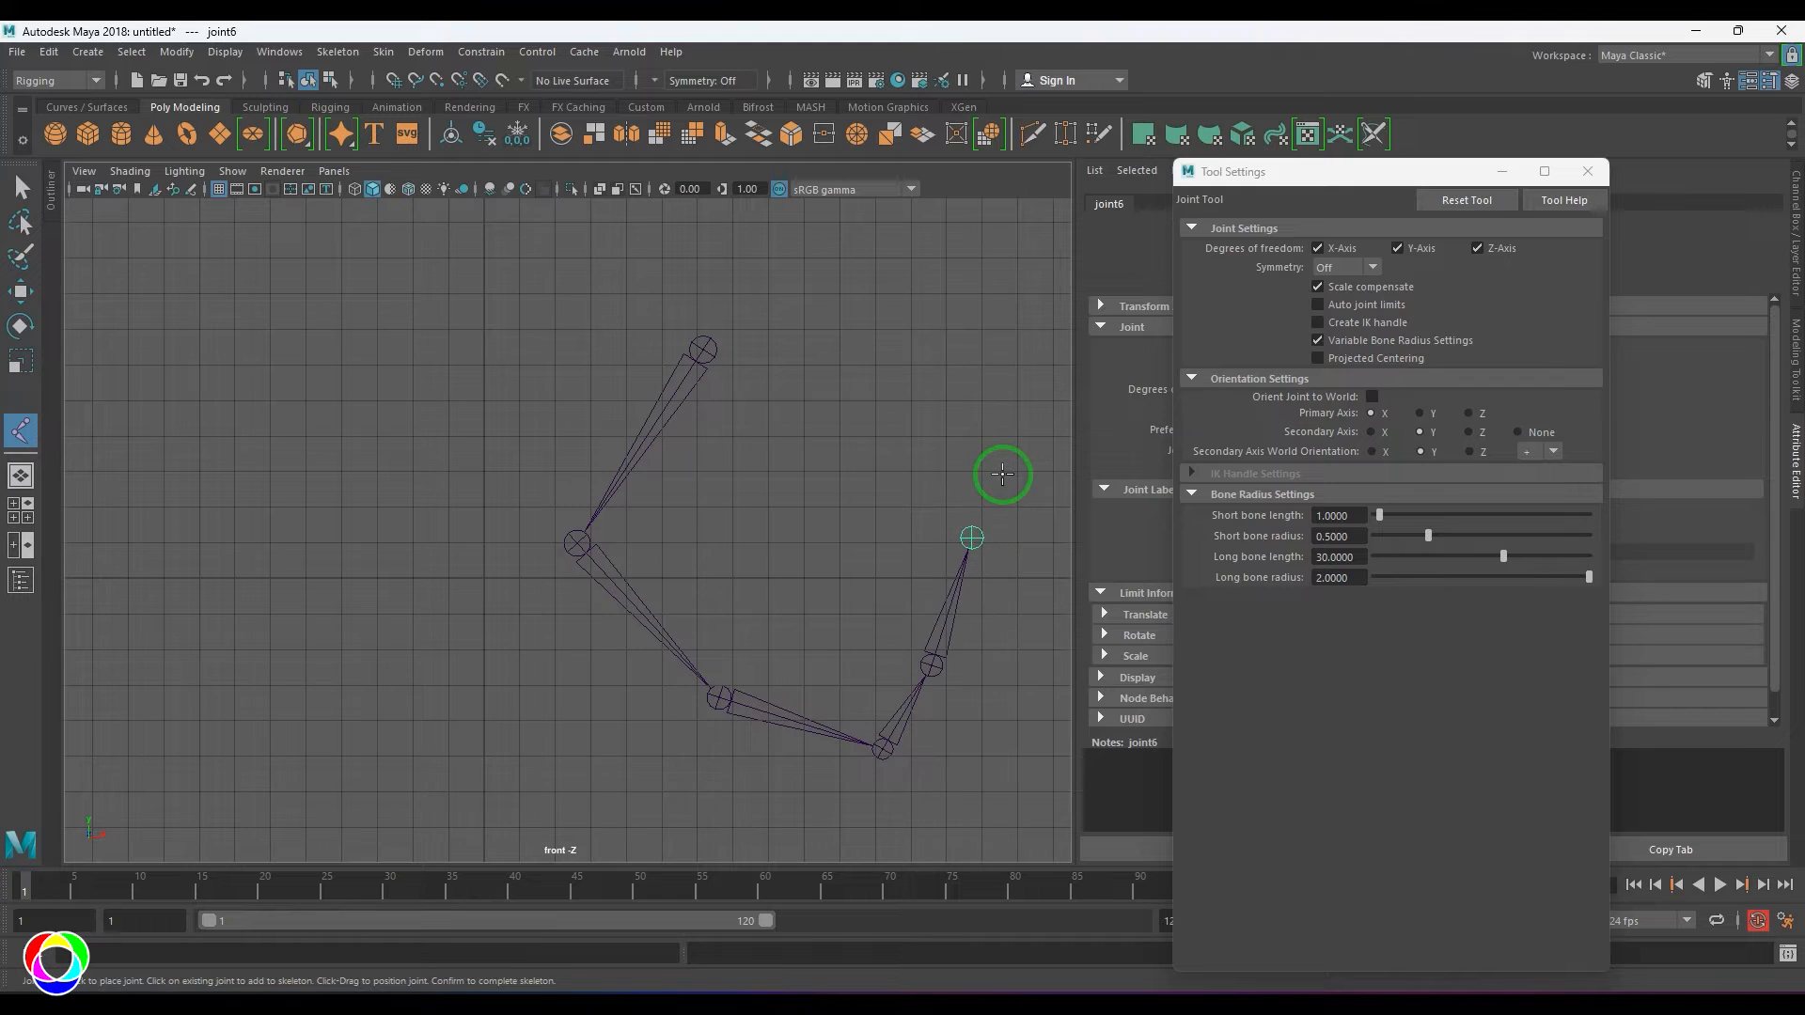
{"action": "key", "text": "Return"}
{"action": "key", "text": "q"}
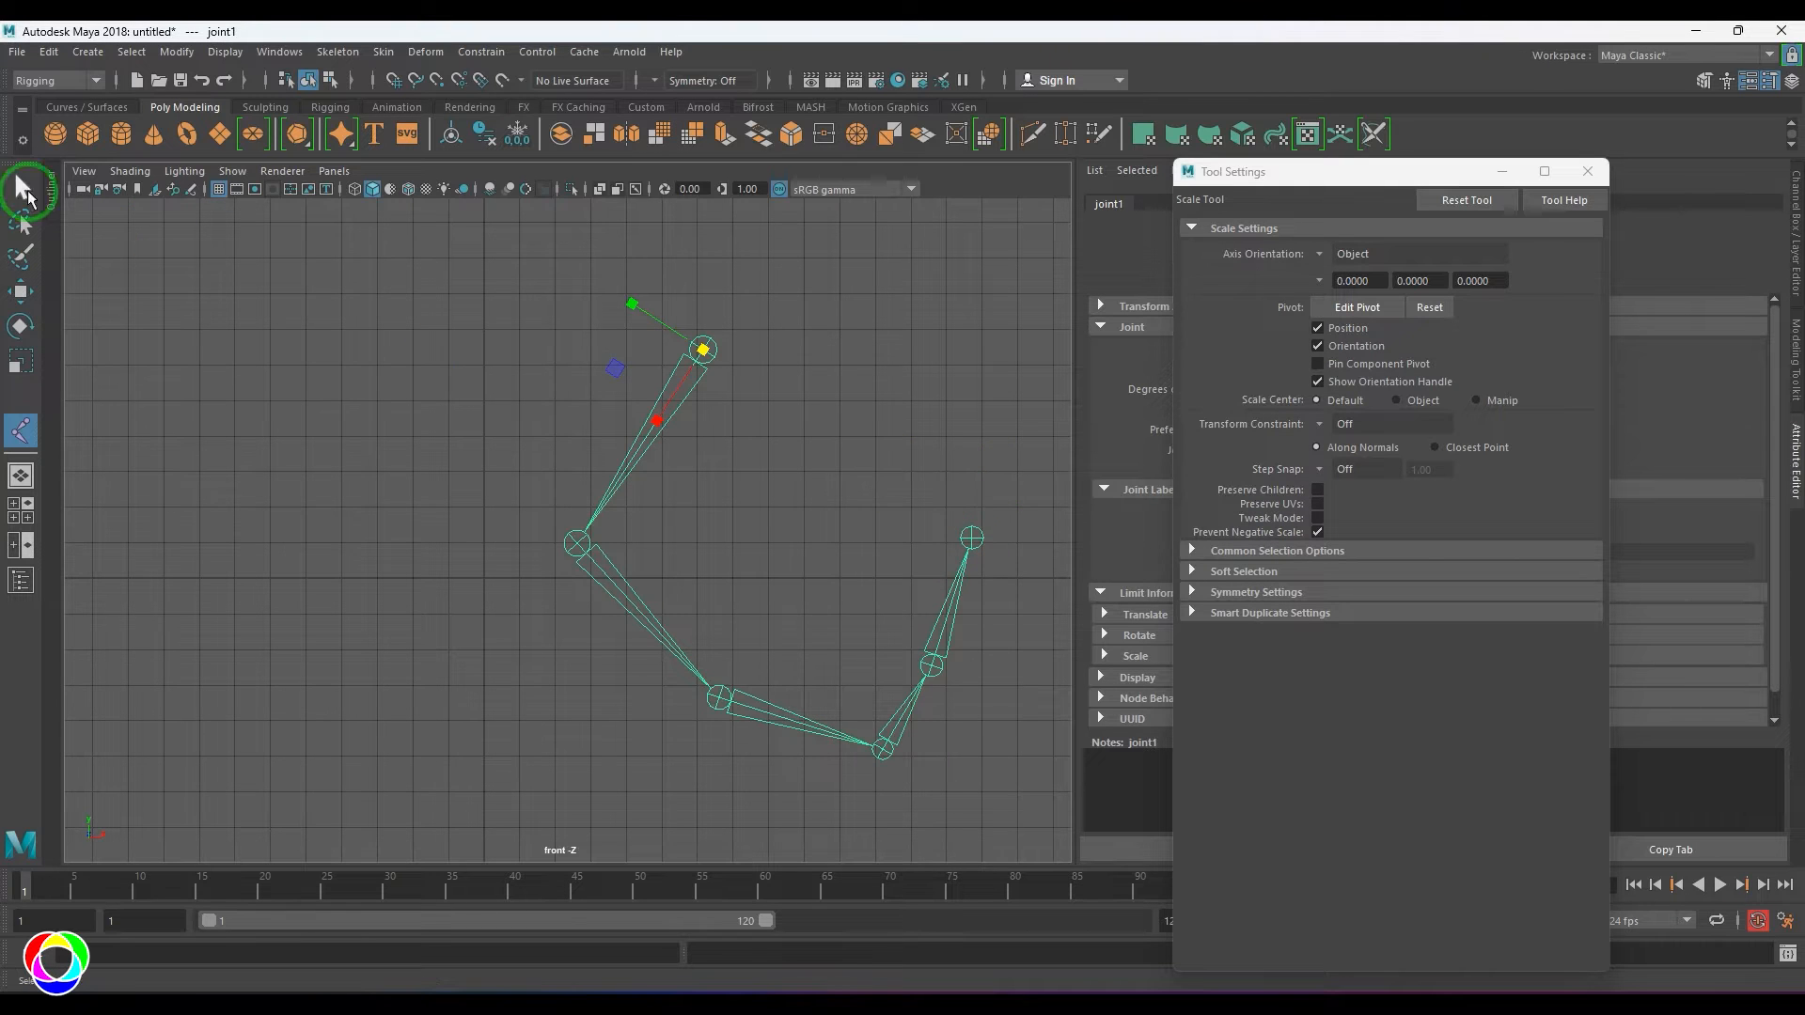
- Label the first joint "JO" and its bone "Bone" with Grease Pencil arrows, and delete the annotation frame
{"action": "middle_click_drag", "start_coordinate": [727, 437], "coordinate": [573, 386], "text": "alt"}
{"action": "left_click", "coordinate": [191, 189]}
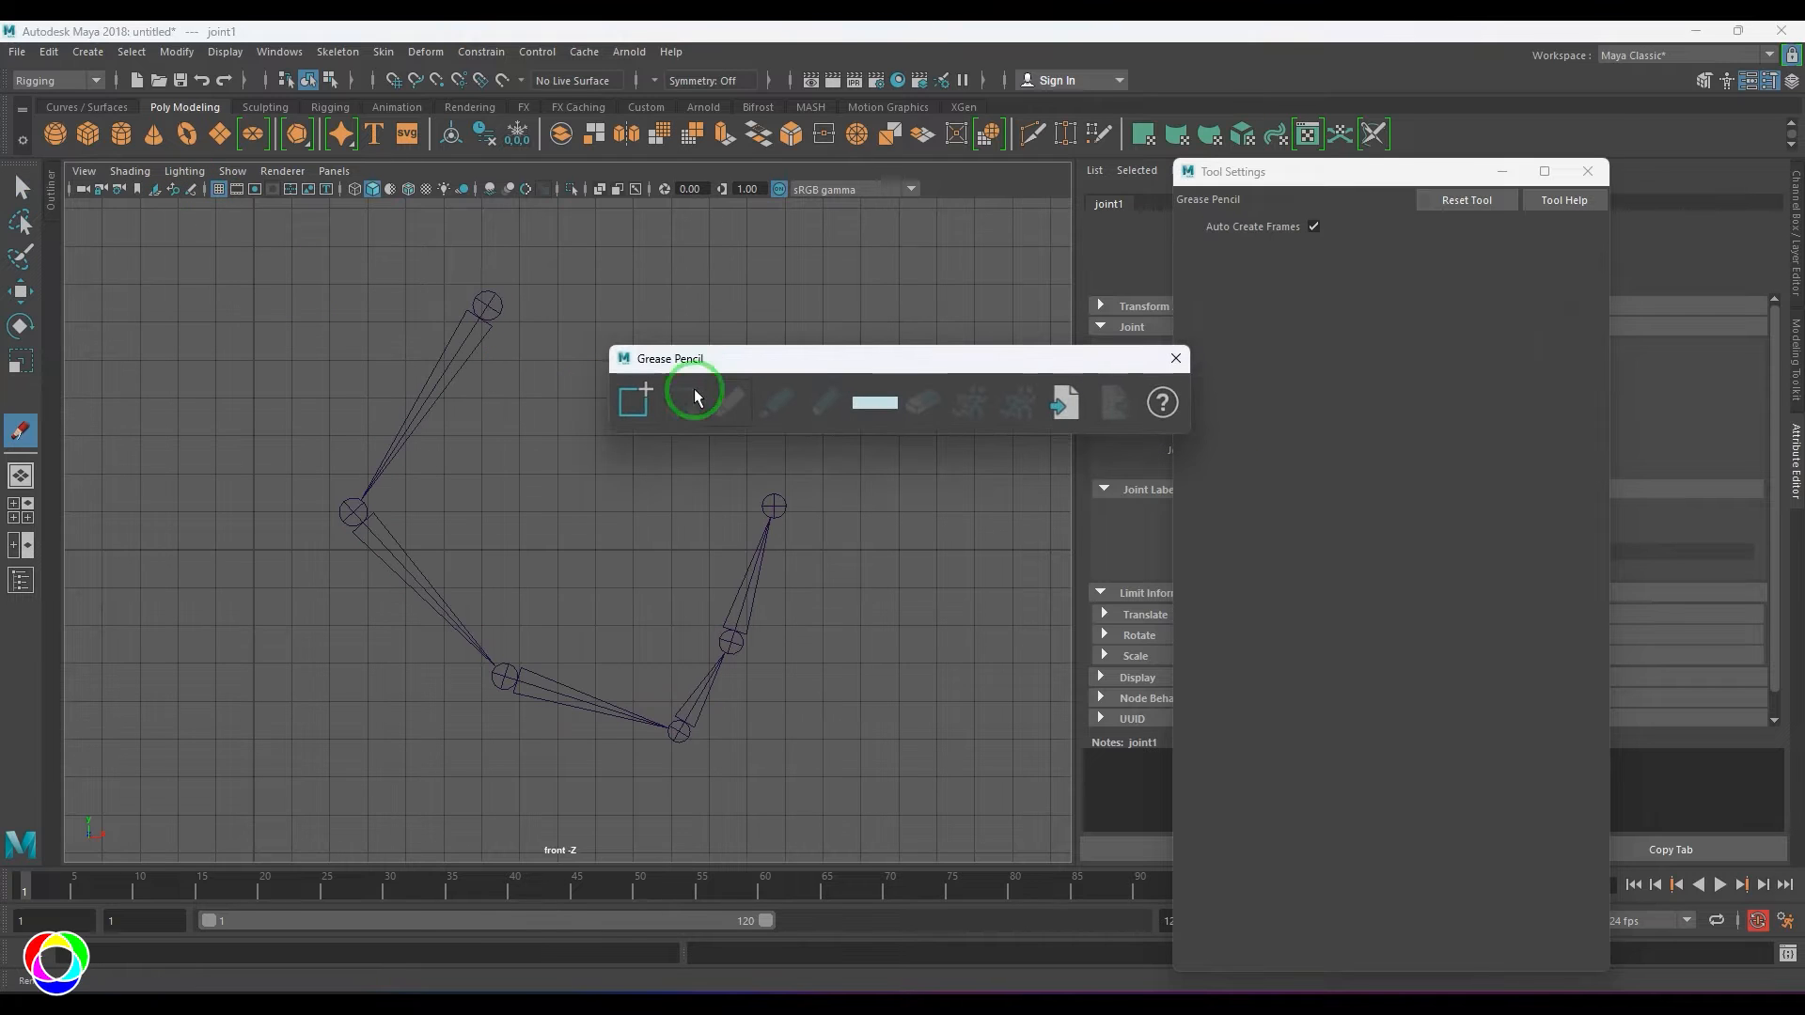
{"action": "left_click_drag", "start_coordinate": [730, 357], "coordinate": [933, 340]}
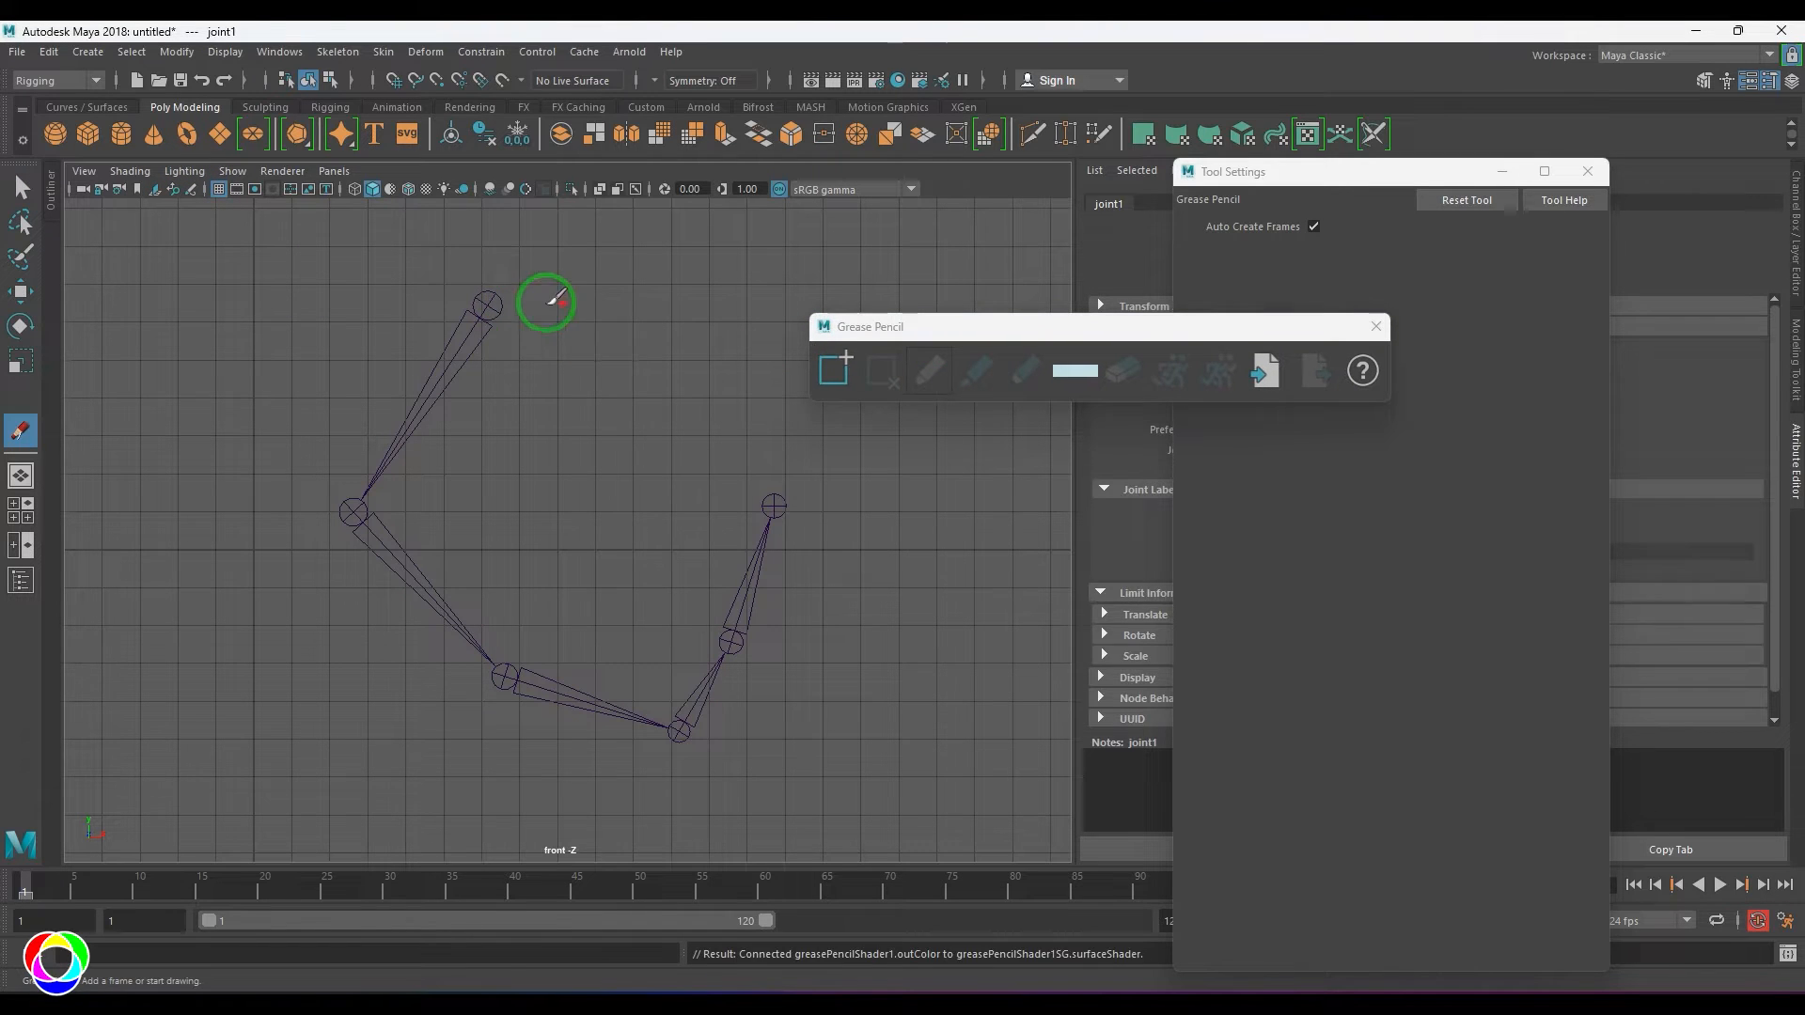
{"action": "mouse_move", "coordinate": [493, 306]}
{"action": "left_mouse_down"}
{"action": "mouse_move", "coordinate": [605, 322]}
{"action": "mouse_move", "coordinate": [632, 270]}
{"action": "mouse_move", "coordinate": [650, 283]}
{"action": "left_mouse_up"}
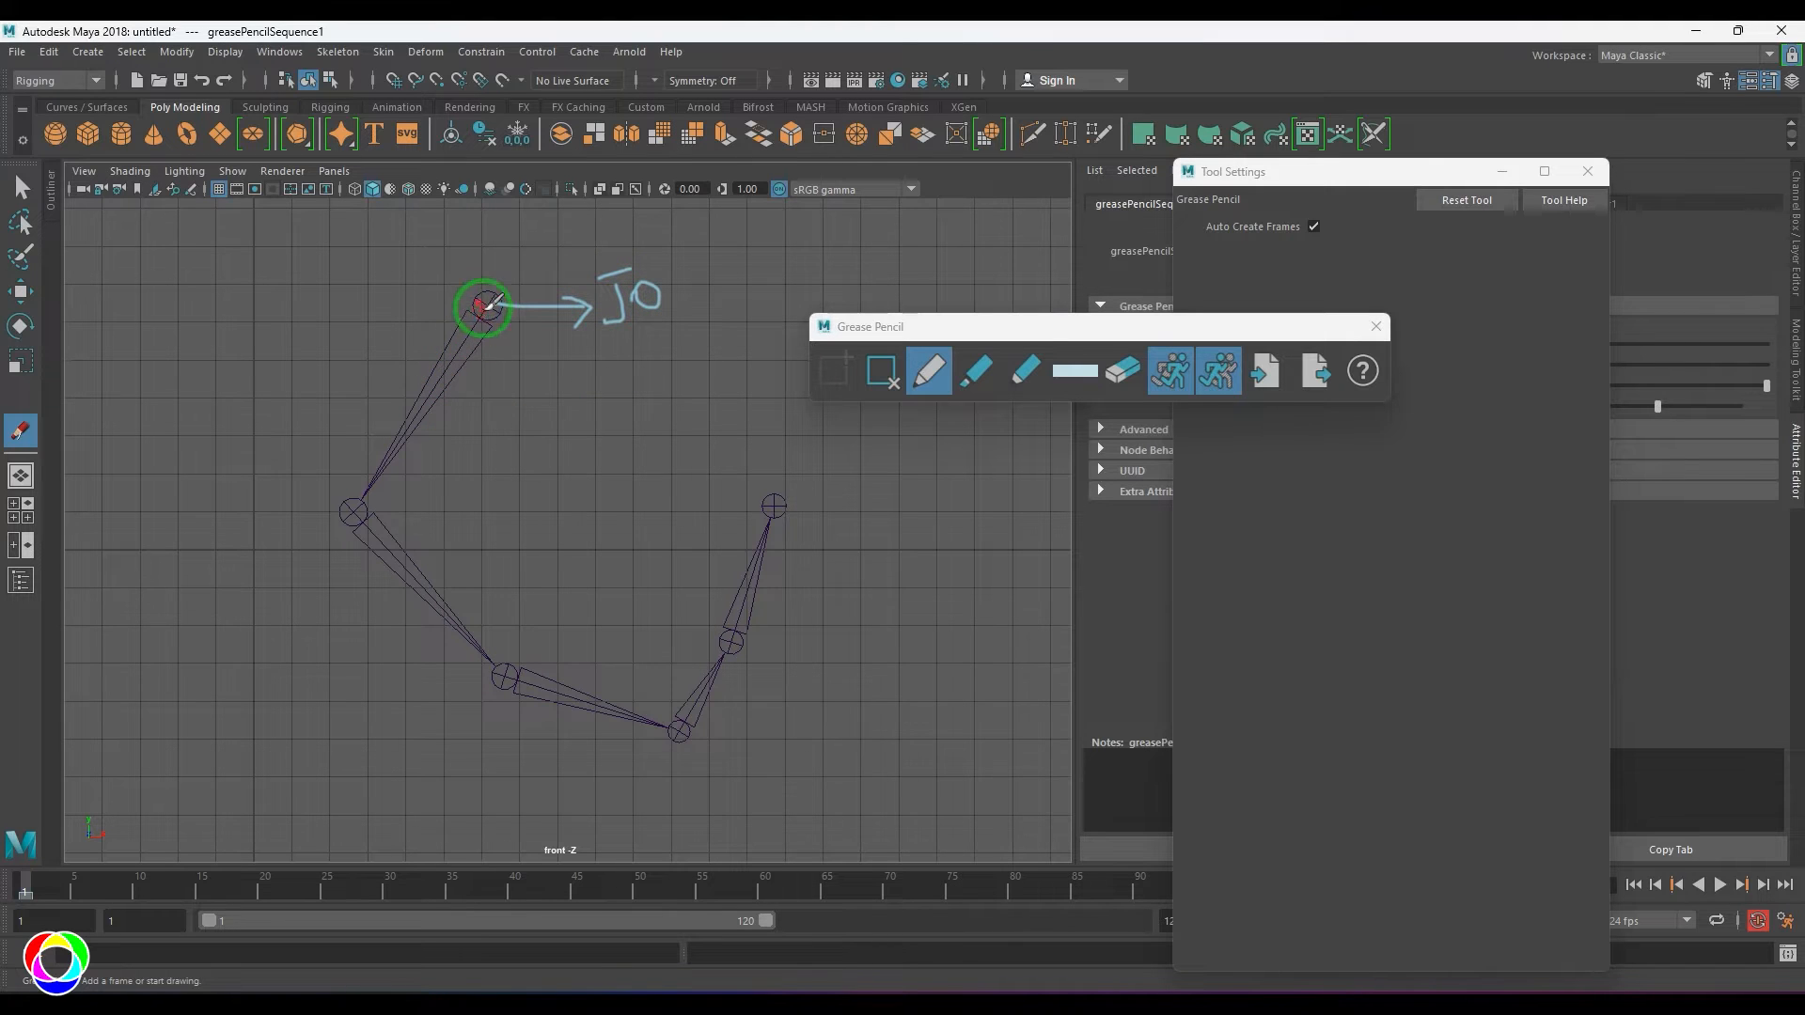
{"action": "mouse_move", "coordinate": [483, 307]}
{"action": "left_mouse_down"}
{"action": "mouse_move", "coordinate": [468, 295]}
{"action": "mouse_move", "coordinate": [486, 292]}
{"action": "left_mouse_up"}
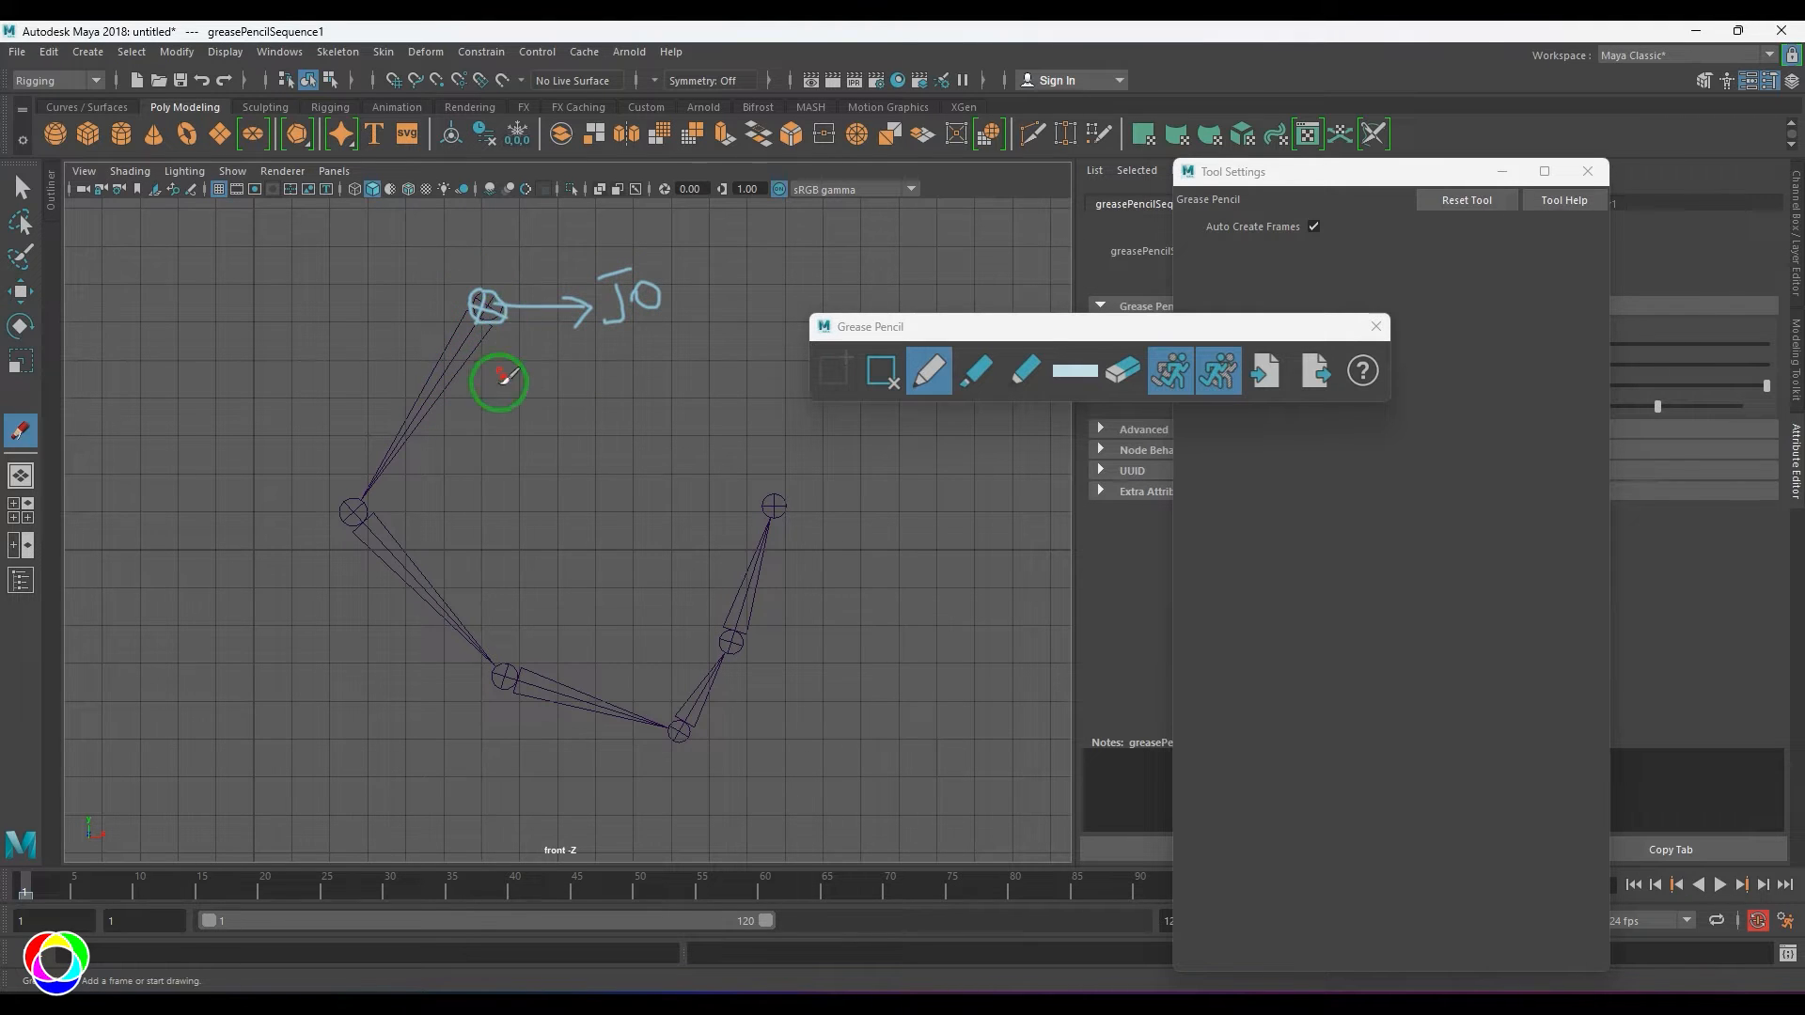
{"action": "mouse_move", "coordinate": [368, 484]}
{"action": "left_mouse_down"}
{"action": "mouse_move", "coordinate": [483, 310]}
{"action": "mouse_move", "coordinate": [364, 474]}
{"action": "mouse_move", "coordinate": [536, 427]}
{"action": "mouse_move", "coordinate": [643, 452]}
{"action": "left_mouse_up"}
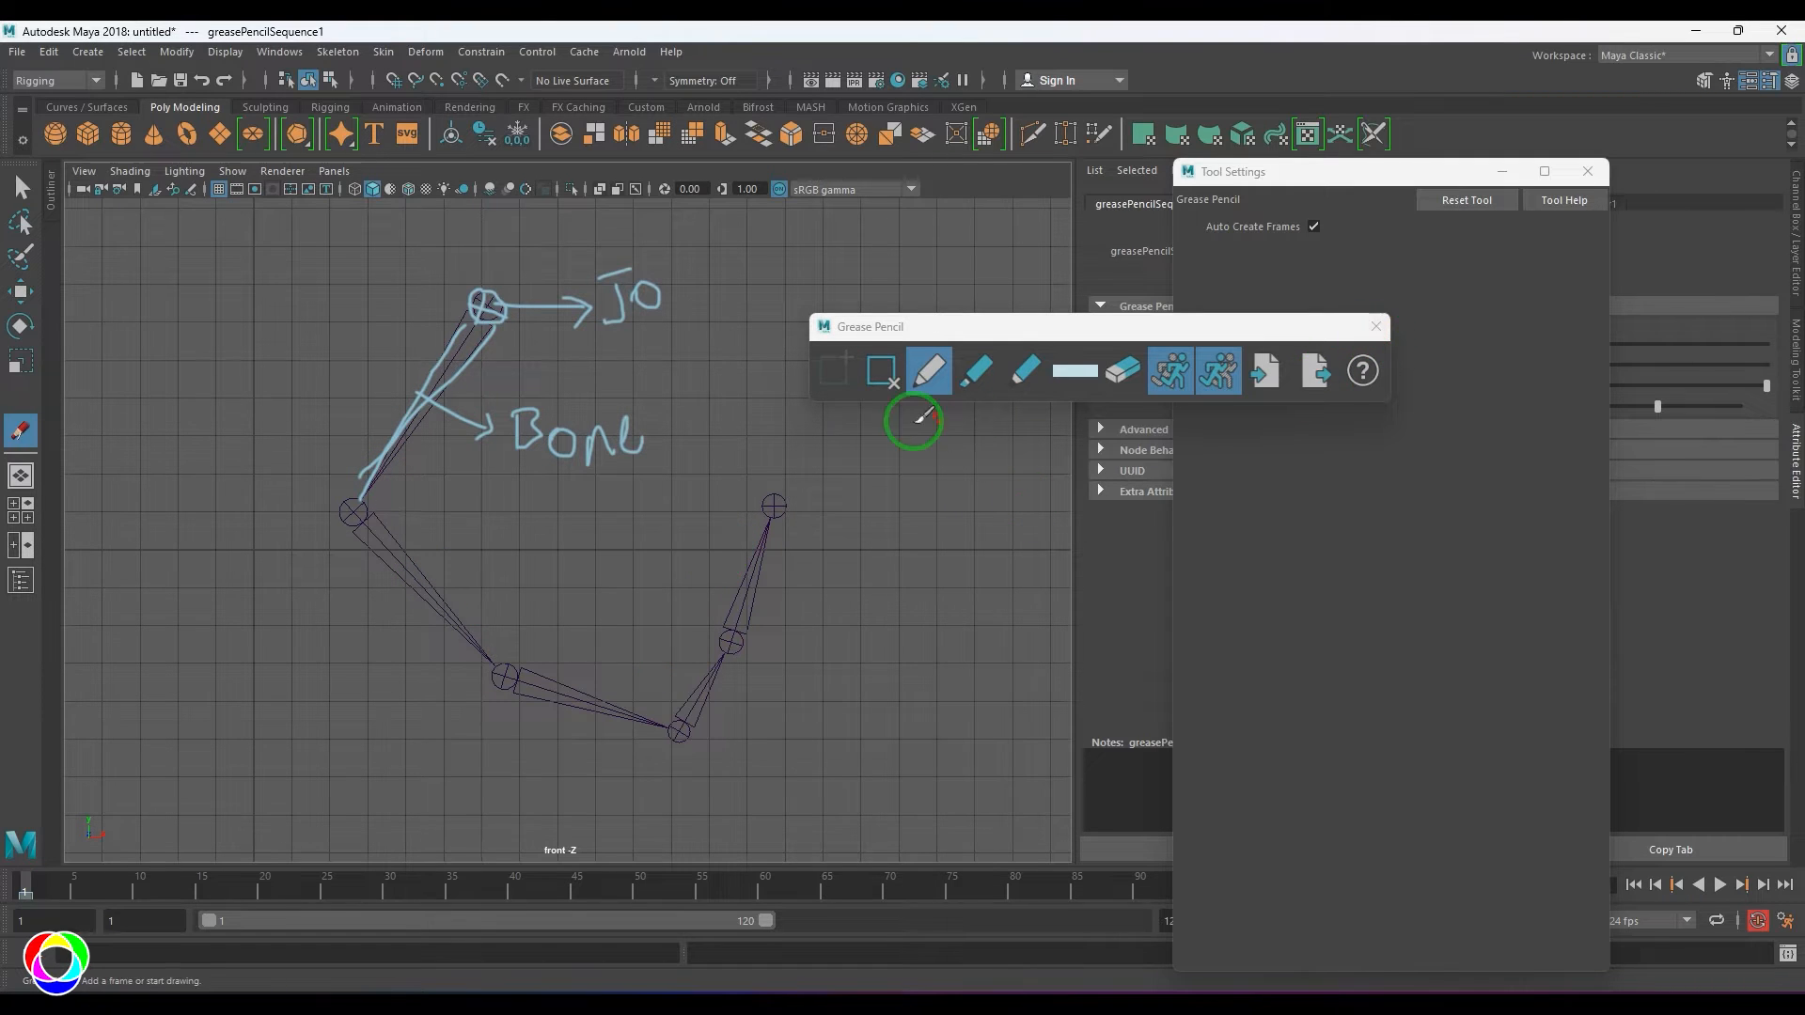
{"action": "left_click", "coordinate": [883, 372]}
{"action": "left_click", "coordinate": [1378, 326]}
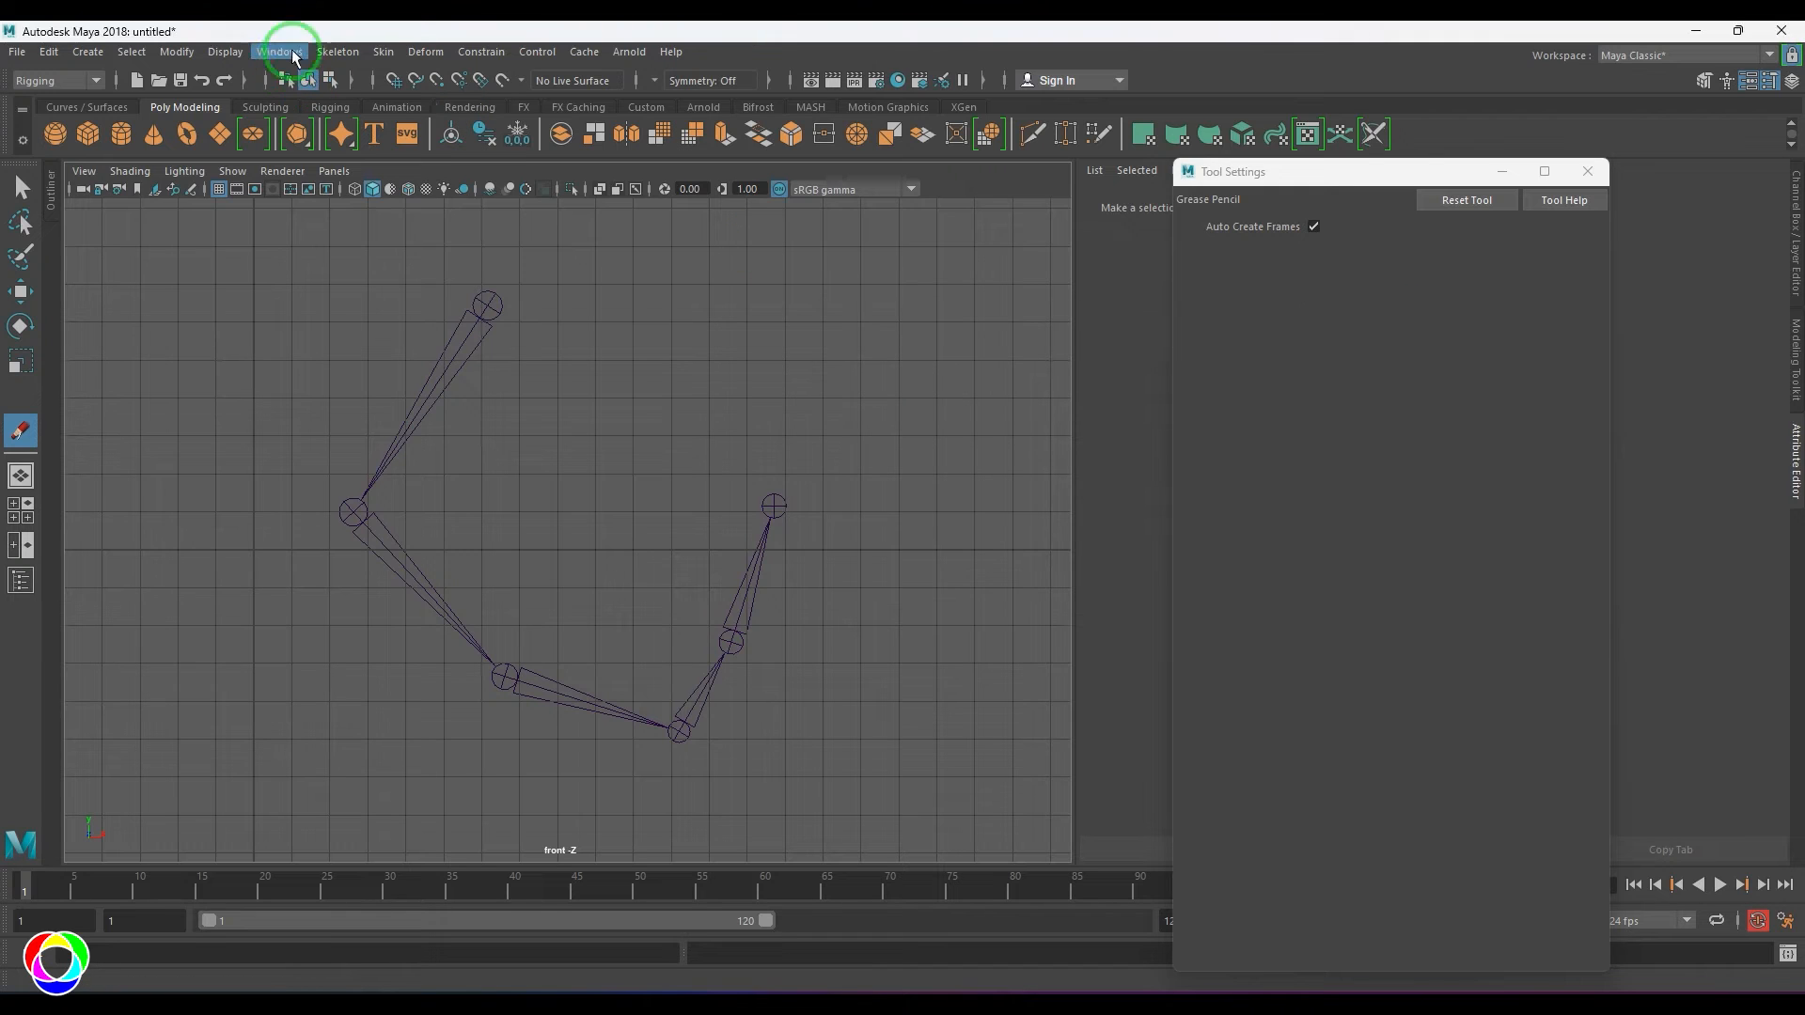
- Open the Outliner and expand the full hierarchy under joint1
{"action": "left_click", "coordinate": [279, 52]}
{"action": "left_click", "coordinate": [400, 263]}
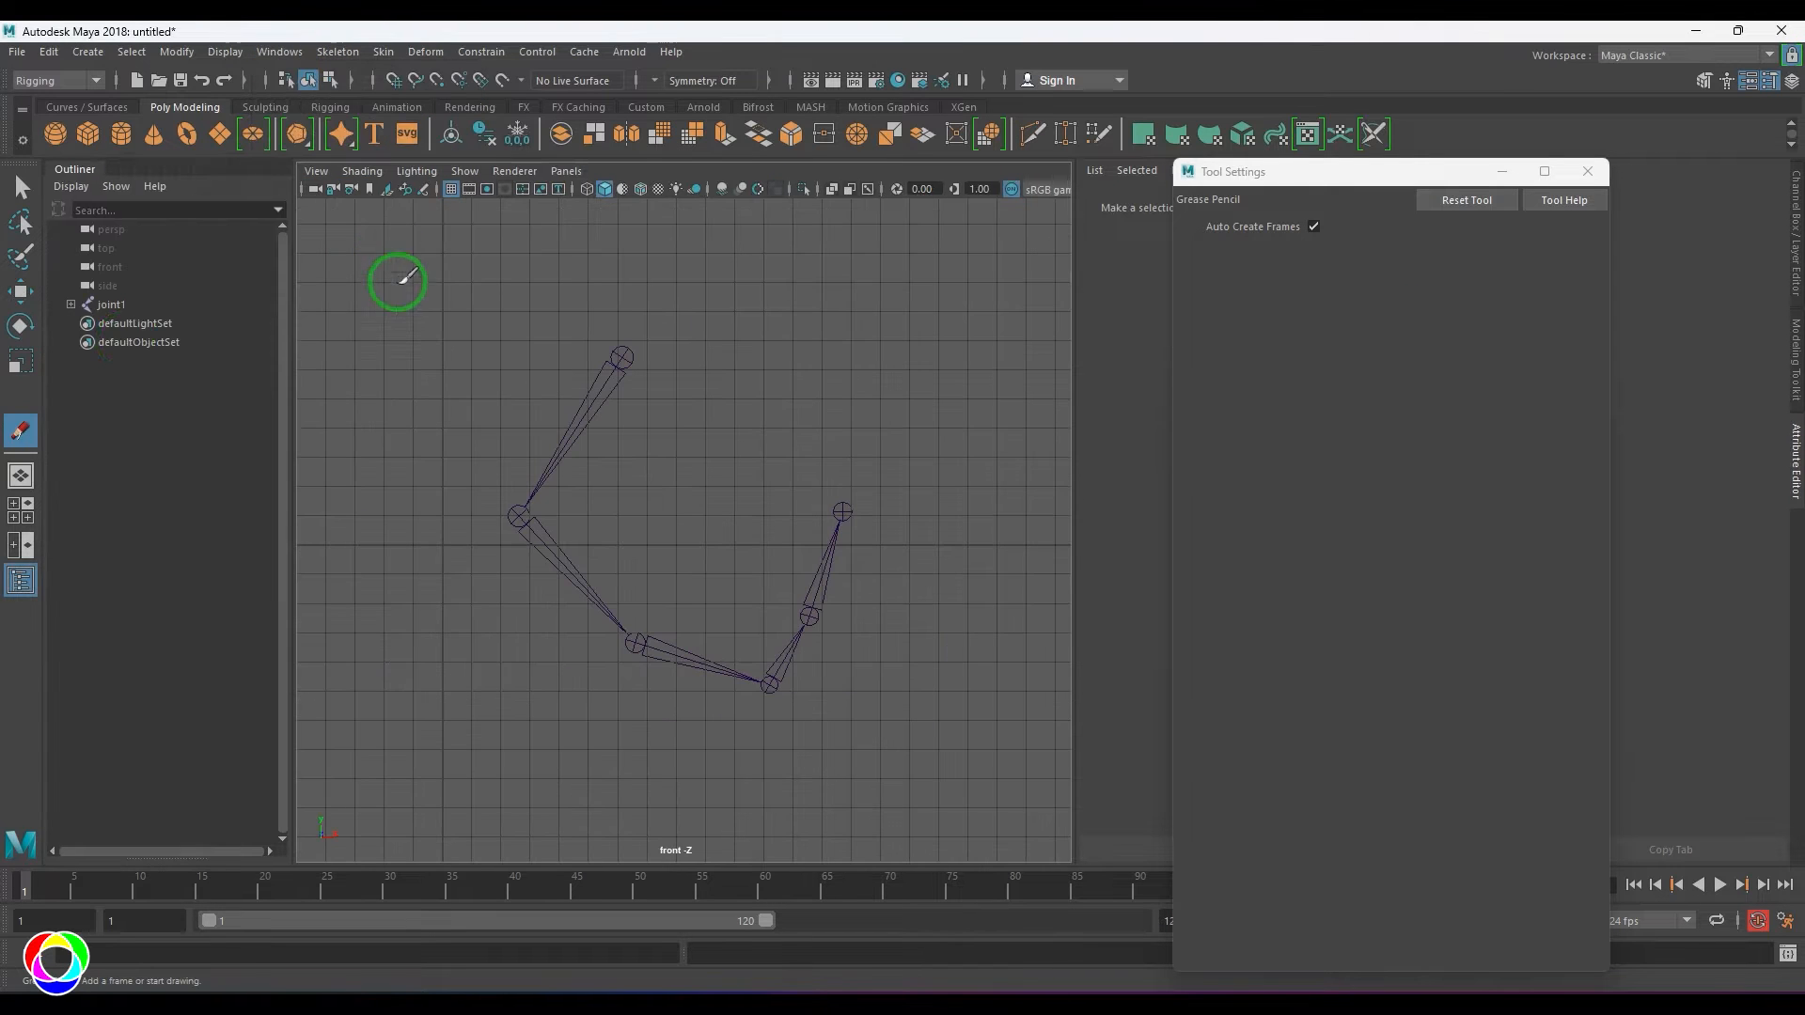
{"action": "left_click", "coordinate": [70, 303], "text": "shift"}
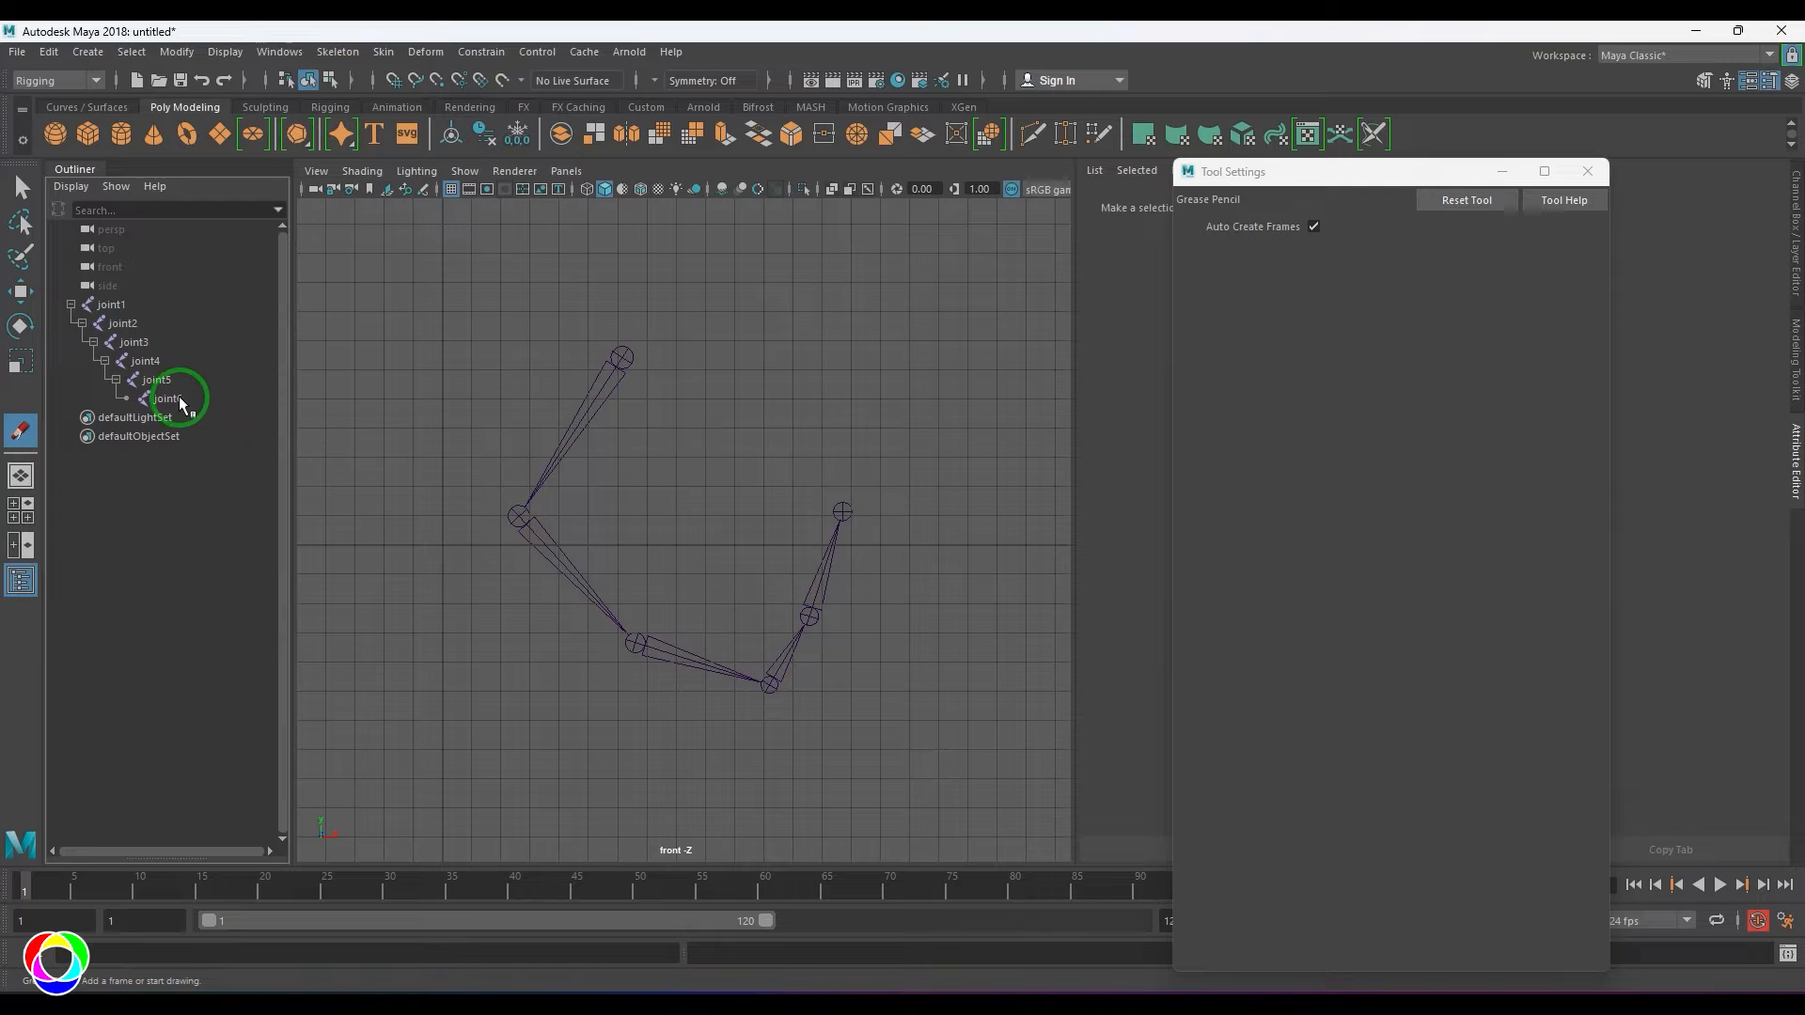
- Examine the parent-child hierarchy by selecting joint1 through joint6 in turn, and back up to joint4
{"action": "left_click", "coordinate": [117, 306]}
{"action": "left_click", "coordinate": [130, 324]}
{"action": "left_click", "coordinate": [146, 342]}
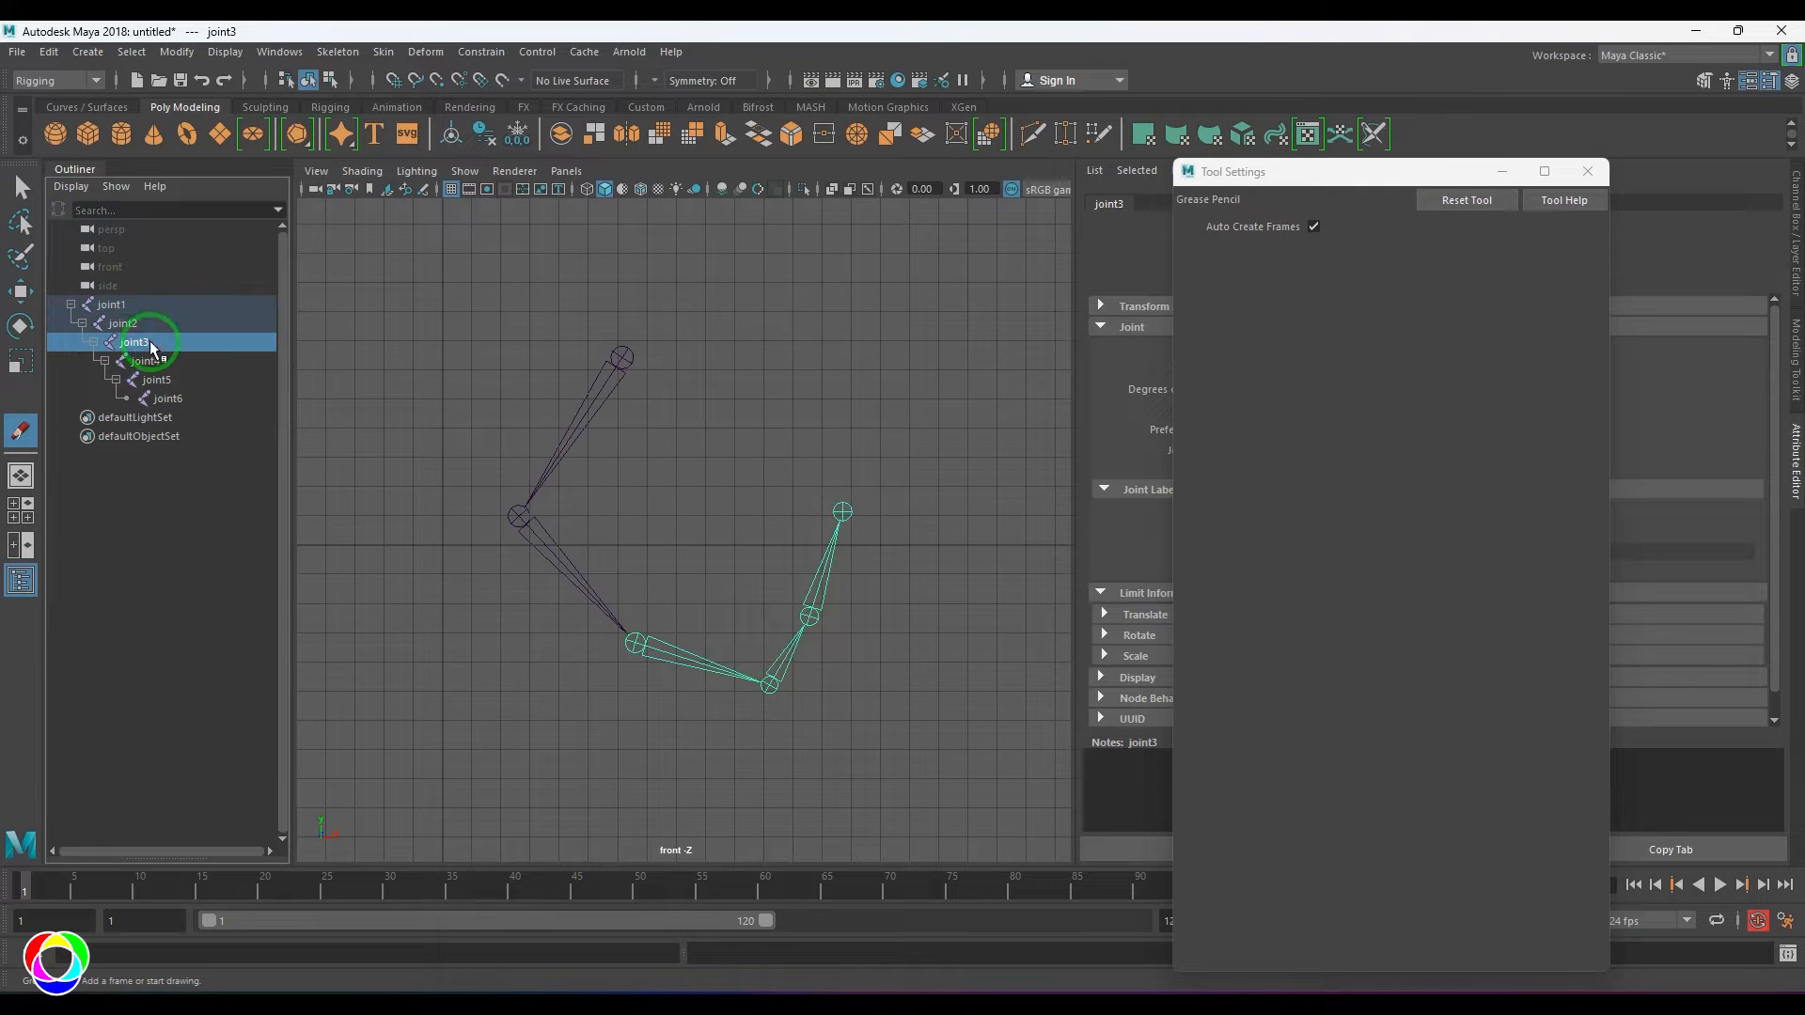
{"action": "left_click", "coordinate": [154, 362]}
{"action": "left_click", "coordinate": [160, 379]}
{"action": "left_click", "coordinate": [175, 399]}
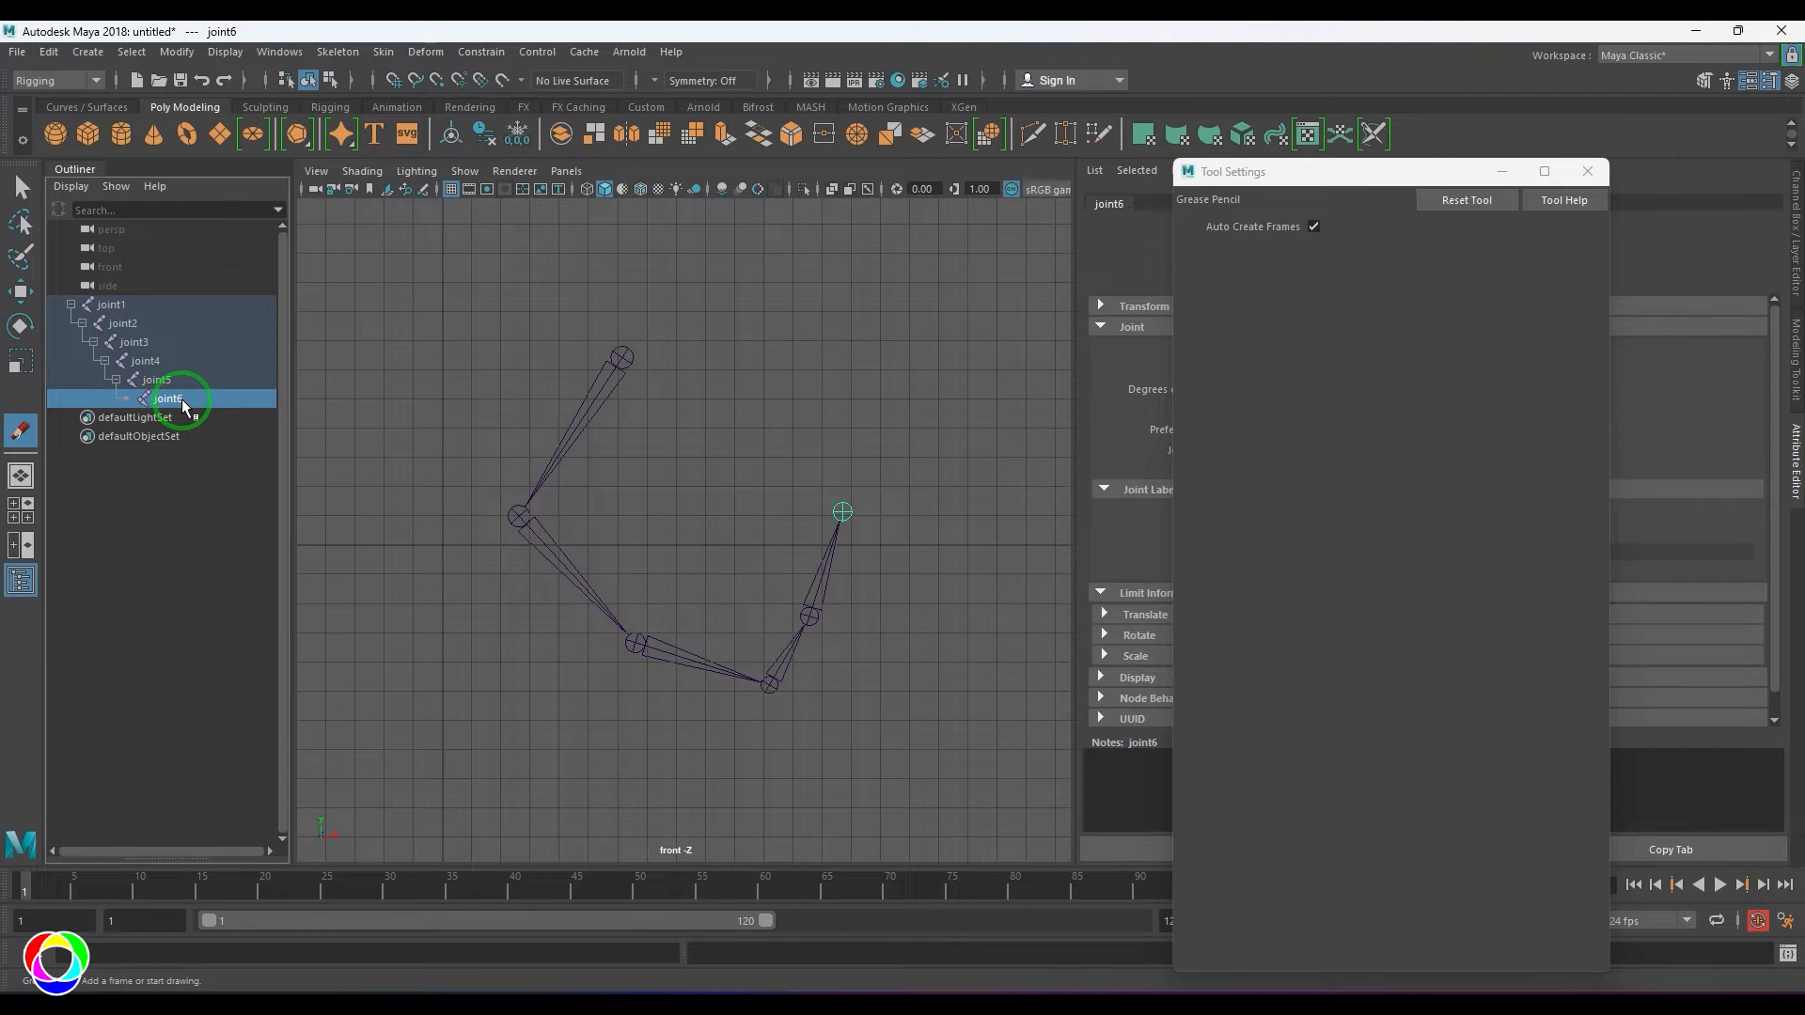
{"action": "left_click", "coordinate": [186, 382]}
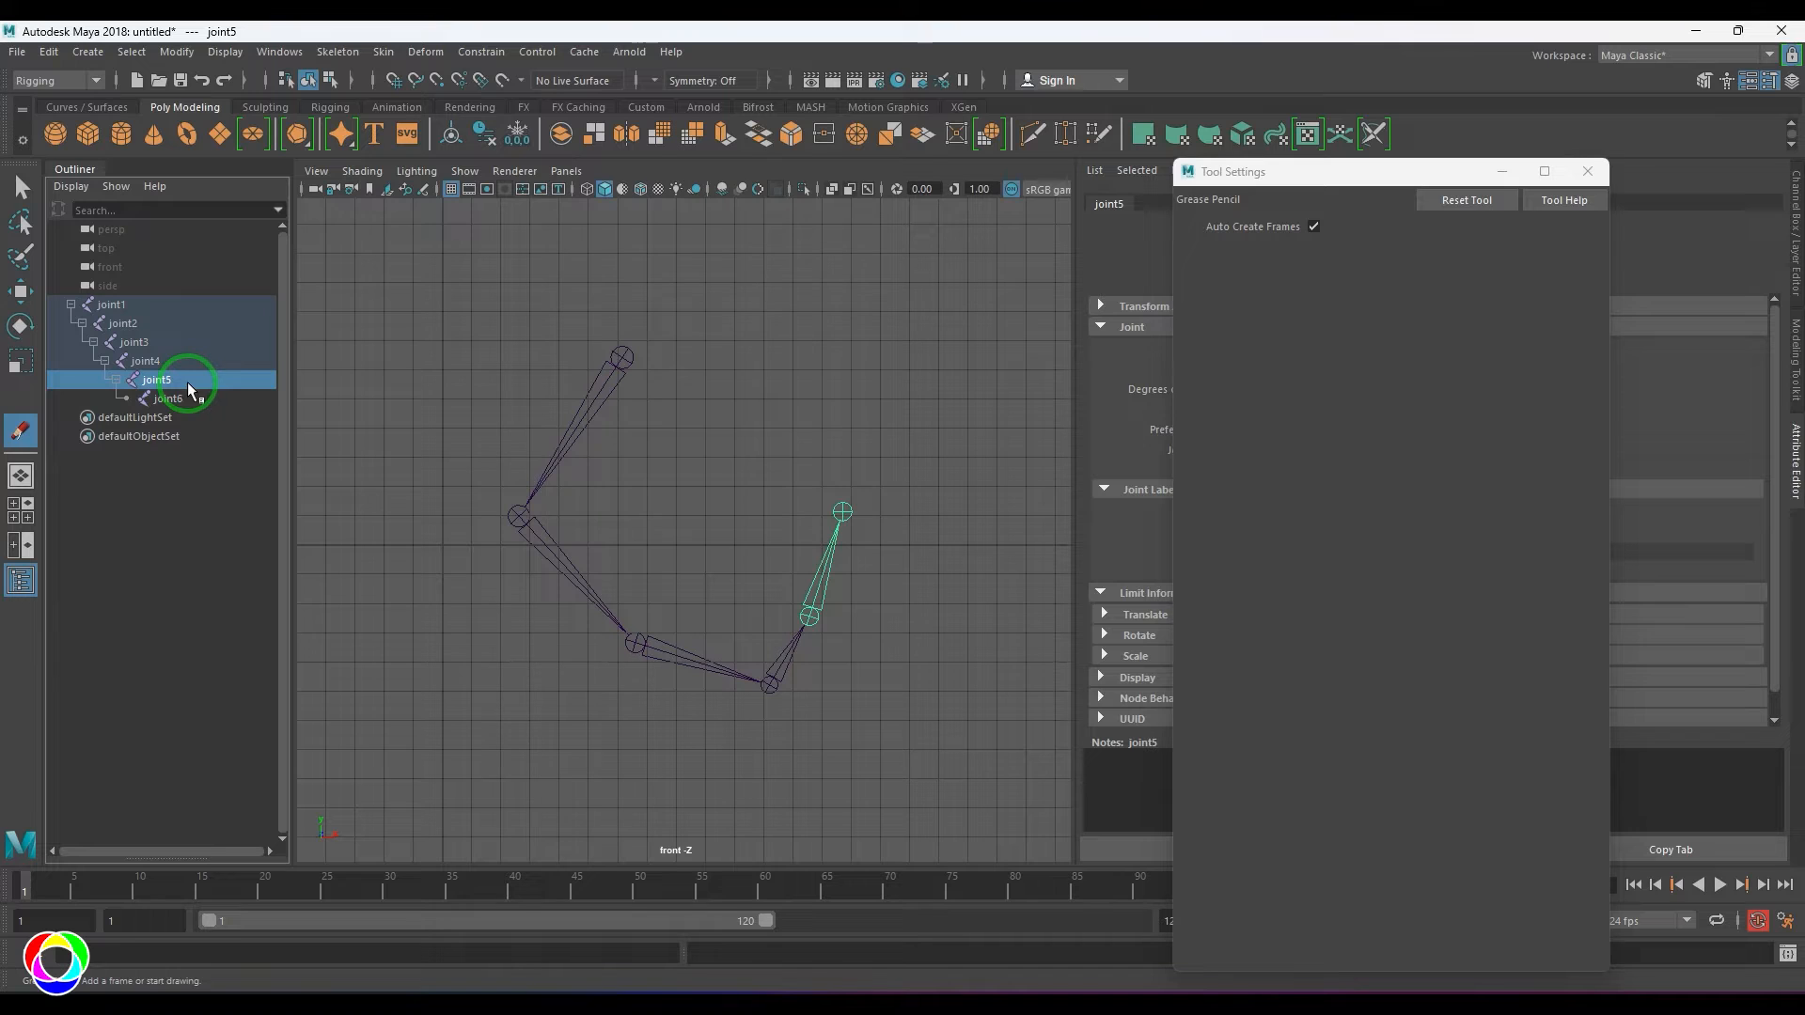
{"action": "left_click", "coordinate": [179, 360]}
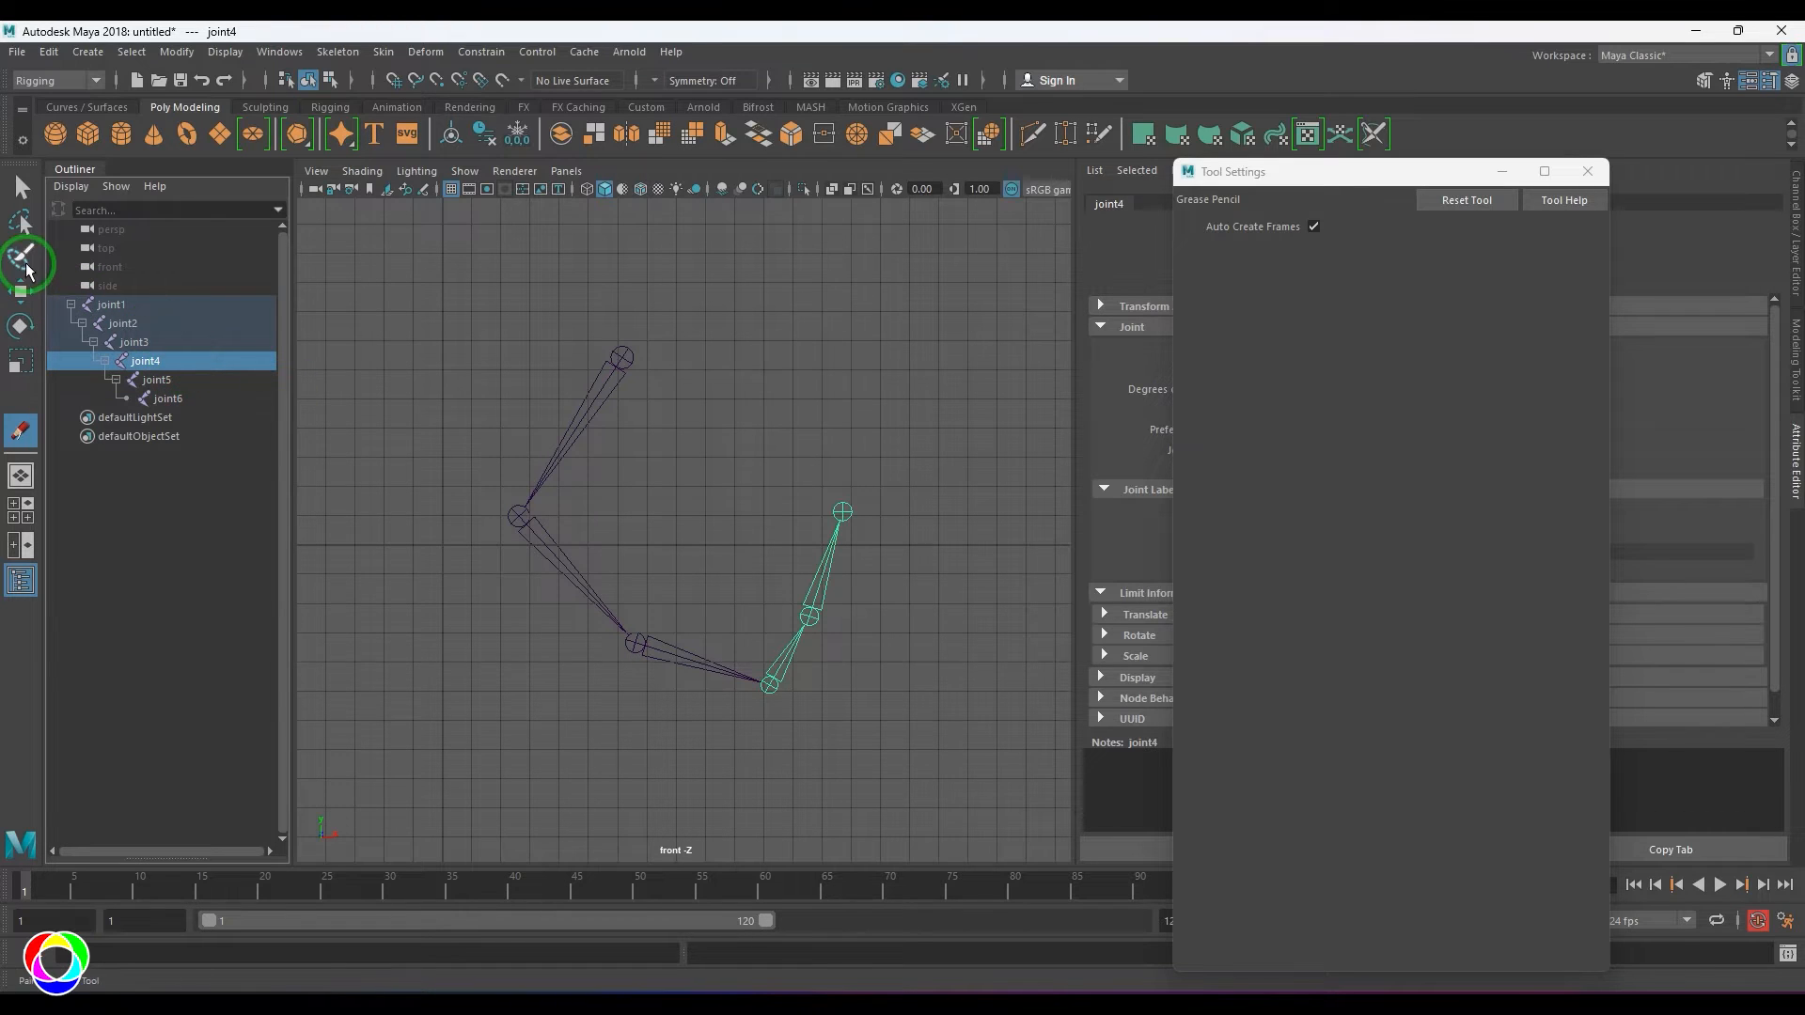
- Try moving the root joint1 upward with the Move tool, and undo the move
{"action": "left_click", "coordinate": [20, 291]}
{"action": "left_click", "coordinate": [621, 357]}
{"action": "left_click_drag", "start_coordinate": [623, 363], "coordinate": [645, 283]}
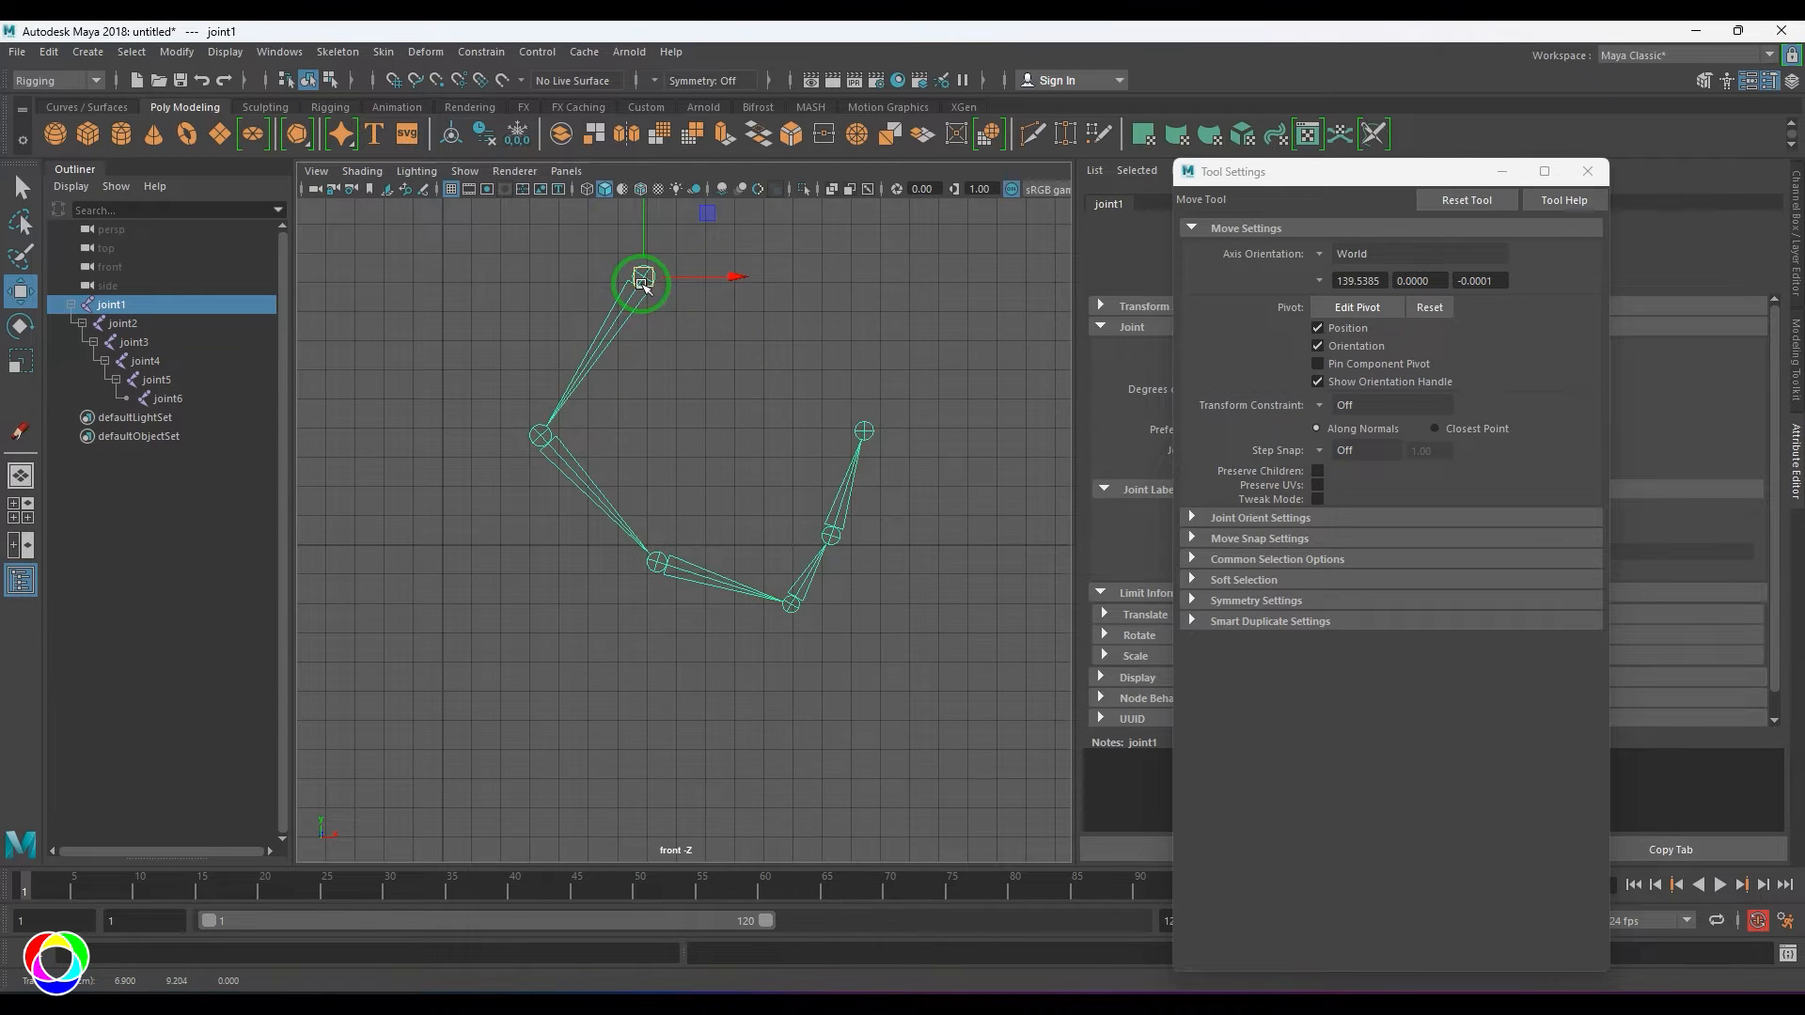
{"action": "key", "text": "ctrl+z"}
- Select joint3, try moving it to different positions with its child joints, and undo the moves
{"action": "left_click_drag", "start_coordinate": [715, 595], "coordinate": [736, 732]}
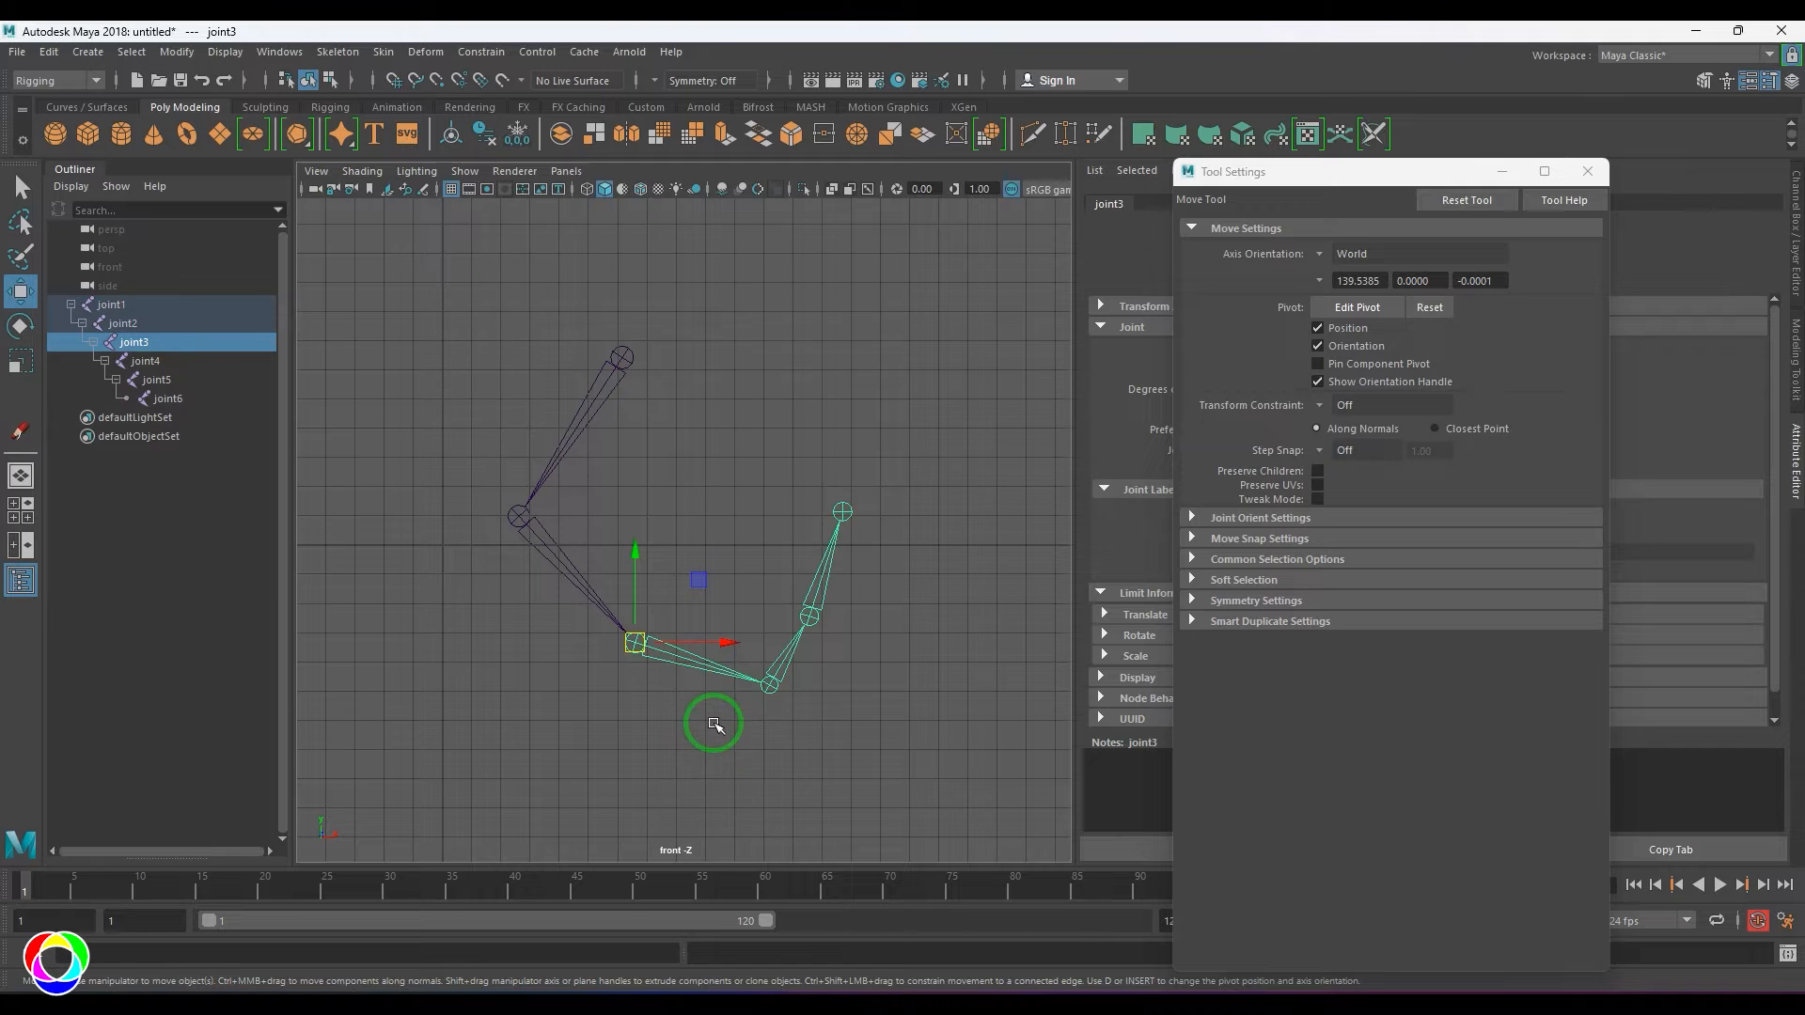
{"action": "left_click_drag", "start_coordinate": [635, 643], "coordinate": [729, 611]}
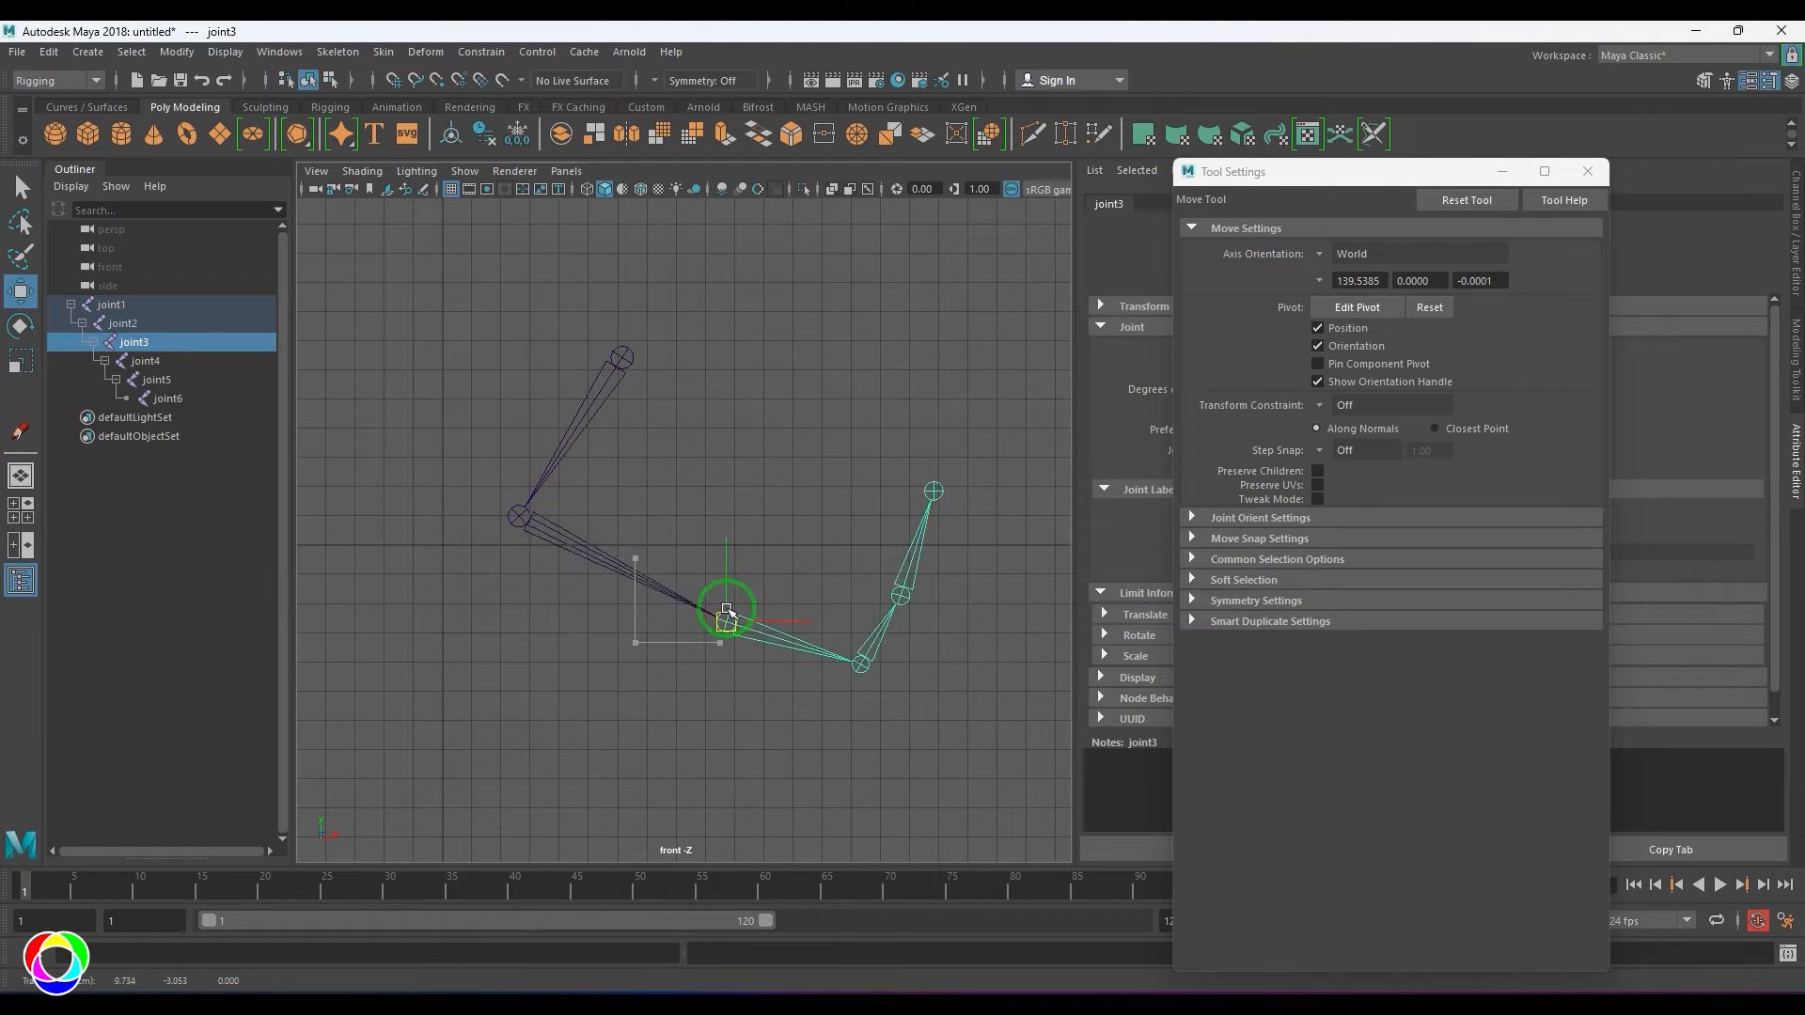
{"action": "key", "text": "ctrl+z"}
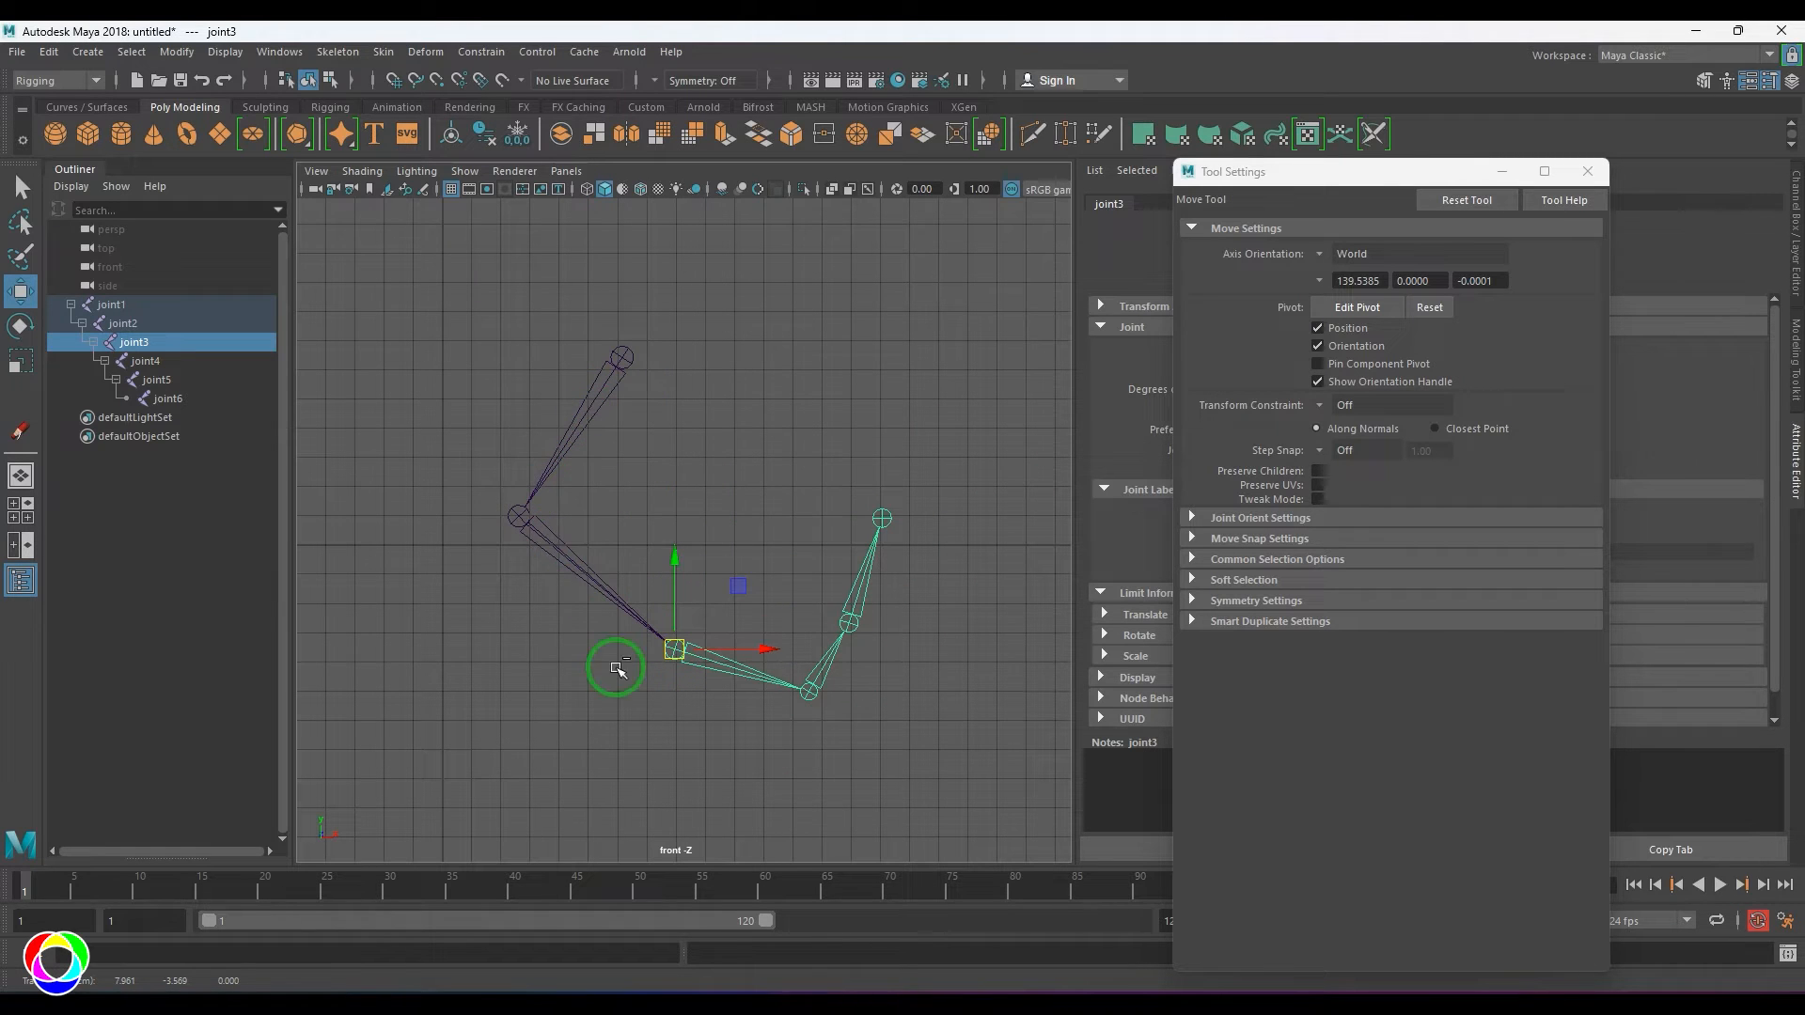
{"action": "key", "text": "ctrl+z"}
{"action": "left_click_drag", "start_coordinate": [635, 643], "coordinate": [684, 585]}
{"action": "key", "text": "ctrl+z"}
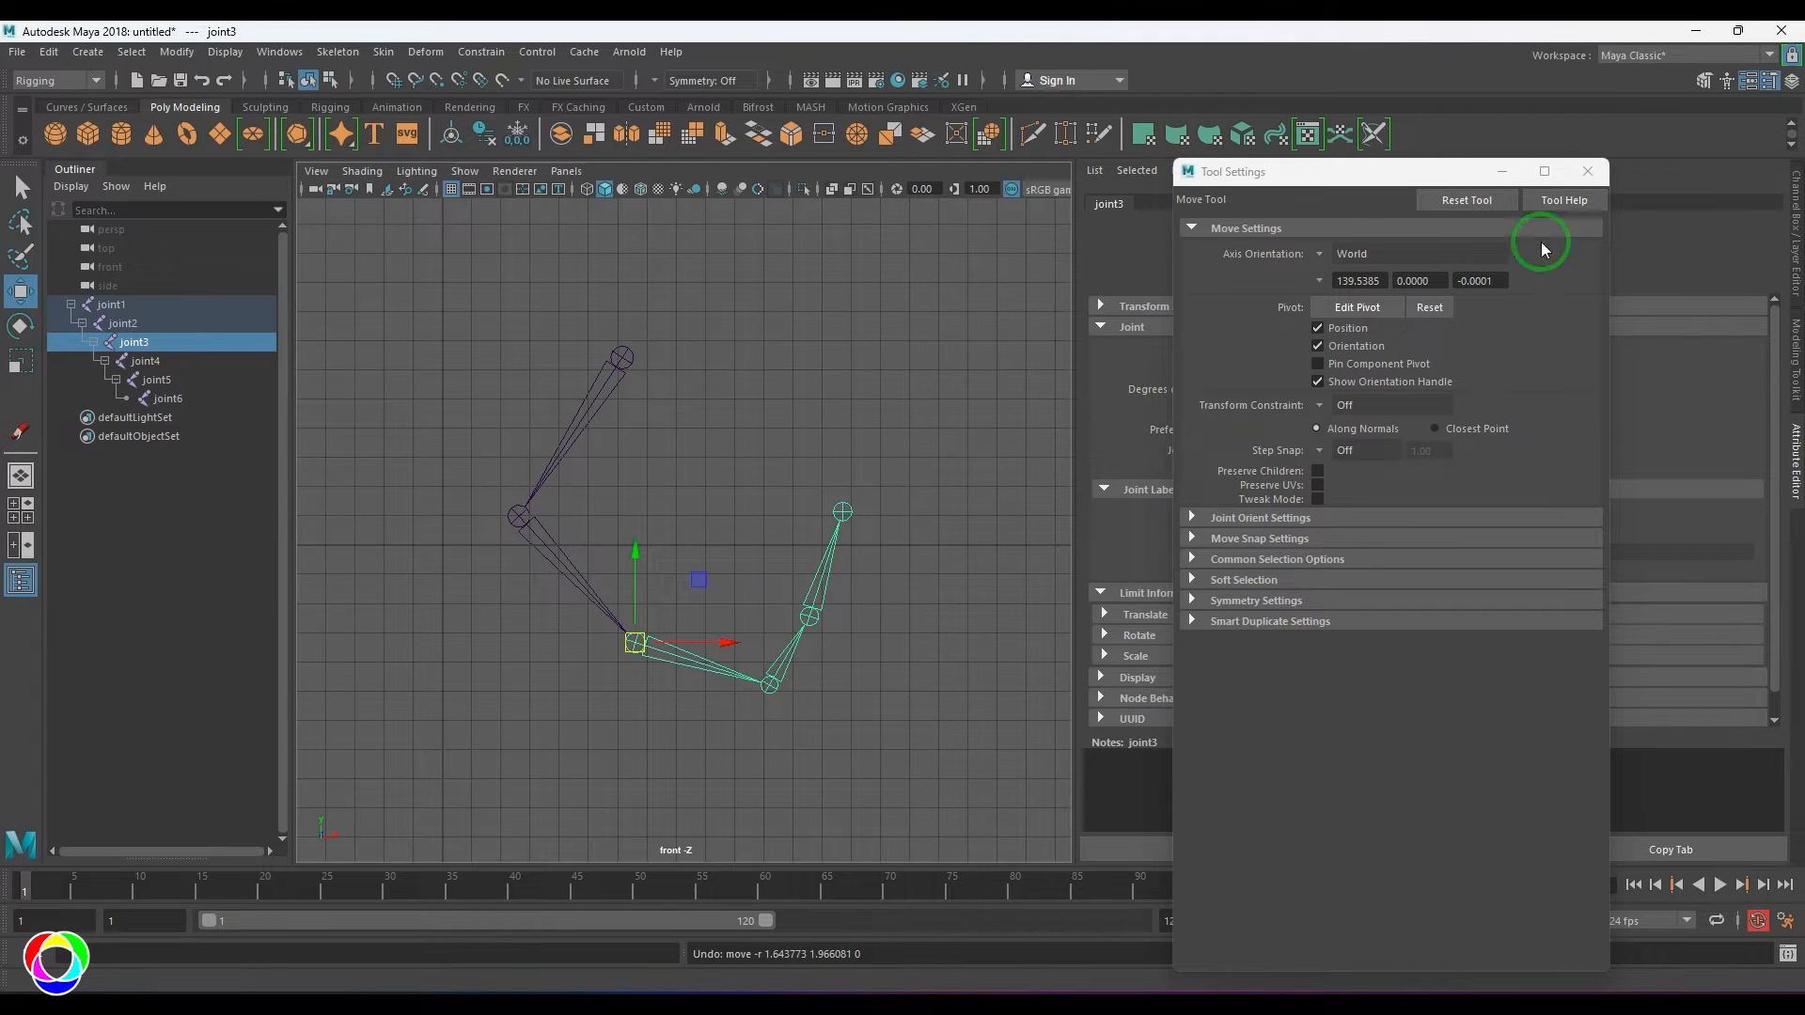
- Close the Tool Settings window
{"action": "left_click", "coordinate": [1588, 172]}
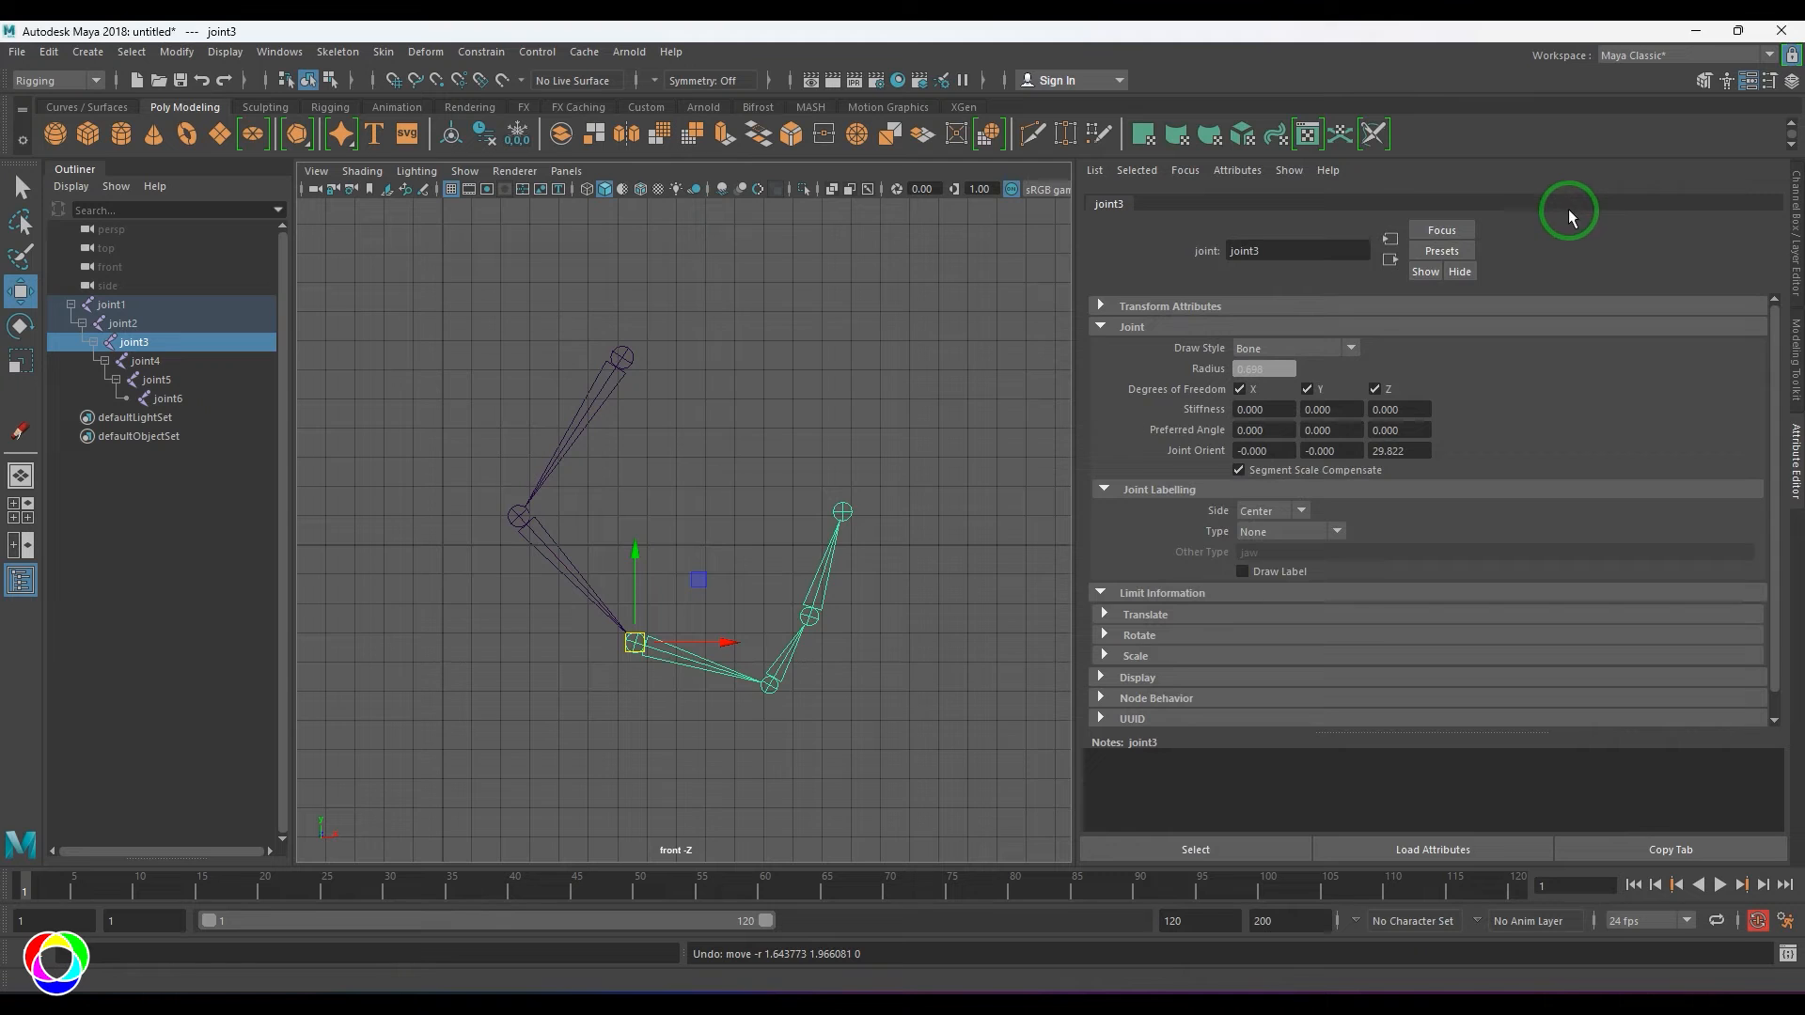
- Select joint5, try rotating it about 60 degrees clockwise, and undo the rotation
{"action": "left_click", "coordinate": [945, 650]}
{"action": "left_click", "coordinate": [814, 616]}
{"action": "key", "text": "e"}
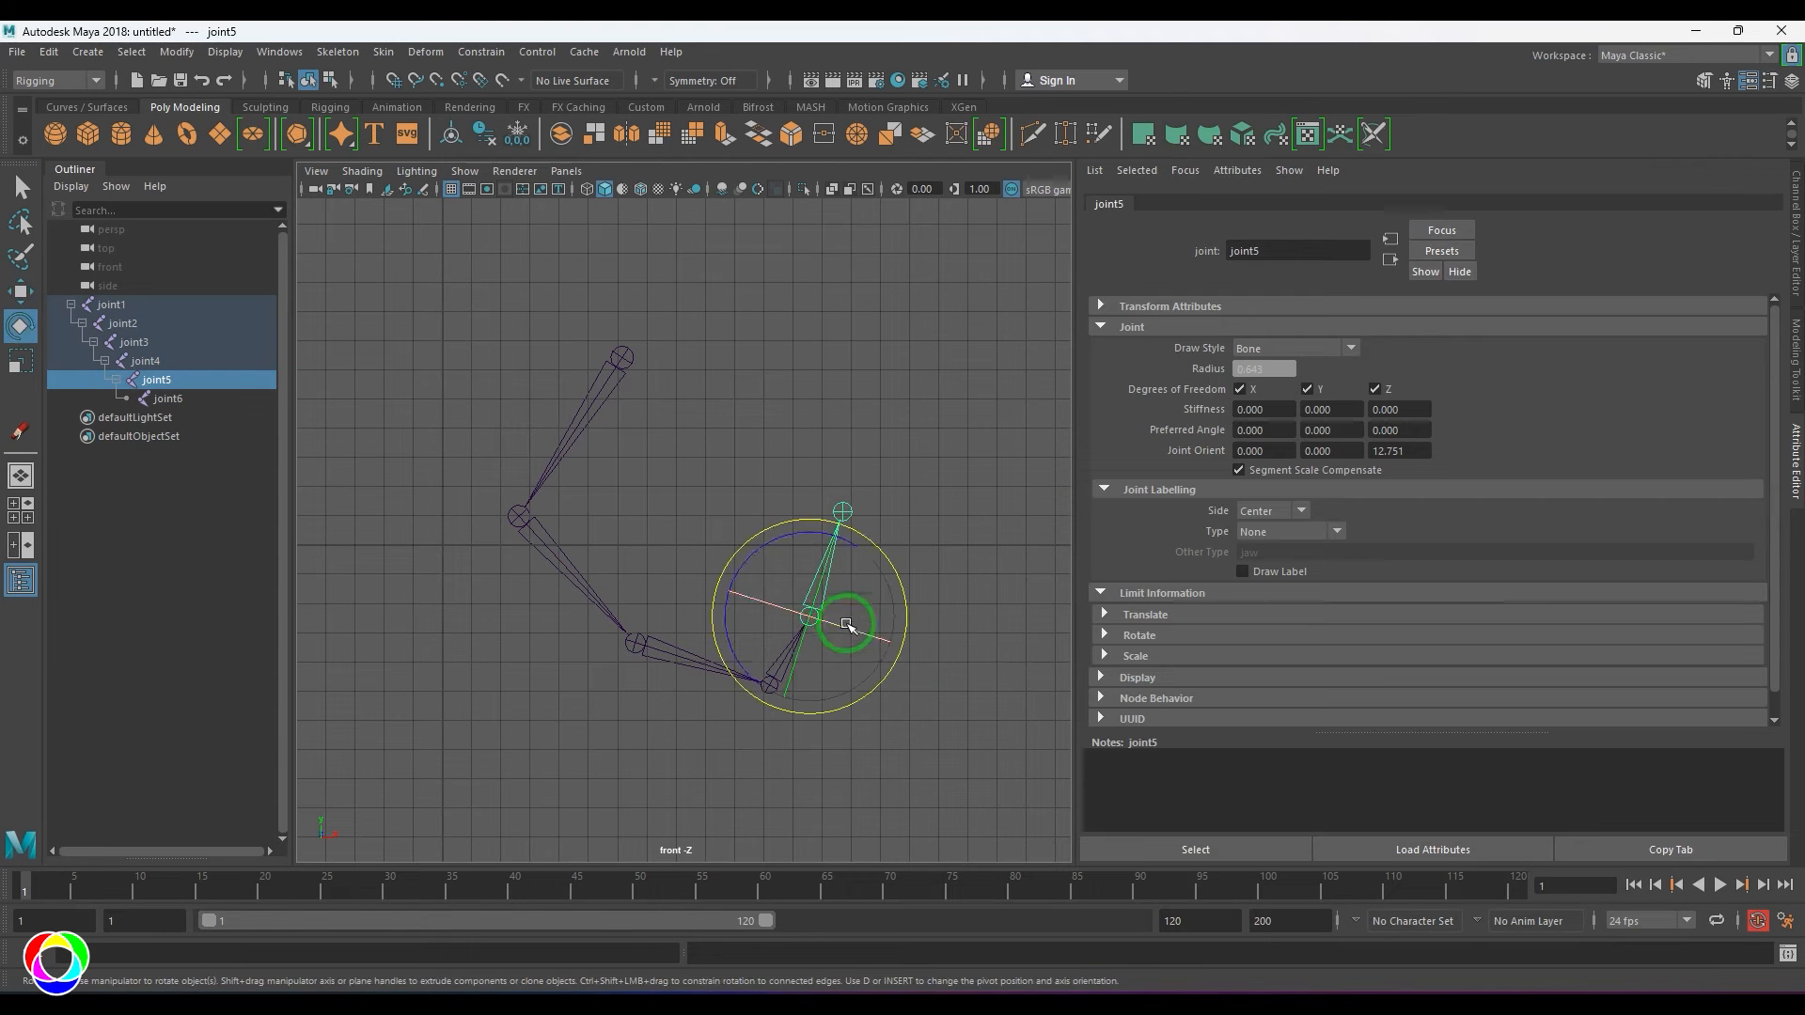
{"action": "left_click_drag", "start_coordinate": [826, 527], "coordinate": [913, 544]}
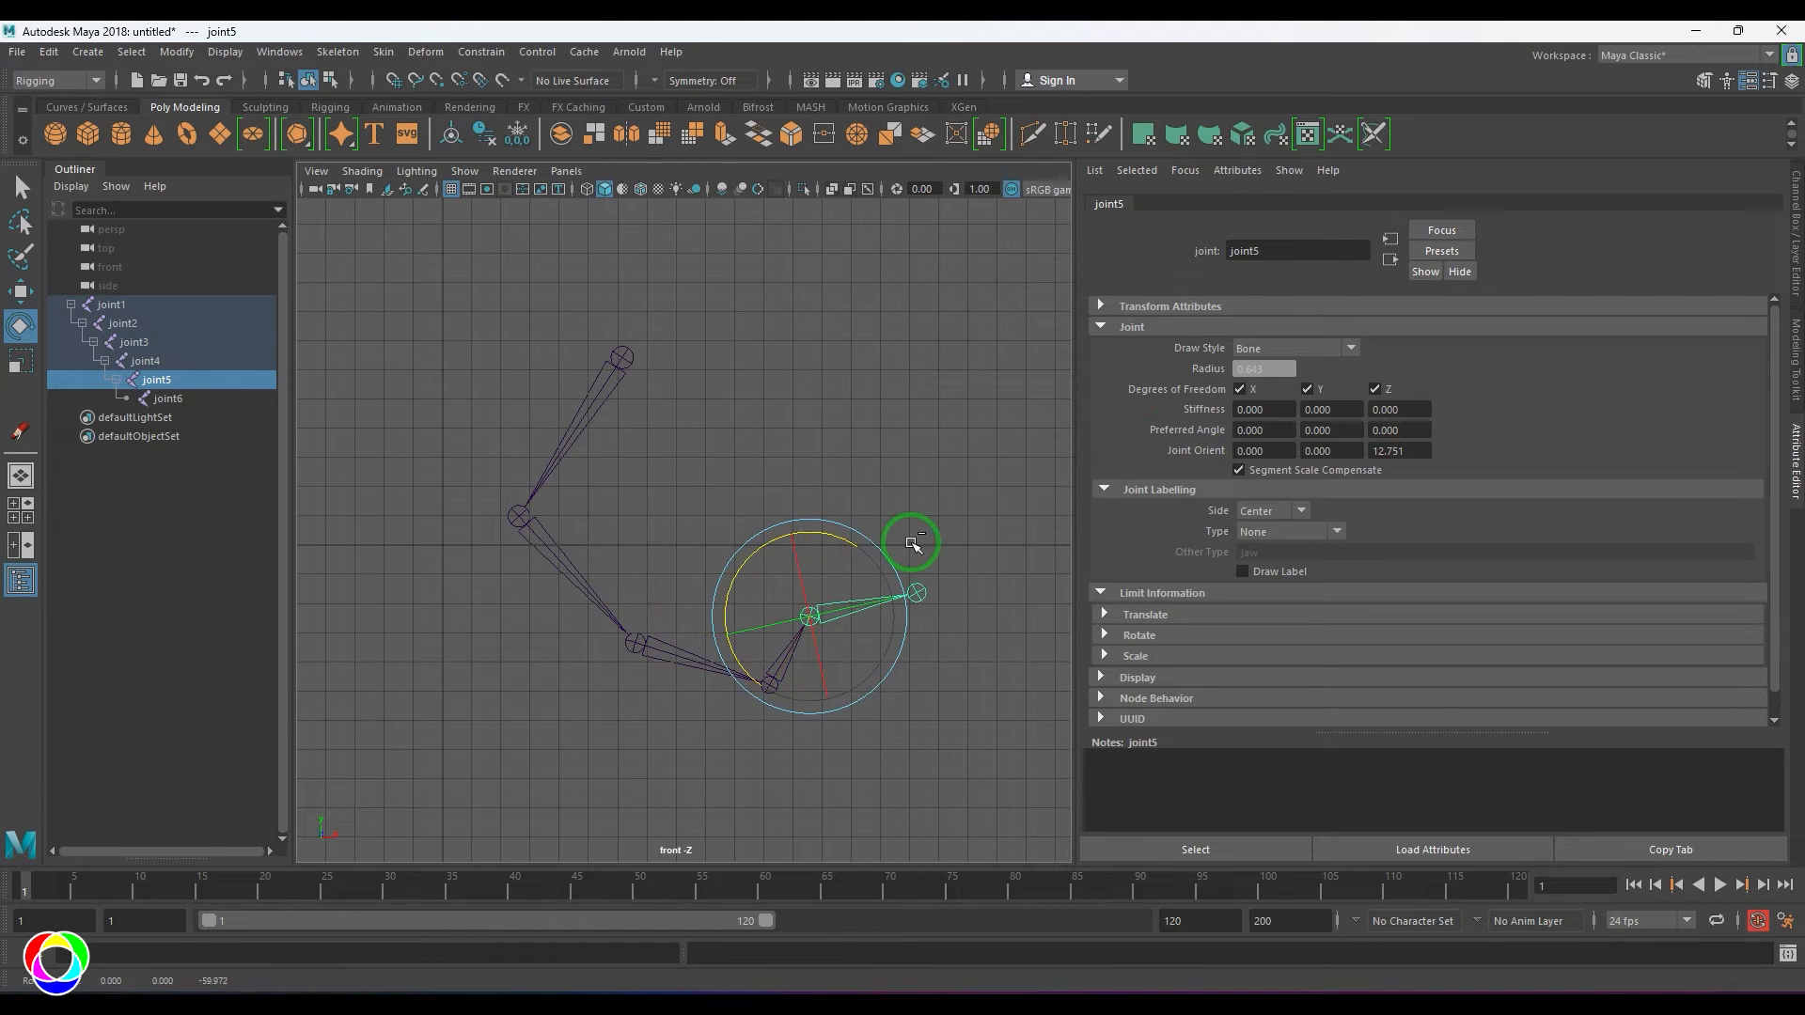
{"action": "key", "text": "ctrl+z"}
- Try moving joint3 and scaling it uniformly by about 1.46, undoing each transform
{"action": "left_click_drag", "start_coordinate": [665, 609], "coordinate": [768, 677]}
{"action": "key", "text": "w"}
{"action": "key", "text": "ctrl+z"}
{"action": "key", "text": "r"}
{"action": "key", "text": "ctrl+z"}
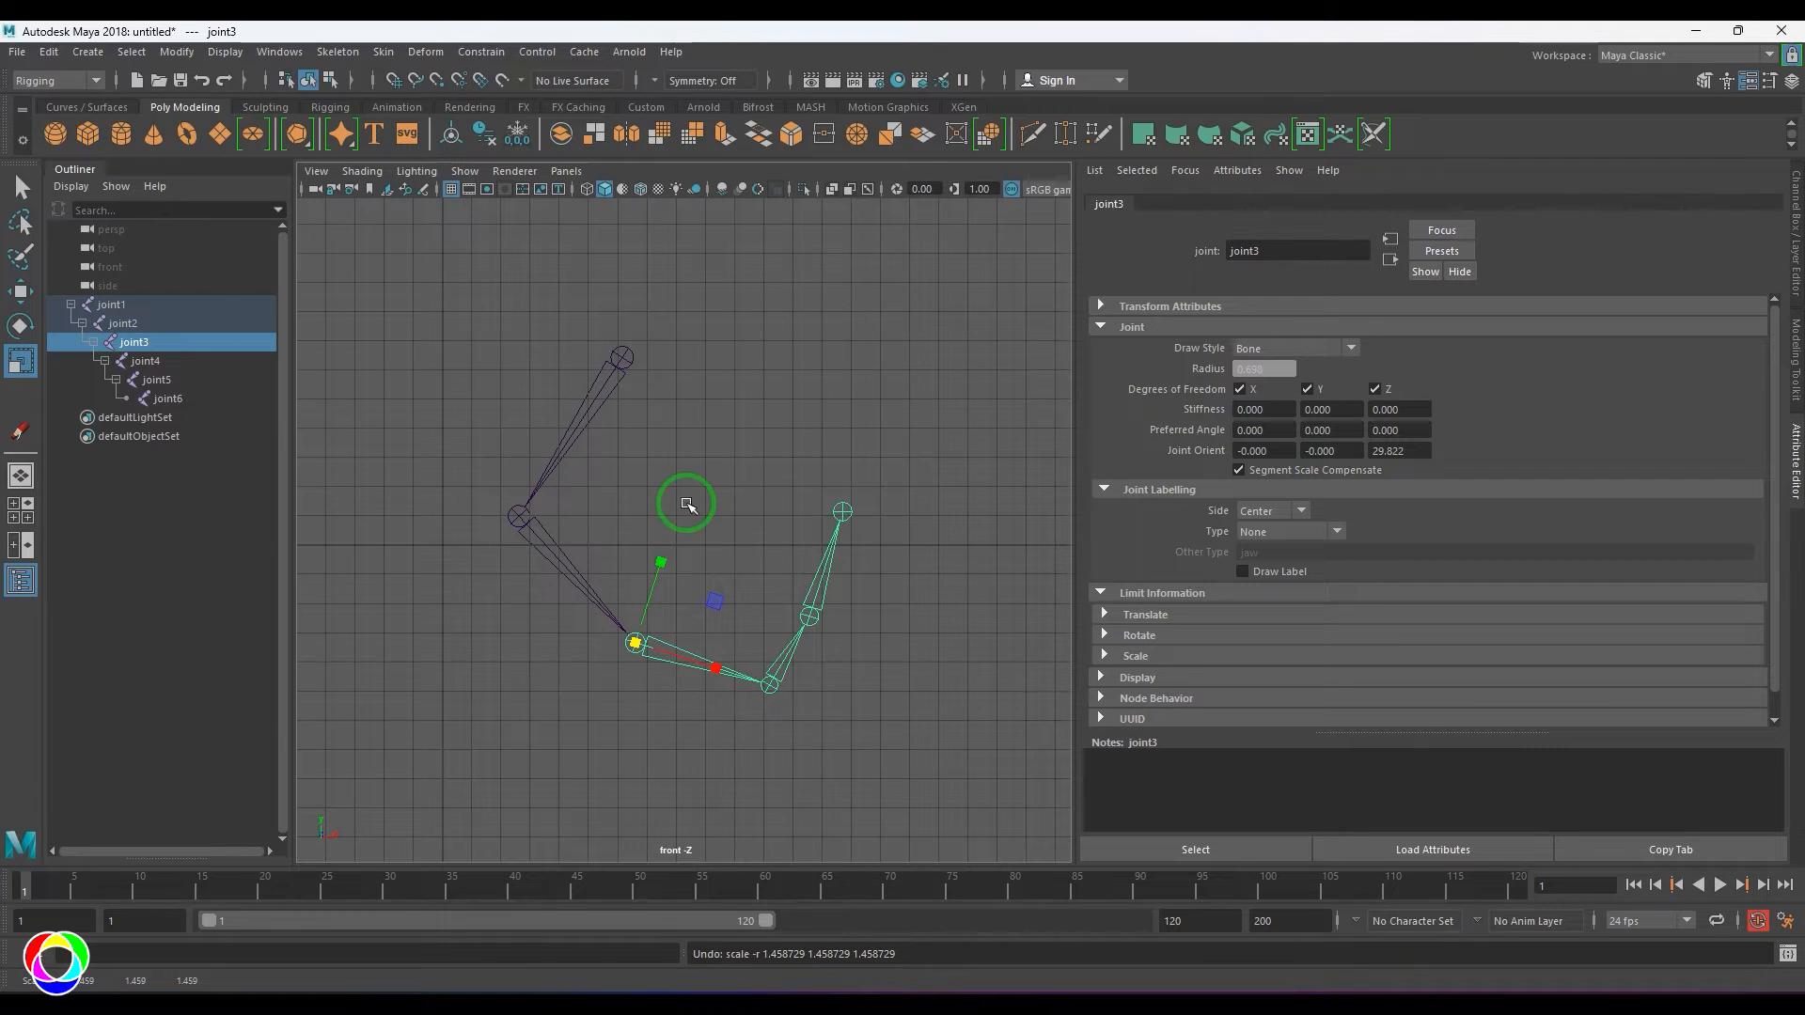
- Select joint1 and examine its Translate X, Y and Z values in the Channel Box
{"action": "left_click", "coordinate": [623, 358]}
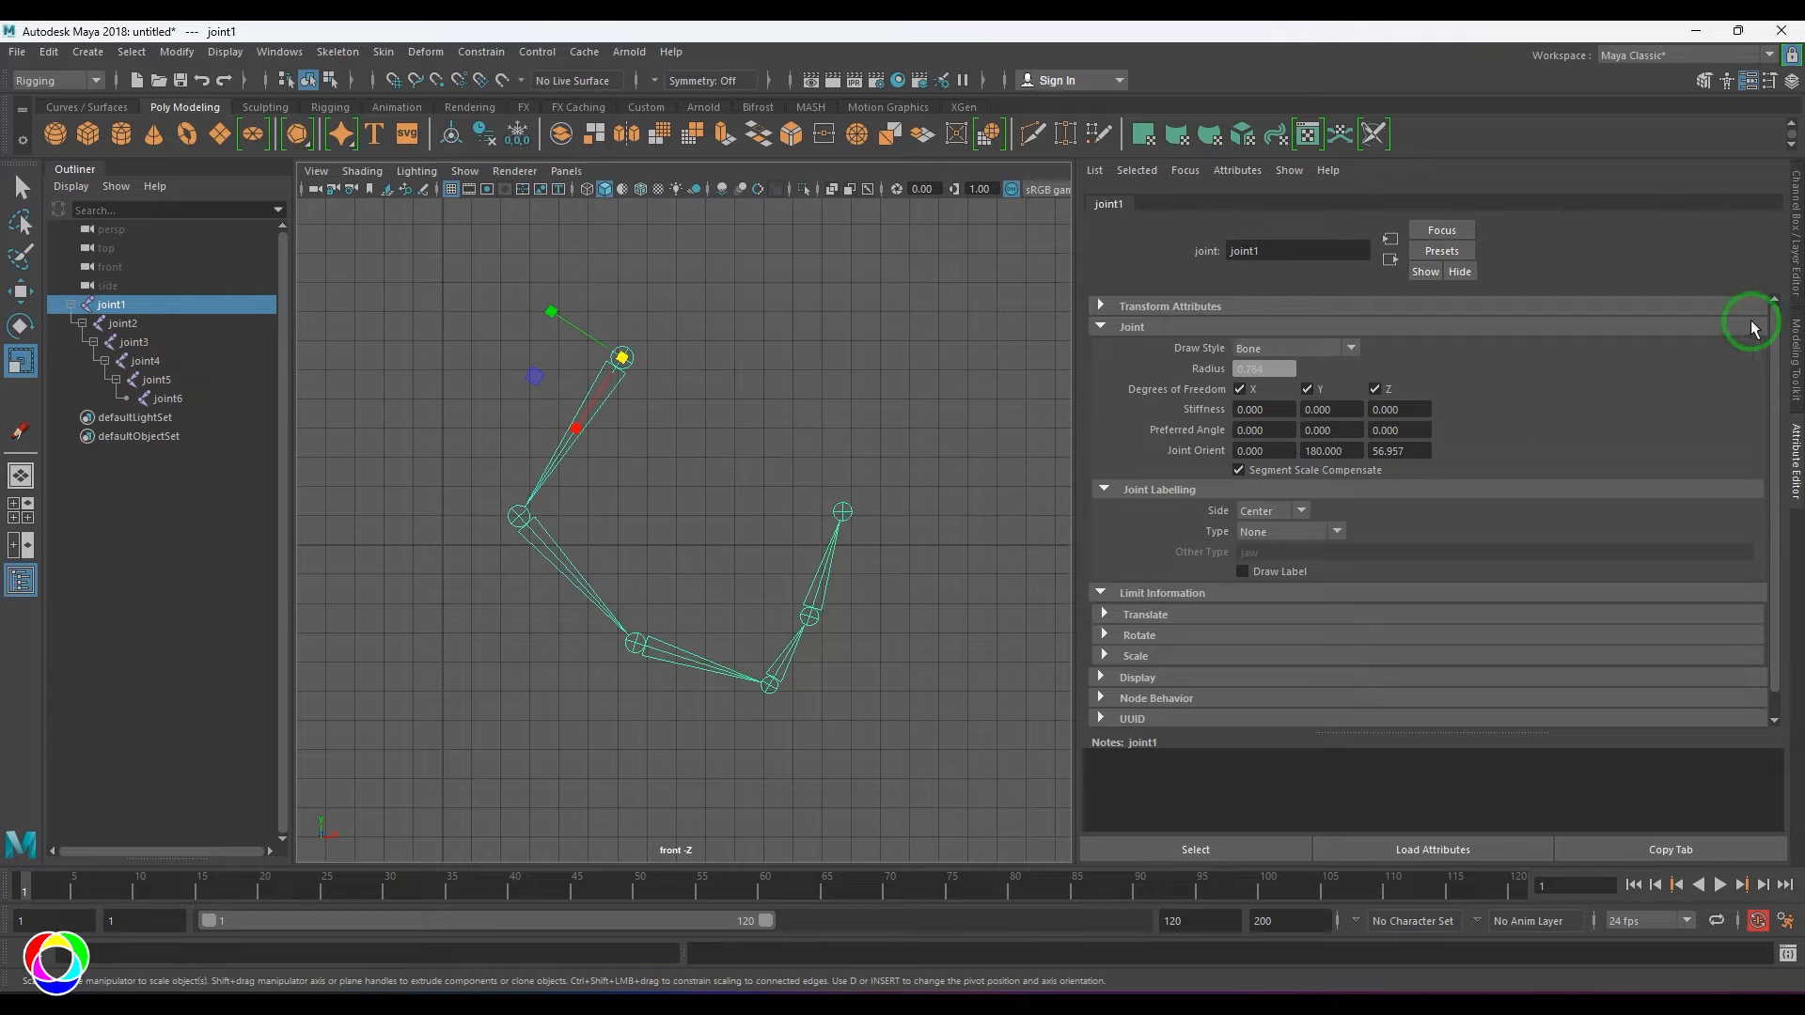
{"action": "left_click", "coordinate": [1796, 277]}
{"action": "scroll", "coordinate": [633, 428], "scroll_direction": "up", "scroll_amount": 2}
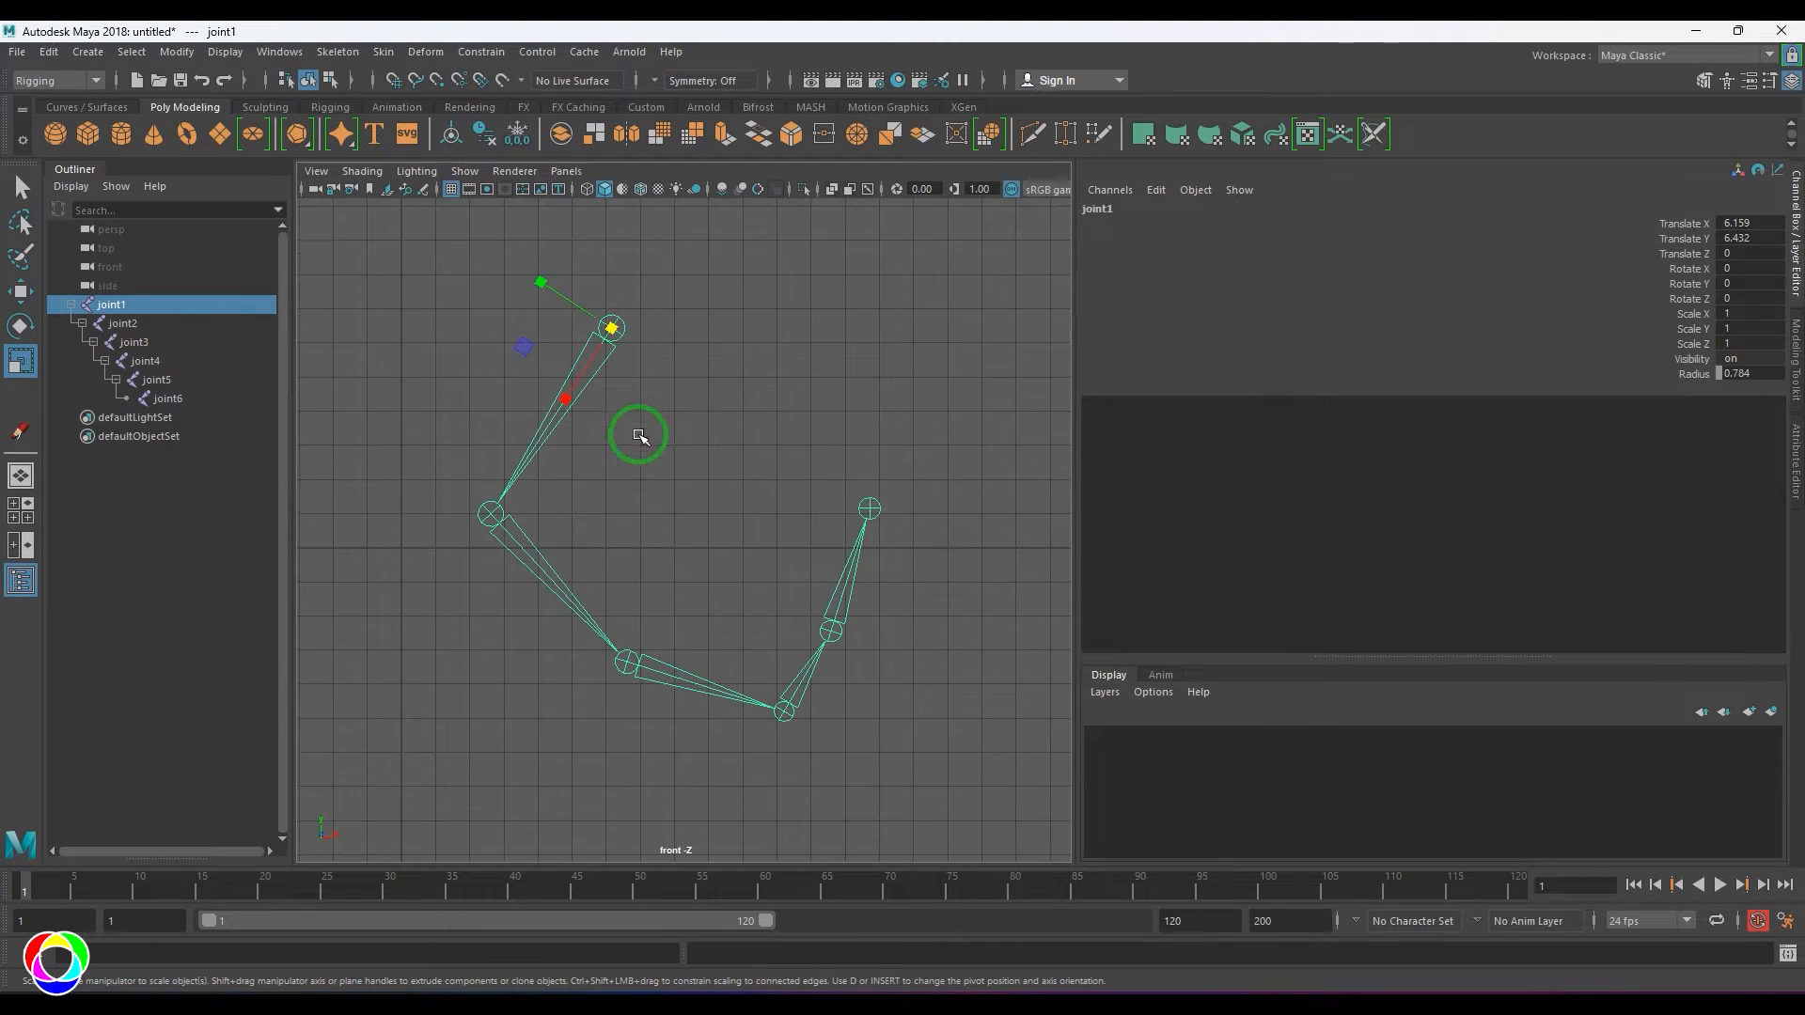
{"action": "left_click_drag", "start_coordinate": [1747, 224], "coordinate": [1754, 252]}
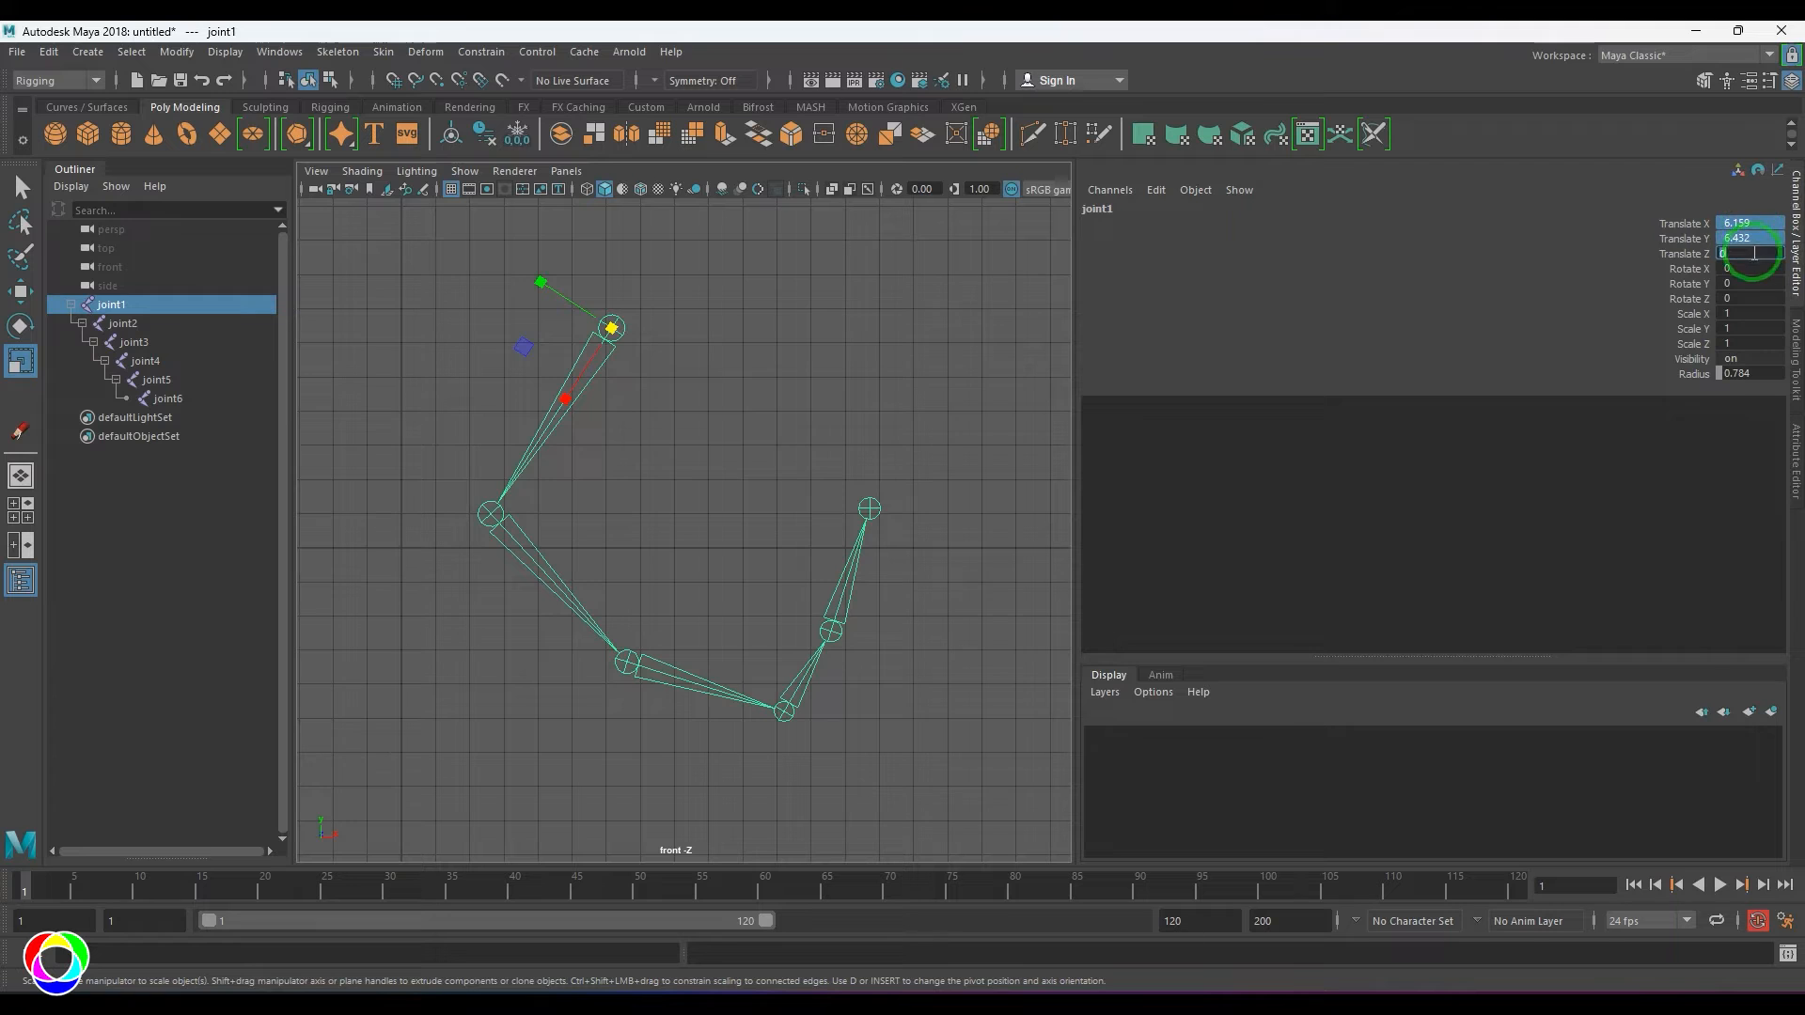
{"action": "middle_click_drag", "start_coordinate": [633, 455], "coordinate": [758, 436], "text": "alt"}
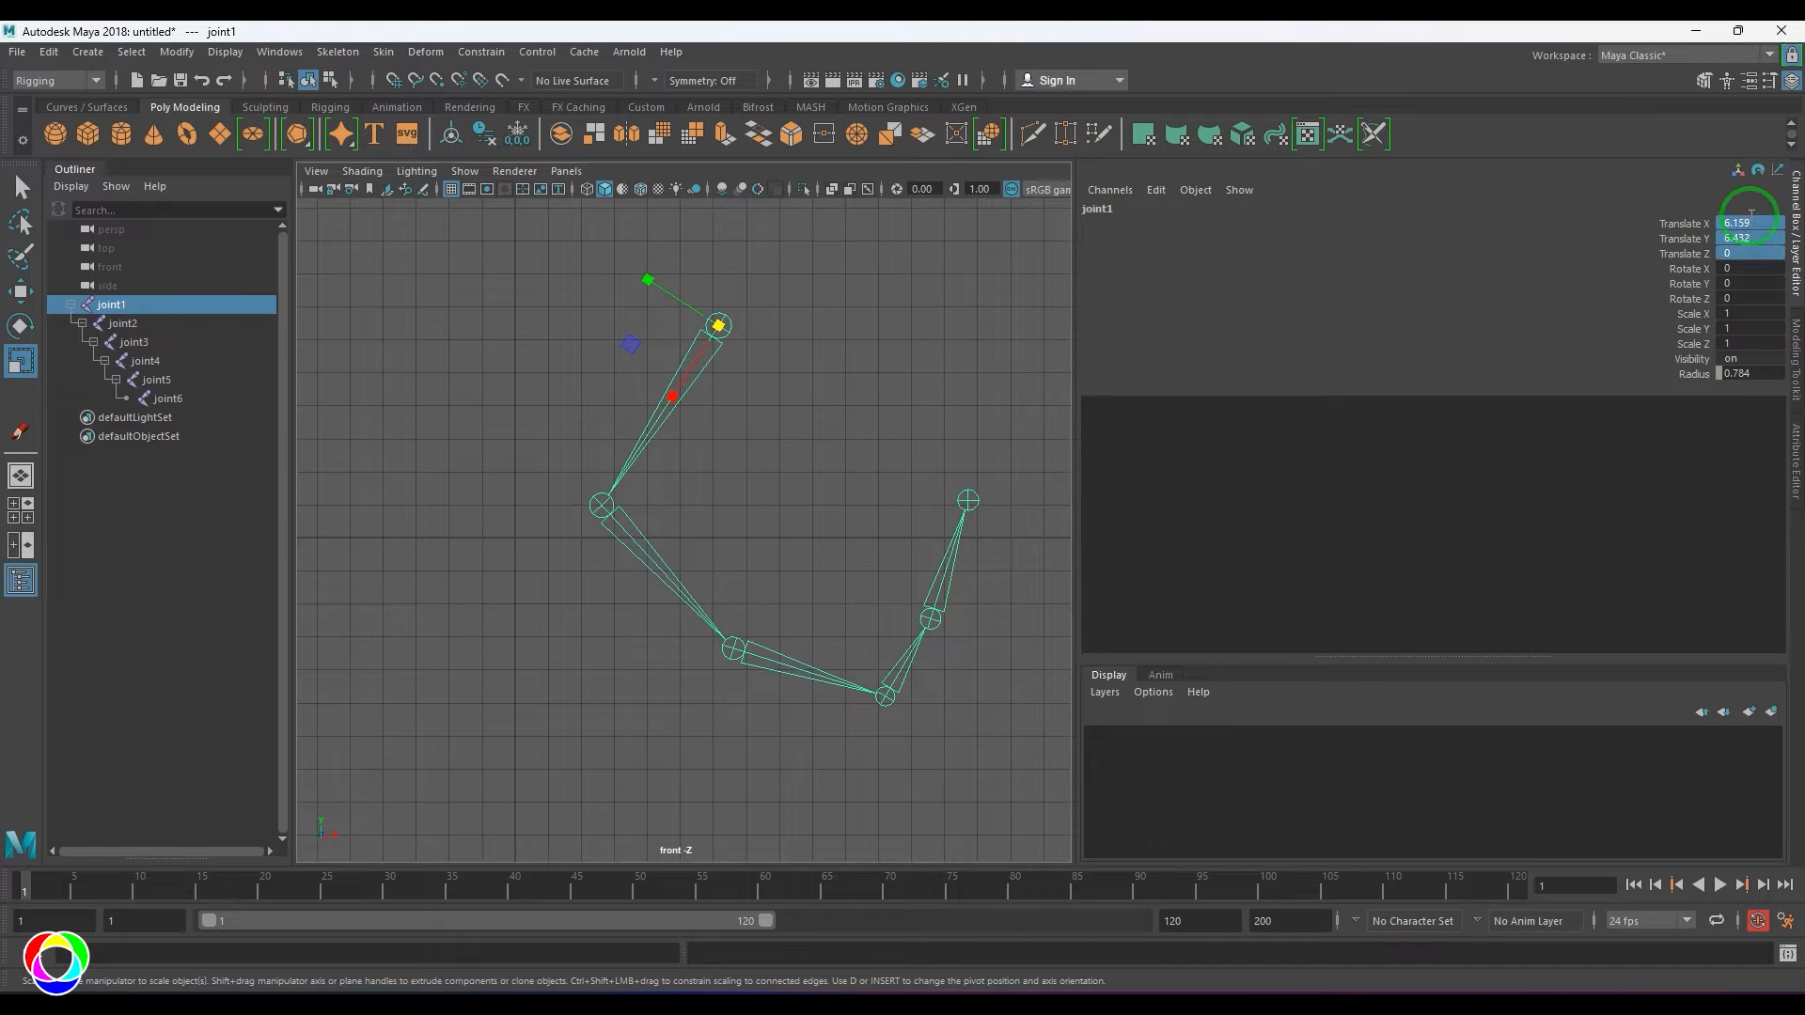
- Try setting joint1's Translate X, Y and Z to 0, and undo the change
{"action": "left_click_drag", "start_coordinate": [1750, 223], "coordinate": [1767, 252]}
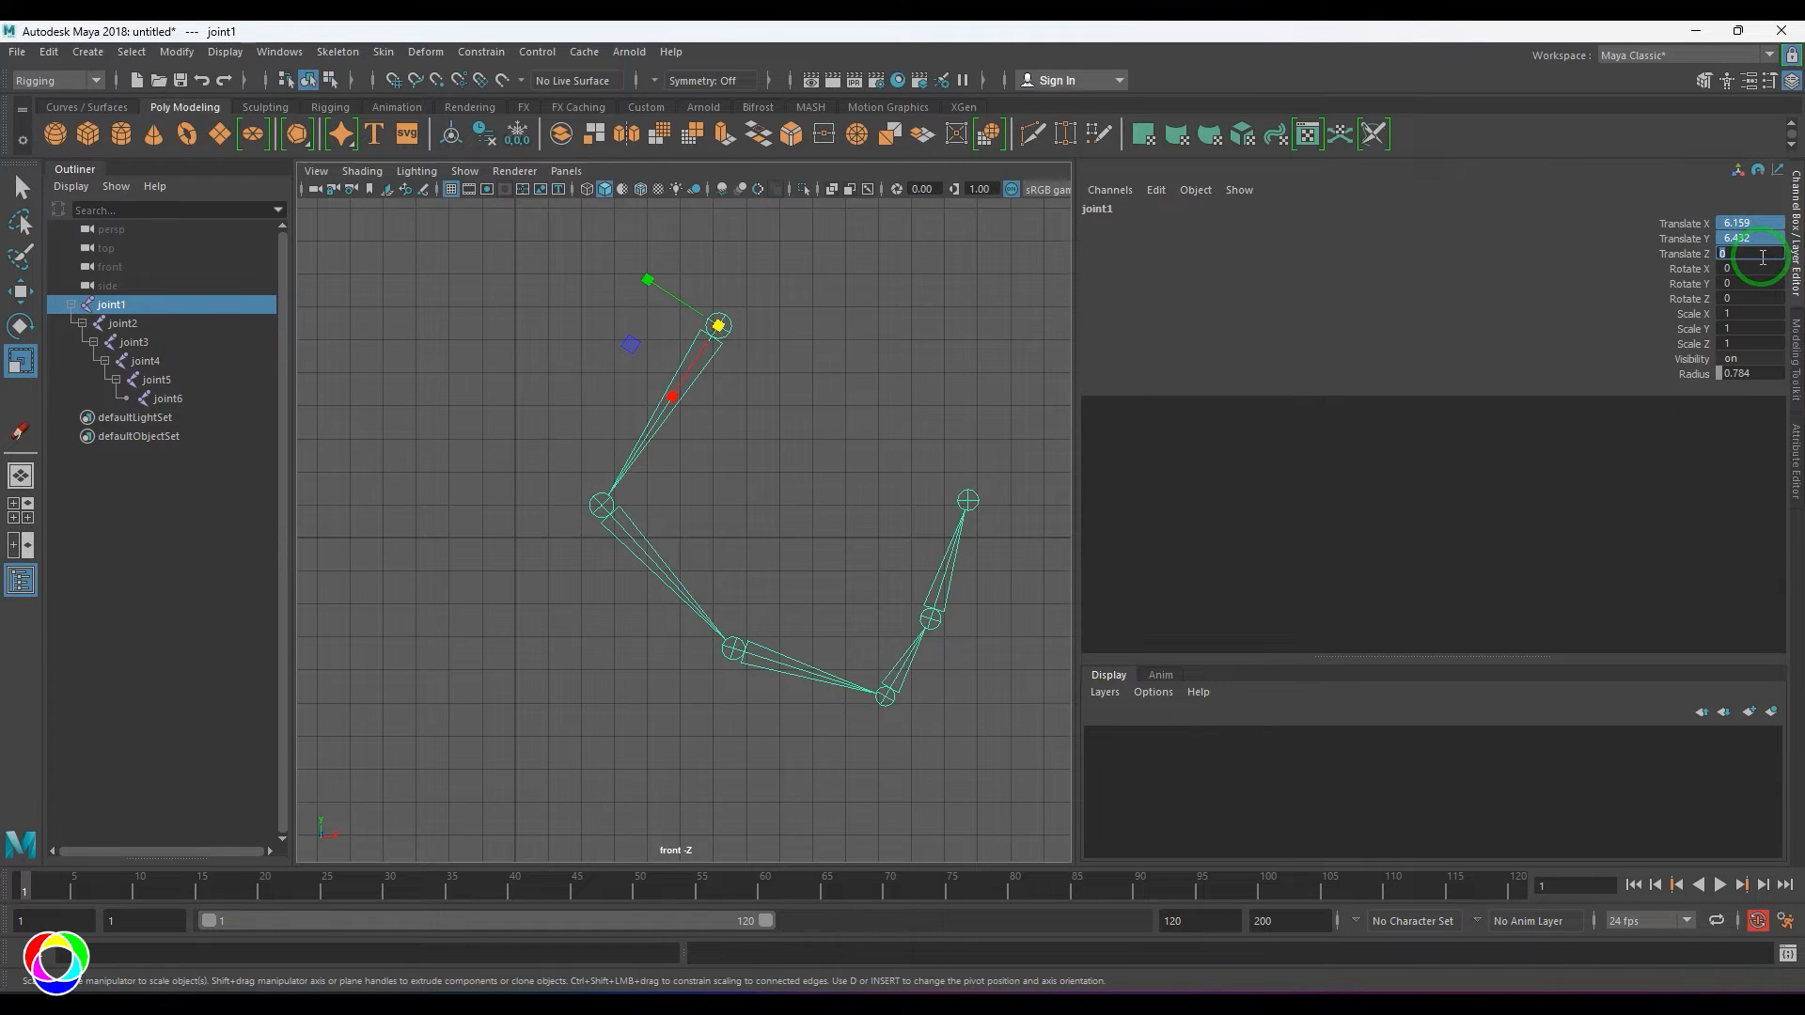
{"action": "key", "text": "Return"}
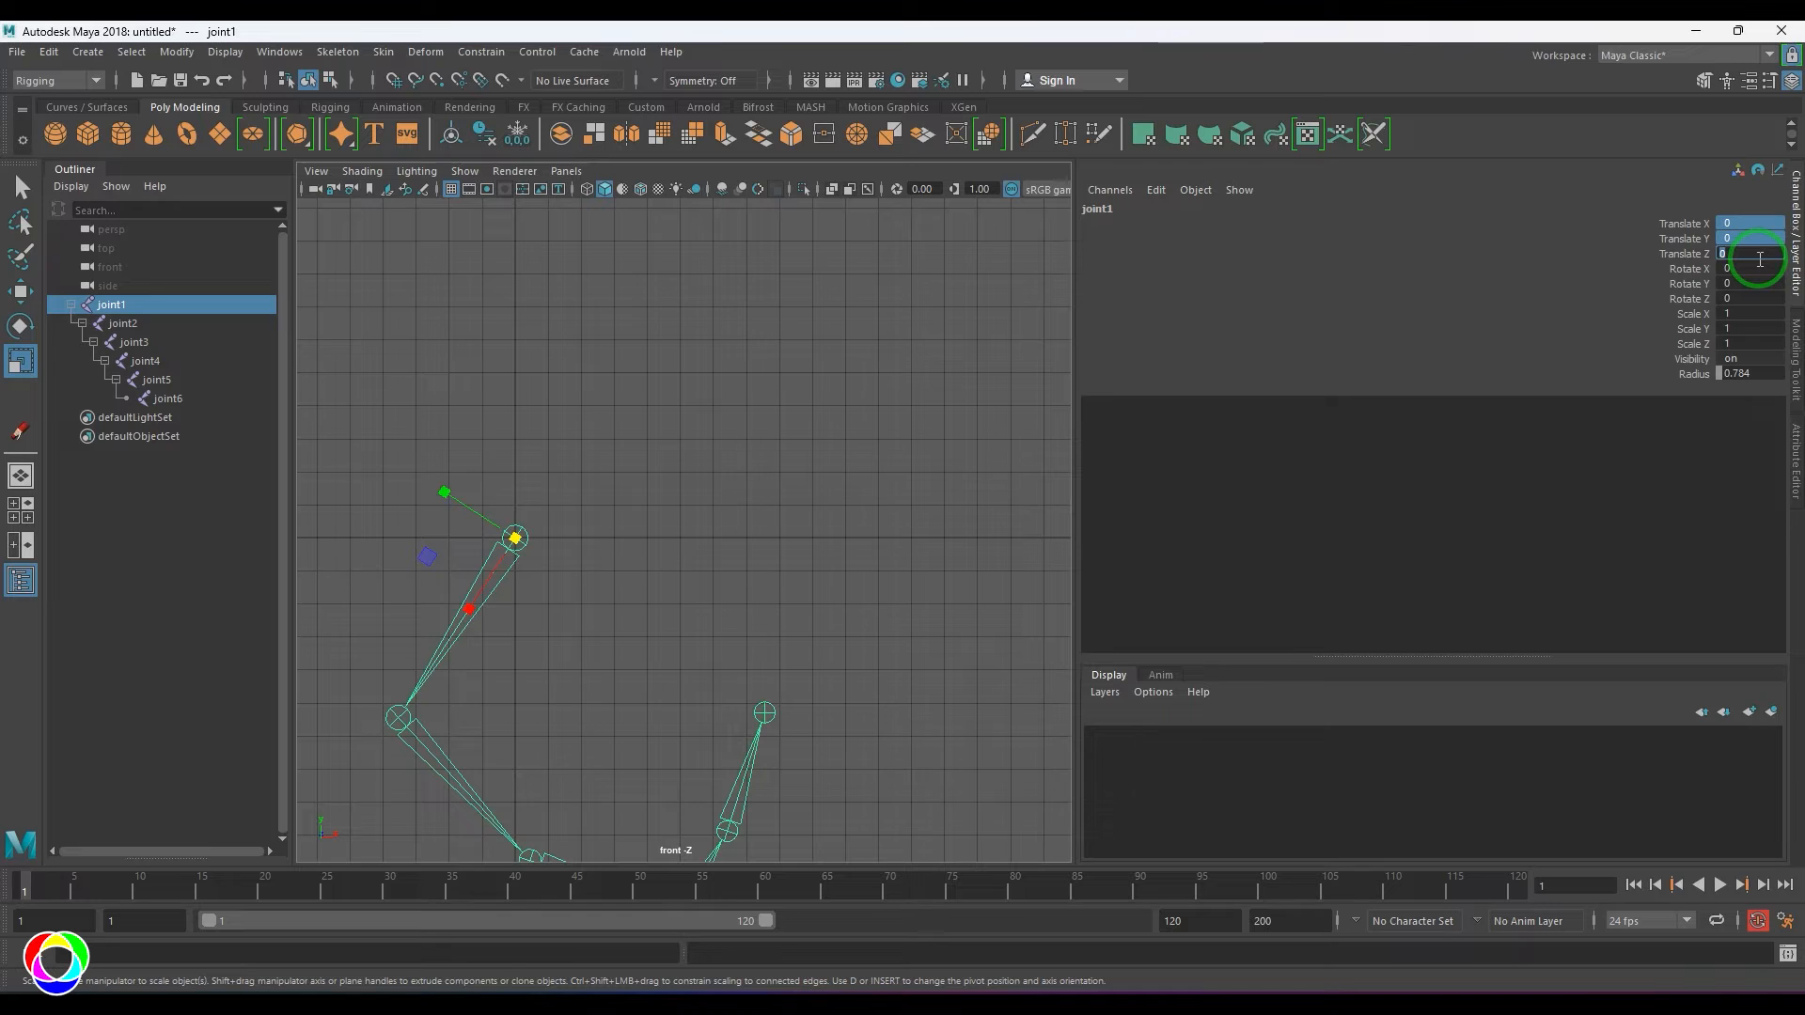
{"action": "right_click_drag", "start_coordinate": [684, 532], "coordinate": [718, 545], "text": "alt"}
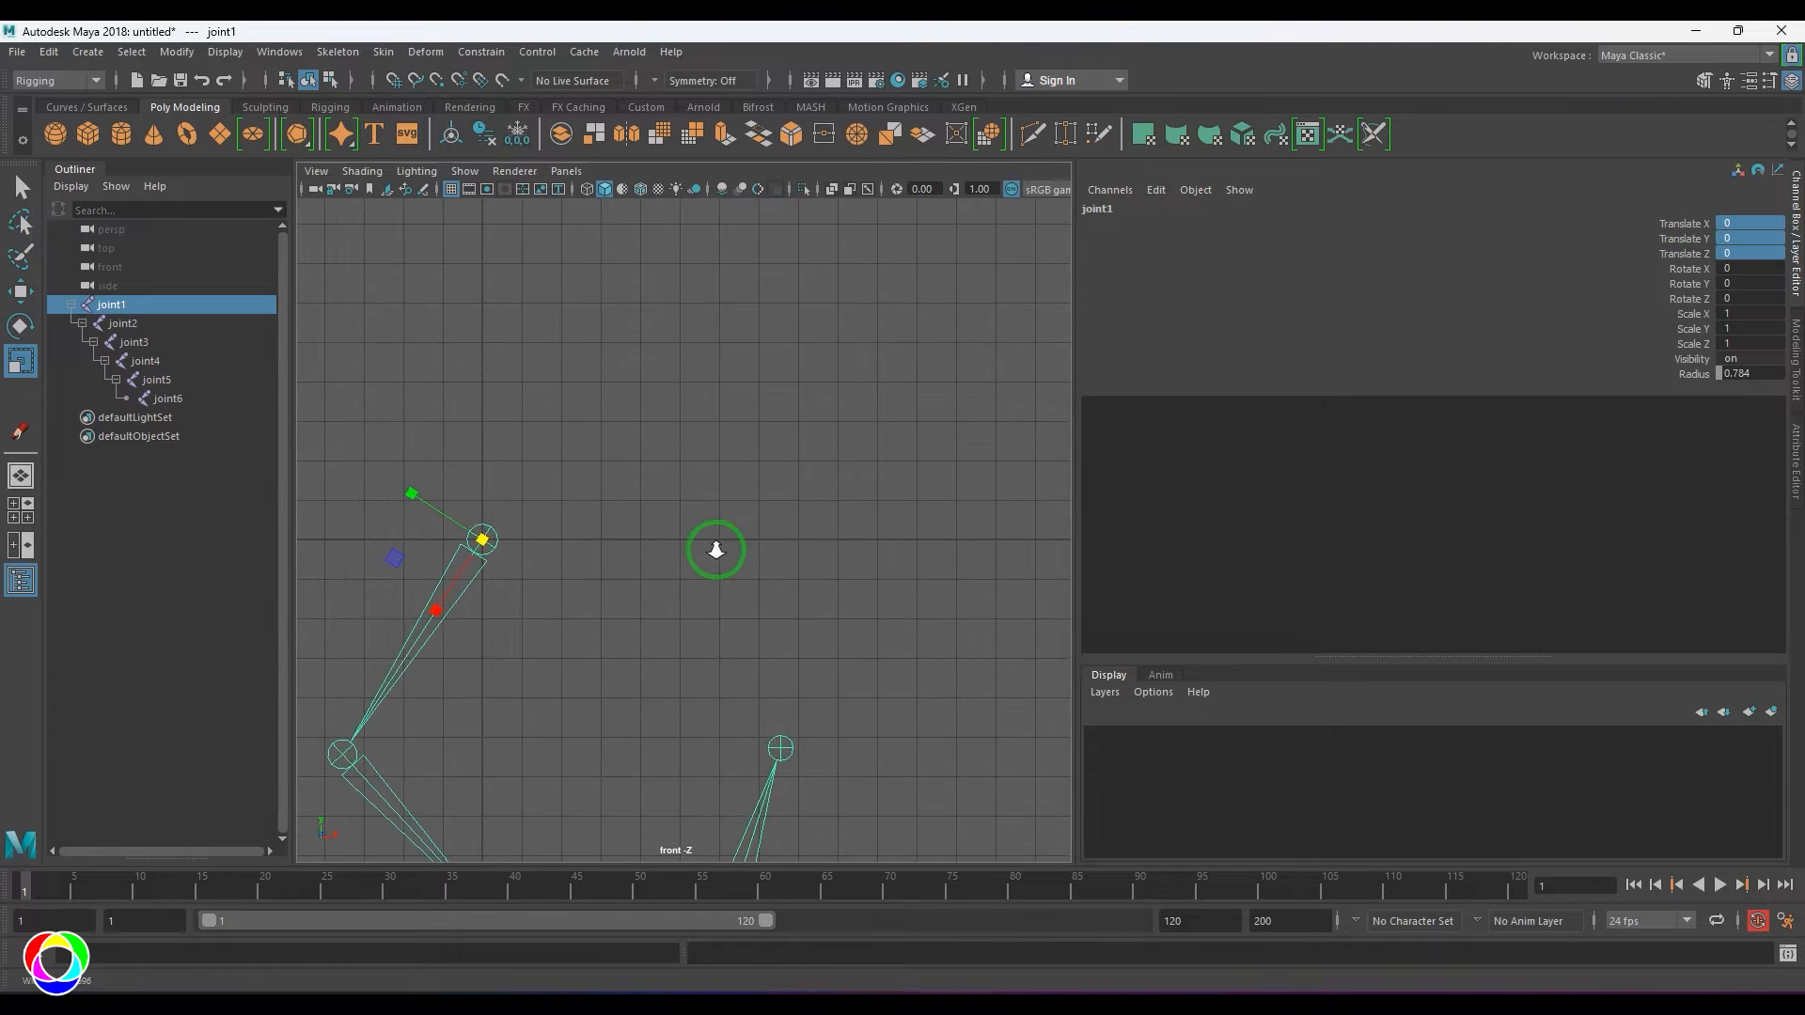
{"action": "key", "text": "ctrl+z"}
- Move joint1 with grid snapping to Translate X 7 and Translate Y 6
{"action": "left_click", "coordinate": [751, 427]}
{"action": "key", "text": "w"}
{"action": "left_click", "coordinate": [730, 299]}
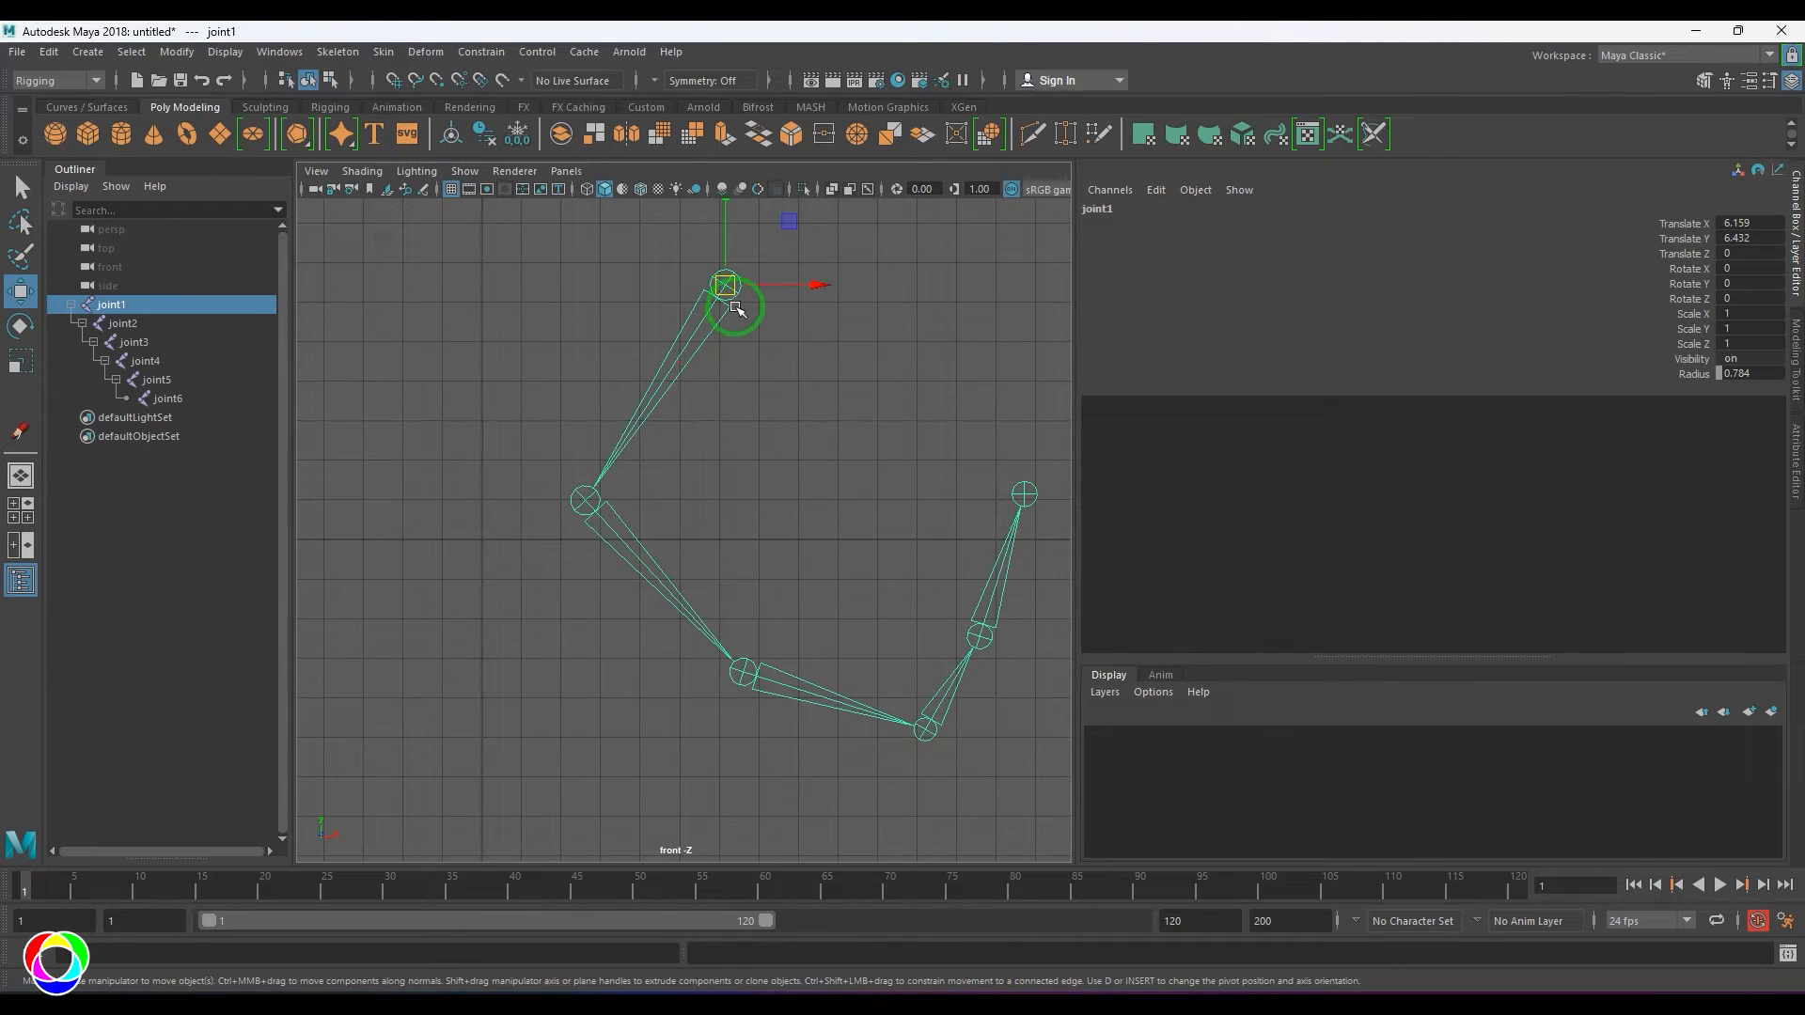
{"action": "mouse_move", "coordinate": [736, 307]}
{"action": "left_mouse_down"}
{"action": "mouse_move", "coordinate": [753, 321]}
{"action": "mouse_move", "coordinate": [759, 303]}
{"action": "left_mouse_up"}
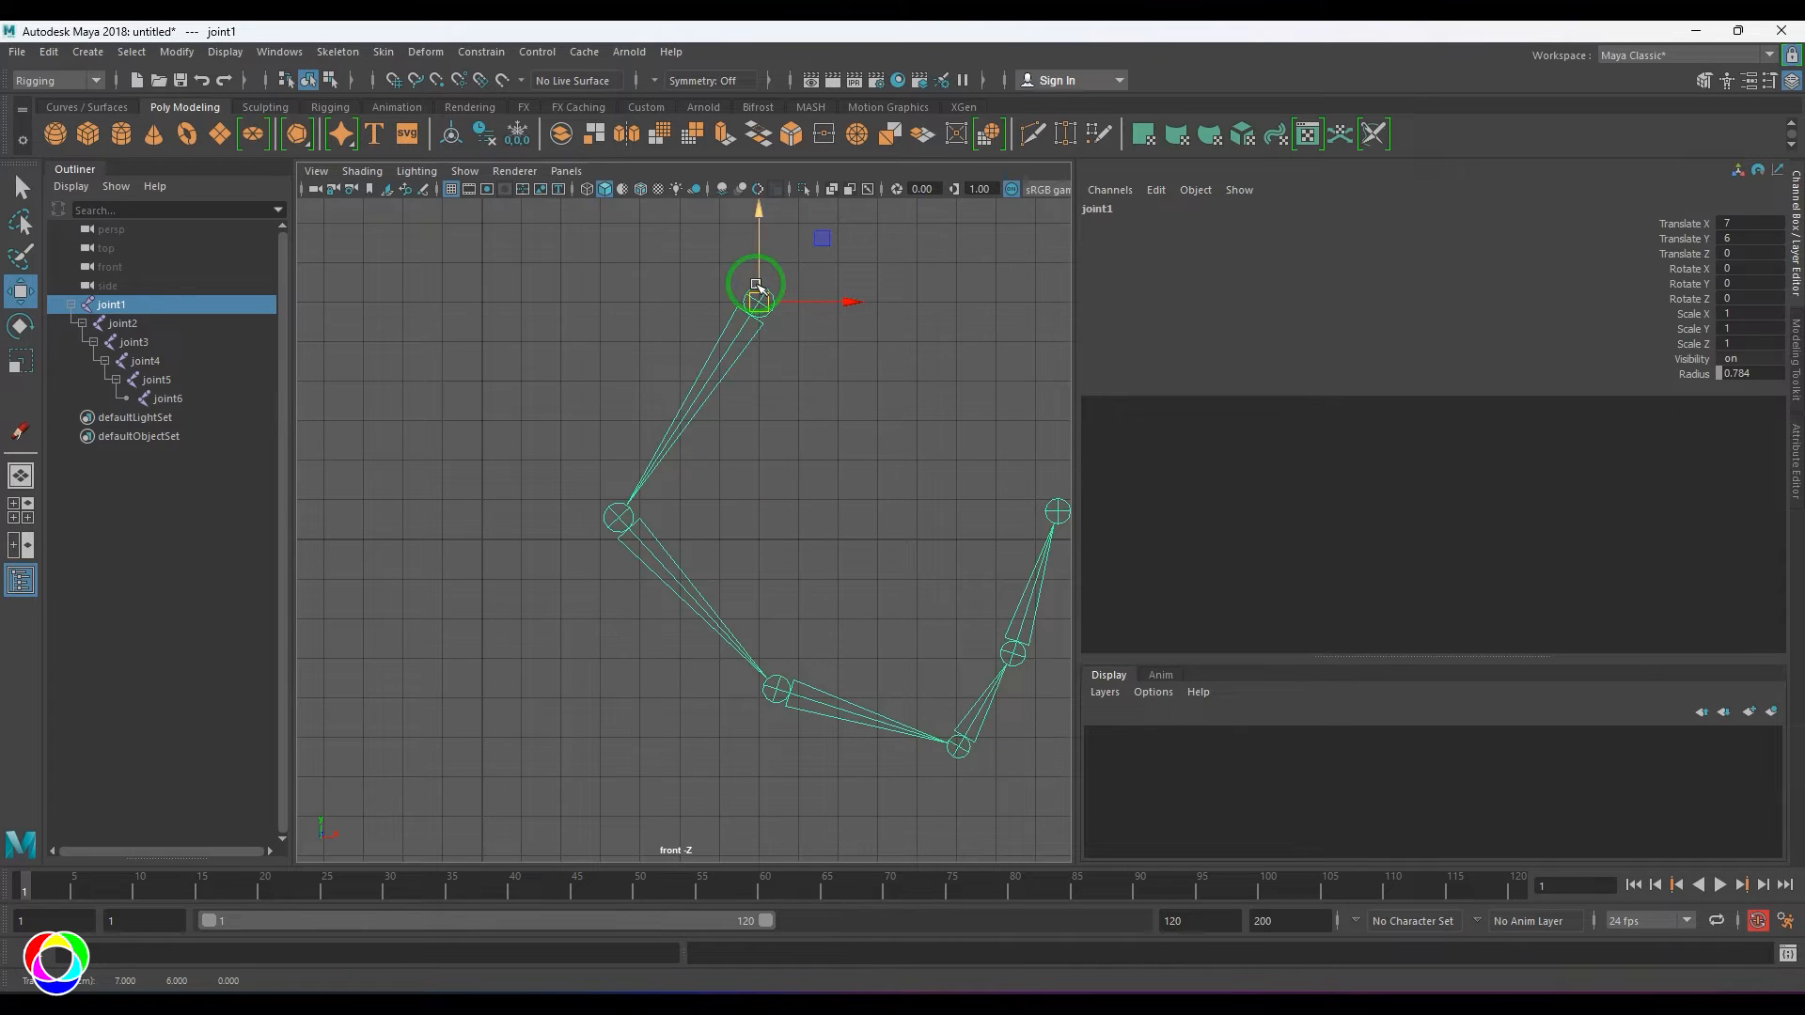
- Examine the translate values of joint1, select joint2, and compare its Translate X, Y and Z values
{"action": "left_click_drag", "start_coordinate": [1762, 223], "coordinate": [1762, 240]}
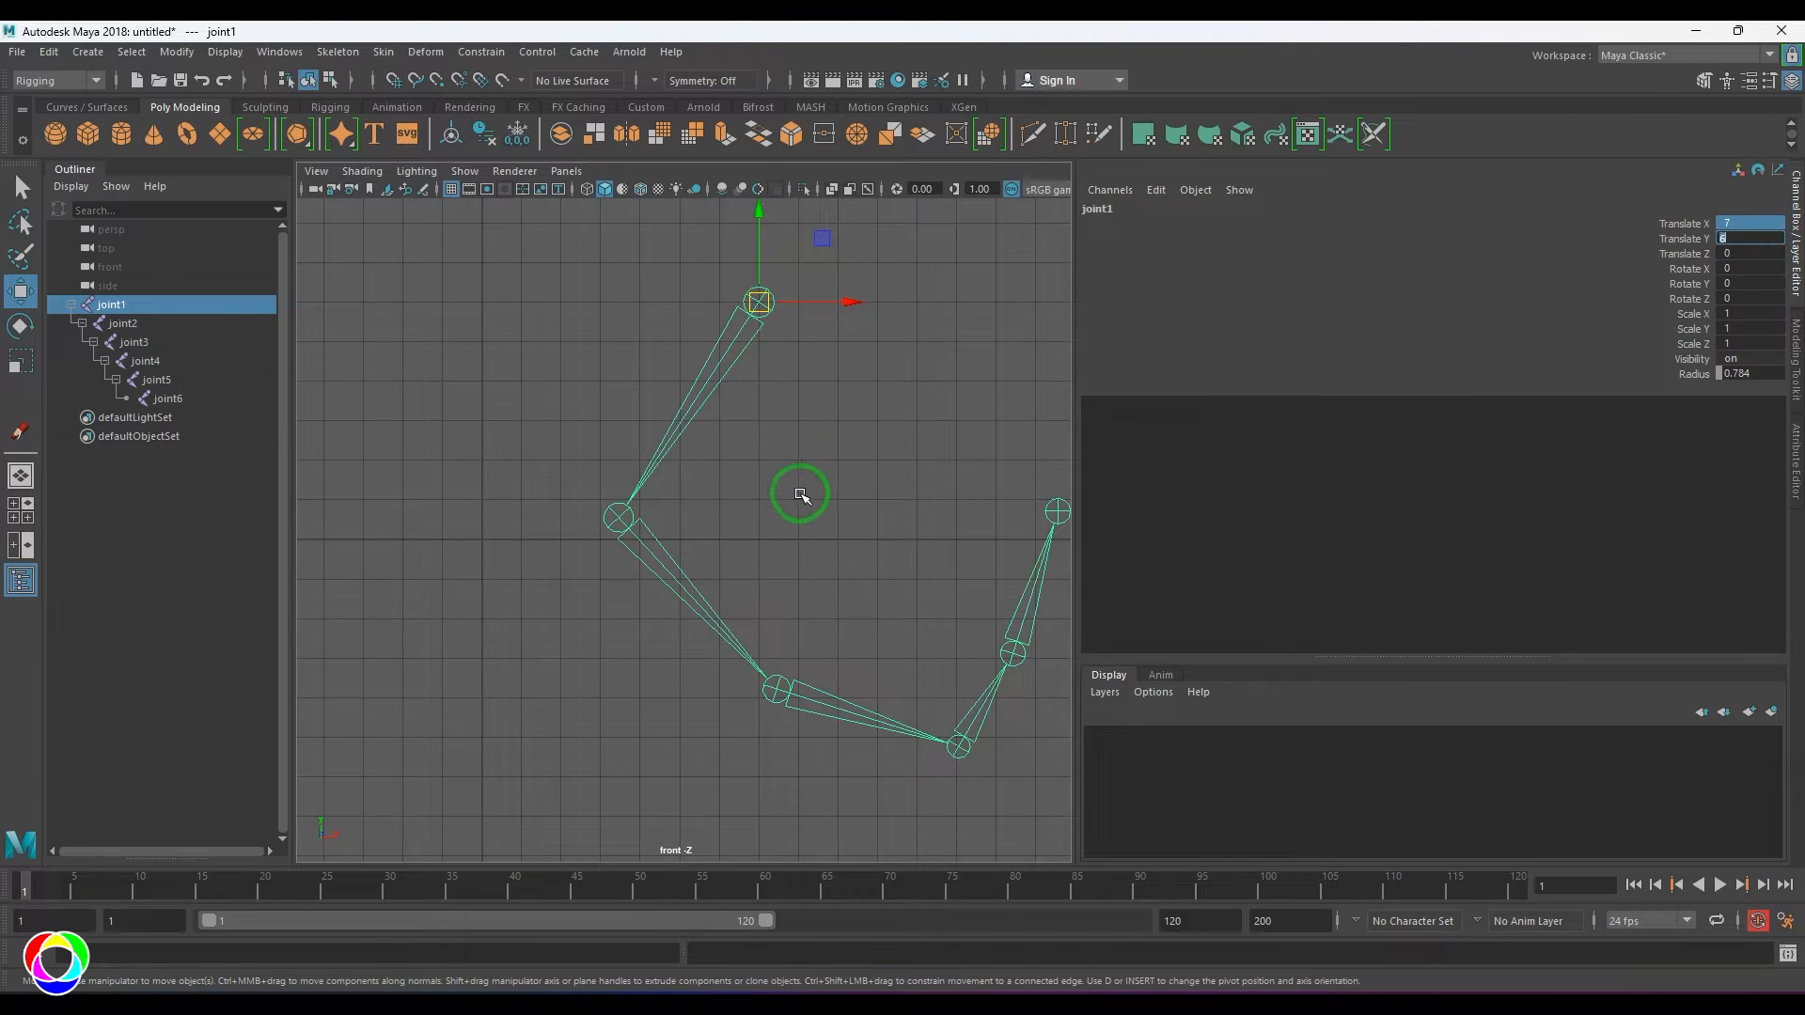
{"action": "middle_click_drag", "start_coordinate": [774, 524], "coordinate": [790, 499], "text": "alt"}
{"action": "left_click", "coordinate": [693, 598]}
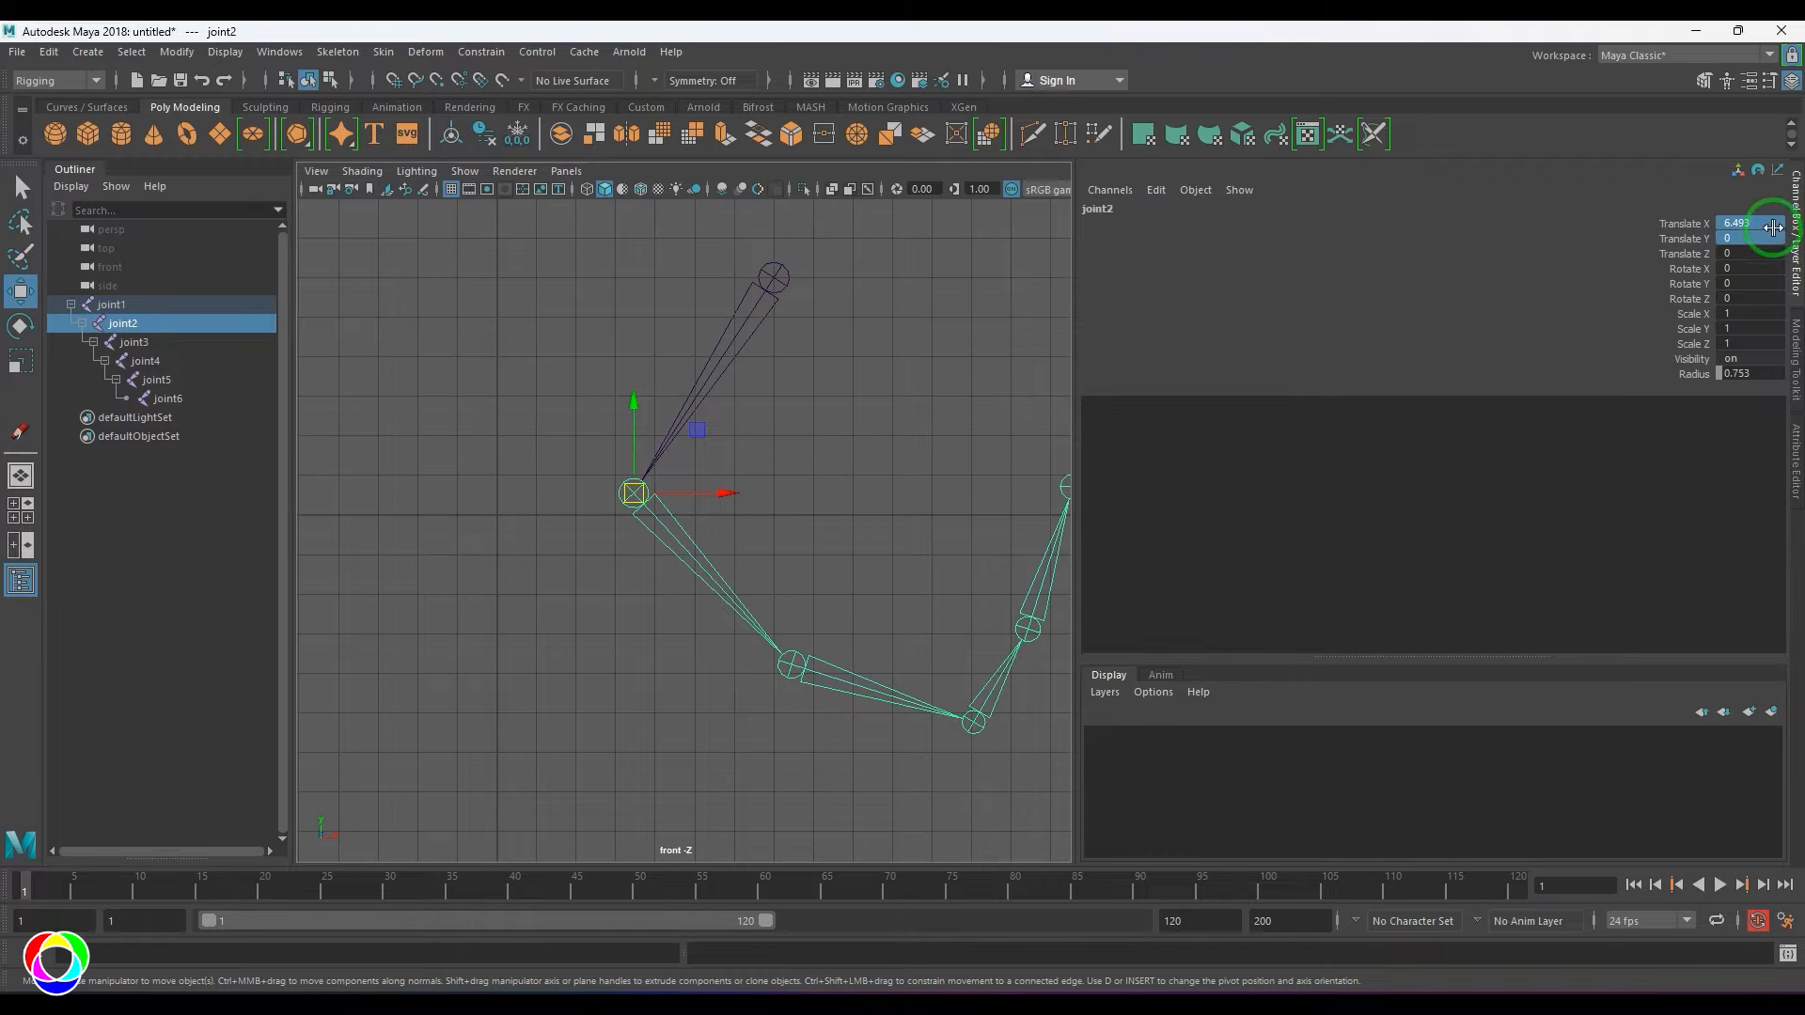
{"action": "left_click", "coordinate": [1750, 253]}
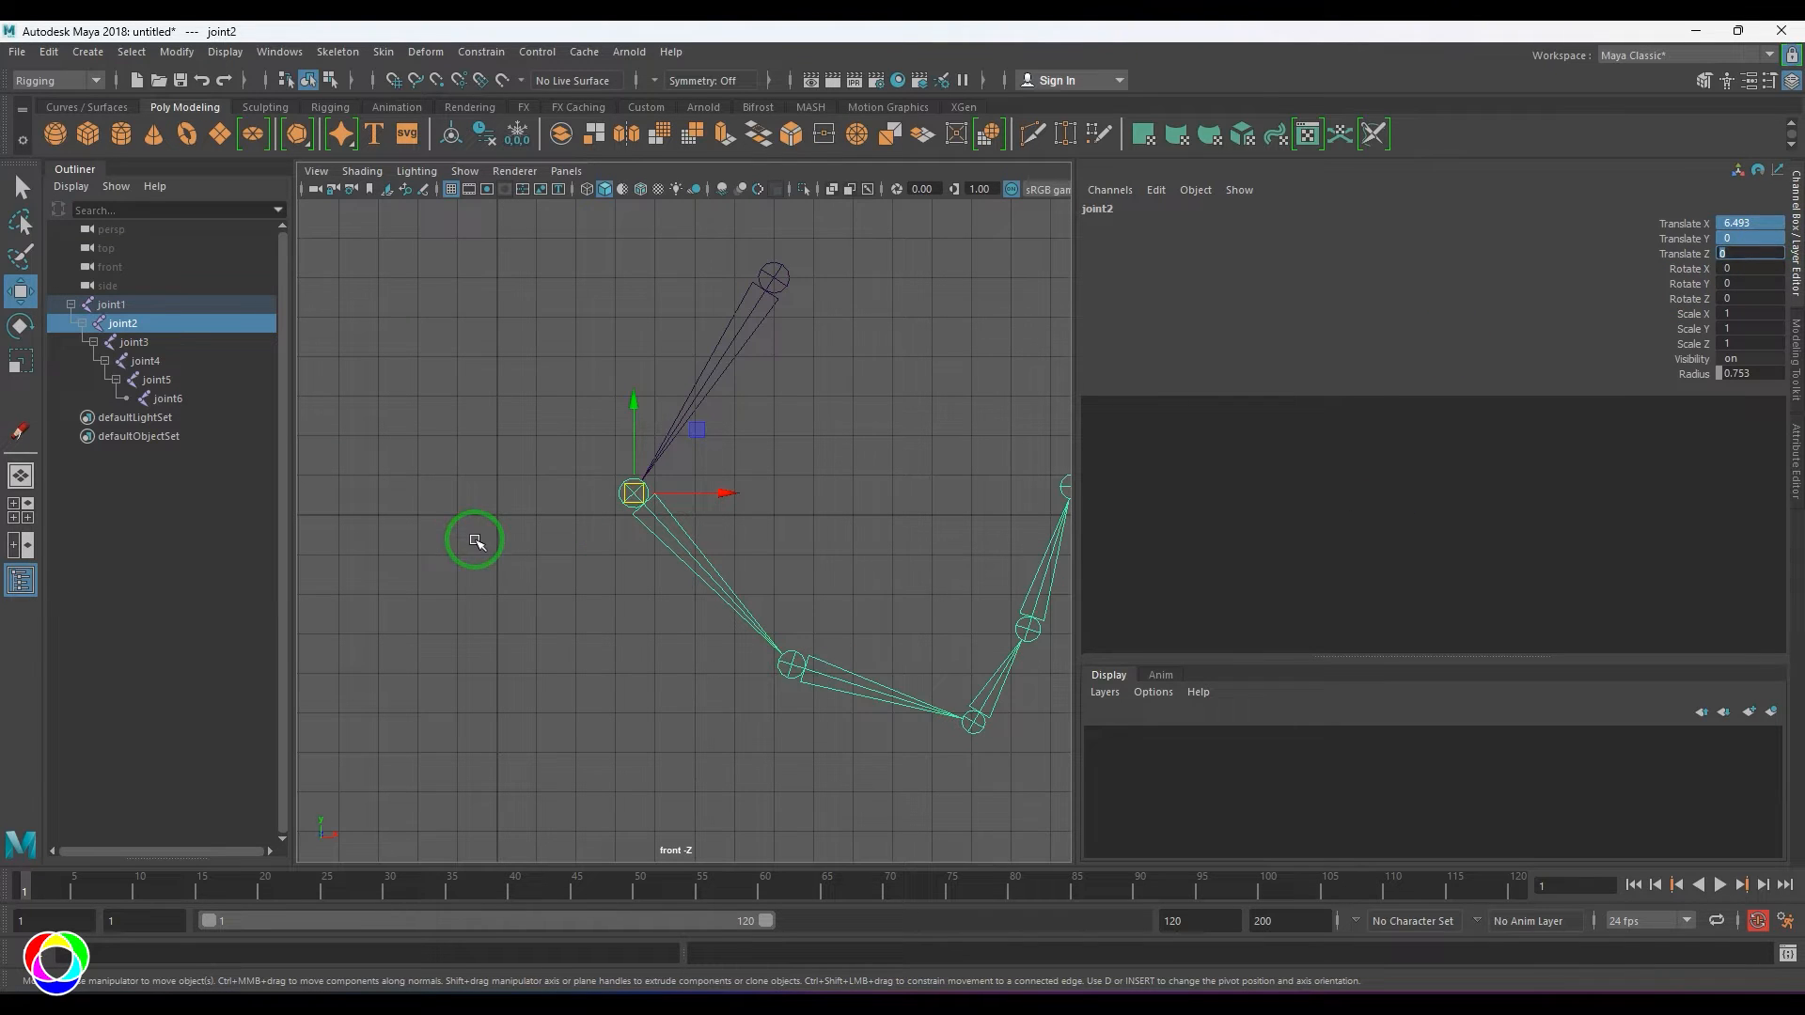
- Set joint2's Translate X to 6.5
{"action": "left_click", "coordinate": [1682, 224]}
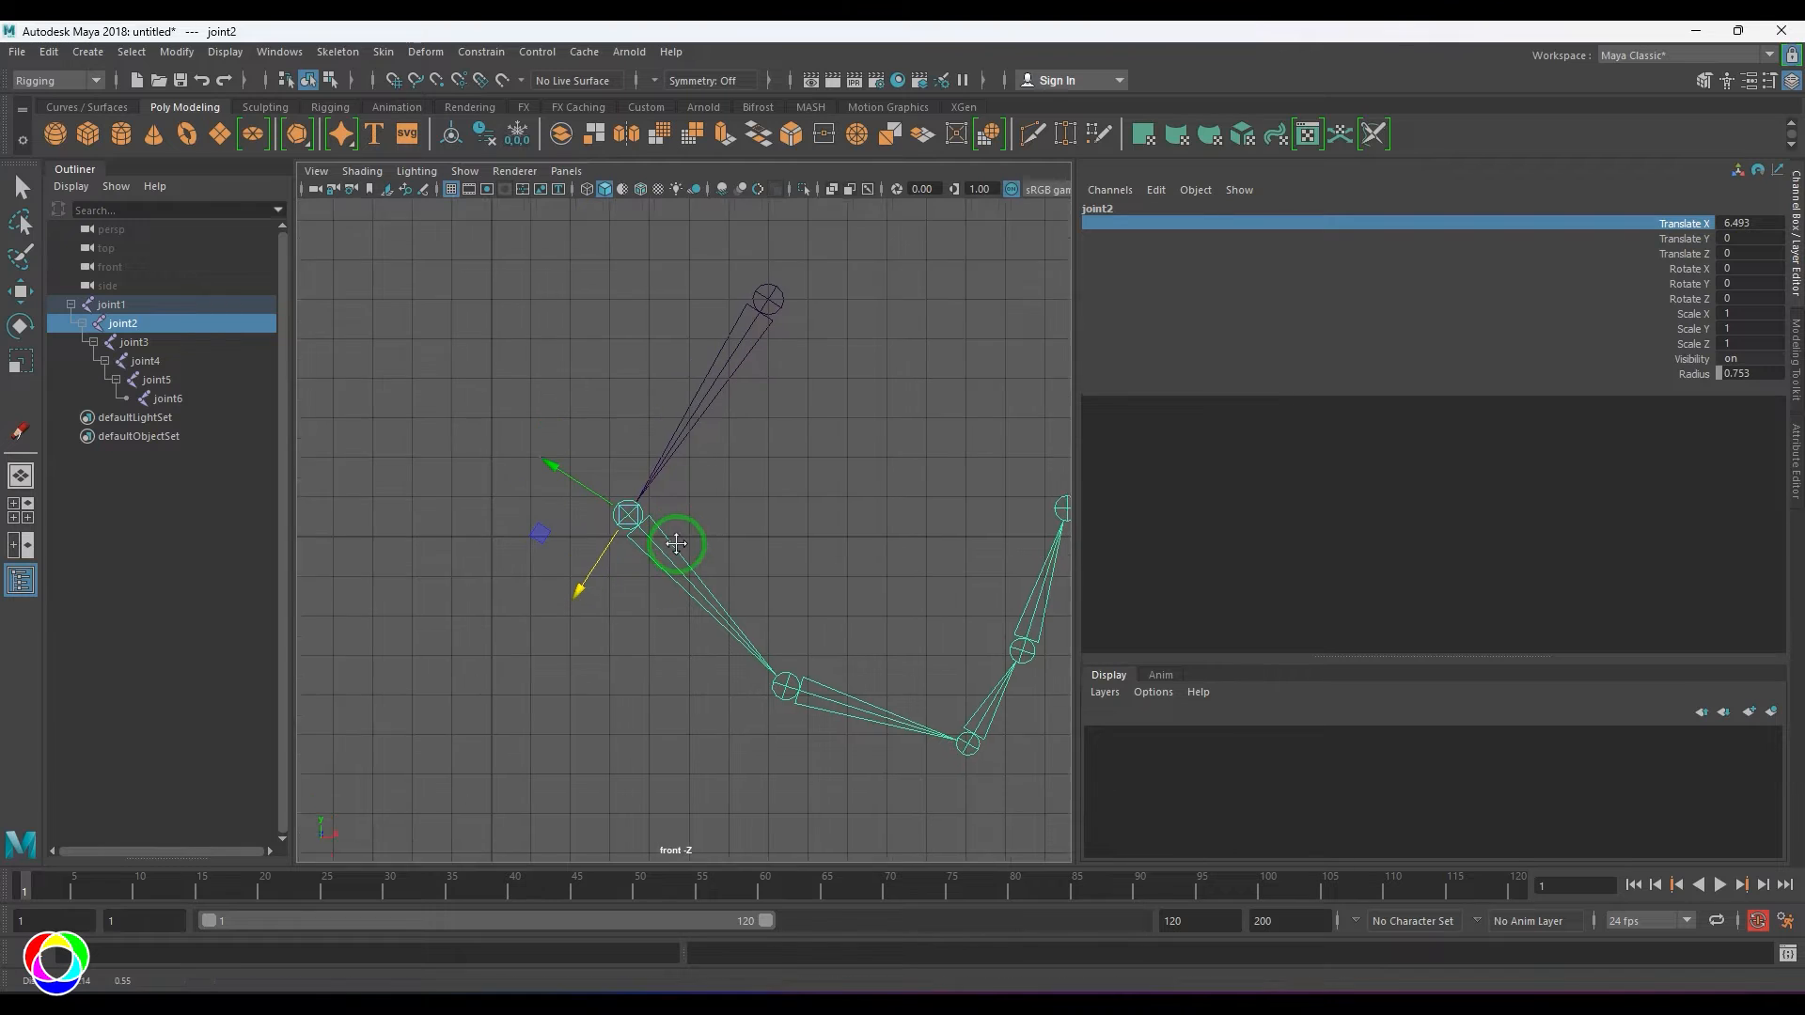
{"action": "middle_click_drag", "start_coordinate": [676, 543], "coordinate": [670, 563], "text": "alt"}
{"action": "scroll", "coordinate": [754, 557], "scroll_direction": "up", "scroll_amount": 2}
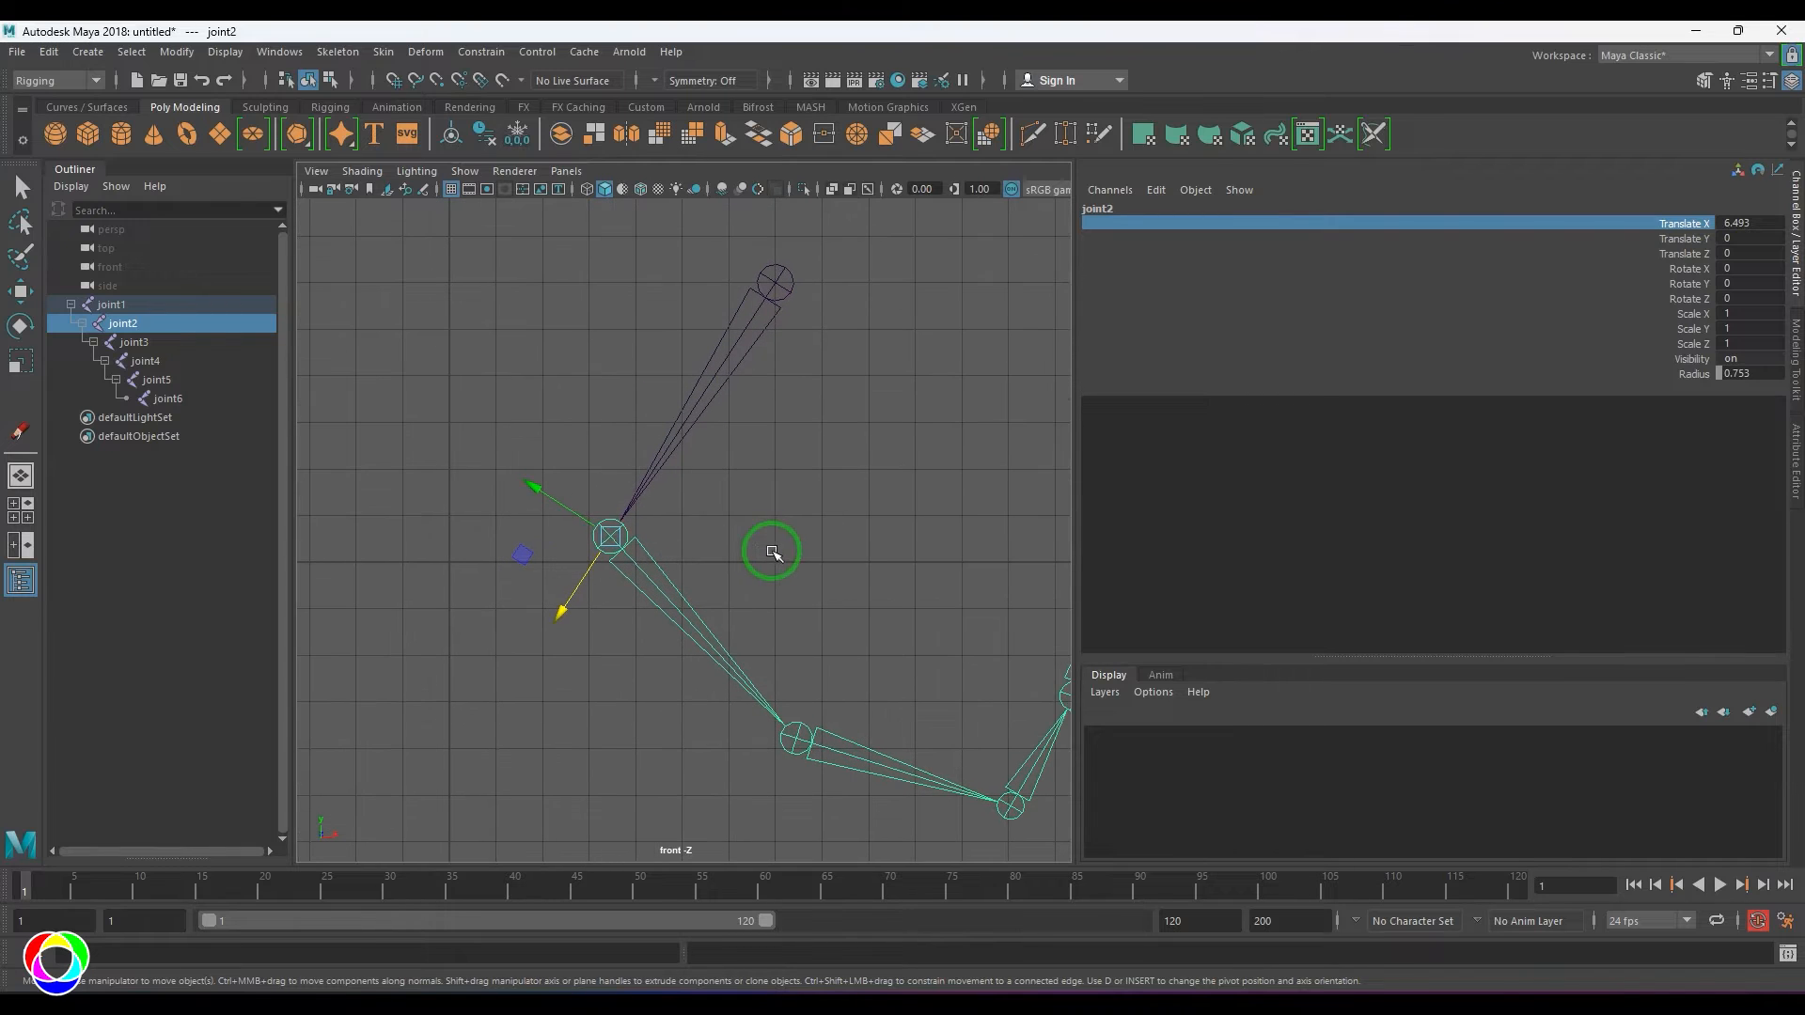
{"action": "left_click", "coordinate": [1757, 221]}
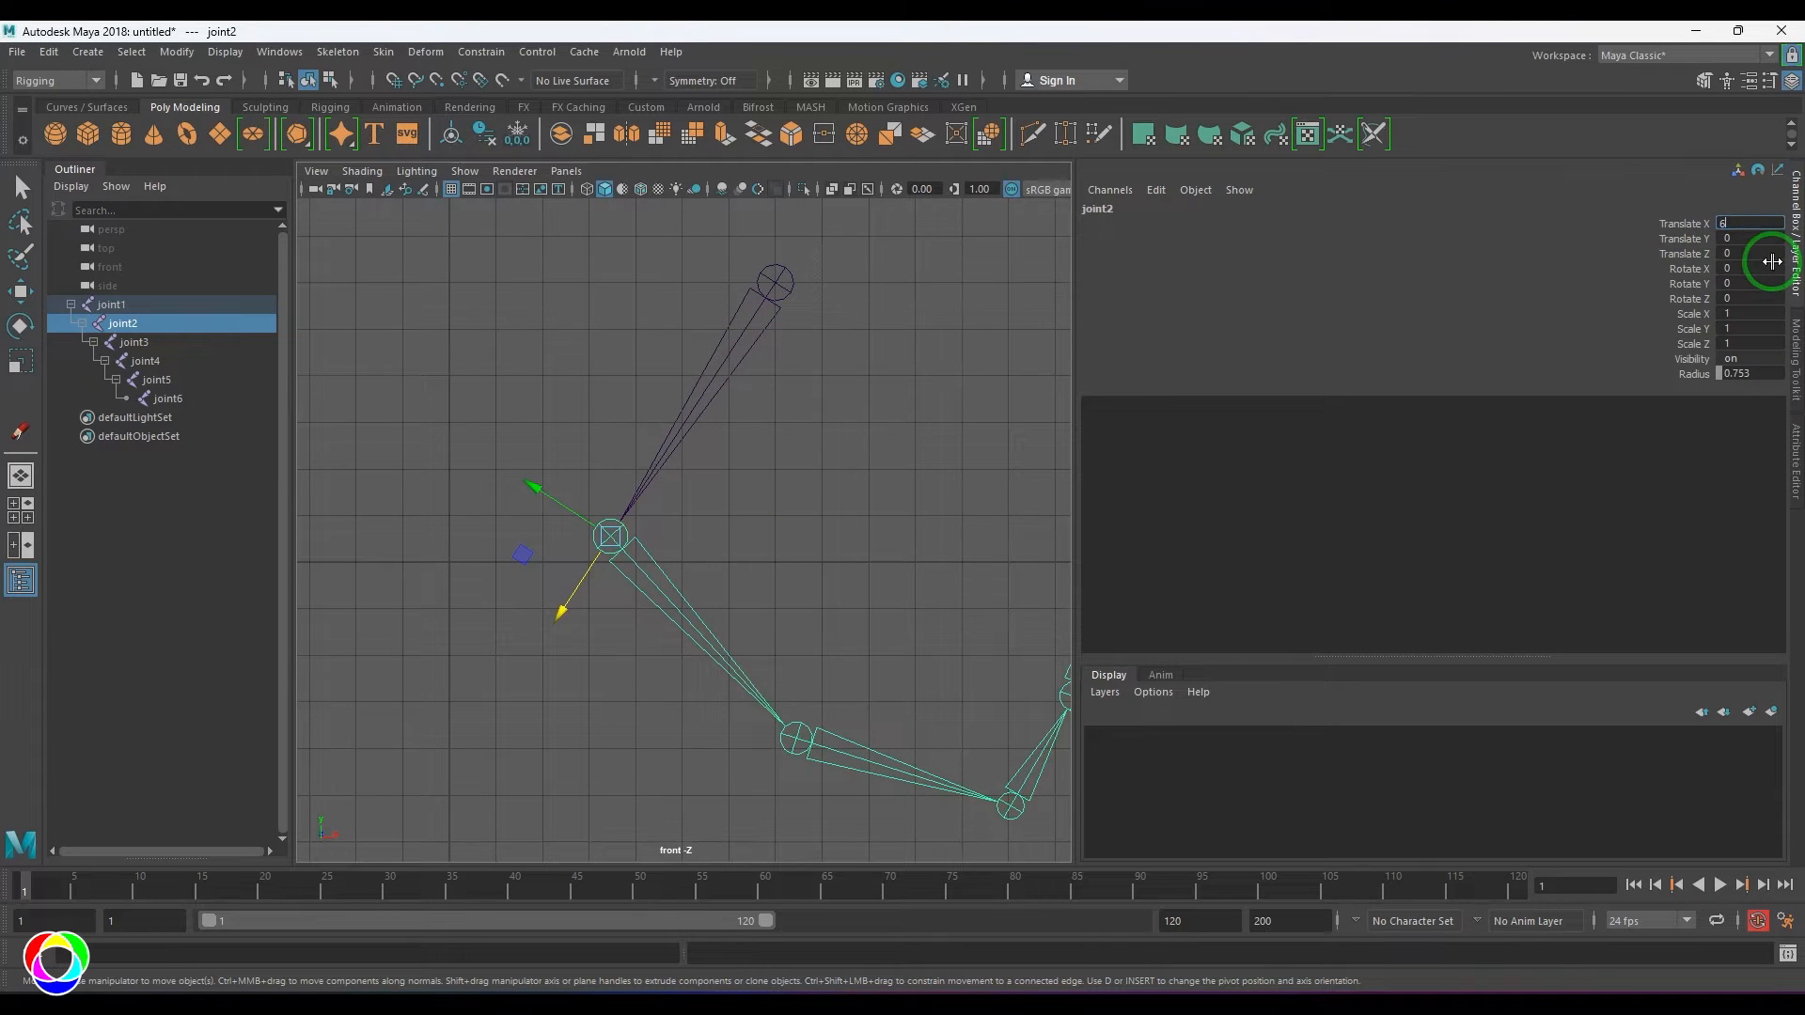
- Set the Move tool's axis orientation to Object and select joint1
{"action": "key", "text": "w"}
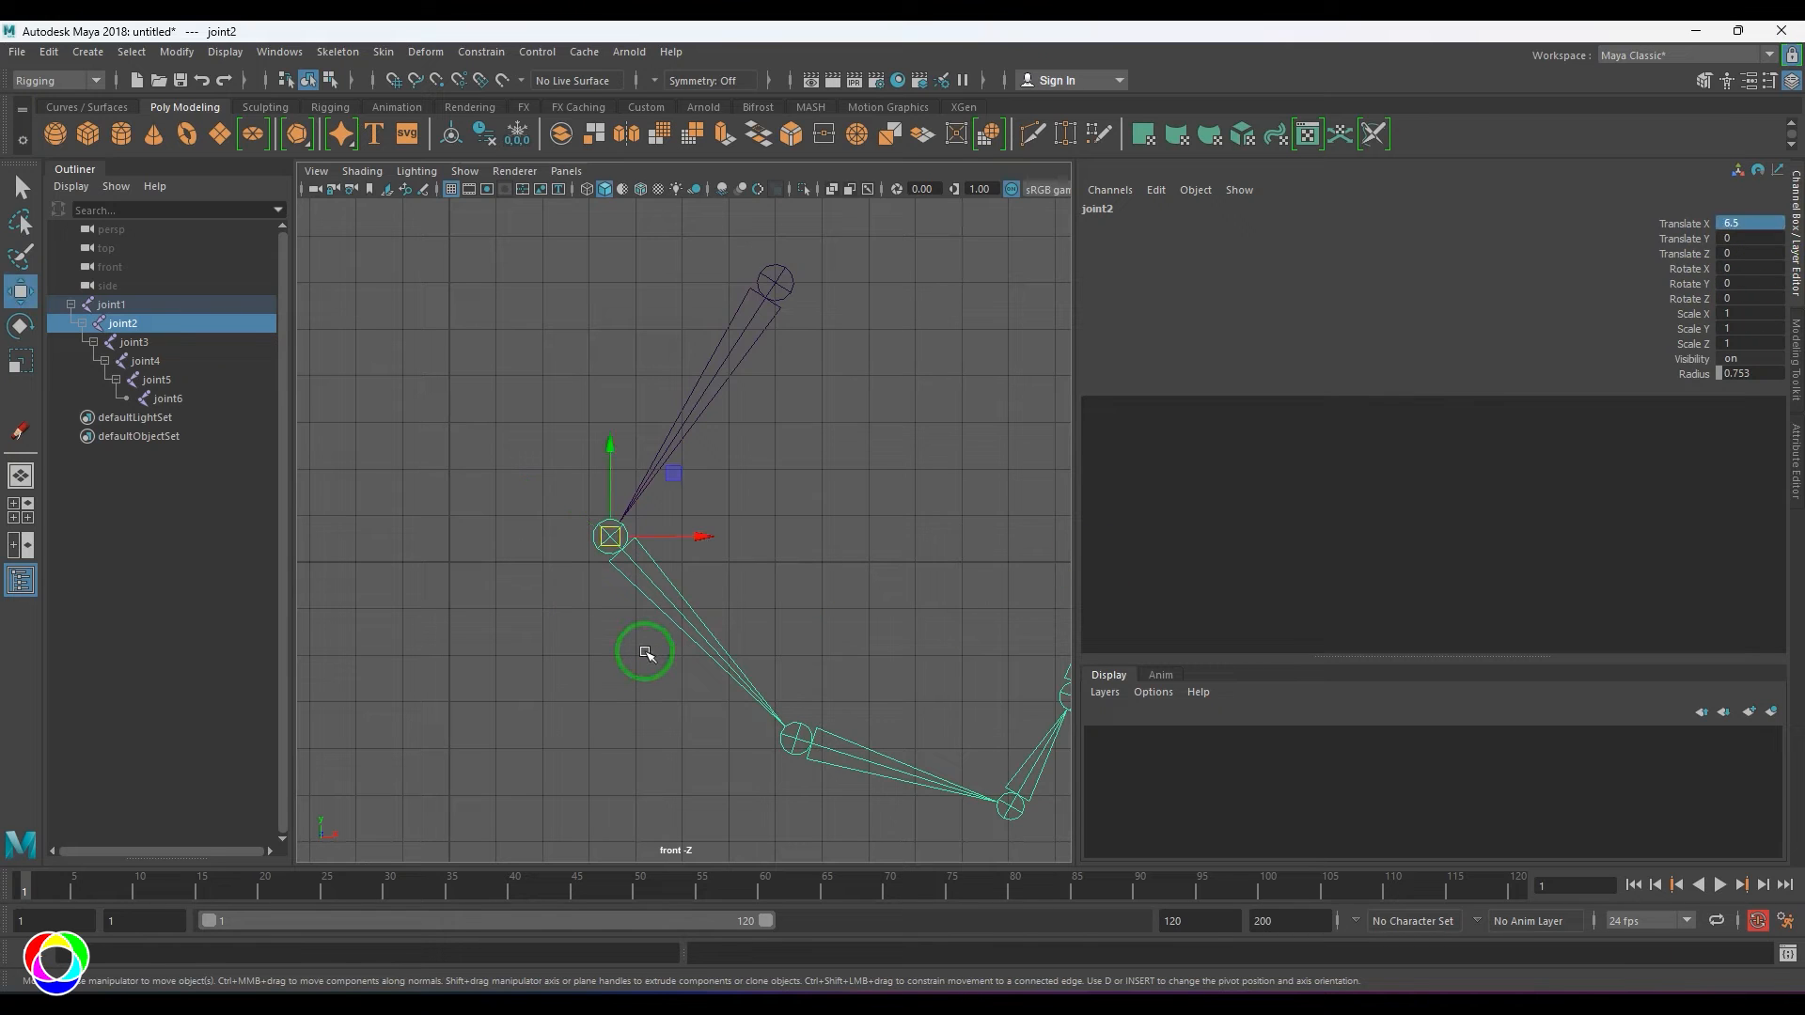
{"action": "left_click_drag", "start_coordinate": [813, 529], "coordinate": [727, 505]}
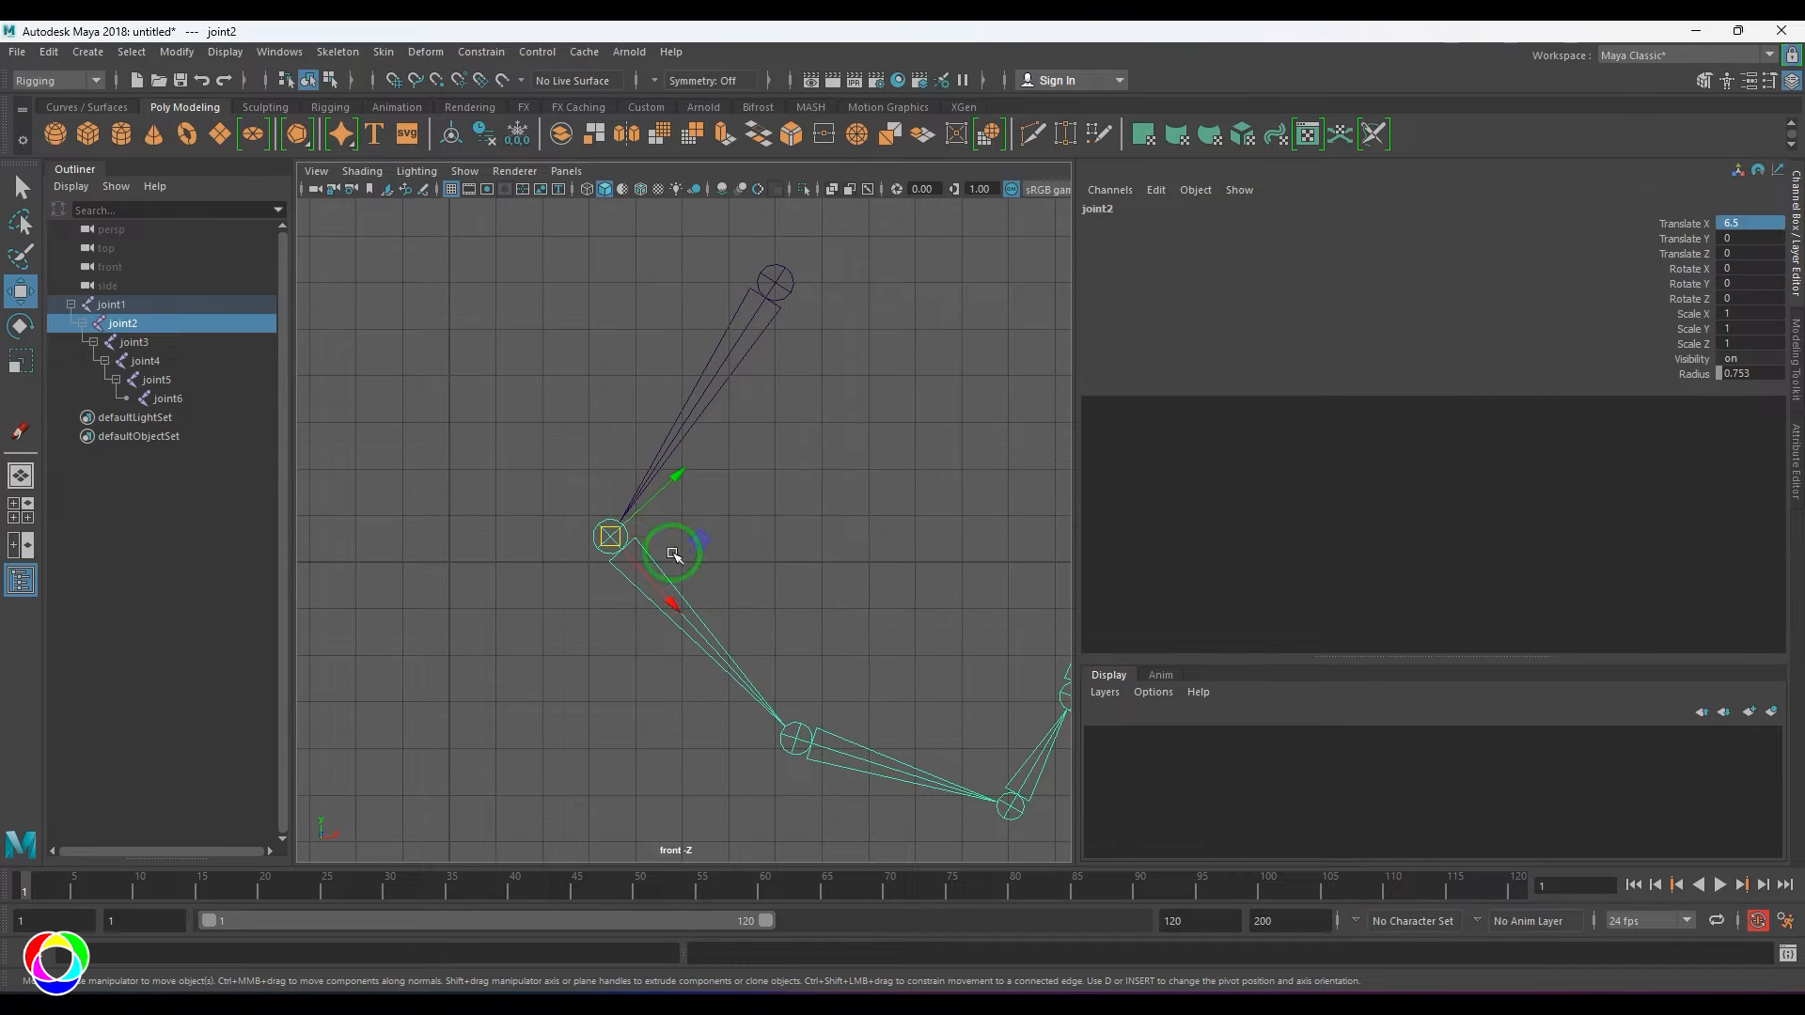
{"action": "left_click", "coordinate": [769, 278]}
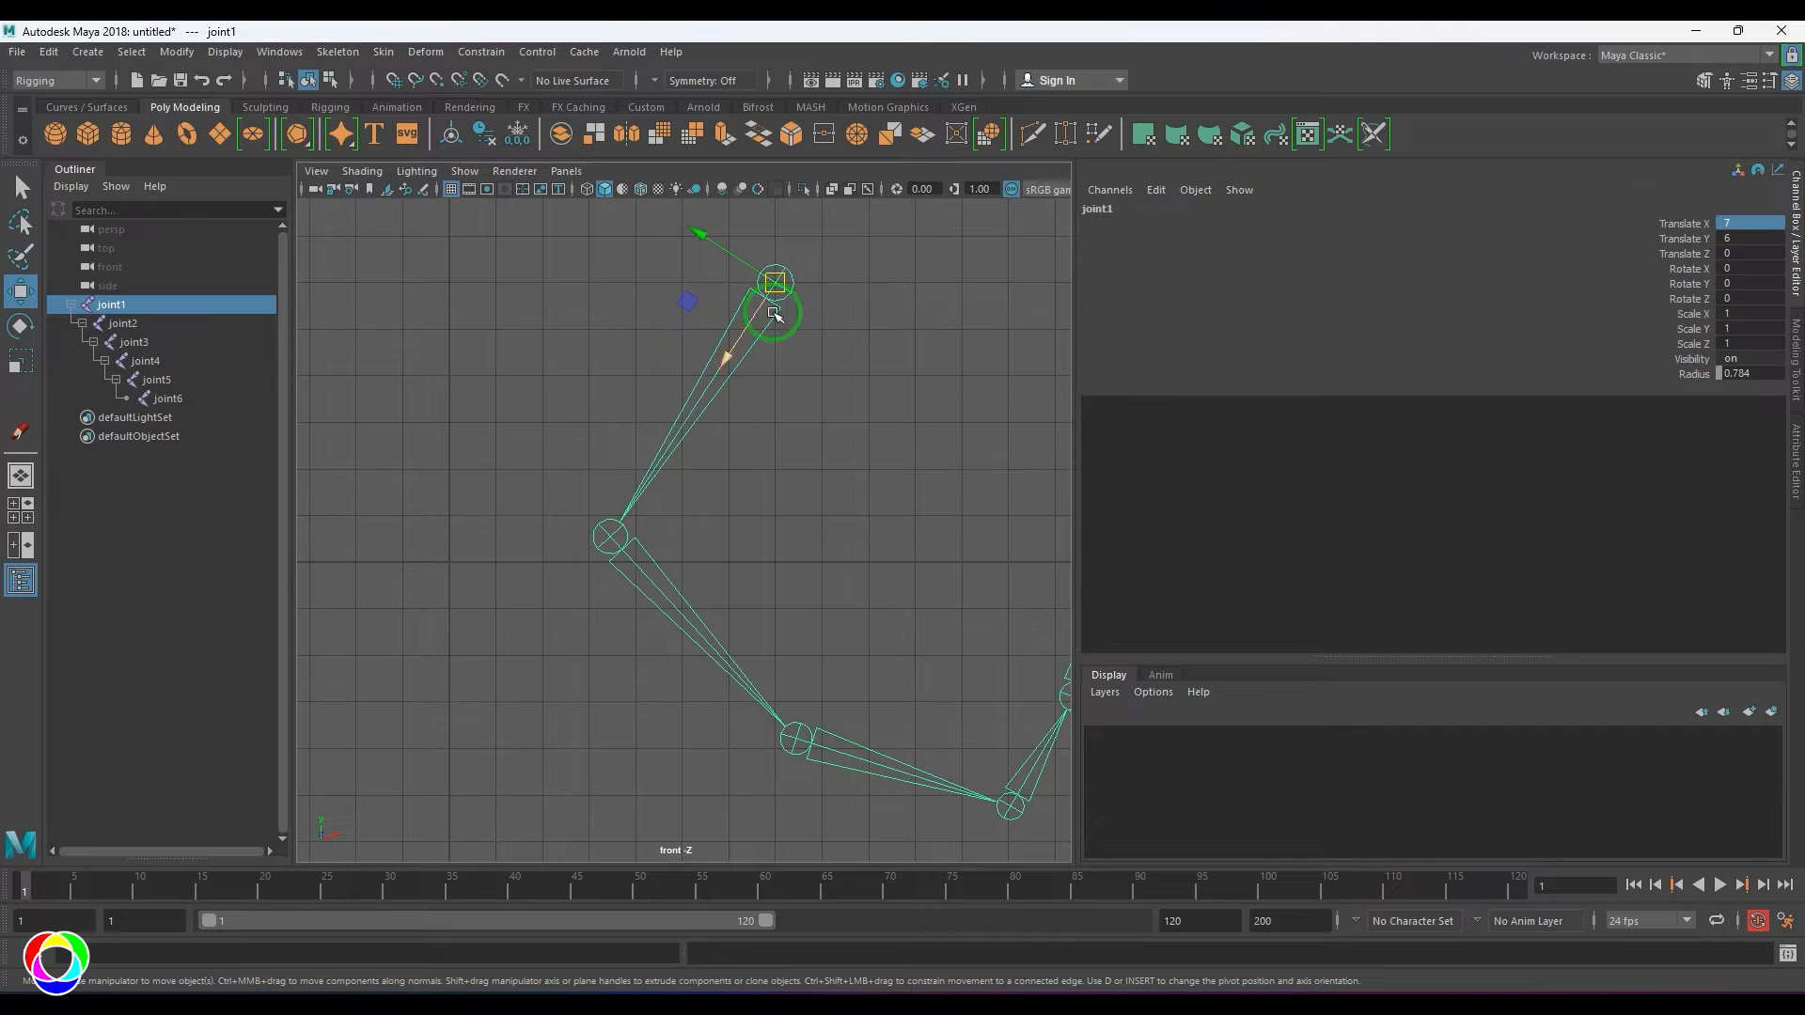
- Select joint1 and joint2 alternately and examine how each joint's local X axis is oriented along its bone
{"action": "left_click_drag", "start_coordinate": [859, 339], "coordinate": [725, 362]}
{"action": "left_click_drag", "start_coordinate": [864, 381], "coordinate": [667, 324]}
{"action": "left_click_drag", "start_coordinate": [850, 408], "coordinate": [705, 407]}
{"action": "left_click_drag", "start_coordinate": [871, 397], "coordinate": [761, 364]}
{"action": "left_click_drag", "start_coordinate": [867, 385], "coordinate": [730, 344]}
{"action": "left_click_drag", "start_coordinate": [734, 356], "coordinate": [709, 237]}
{"action": "left_click", "coordinate": [611, 542]}
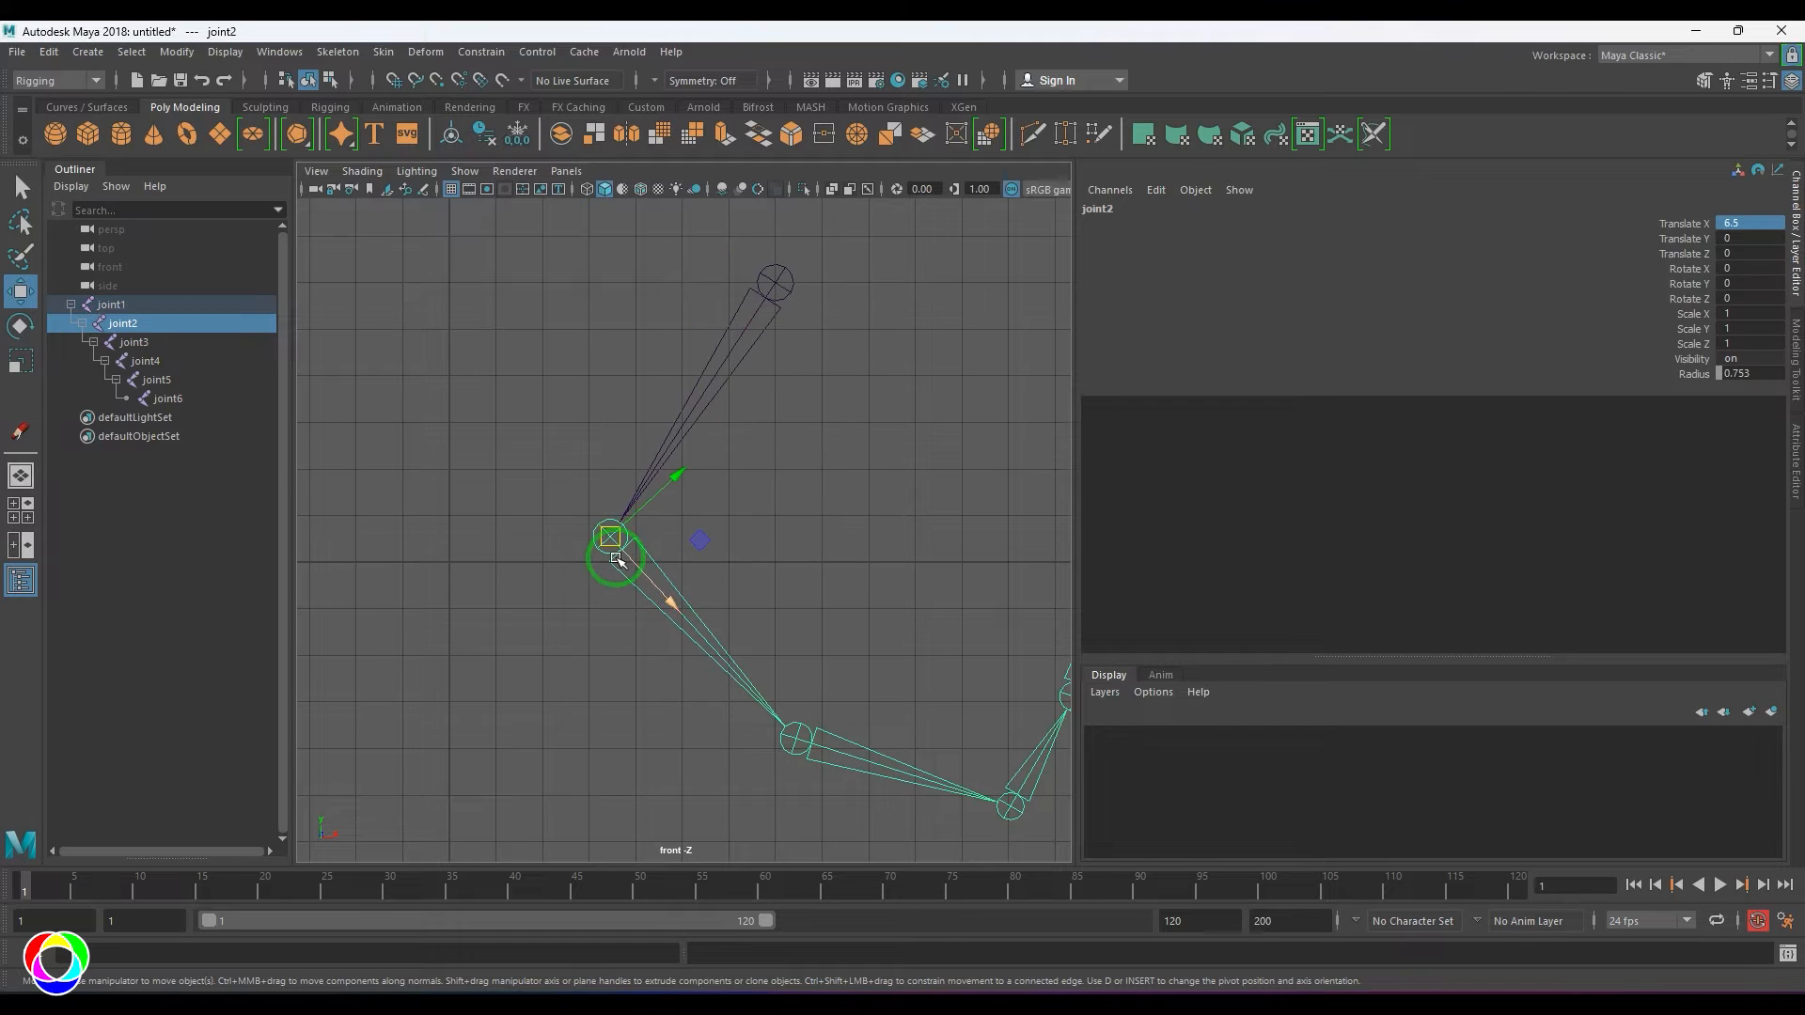
{"action": "left_click", "coordinate": [747, 271]}
{"action": "left_click", "coordinate": [613, 538]}
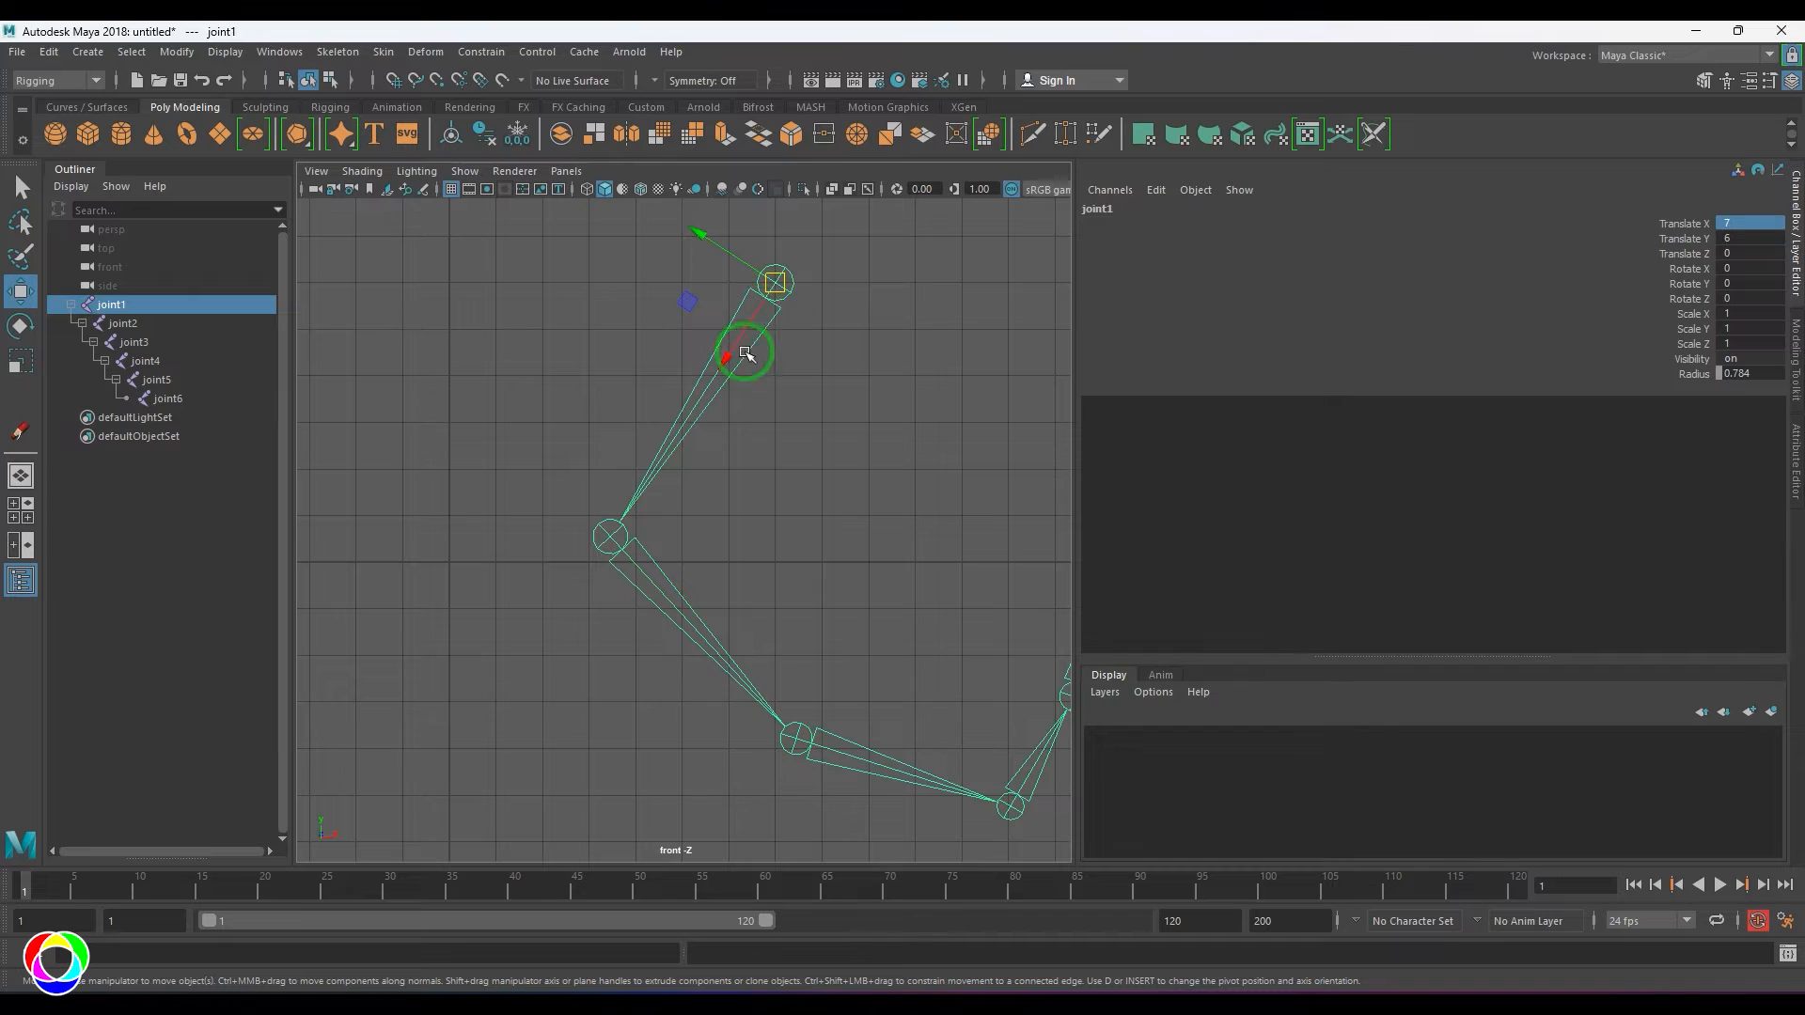
- Shorten the first bone by reducing joint2's Translate X to about 4.02
{"action": "left_click_drag", "start_coordinate": [742, 511], "coordinate": [657, 637]}
{"action": "left_click", "coordinate": [1683, 224]}
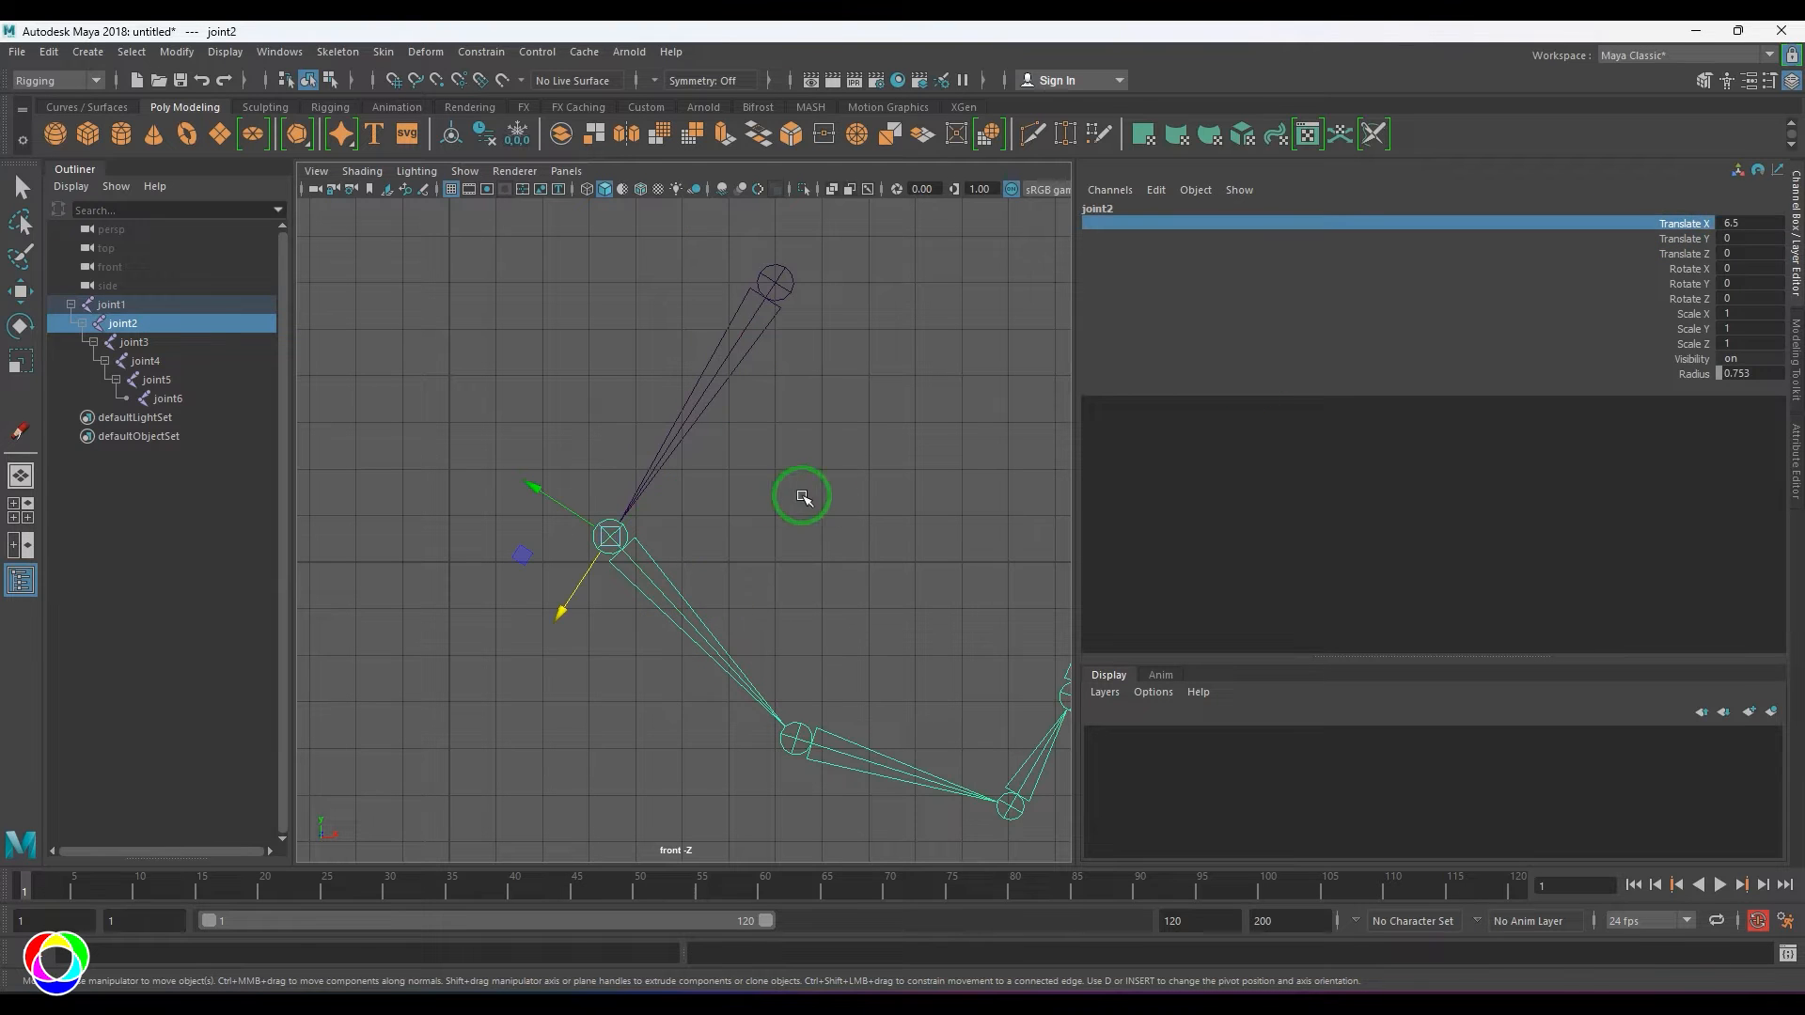
{"action": "middle_click_drag", "start_coordinate": [805, 496], "coordinate": [790, 355]}
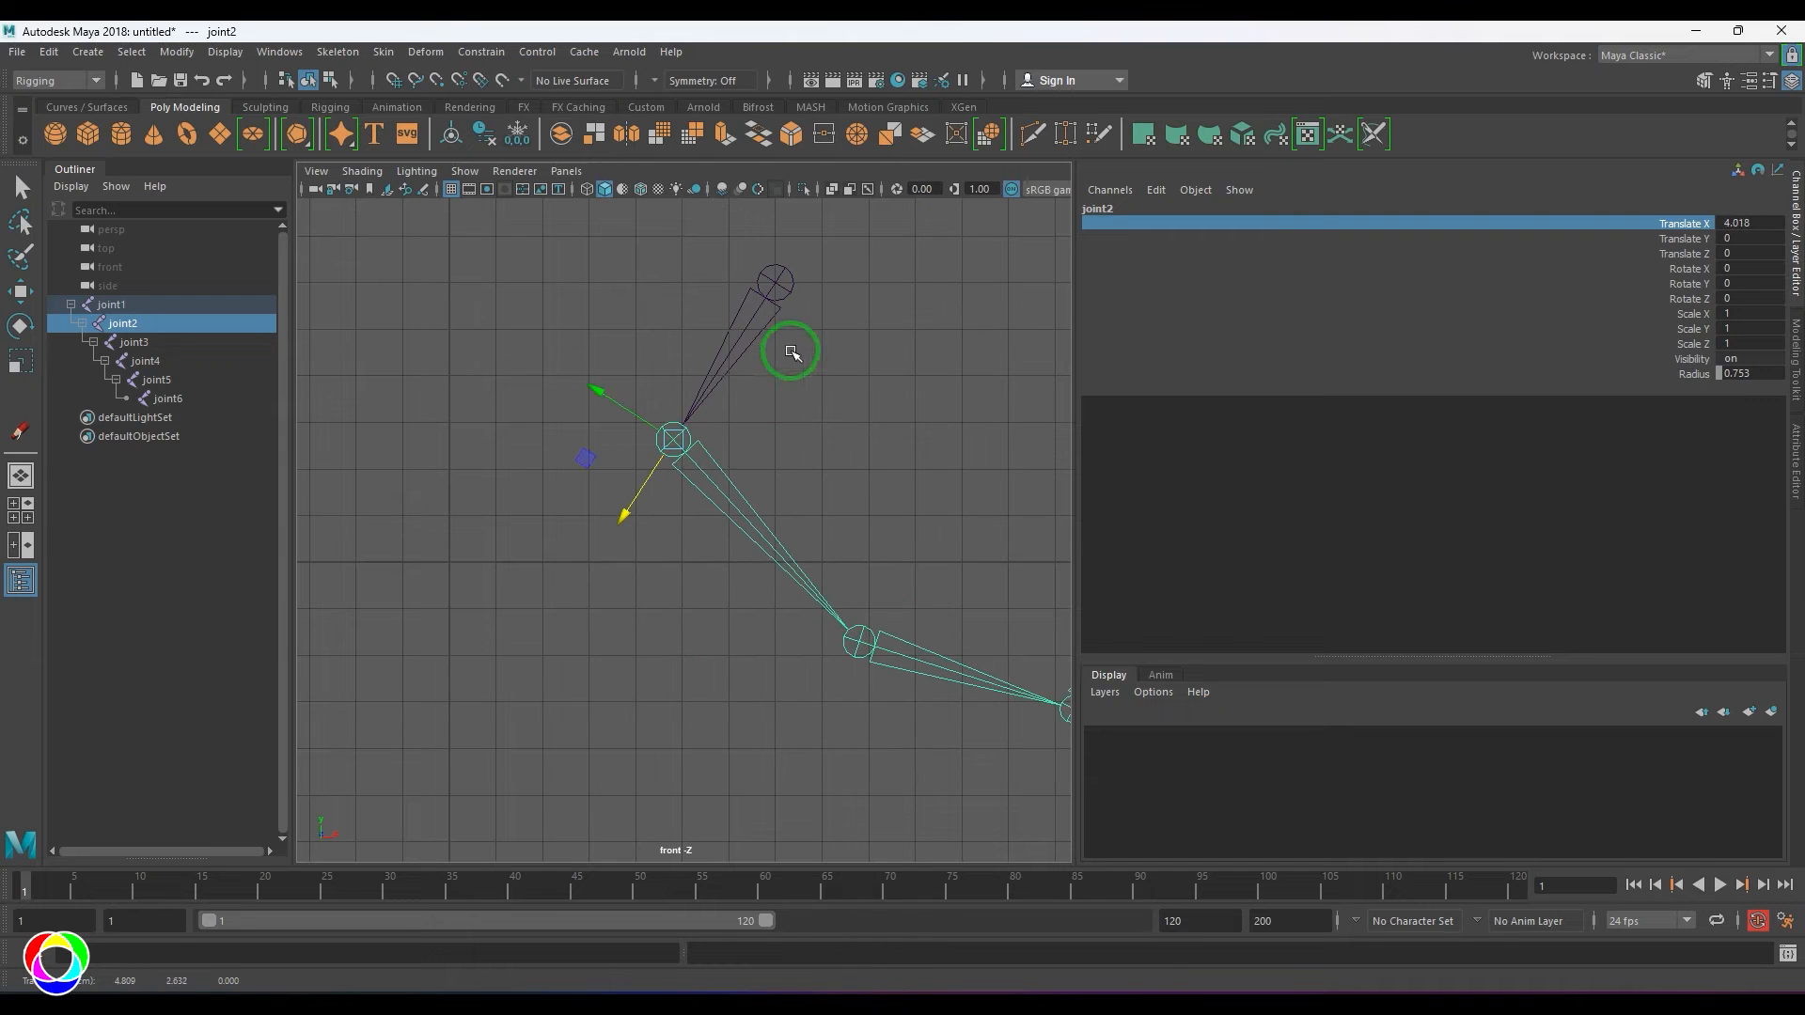
{"action": "scroll", "coordinate": [790, 355], "scroll_direction": "down", "scroll_amount": 3}
{"action": "scroll", "coordinate": [898, 602], "scroll_direction": "up", "scroll_amount": 4}
- Select joint4, try changing its Translate X interactively, and undo the change
{"action": "left_click", "coordinate": [929, 686]}
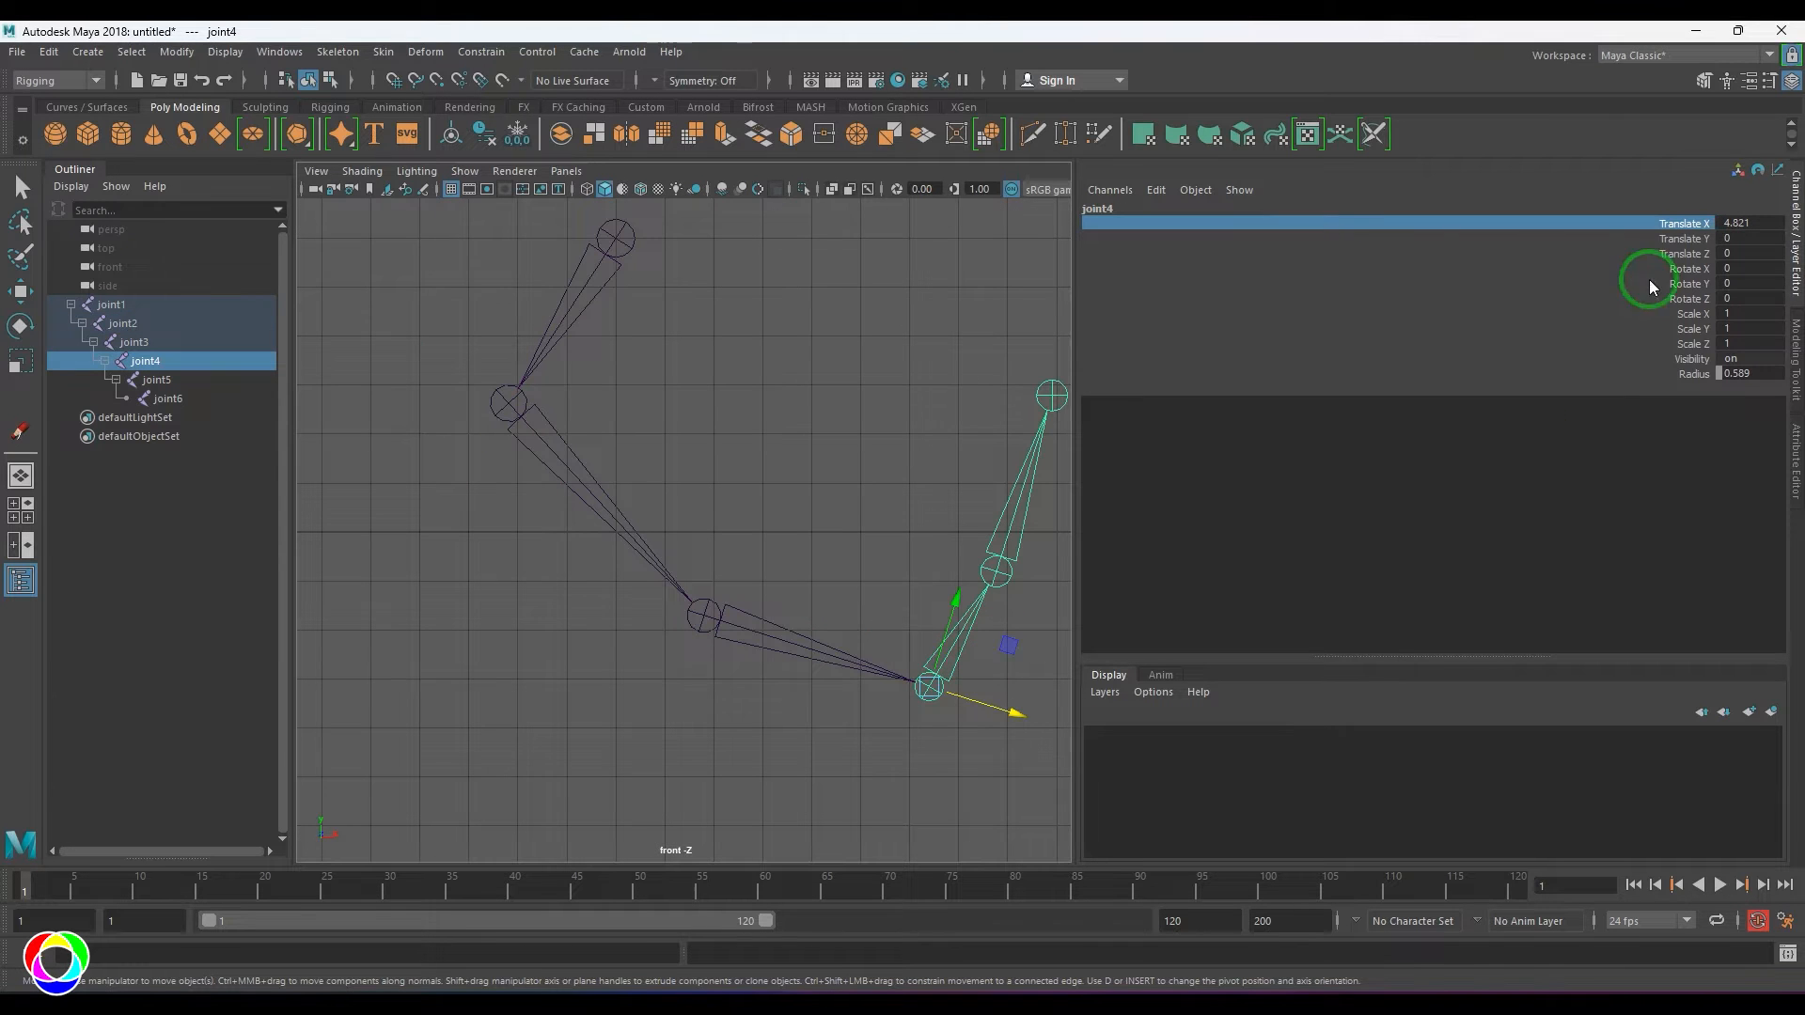
{"action": "middle_click_drag", "start_coordinate": [922, 400], "coordinate": [959, 429]}
{"action": "key", "text": "ctrl+z"}
- Select the root joint, joint1, and delete the whole joint chain
{"action": "scroll", "coordinate": [836, 487], "scroll_direction": "down", "scroll_amount": 2}
{"action": "middle_click_drag", "start_coordinate": [781, 466], "coordinate": [814, 488], "text": "alt"}
{"action": "scroll", "coordinate": [815, 488], "scroll_direction": "up", "scroll_amount": 1}
{"action": "left_click", "coordinate": [661, 297]}
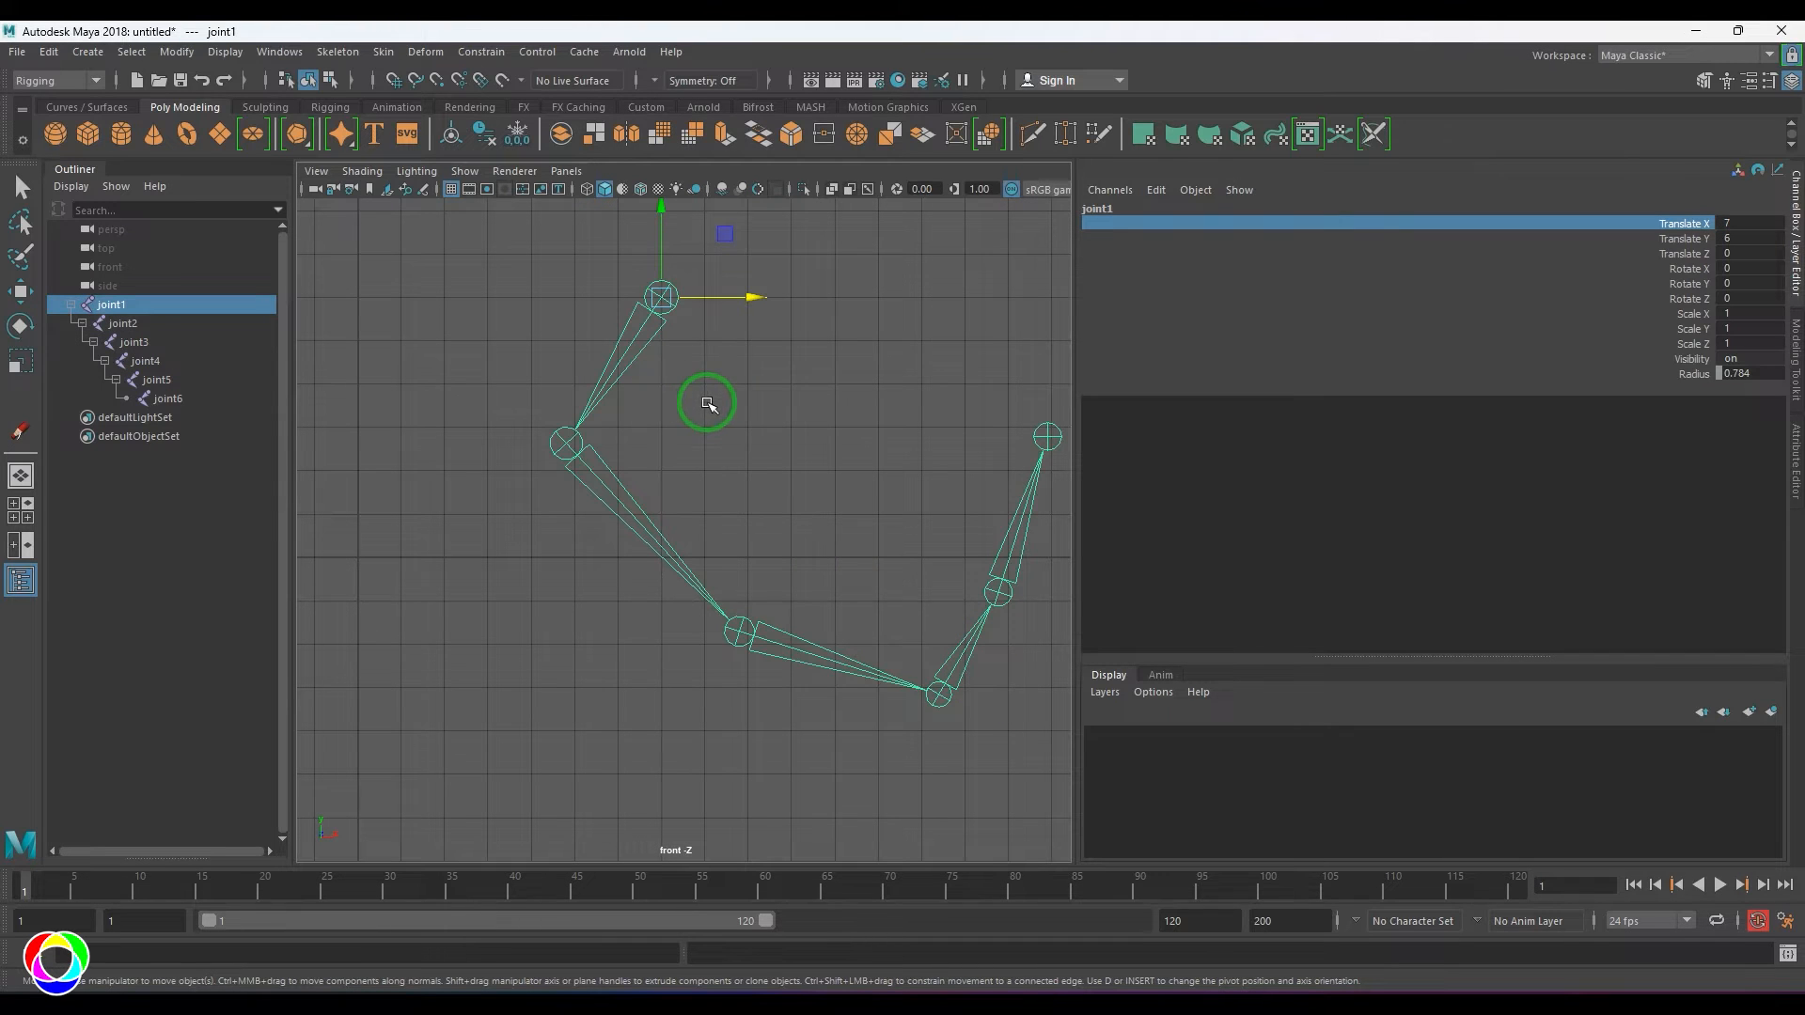
{"action": "key", "text": "Delete"}
- Create a zigzag chain of five joints in the front view, with the Joint tool's primary axis Y and secondary axis Z
{"action": "left_click", "coordinate": [338, 53]}
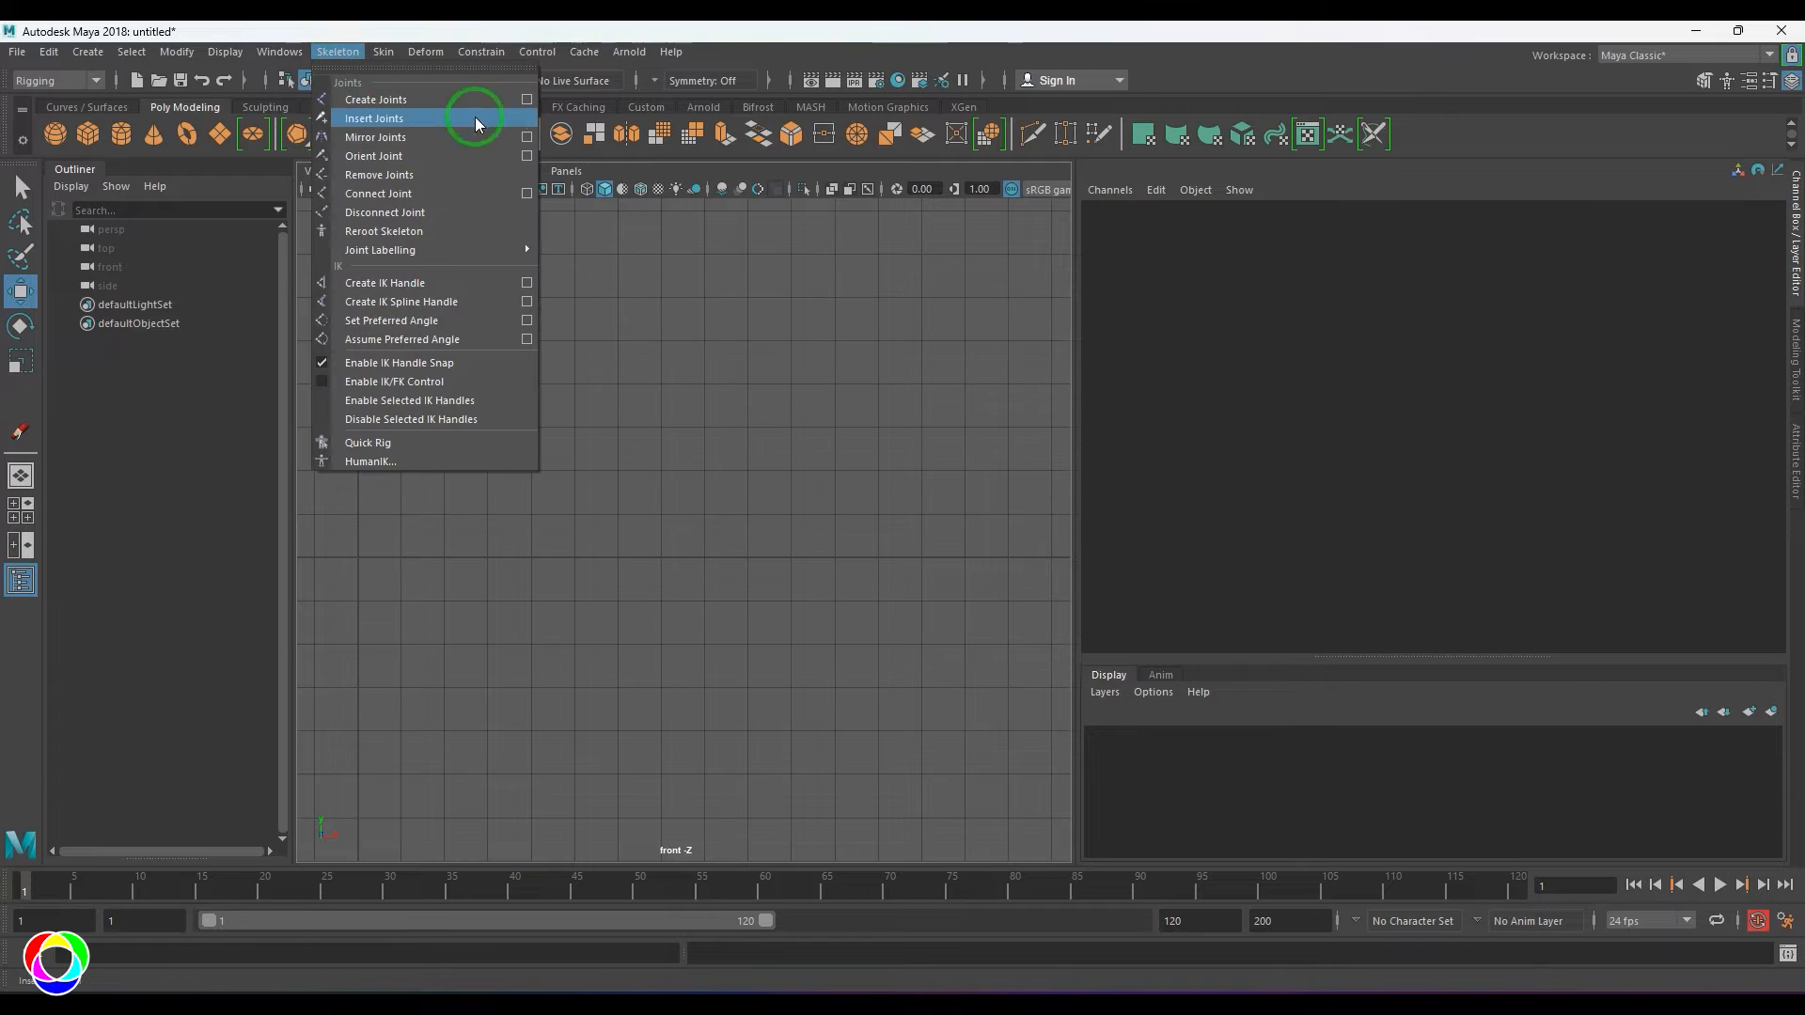
{"action": "left_click", "coordinate": [525, 100]}
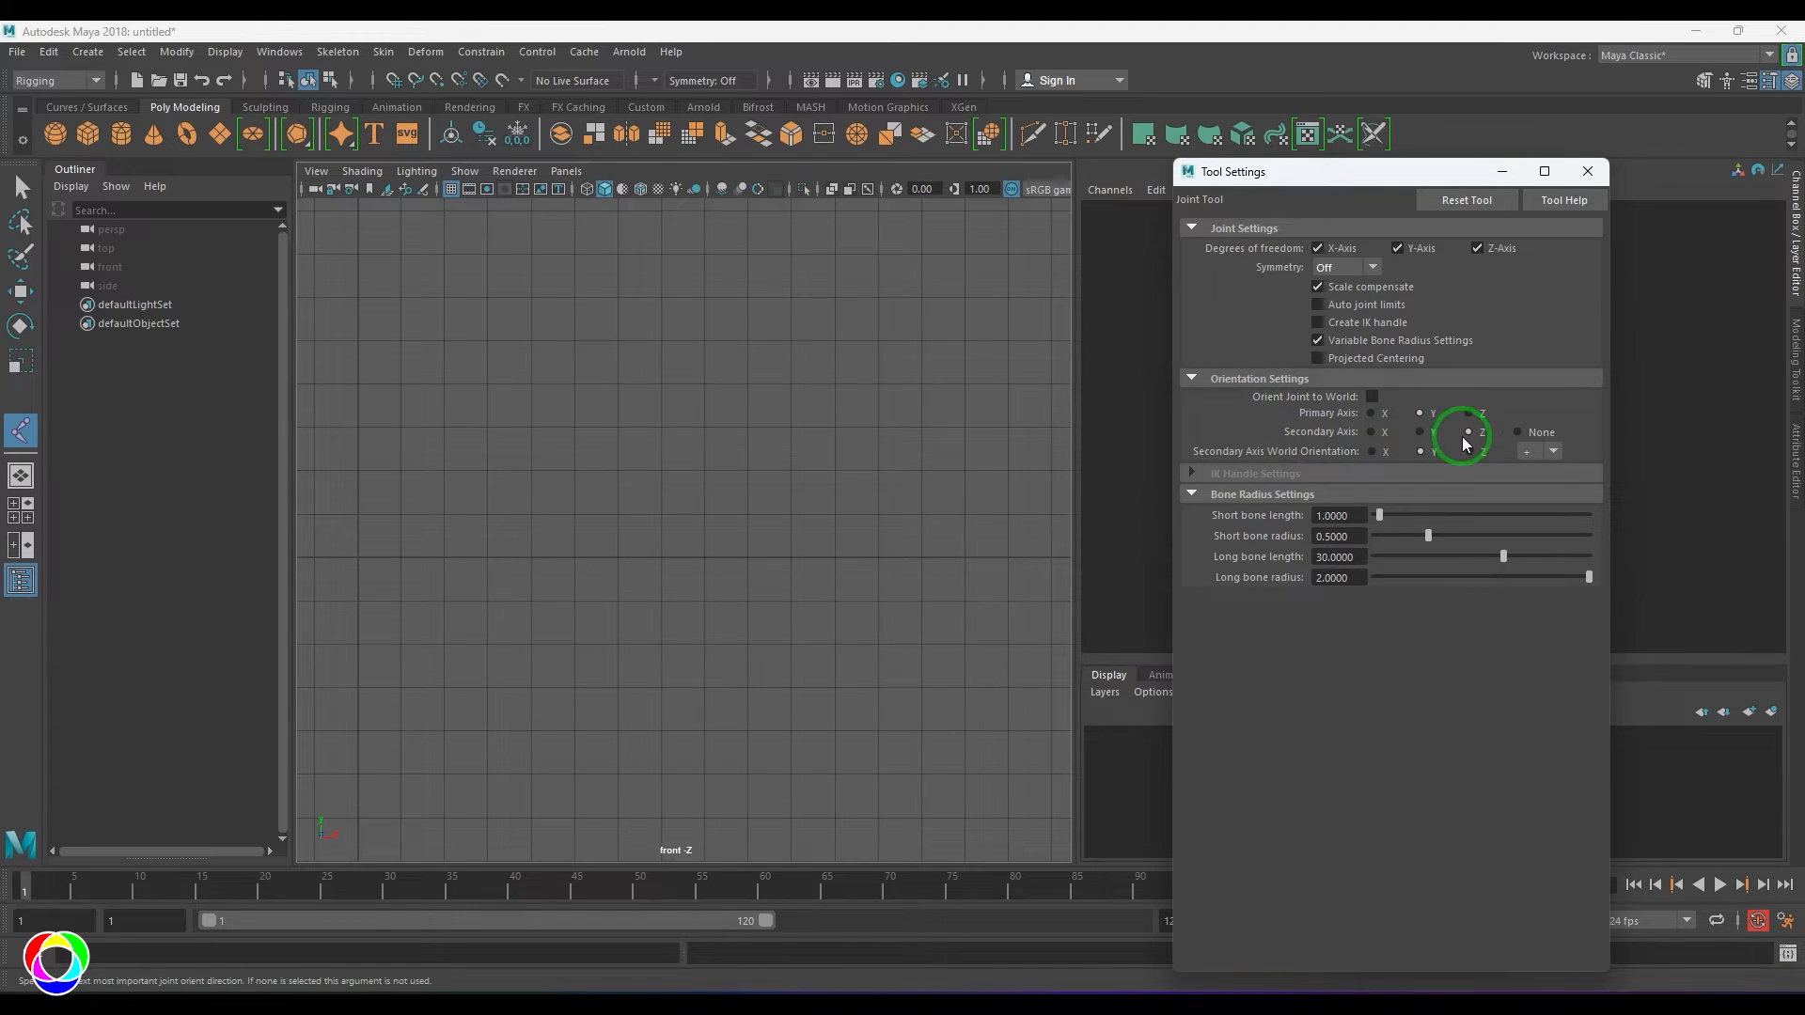
{"action": "left_click", "coordinate": [771, 296]}
{"action": "left_click", "coordinate": [577, 462]}
{"action": "left_click", "coordinate": [721, 685]}
{"action": "left_click", "coordinate": [946, 568]}
{"action": "left_click", "coordinate": [988, 726]}
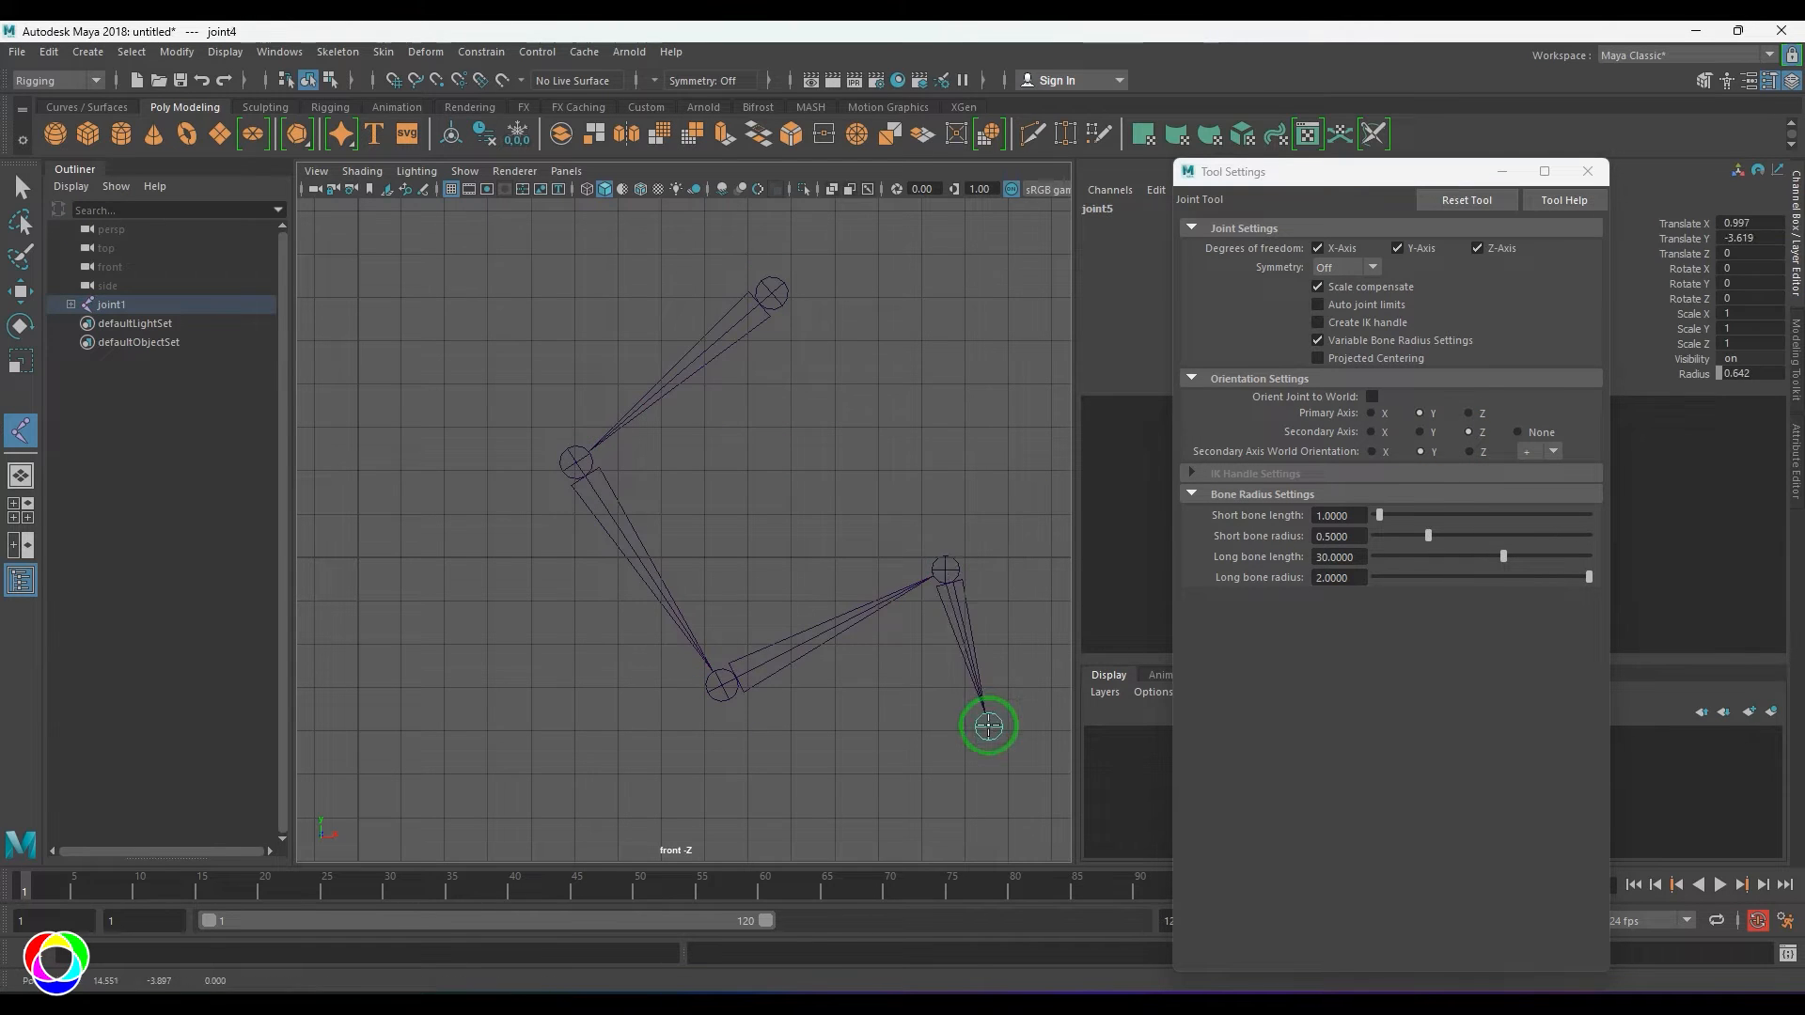
{"action": "key", "text": "Return"}
- Select joint2 and reduce its Translate Y interactively to shorten the first bone
{"action": "key", "text": "w"}
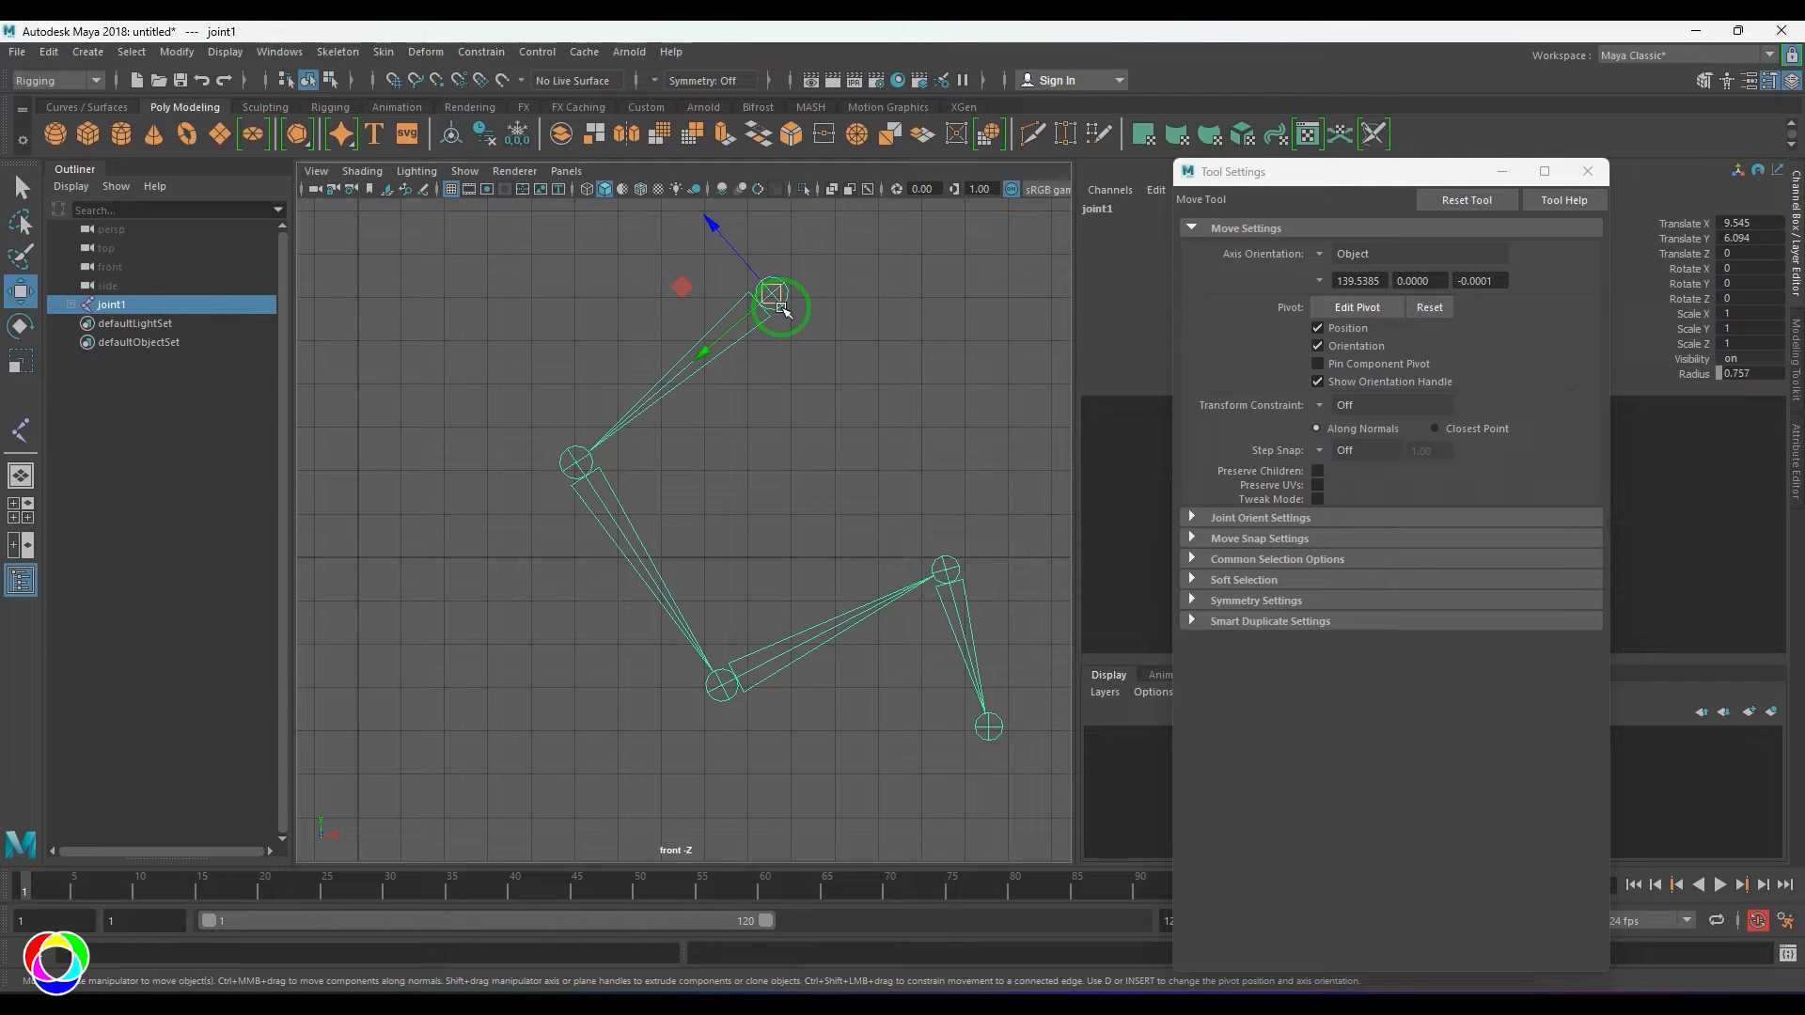
{"action": "key", "text": "Down"}
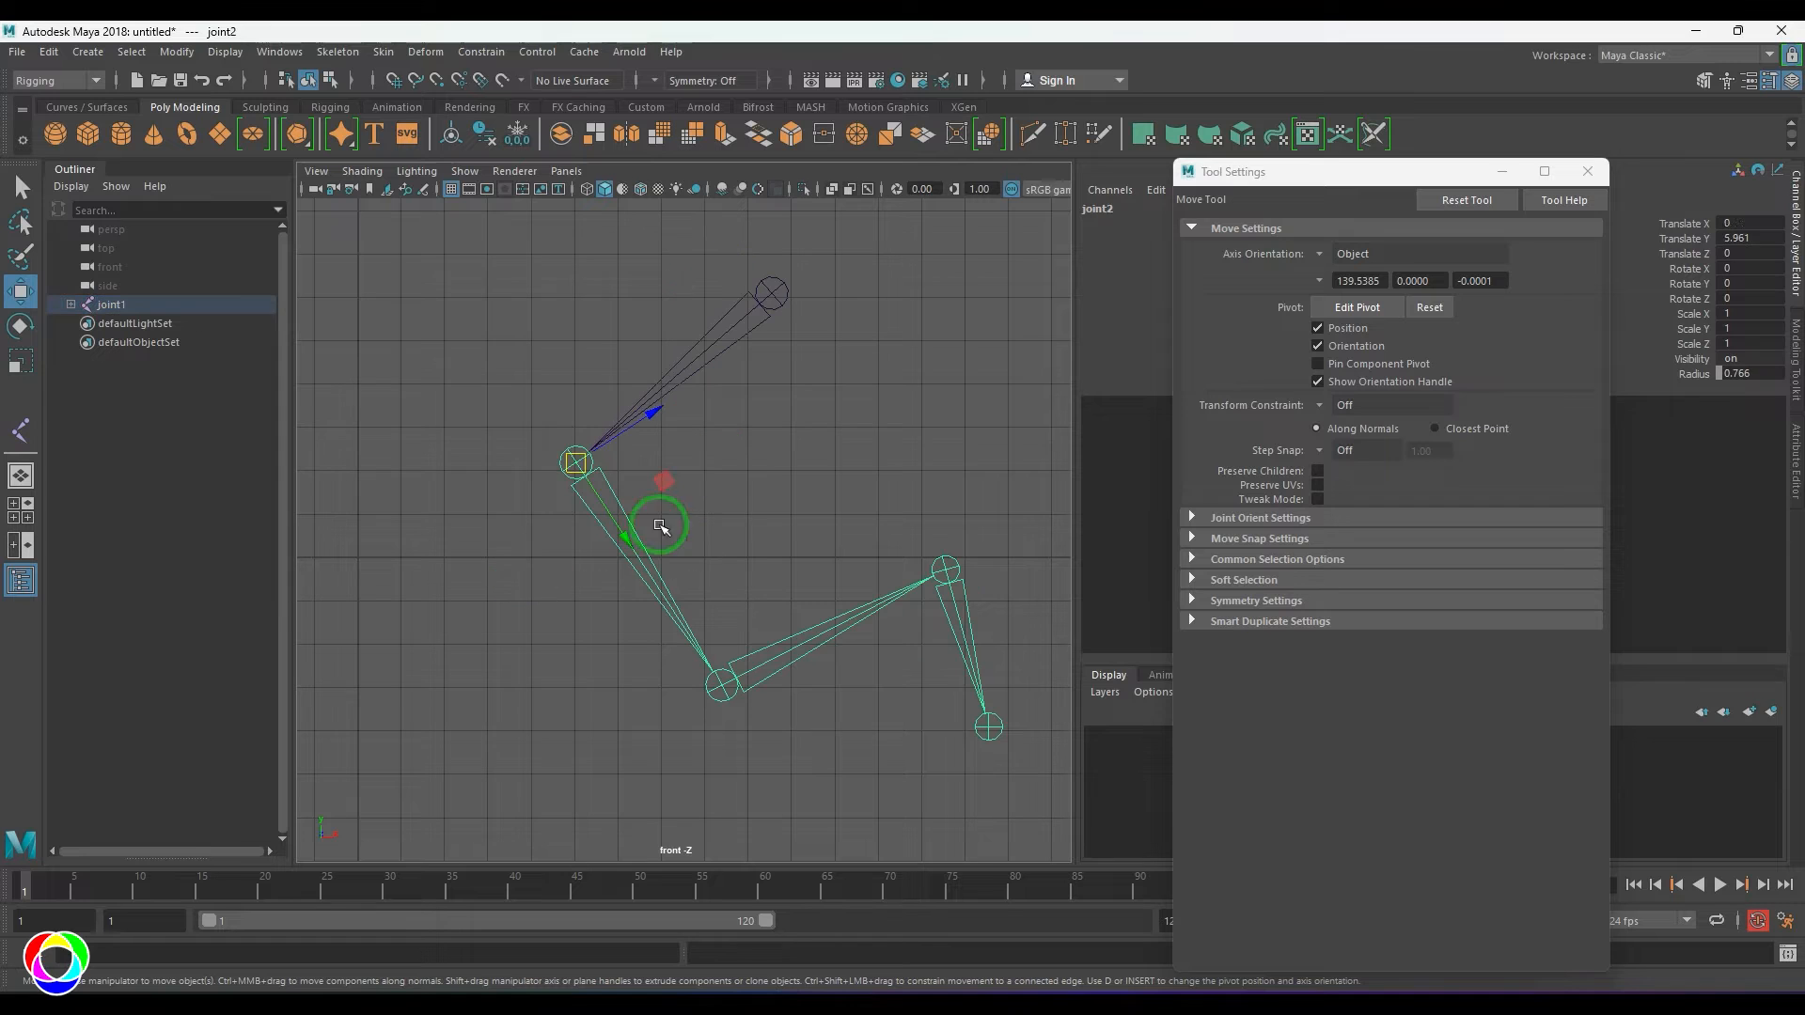
{"action": "left_click", "coordinate": [1685, 239]}
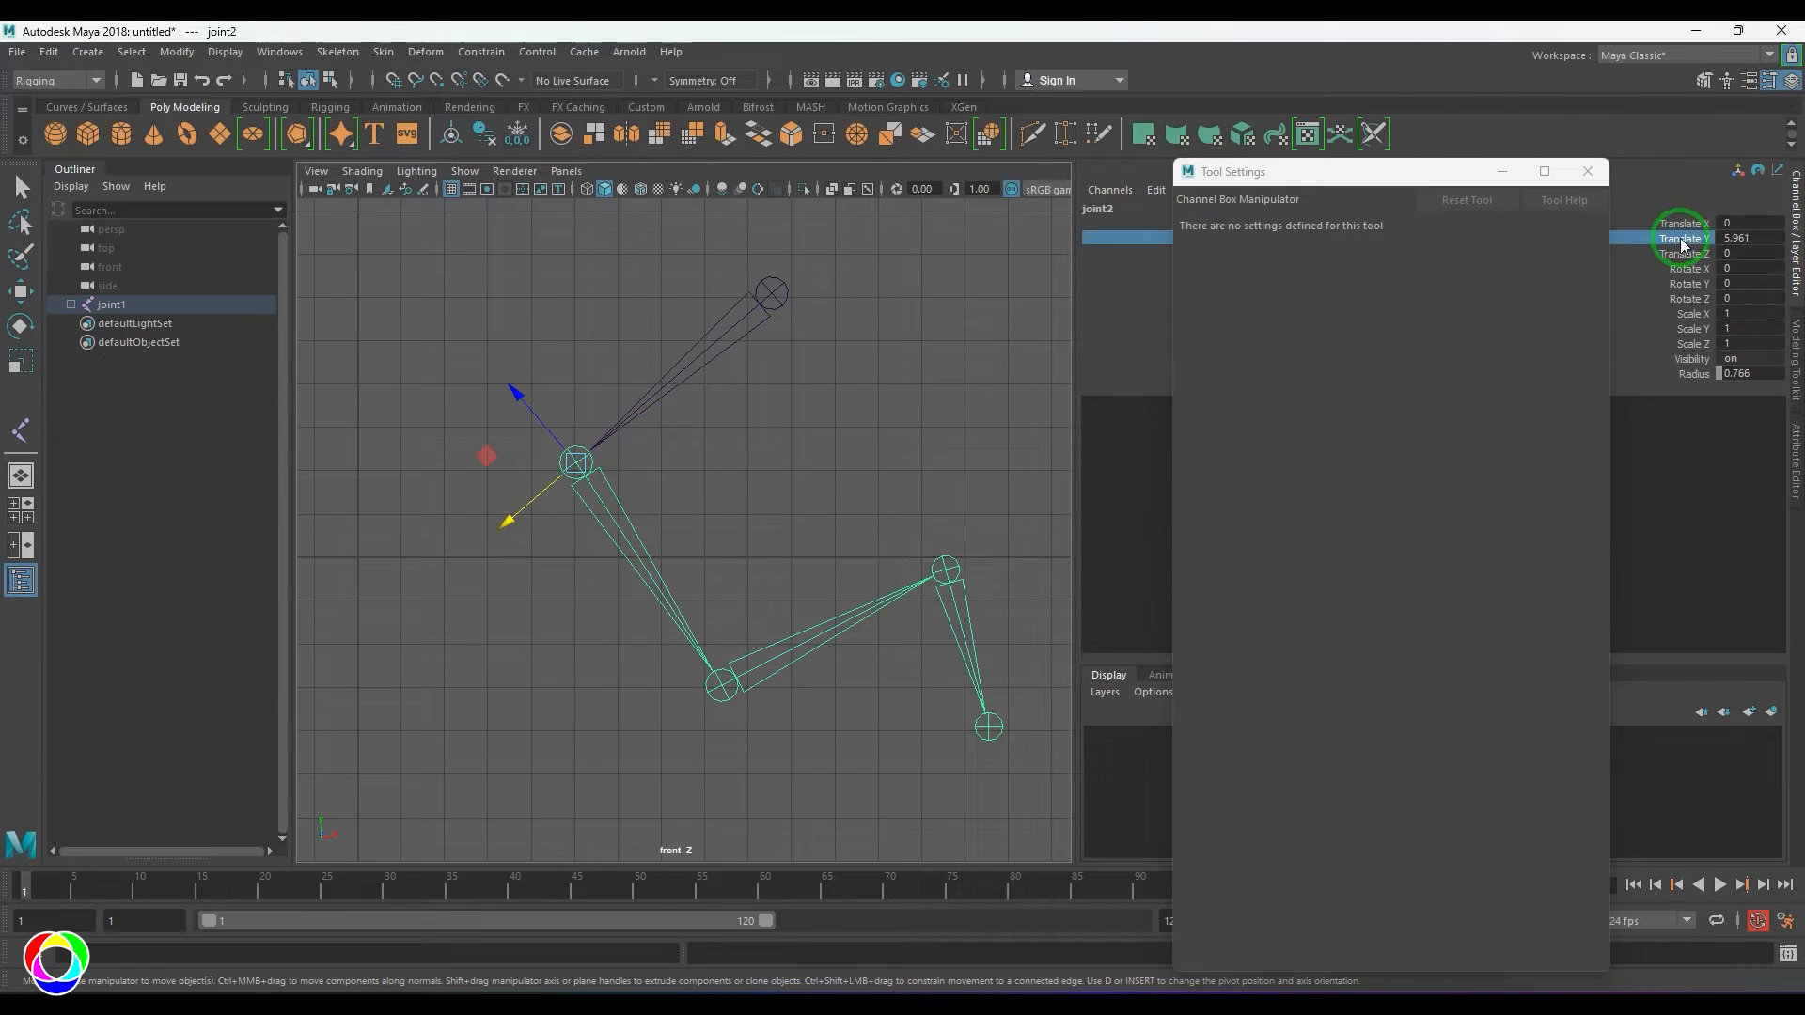
{"action": "middle_click_drag", "start_coordinate": [737, 488], "coordinate": [925, 577]}
- Step through the joints down the hierarchy and back up to joint1, and delete the chain
{"action": "key", "text": "Up"}
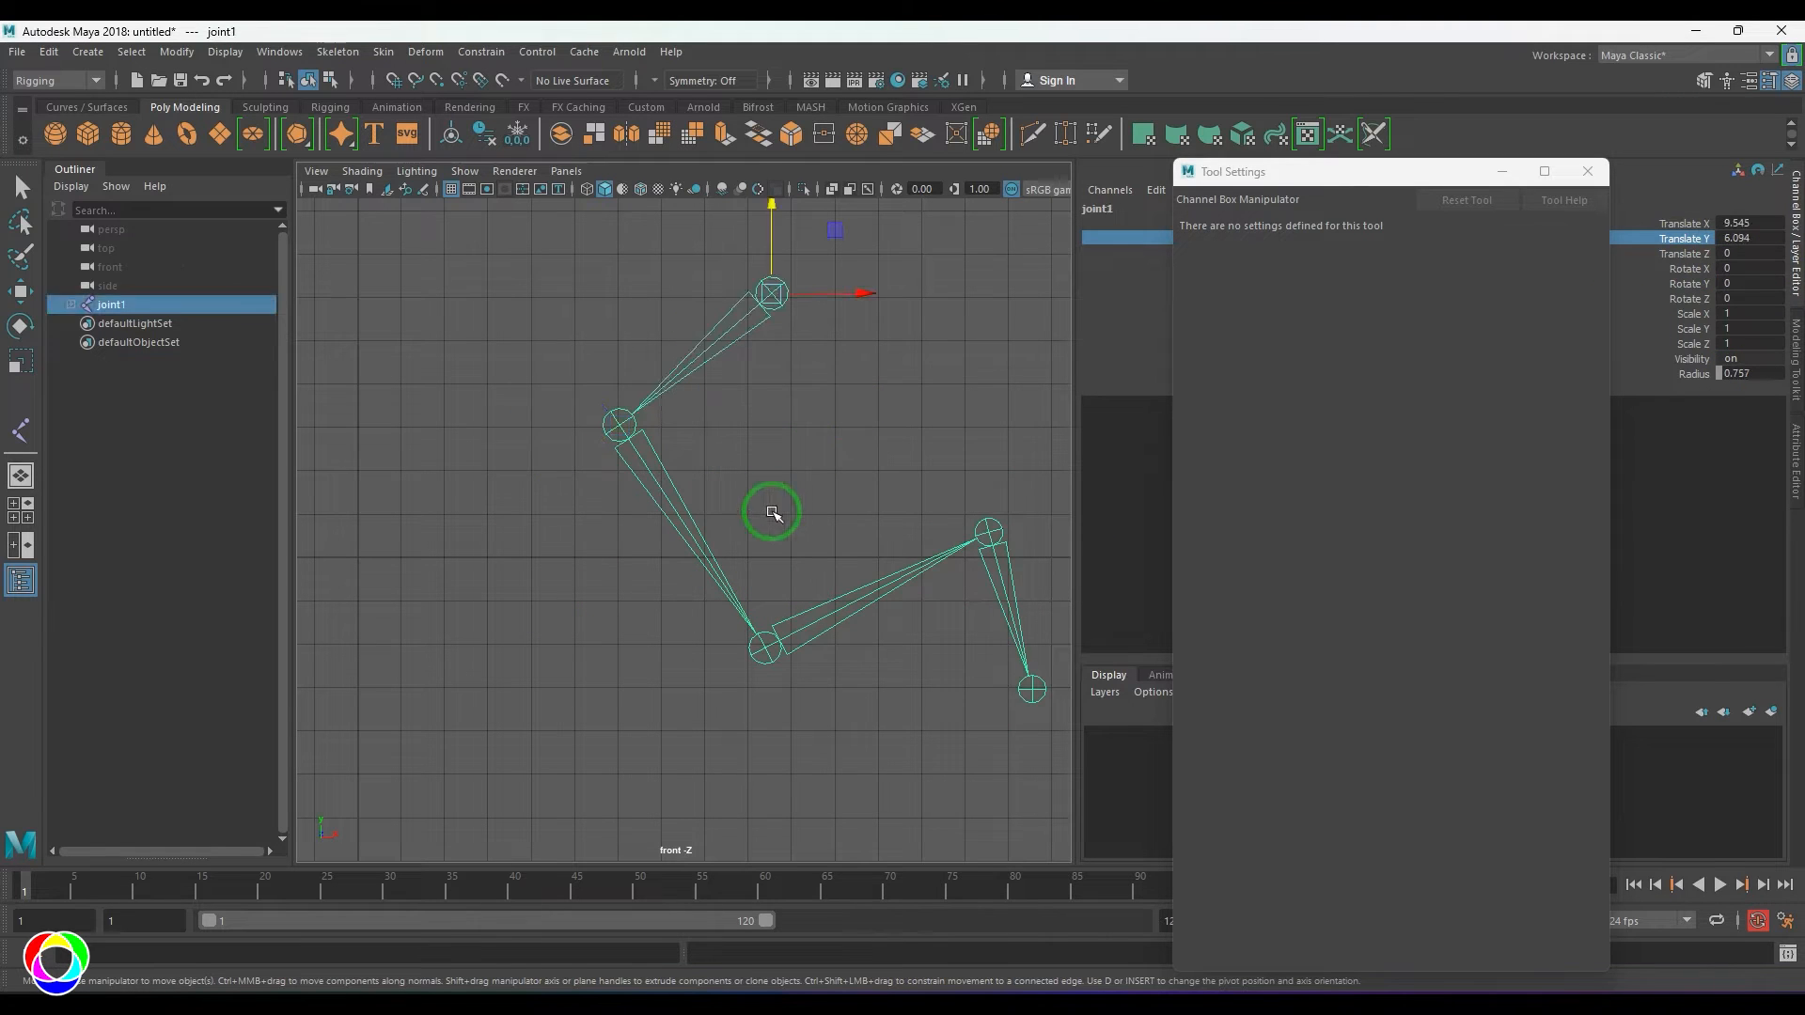
{"action": "key", "text": "Down"}
{"action": "key", "text": "Down"}
{"action": "key", "text": "Down"}
{"action": "key", "text": "Up"}
{"action": "key", "text": "Up"}
{"action": "key", "text": "Up"}
{"action": "key", "text": "Delete"}
- Reset the Joint tool's settings to their defaults
{"action": "left_click", "coordinate": [343, 54]}
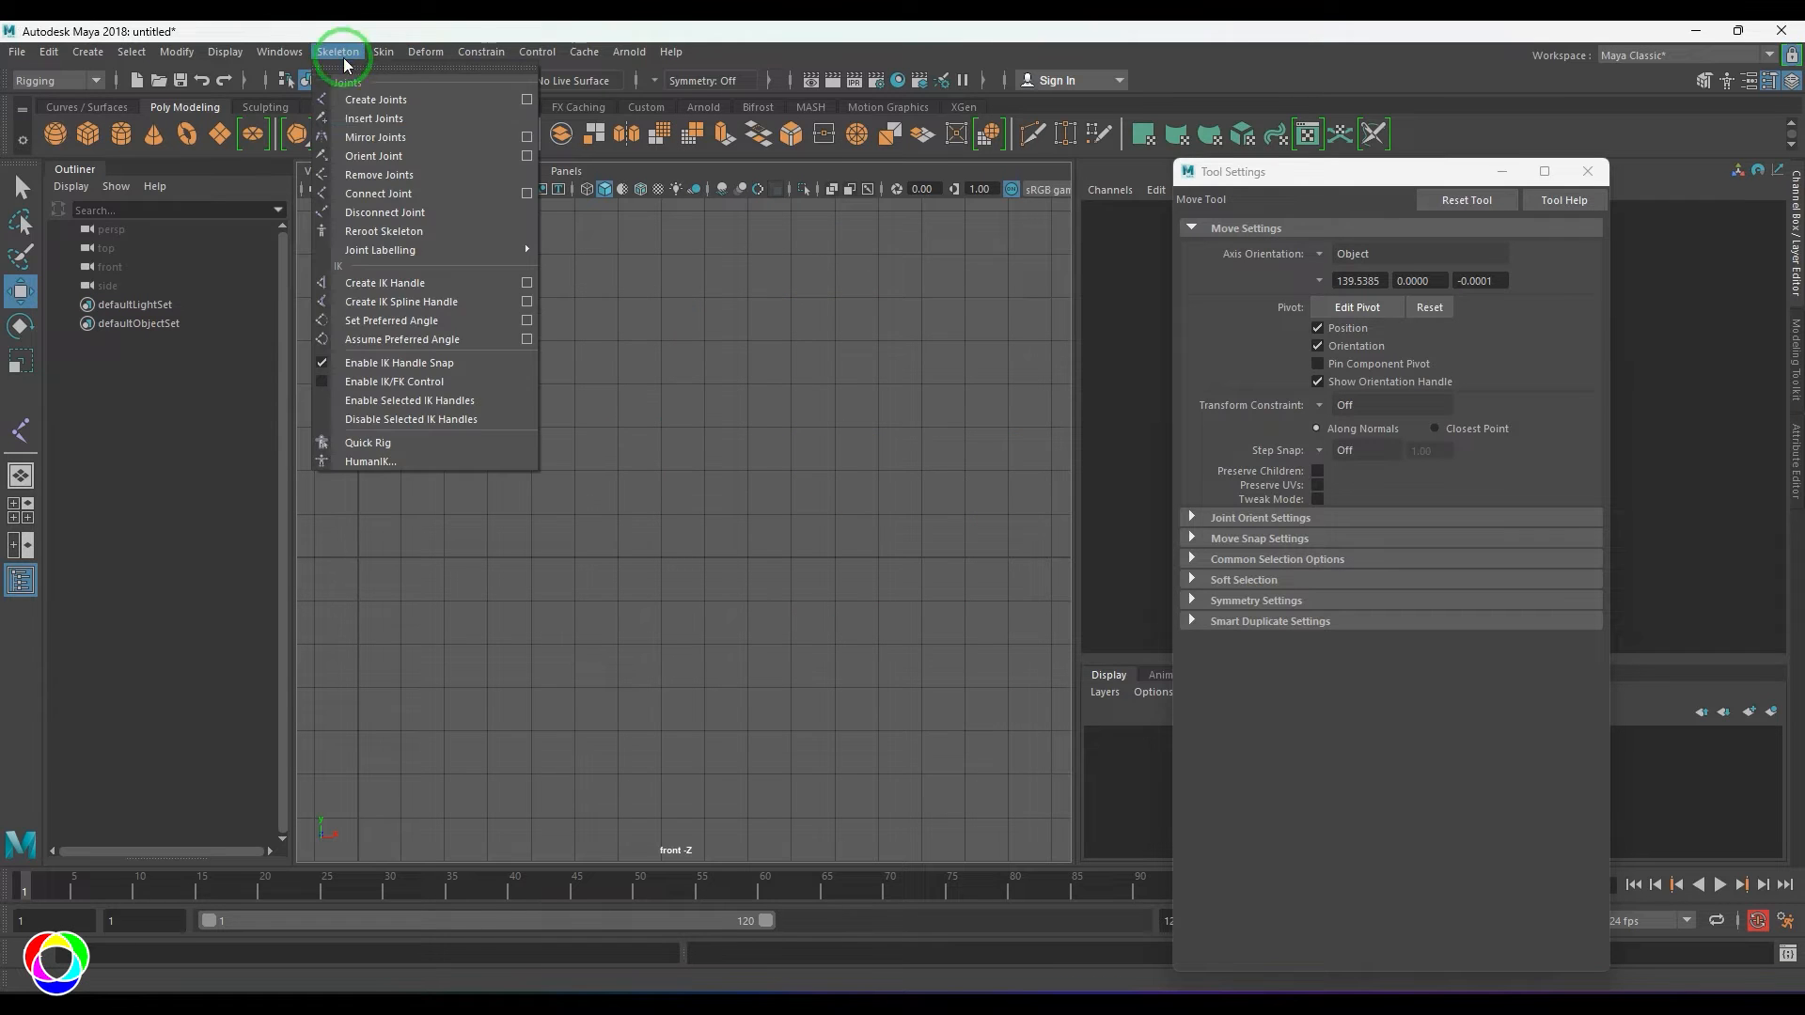
{"action": "left_click", "coordinate": [516, 99]}
{"action": "left_click", "coordinate": [1467, 200]}
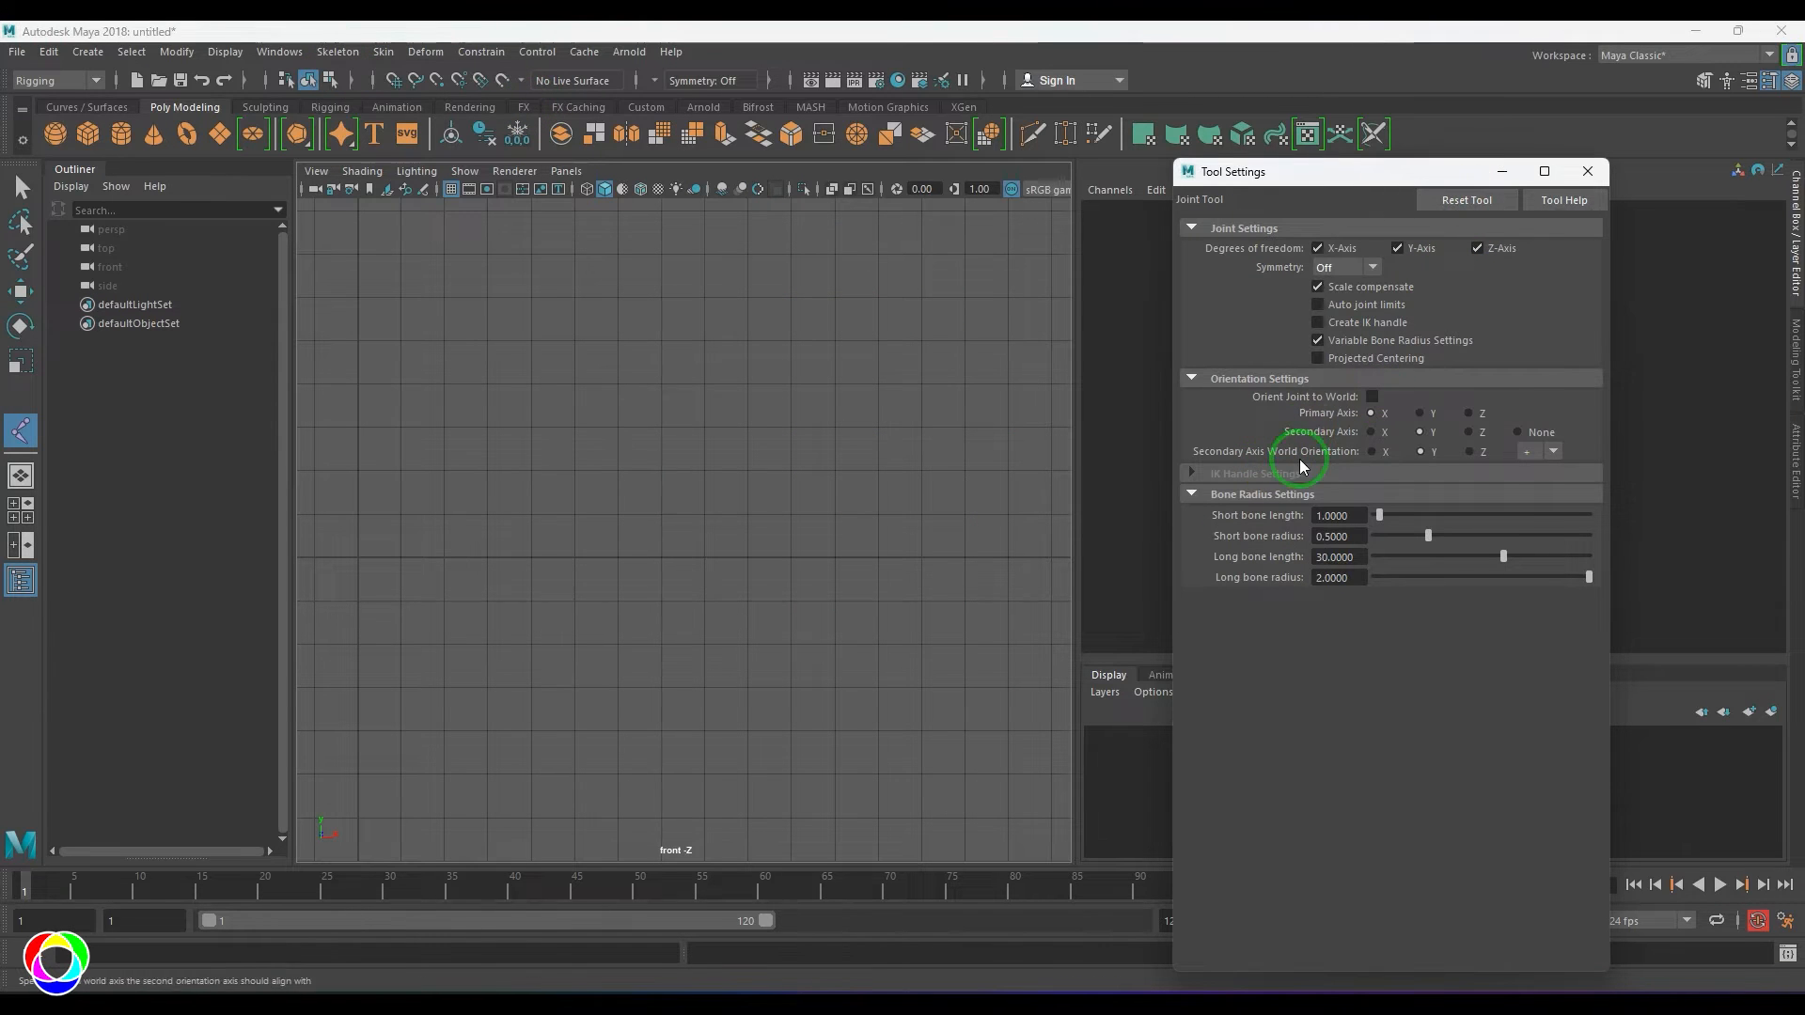
- Create a grid-snapped chain of three joints in the front view, from X 0, Y 9 through a slightly offset middle joint to the origin
{"action": "middle_click_drag", "start_coordinate": [765, 495], "coordinate": [878, 558], "text": "alt"}
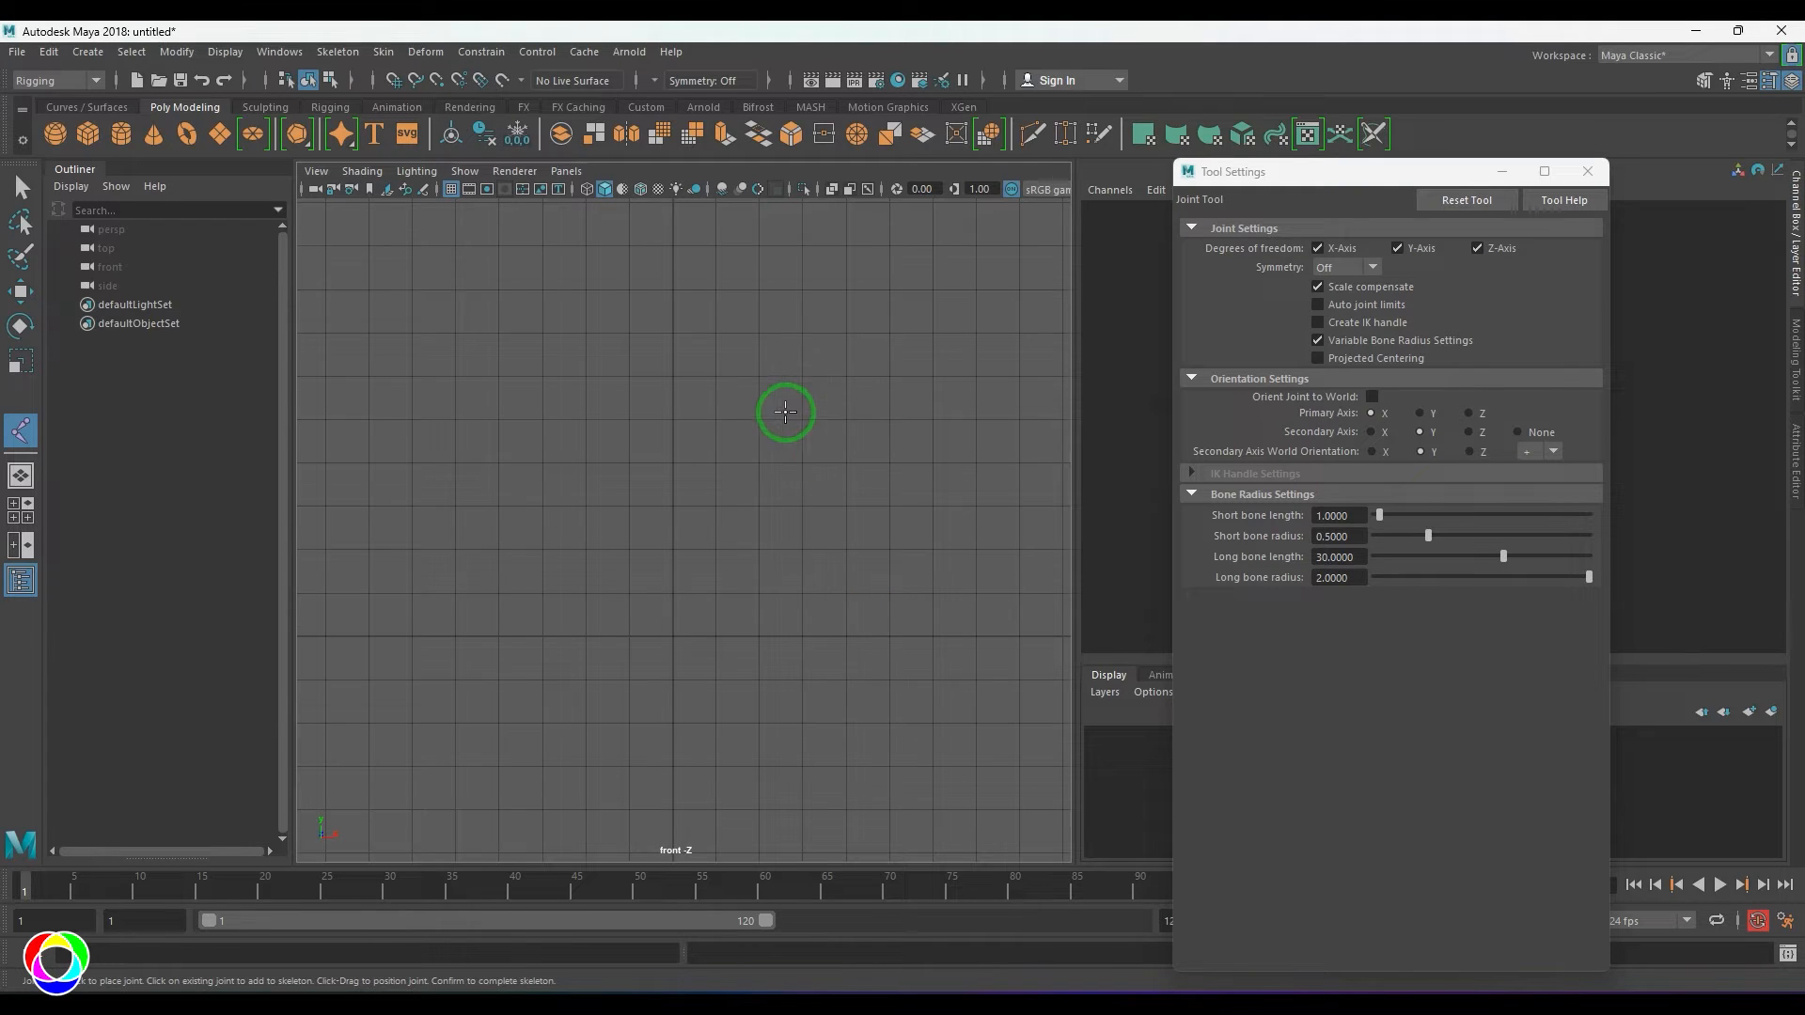
{"action": "left_click", "coordinate": [672, 246]}
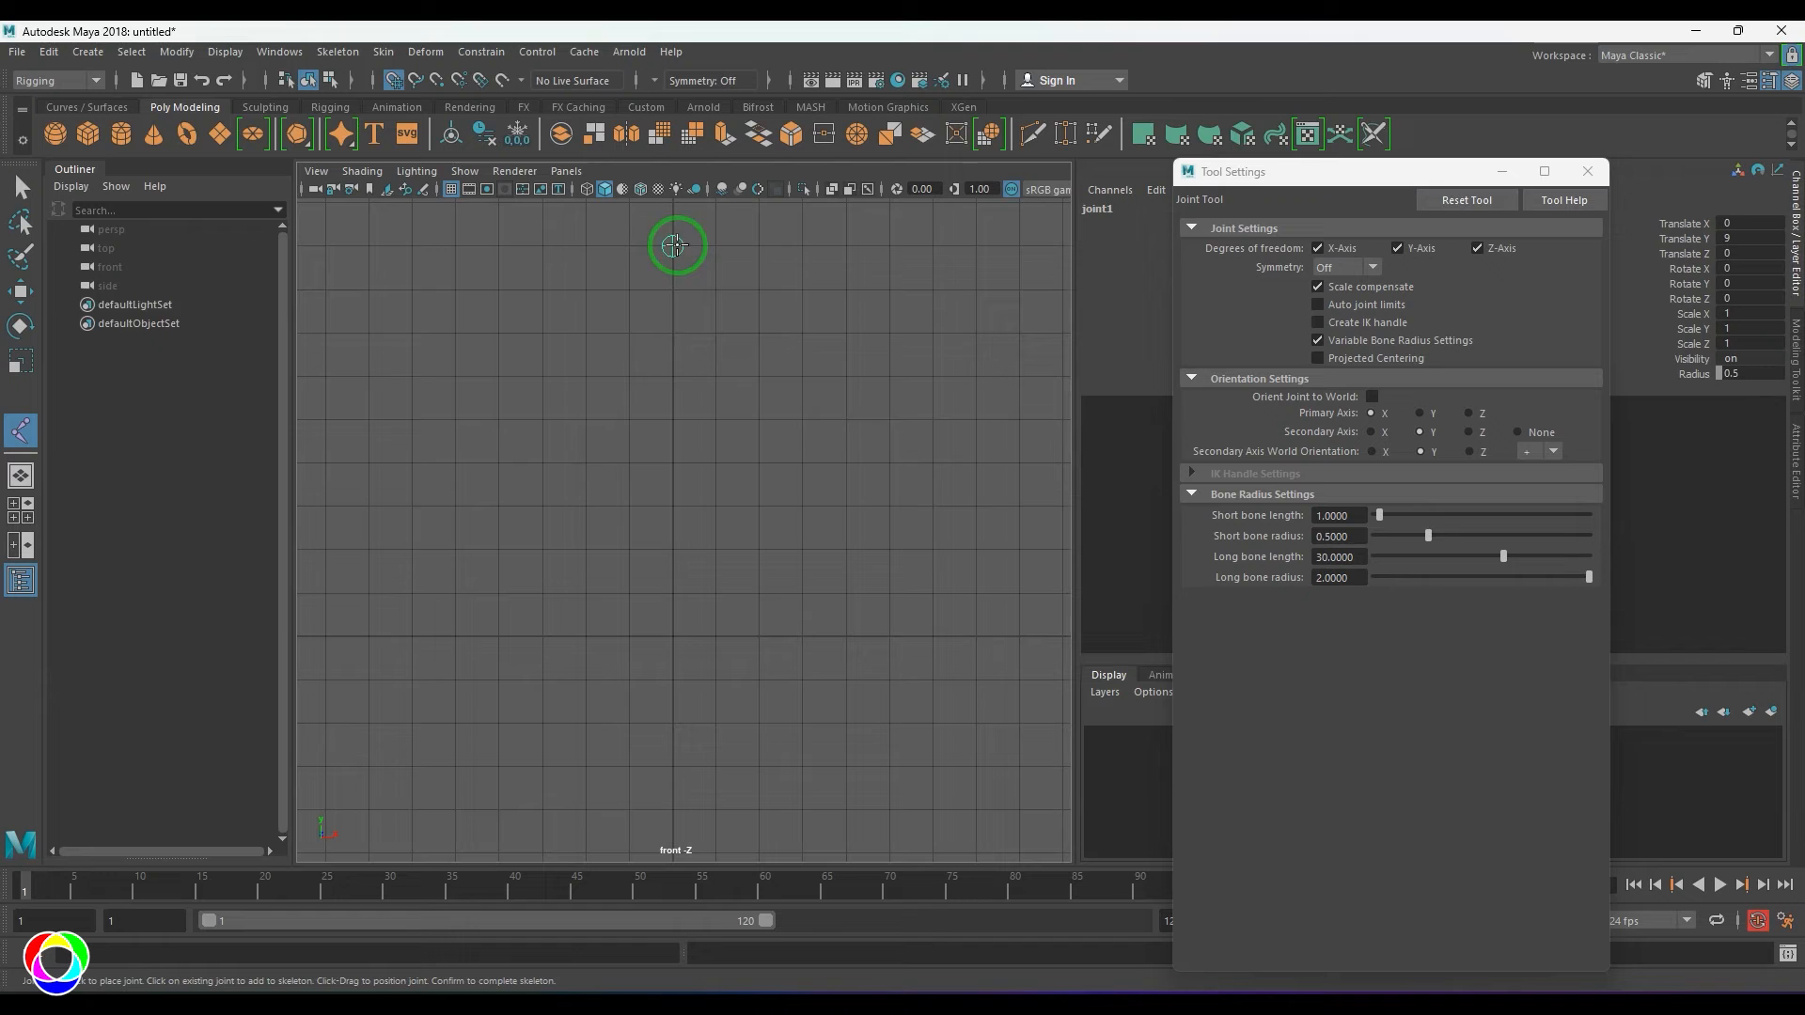
{"action": "left_click", "coordinate": [629, 462]}
{"action": "key", "text": "w"}
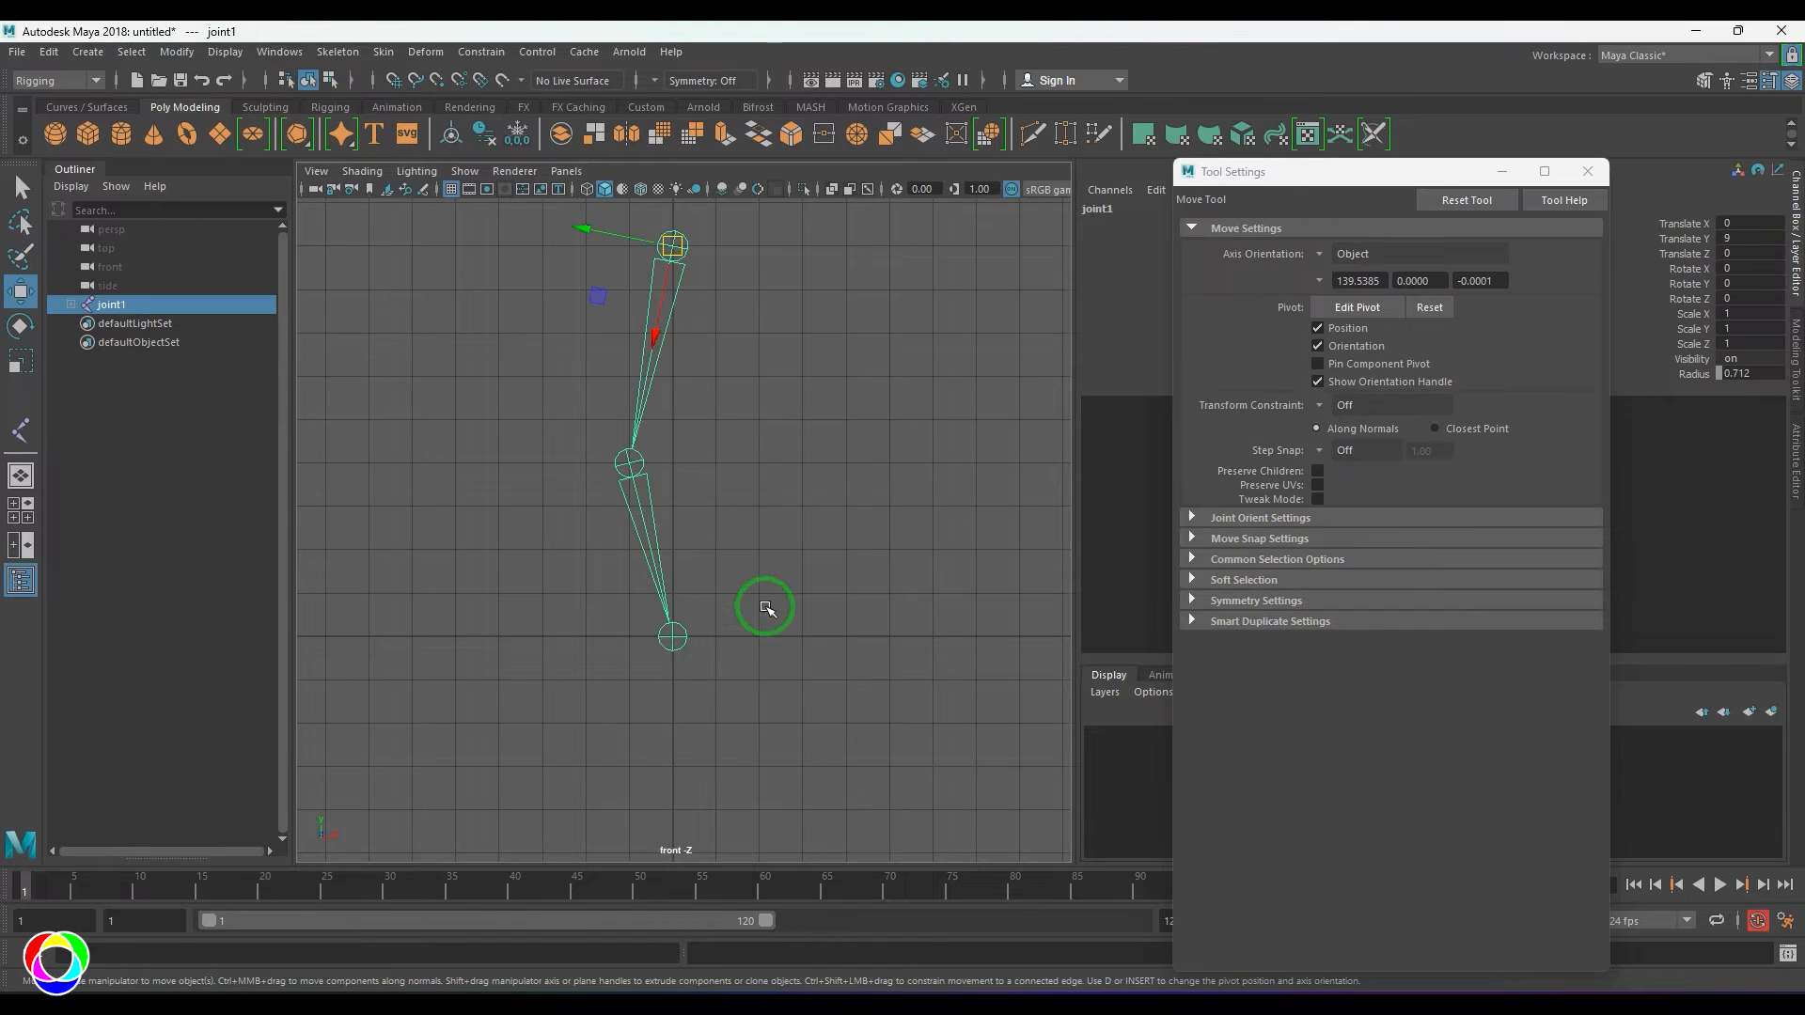
{"action": "left_click", "coordinate": [805, 451]}
- In the perspective view, select joint2, try rotating it about its Z axis, and undo the rotation
{"action": "key", "text": "space"}
{"action": "key", "text": "space"}
{"action": "left_click_drag", "start_coordinate": [810, 365], "coordinate": [765, 564], "text": "alt"}
{"action": "scroll", "coordinate": [788, 625], "scroll_direction": "up", "scroll_amount": 5}
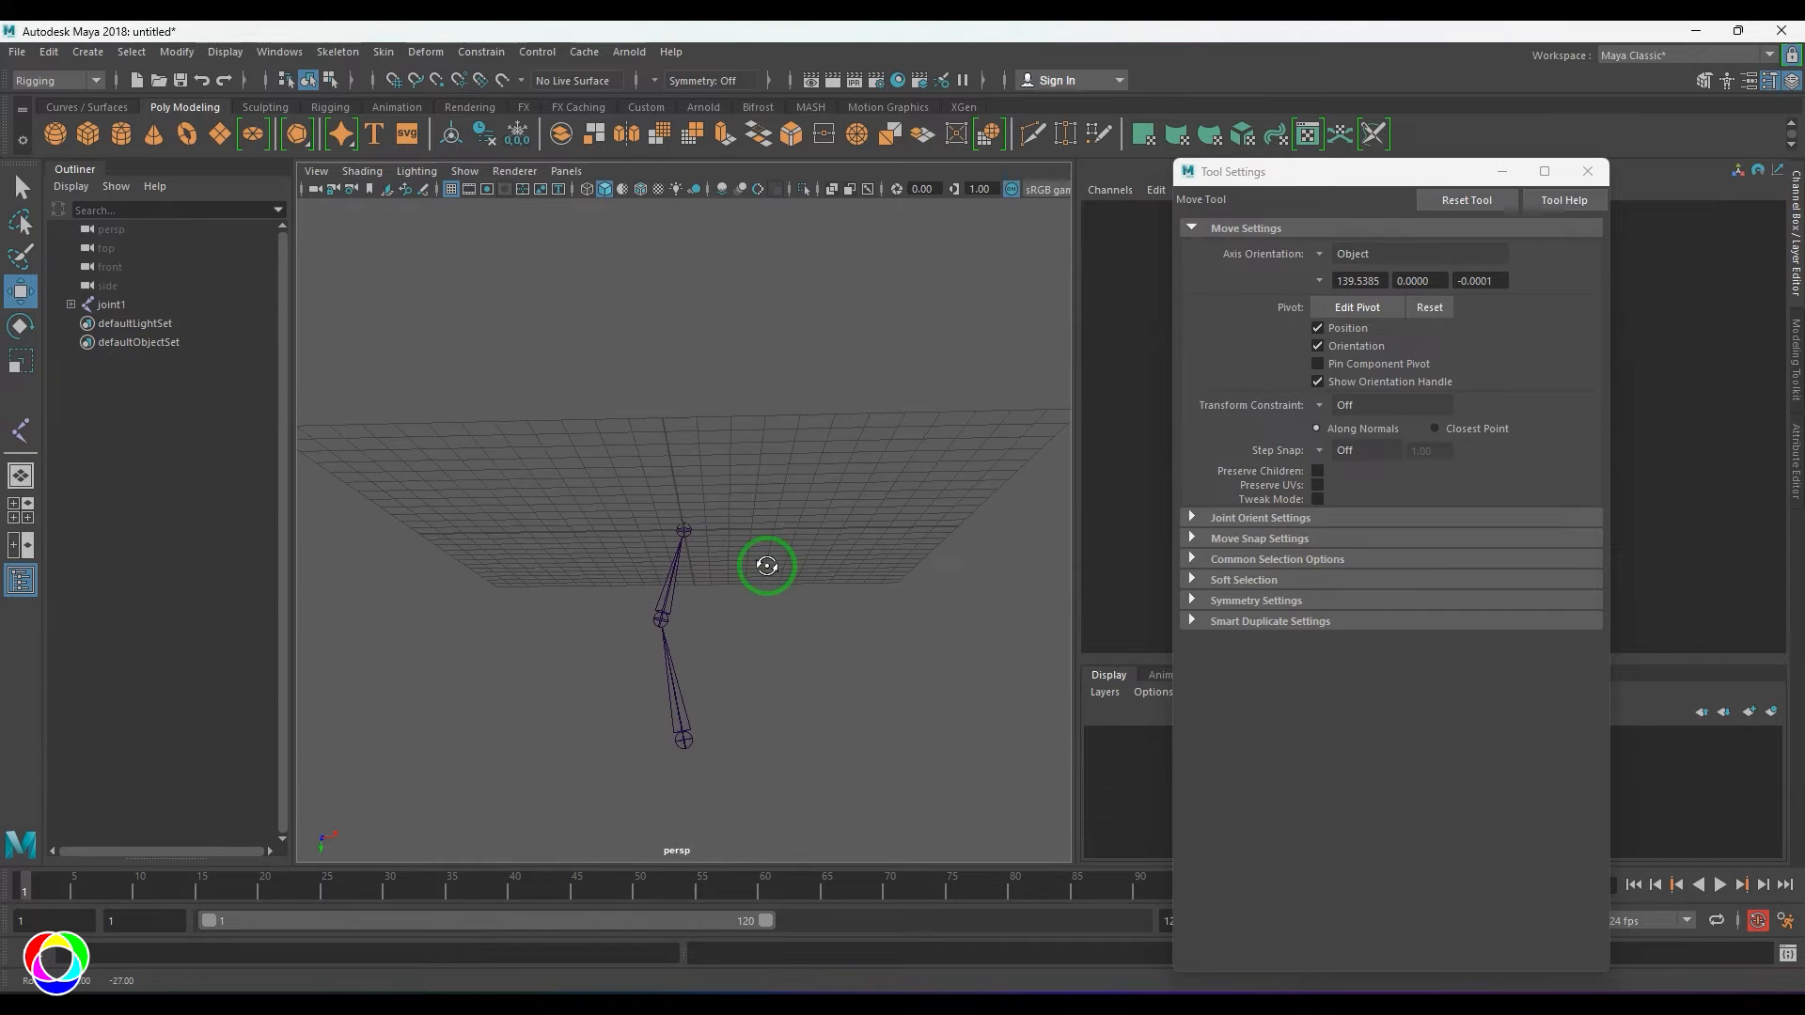
{"action": "middle_click_drag", "start_coordinate": [715, 631], "coordinate": [709, 583], "text": "alt"}
{"action": "left_click_drag", "start_coordinate": [709, 584], "coordinate": [757, 596], "text": "alt"}
{"action": "scroll", "coordinate": [716, 570], "scroll_direction": "up", "scroll_amount": 2}
{"action": "scroll", "coordinate": [715, 570], "scroll_direction": "up", "scroll_amount": 2}
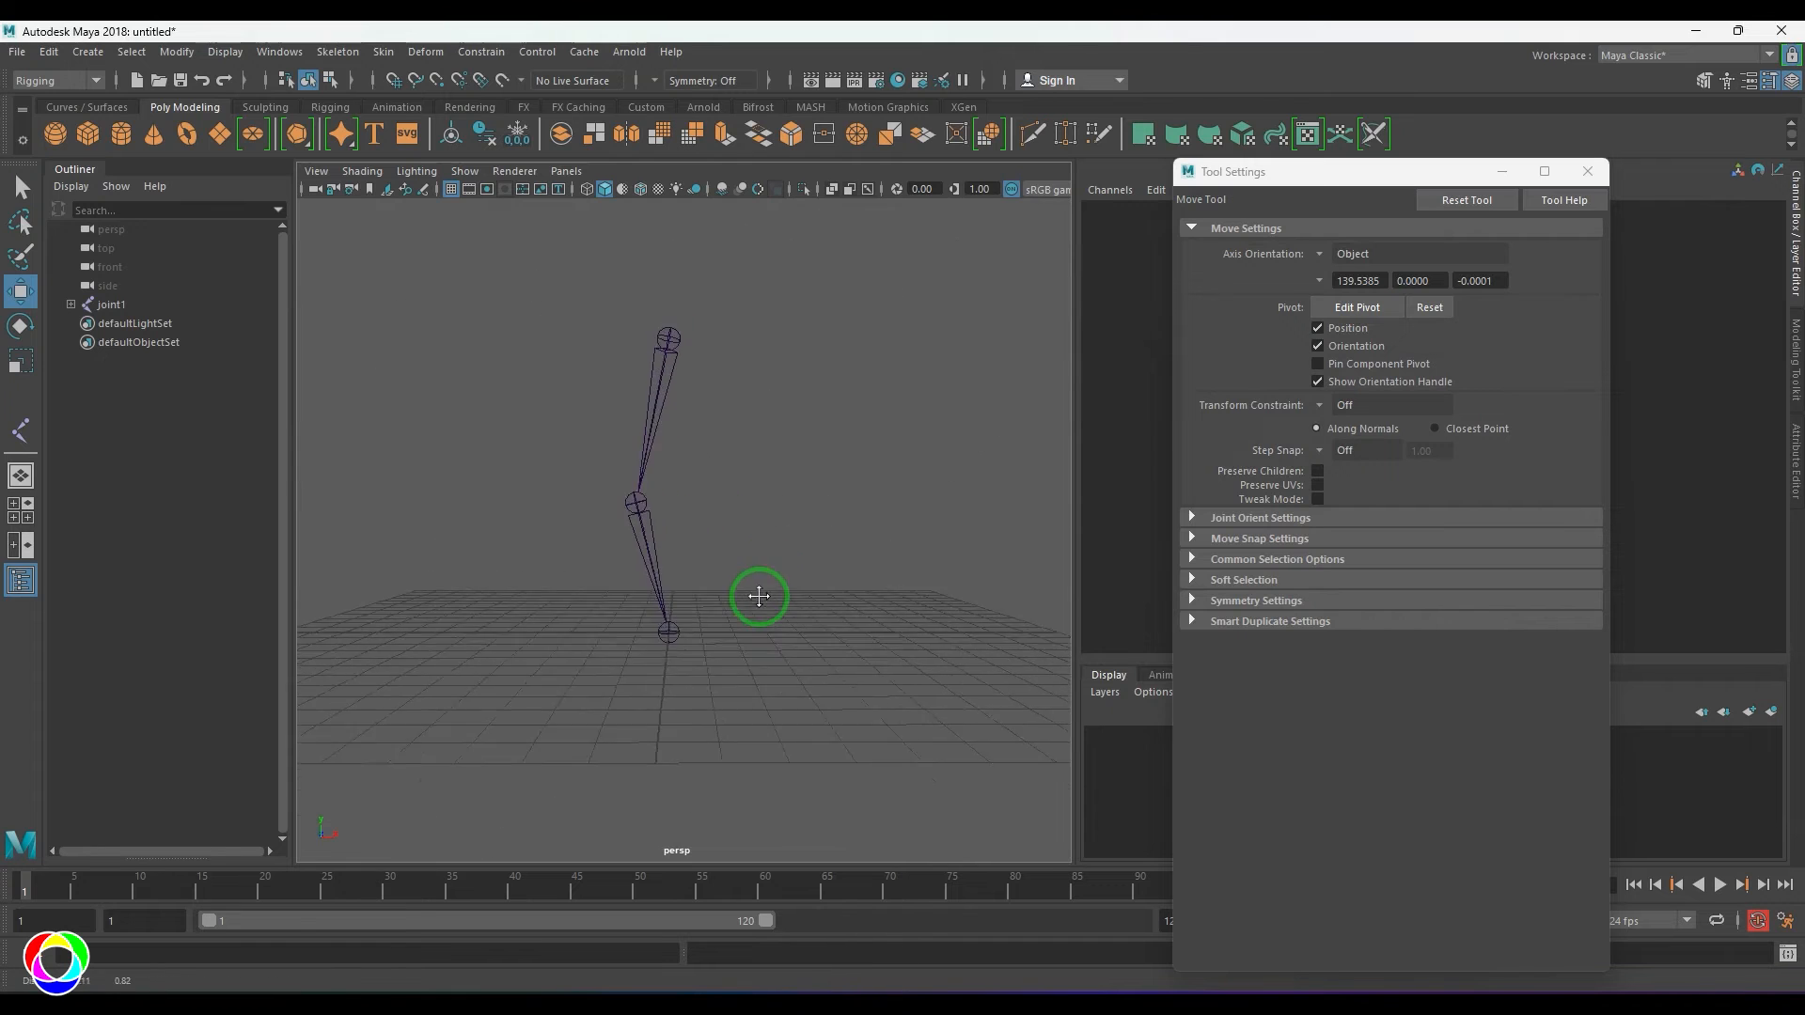
{"action": "scroll", "coordinate": [752, 609], "scroll_direction": "up", "scroll_amount": 3}
{"action": "left_click", "coordinate": [634, 609]}
{"action": "key", "text": "e"}
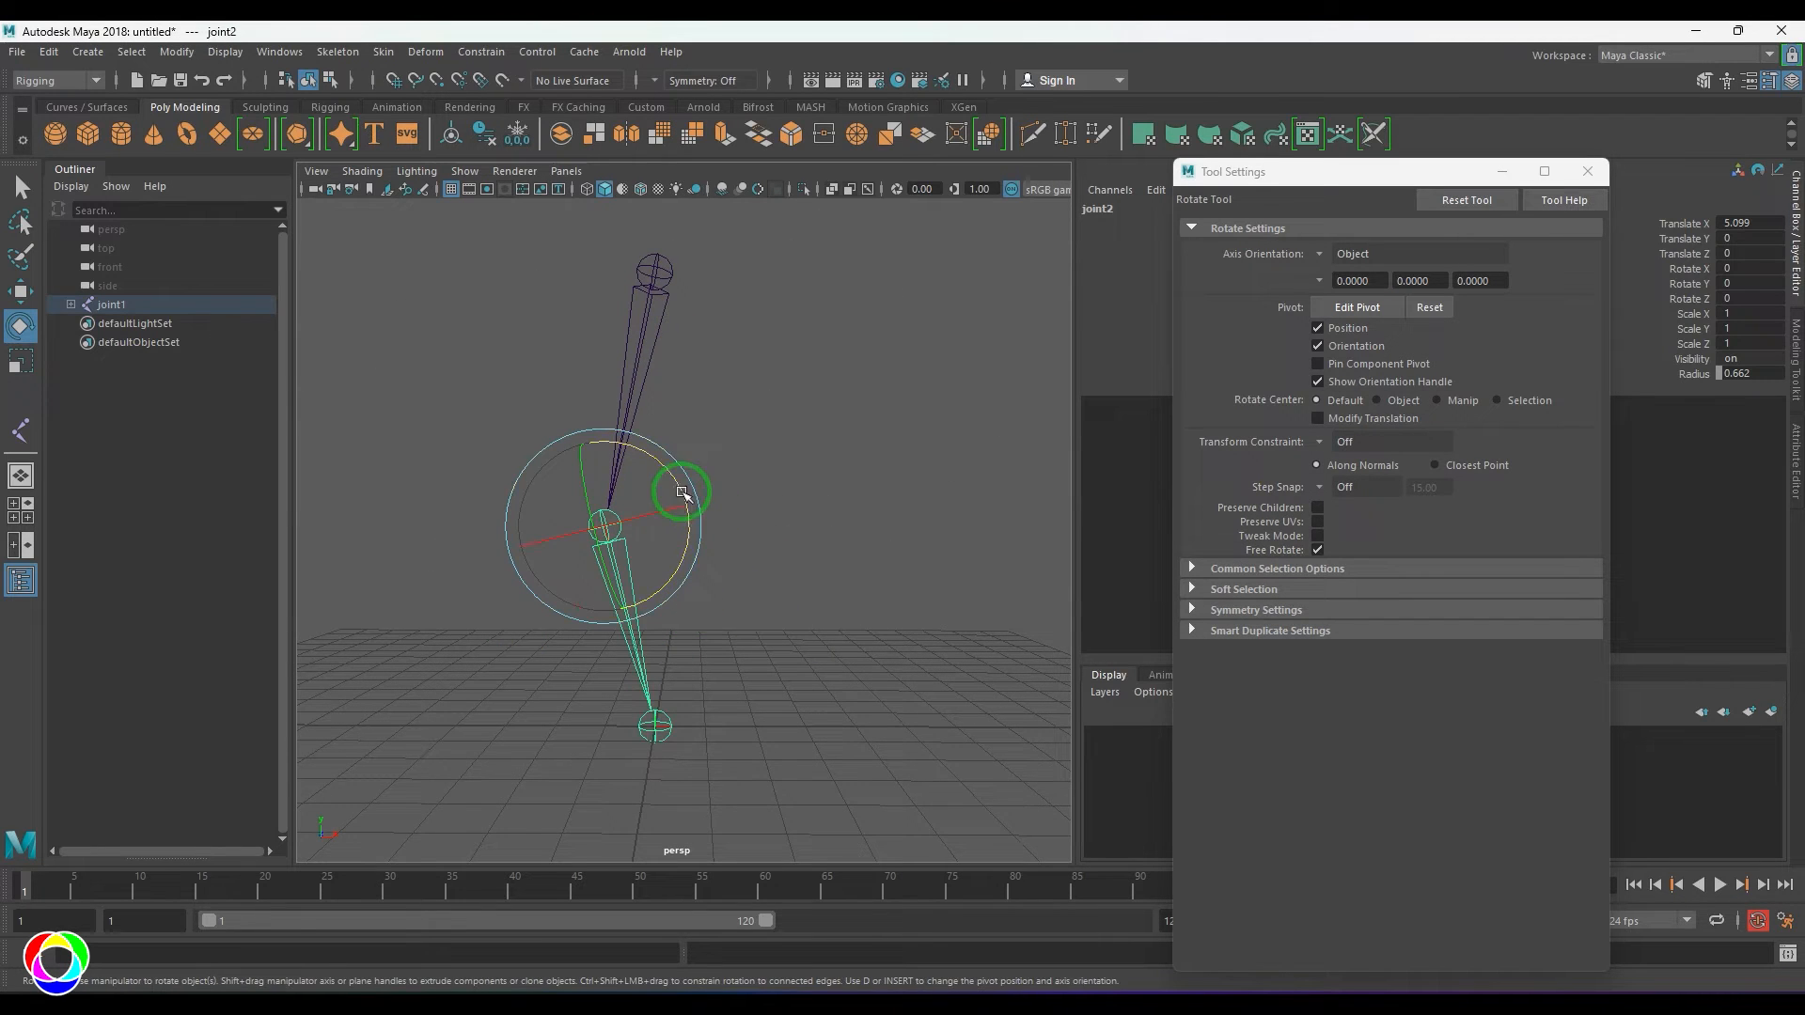
{"action": "left_click_drag", "start_coordinate": [677, 492], "coordinate": [624, 516]}
{"action": "left_click_drag", "start_coordinate": [914, 551], "coordinate": [753, 623], "text": "alt"}
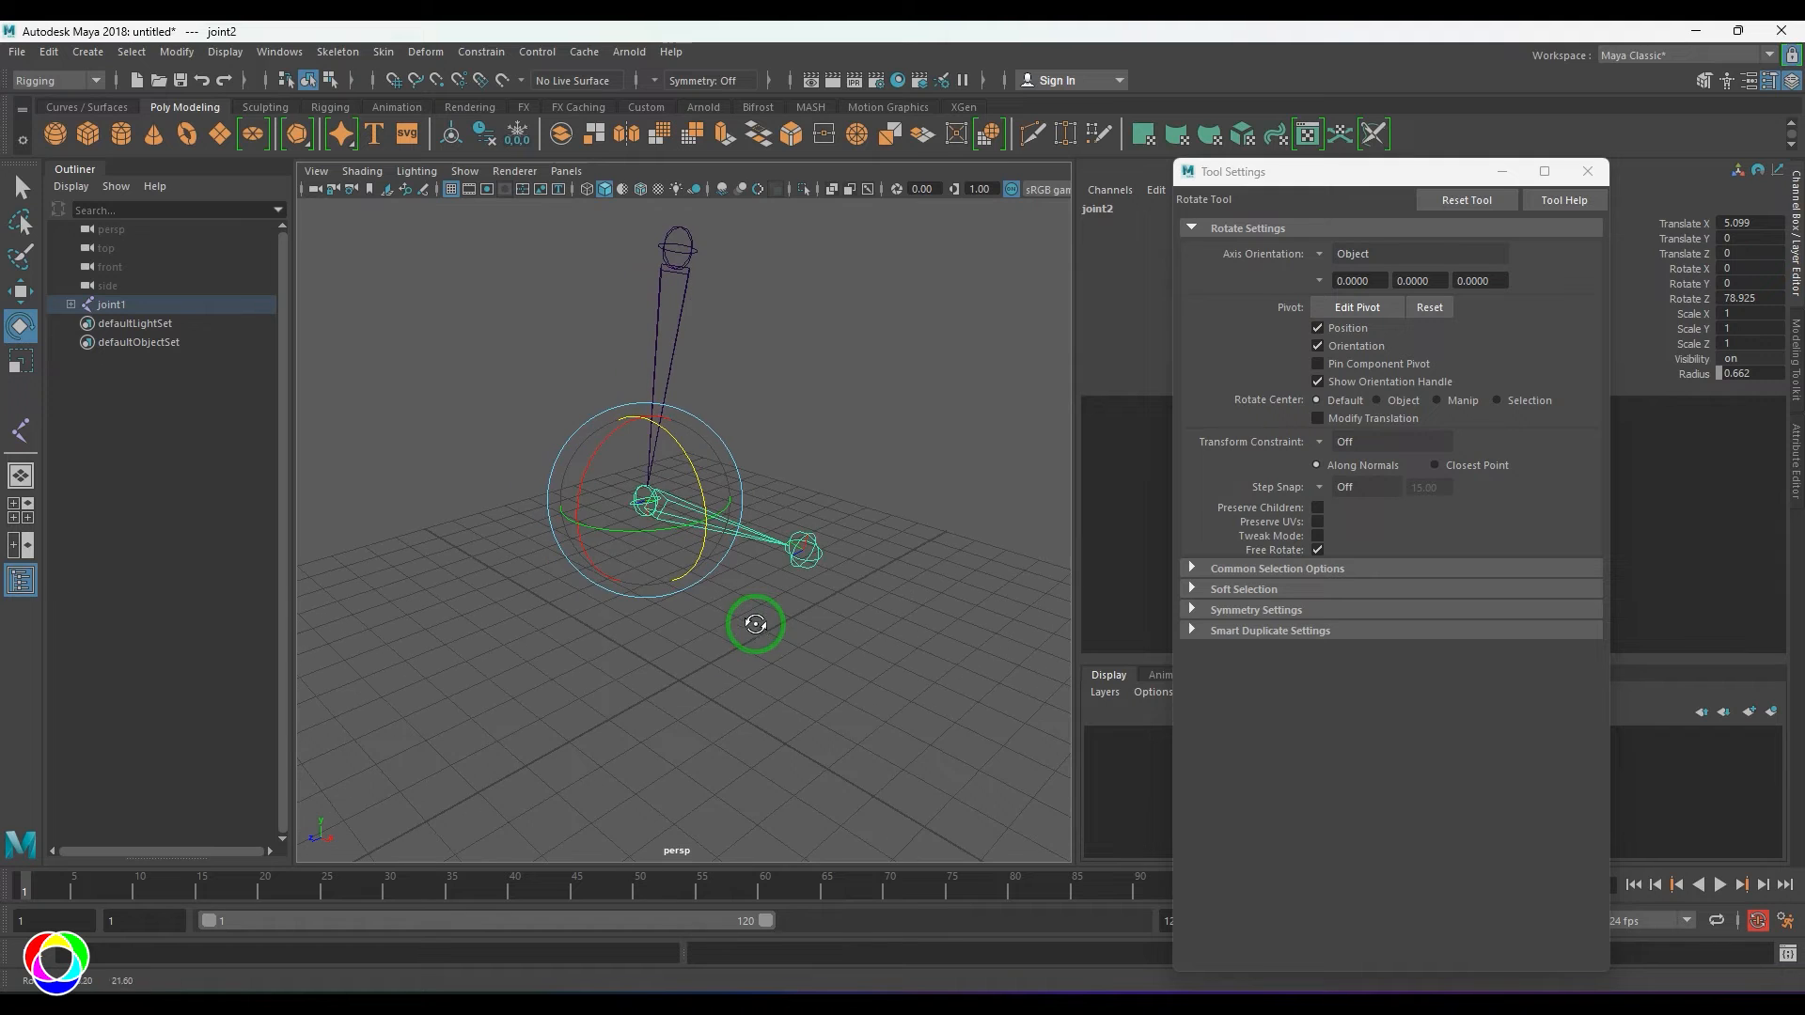
{"action": "key", "text": "ctrl+z"}
- Try rotating joint2 freely about its Y, Z and X axes, undoing each rotation
{"action": "left_click_drag", "start_coordinate": [583, 467], "coordinate": [649, 395]}
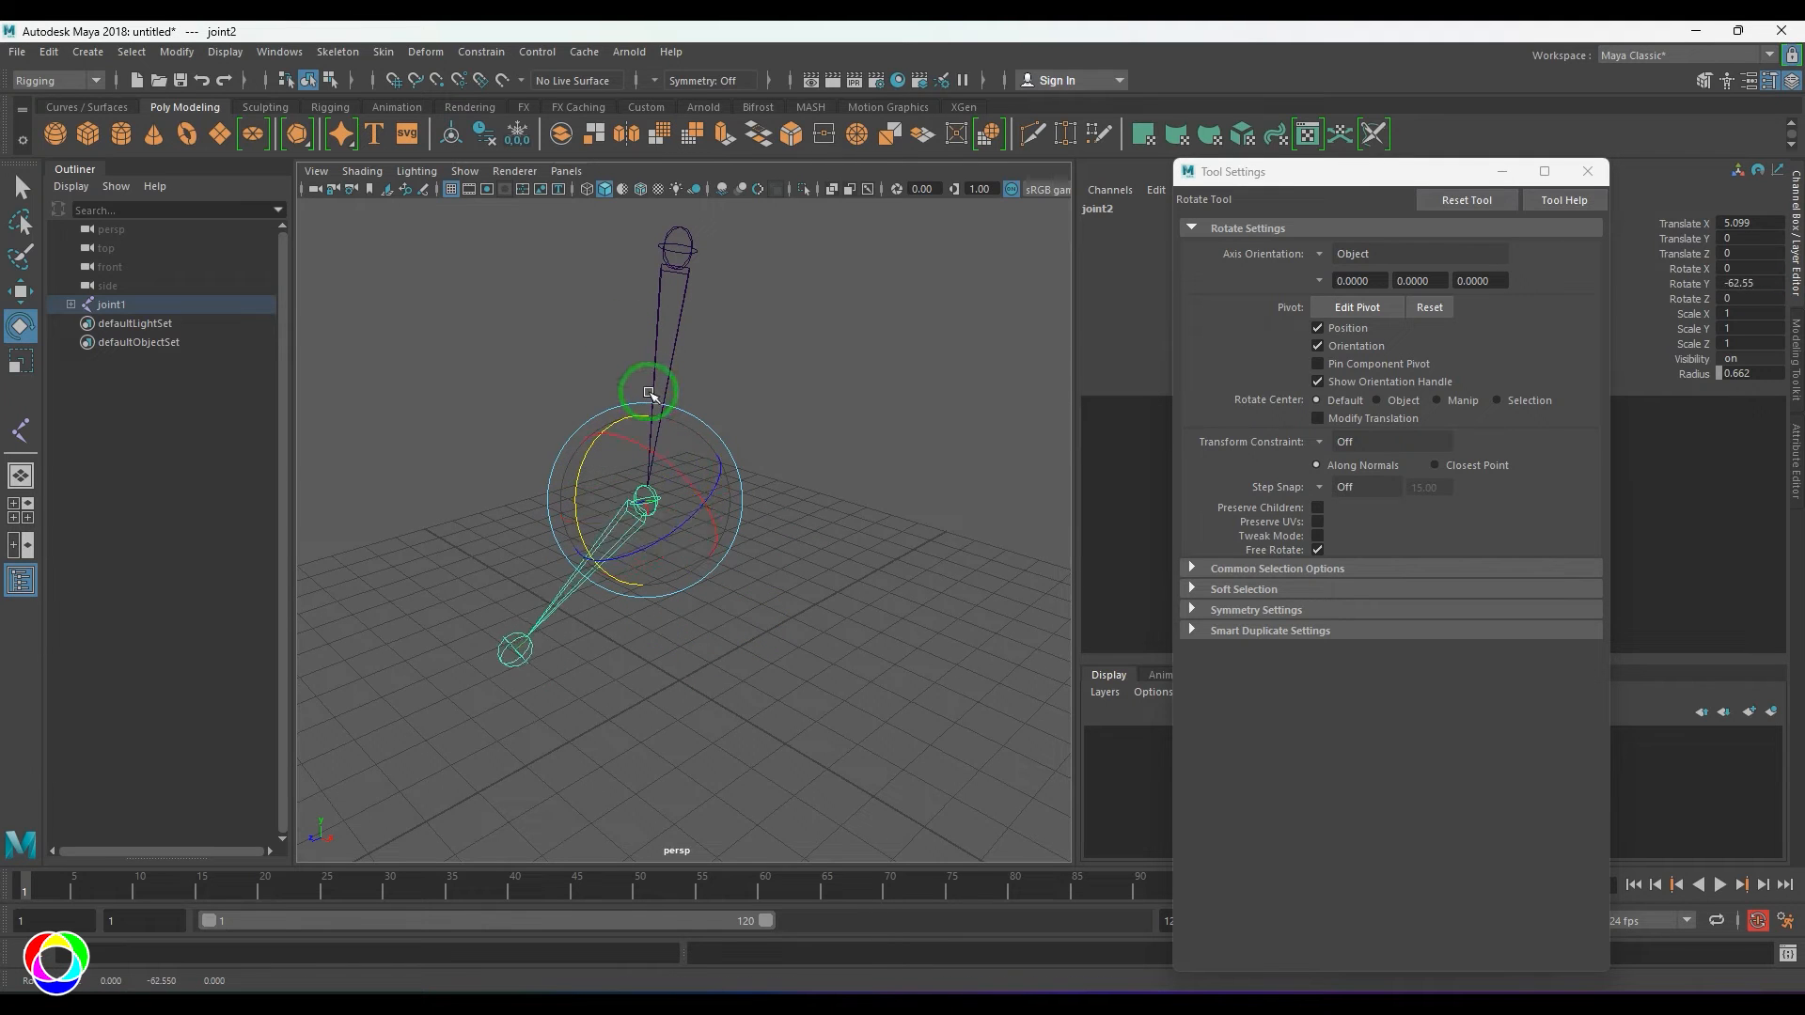
{"action": "key", "text": "ctrl+z"}
{"action": "left_click_drag", "start_coordinate": [707, 488], "coordinate": [666, 404]}
{"action": "key", "text": "ctrl+z"}
{"action": "left_click_drag", "start_coordinate": [583, 467], "coordinate": [632, 369]}
{"action": "key", "text": "ctrl+z"}
{"action": "left_click_drag", "start_coordinate": [608, 523], "coordinate": [683, 489]}
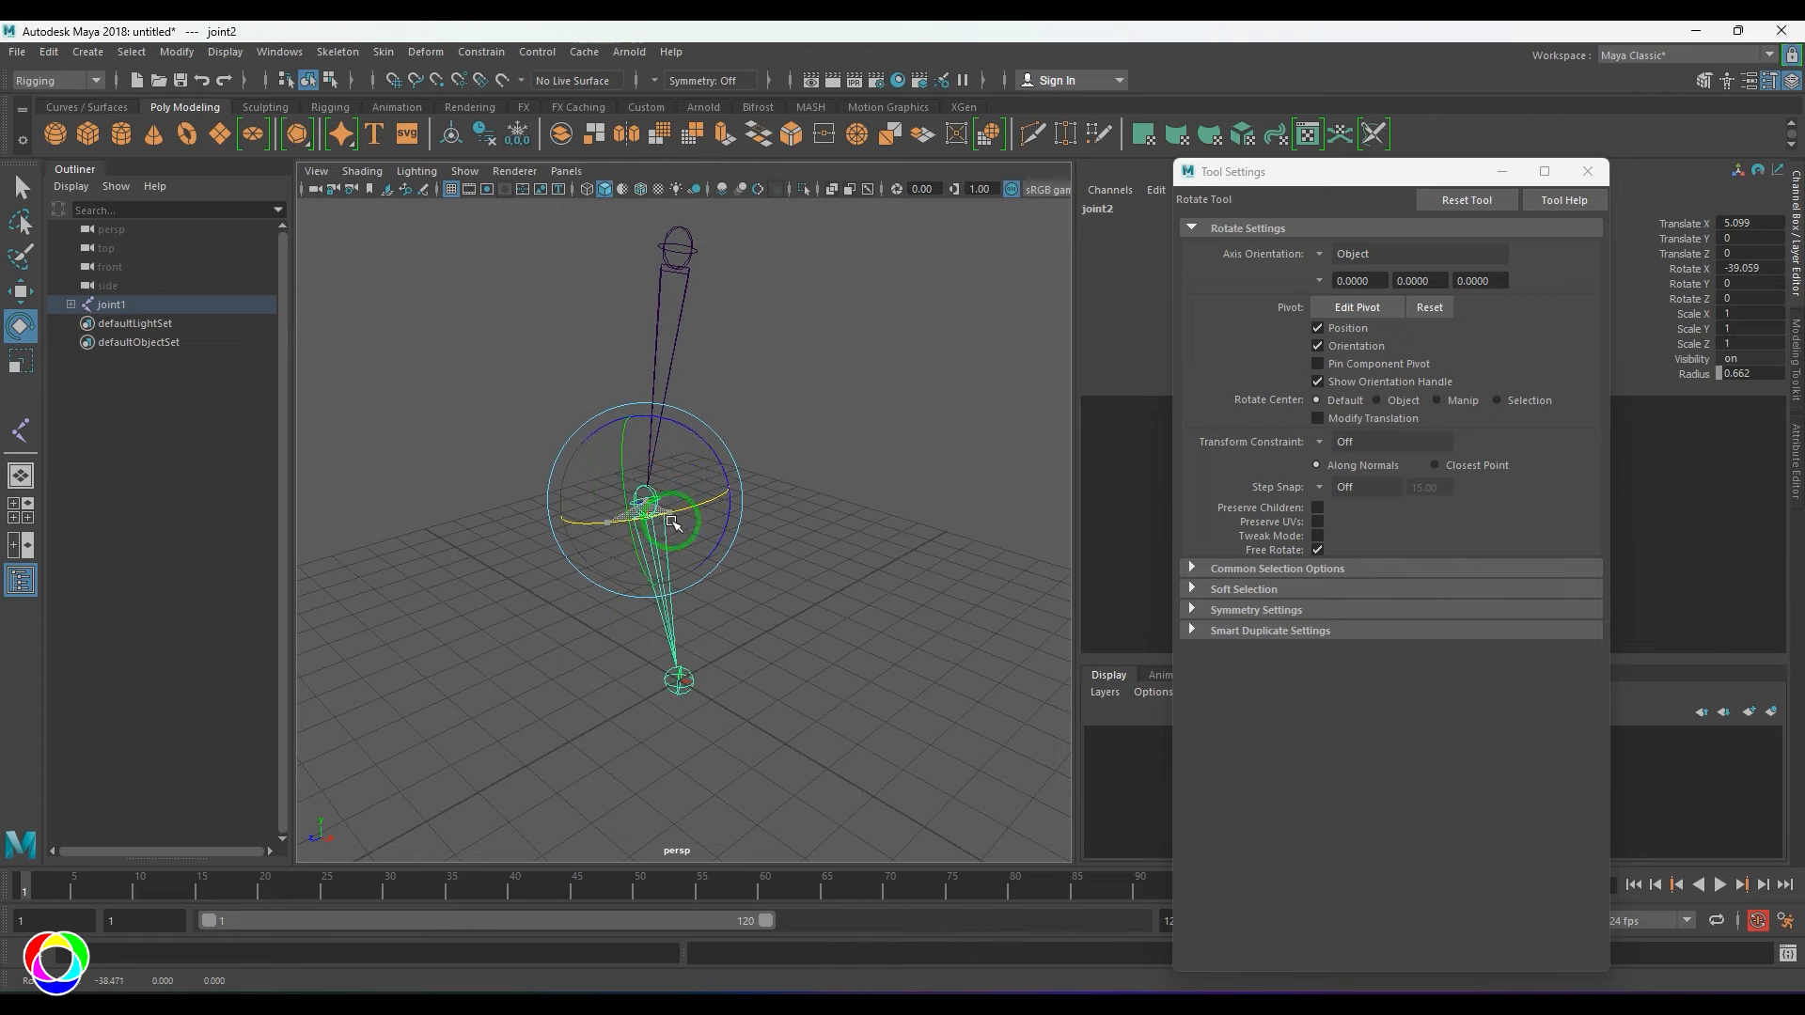
{"action": "key", "text": "ctrl+z"}
- Close the tool settings, show joint2's full attributes and disable its X and Y degrees of freedom
{"action": "left_click_drag", "start_coordinate": [777, 522], "coordinate": [806, 470], "text": "alt"}
{"action": "left_click", "coordinate": [1565, 200]}
{"action": "left_click", "coordinate": [1587, 172]}
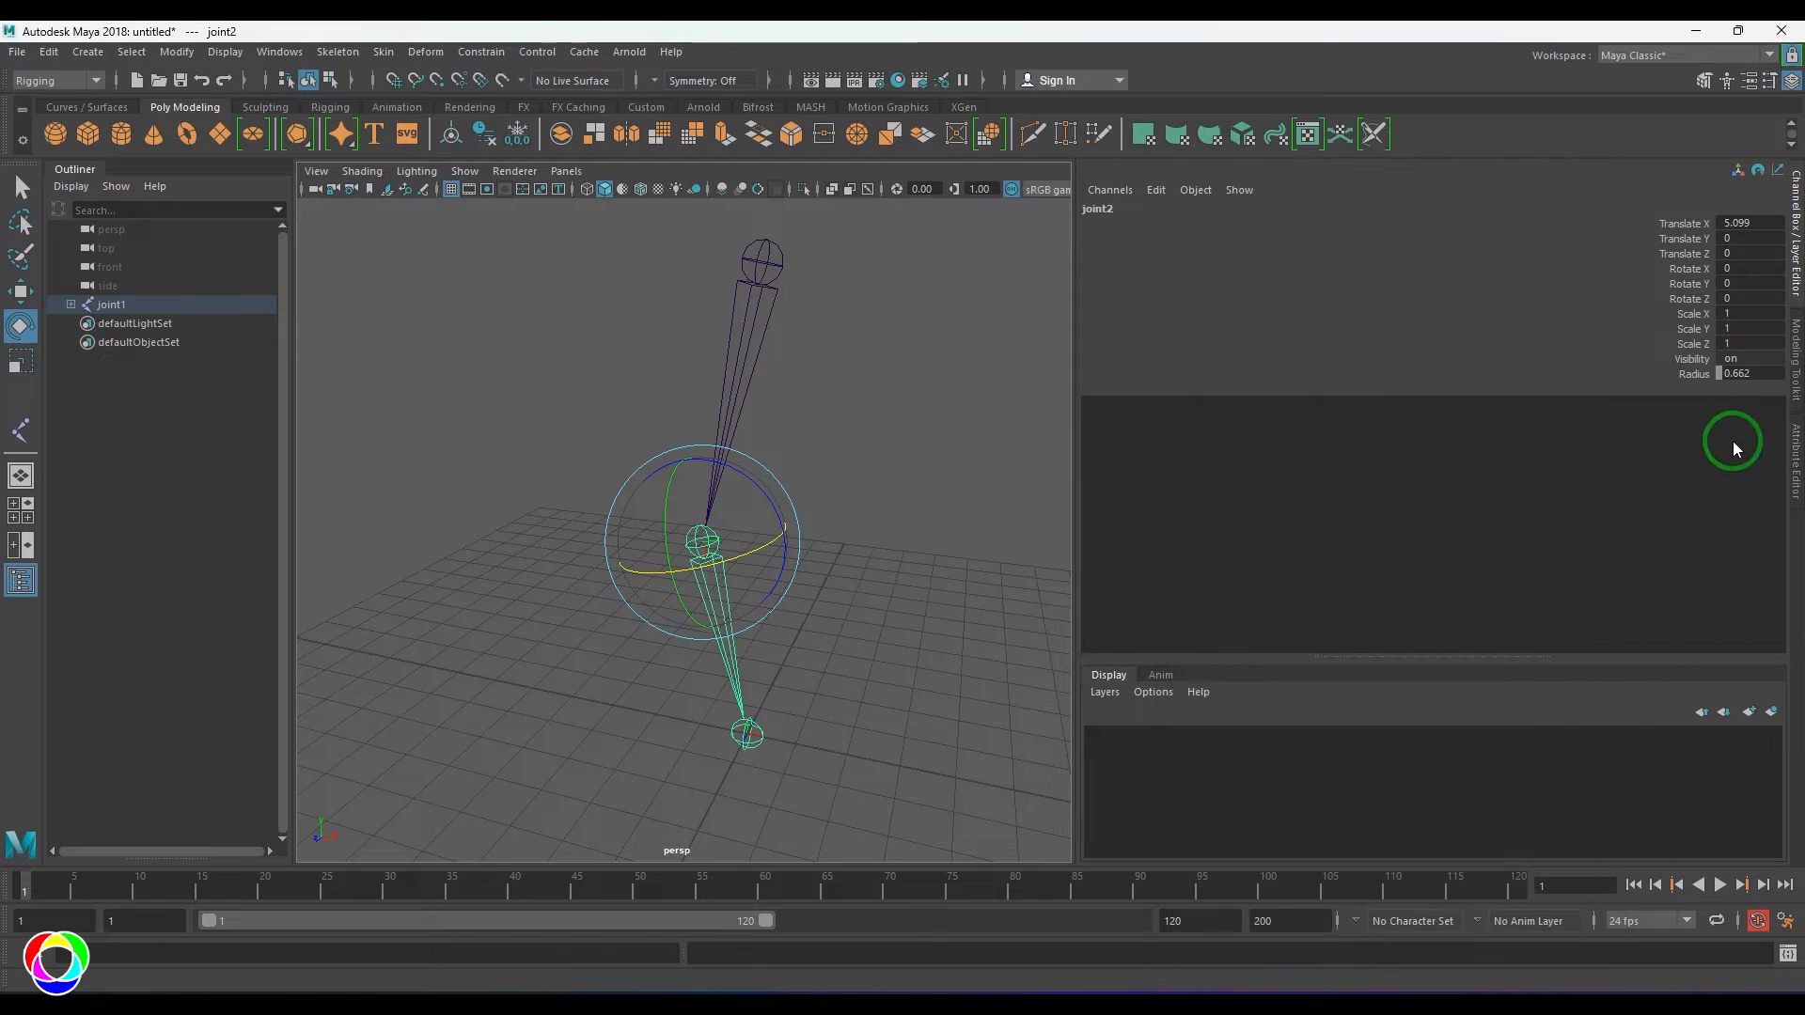
{"action": "left_click", "coordinate": [1795, 461]}
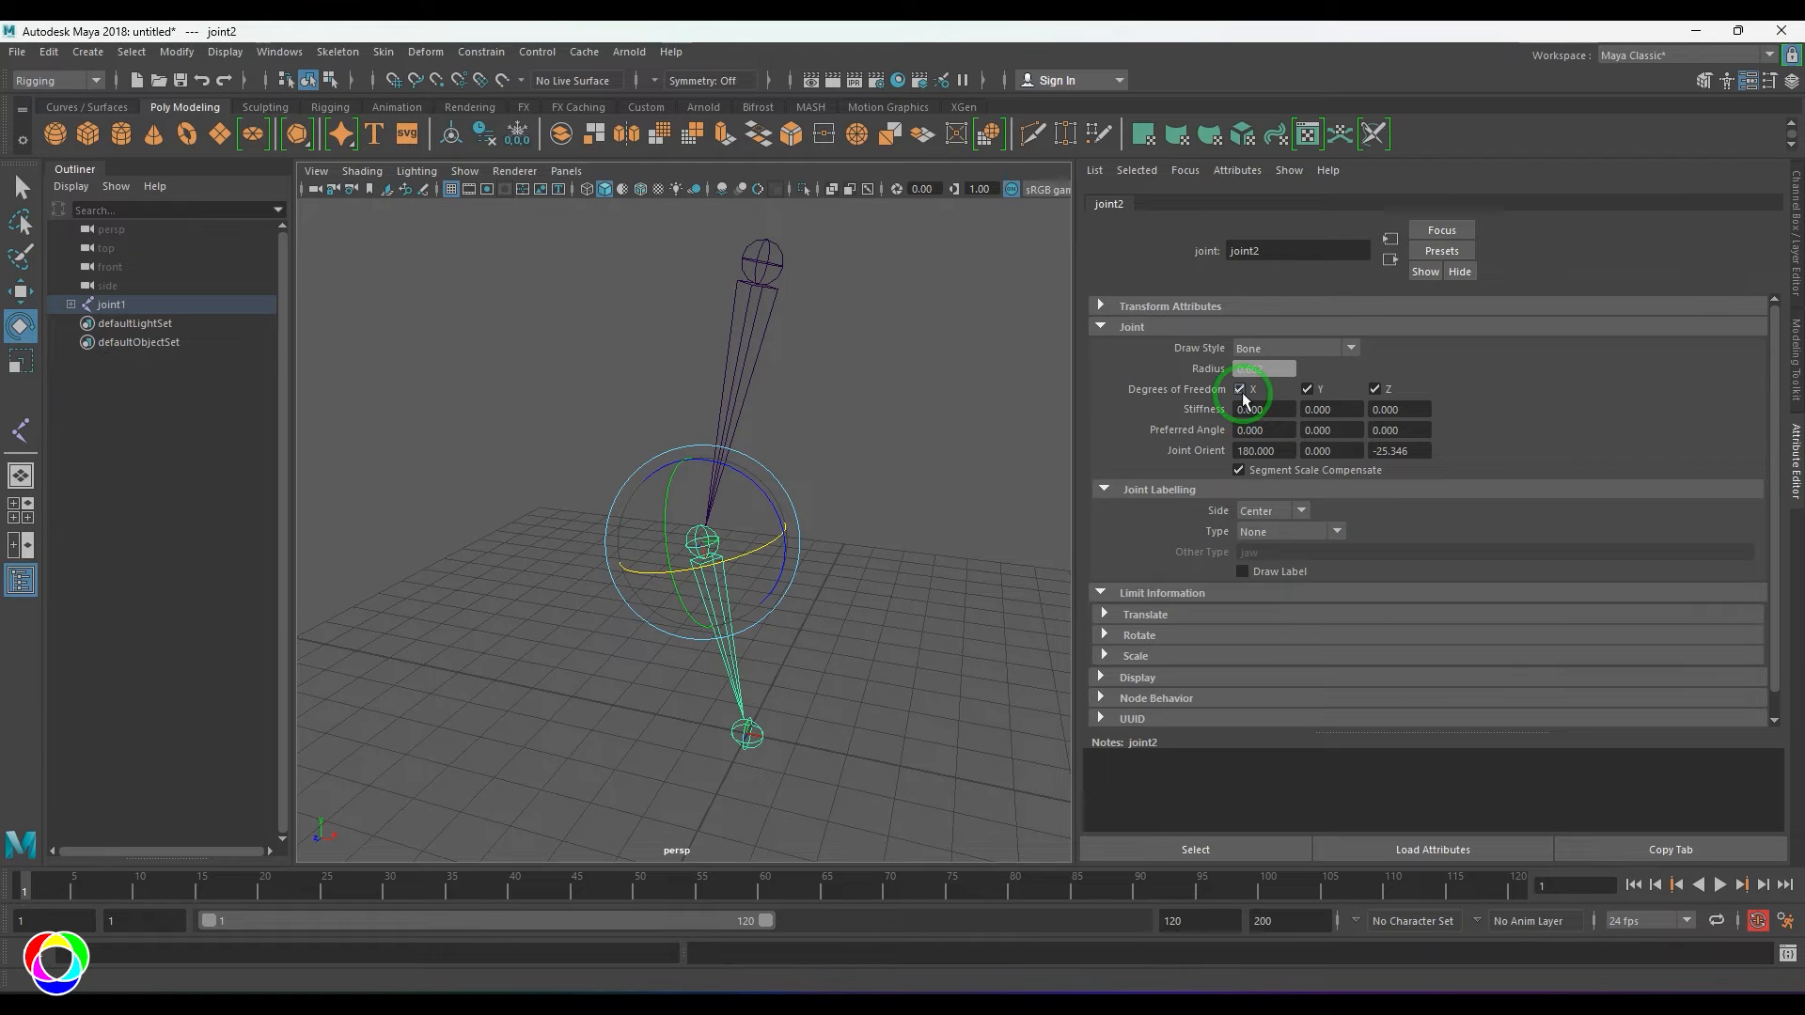
{"action": "left_click", "coordinate": [1241, 389]}
{"action": "left_click", "coordinate": [1308, 389]}
- Try rotating joint2 about its Z axis, undo it, and attempt rotations about the disabled X and Y axes
{"action": "left_click", "coordinate": [837, 623]}
{"action": "left_click_drag", "start_coordinate": [818, 634], "coordinate": [614, 602]}
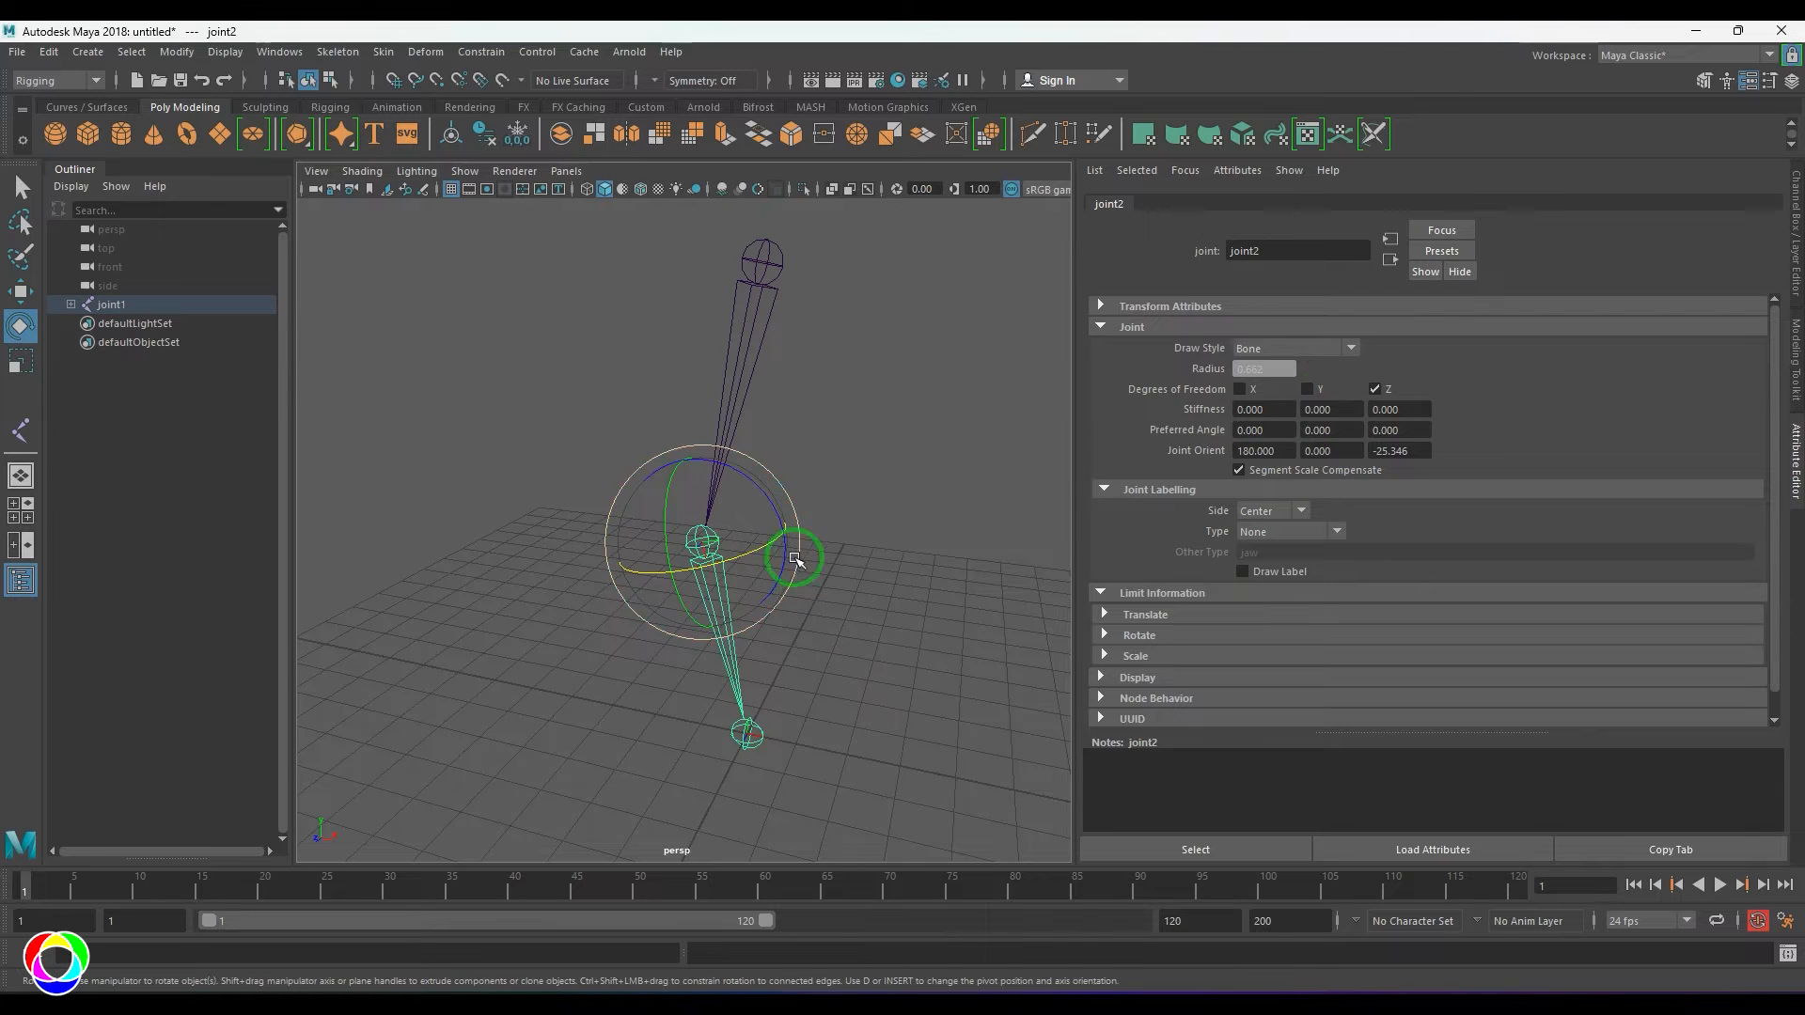
{"action": "left_click_drag", "start_coordinate": [764, 487], "coordinate": [718, 428]}
{"action": "key", "text": "ctrl+z"}
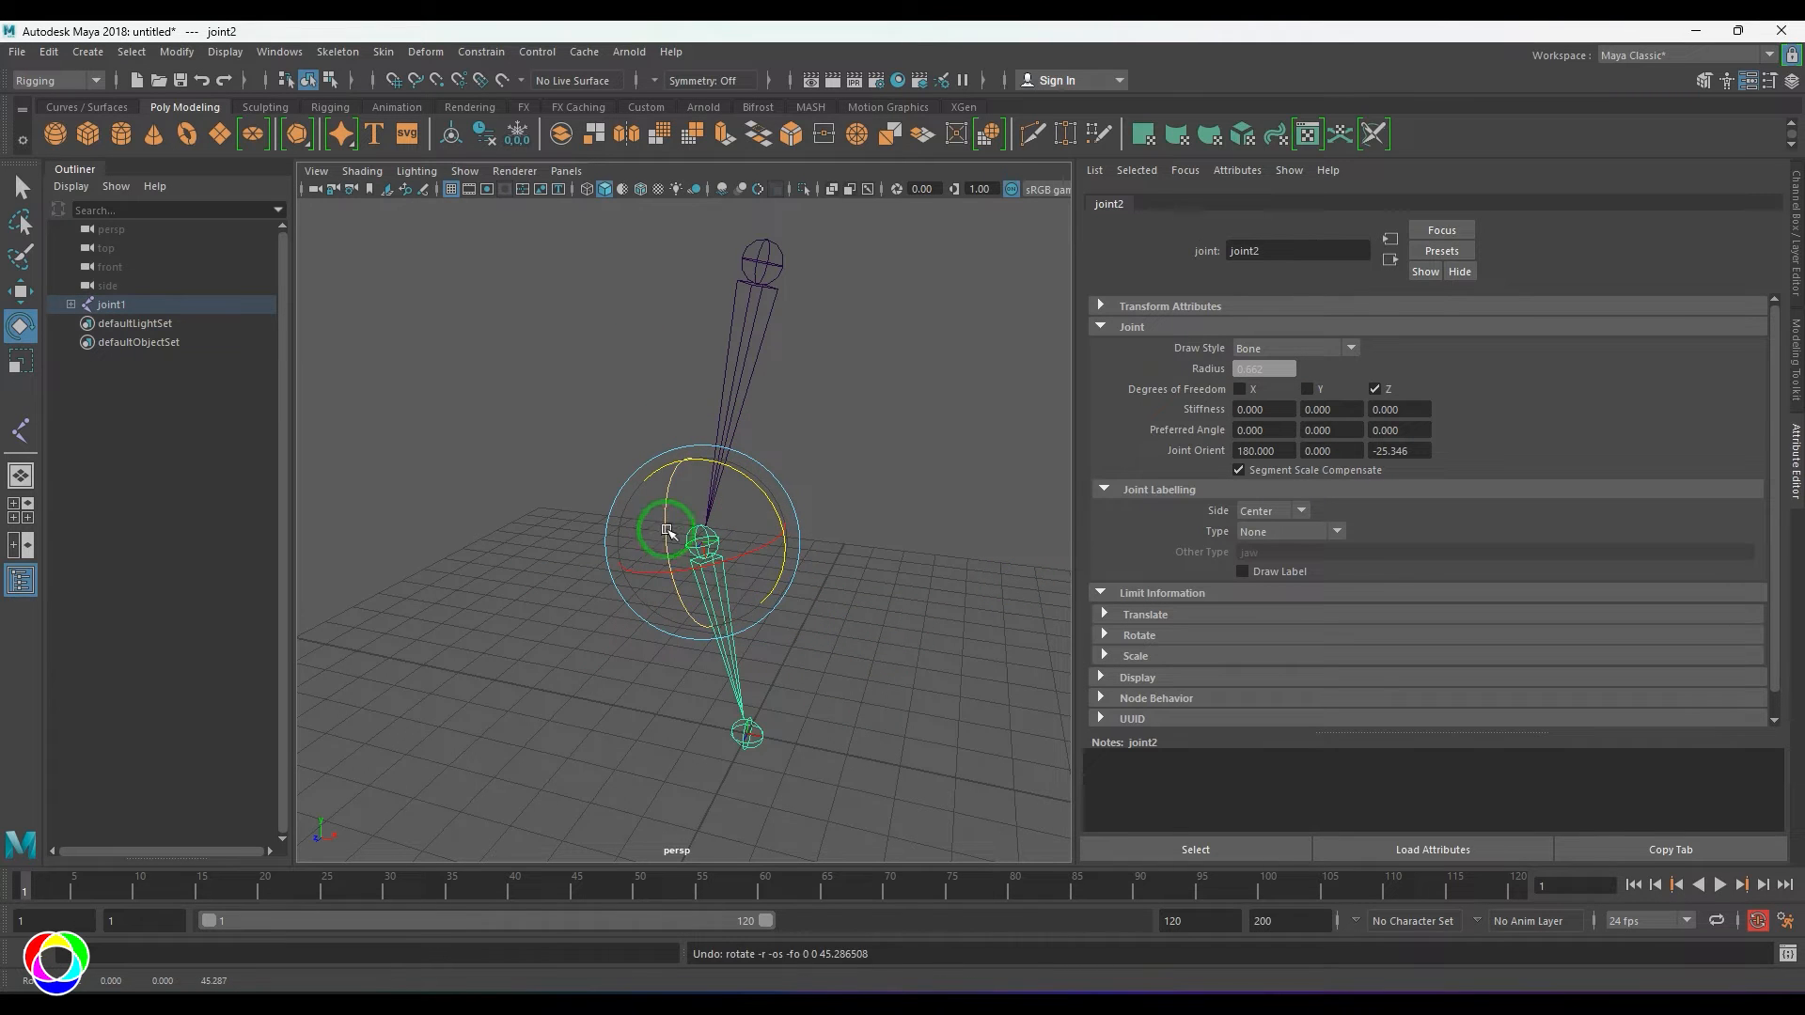
{"action": "left_click_drag", "start_coordinate": [666, 530], "coordinate": [665, 449]}
{"action": "left_click_drag", "start_coordinate": [711, 566], "coordinate": [673, 587]}
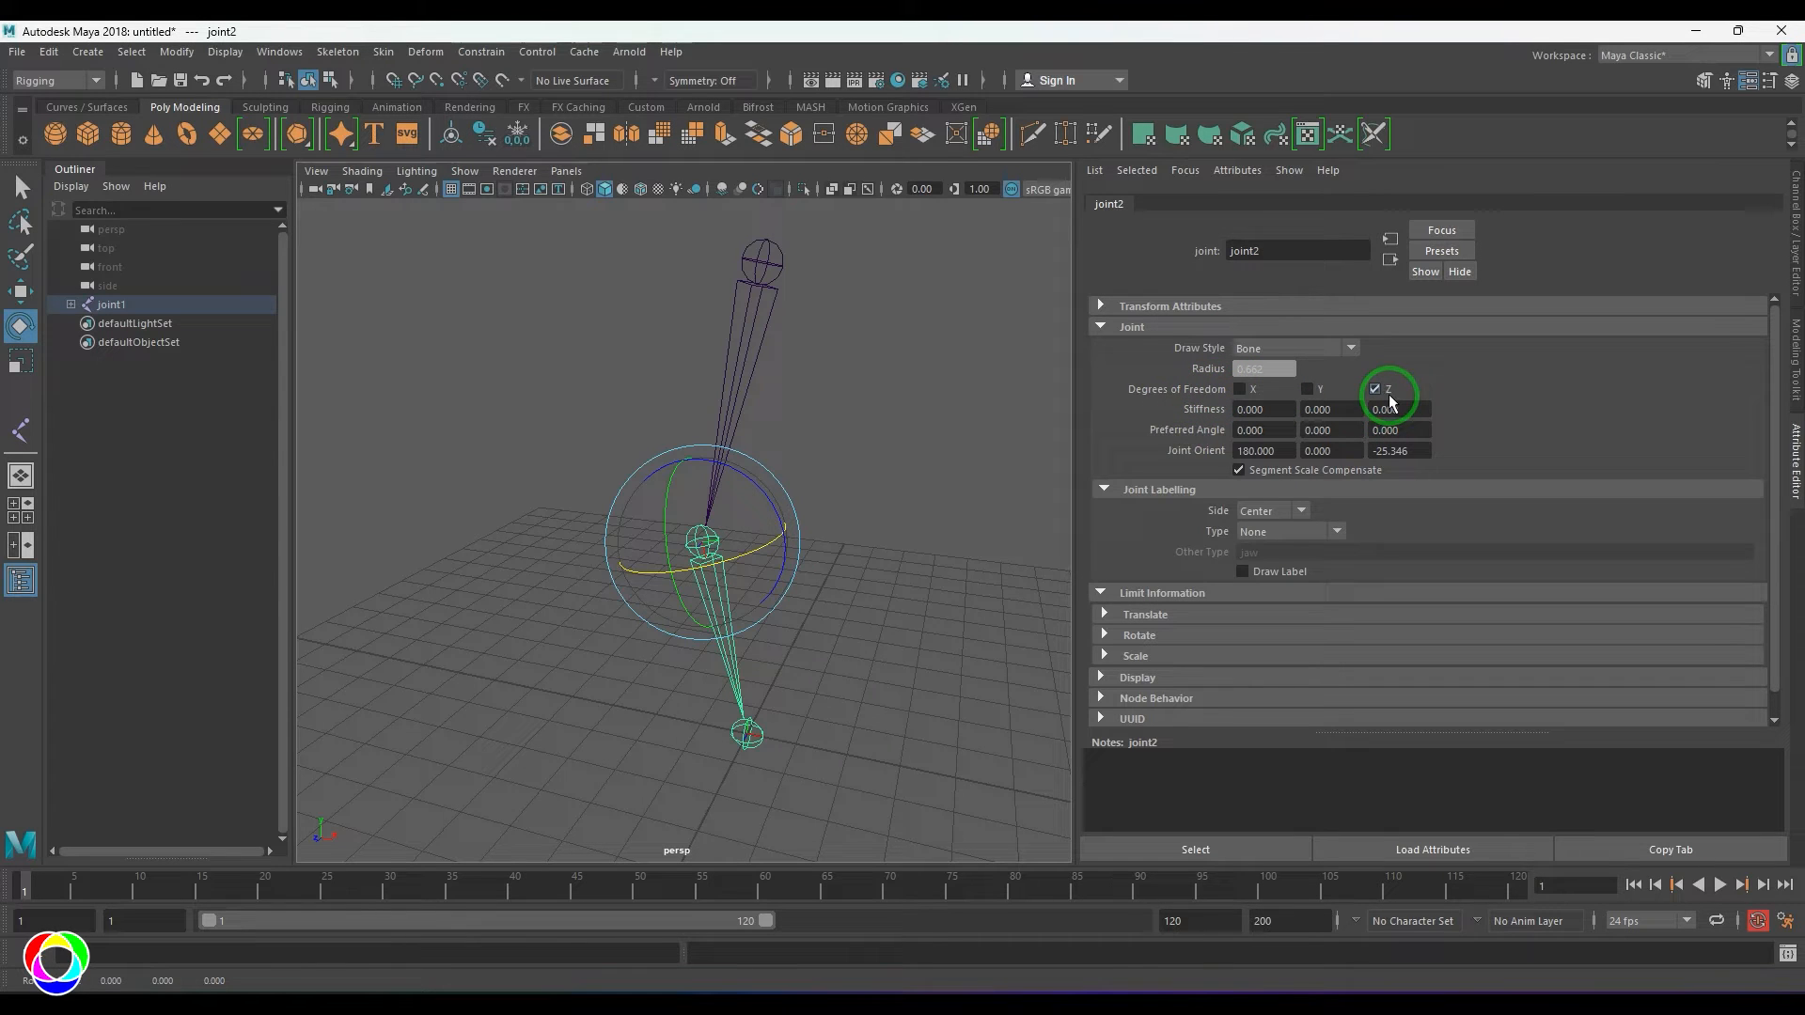
- Re-enable joint2's X and Y degrees of freedom, test a rotation and undo it
{"action": "left_click", "coordinate": [1307, 388]}
{"action": "left_click_drag", "start_coordinate": [700, 462], "coordinate": [663, 420]}
{"action": "key", "text": "ctrl+z"}
{"action": "key", "text": "ctrl+z"}
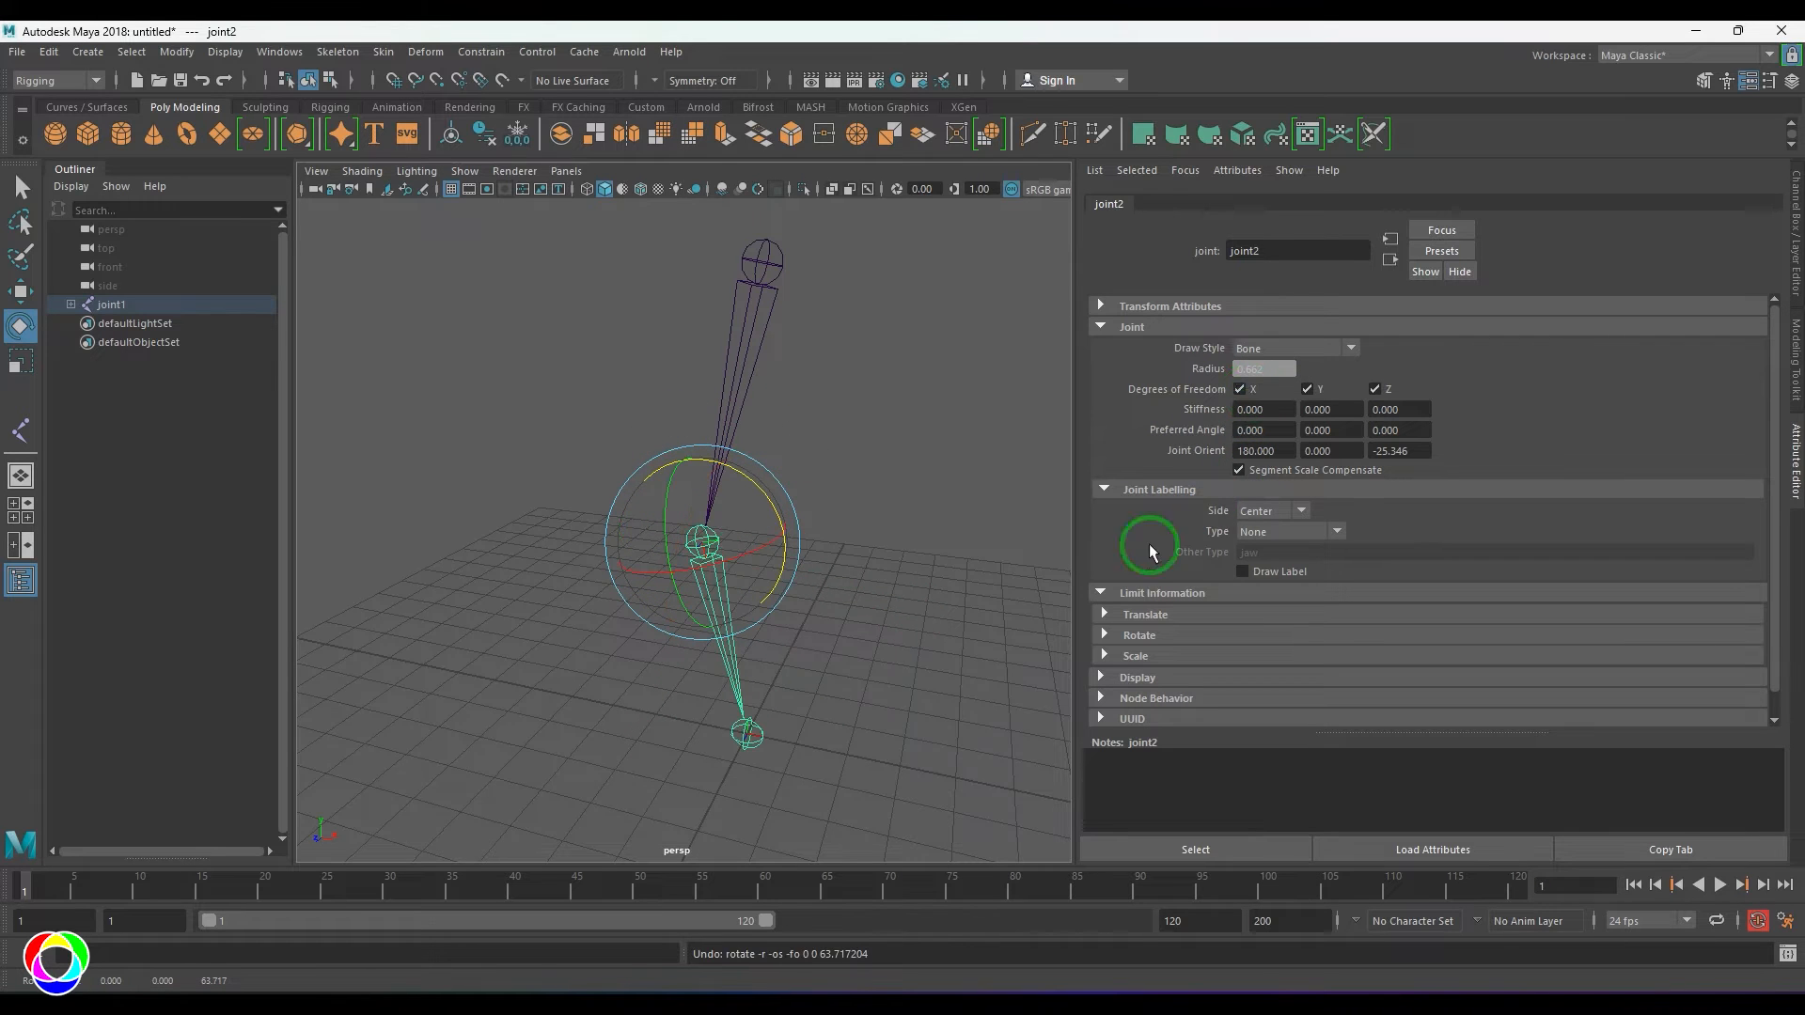
- Delete the whole joint chain
{"action": "left_click", "coordinate": [869, 602]}
{"action": "left_click_drag", "start_coordinate": [527, 298], "coordinate": [982, 447]}
{"action": "key", "text": "Delete"}
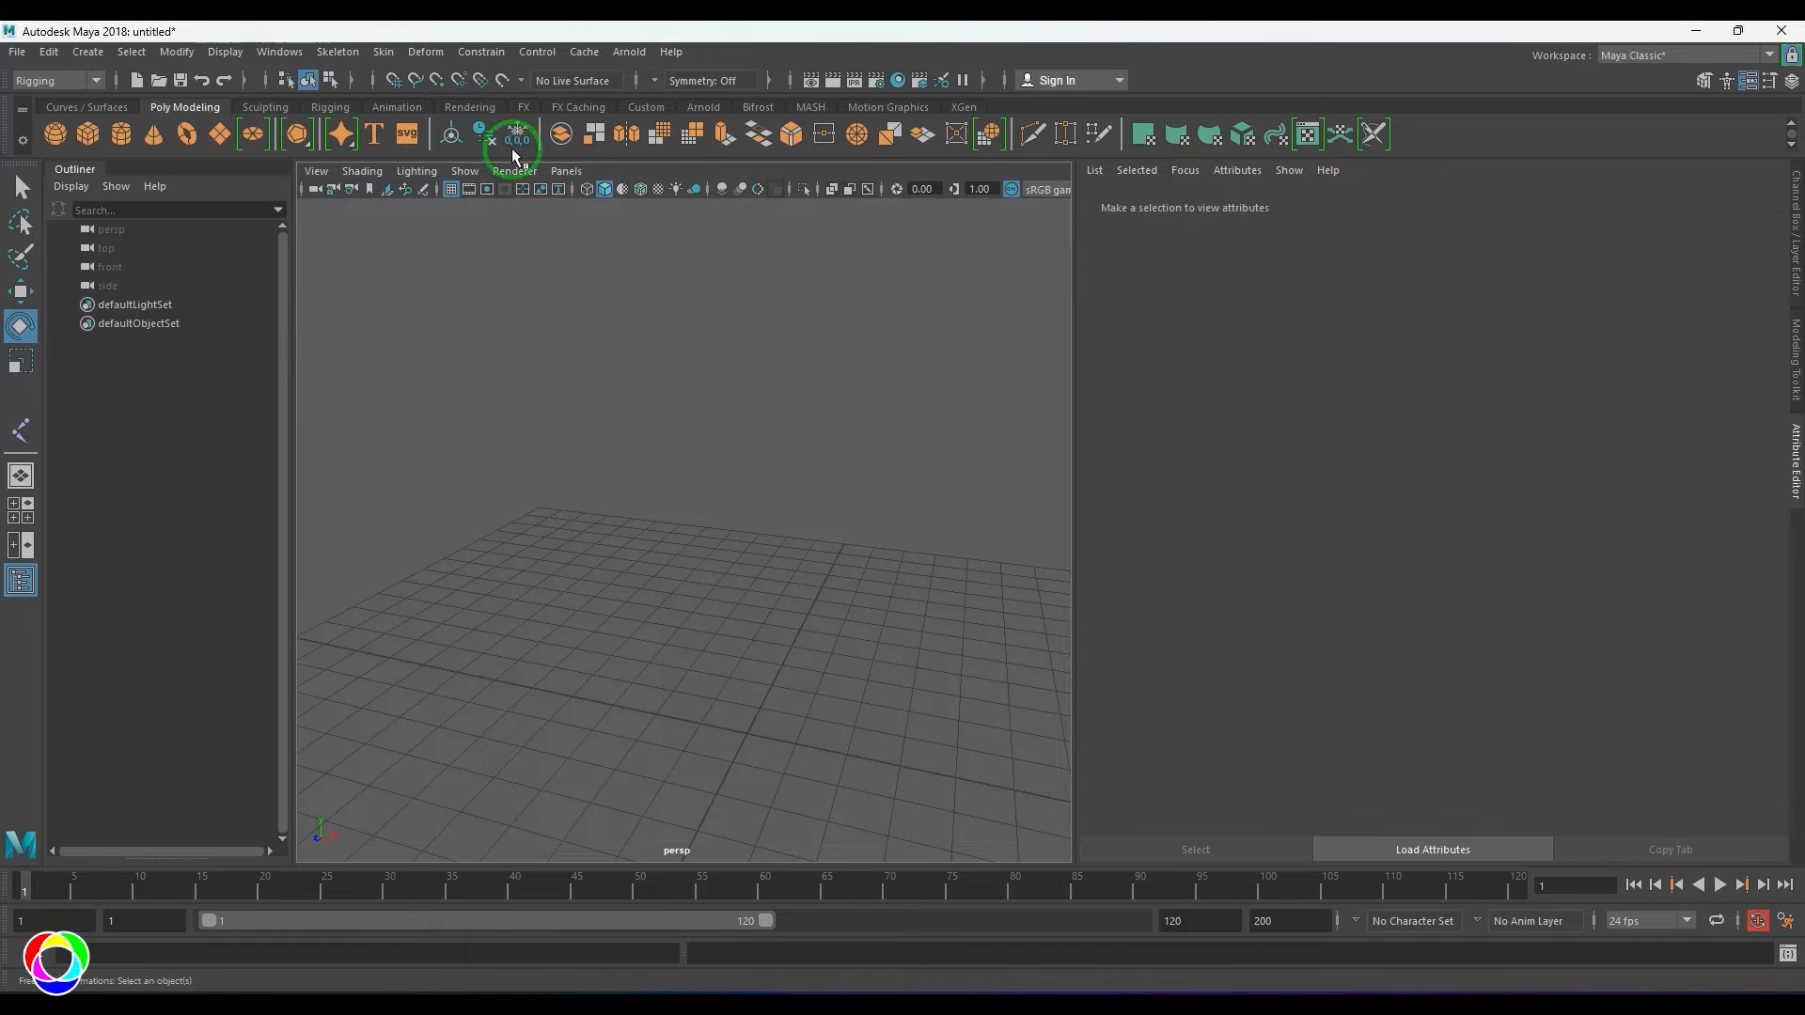
- Restrict the Joint tool's degrees of freedom to the Z axis only, and undo the stray joint placed in perspective
{"action": "left_click", "coordinate": [355, 58]}
{"action": "left_click", "coordinate": [532, 101]}
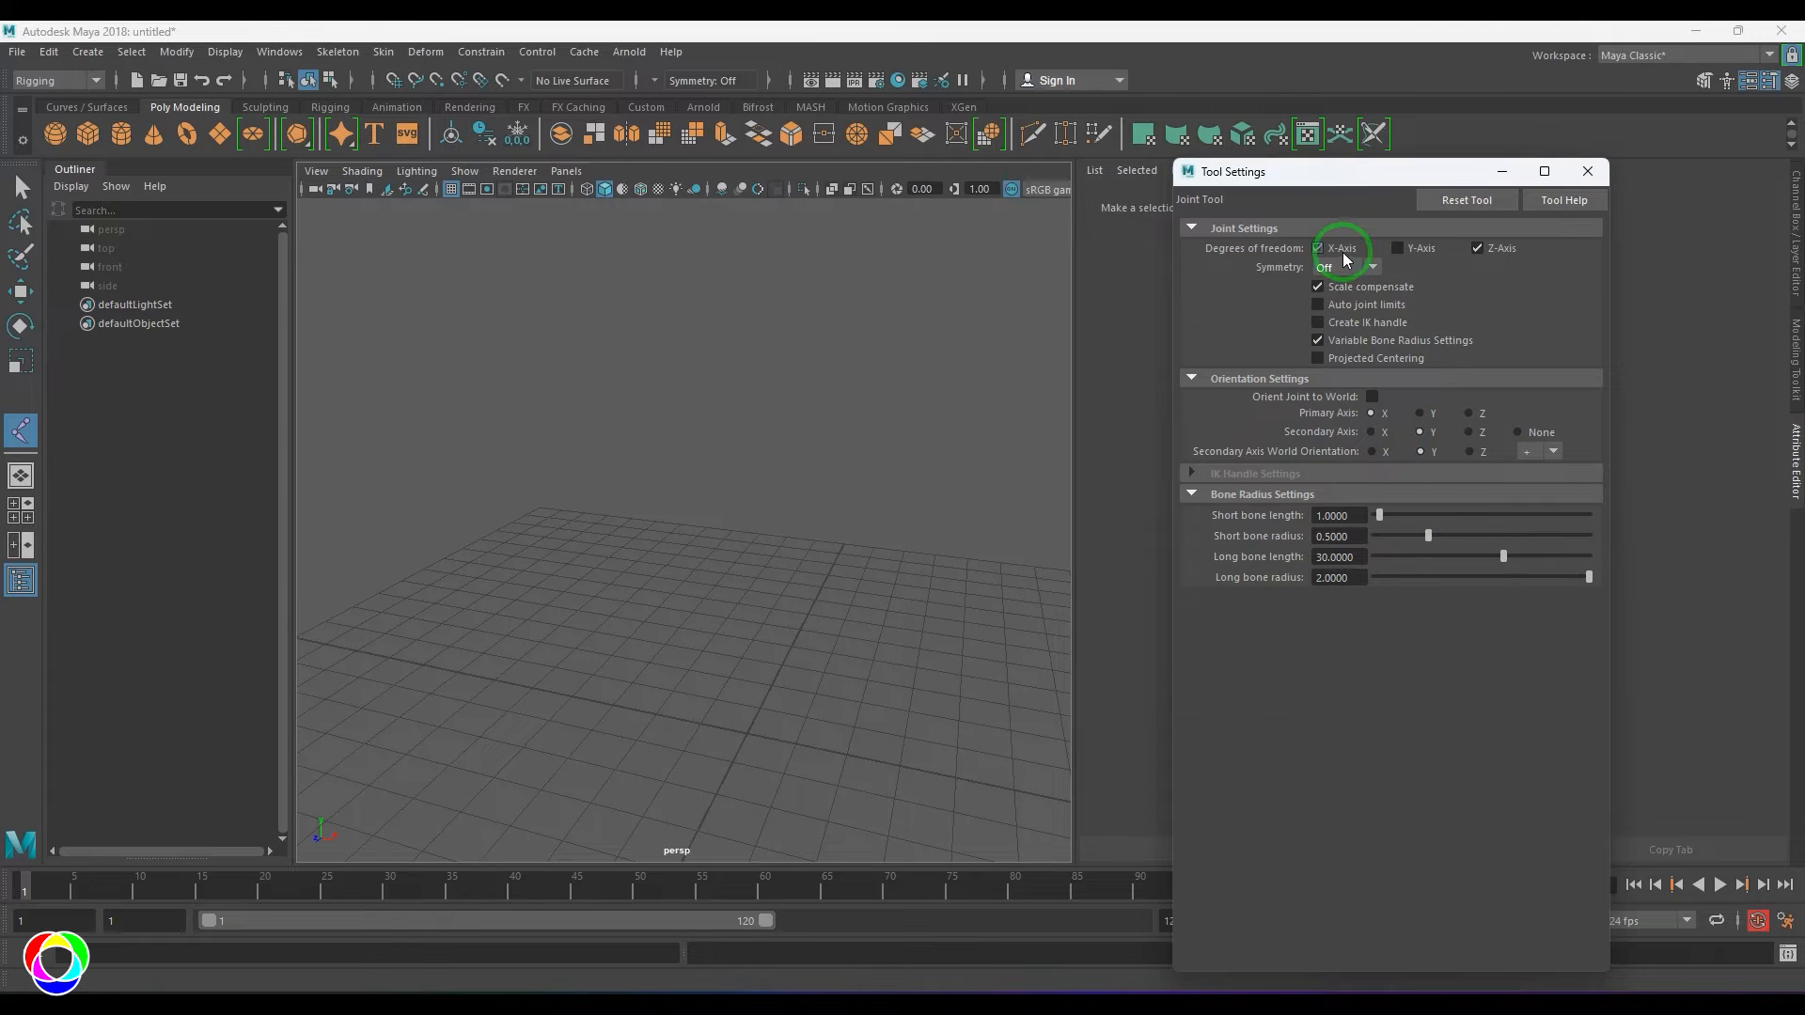
{"action": "left_click", "coordinate": [771, 544]}
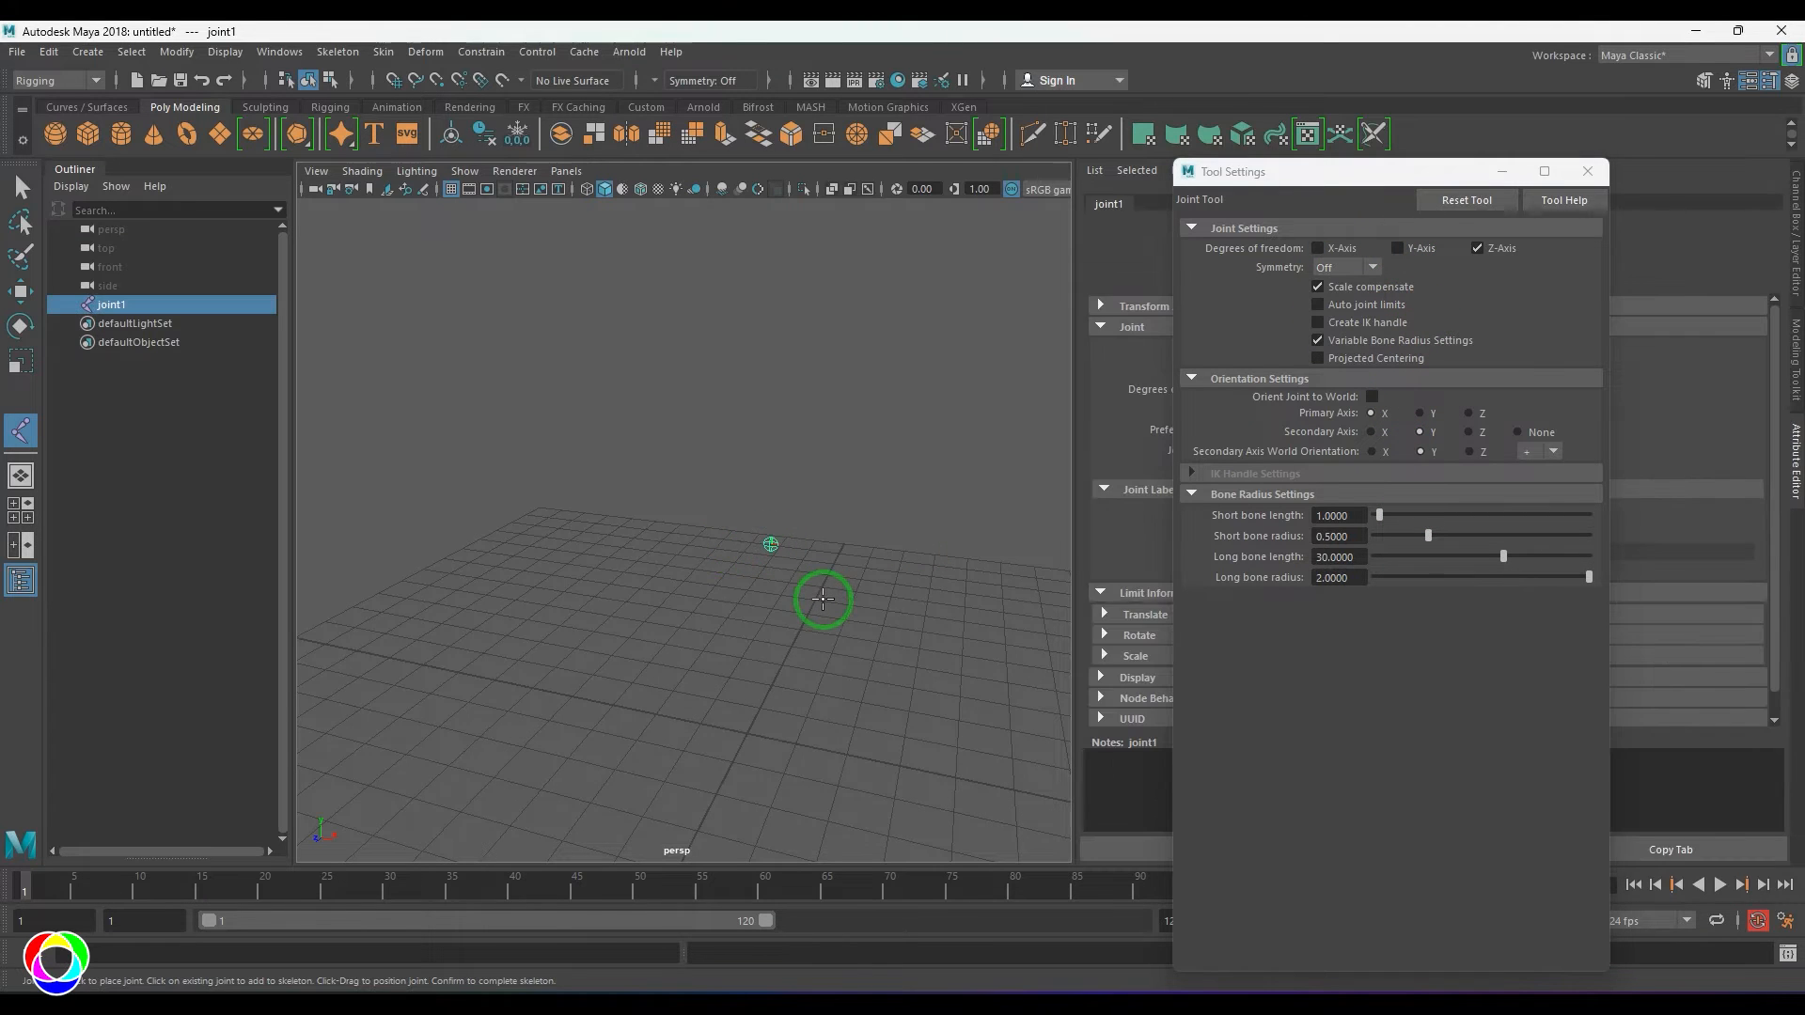
{"action": "key", "text": "ctrl+z"}
- Create a bent chain of three joints in the side view, from above the grid centre down to the origin
{"action": "key", "text": "space"}
{"action": "left_click", "coordinate": [778, 563]}
{"action": "left_click_drag", "start_coordinate": [748, 550], "coordinate": [886, 555]}
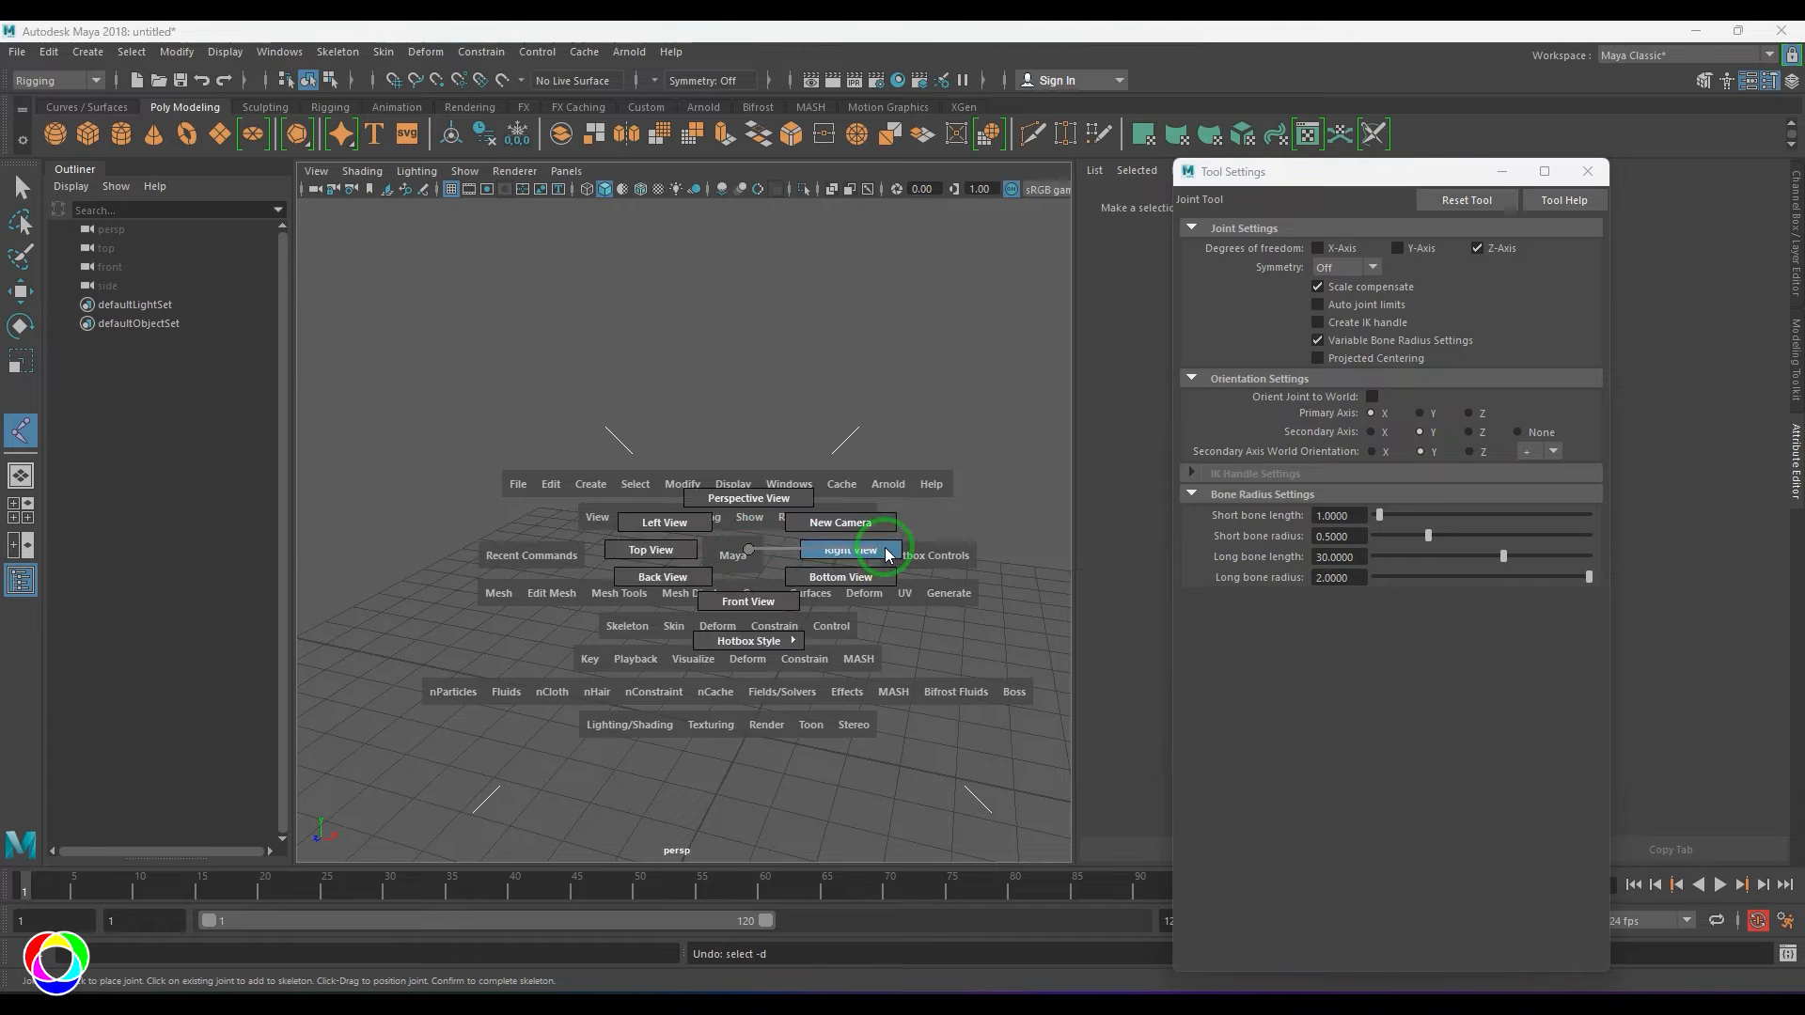
{"action": "left_click", "coordinate": [682, 234]}
{"action": "left_click", "coordinate": [620, 373]}
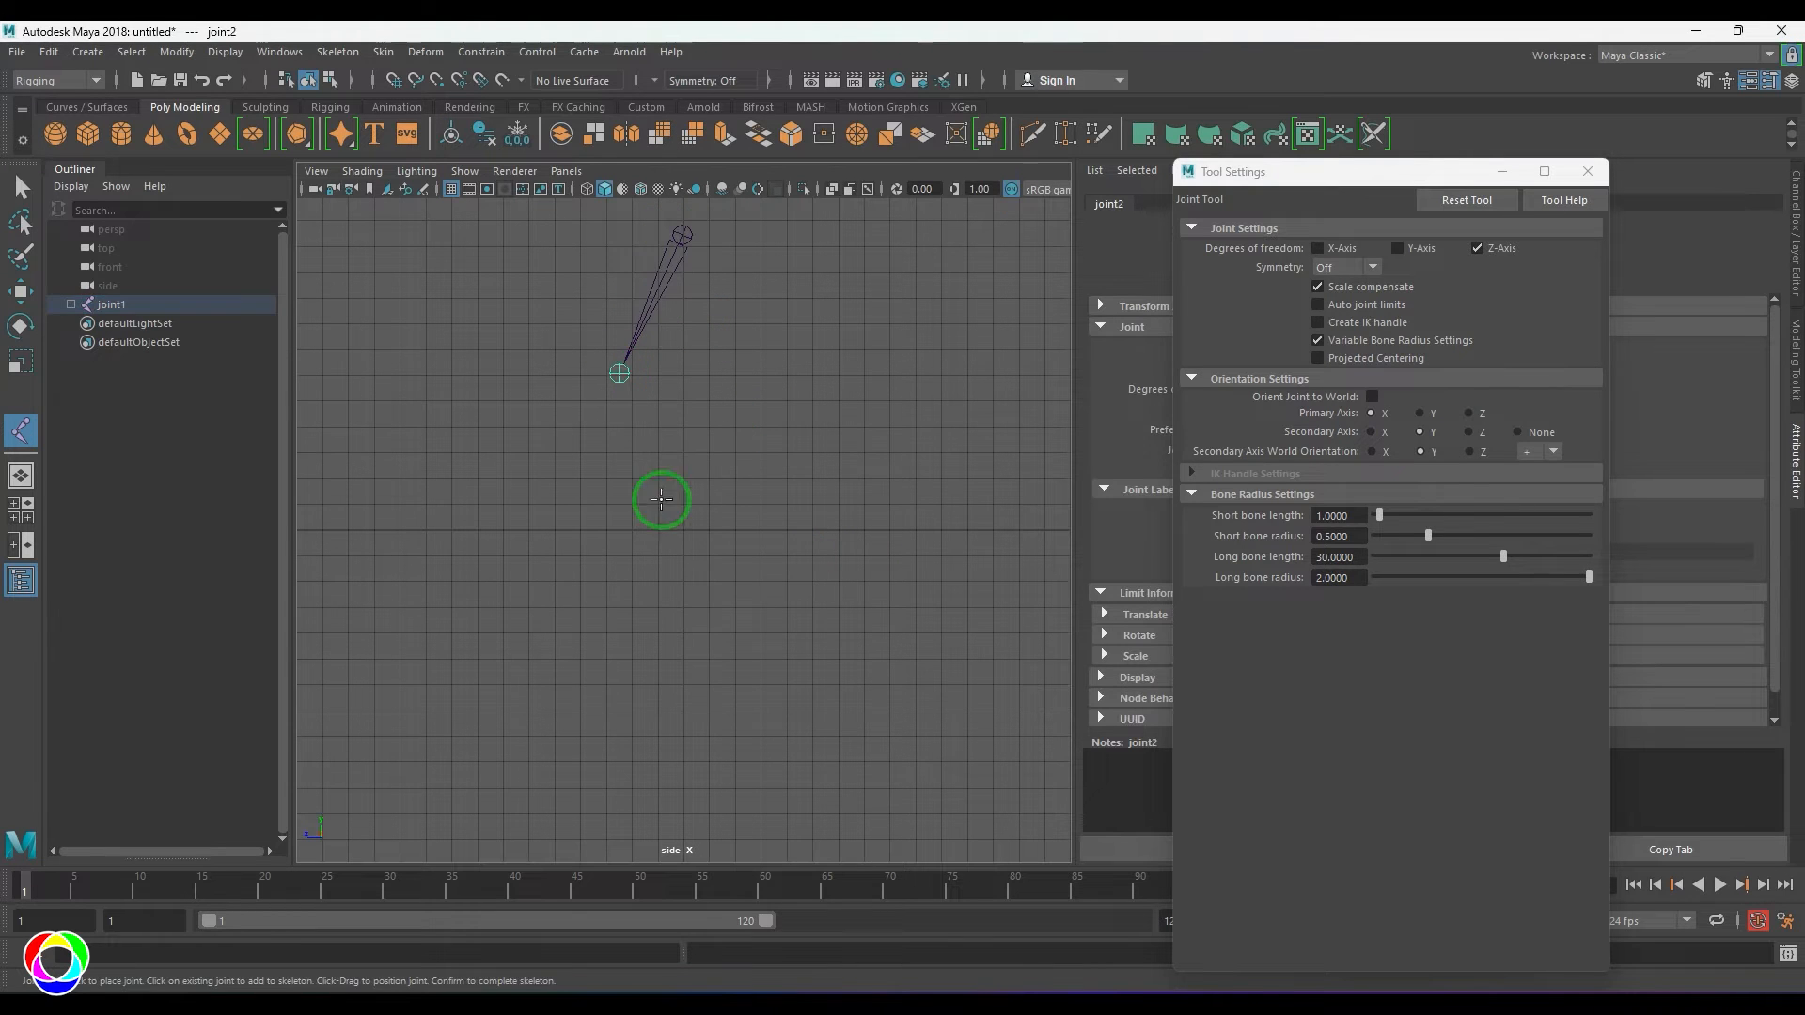
{"action": "left_click", "coordinate": [685, 525]}
{"action": "key", "text": "e"}
- In the perspective view, select joint2, try rotating it on its rotation rings, and close the tool settings
{"action": "key", "text": "space"}
{"action": "left_click_drag", "start_coordinate": [742, 452], "coordinate": [737, 364]}
{"action": "left_click", "coordinate": [587, 565]}
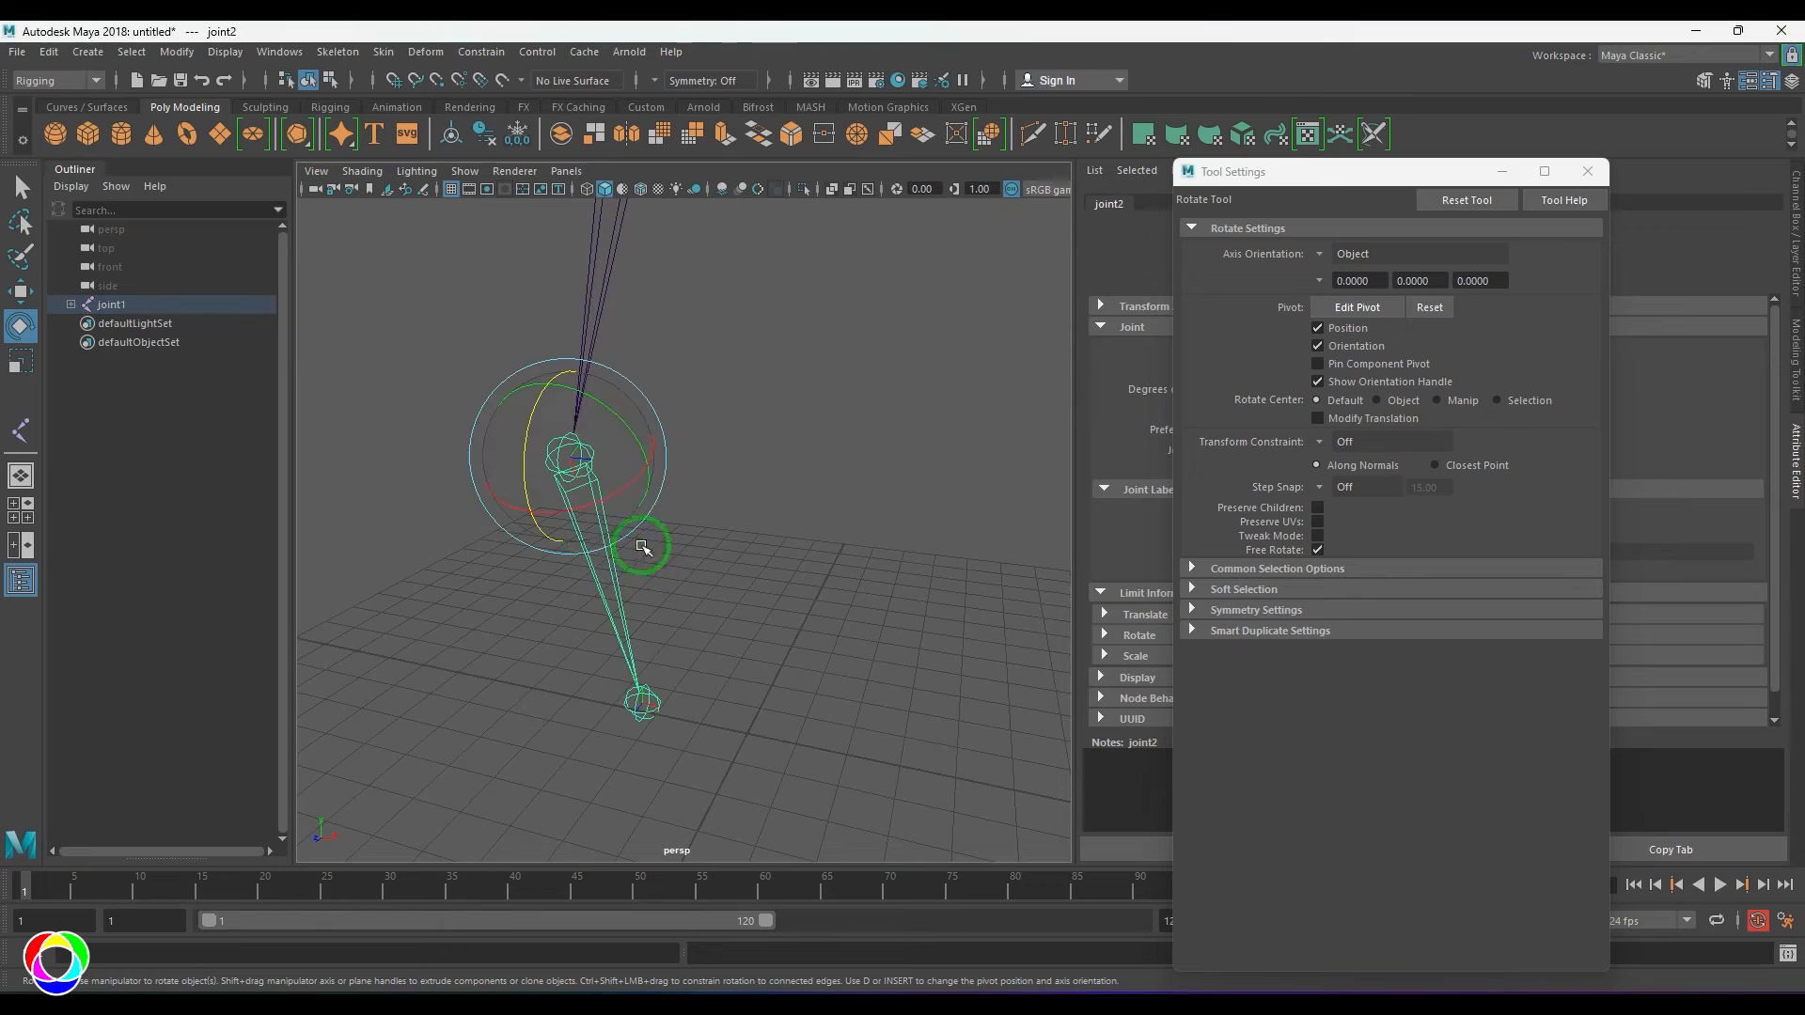
{"action": "left_click_drag", "start_coordinate": [528, 447], "coordinate": [559, 402]}
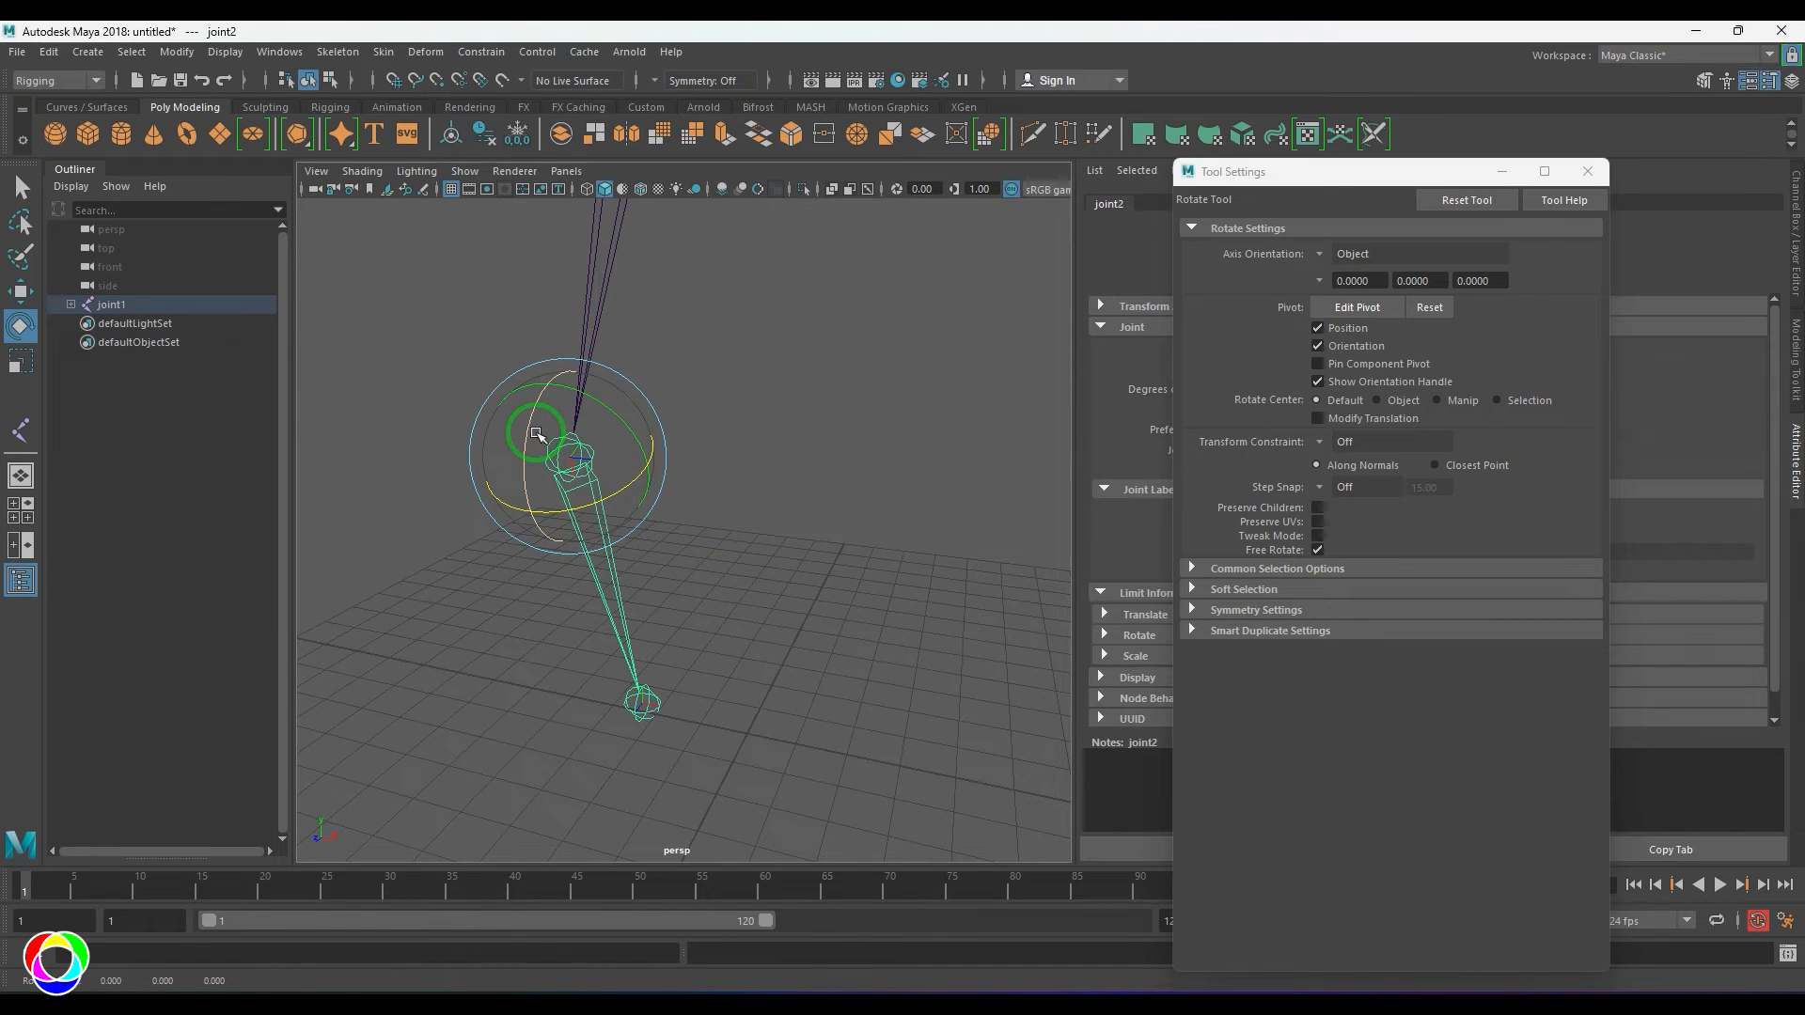
{"action": "left_click", "coordinate": [1509, 211]}
{"action": "left_click", "coordinate": [1582, 176]}
- Select joint1, try rotating it about its Z axis and on its other rings, and undo the rotations
{"action": "left_click", "coordinate": [798, 404]}
{"action": "left_click_drag", "start_coordinate": [576, 314], "coordinate": [778, 386]}
{"action": "mouse_move", "coordinate": [619, 303]}
{"action": "left_mouse_down"}
{"action": "mouse_move", "coordinate": [622, 394]}
{"action": "mouse_move", "coordinate": [613, 319]}
{"action": "left_mouse_up"}
{"action": "left_click_drag", "start_coordinate": [861, 478], "coordinate": [602, 481], "text": "alt"}
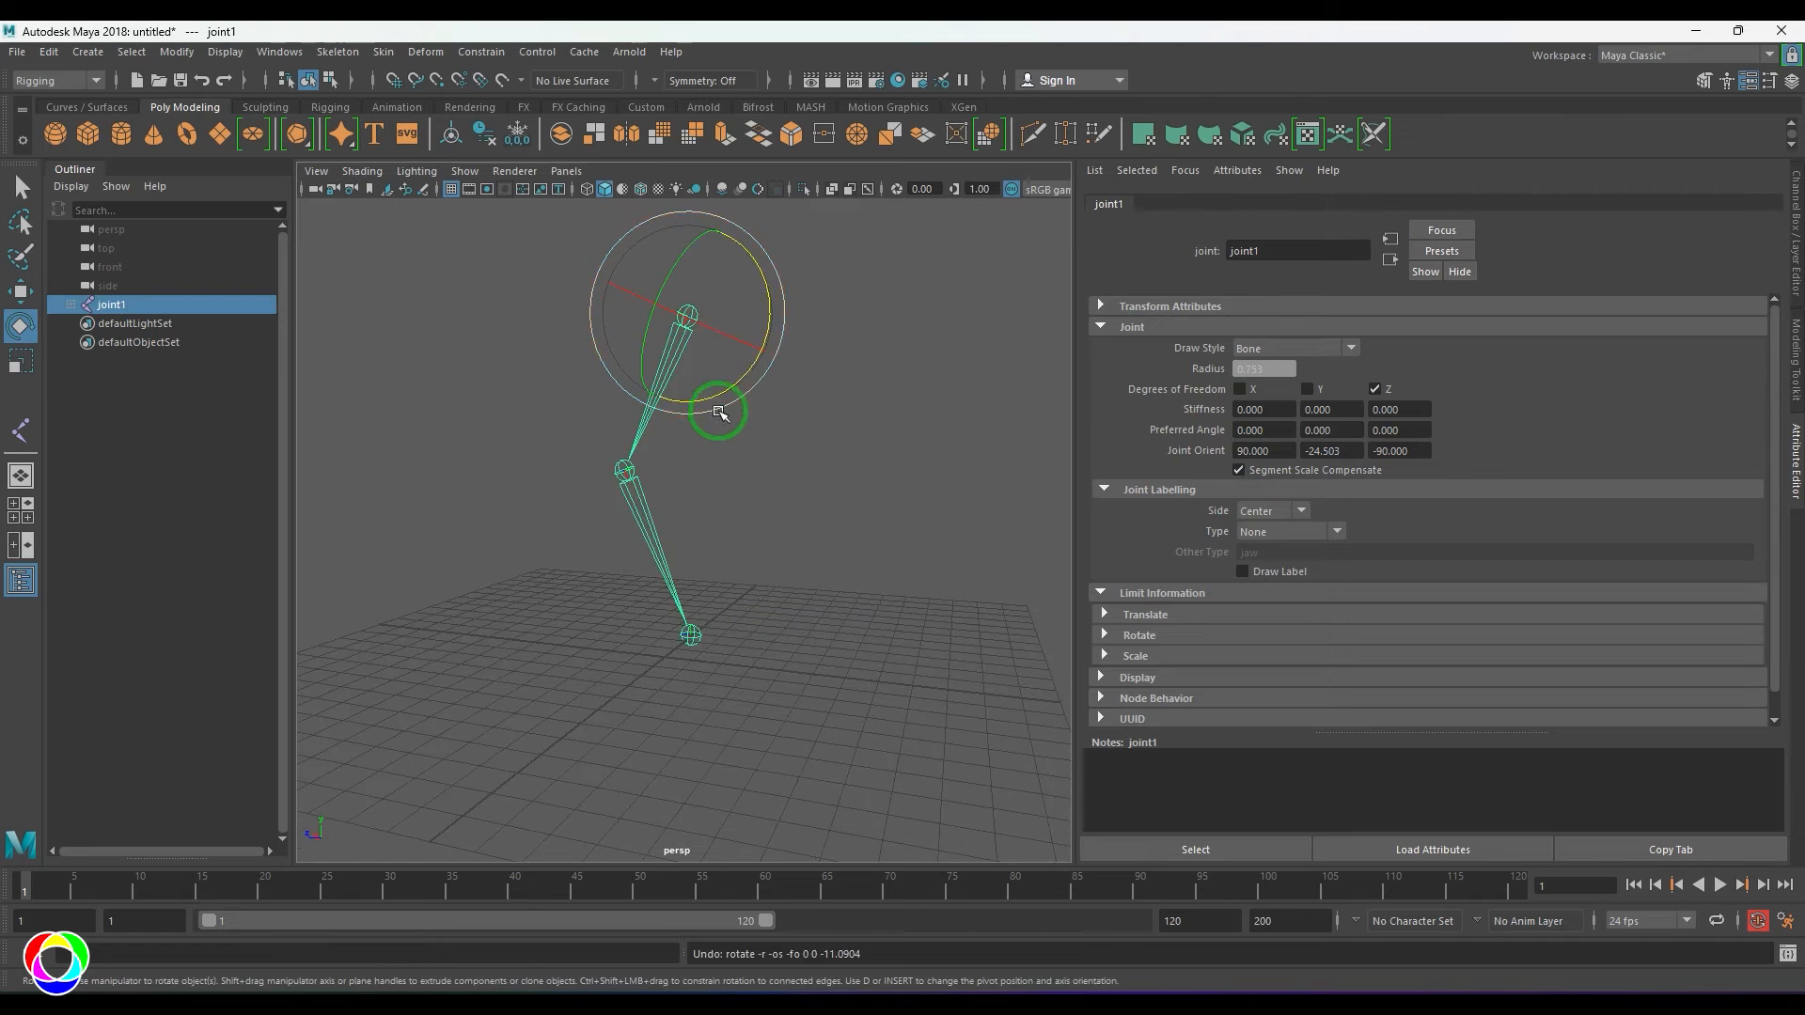
{"action": "left_click_drag", "start_coordinate": [717, 407], "coordinate": [790, 324]}
{"action": "key", "text": "ctrl+z"}
- Select joint2, try rotating it about its Z axis, undo it, and test its other rotation rings
{"action": "left_click_drag", "start_coordinate": [738, 489], "coordinate": [649, 550]}
{"action": "left_click_drag", "start_coordinate": [703, 490], "coordinate": [707, 383]}
{"action": "key", "text": "ctrl+z"}
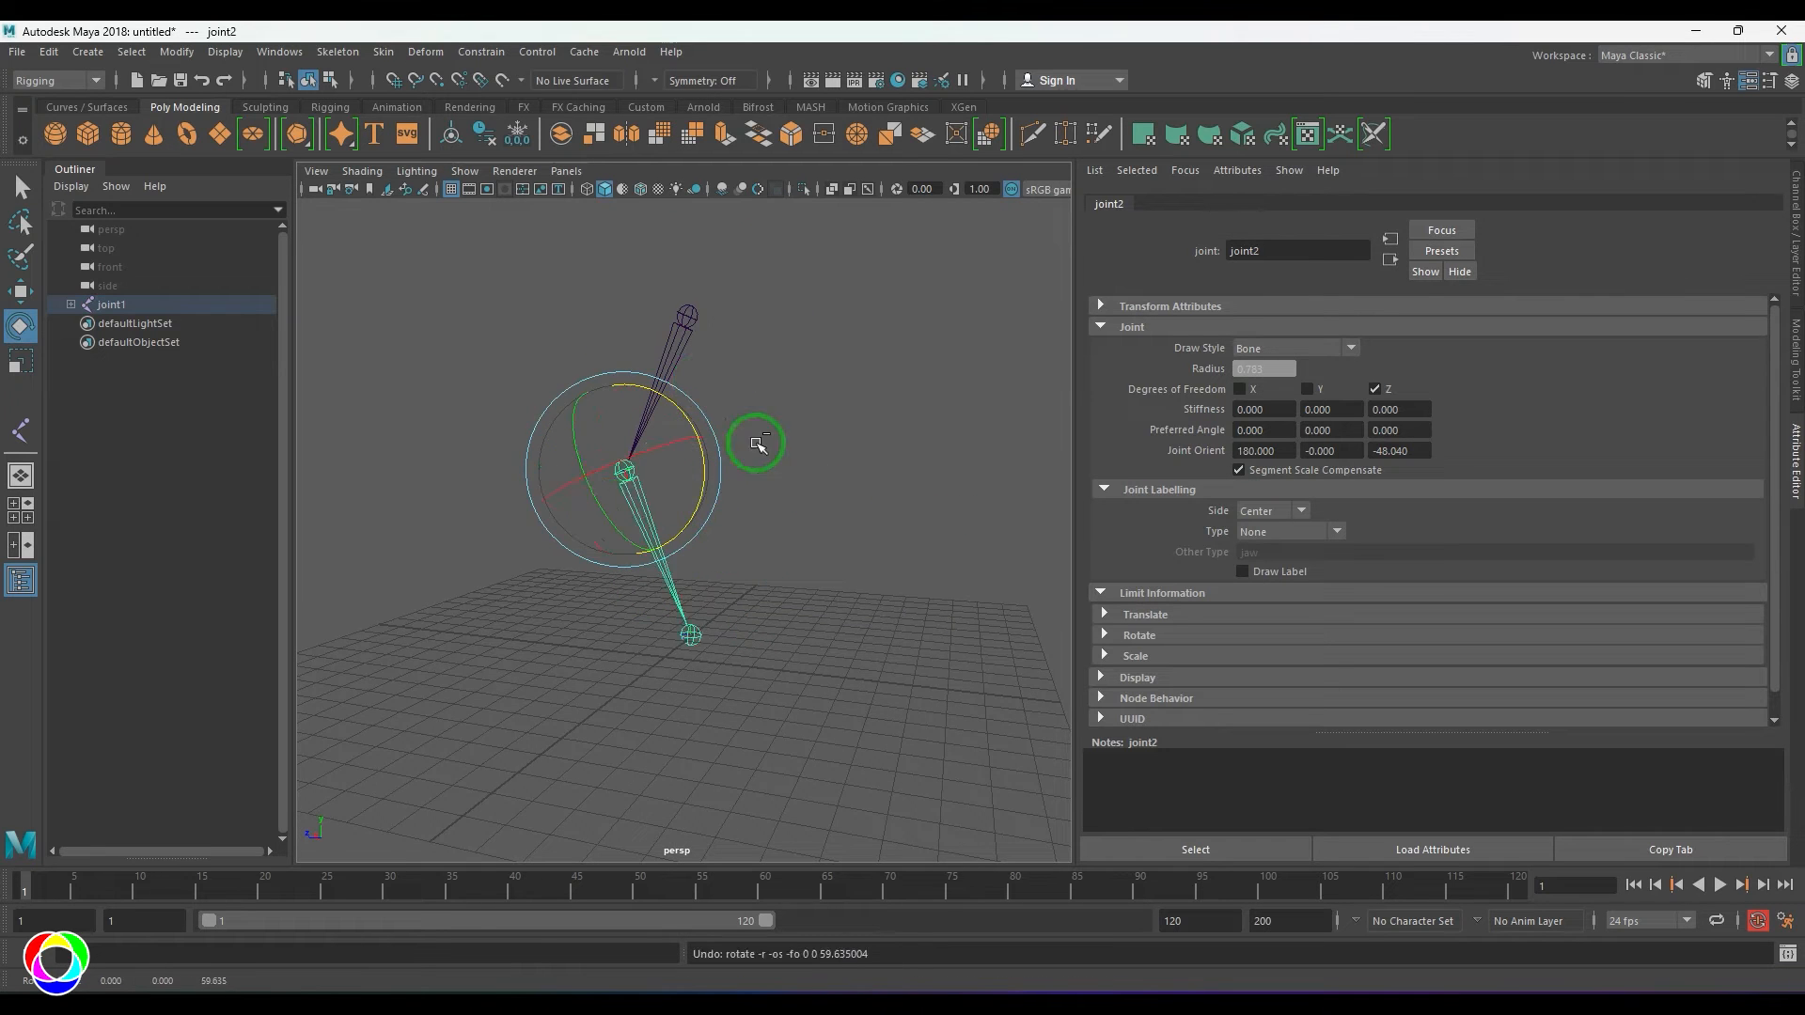
{"action": "left_click_drag", "start_coordinate": [753, 443], "coordinate": [663, 427], "text": "alt"}
{"action": "left_click_drag", "start_coordinate": [611, 518], "coordinate": [592, 471]}
{"action": "left_click_drag", "start_coordinate": [756, 536], "coordinate": [696, 528], "text": "alt"}
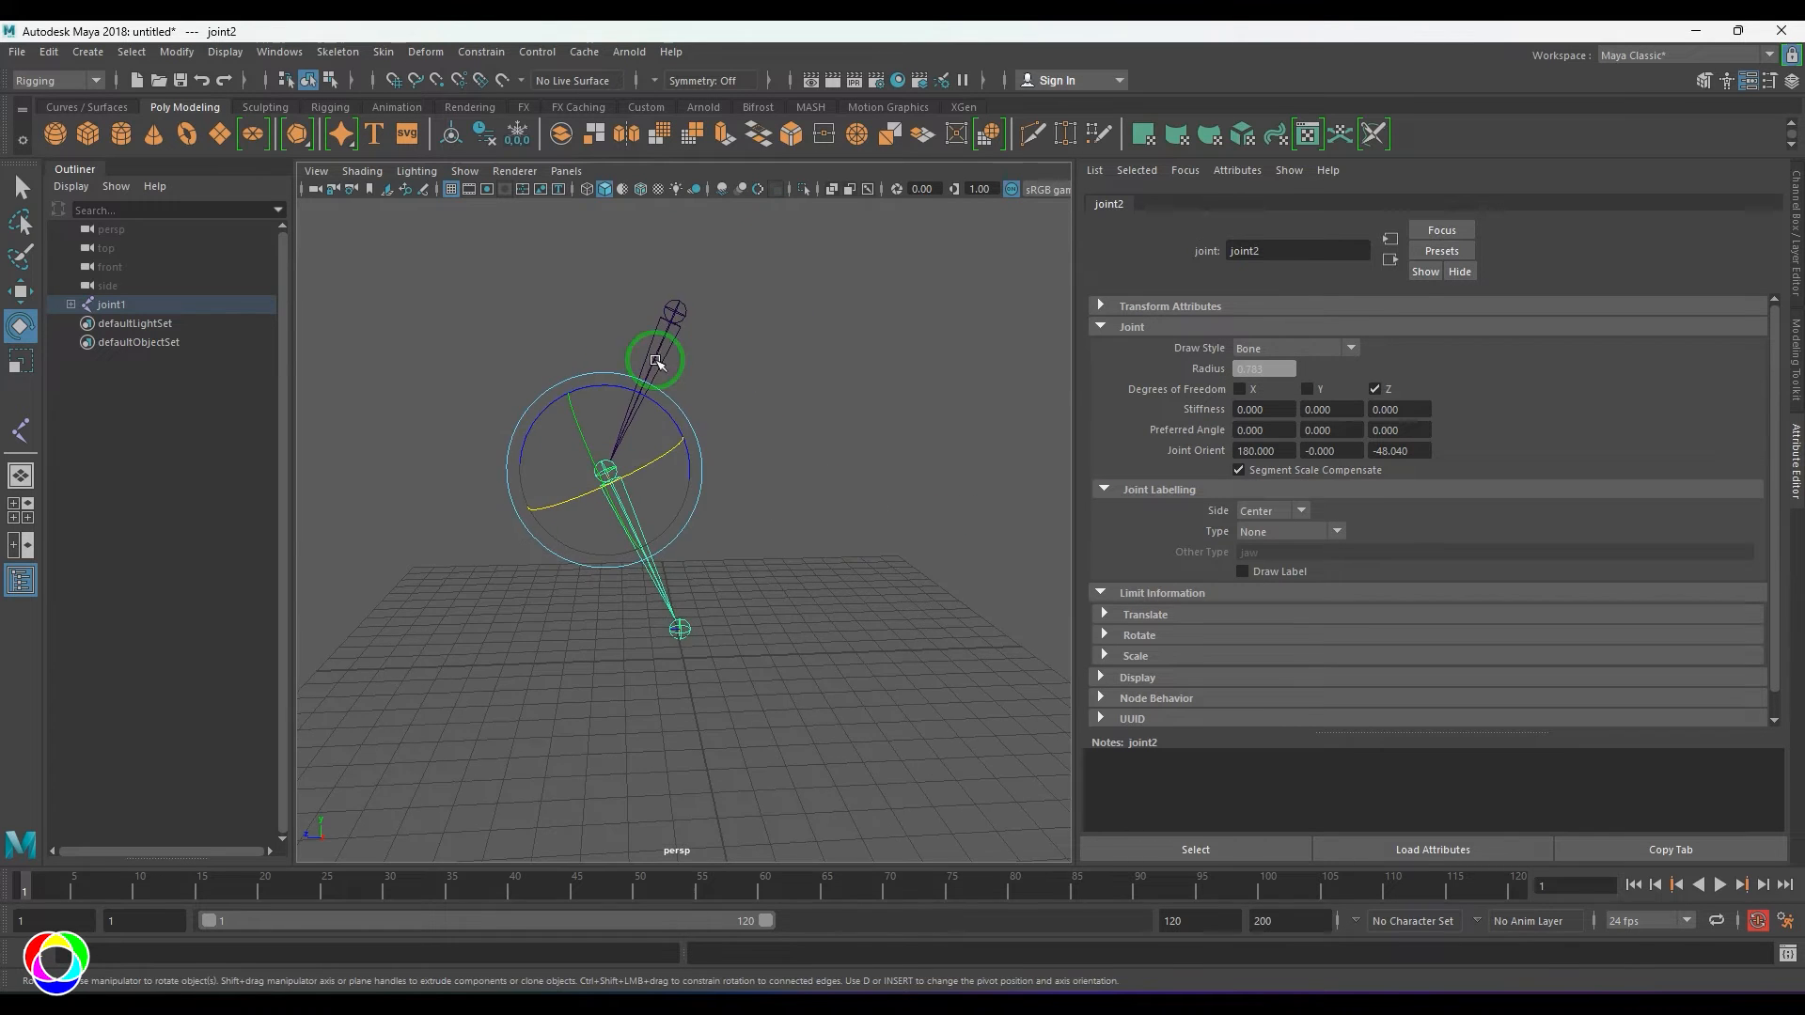
- Delete the chain, and set the Joint tool to all three degrees of freedom with X-Axis symmetry
{"action": "left_click_drag", "start_coordinate": [657, 363], "coordinate": [796, 384]}
{"action": "left_click", "coordinate": [359, 51]}
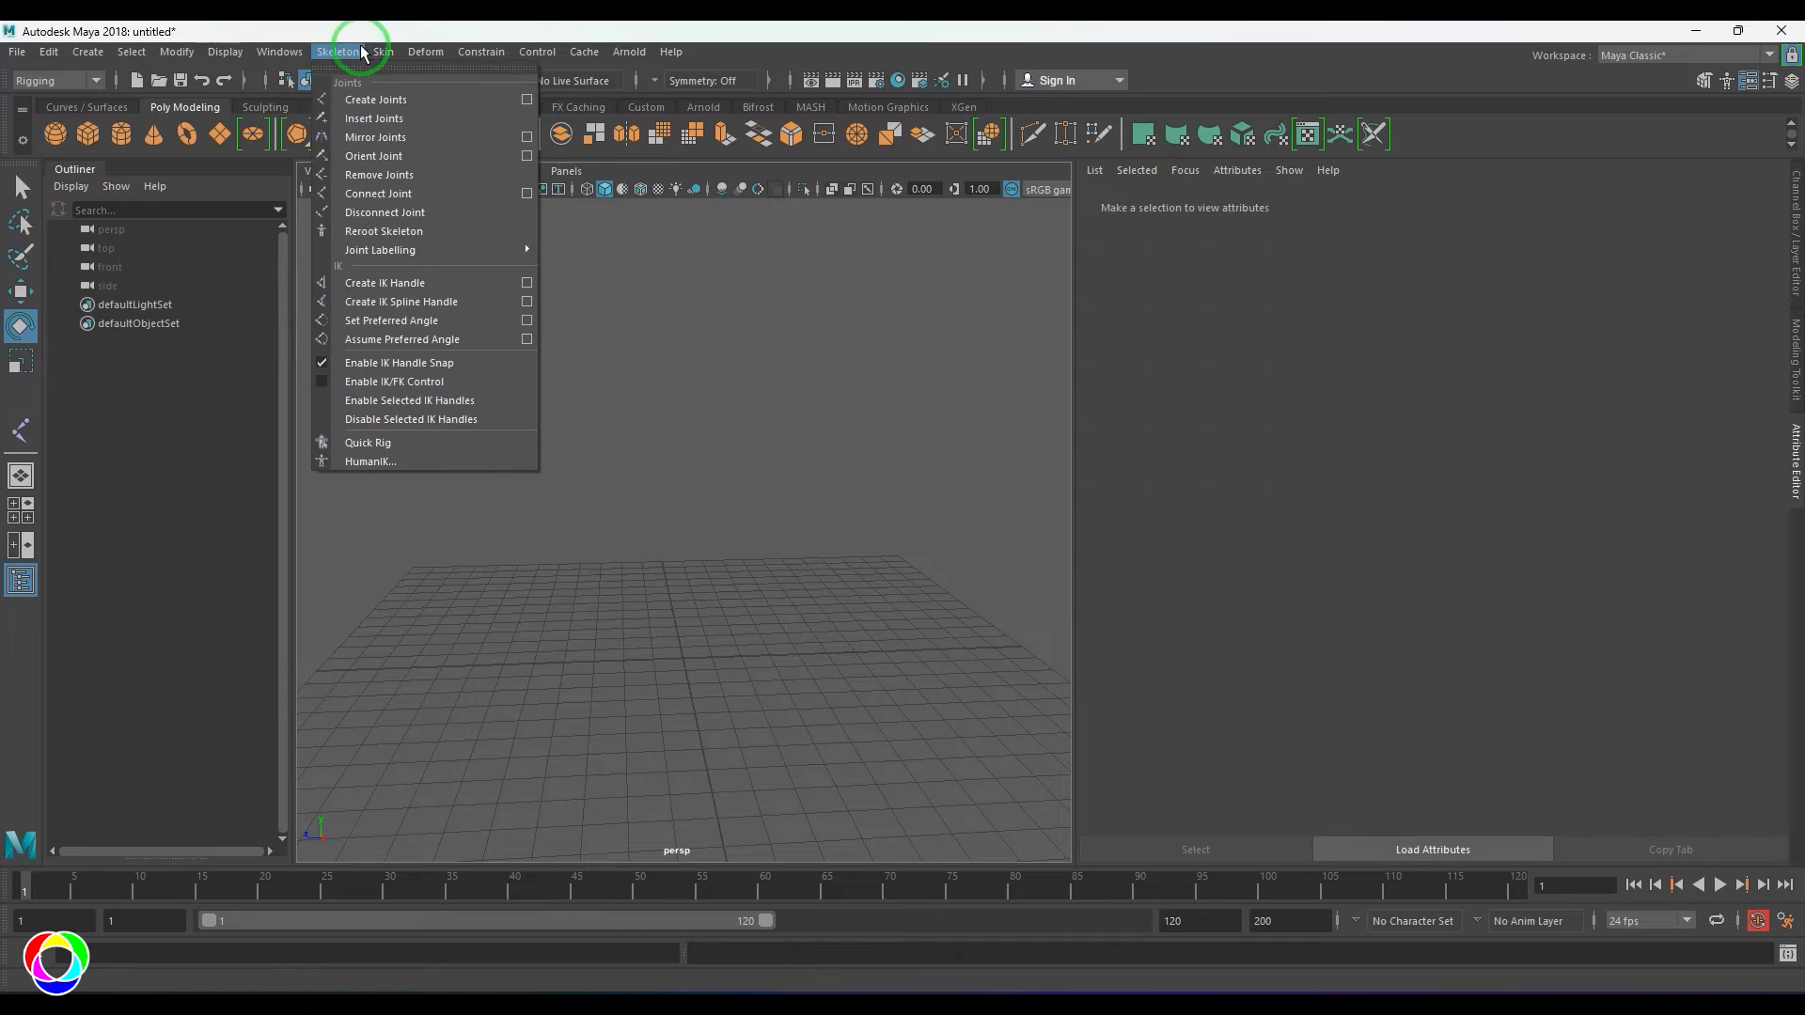
{"action": "left_click", "coordinate": [526, 100]}
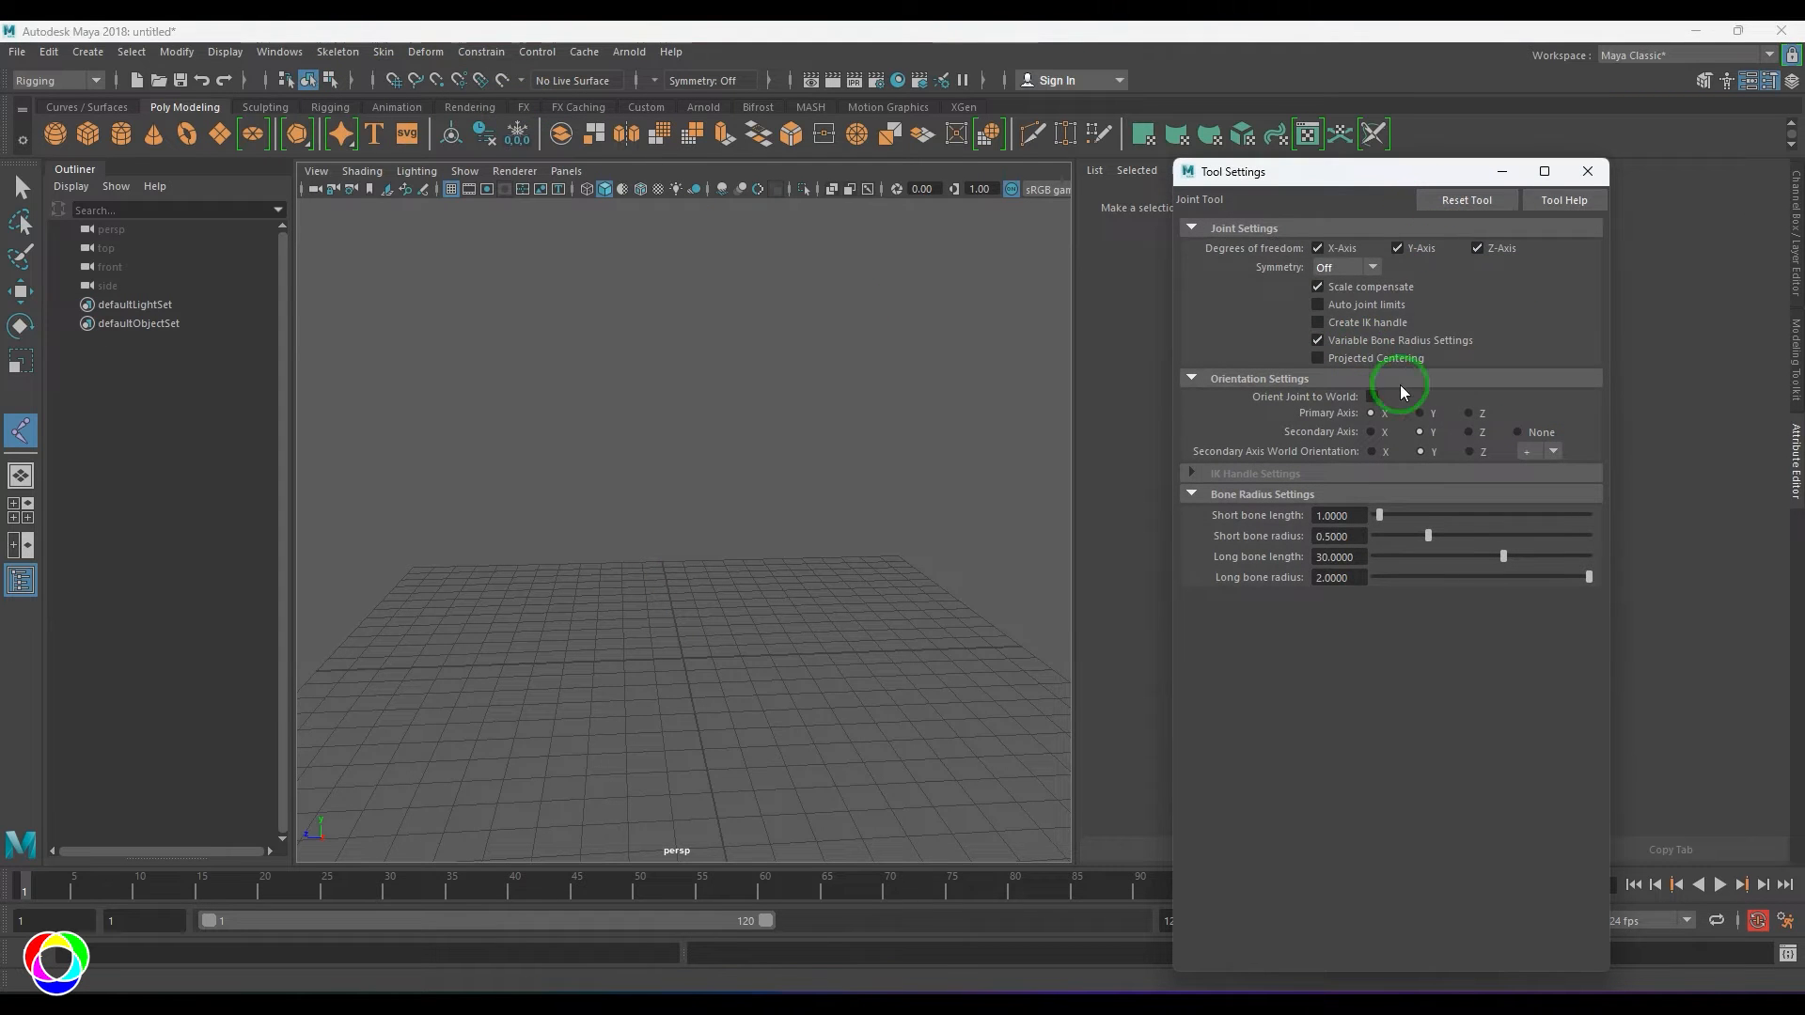
{"action": "left_click", "coordinate": [1344, 267]}
{"action": "left_click", "coordinate": [1340, 300]}
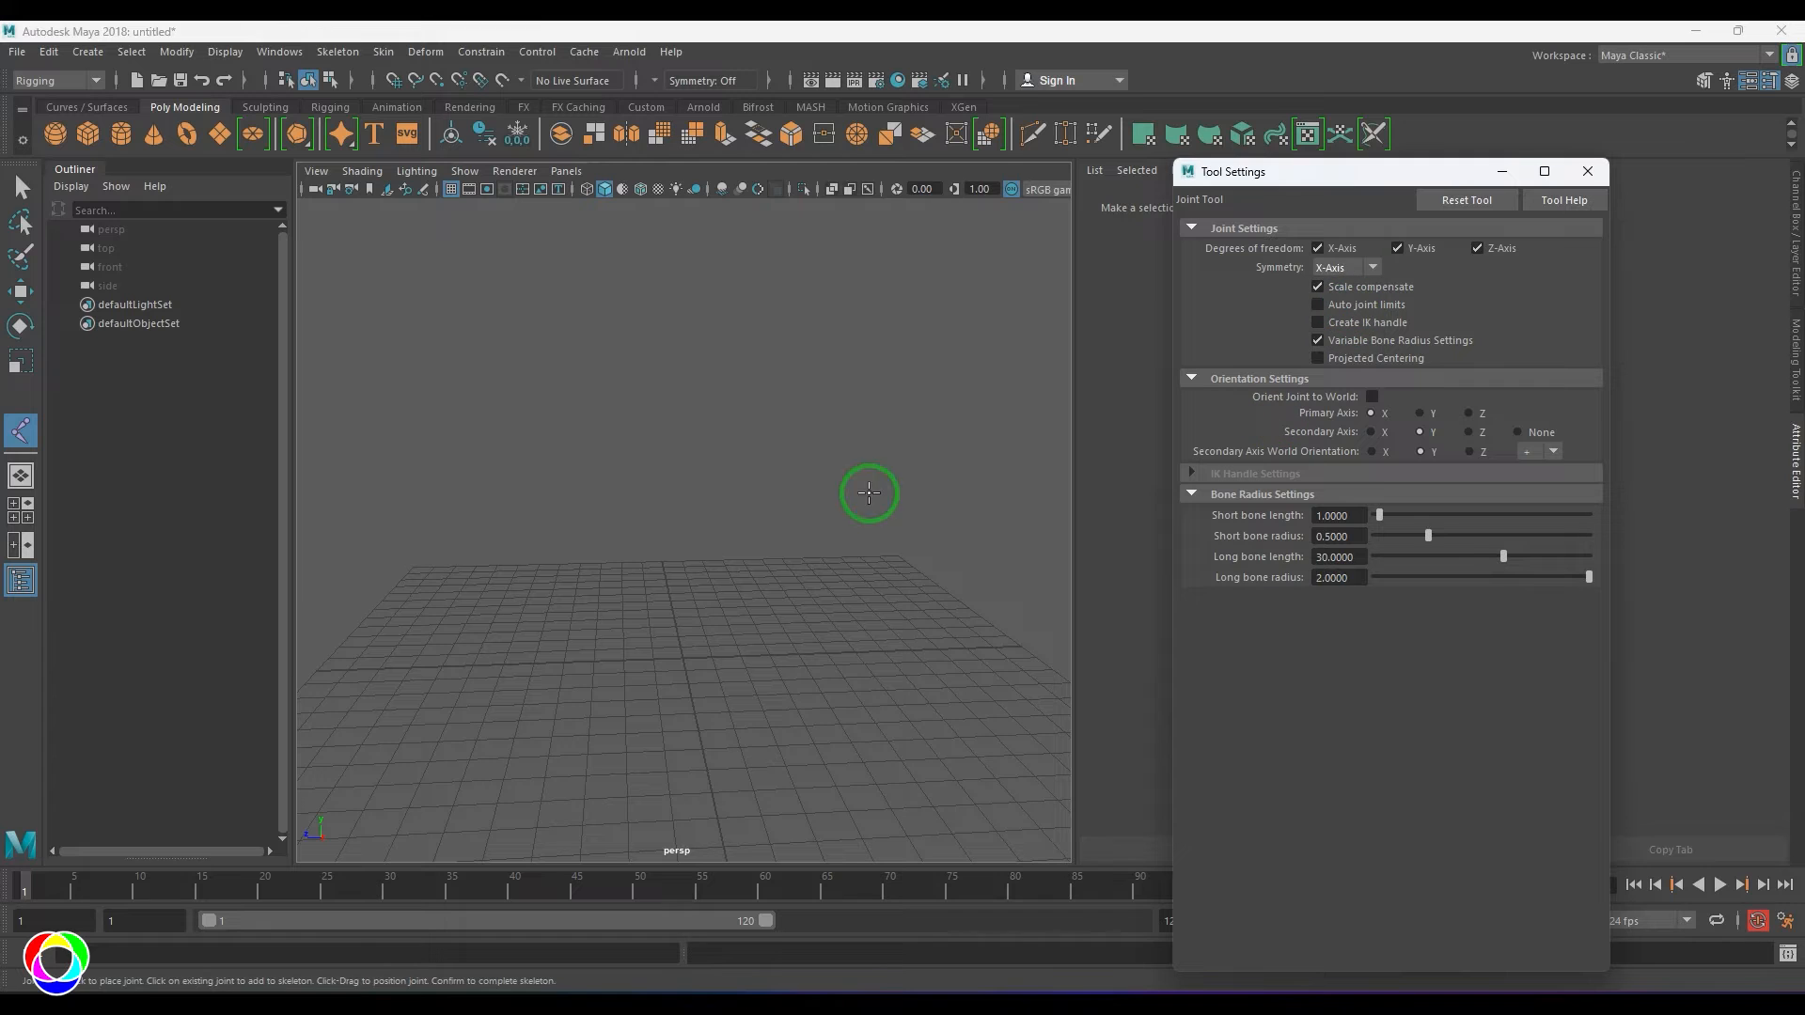
- Draw a zigzag chain of five joints on the positive X side in the front view, mirrored by symmetry
{"action": "scroll", "coordinate": [780, 498], "scroll_direction": "up", "scroll_amount": 1}
{"action": "key", "text": "space"}
{"action": "left_click_drag", "start_coordinate": [770, 481], "coordinate": [782, 520]}
{"action": "scroll", "coordinate": [799, 545], "scroll_direction": "down", "scroll_amount": 3}
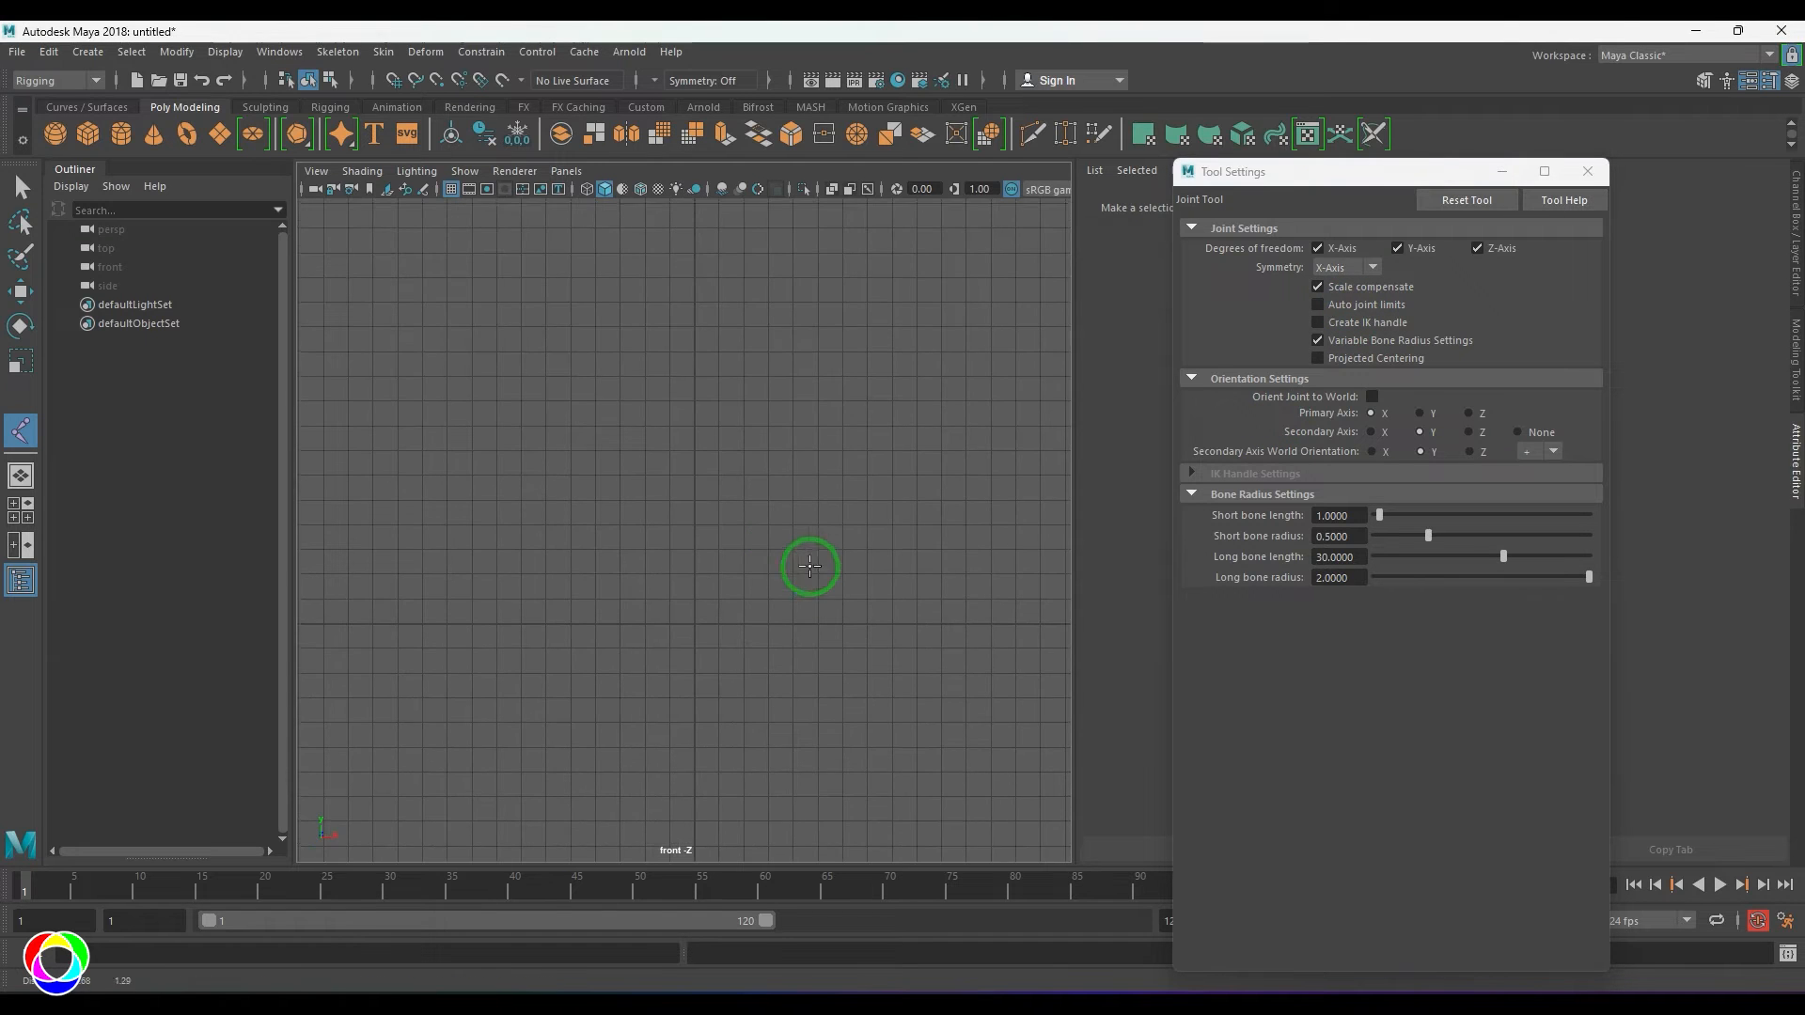
{"action": "left_click", "coordinate": [786, 394]}
{"action": "left_click", "coordinate": [835, 514]}
{"action": "left_click", "coordinate": [827, 633]}
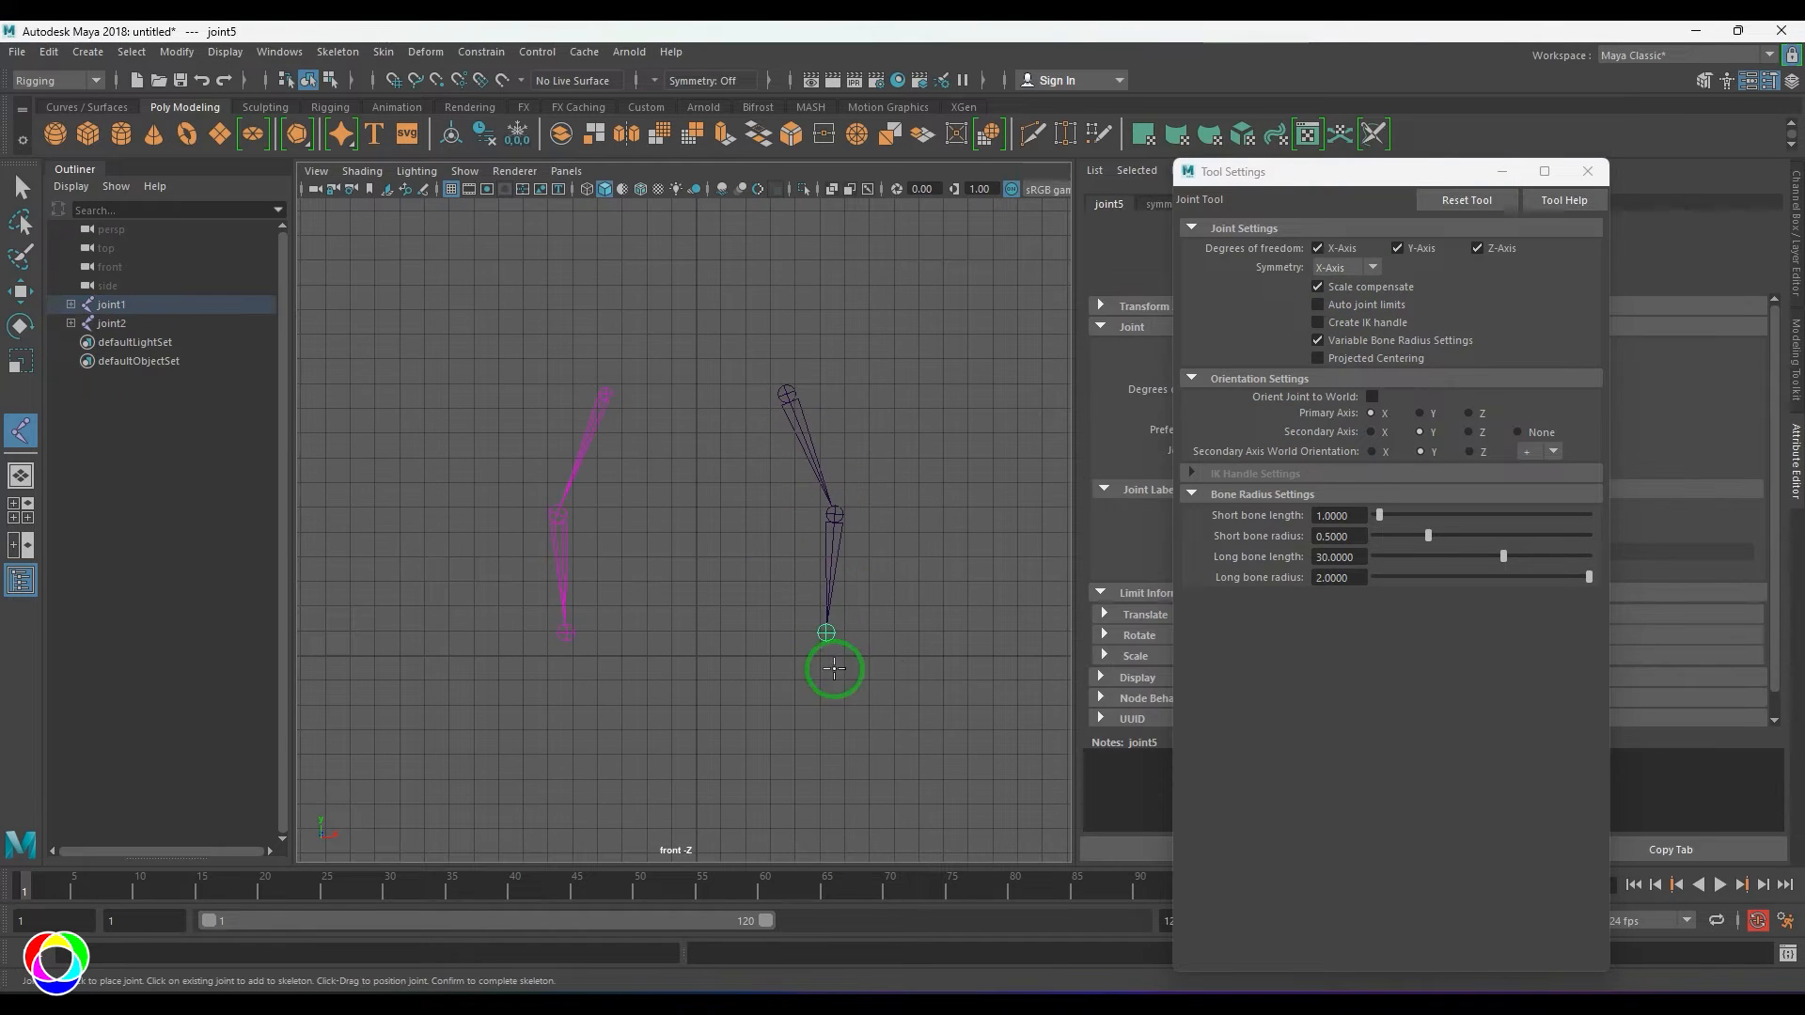
{"action": "left_click", "coordinate": [924, 671]}
{"action": "left_click", "coordinate": [856, 759]}
{"action": "key", "text": "Return"}
{"action": "key", "text": "e"}
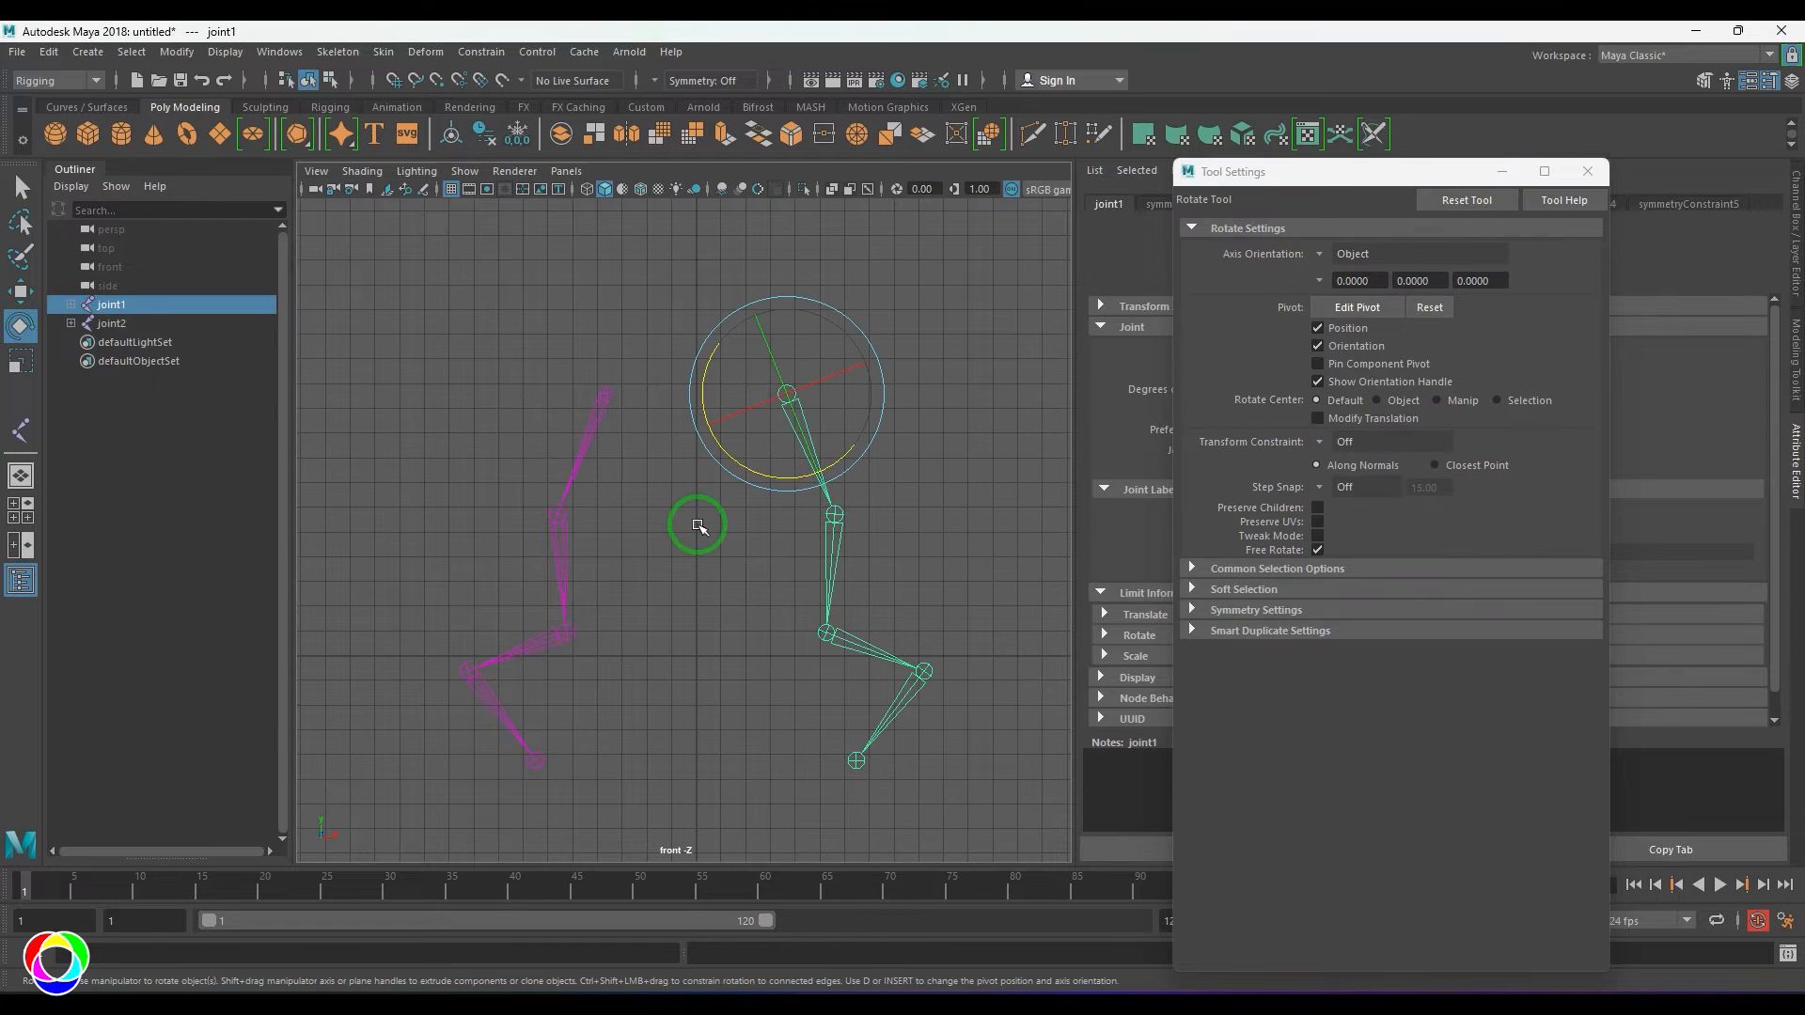
- Open the Joint tool's options and reset them to the defaults
{"action": "left_click", "coordinate": [337, 51]}
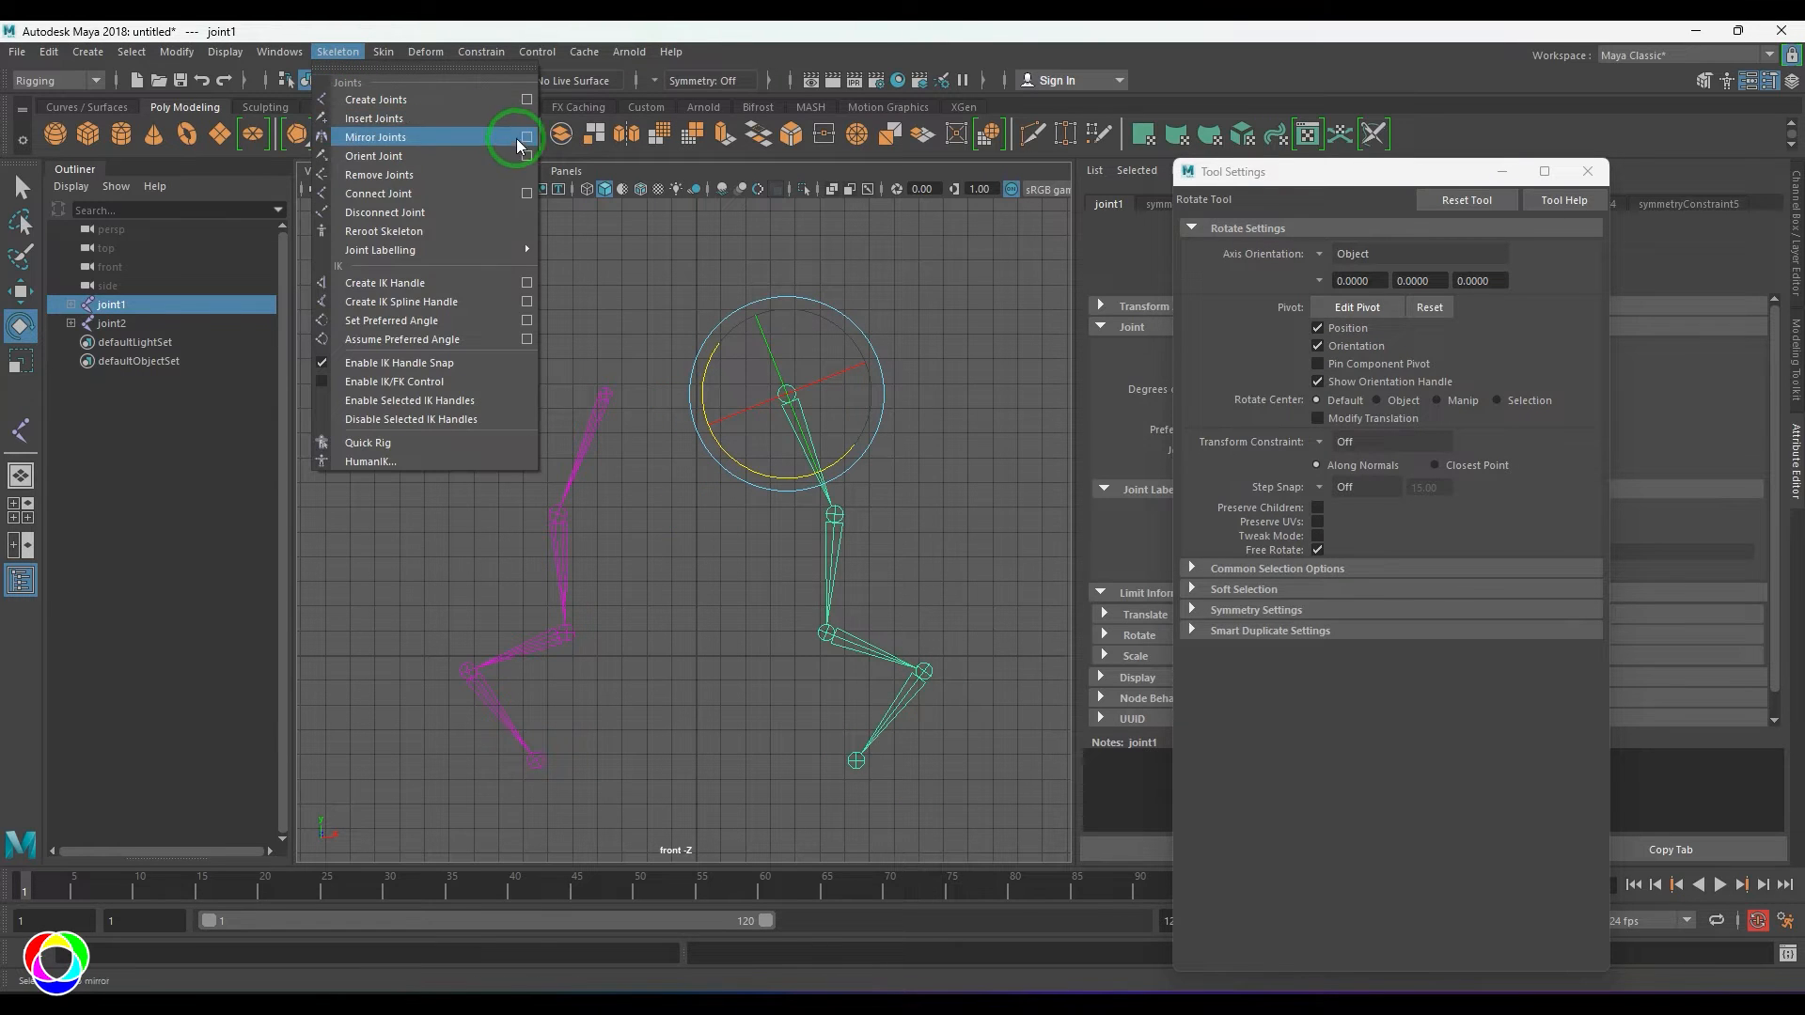
{"action": "left_click", "coordinate": [527, 98]}
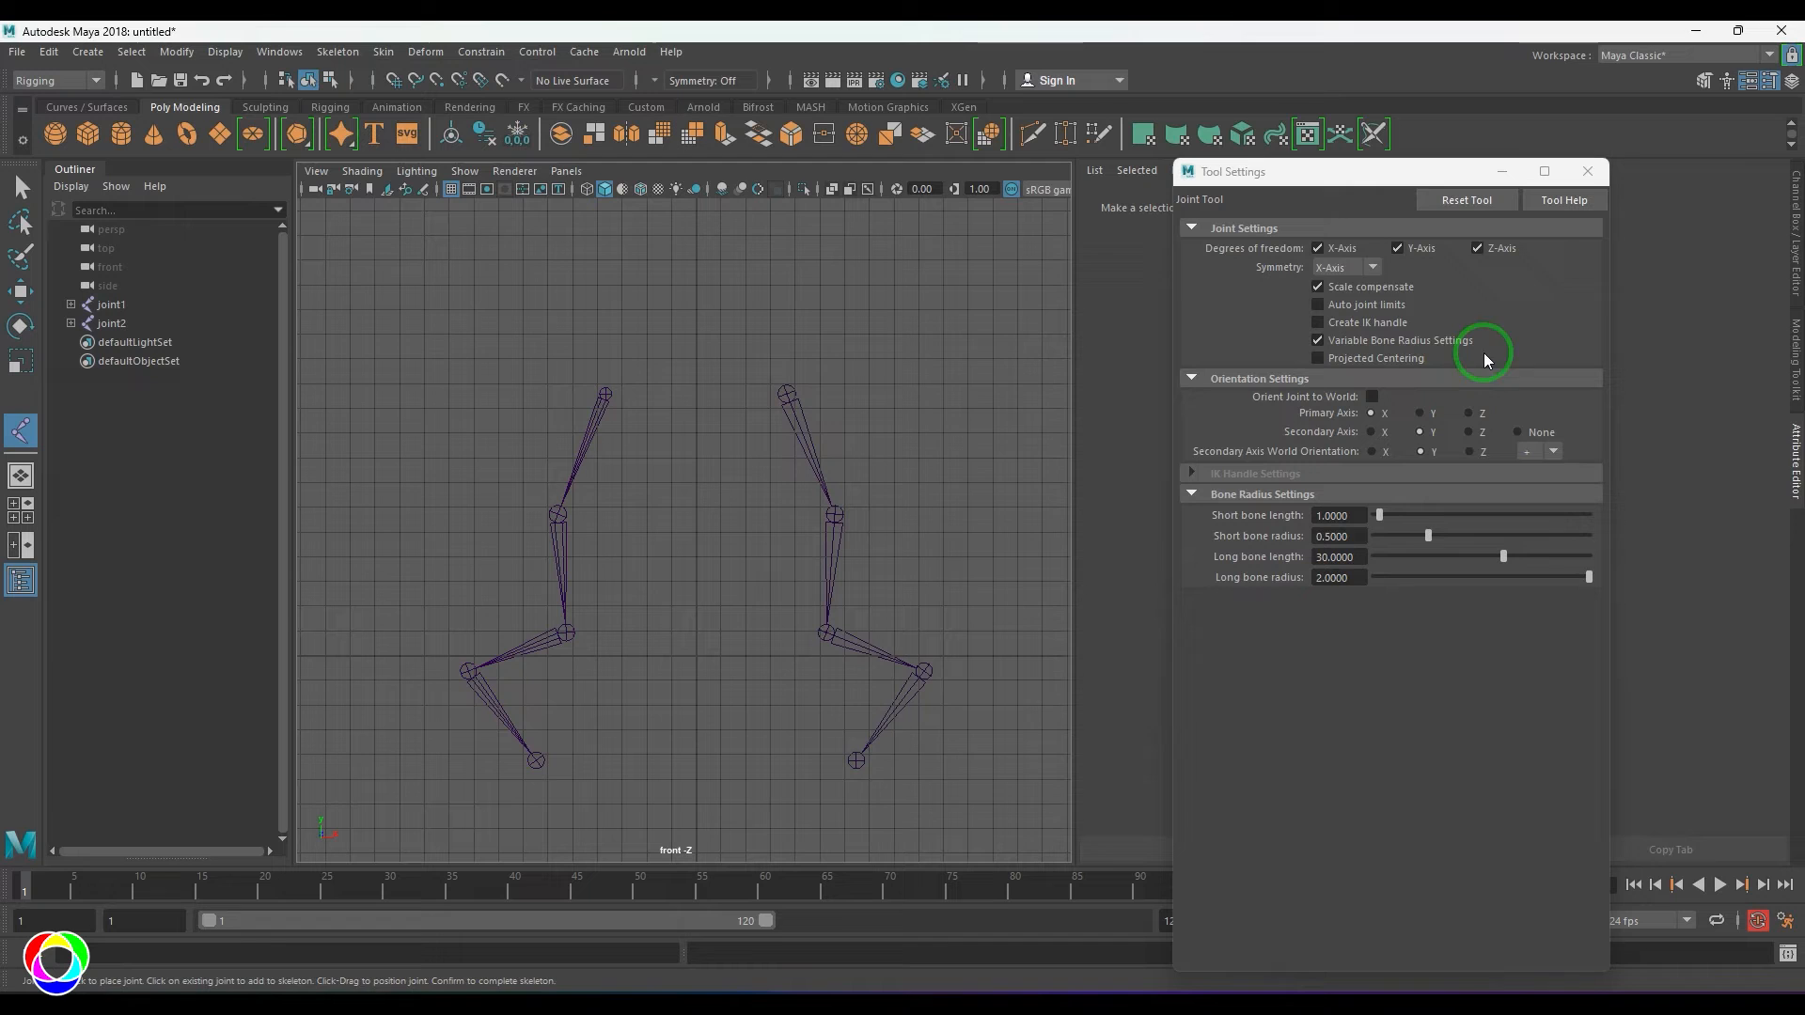
{"action": "left_click", "coordinate": [1464, 216]}
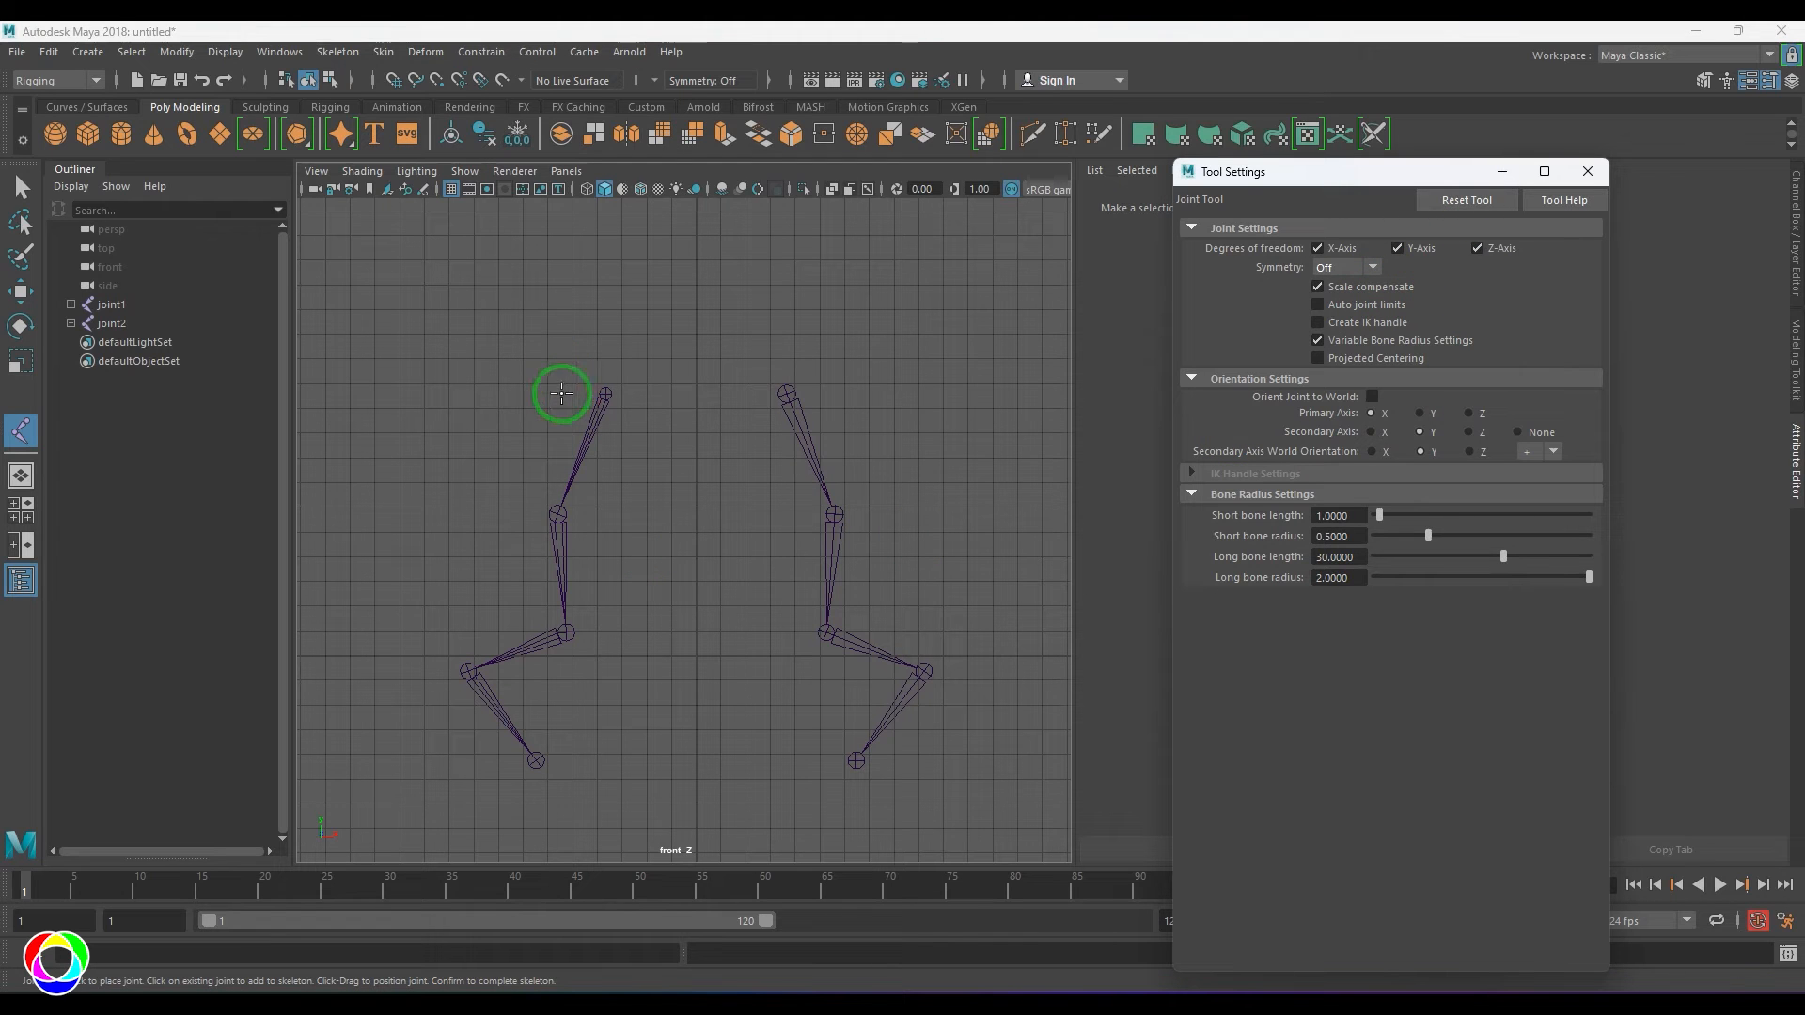
- Delete the mirrored chain on the negative X side and select the remaining chain's root joint
{"action": "left_click", "coordinate": [19, 291]}
{"action": "left_click_drag", "start_coordinate": [547, 395], "coordinate": [640, 467]}
{"action": "key", "text": "Delete"}
{"action": "left_click_drag", "start_coordinate": [743, 418], "coordinate": [889, 453]}
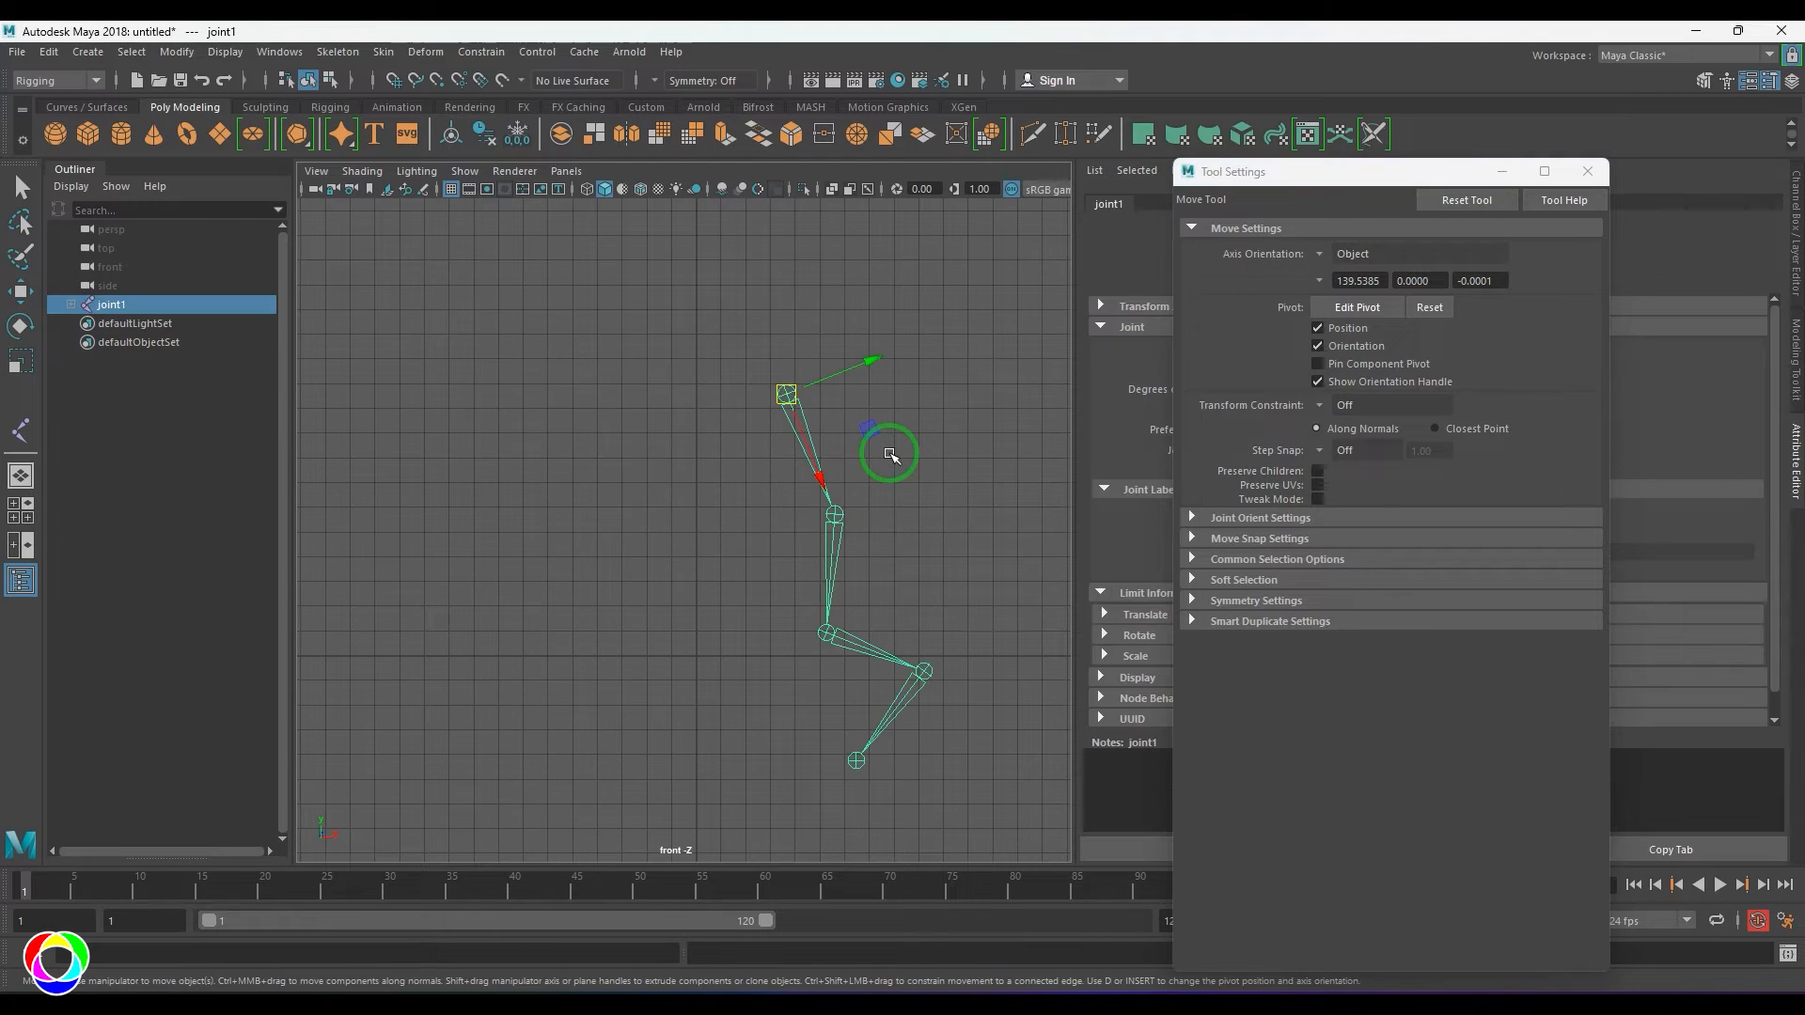
- Create a single joint on the vertical centre line, above the remaining chain's root
{"action": "left_click", "coordinate": [337, 52]}
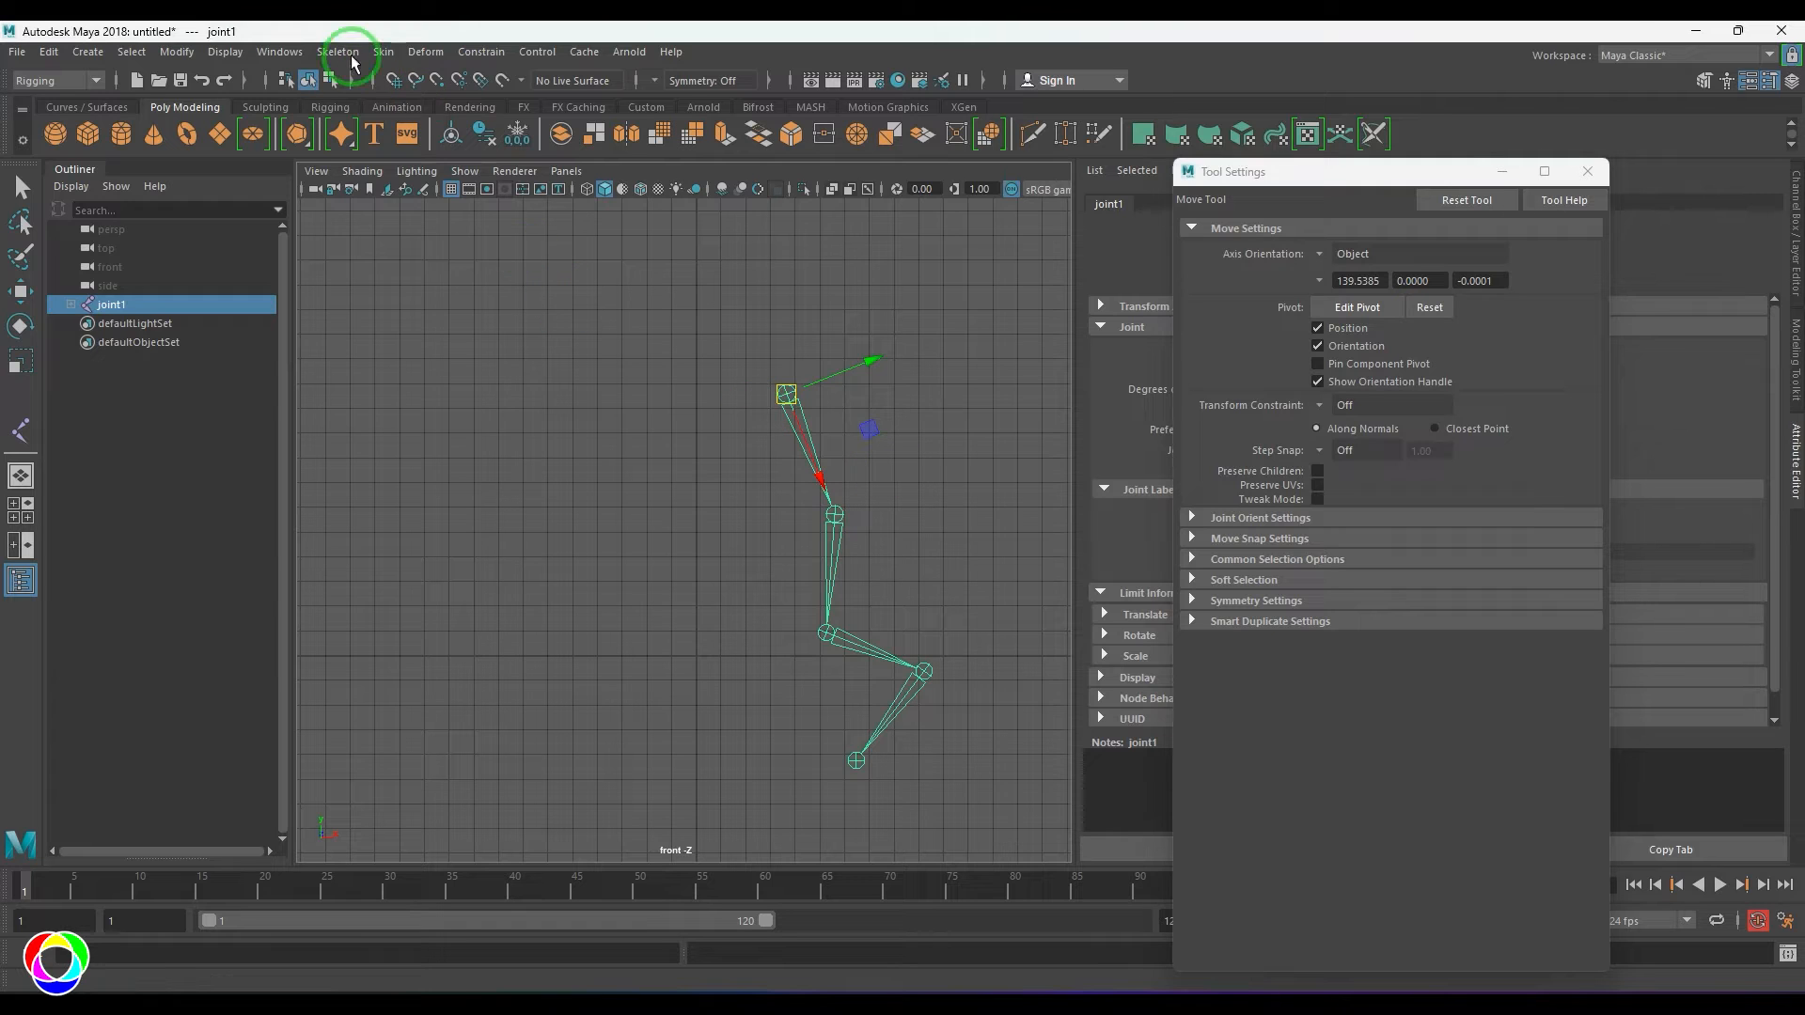
{"action": "left_click", "coordinate": [369, 86]}
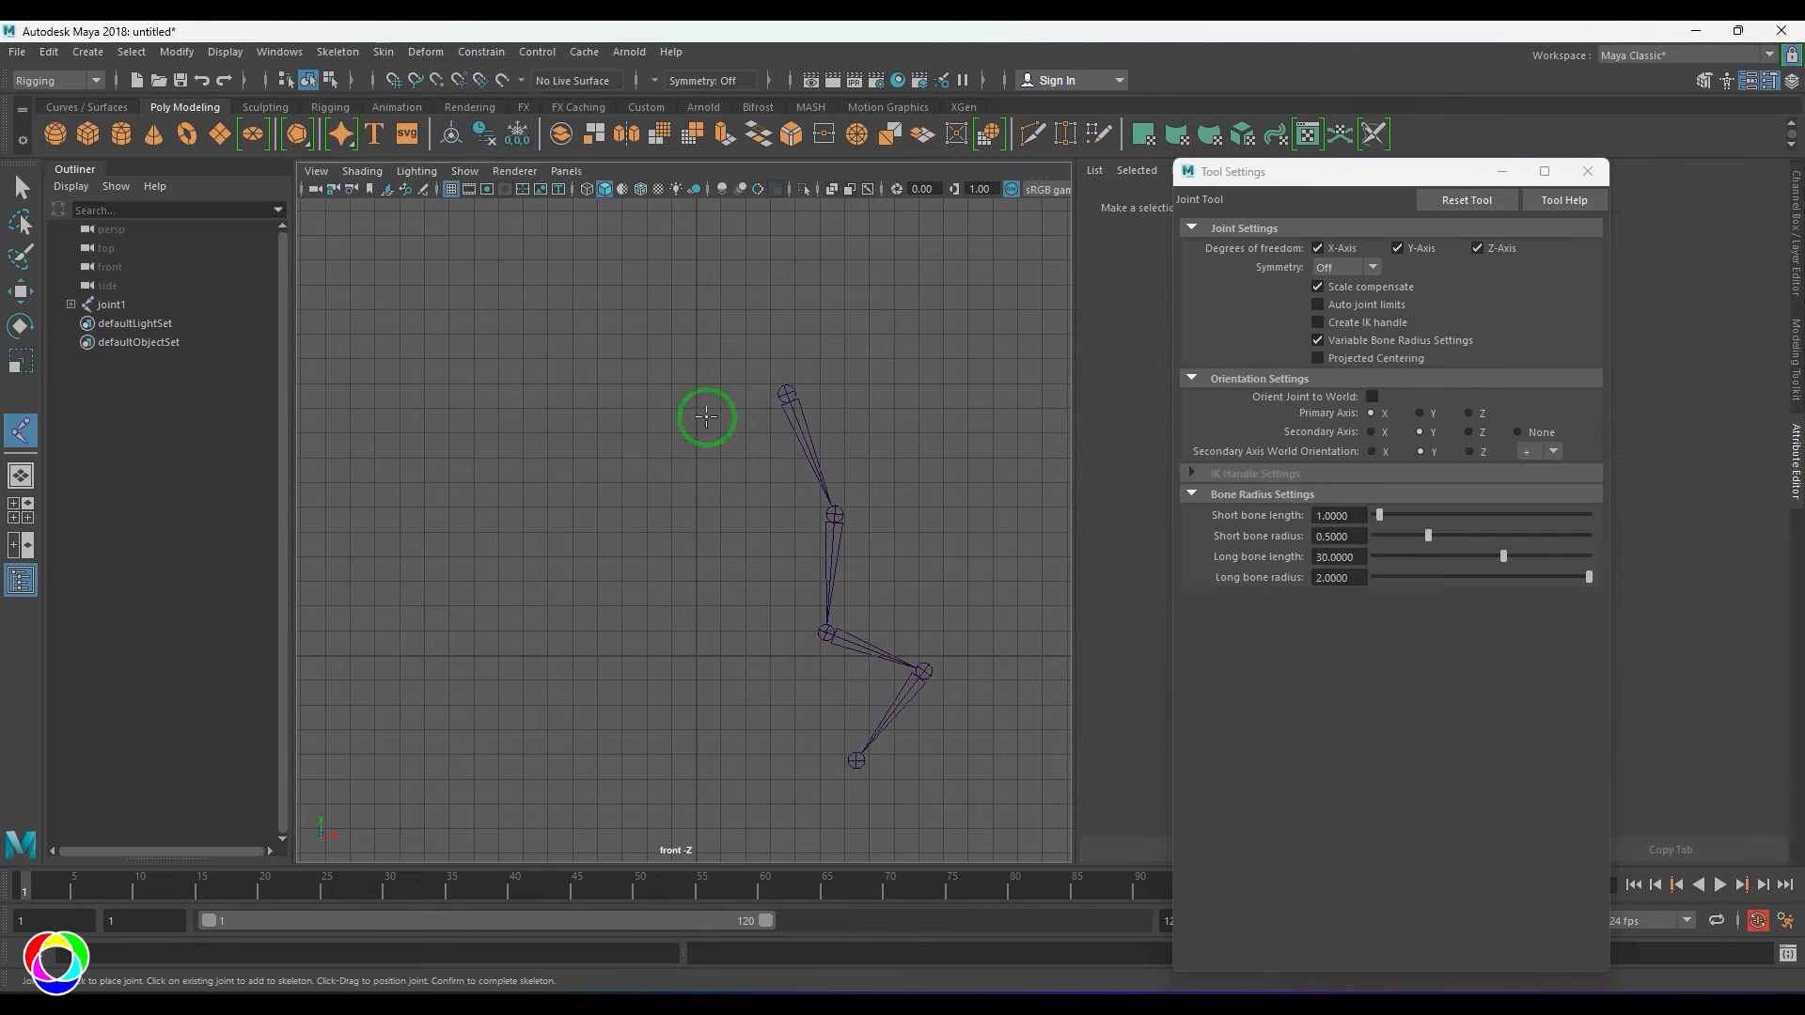
{"action": "left_click", "coordinate": [696, 309]}
{"action": "key", "text": "w"}
- Parent the five-joint chain's root under the single joint on the vertical centre line and clear the selection
{"action": "left_click_drag", "start_coordinate": [832, 389], "coordinate": [755, 435]}
{"action": "left_click", "coordinate": [698, 309], "text": "shift"}
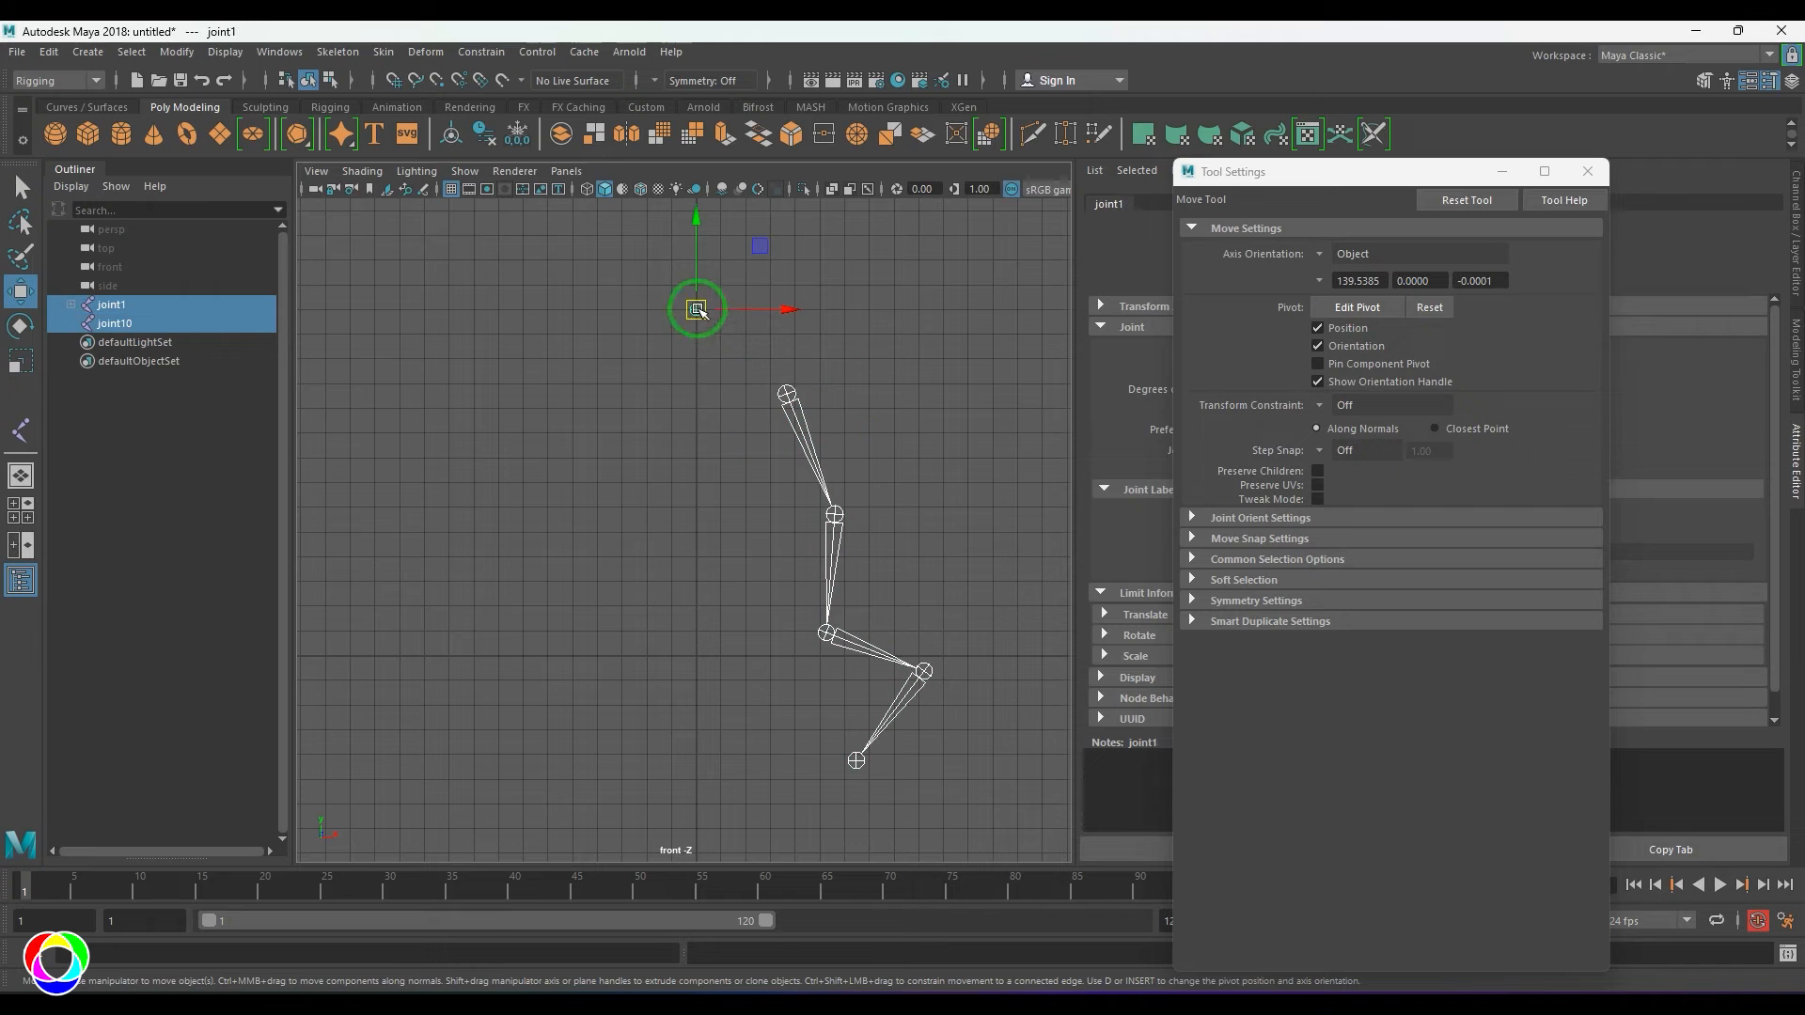
{"action": "key", "text": "p"}
{"action": "left_click", "coordinate": [779, 420]}
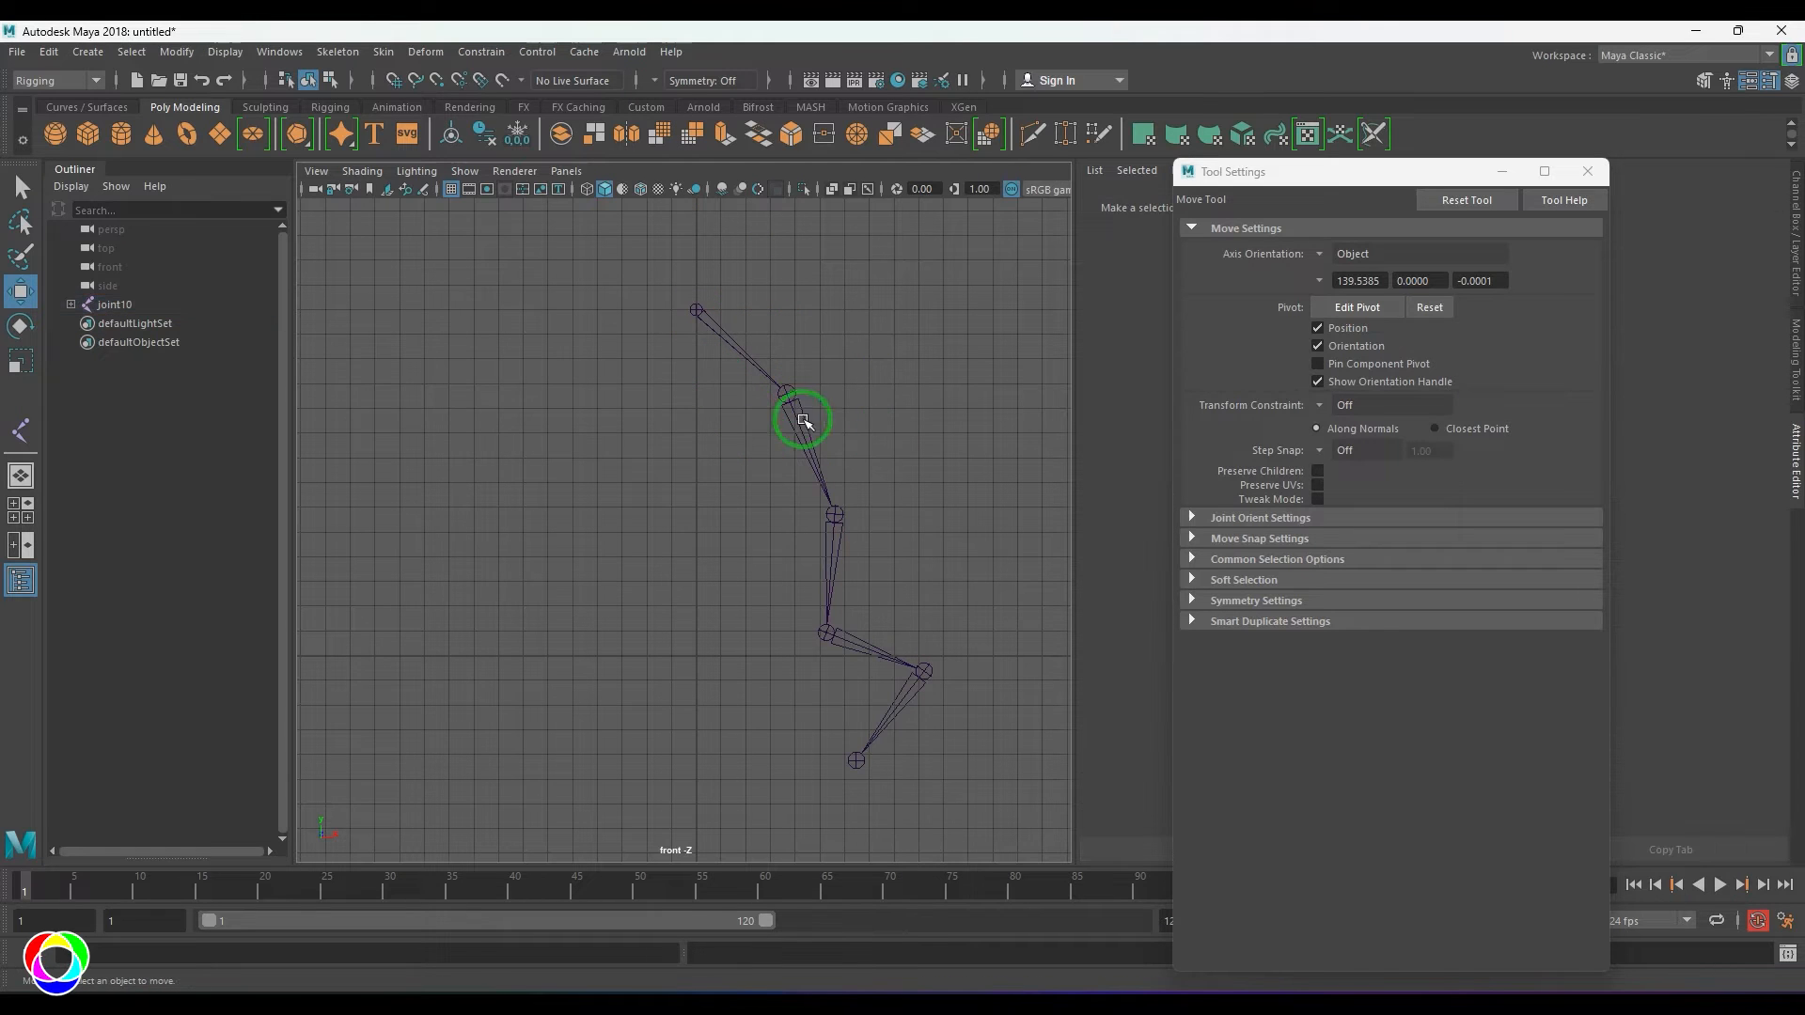
- Mirror the chain from its upper side joint across the YZ plane with the Behavior function
{"action": "left_click_drag", "start_coordinate": [854, 385], "coordinate": [806, 474]}
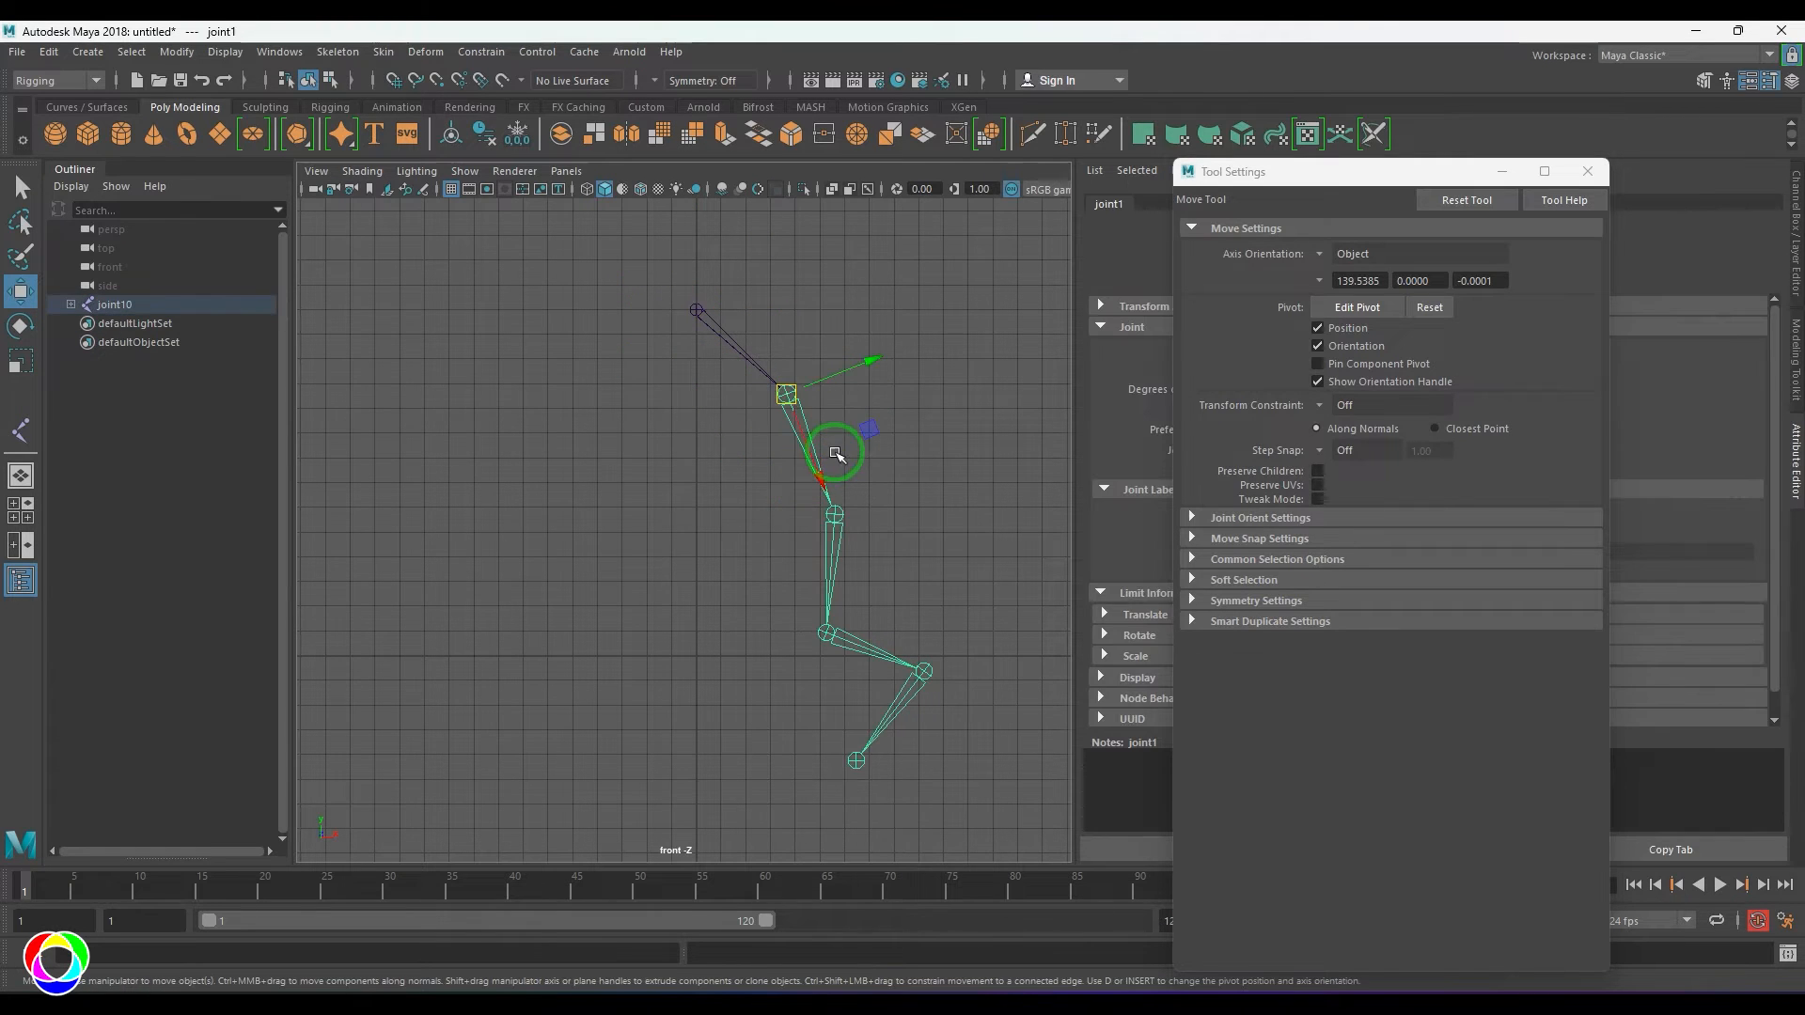
{"action": "left_click", "coordinate": [337, 52]}
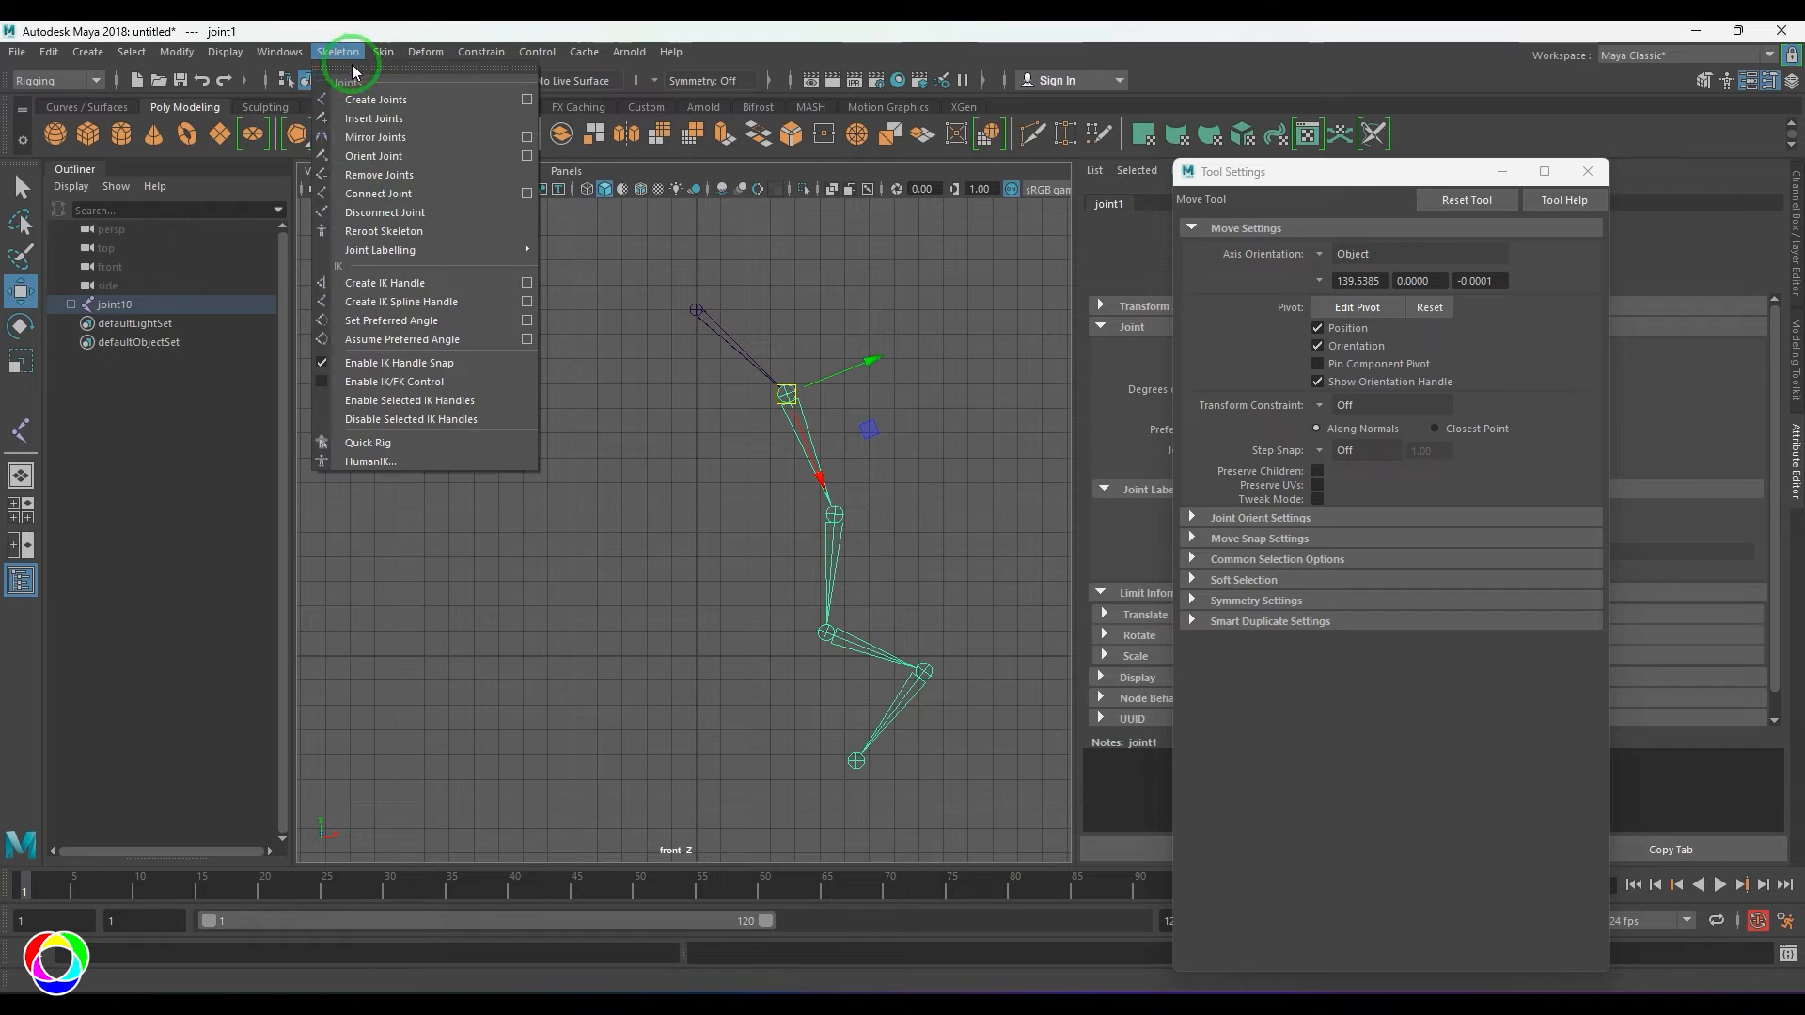
{"action": "left_click", "coordinate": [550, 139]}
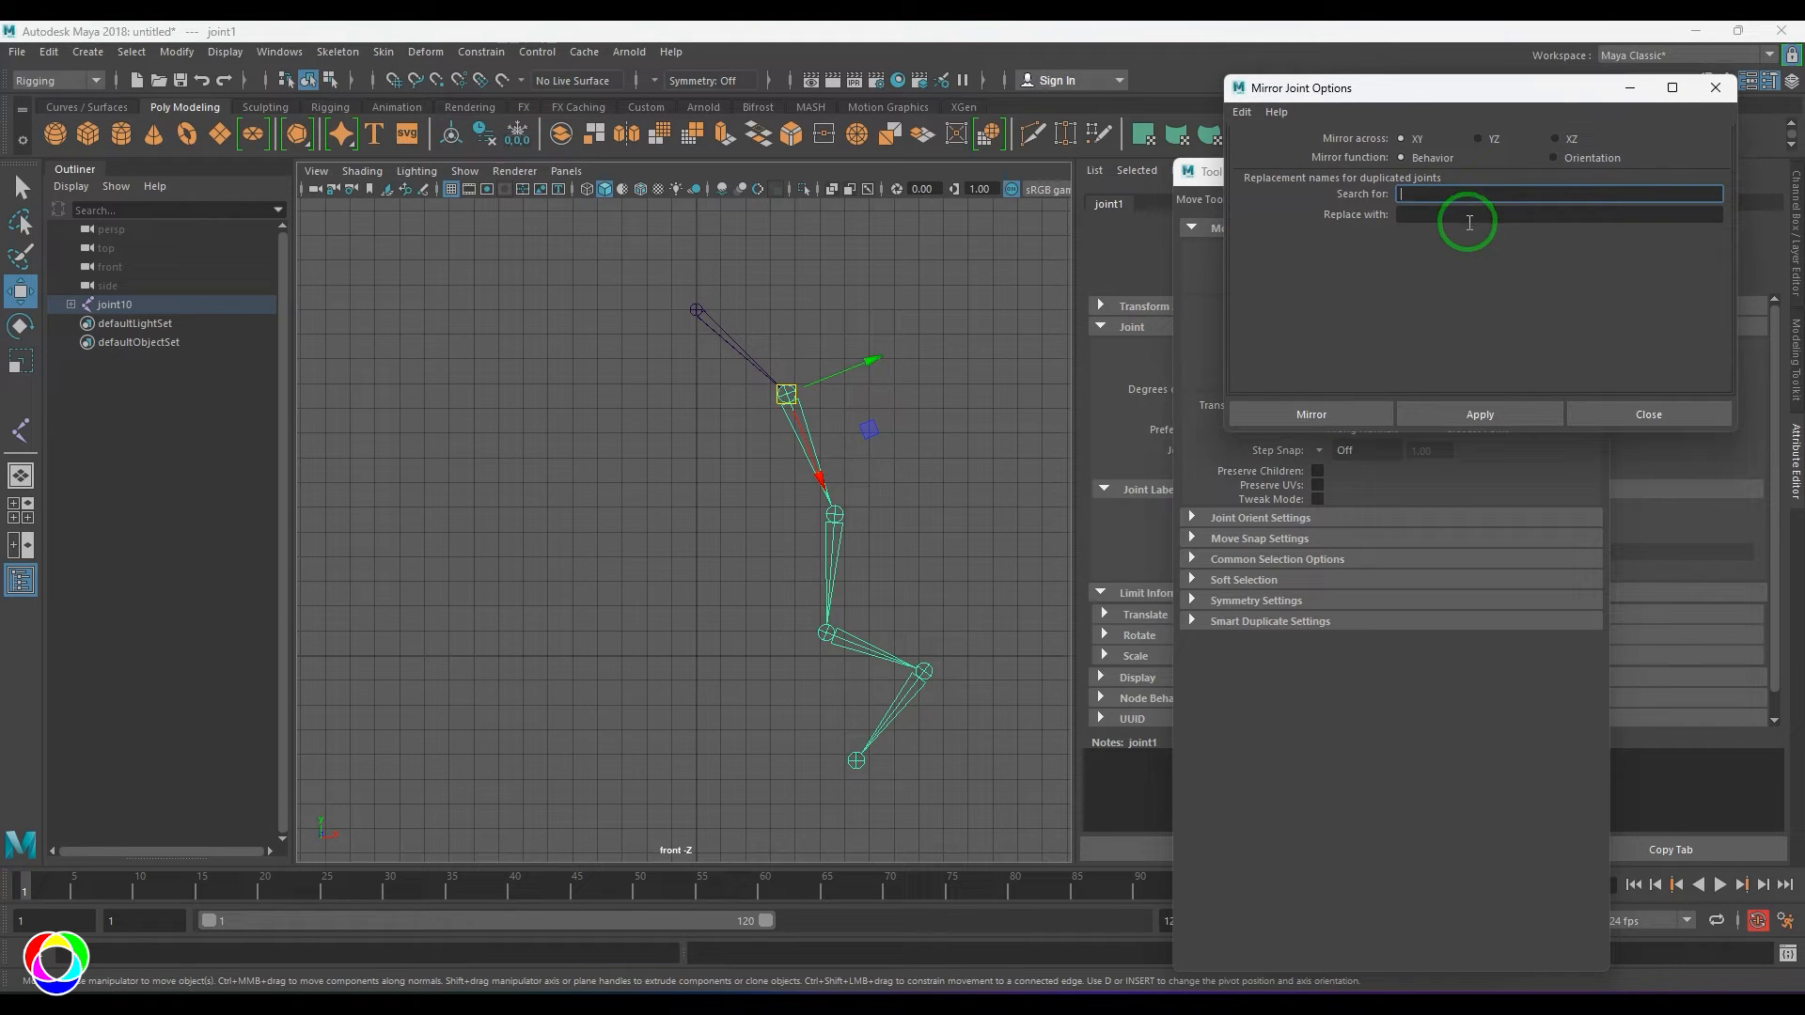
{"action": "left_click", "coordinate": [1354, 414]}
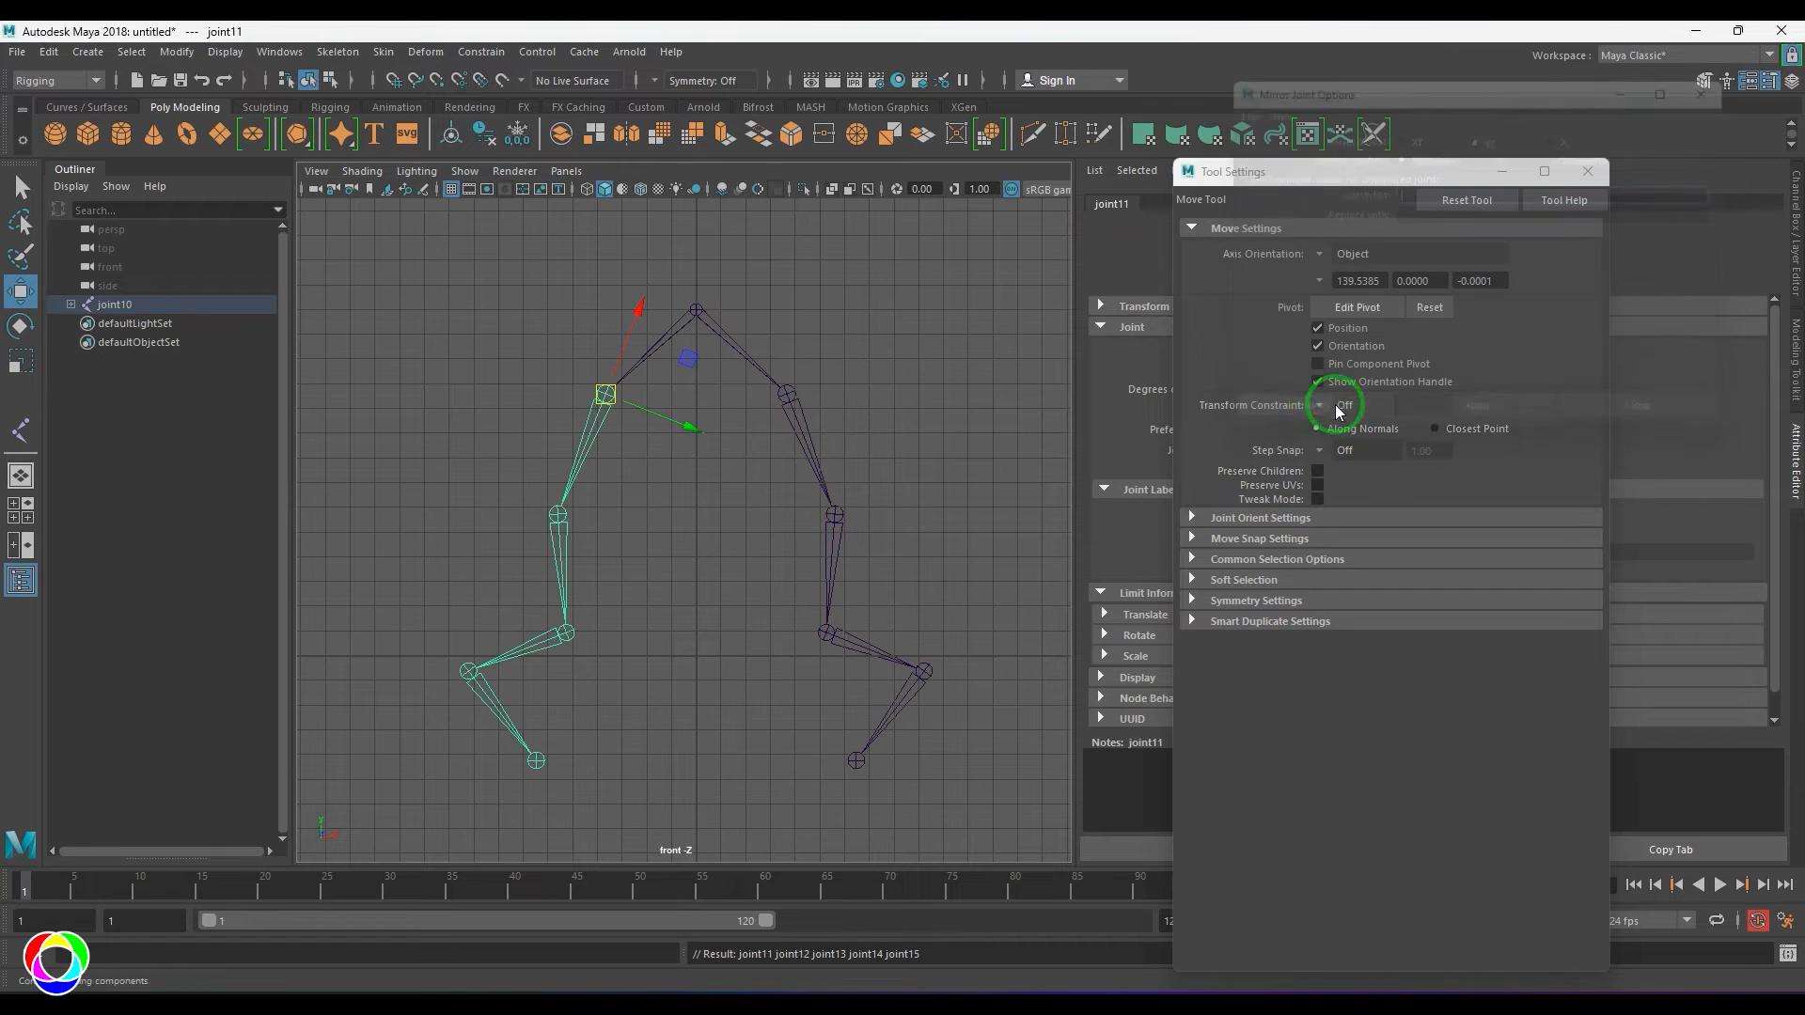
- Delete the mirrored chain and the remaining joints to empty the scene
{"action": "left_click_drag", "start_coordinate": [406, 434], "coordinate": [752, 478]}
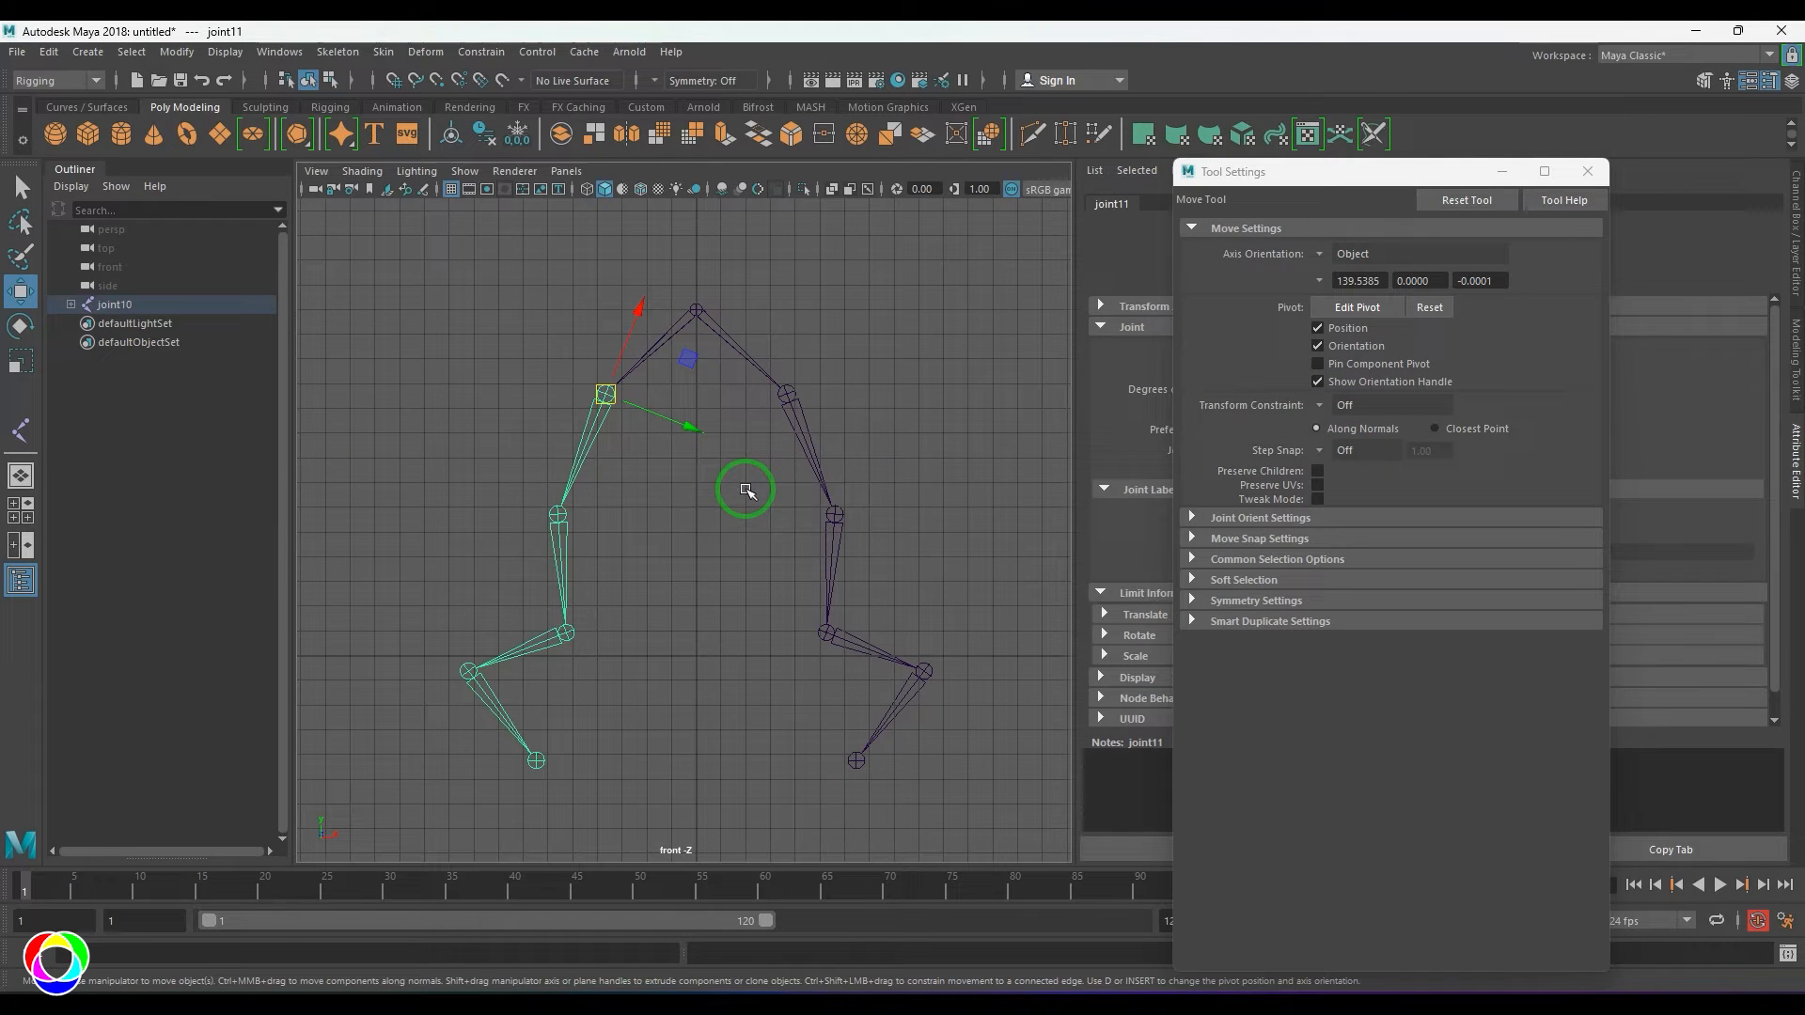
{"action": "key", "text": "Delete"}
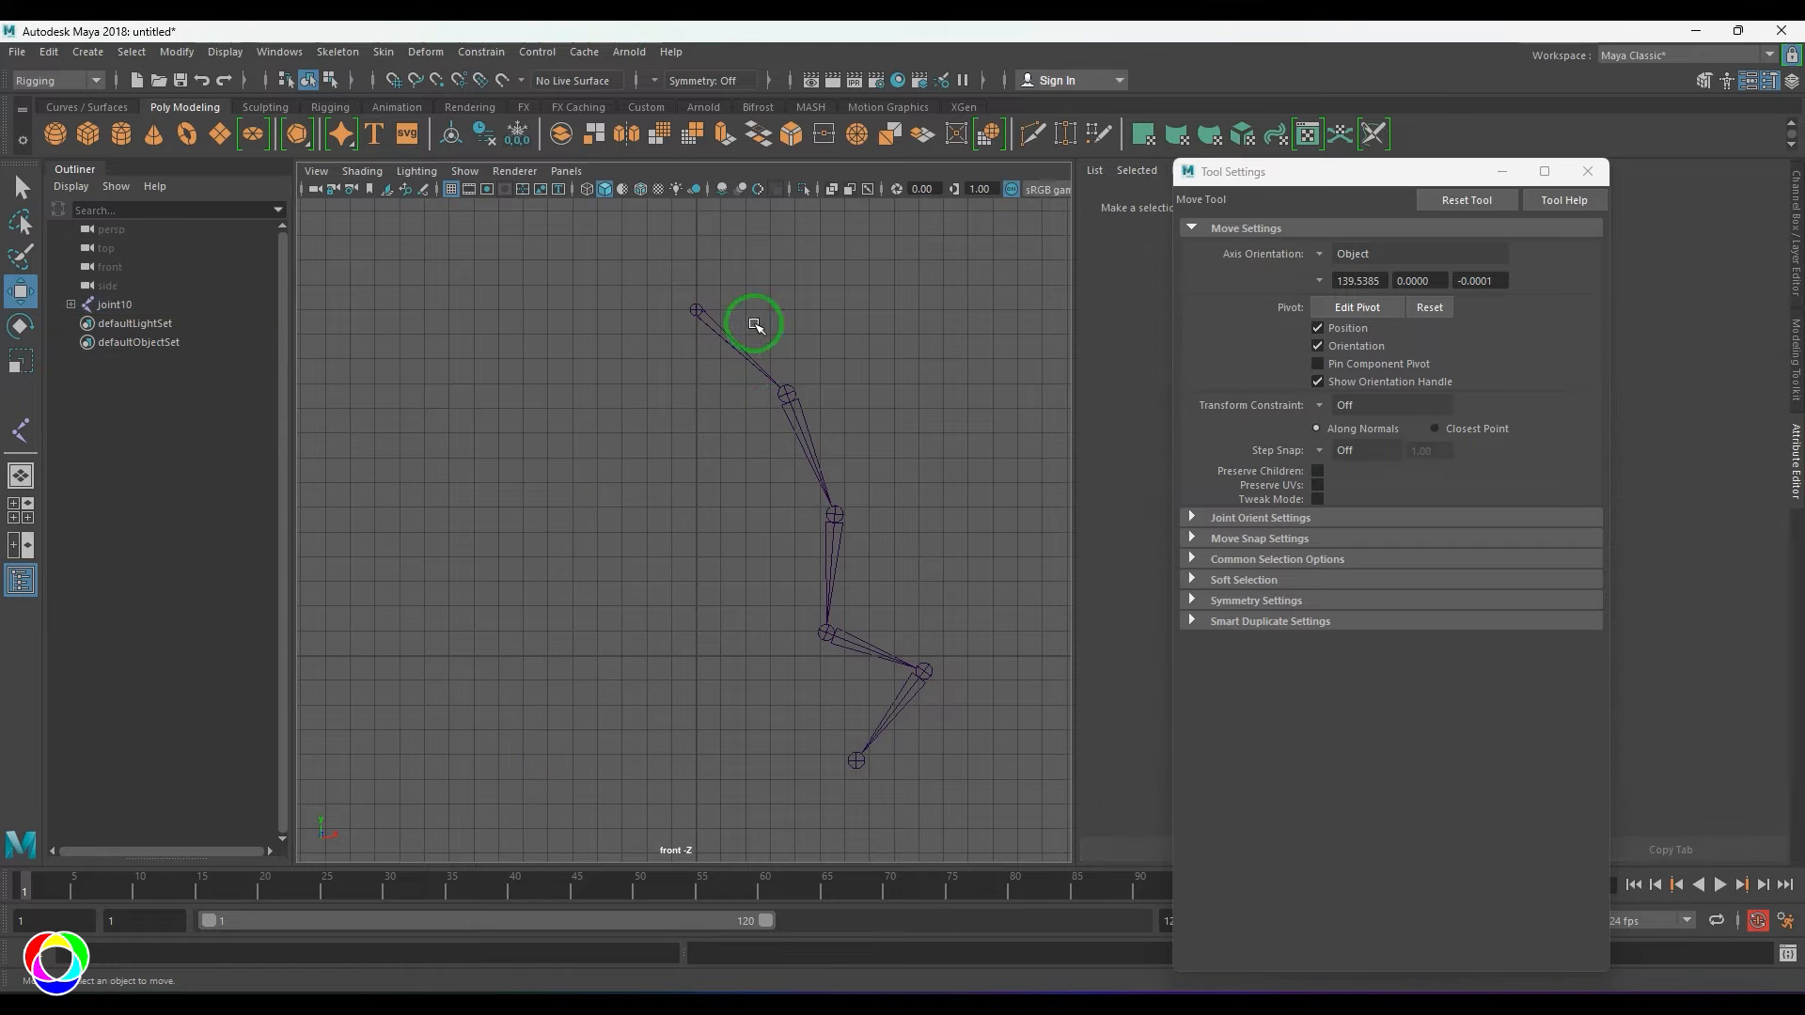
{"action": "left_click", "coordinate": [724, 376]}
{"action": "key", "text": "Delete"}
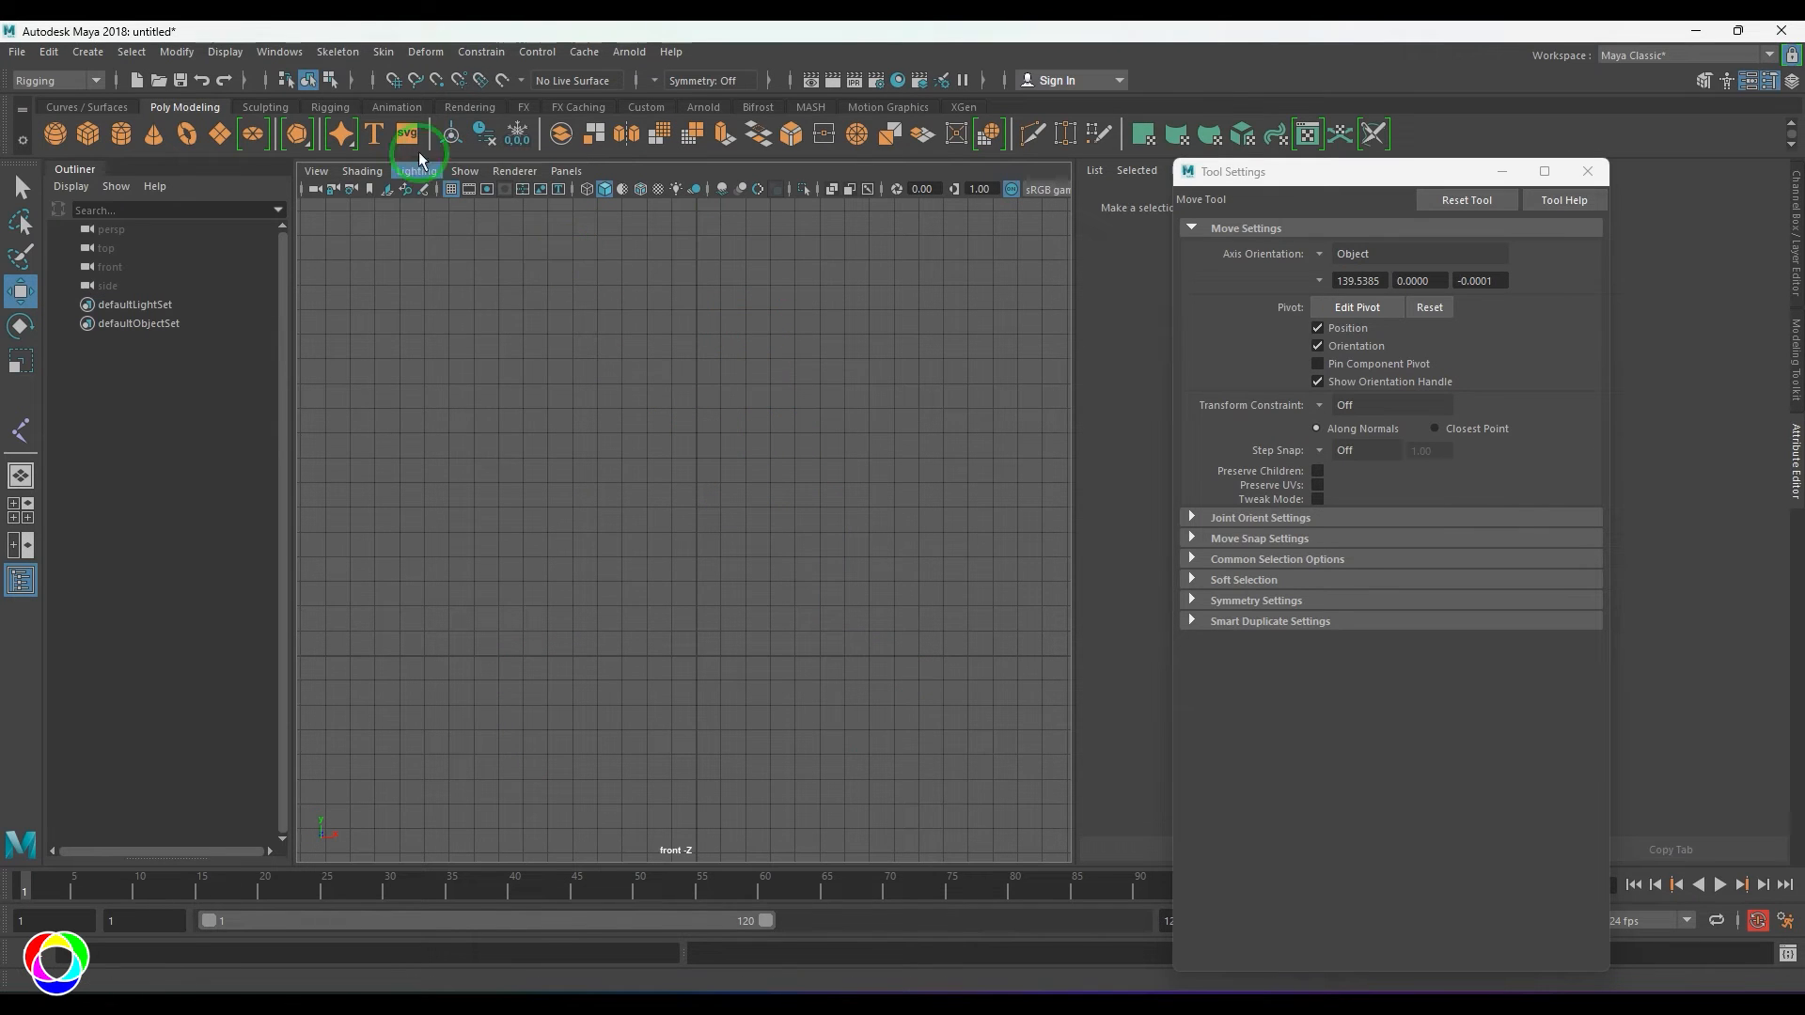
- Check the Mirror Joint options, close them, and open the Joint tool's options
{"action": "left_click", "coordinate": [338, 51]}
{"action": "left_click", "coordinate": [518, 139]}
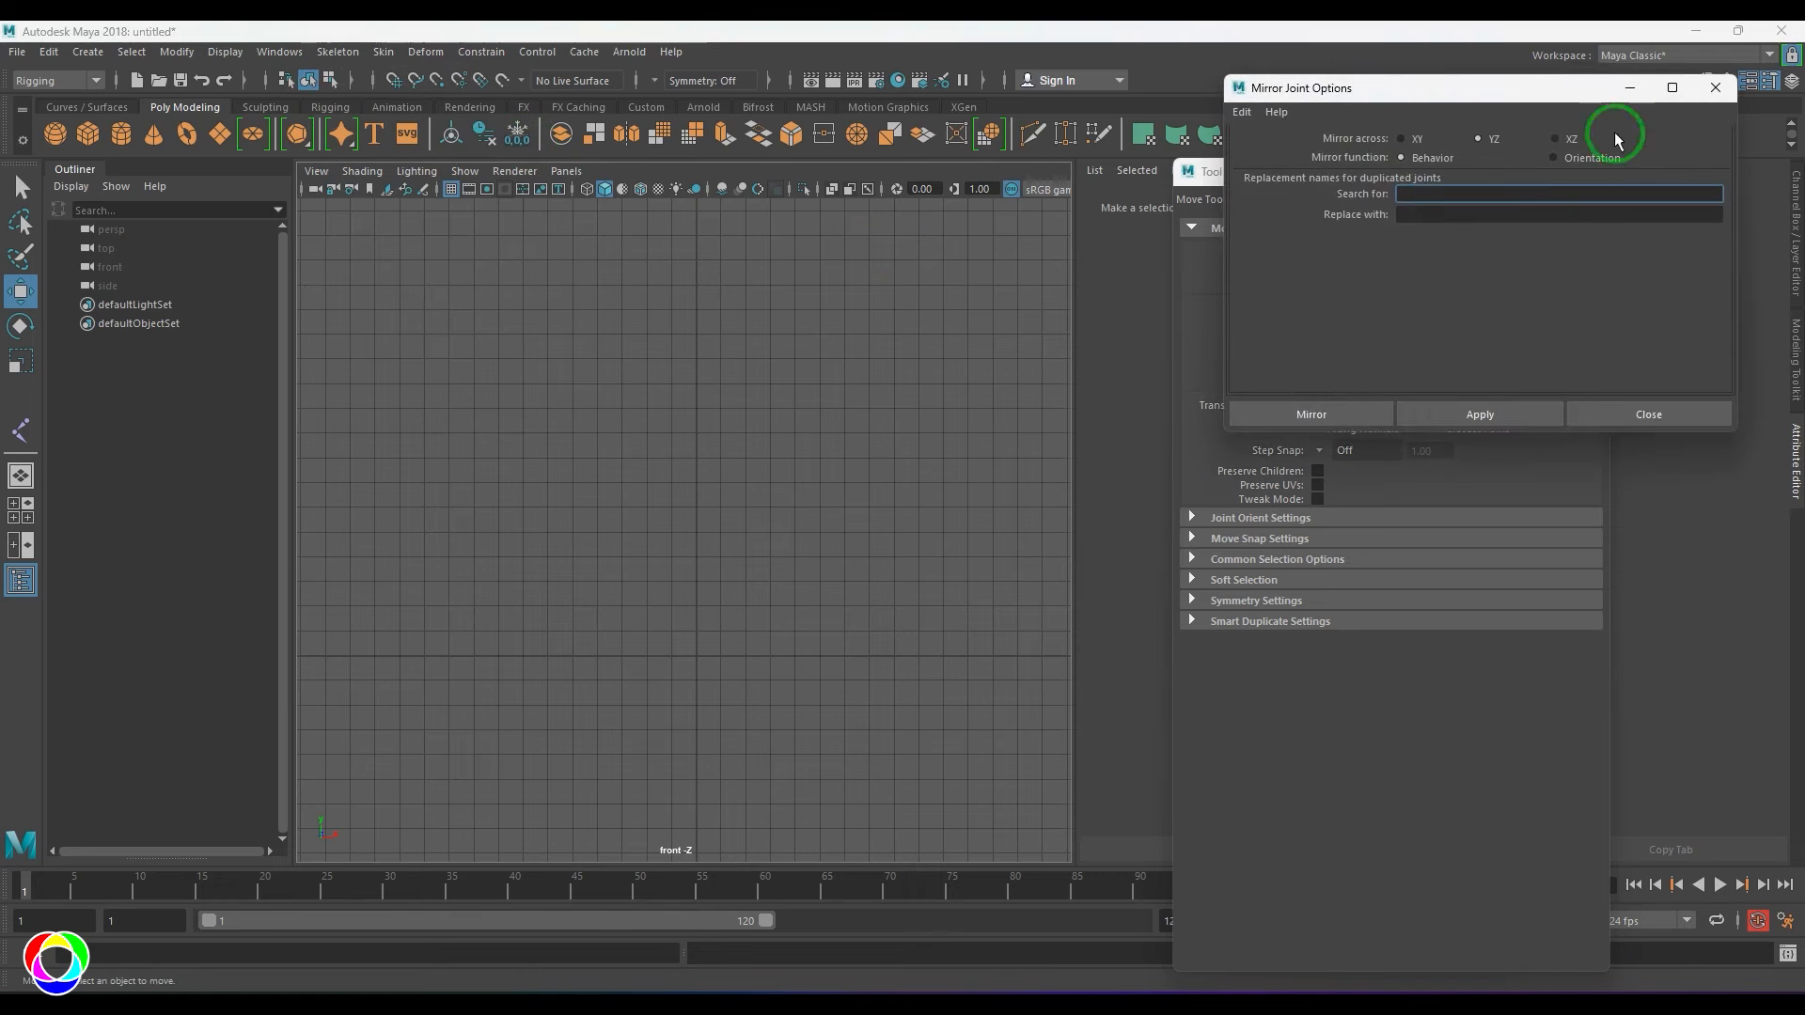
{"action": "left_click", "coordinate": [1716, 88]}
{"action": "left_click", "coordinate": [337, 51]}
{"action": "left_click", "coordinate": [478, 110]}
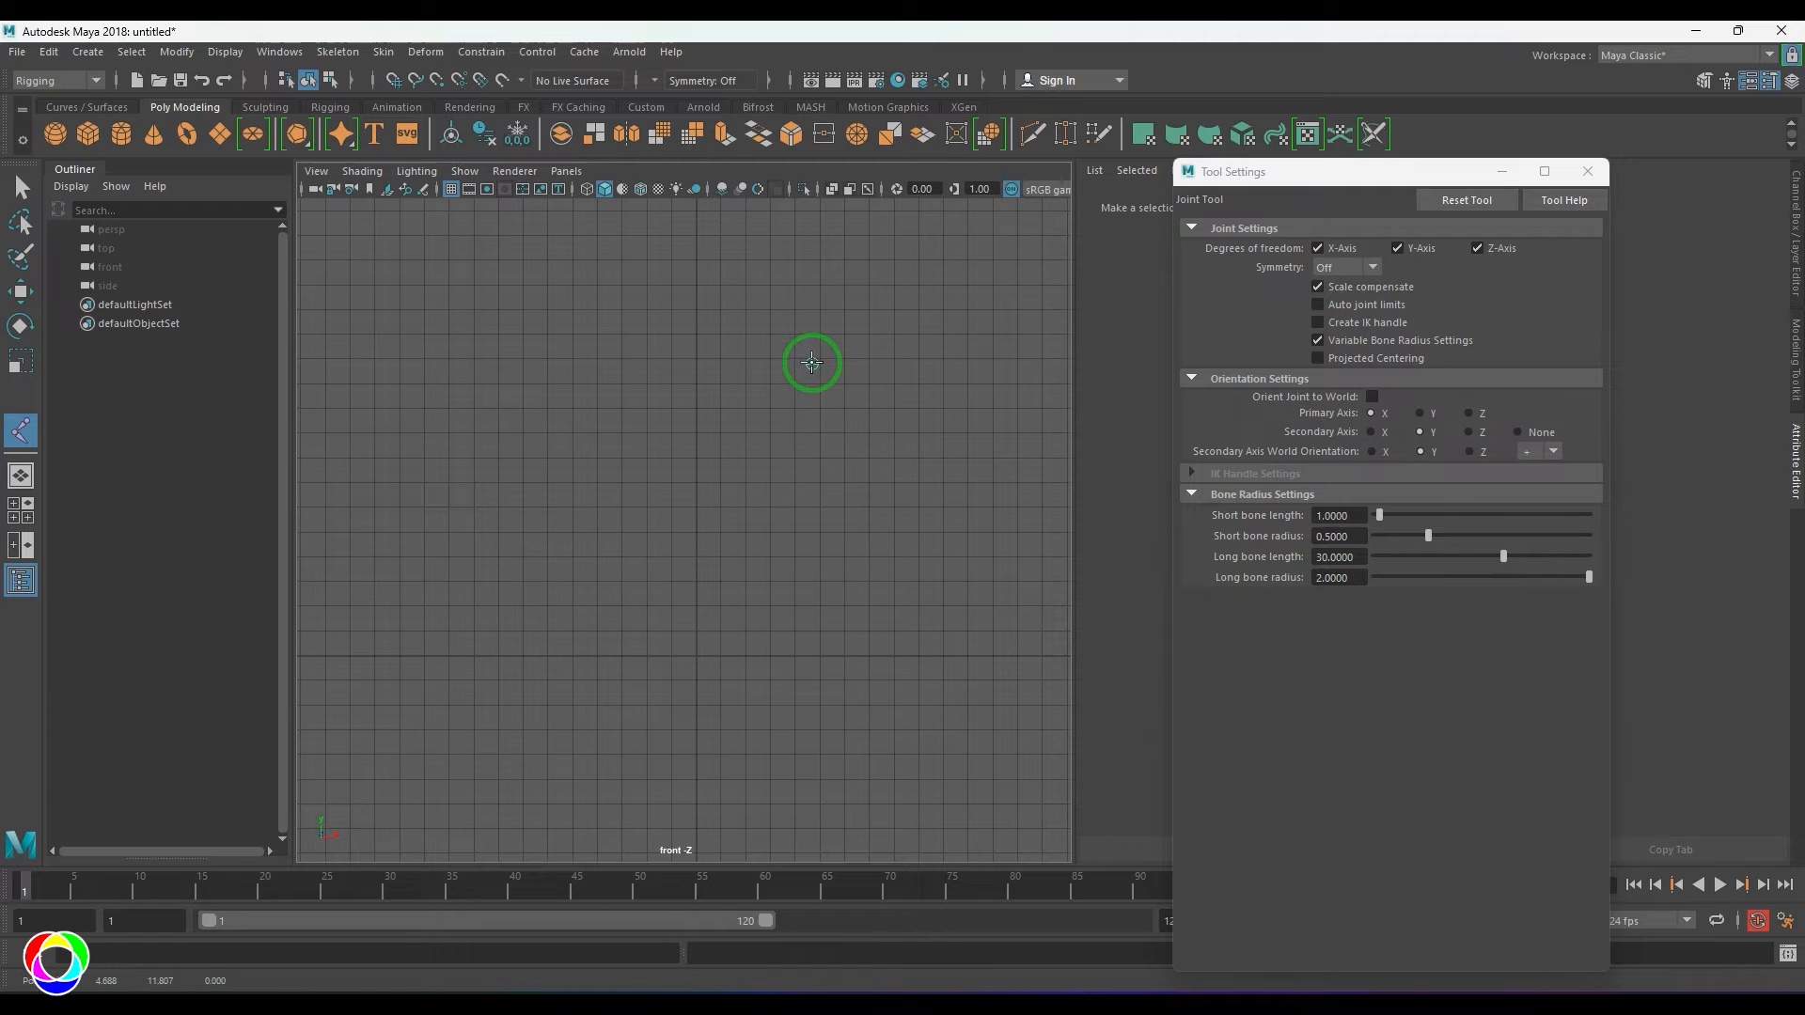
{"action": "left_click", "coordinate": [812, 364]}
{"action": "left_click_drag", "start_coordinate": [807, 357], "coordinate": [886, 523]}
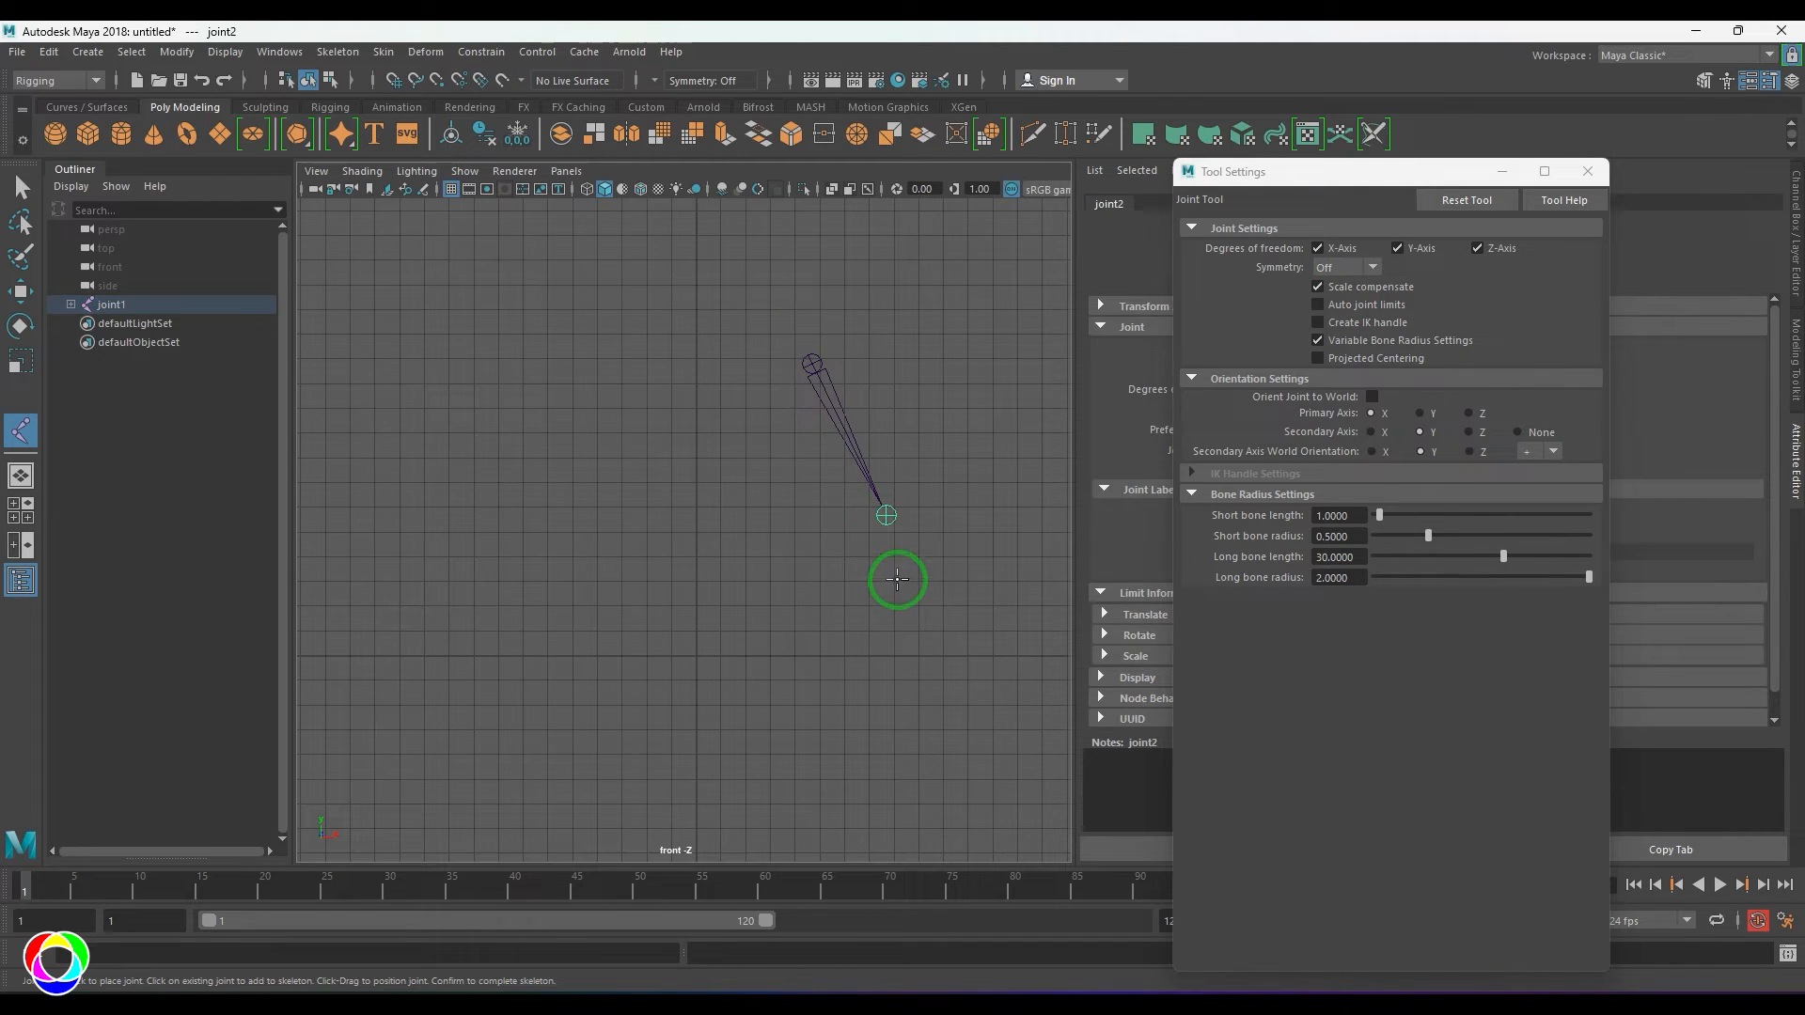
{"action": "key", "text": "ctrl+z"}
{"action": "key", "text": "ctrl+z"}
{"action": "left_click", "coordinate": [943, 503]}
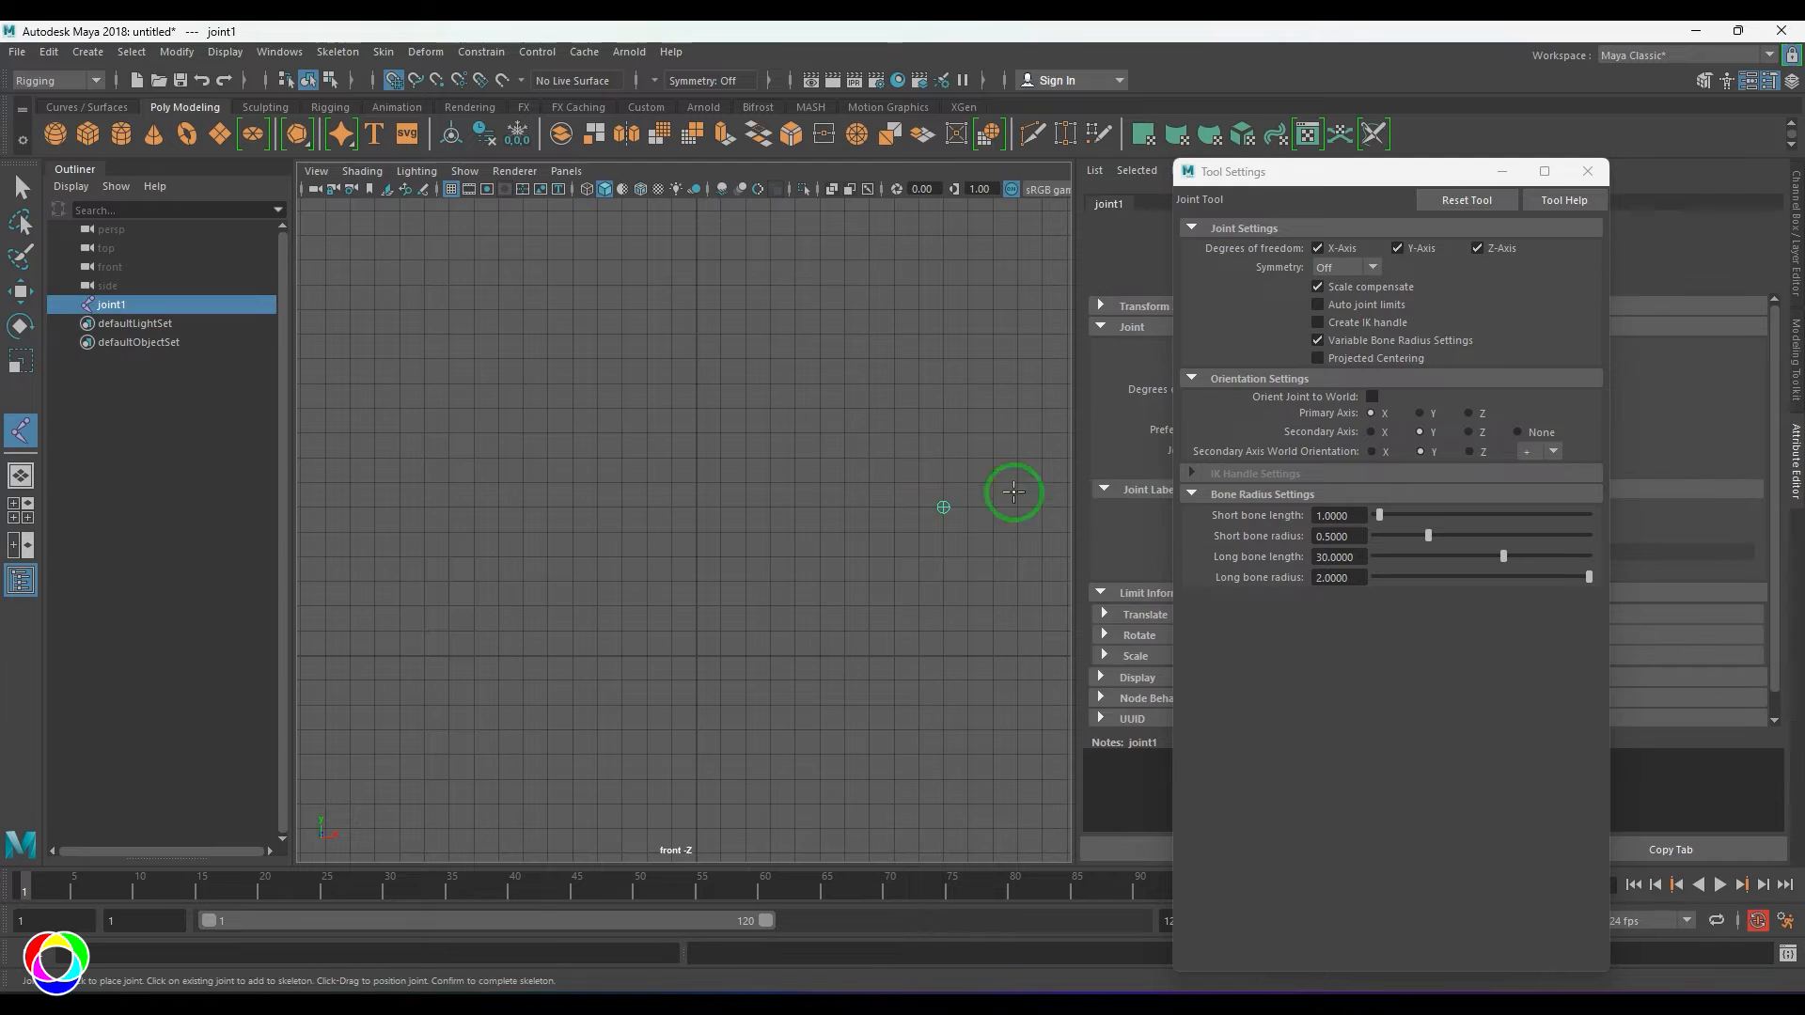
{"action": "key", "text": "ctrl+z"}
- Try Z-Axis symmetry in the Joint tool's options and set symmetry back to Off
{"action": "left_click", "coordinate": [1362, 275]}
{"action": "left_click", "coordinate": [1358, 302]}
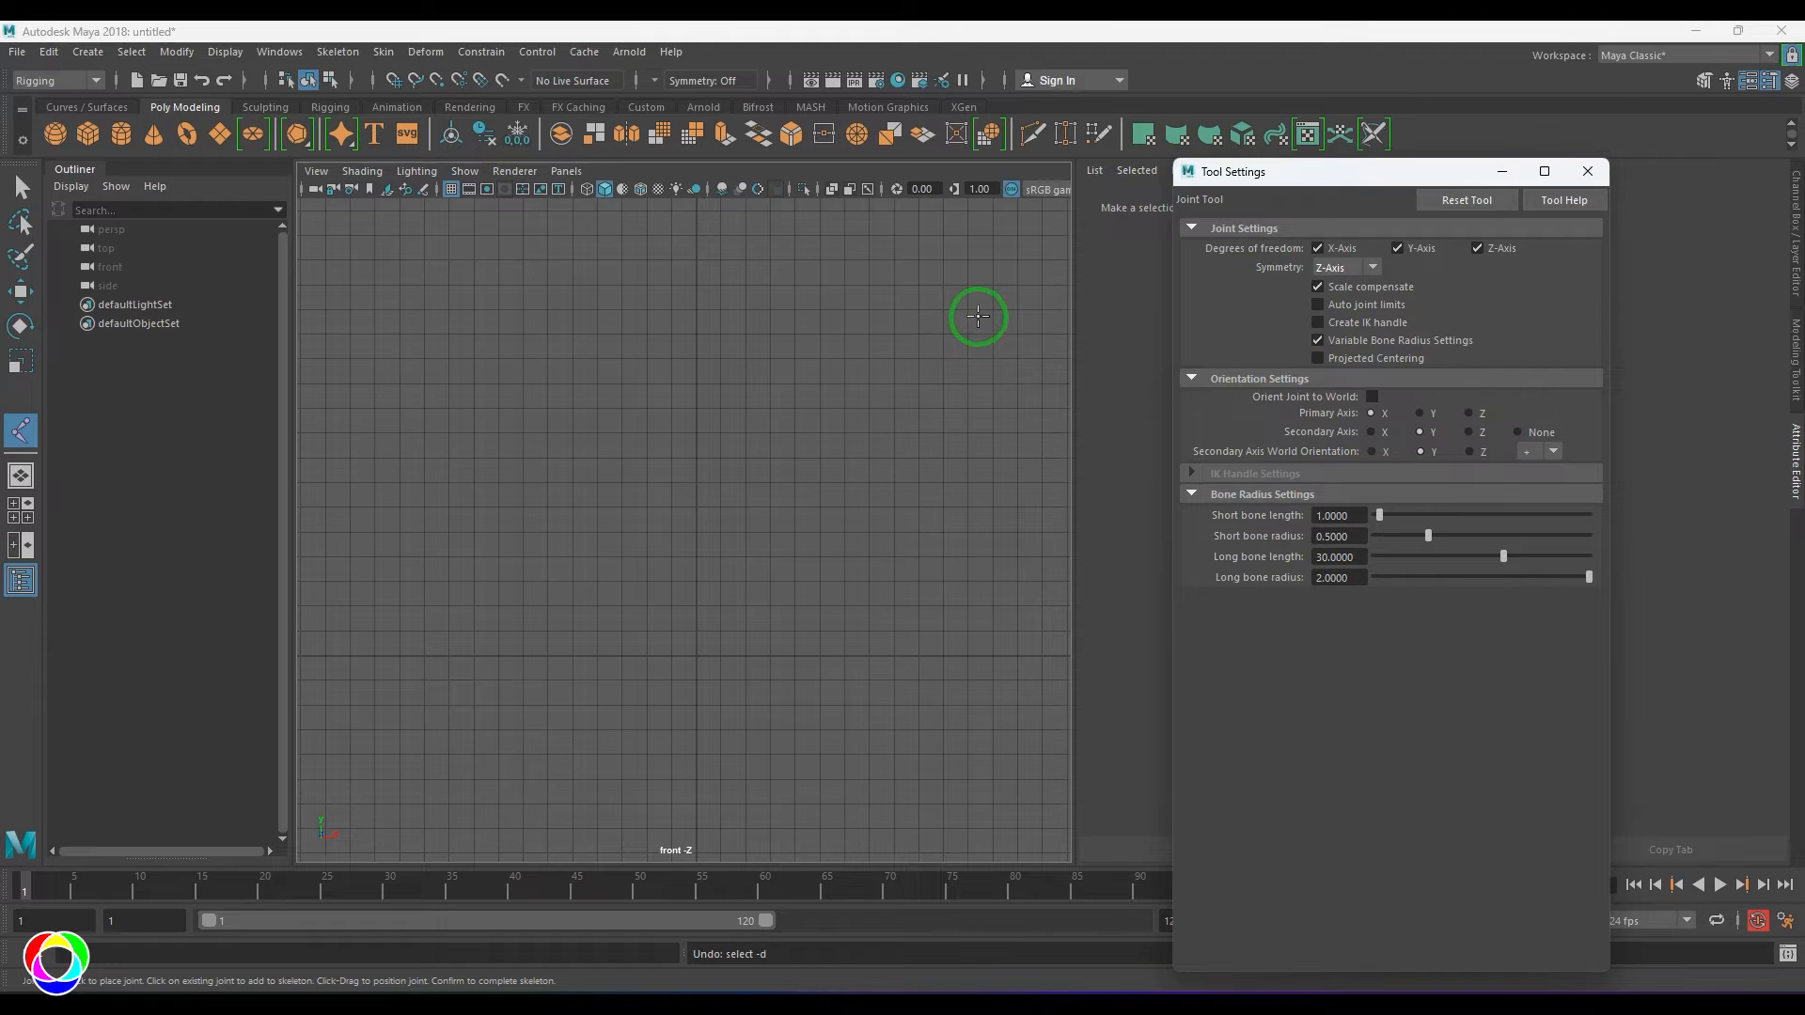
{"action": "left_click", "coordinate": [1345, 268]}
{"action": "left_click", "coordinate": [1354, 287]}
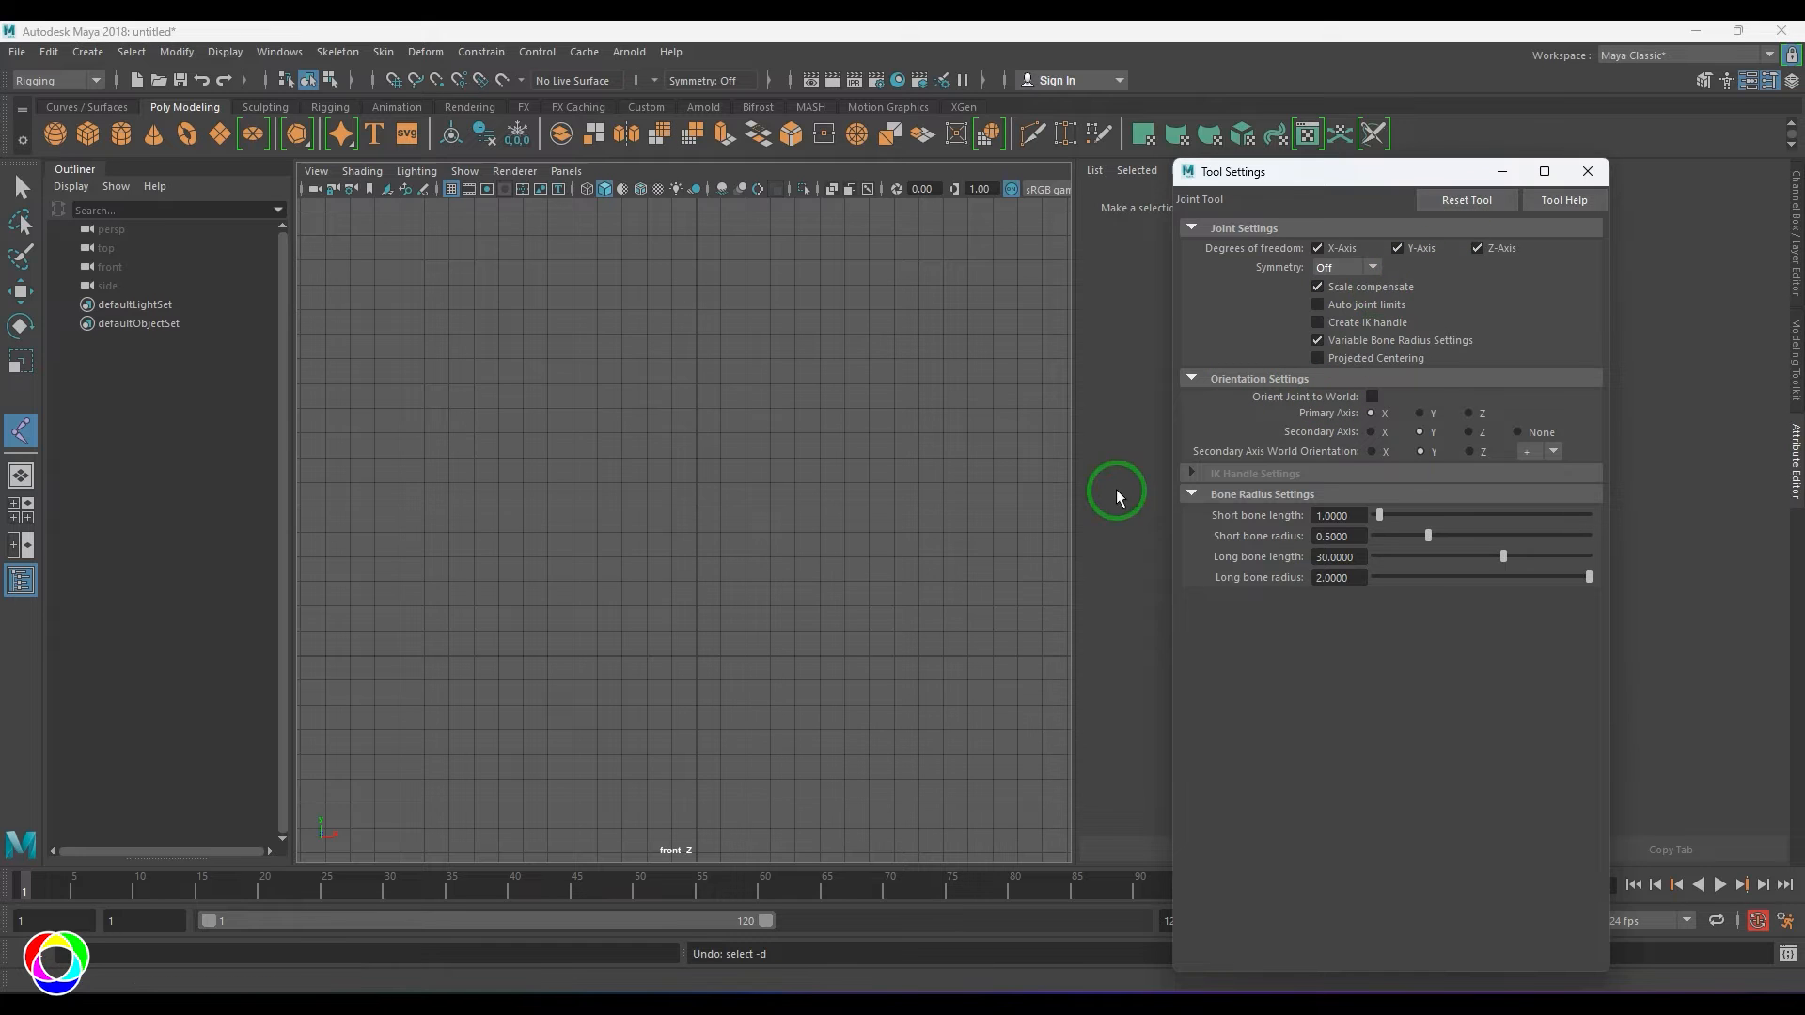
- Draw a bent three-joint chain on the negative X side in the front view with Scale compensate on
{"action": "left_click", "coordinate": [653, 299]}
{"action": "left_click", "coordinate": [546, 467]}
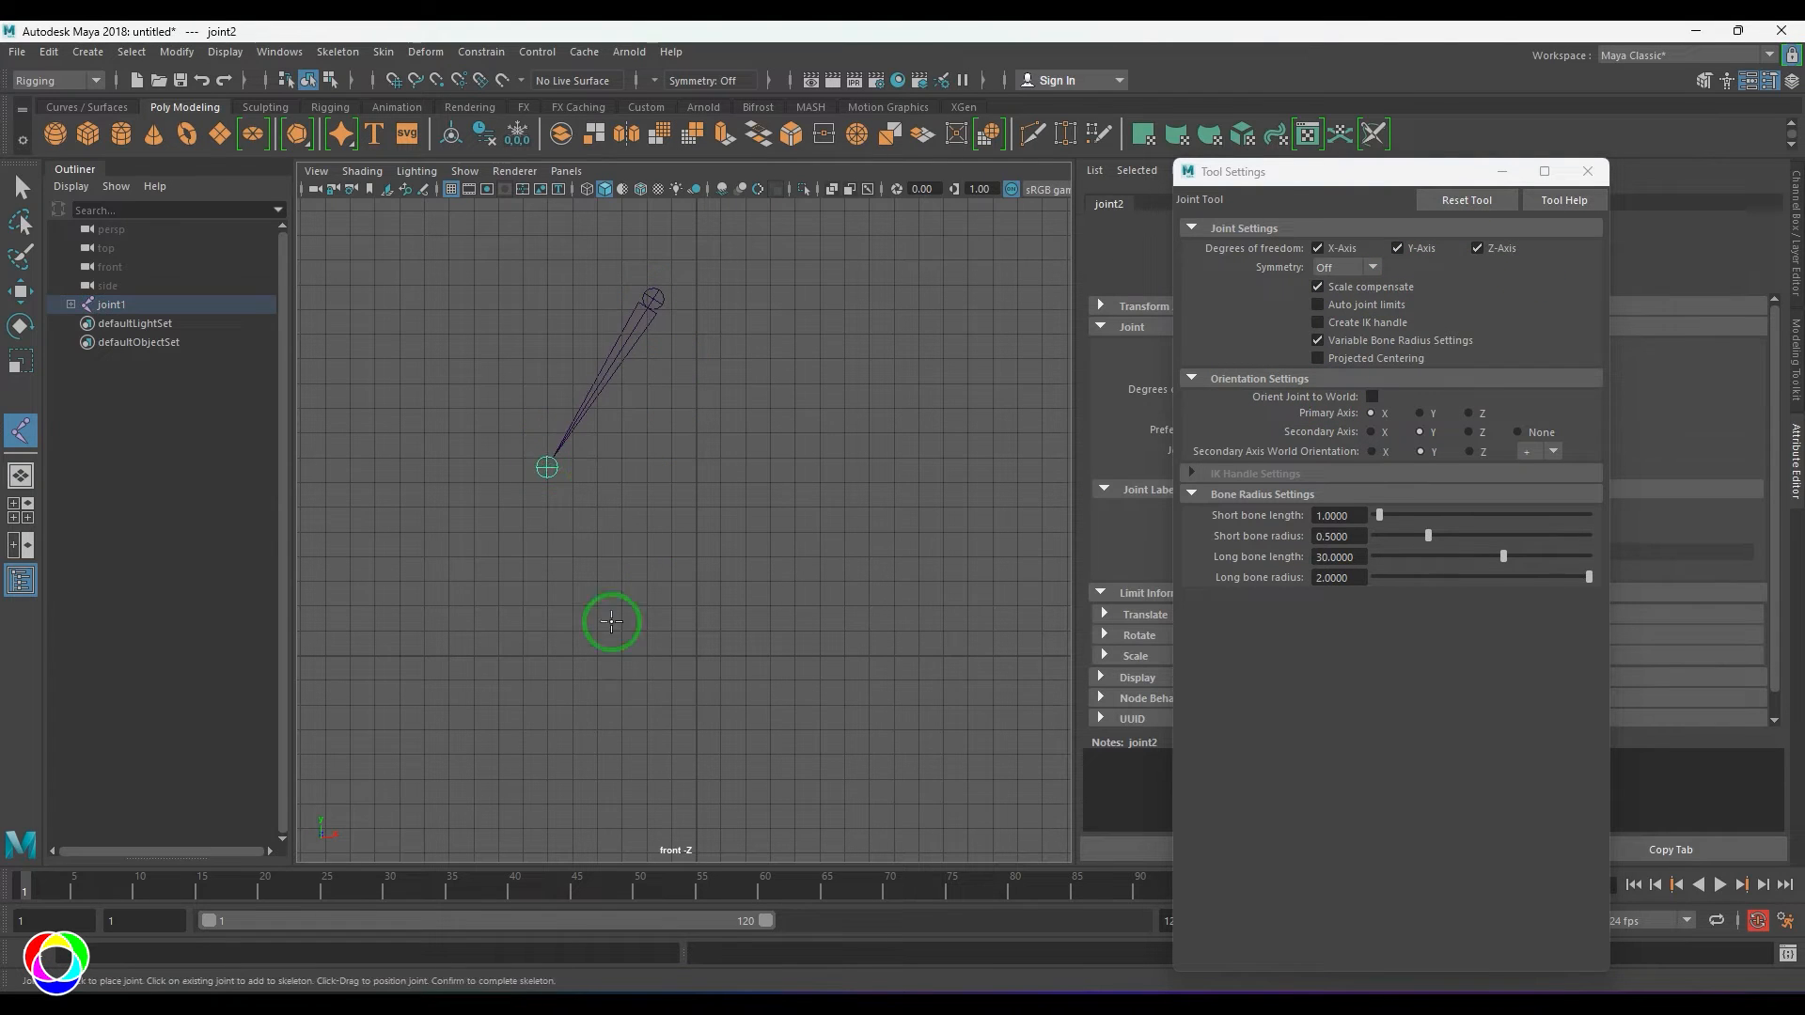
{"action": "left_click", "coordinate": [645, 711]}
{"action": "key", "text": "w"}
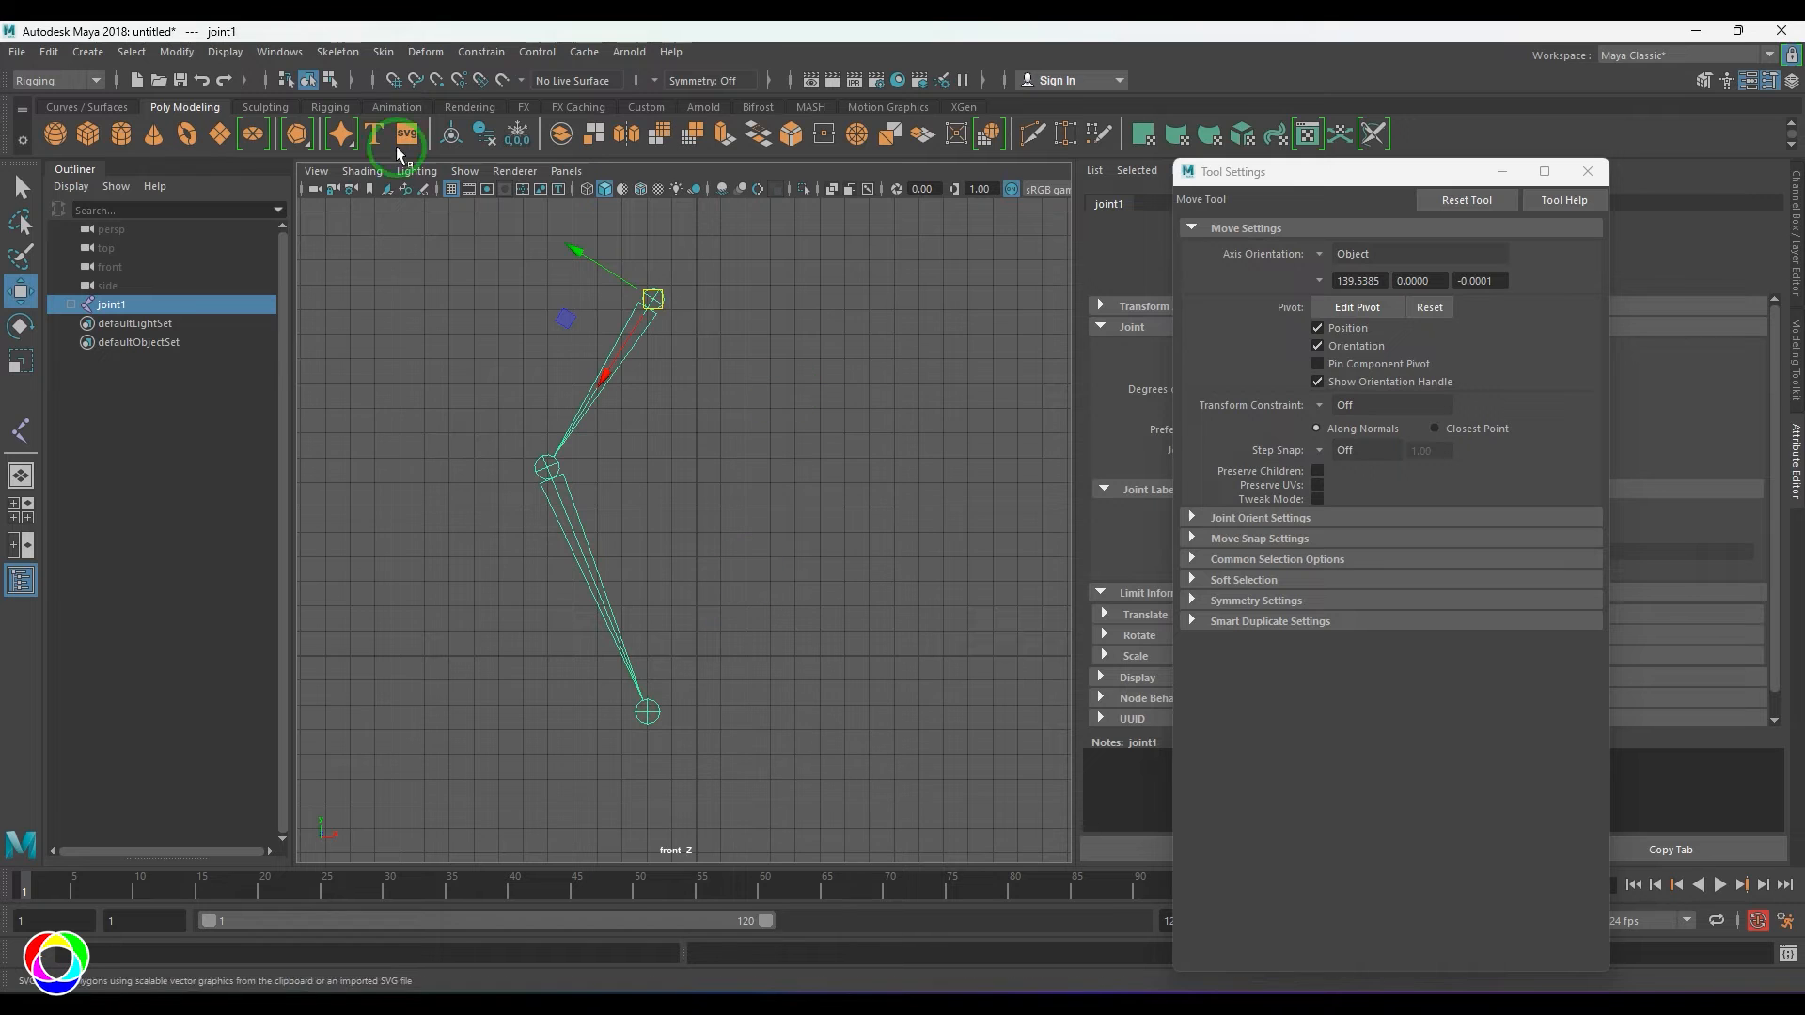
- Draw a matching bent three-joint chain on the positive X side with Scale compensate turned off
{"action": "left_click", "coordinate": [337, 51]}
{"action": "left_click", "coordinate": [499, 111]}
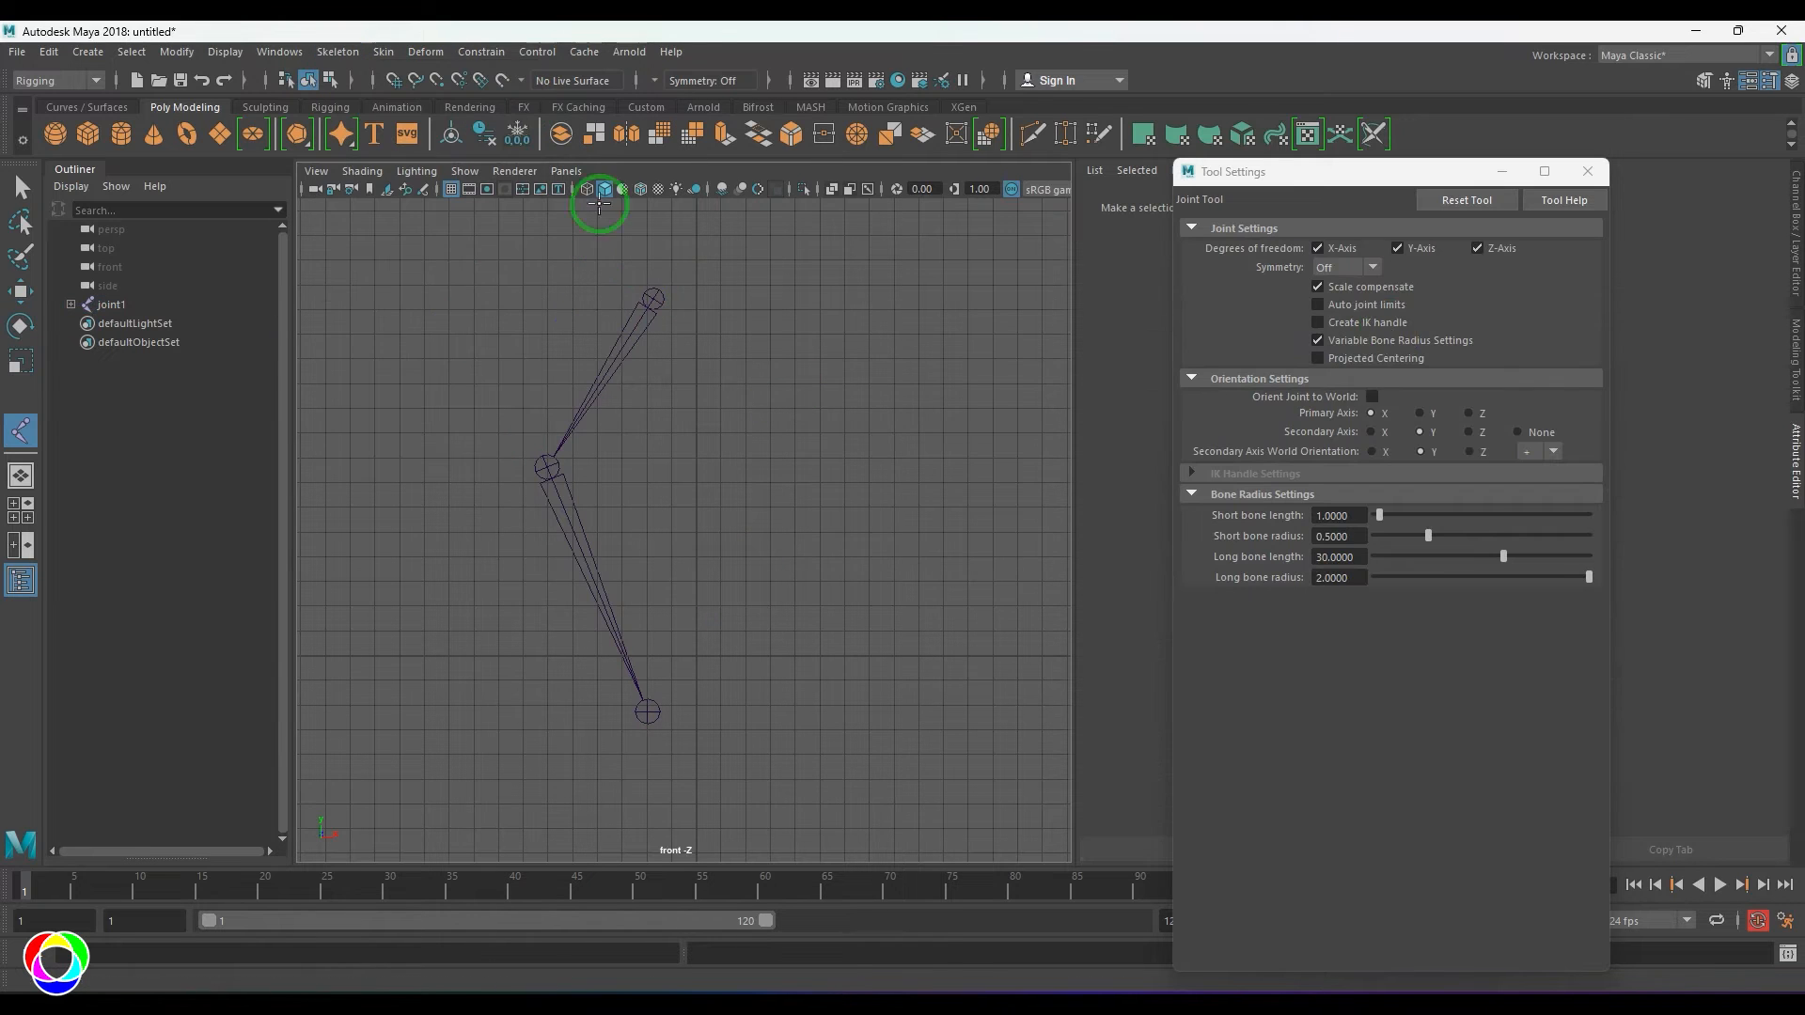
{"action": "left_click", "coordinate": [1398, 292]}
{"action": "left_click", "coordinate": [865, 299]}
{"action": "left_click", "coordinate": [771, 479]}
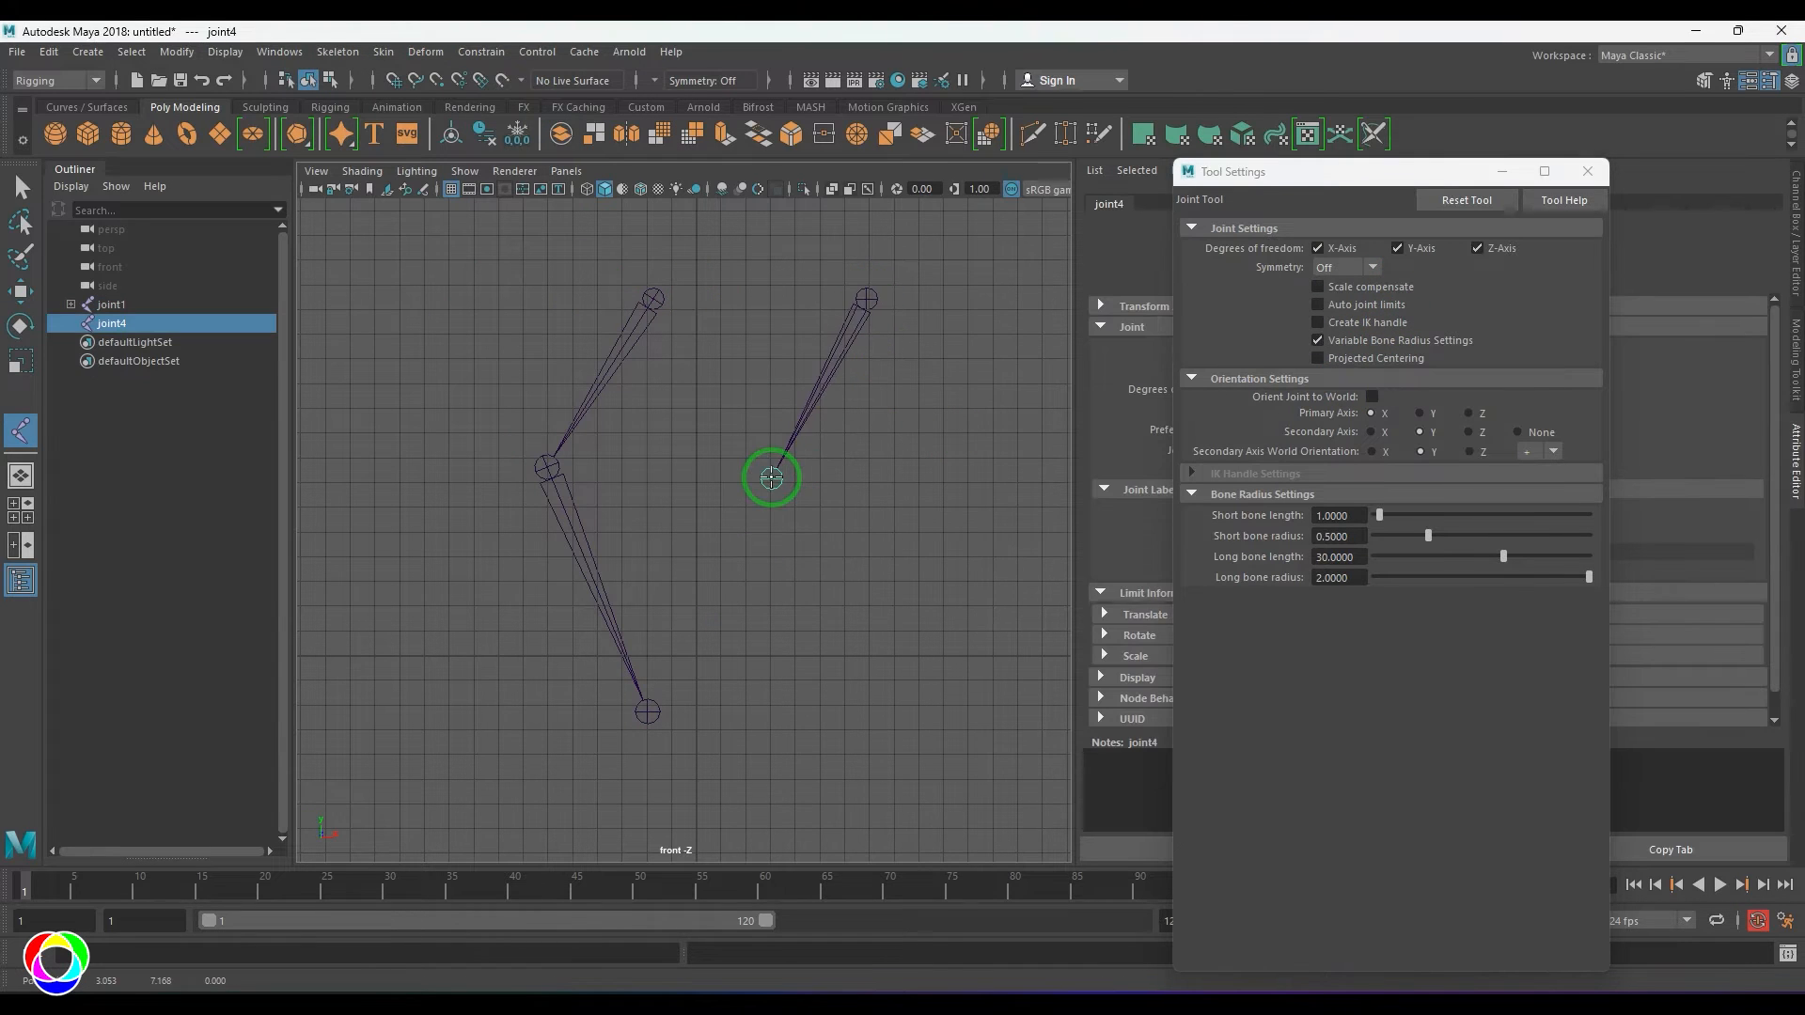
{"action": "left_click", "coordinate": [866, 696]}
{"action": "key", "text": "w"}
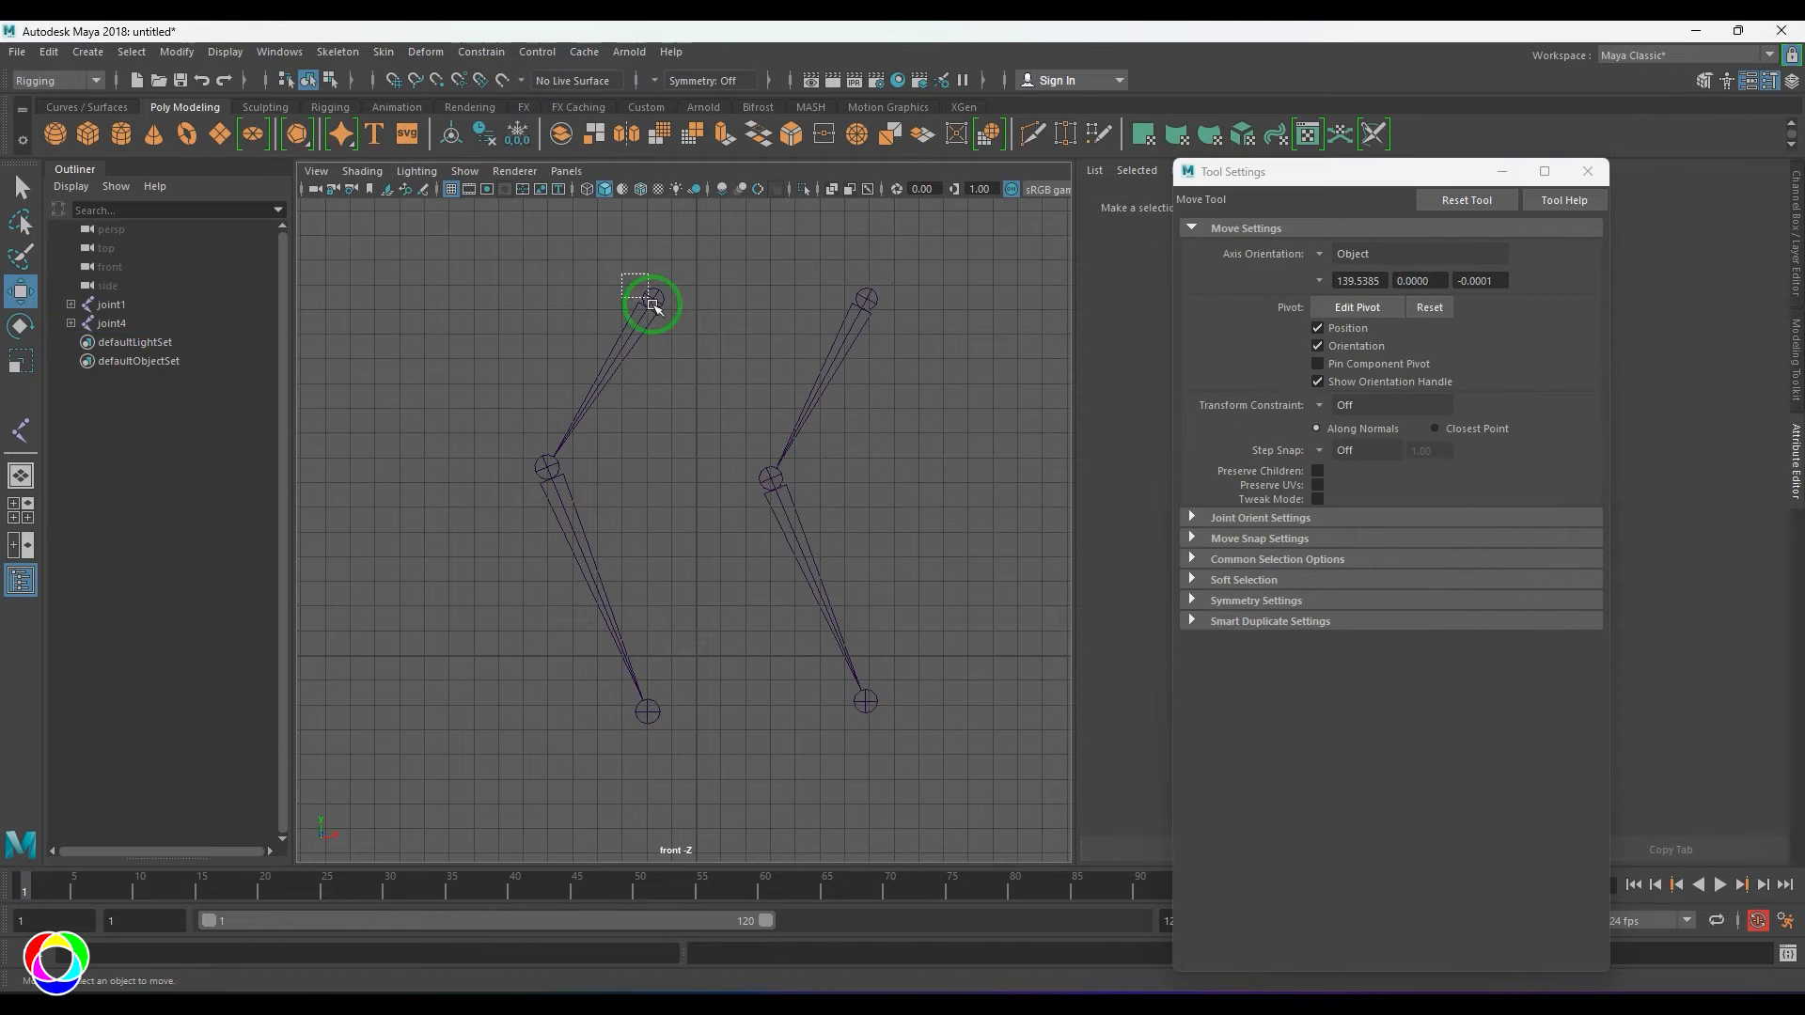
- Scale both chains up uniformly from their root joints to compare them, and undo the scaling
{"action": "left_click", "coordinate": [652, 301]}
{"action": "left_click", "coordinate": [845, 340], "text": "shift"}
{"action": "key", "text": "r"}
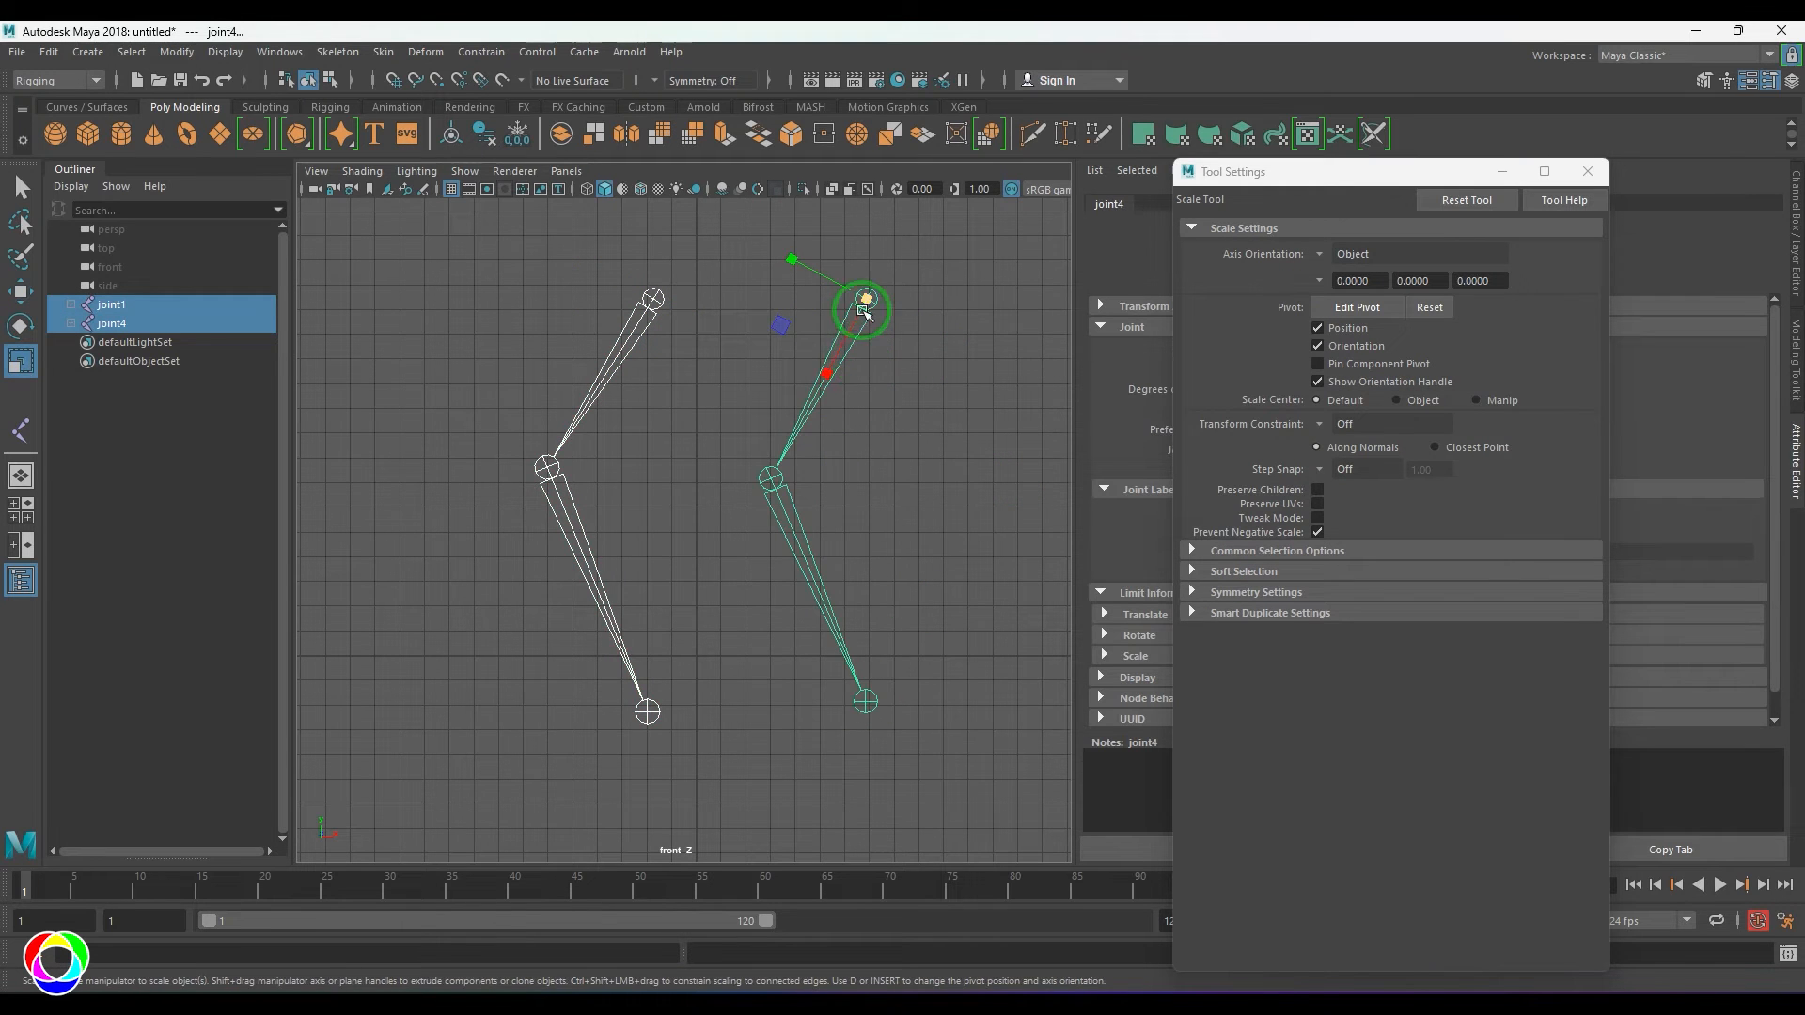
{"action": "left_click_drag", "start_coordinate": [864, 300], "coordinate": [1111, 381]}
{"action": "scroll", "coordinate": [605, 465], "scroll_direction": "down", "scroll_amount": 3}
{"action": "middle_click_drag", "start_coordinate": [604, 466], "coordinate": [613, 381], "text": "alt"}
{"action": "scroll", "coordinate": [835, 482], "scroll_direction": "up", "scroll_amount": 1}
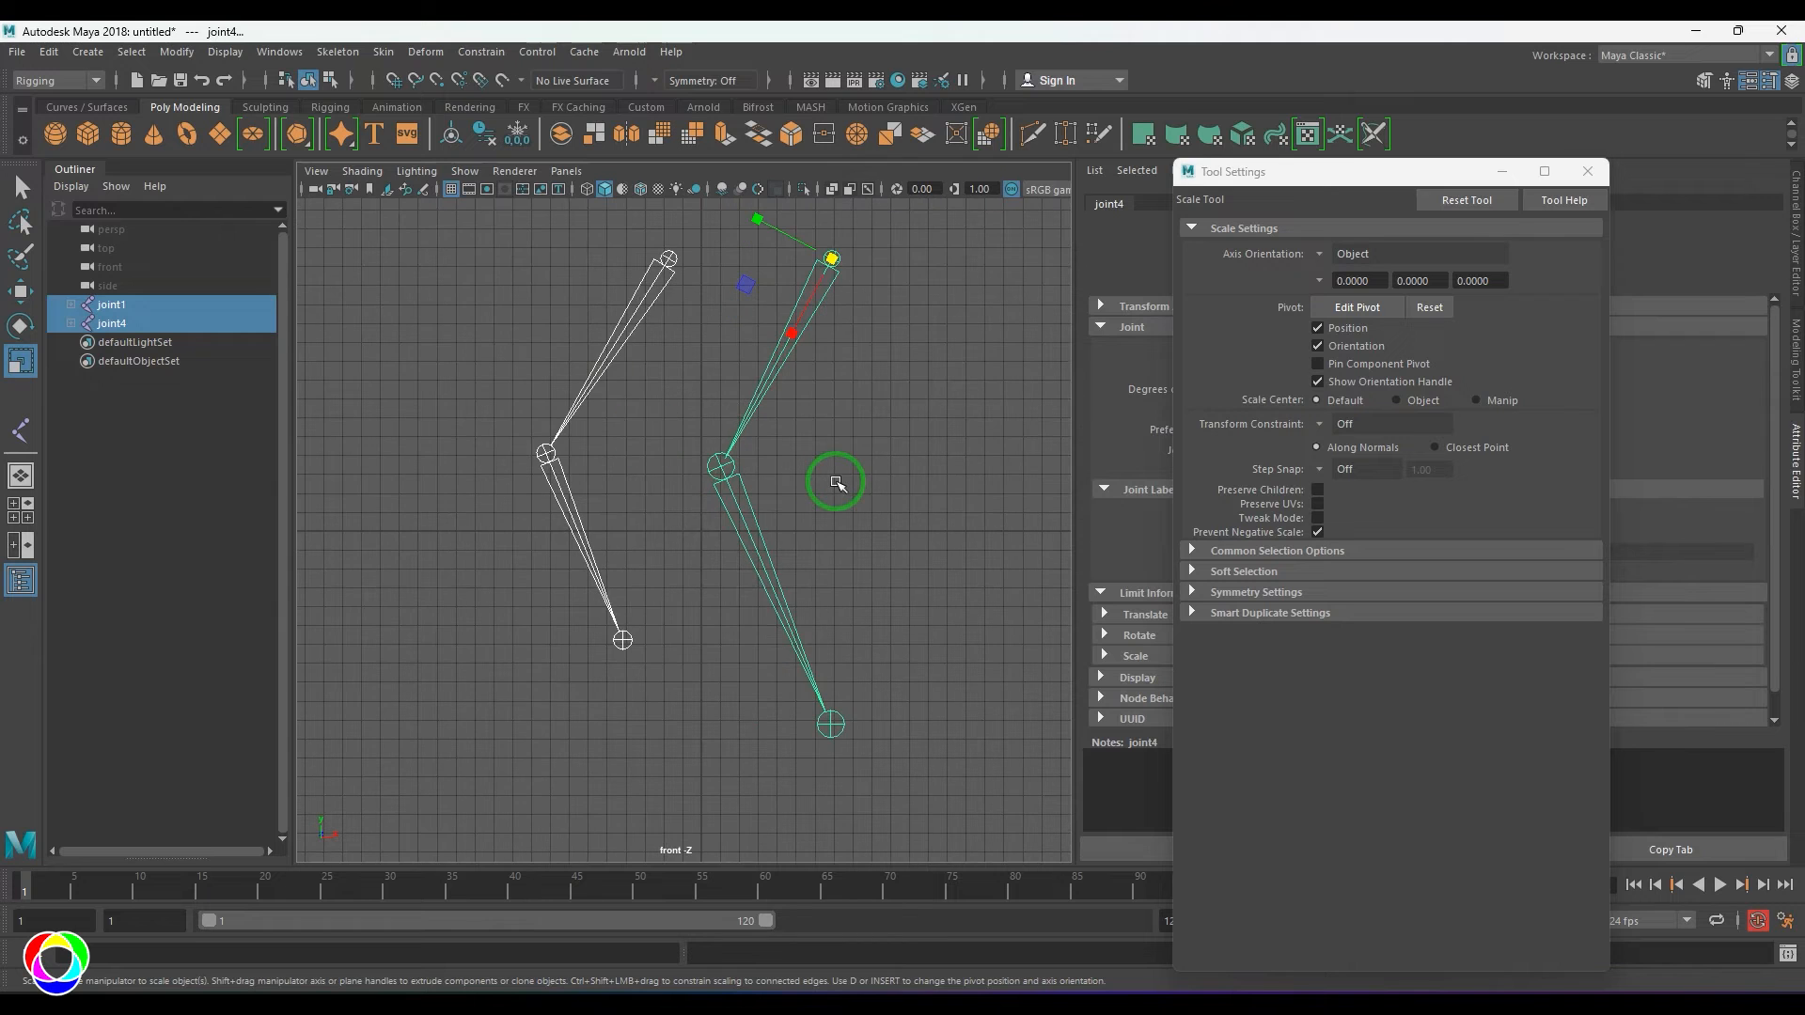
{"action": "key", "text": "ctrl+z"}
- Turn Scale compensate back on in the Joint tool's options and close the settings window
{"action": "left_click", "coordinate": [662, 261]}
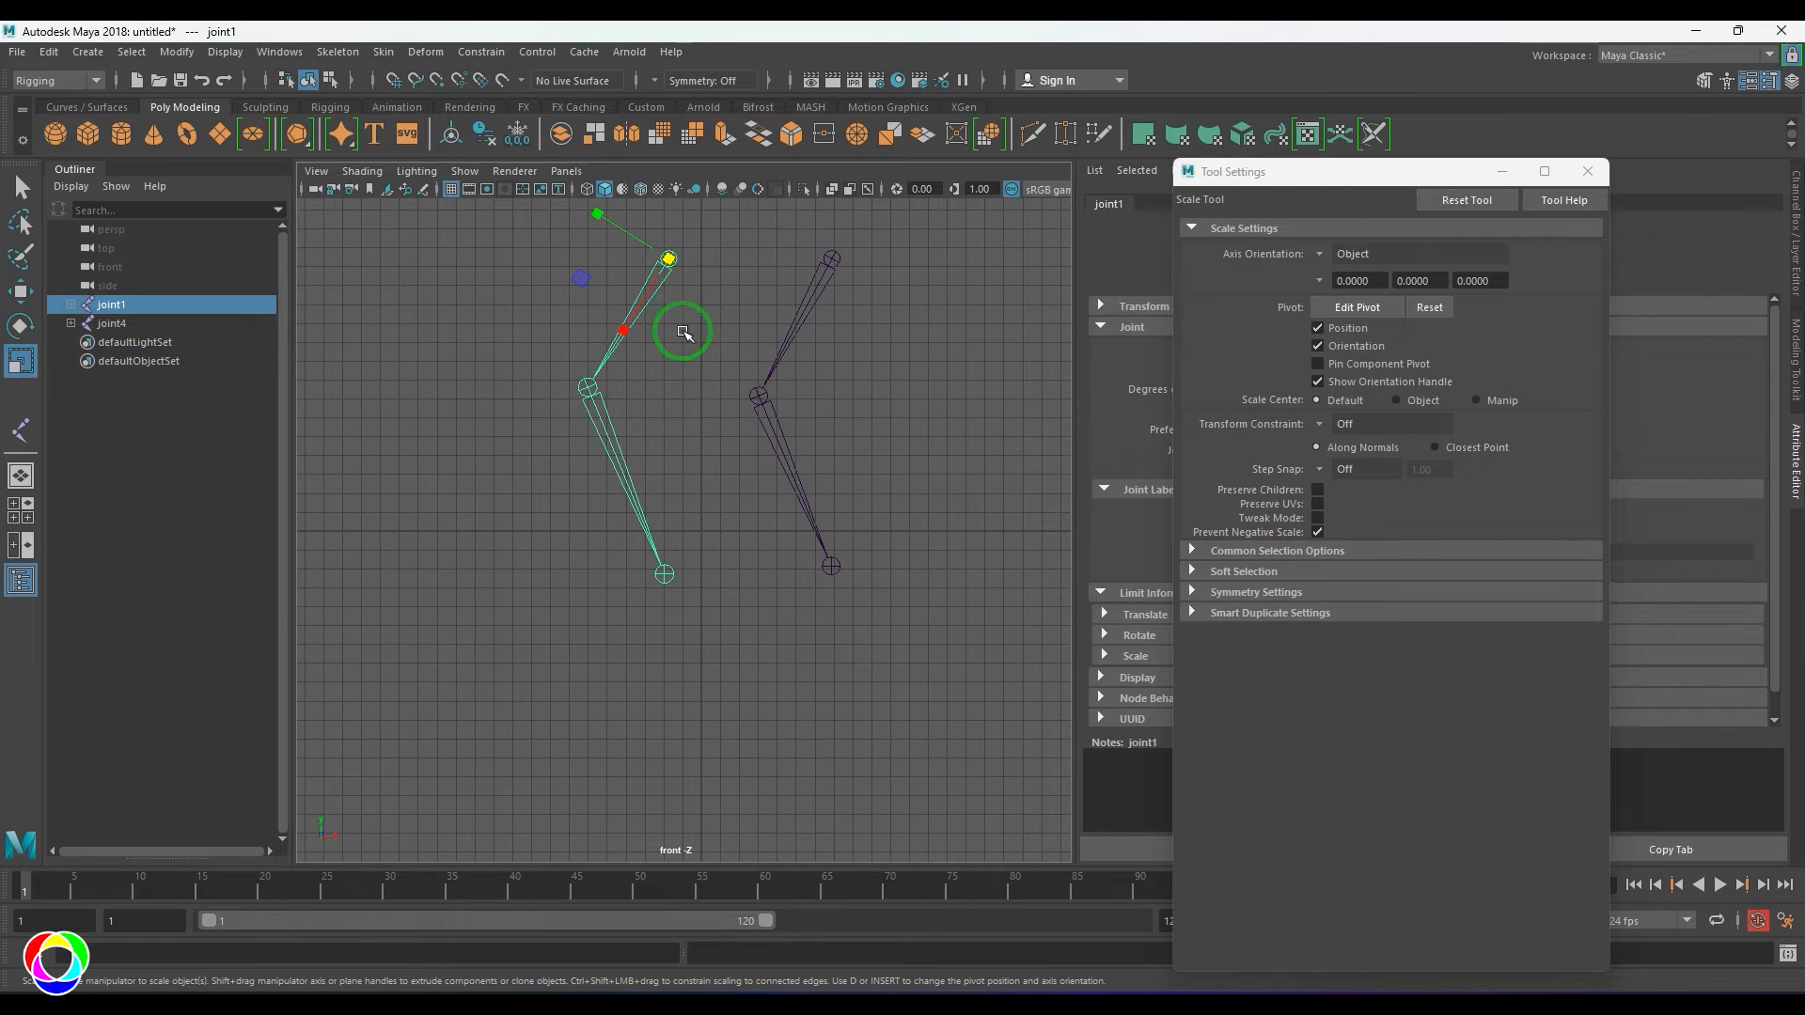
{"action": "scroll", "coordinate": [649, 327], "scroll_direction": "up", "scroll_amount": 1}
{"action": "middle_click_drag", "start_coordinate": [628, 319], "coordinate": [619, 382], "text": "alt"}
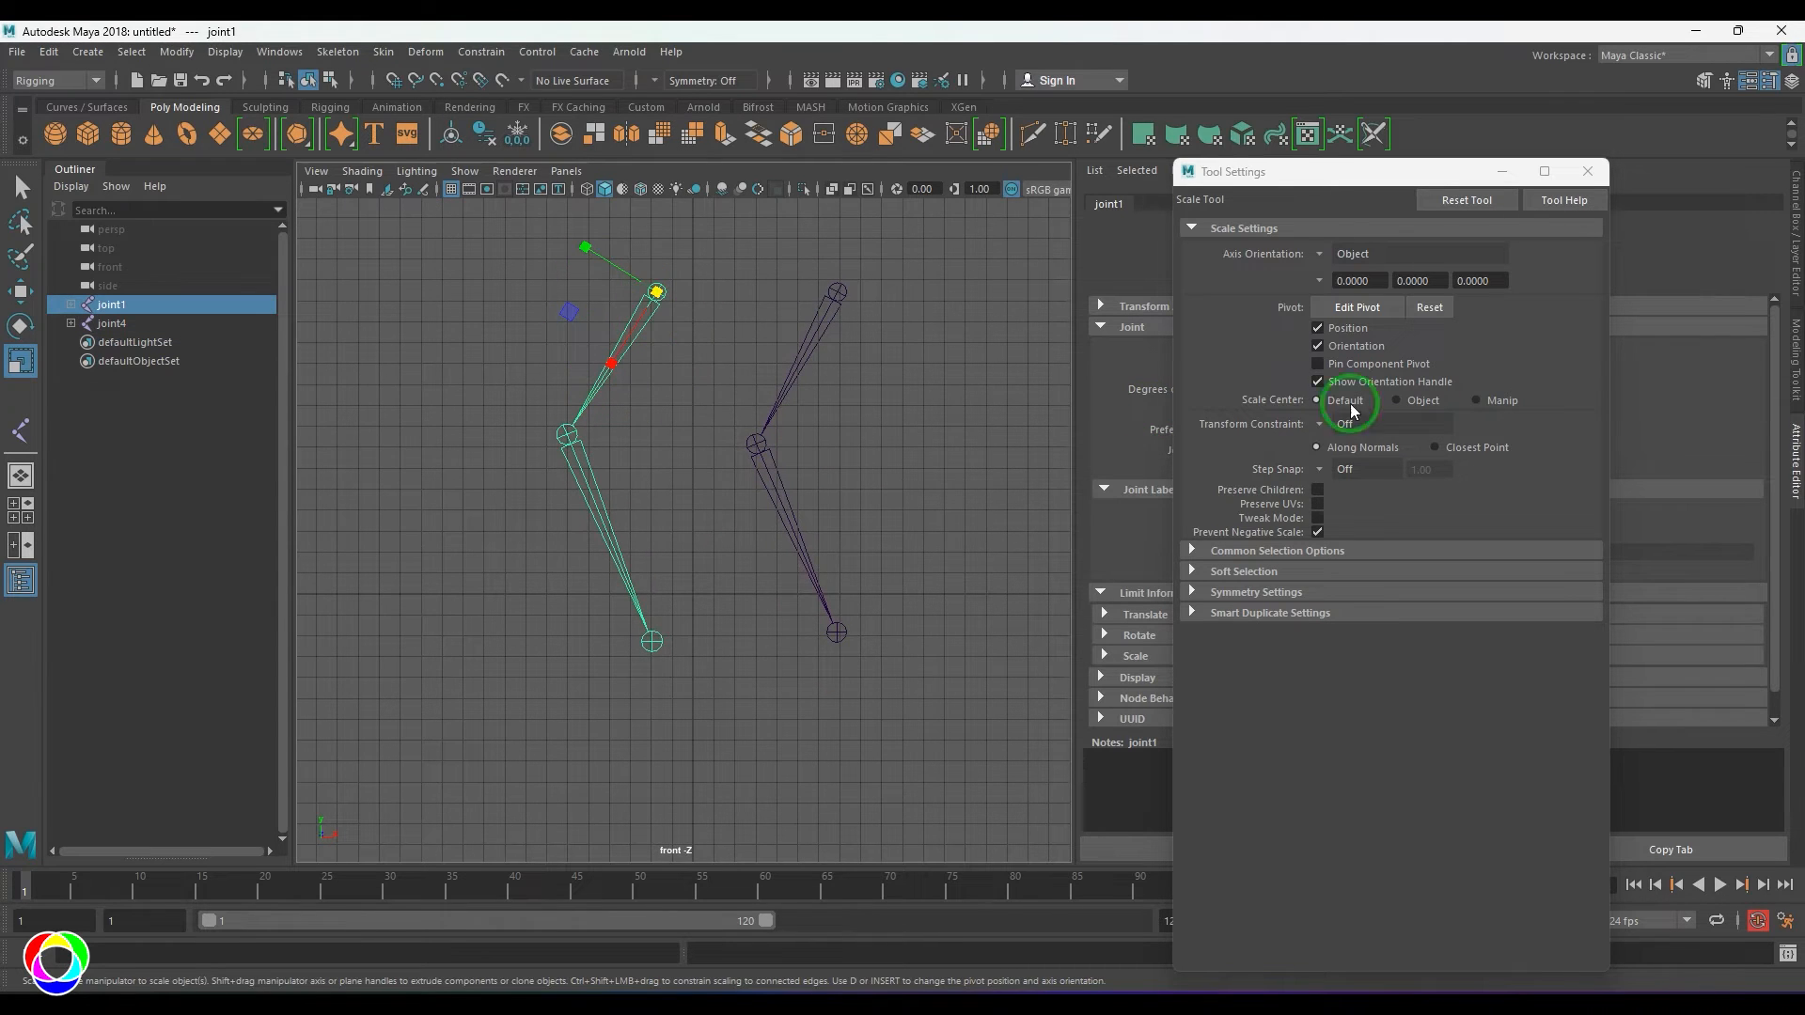
{"action": "left_click", "coordinate": [337, 52]}
{"action": "left_click", "coordinate": [527, 99]}
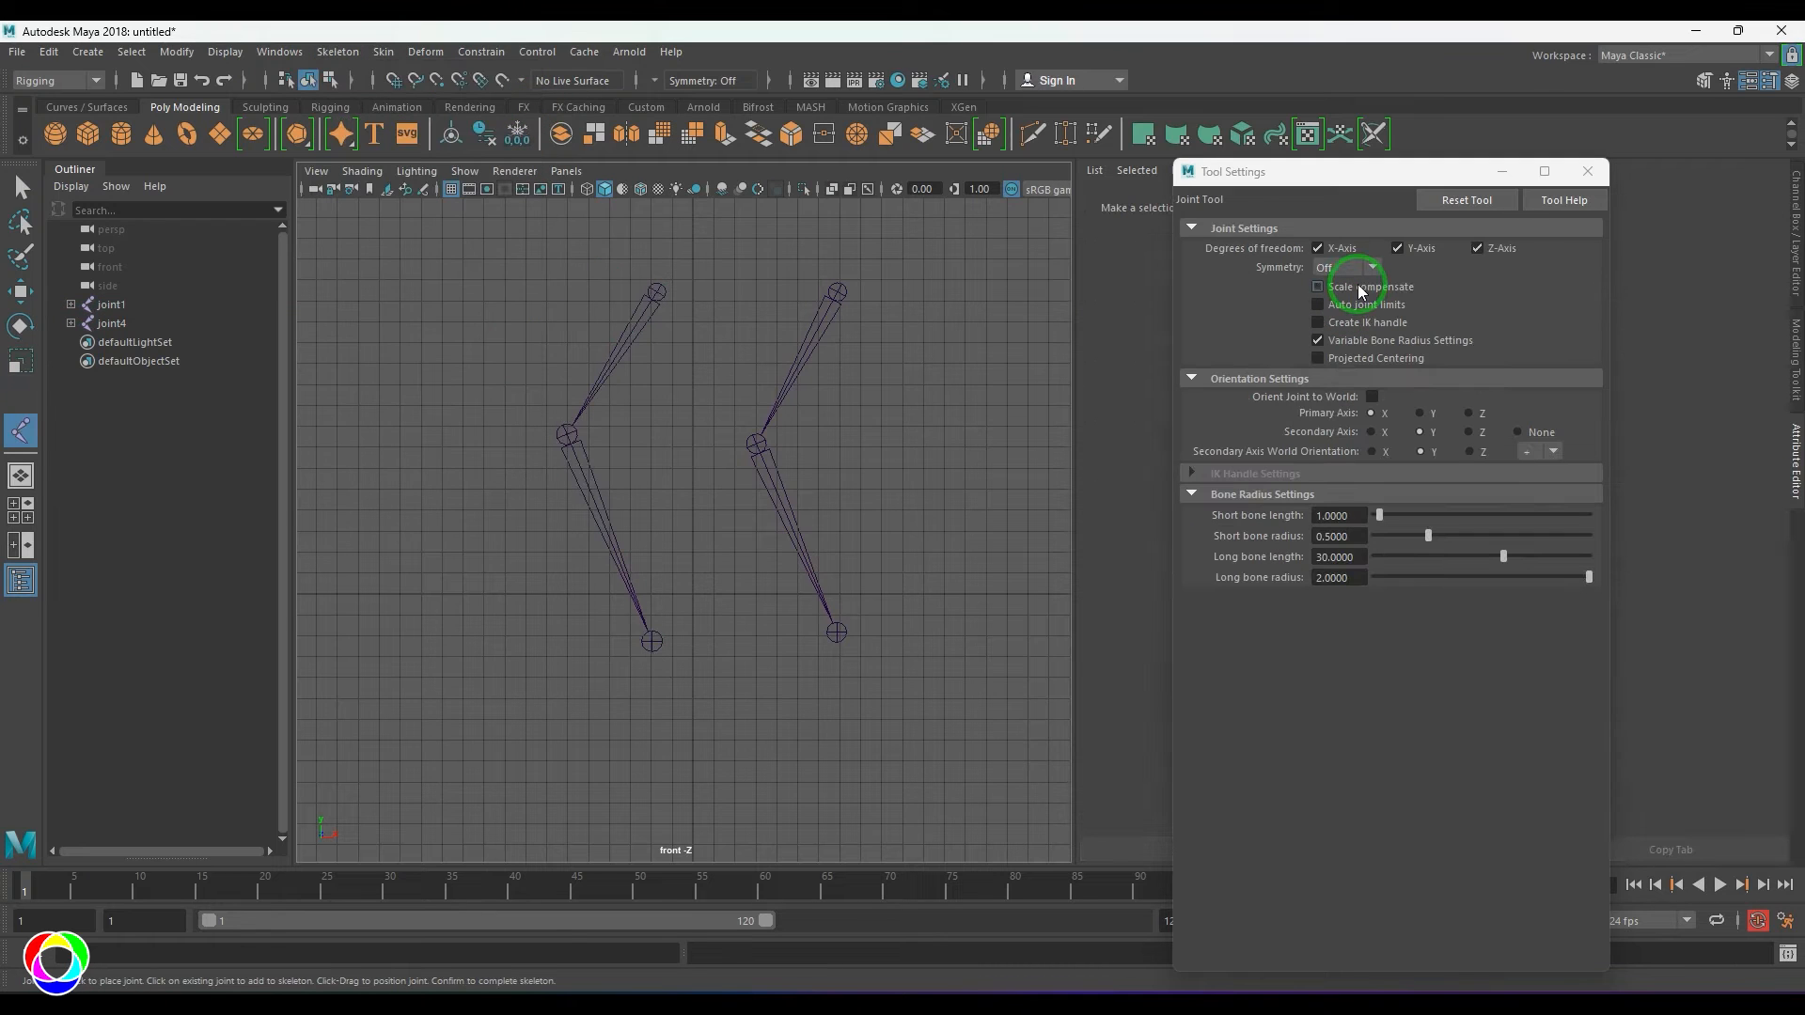
{"action": "left_click", "coordinate": [1588, 171]}
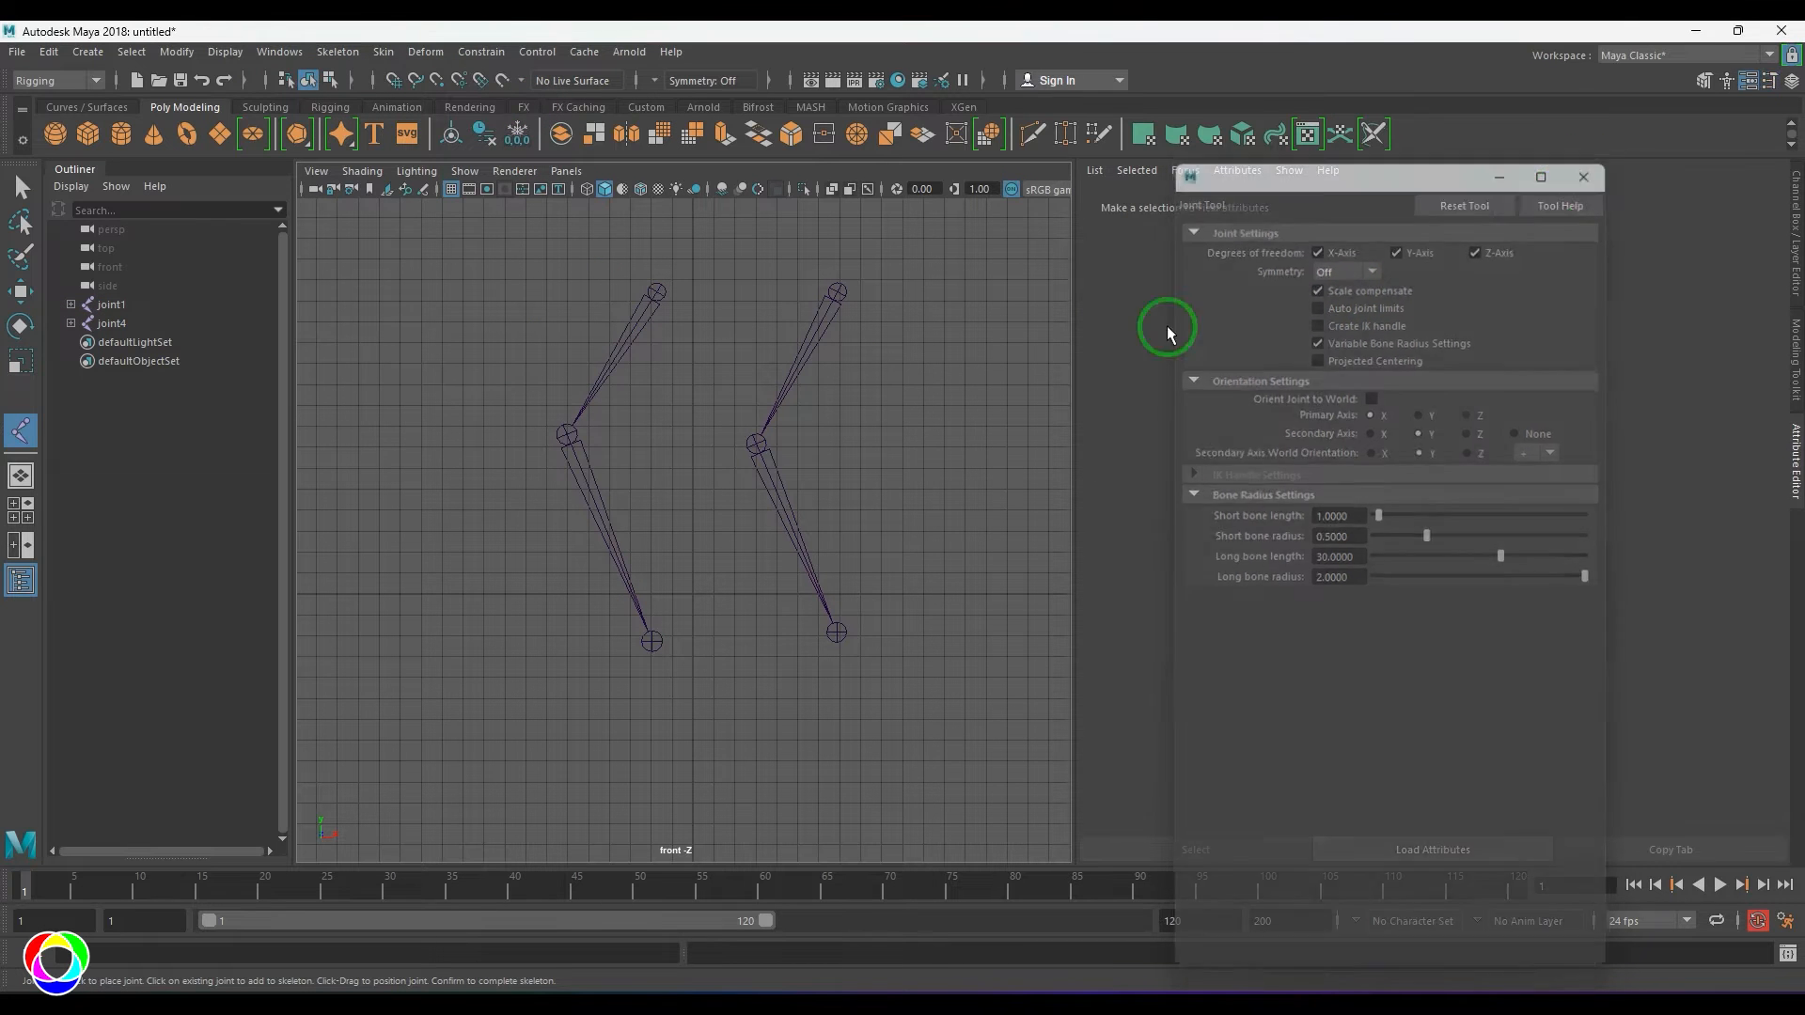
- Test uniform scaling on the root joint of the negative X chain, up to about 1.87, undoing each attempt
{"action": "left_click", "coordinate": [21, 291]}
{"action": "left_click", "coordinate": [656, 295]}
{"action": "key", "text": "r"}
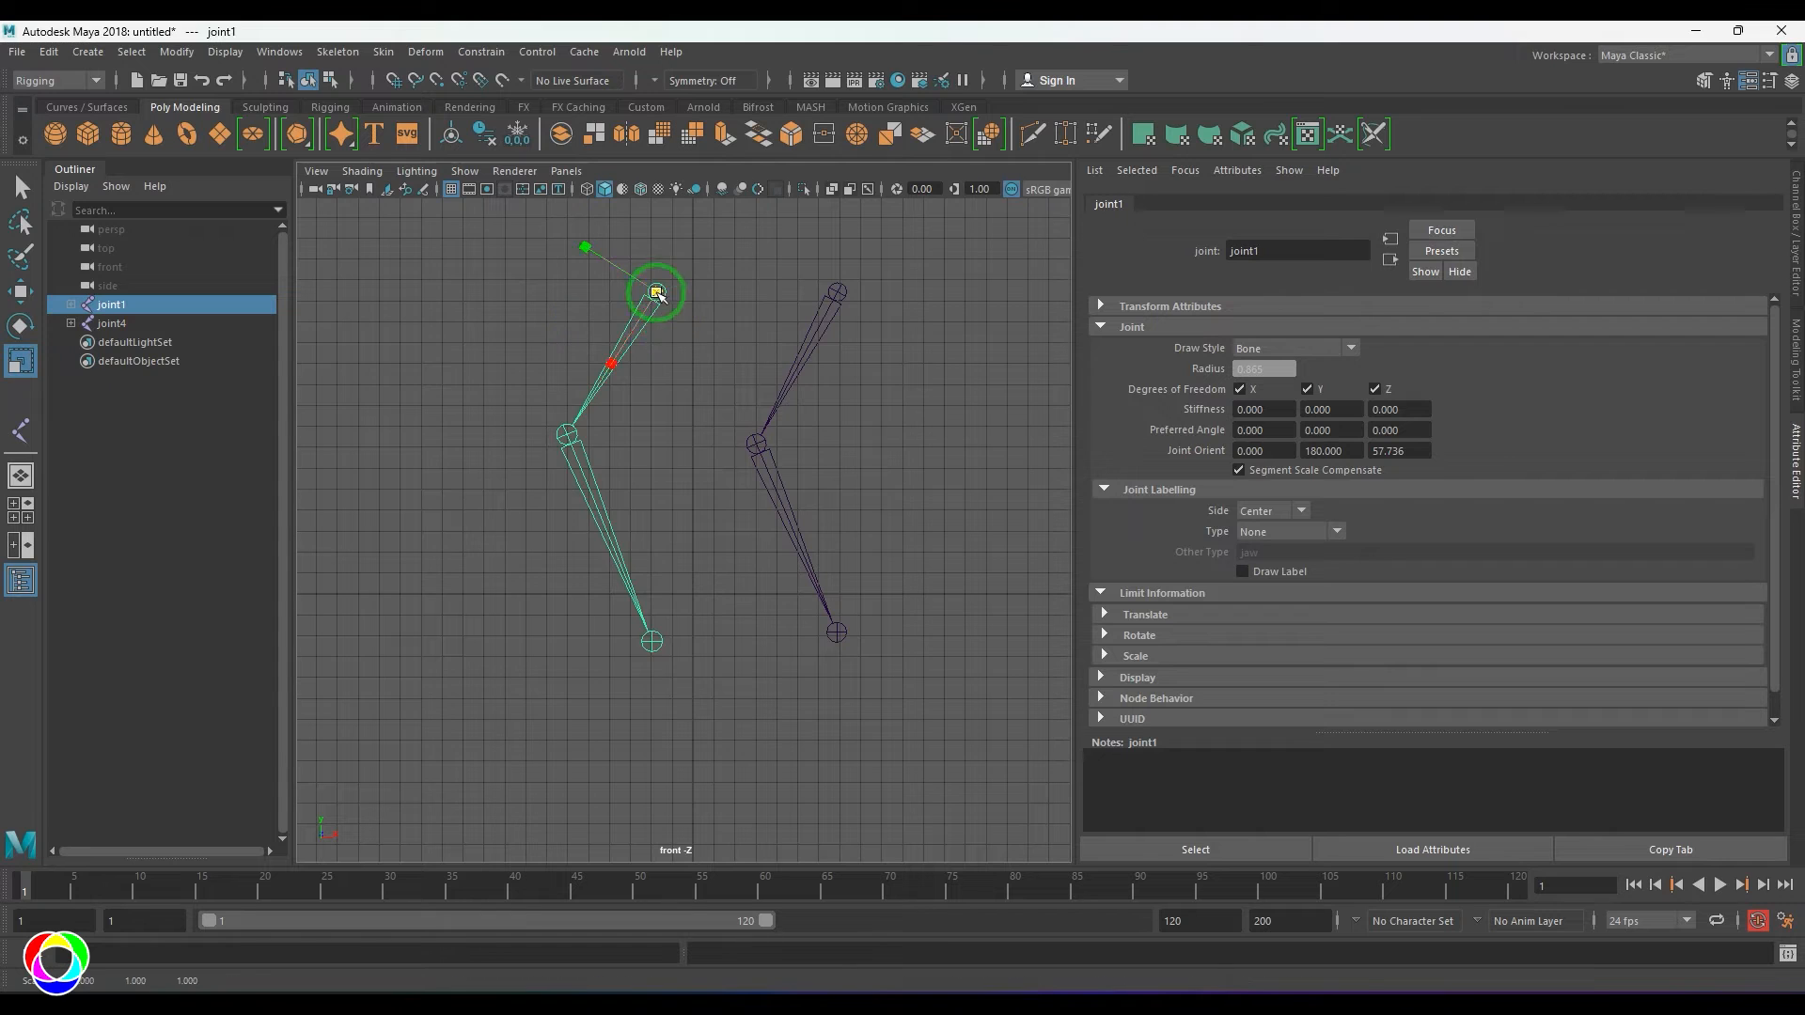
{"action": "left_click_drag", "start_coordinate": [656, 294], "coordinate": [843, 310]}
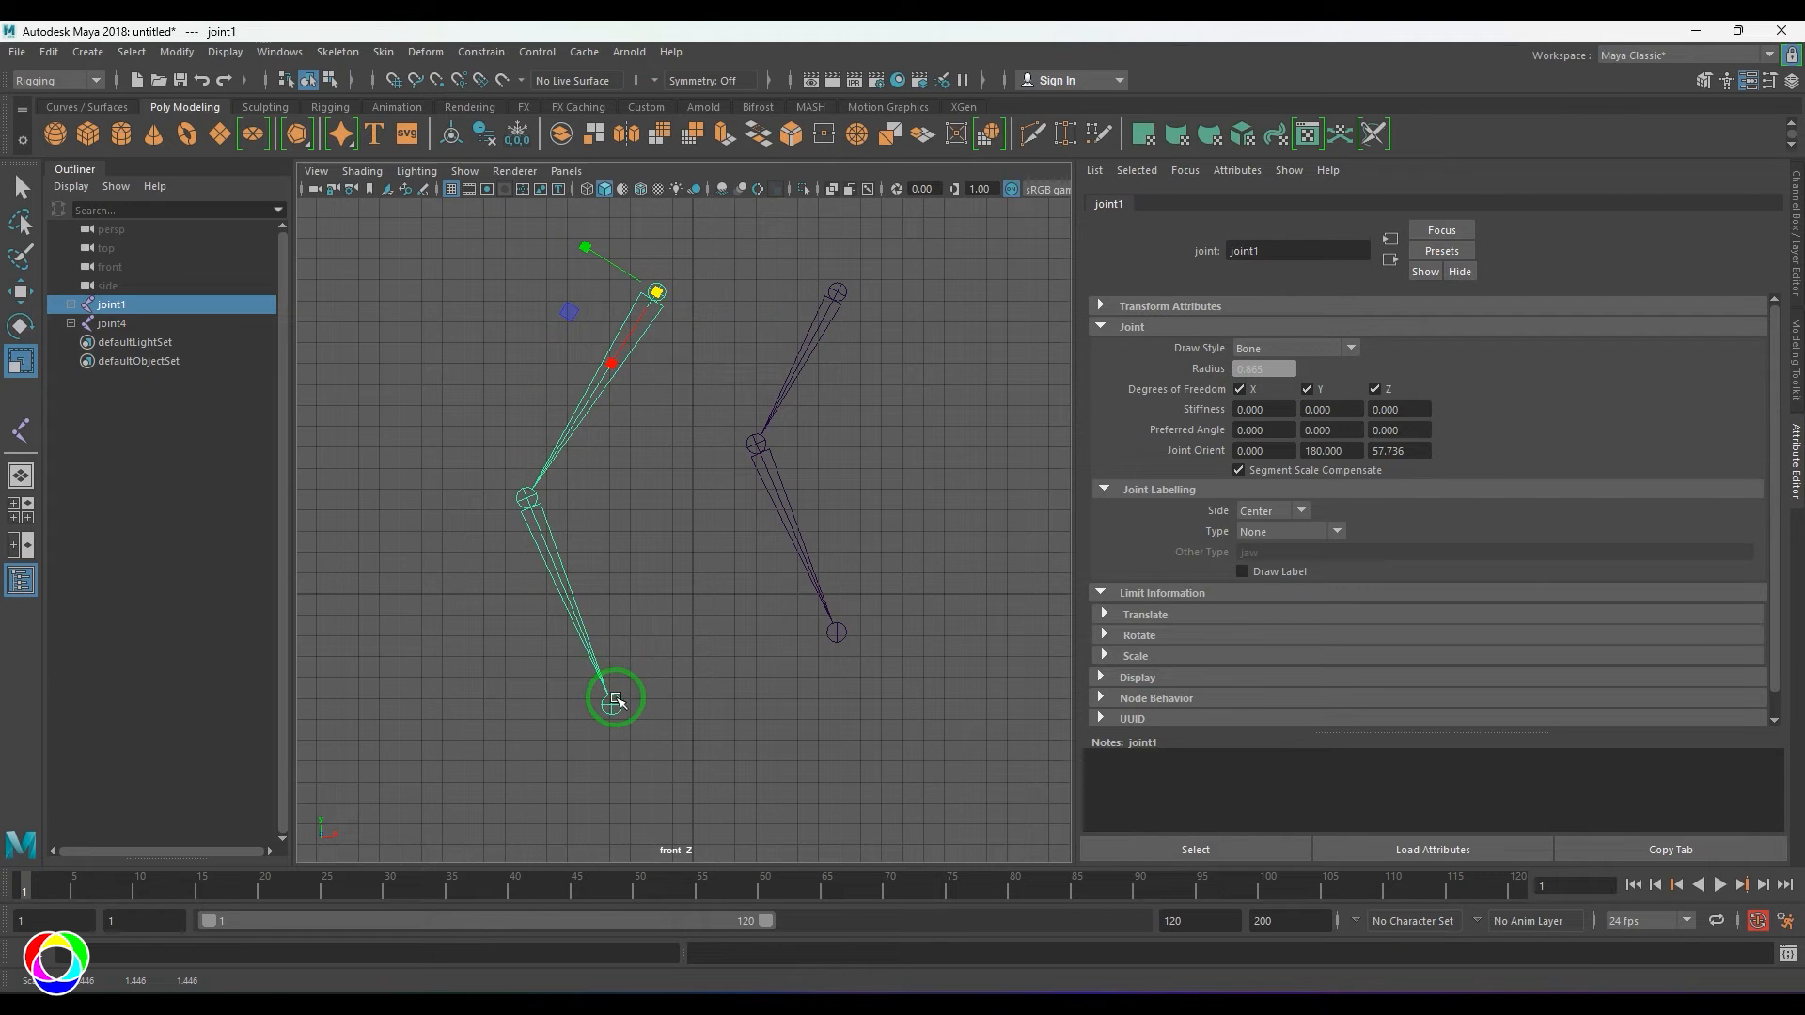
{"action": "key", "text": "ctrl+z"}
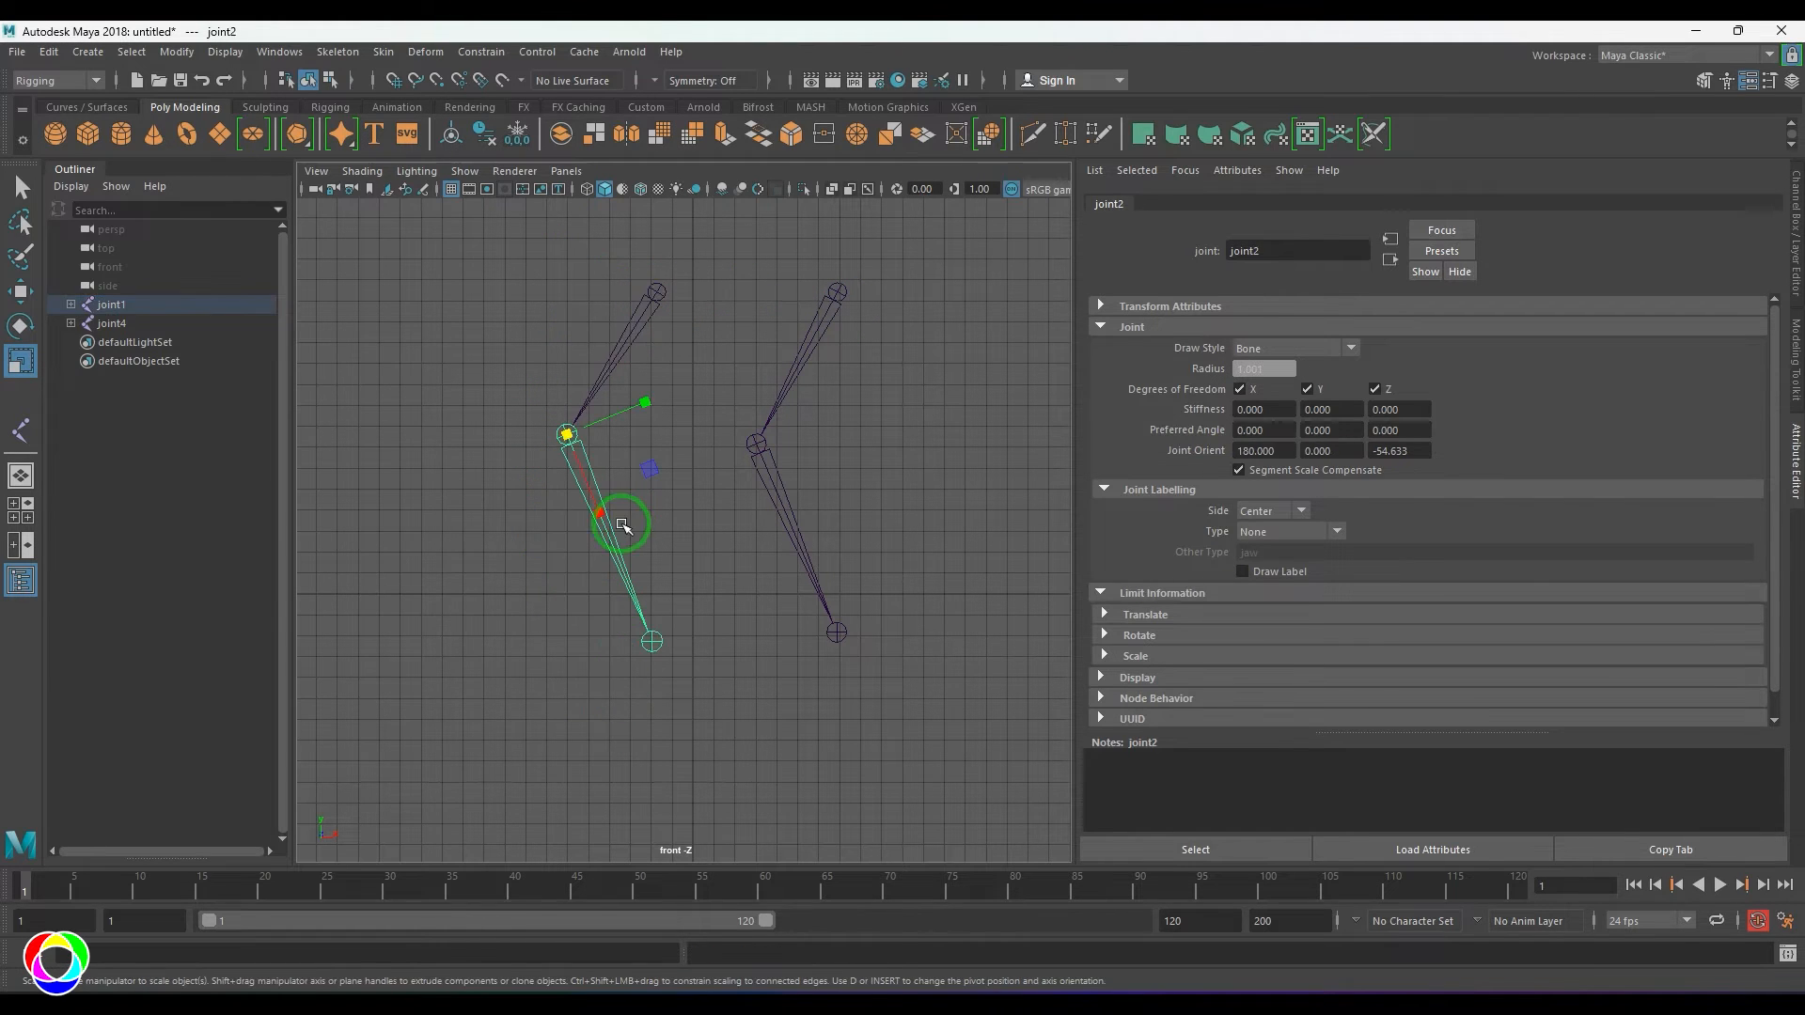
{"action": "left_click_drag", "start_coordinate": [656, 293], "coordinate": [1021, 358]}
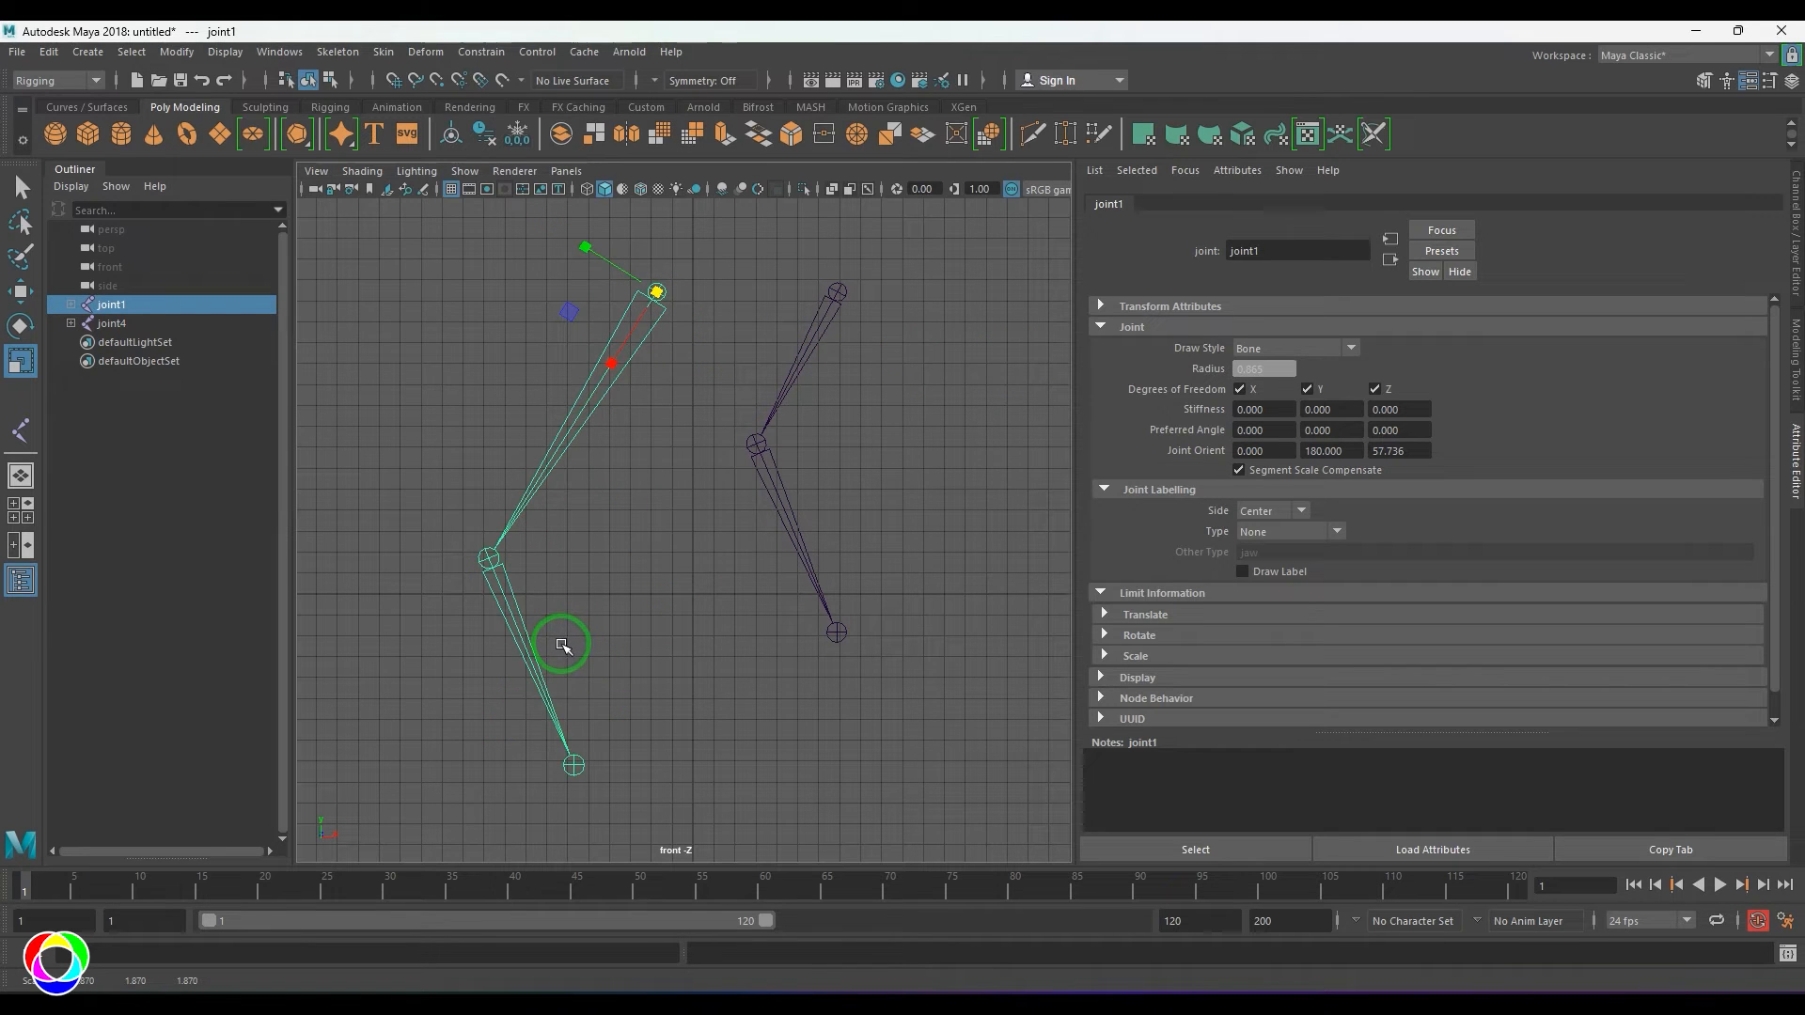
{"action": "key", "text": "ctrl+z"}
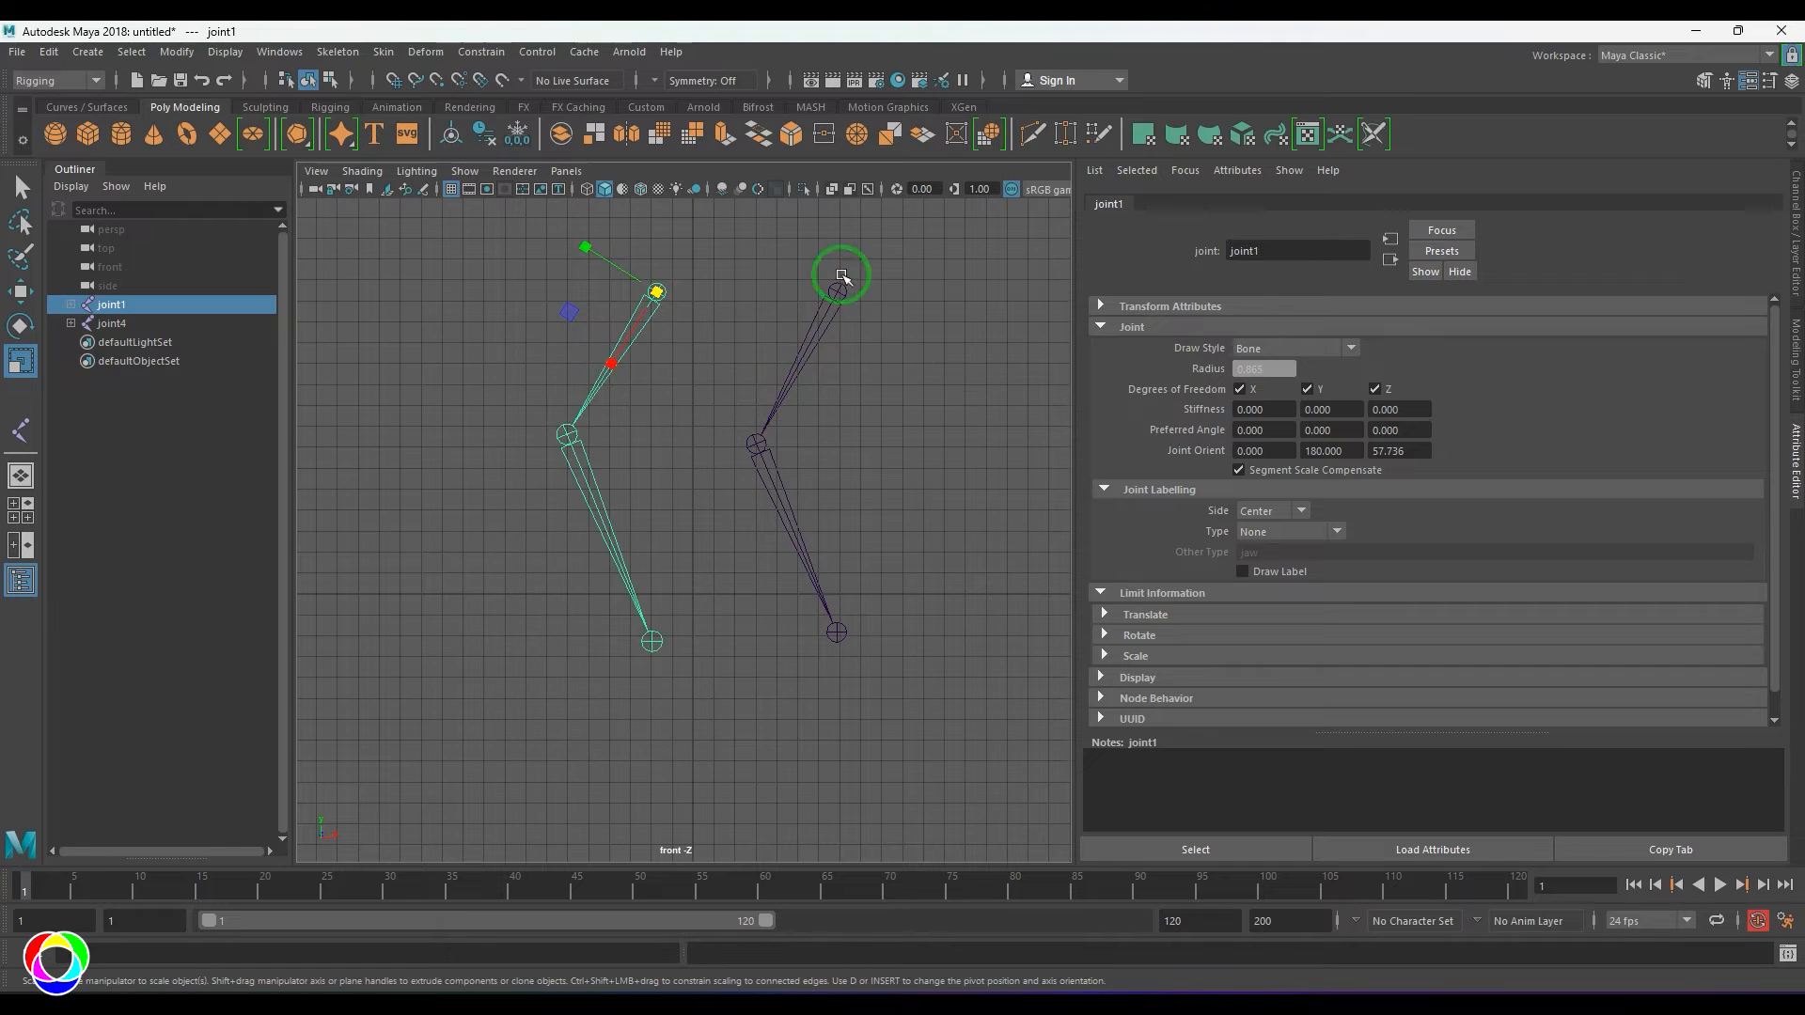
- Scale the positive X chain uniformly from its root by about 1.71 and undo the scaling
{"action": "left_click", "coordinate": [837, 289]}
{"action": "left_click_drag", "start_coordinate": [837, 294], "coordinate": [1128, 352]}
{"action": "middle_click_drag", "start_coordinate": [754, 537], "coordinate": [765, 391], "text": "alt"}
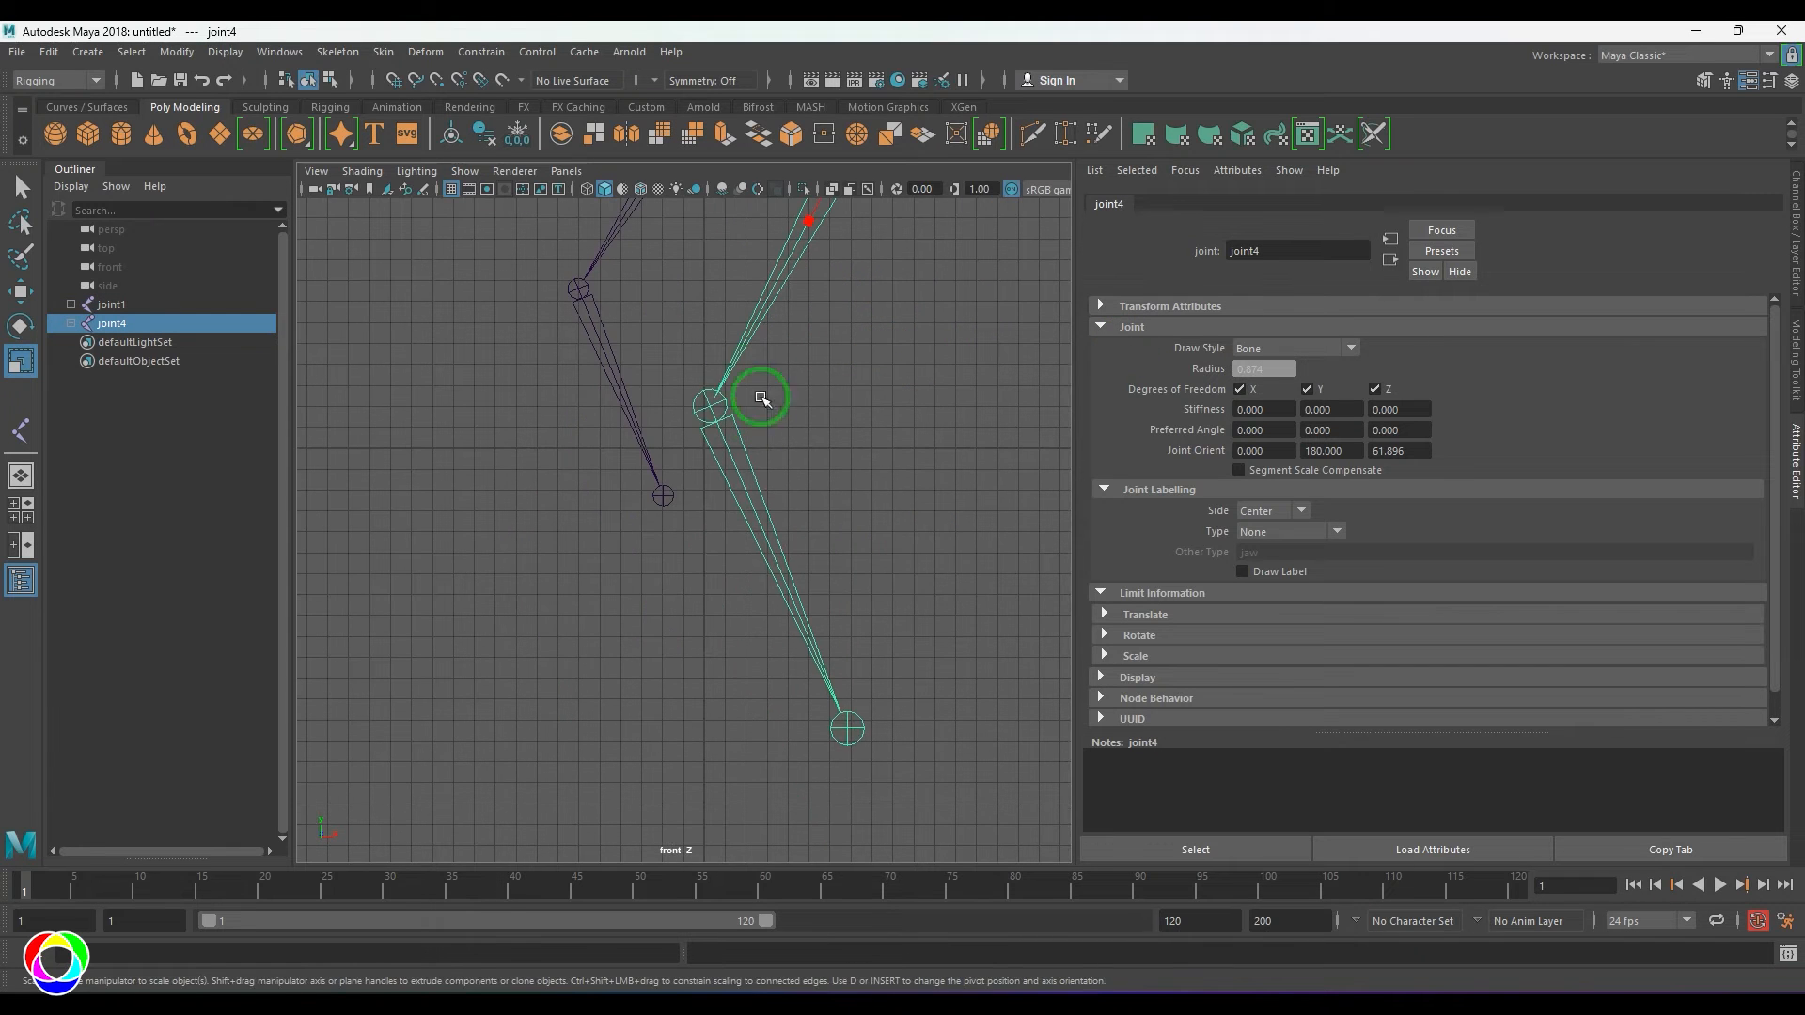
{"action": "key", "text": "ctrl+z"}
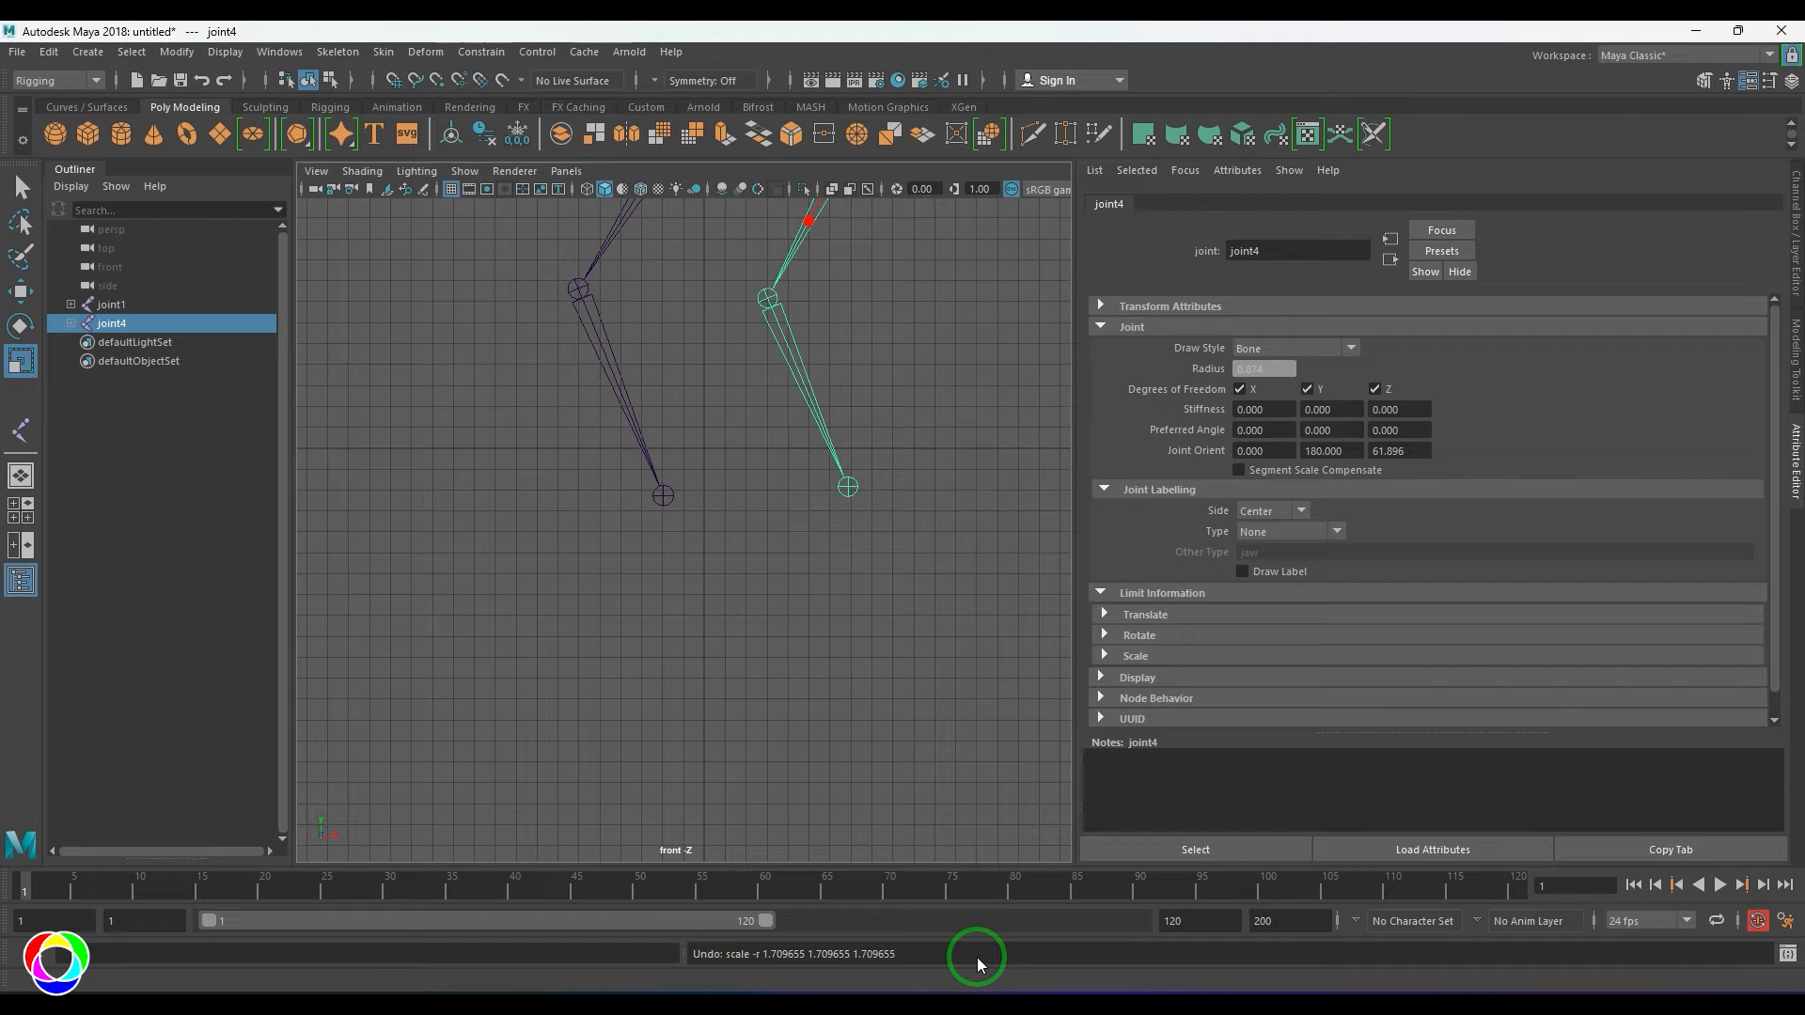
- Select both three-joint chains and delete them
{"action": "key", "text": "a"}
{"action": "left_click", "coordinate": [869, 493]}
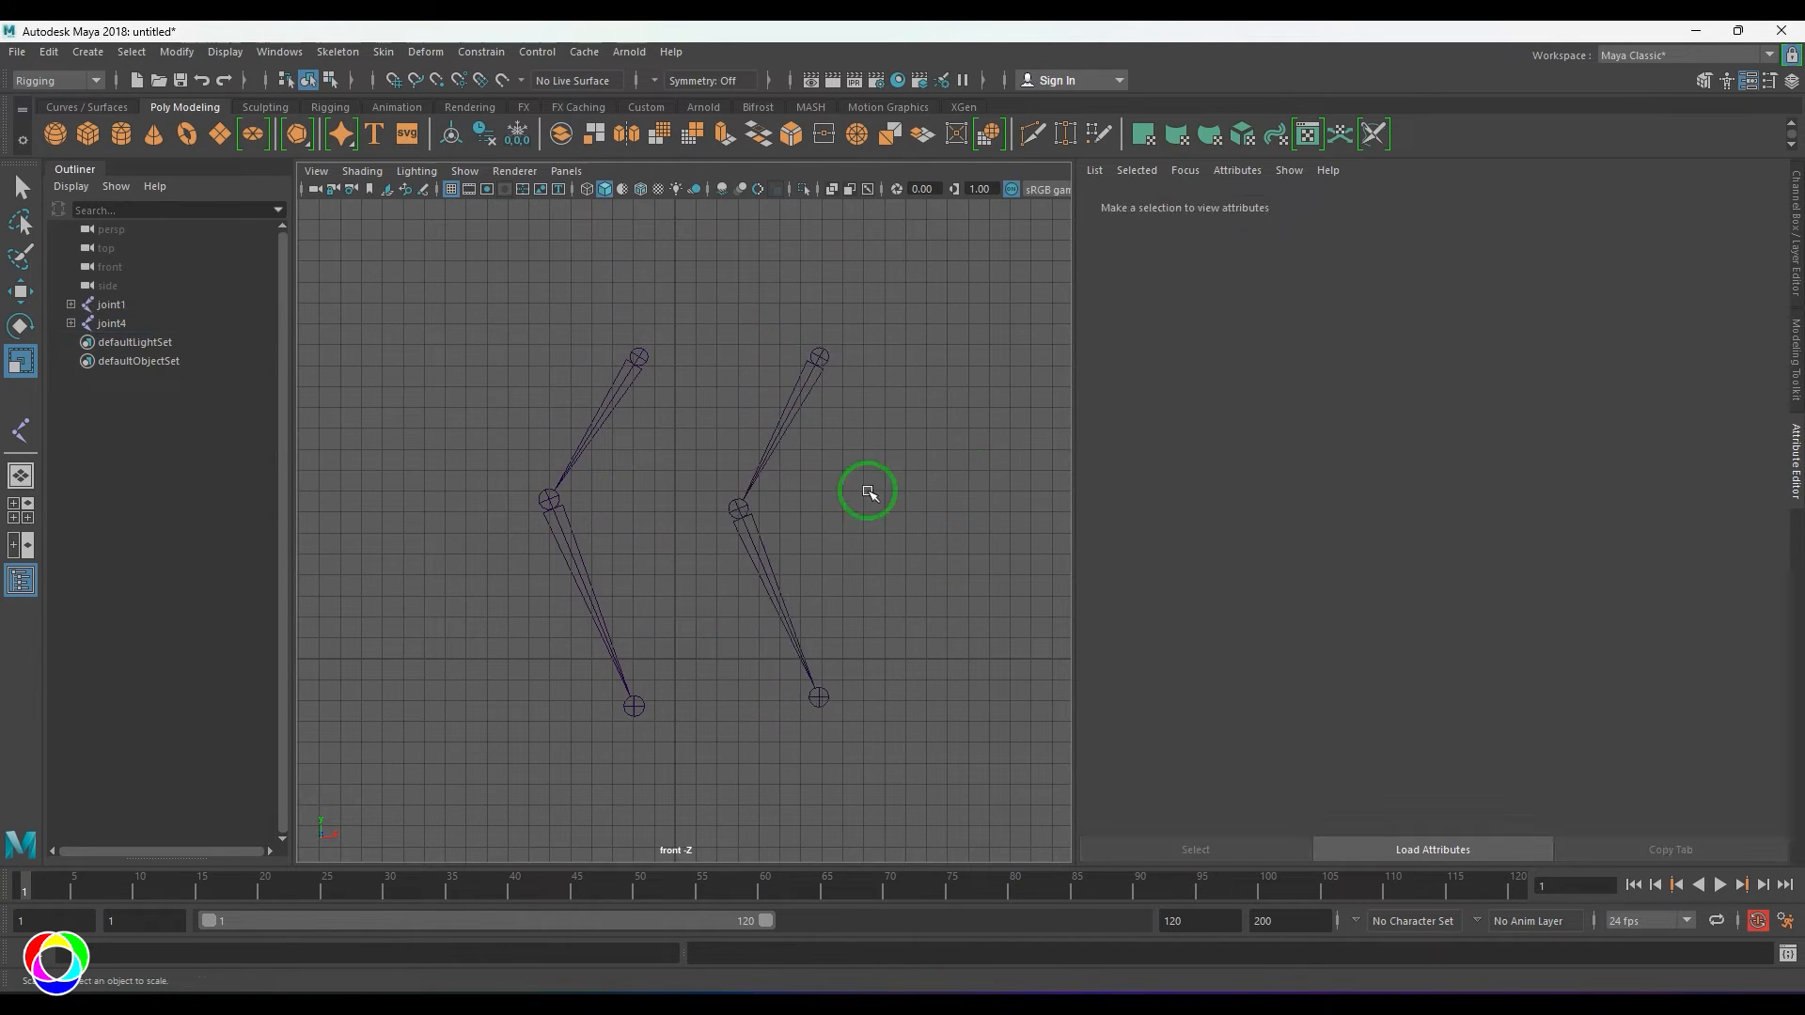
{"action": "left_click_drag", "start_coordinate": [472, 319], "coordinate": [938, 418]}
{"action": "key", "text": "Delete"}
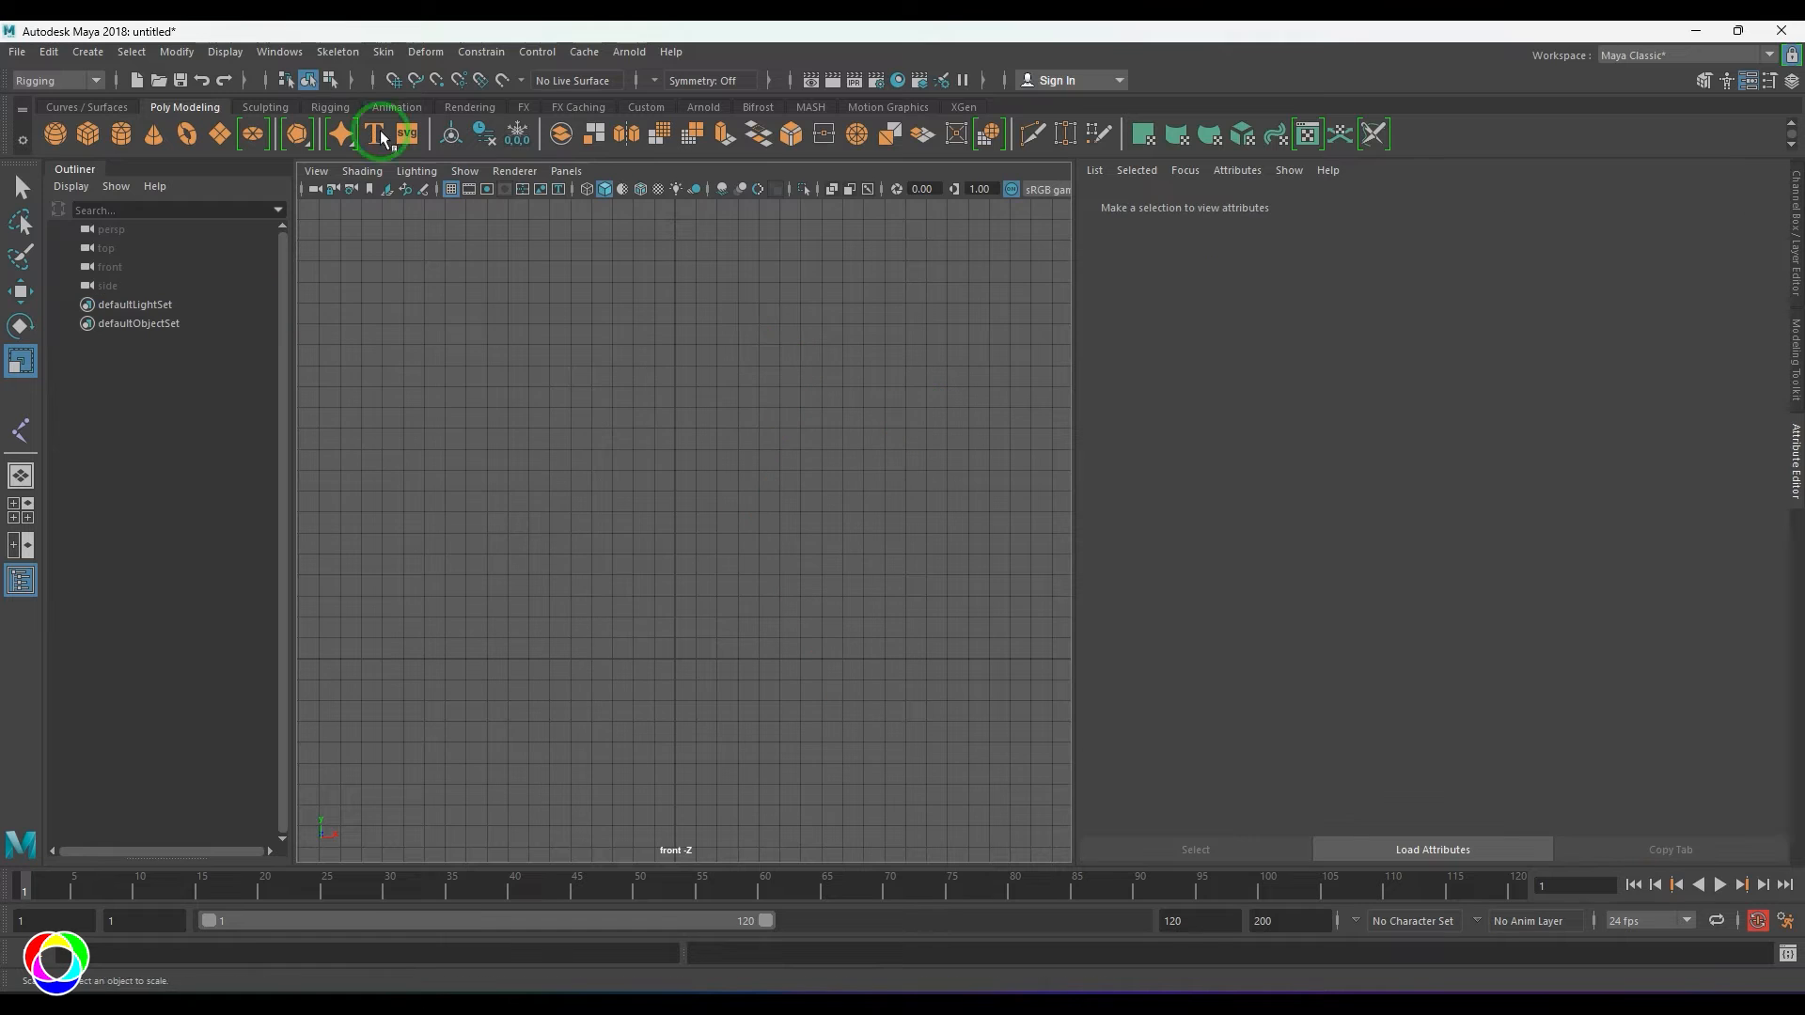
- Draw a three-joint bent chain near the vertical centre line of the front view with Auto joint limits off
{"action": "left_click", "coordinate": [337, 51]}
{"action": "left_click", "coordinate": [527, 99]}
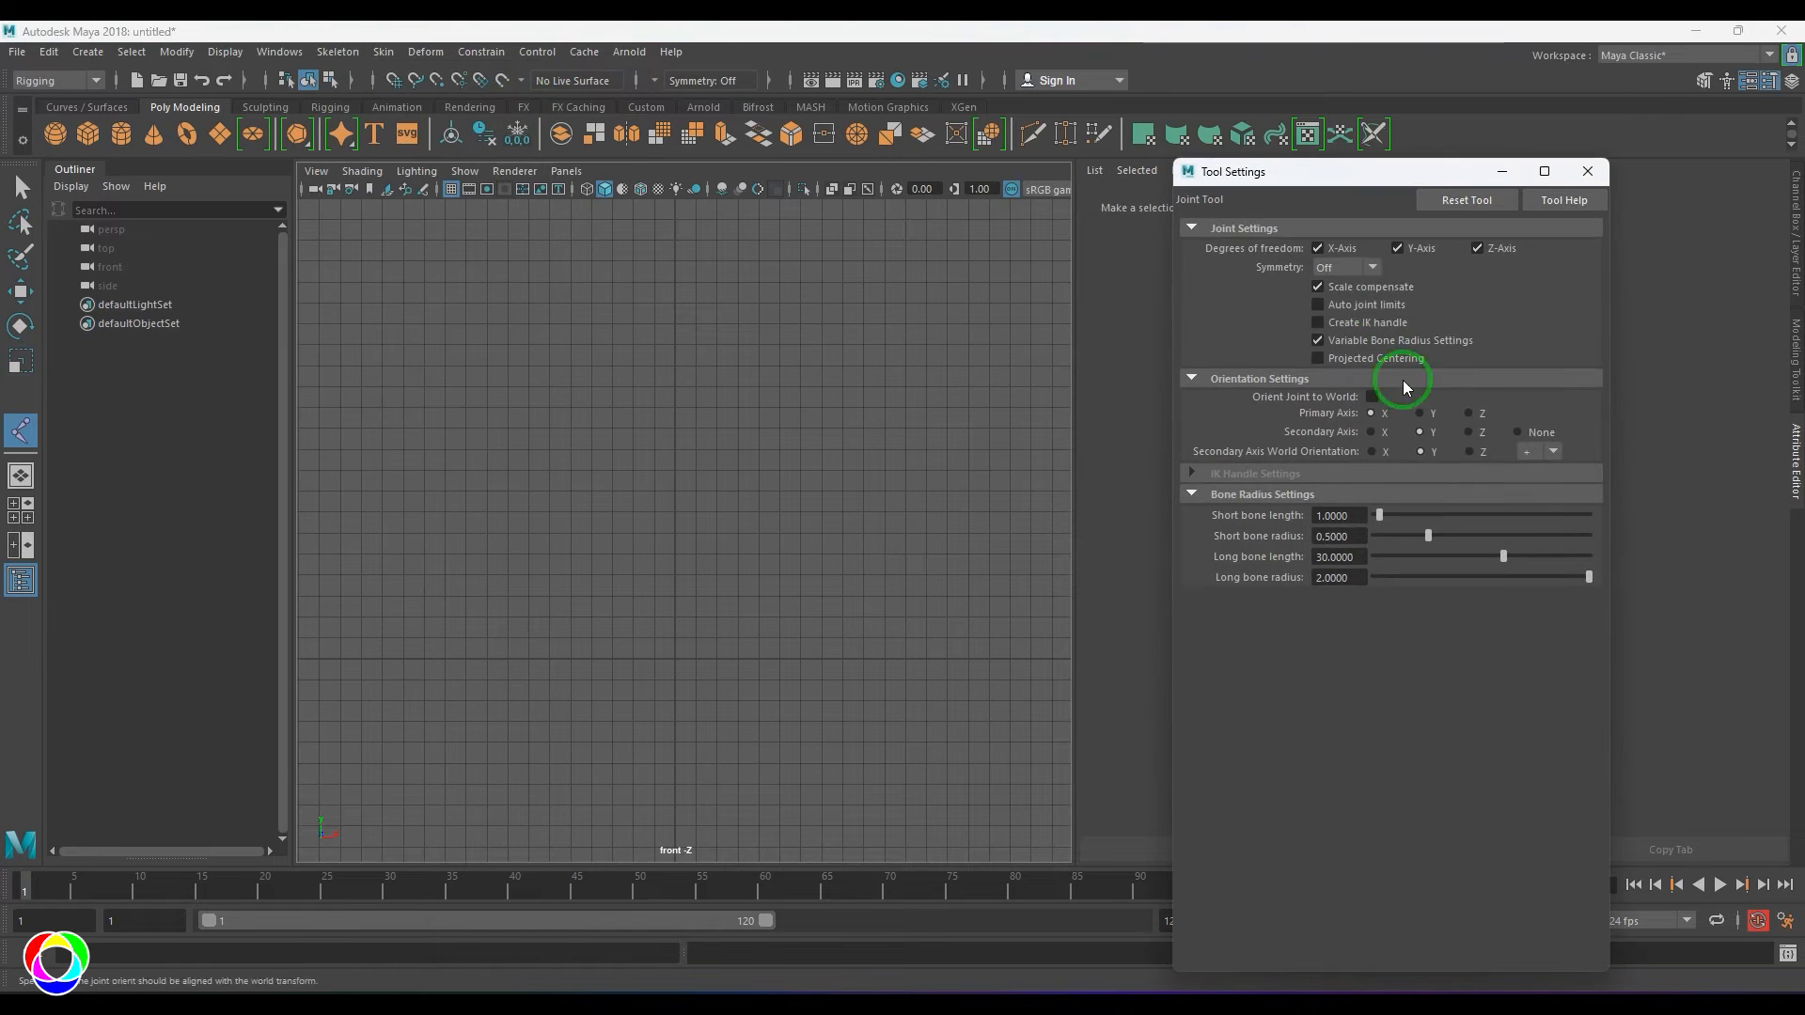
{"action": "left_click", "coordinate": [1372, 306]}
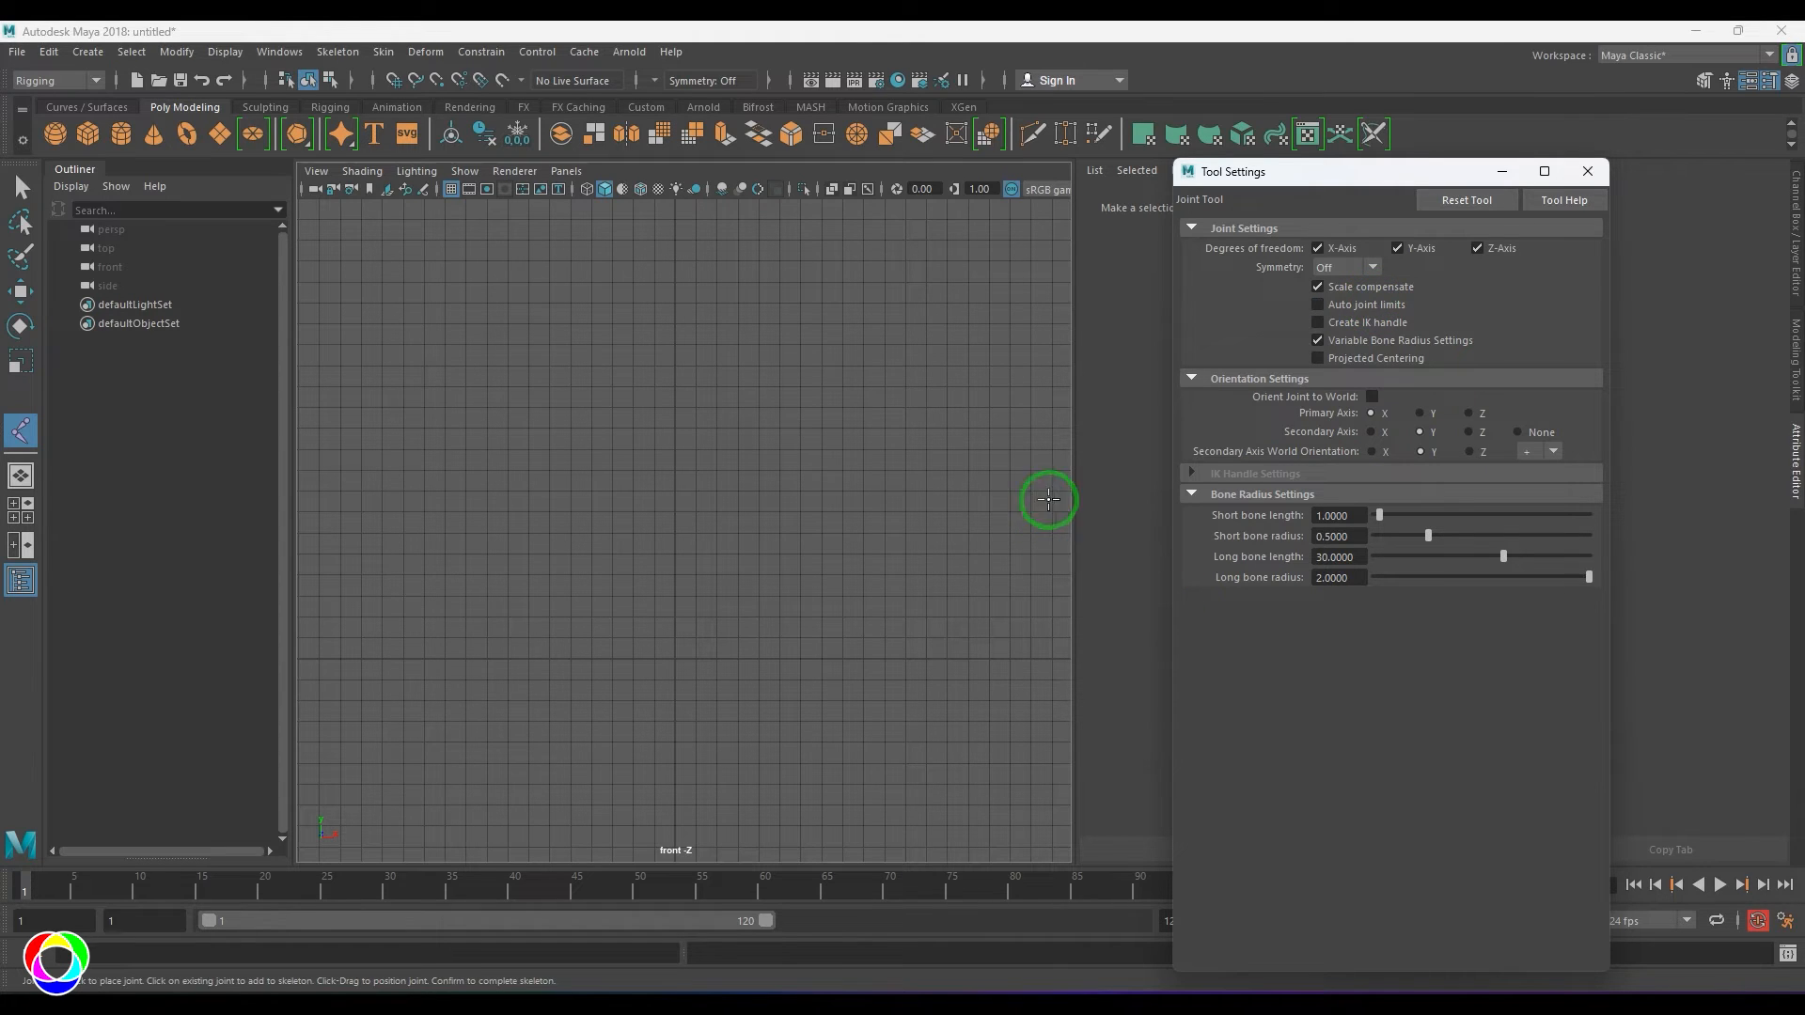
{"action": "left_click", "coordinate": [650, 322]}
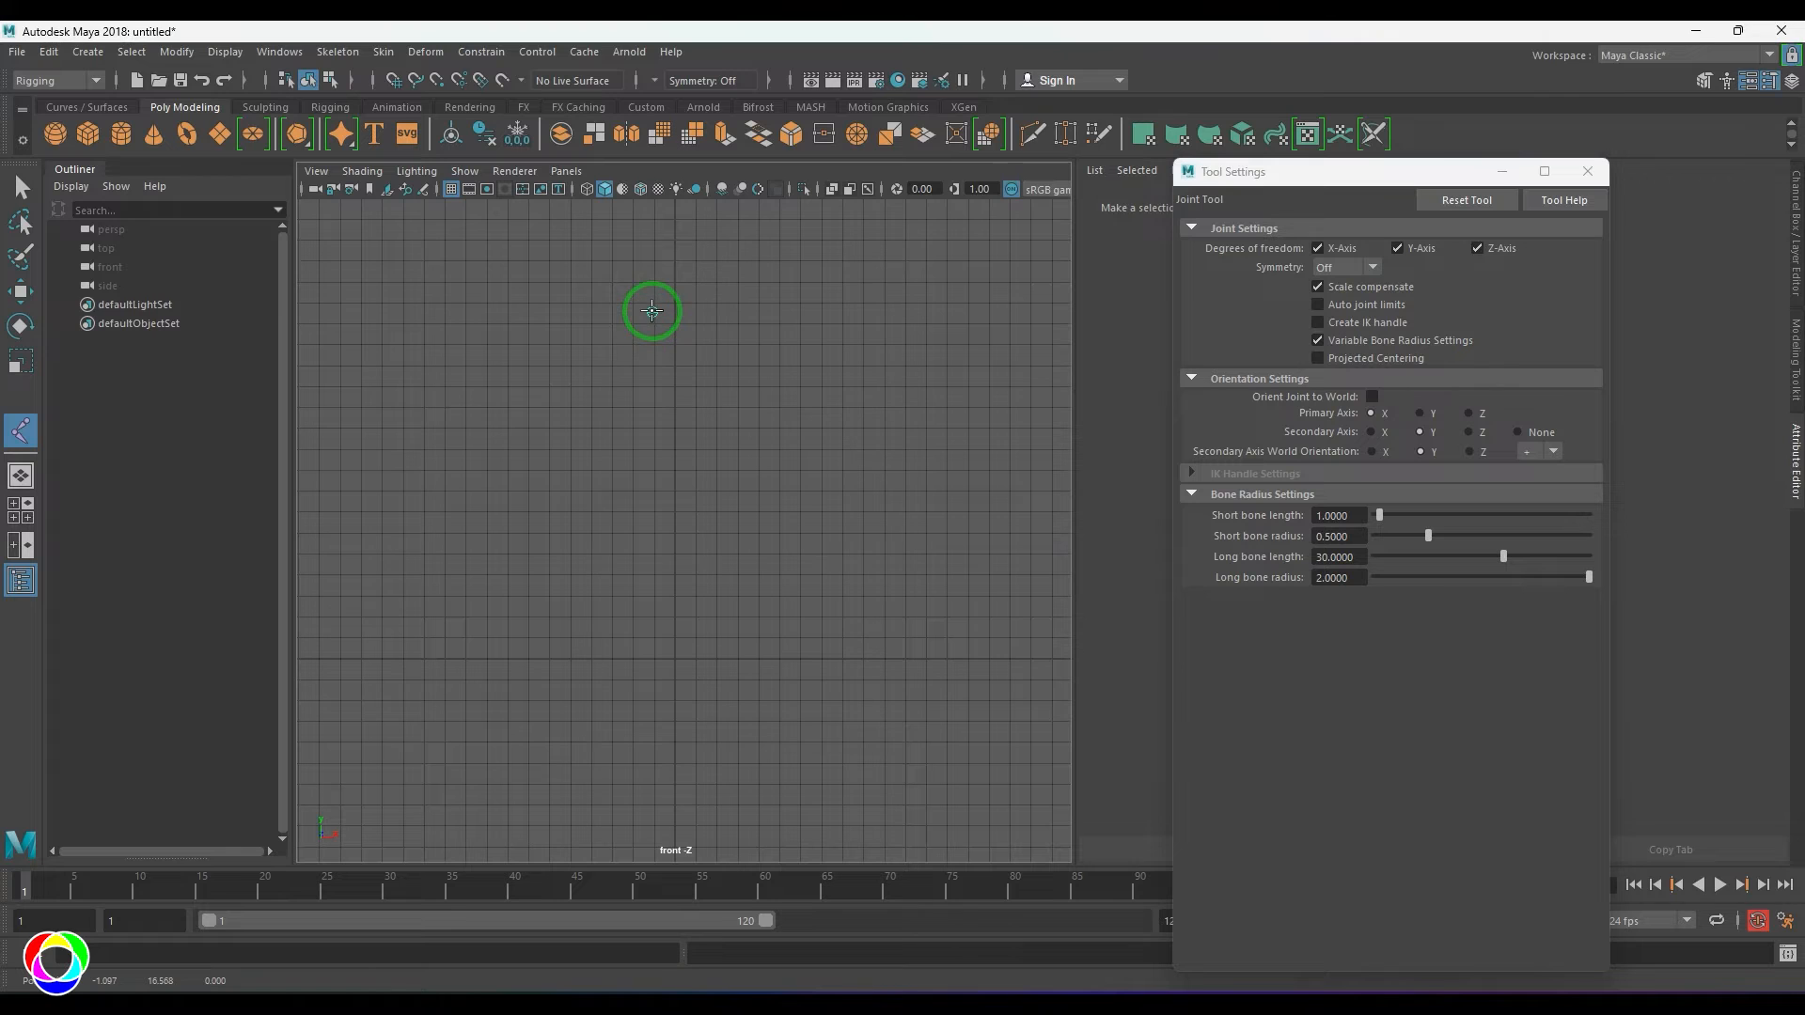
{"action": "left_click", "coordinate": [598, 514]}
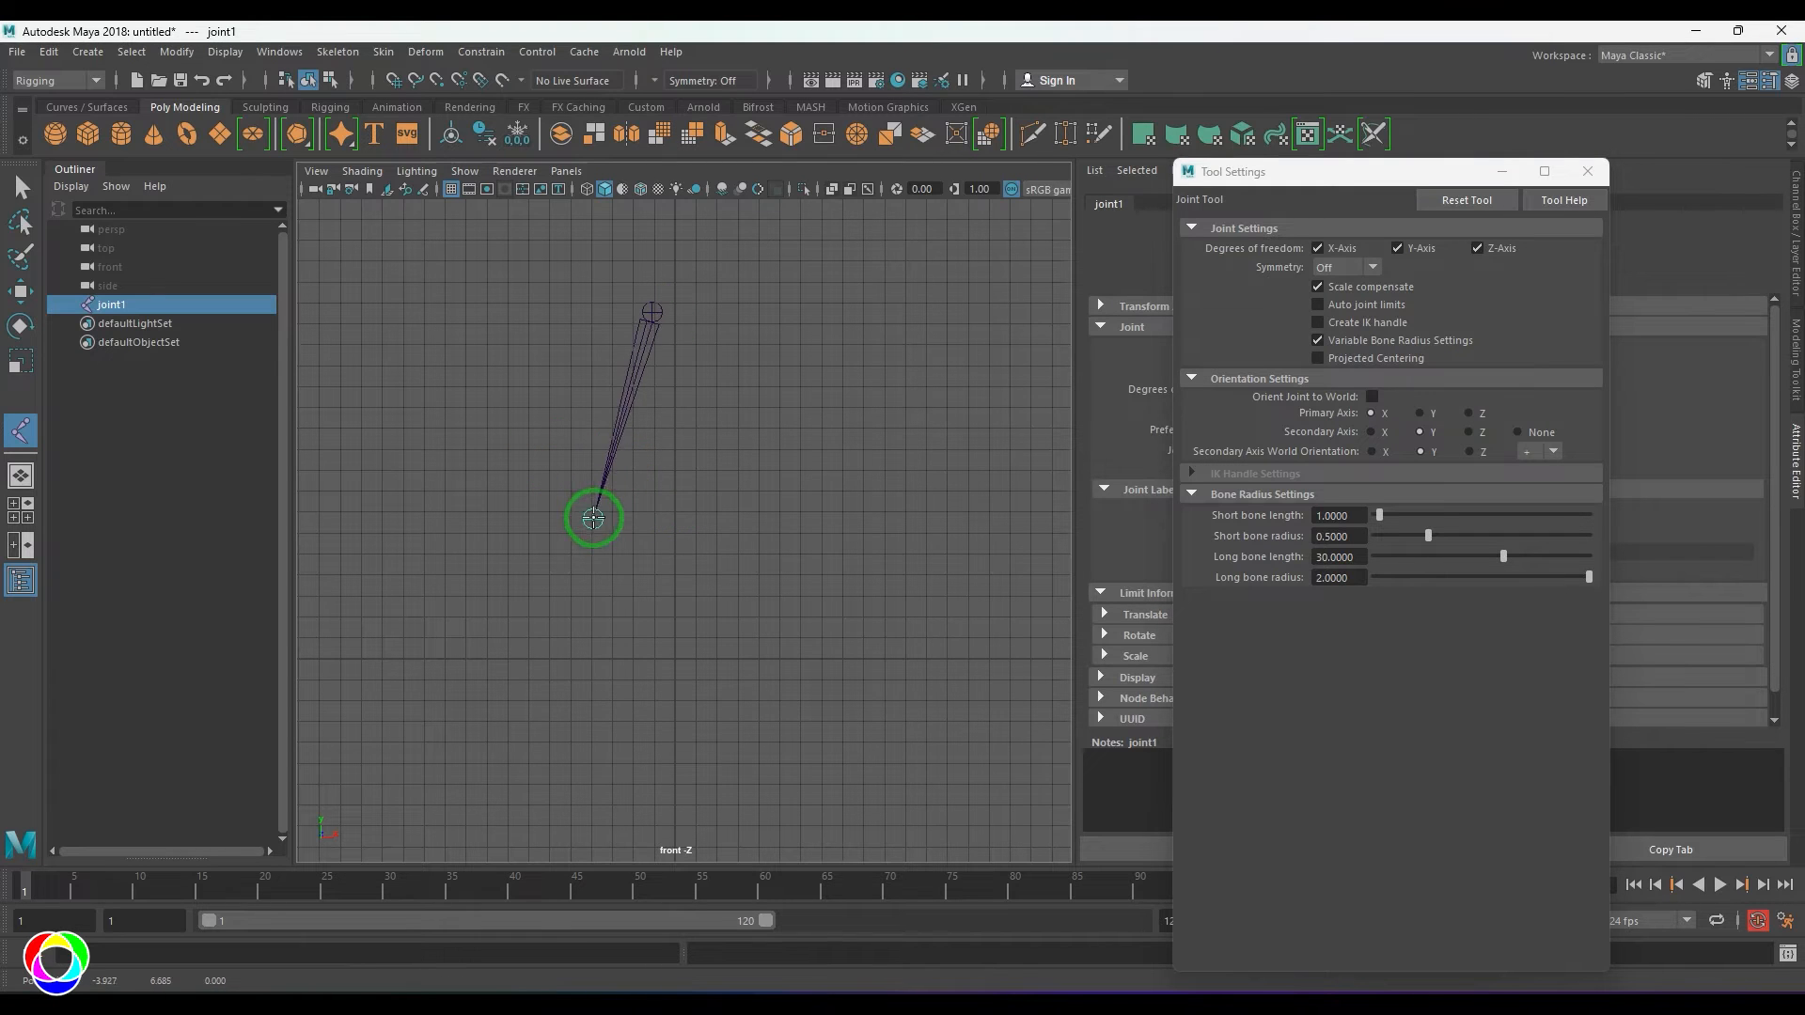
{"action": "left_click", "coordinate": [668, 672]}
{"action": "key", "text": "Return"}
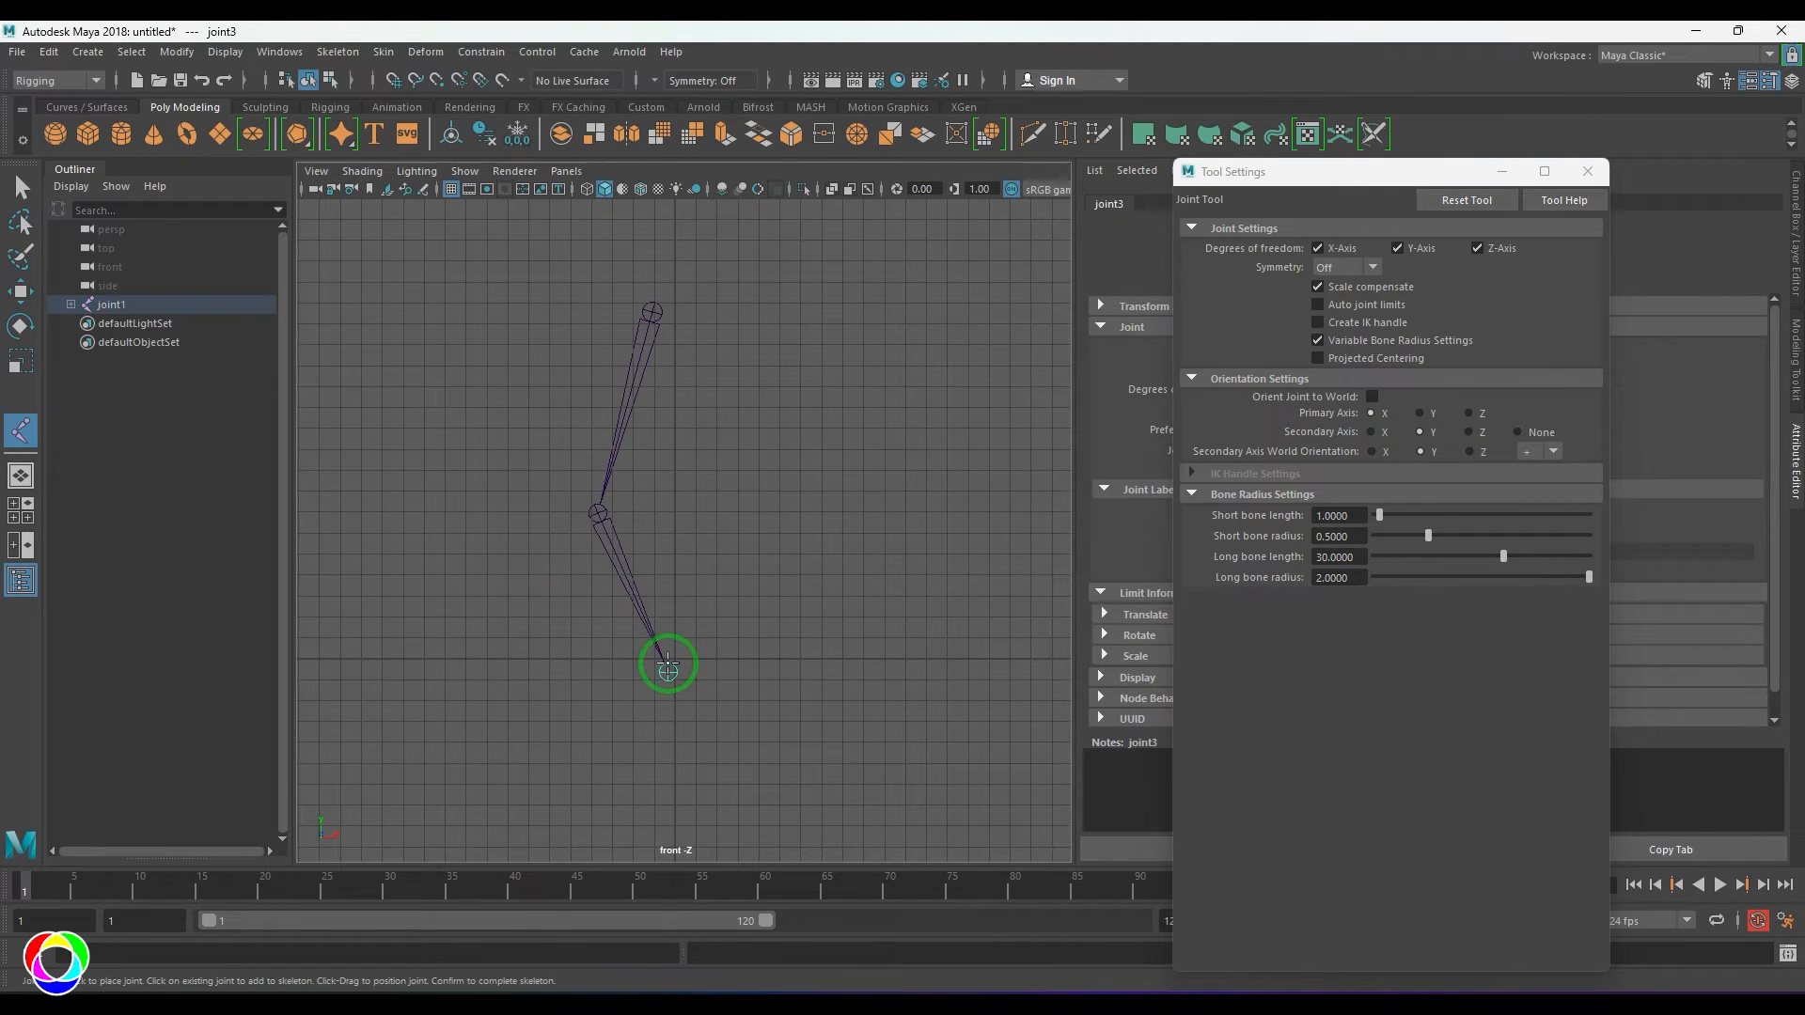
{"action": "key", "text": "r"}
- Turn on Auto joint limits for the Joint tool and draw a second three-joint chain on the positive X side of the first
{"action": "left_click", "coordinate": [337, 51]}
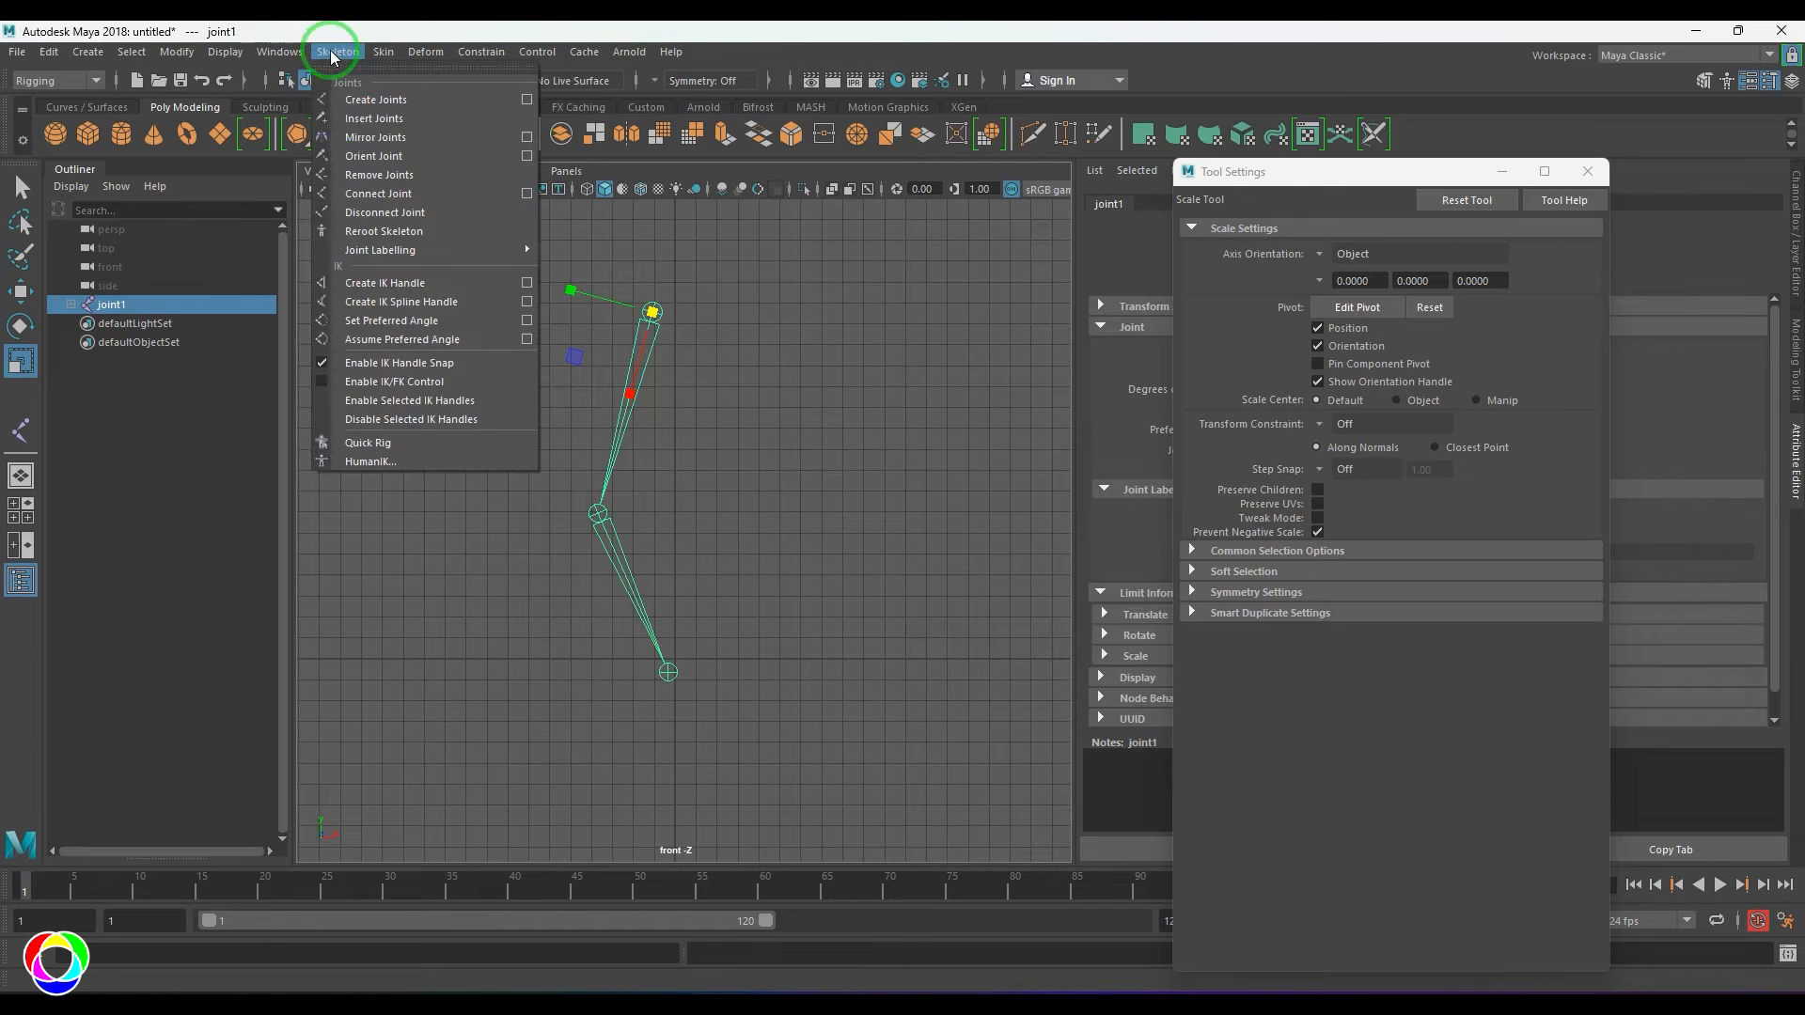
{"action": "left_click", "coordinate": [516, 100]}
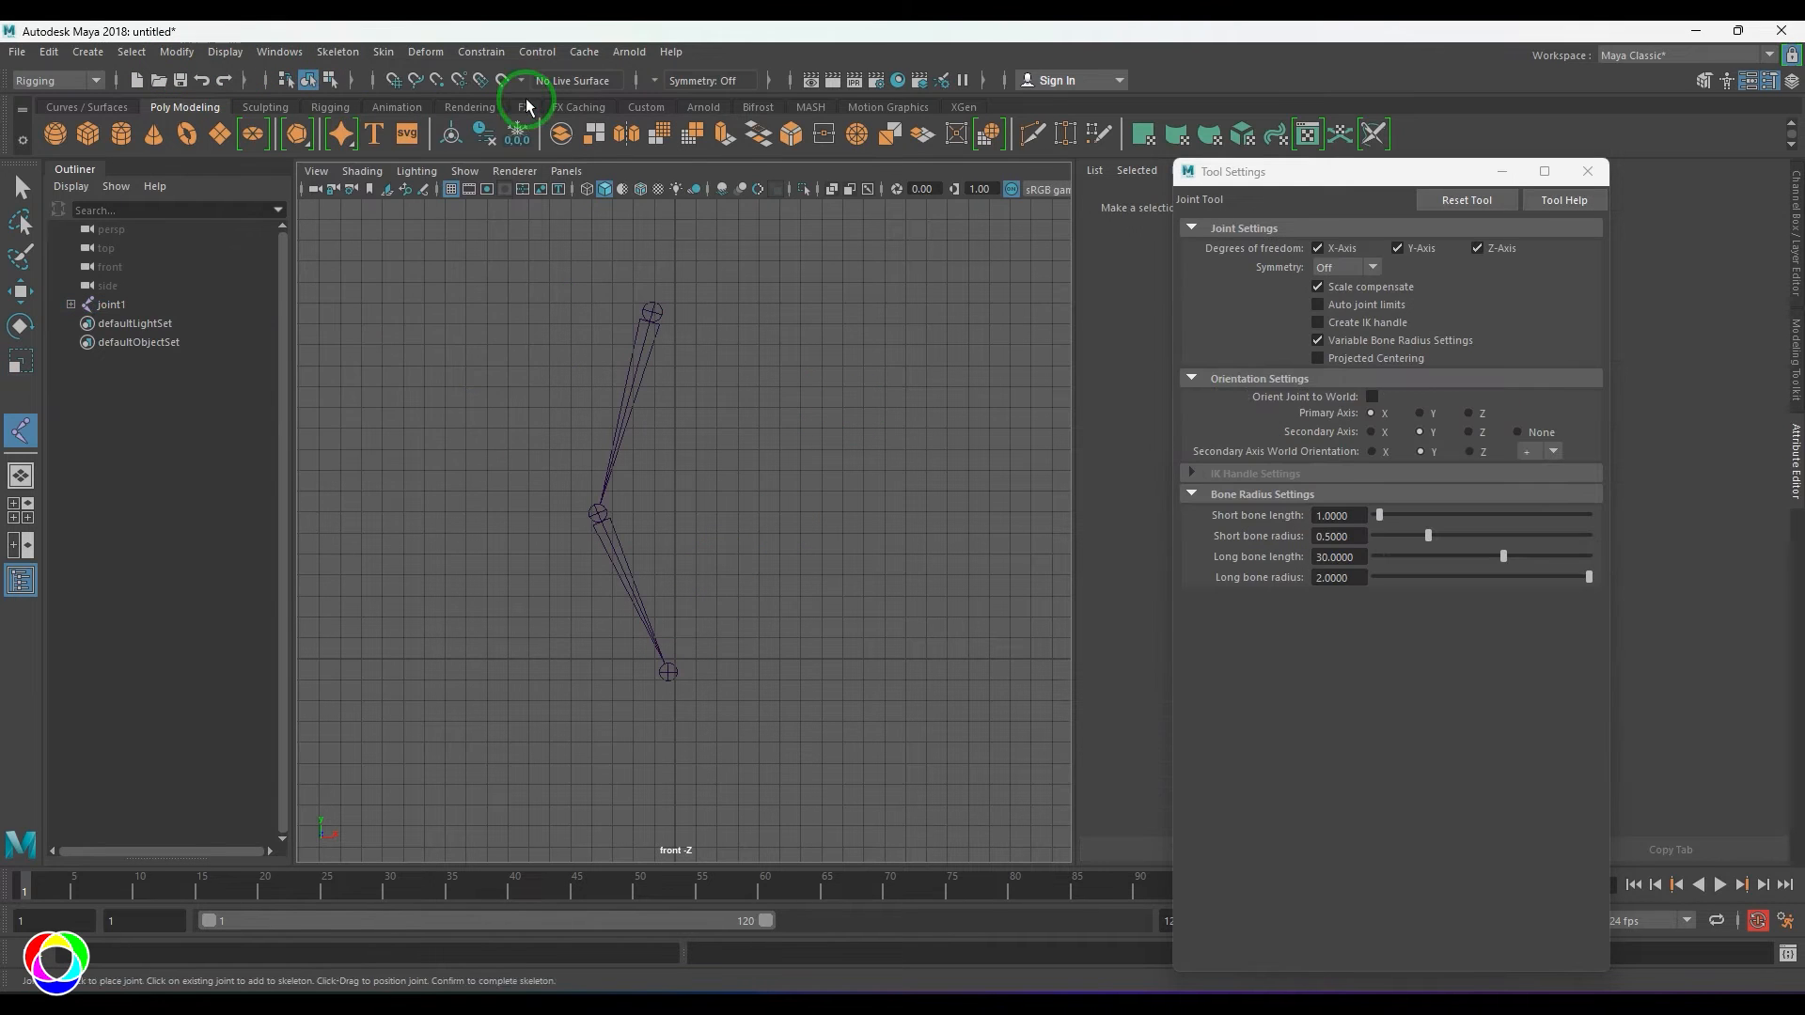
{"action": "left_click", "coordinate": [1384, 306]}
{"action": "left_click", "coordinate": [875, 304]}
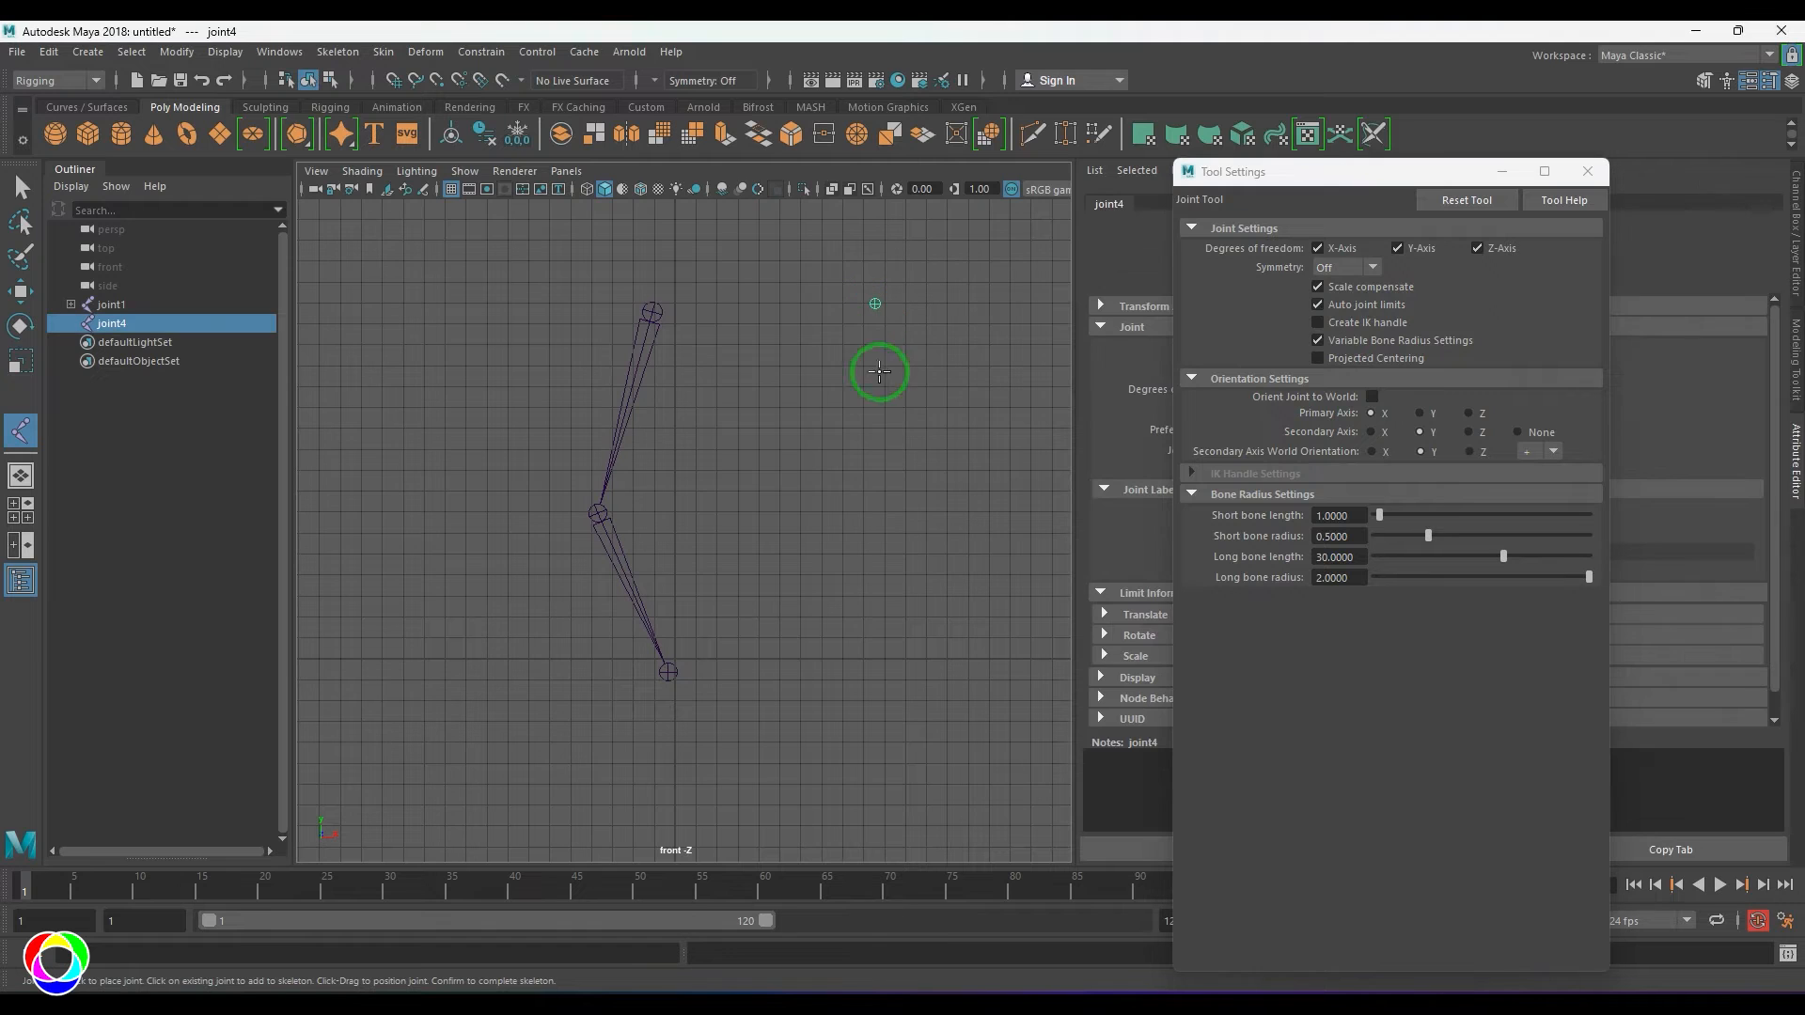
{"action": "left_click", "coordinate": [839, 480]}
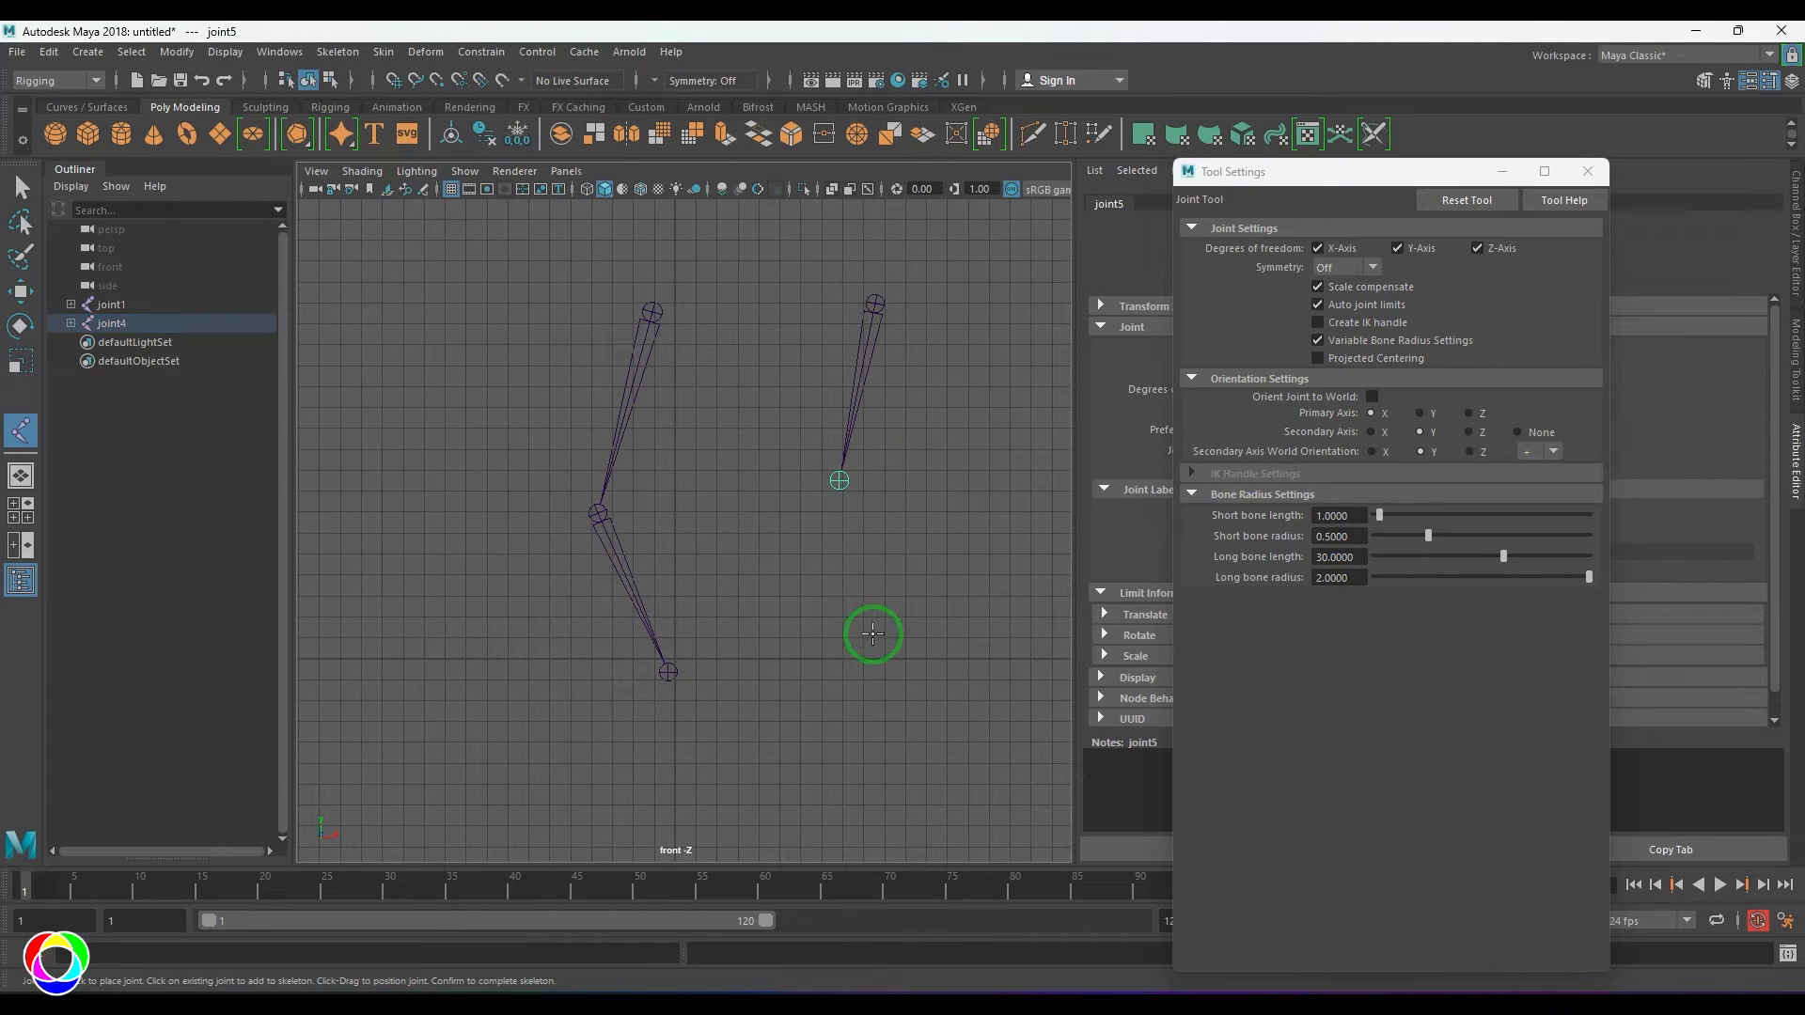
{"action": "key", "text": "Return"}
{"action": "key", "text": "r"}
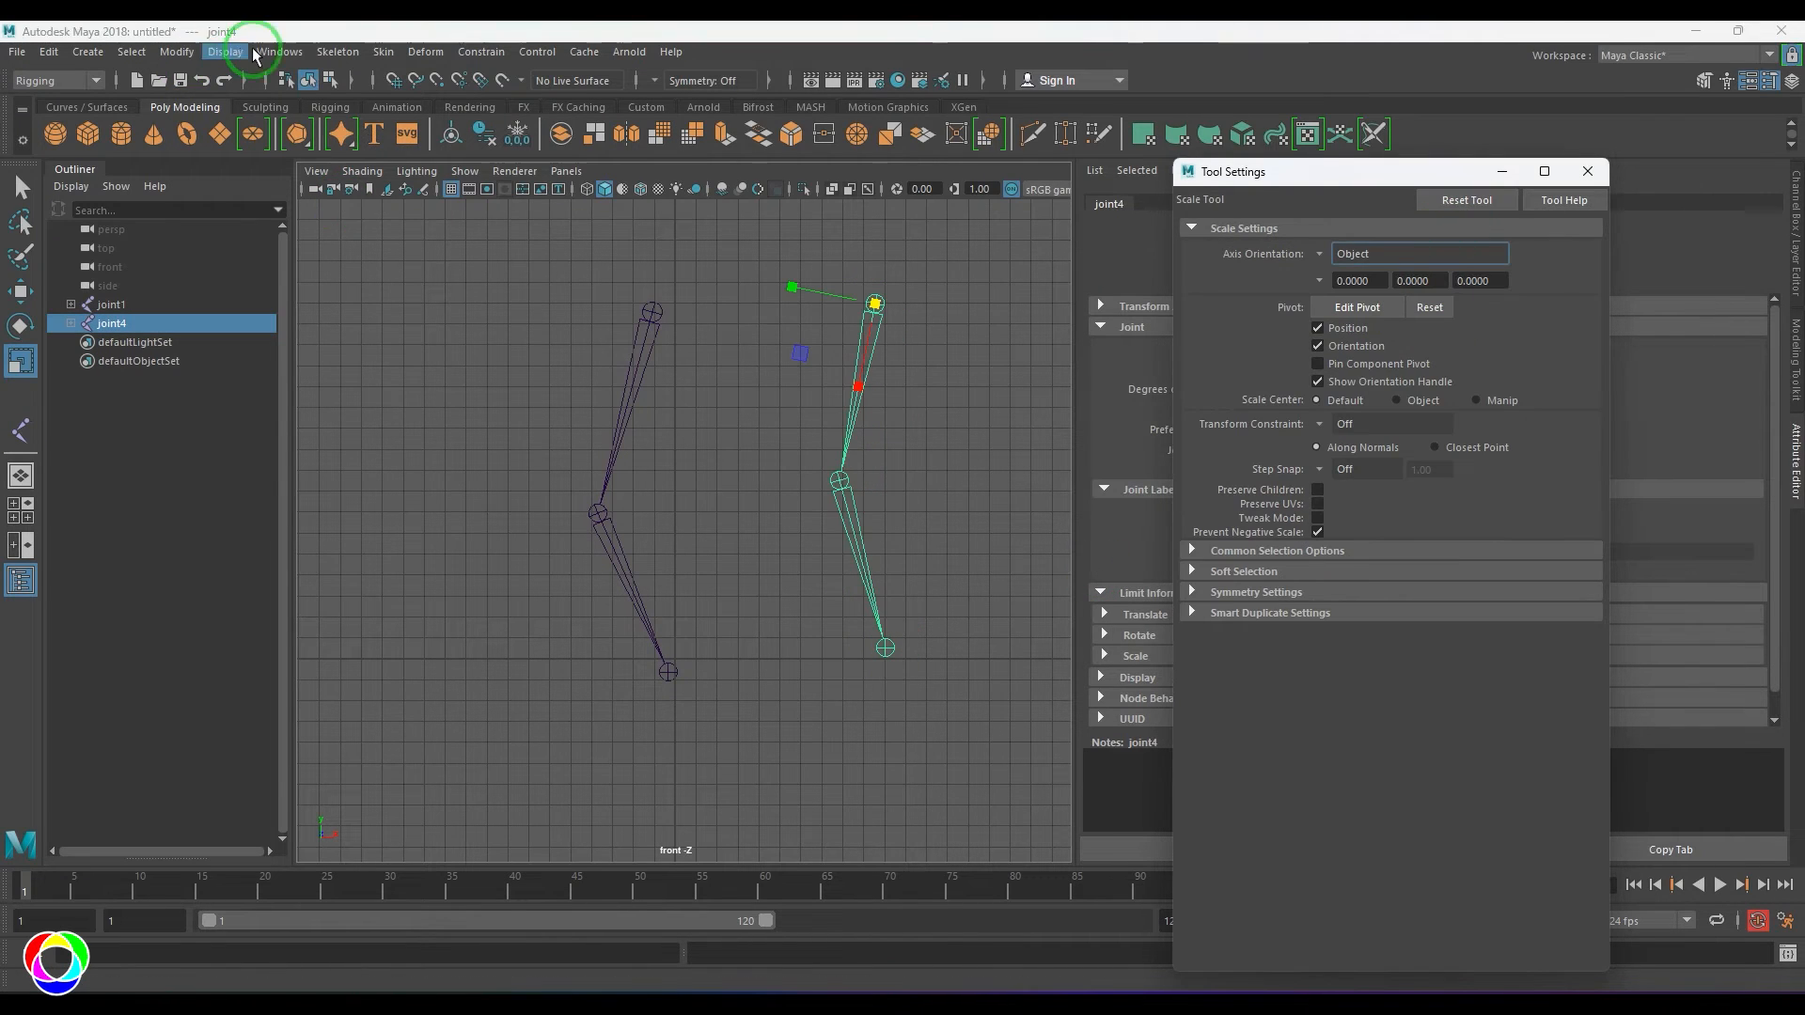
- Reset the Joint tool so Auto joint limits is off and close its settings window
{"action": "left_click", "coordinate": [337, 53]}
{"action": "left_click", "coordinate": [527, 100]}
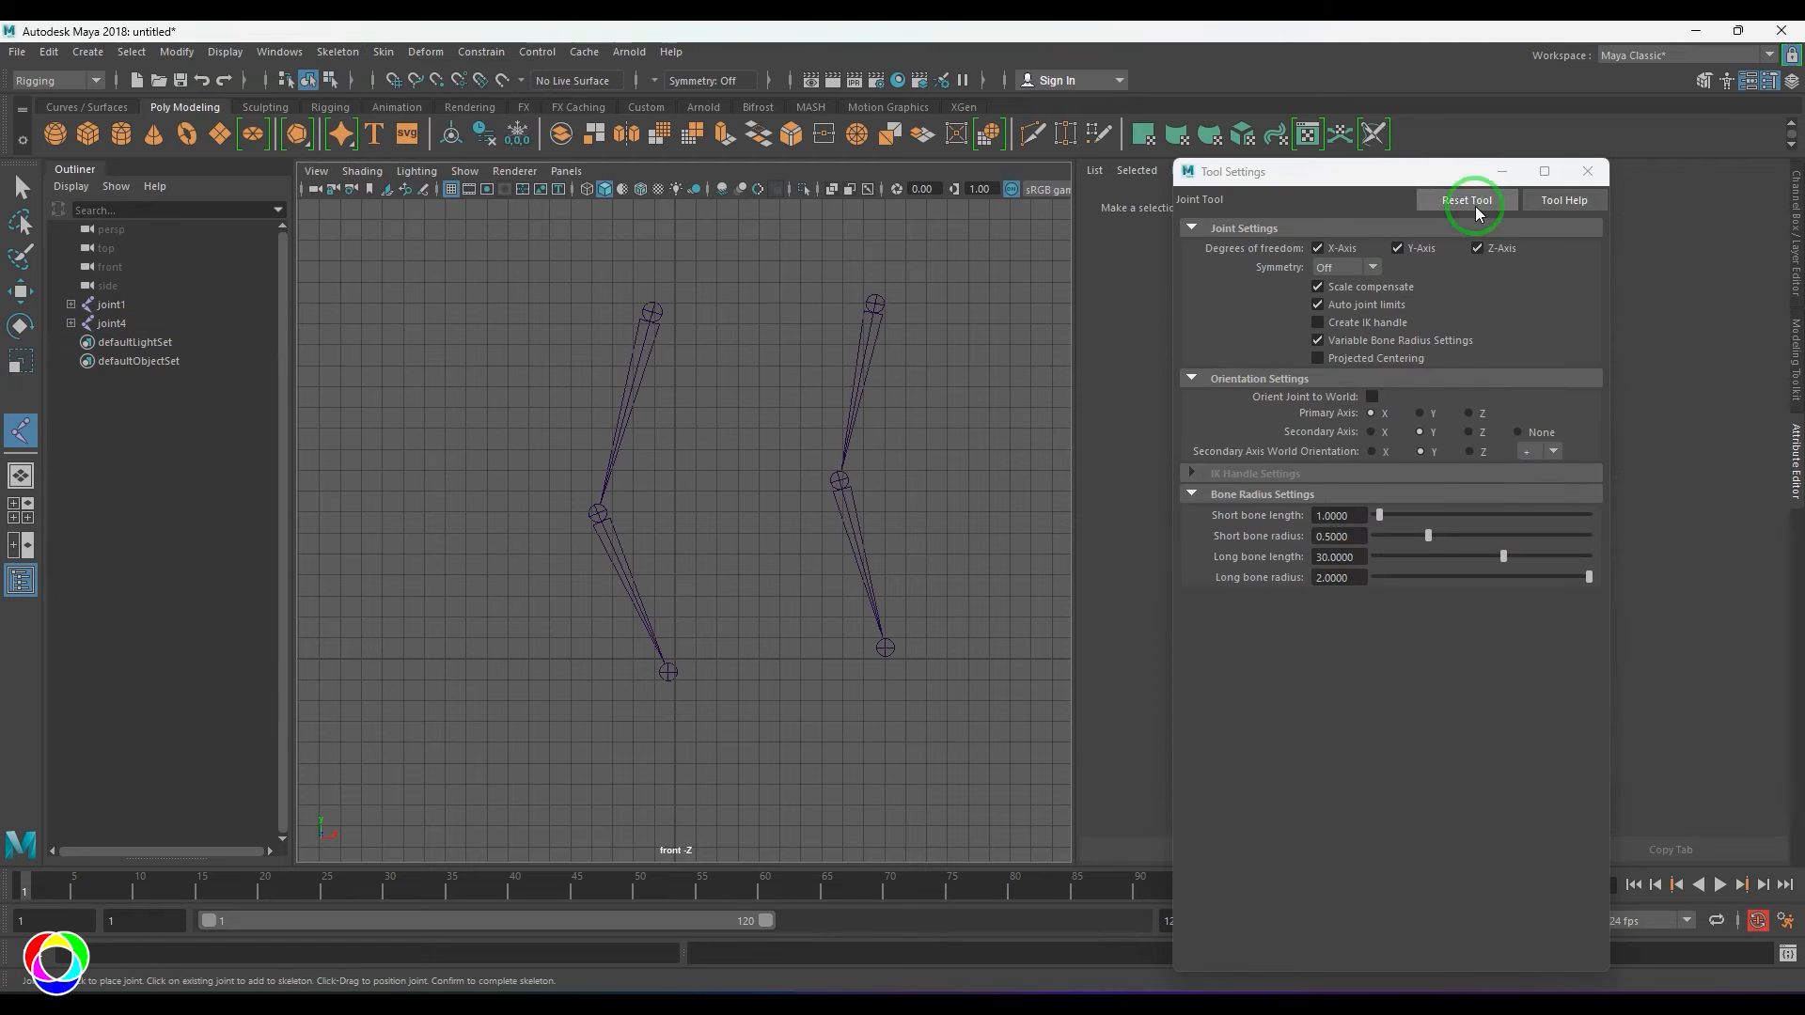
{"action": "left_click", "coordinate": [1592, 176]}
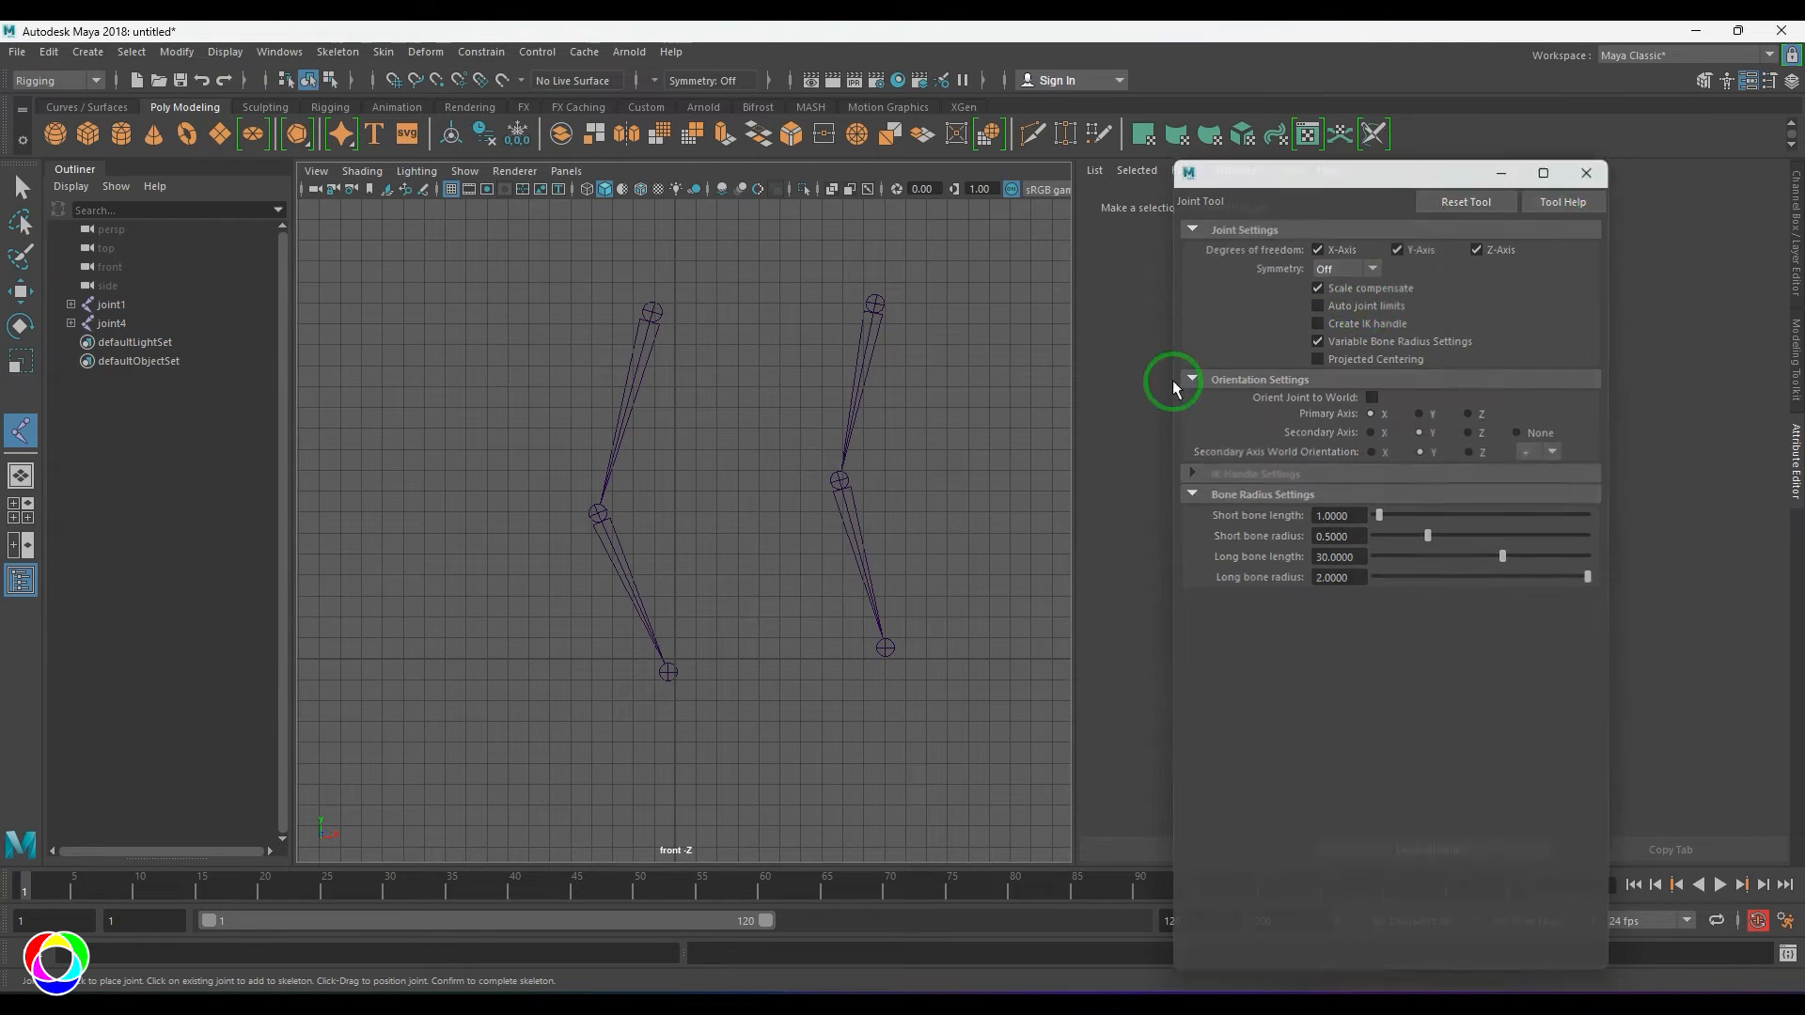
- Select the middle joints of both chains and ready them for rotation in the perspective view
{"action": "key", "text": "w"}
{"action": "left_click_drag", "start_coordinate": [806, 564], "coordinate": [915, 524]}
{"action": "left_click_drag", "start_coordinate": [590, 362], "coordinate": [633, 548]}
{"action": "key", "text": "space"}
{"action": "key", "text": "space"}
{"action": "scroll", "coordinate": [761, 439], "scroll_direction": "down", "scroll_amount": 5}
{"action": "key", "text": "Down"}
{"action": "key", "text": "e"}
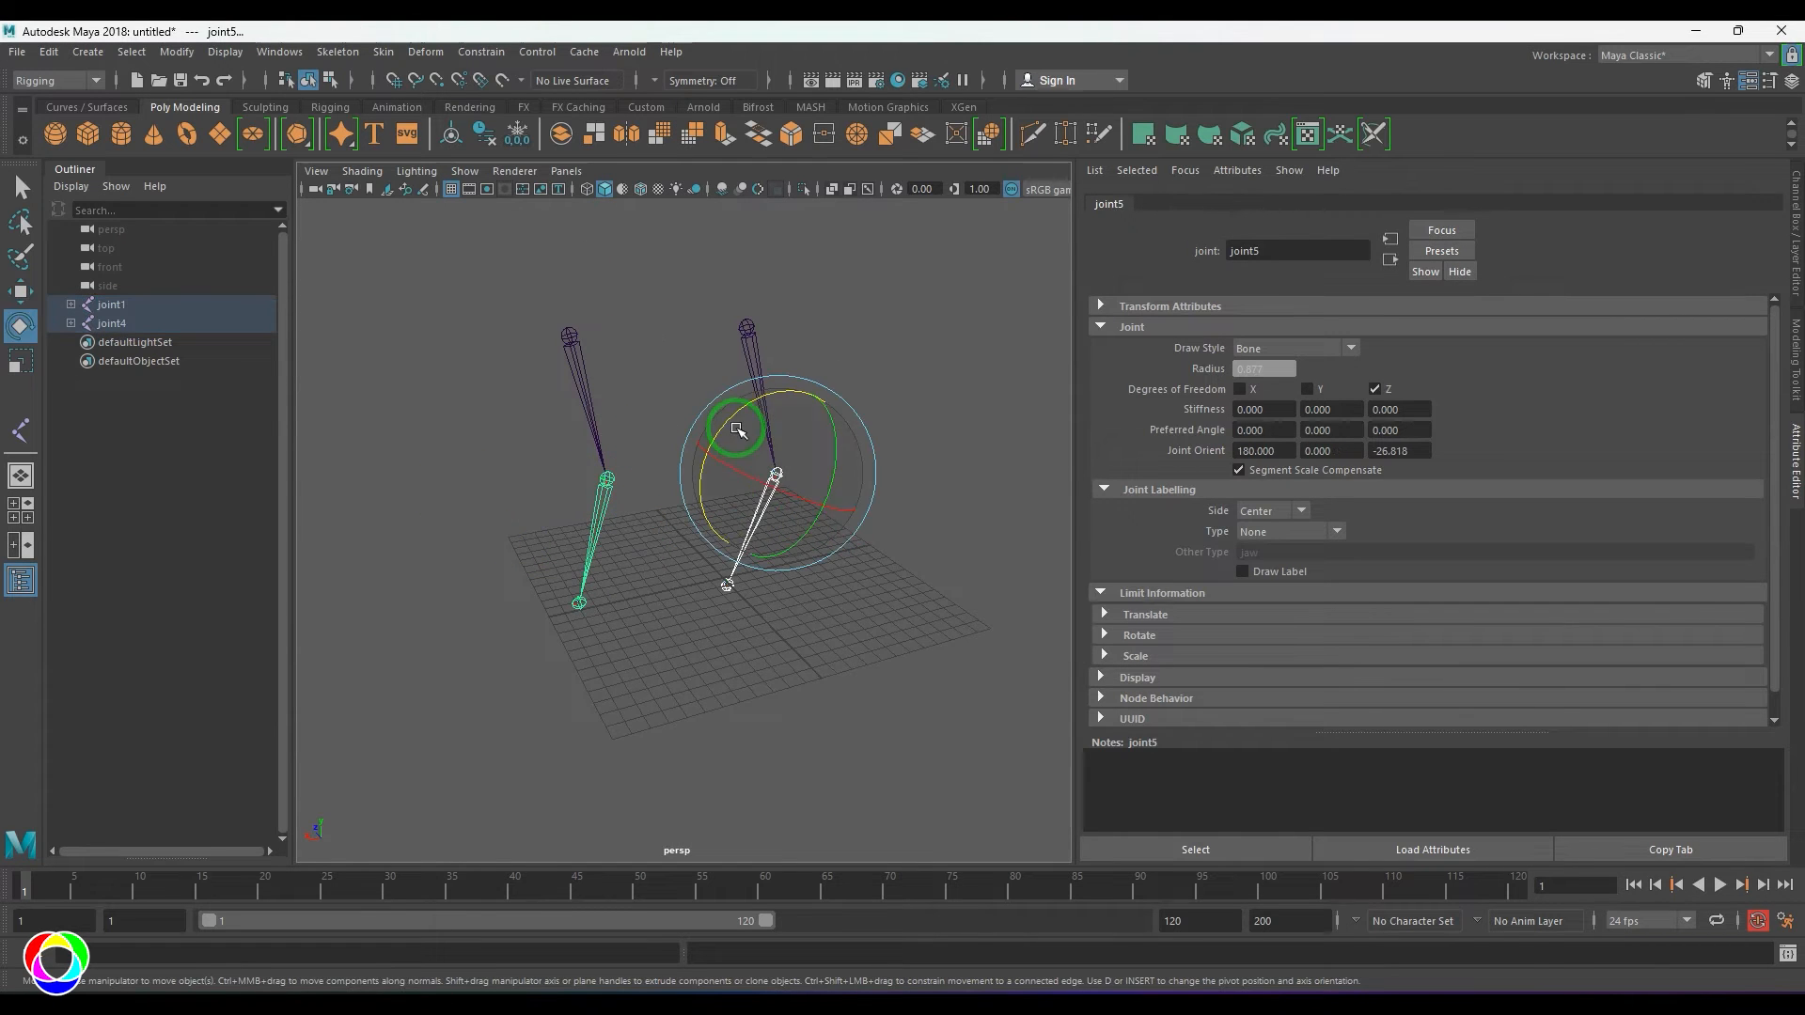
- Test rotating both middle joints together, undoing each rotation
{"action": "left_click_drag", "start_coordinate": [733, 423], "coordinate": [787, 364]}
{"action": "key", "text": "ctrl+z"}
{"action": "left_click_drag", "start_coordinate": [769, 499], "coordinate": [816, 514], "text": "alt"}
{"action": "left_click_drag", "start_coordinate": [810, 417], "coordinate": [746, 344]}
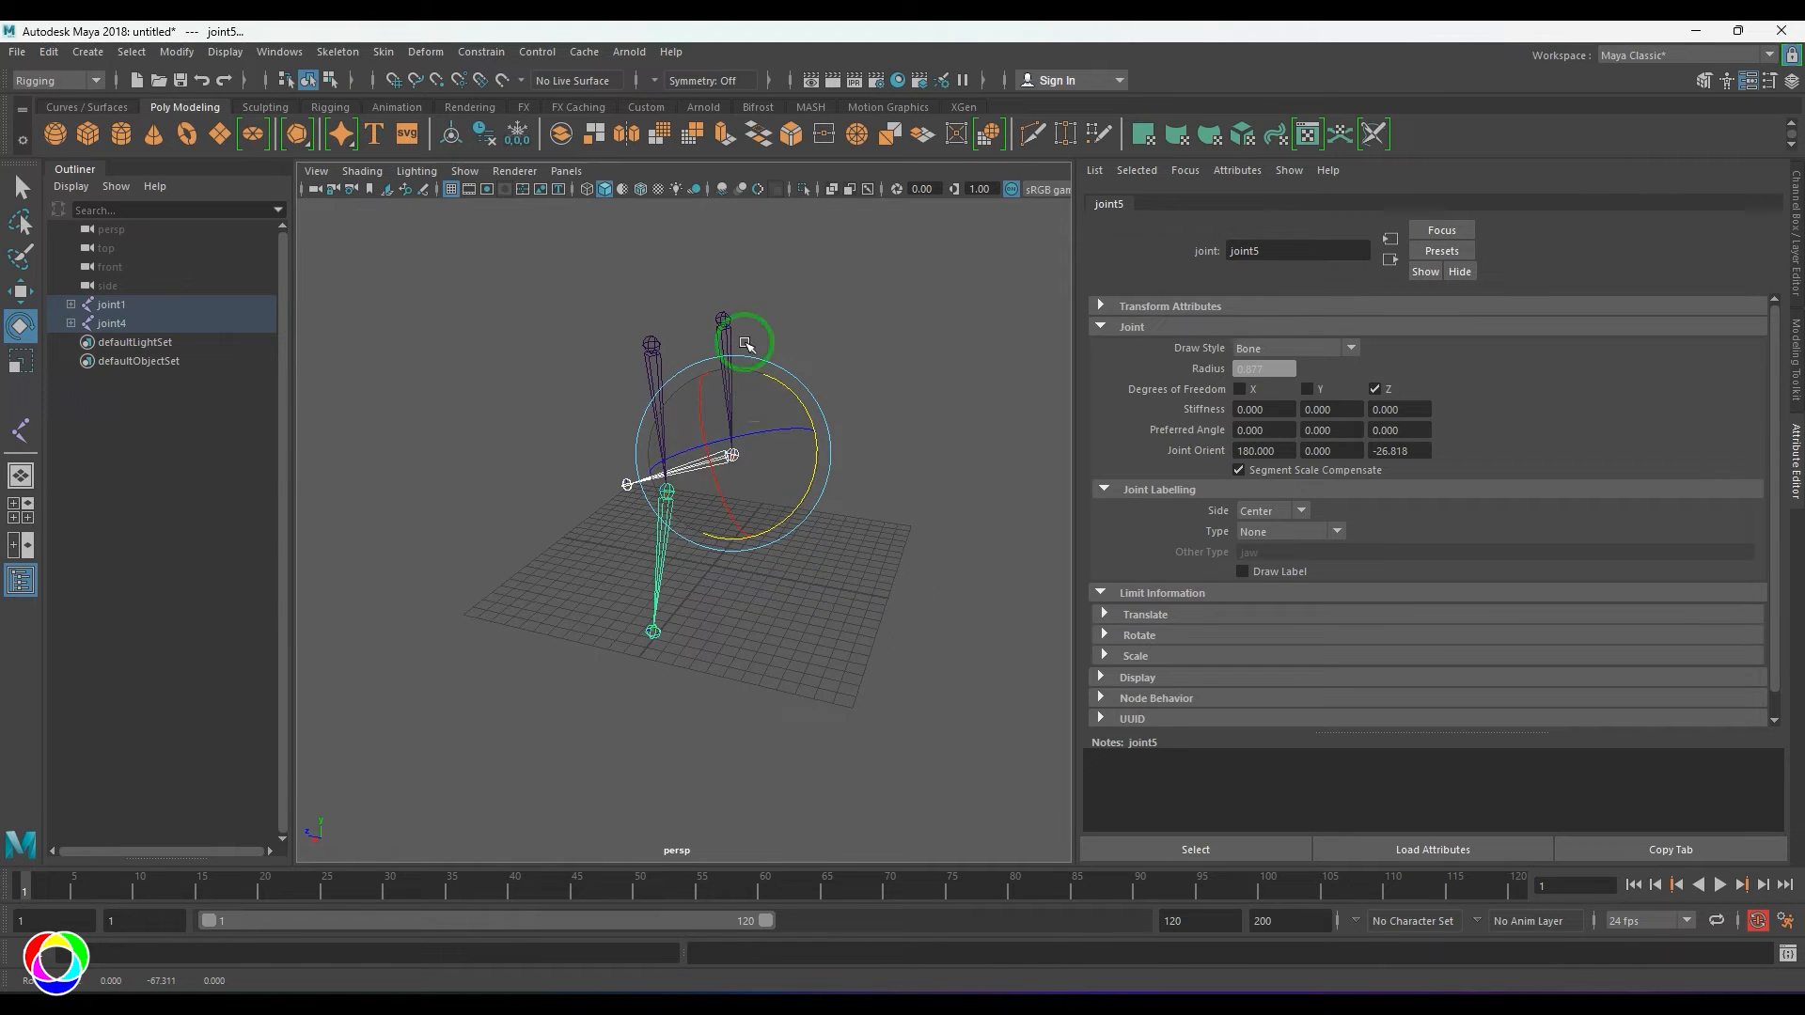
{"action": "scroll", "coordinate": [758, 434], "scroll_direction": "up", "scroll_amount": 5}
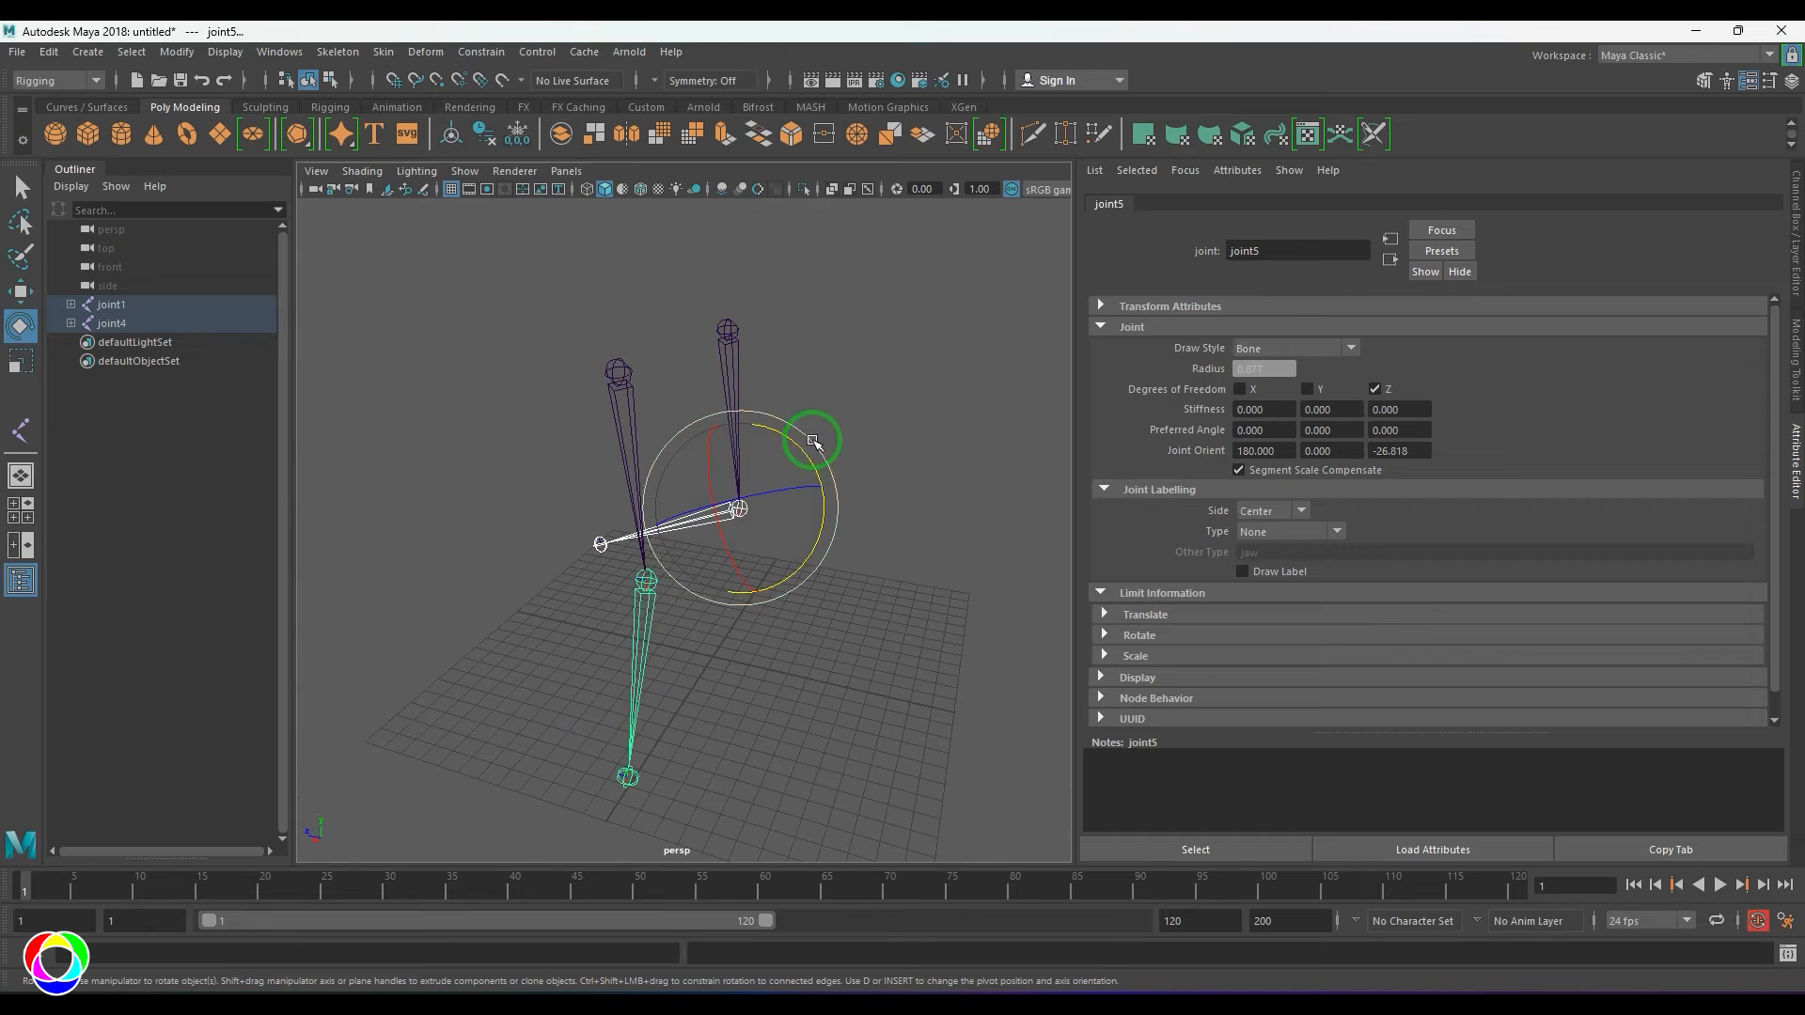
{"action": "key", "text": "ctrl+z"}
- Test rotating only the middle joint of the chain made with Auto joint limits, undo it, and clear the selection
{"action": "left_click_drag", "start_coordinate": [573, 683], "coordinate": [705, 692]}
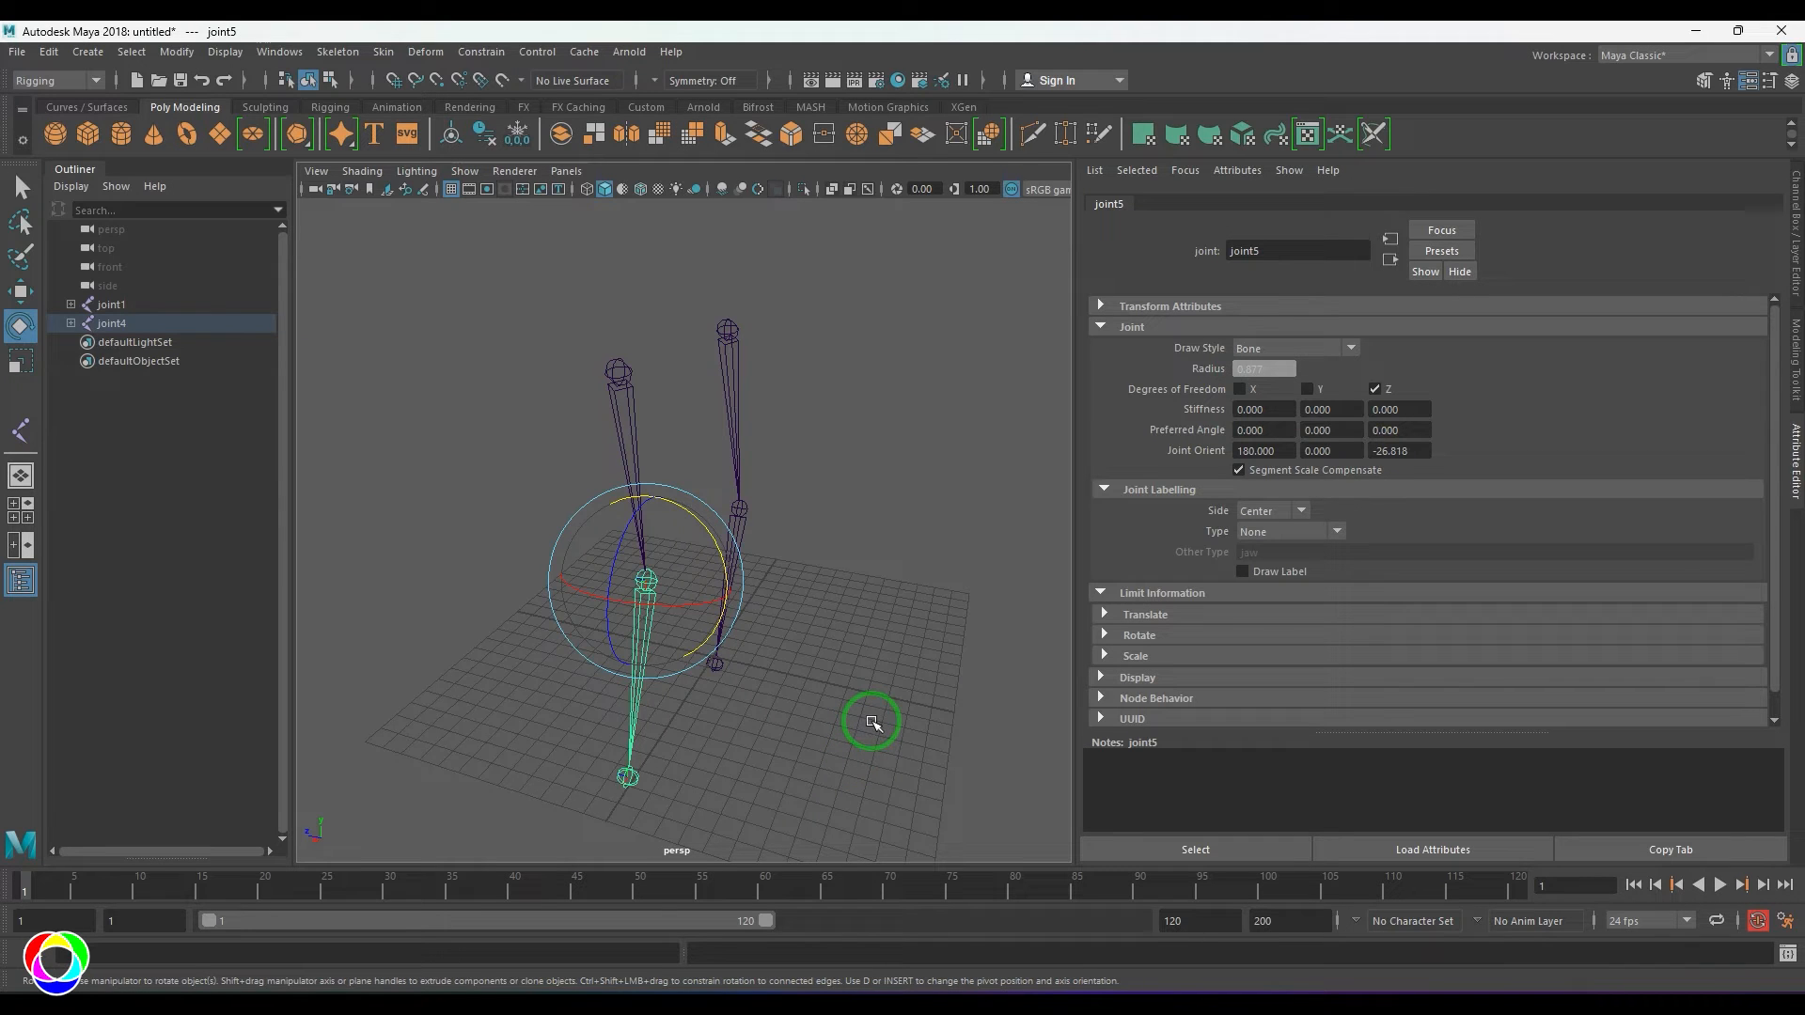
{"action": "scroll", "coordinate": [821, 469], "scroll_direction": "down", "scroll_amount": 5}
{"action": "left_click_drag", "start_coordinate": [520, 447], "coordinate": [583, 602]}
{"action": "scroll", "coordinate": [826, 675], "scroll_direction": "up", "scroll_amount": 5}
{"action": "left_click_drag", "start_coordinate": [826, 675], "coordinate": [793, 641], "text": "alt"}
{"action": "left_click_drag", "start_coordinate": [502, 614], "coordinate": [561, 621]}
{"action": "mouse_move", "coordinate": [561, 620]}
{"action": "left_mouse_down", "text": "alt"}
{"action": "mouse_move", "coordinate": [611, 597]}
{"action": "mouse_move", "coordinate": [637, 625]}
{"action": "mouse_move", "coordinate": [573, 631]}
{"action": "left_mouse_up", "text": "alt"}
{"action": "left_click_drag", "start_coordinate": [532, 526], "coordinate": [593, 467]}
{"action": "key", "text": "ctrl+z"}
{"action": "left_click", "coordinate": [834, 699]}
- Compare how the two joint chains are bent in the front and side views
{"action": "key", "text": "space"}
{"action": "left_click_drag", "start_coordinate": [838, 573], "coordinate": [879, 578]}
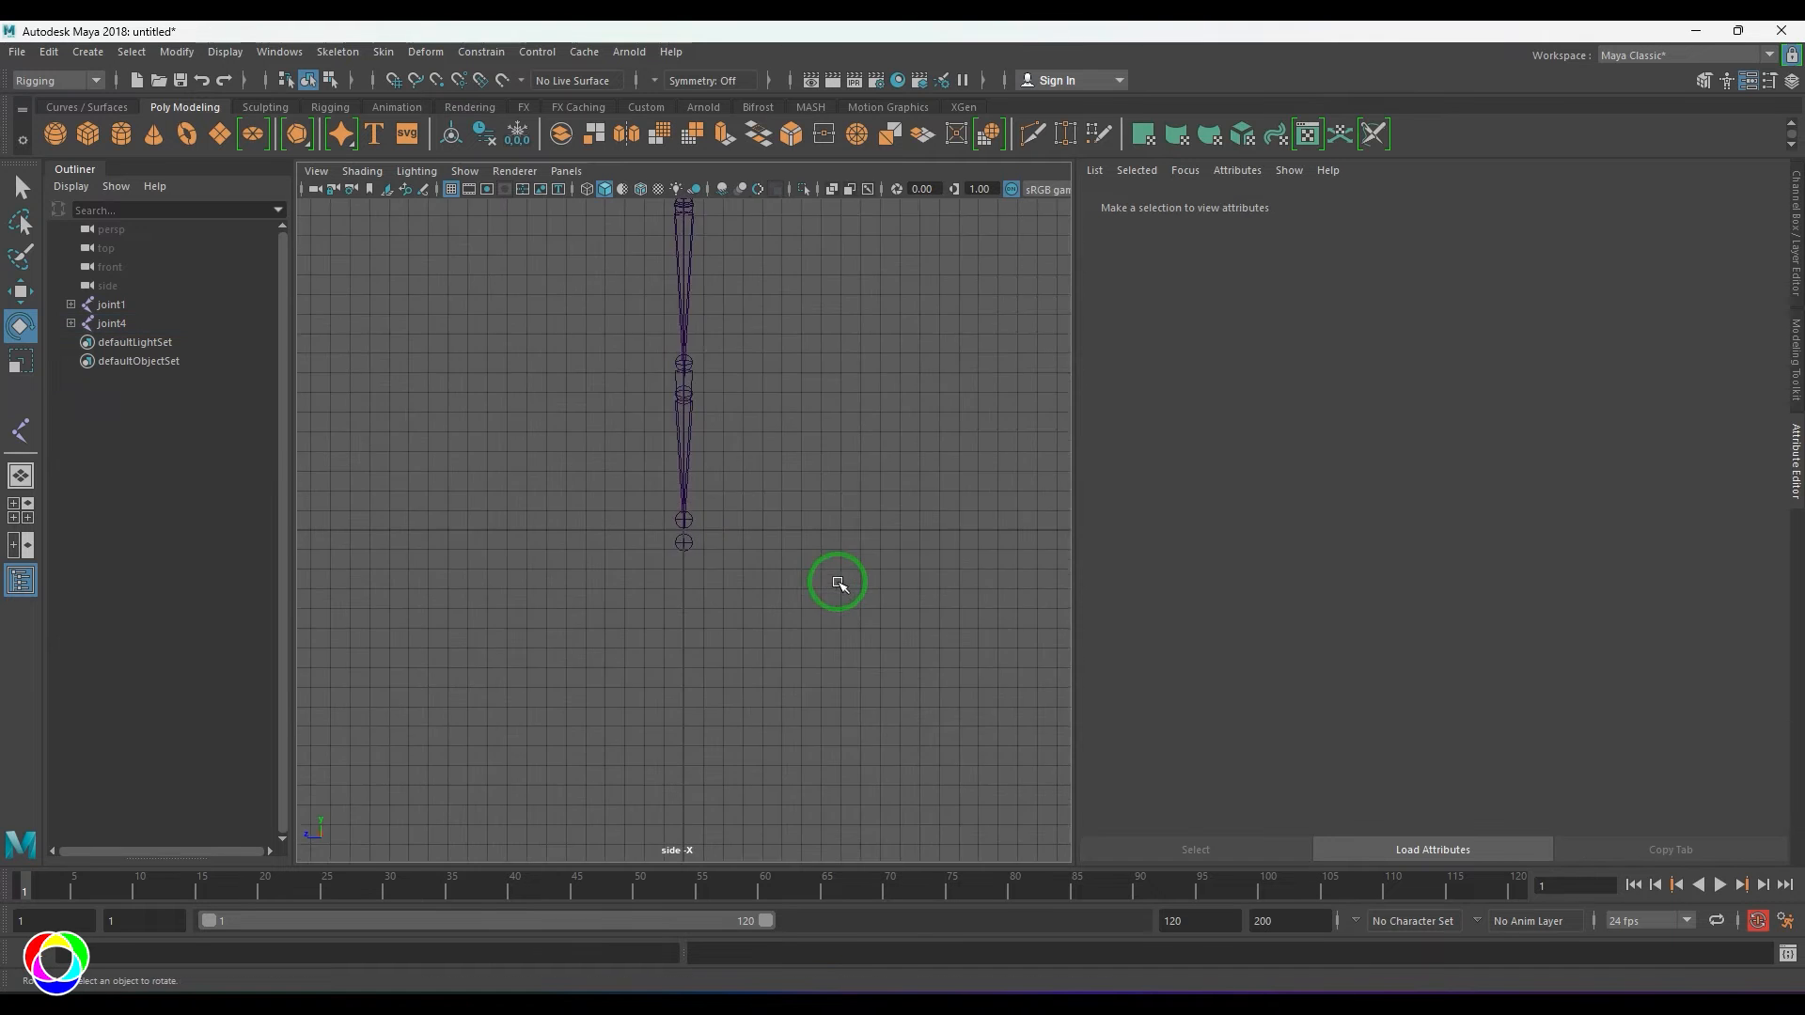
{"action": "middle_click_drag", "start_coordinate": [825, 348], "coordinate": [793, 512], "text": "alt"}
{"action": "key", "text": "space"}
{"action": "left_click_drag", "start_coordinate": [794, 512], "coordinate": [787, 564]}
{"action": "scroll", "coordinate": [788, 528], "scroll_direction": "up", "scroll_amount": 1}
{"action": "middle_click_drag", "start_coordinate": [788, 528], "coordinate": [646, 533], "text": "alt"}
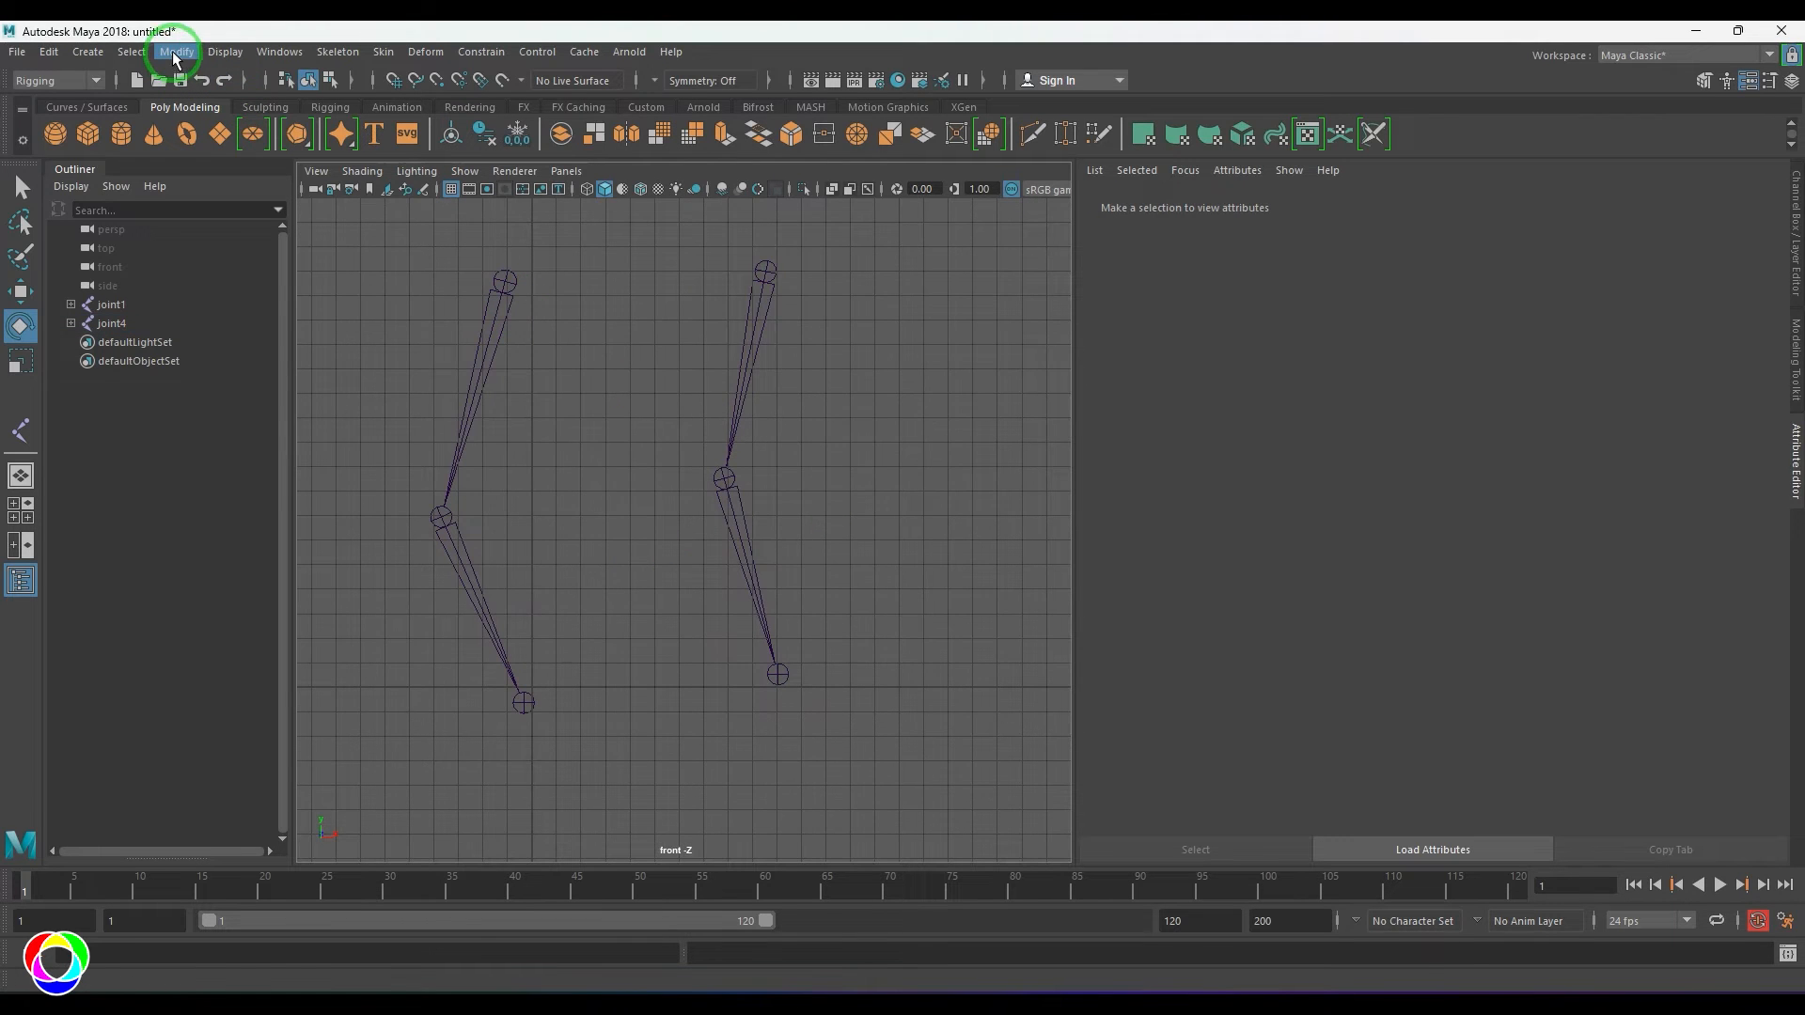
{"action": "key", "text": "space"}
{"action": "left_click_drag", "start_coordinate": [713, 484], "coordinate": [794, 528]}
{"action": "scroll", "coordinate": [738, 528], "scroll_direction": "down", "scroll_amount": 3}
{"action": "key", "text": "space"}
{"action": "middle_click_drag", "start_coordinate": [790, 528], "coordinate": [730, 536], "text": "alt"}
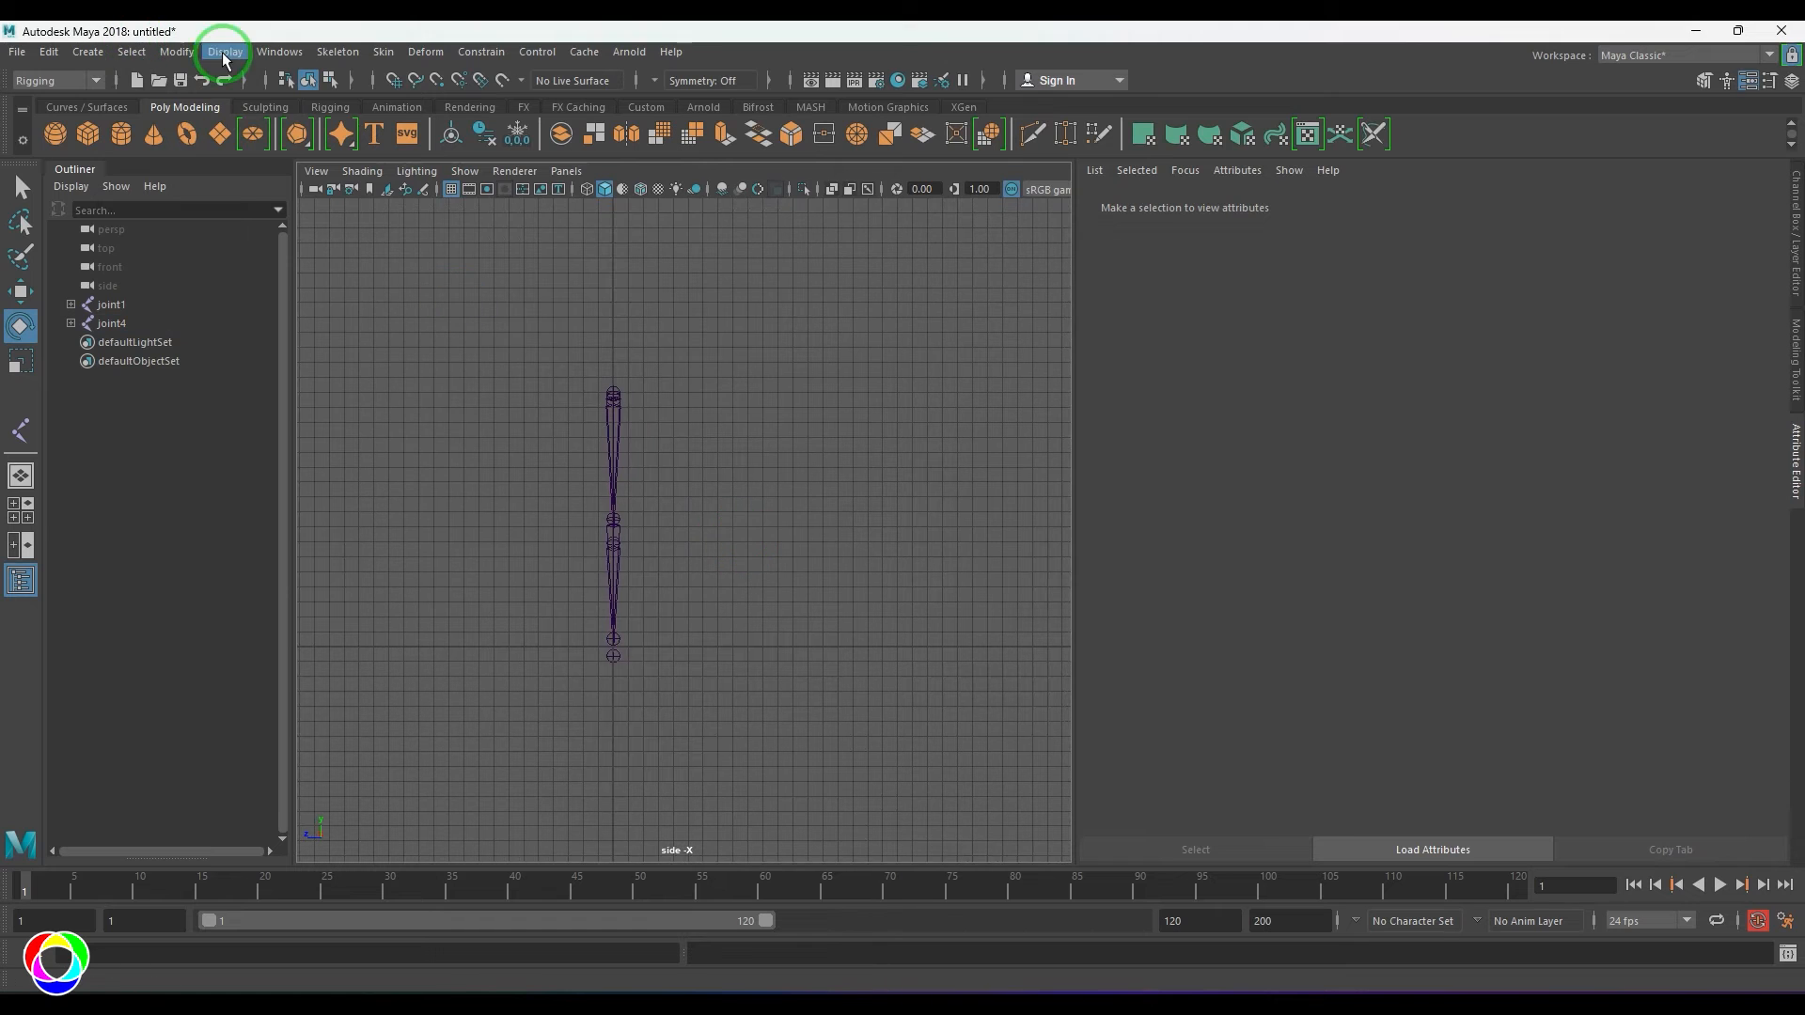
- Turn on Auto joint limits and draw a bent three-joint chain in the side view, beside the existing chains
{"action": "left_click", "coordinate": [330, 54]}
{"action": "left_click", "coordinate": [538, 100]}
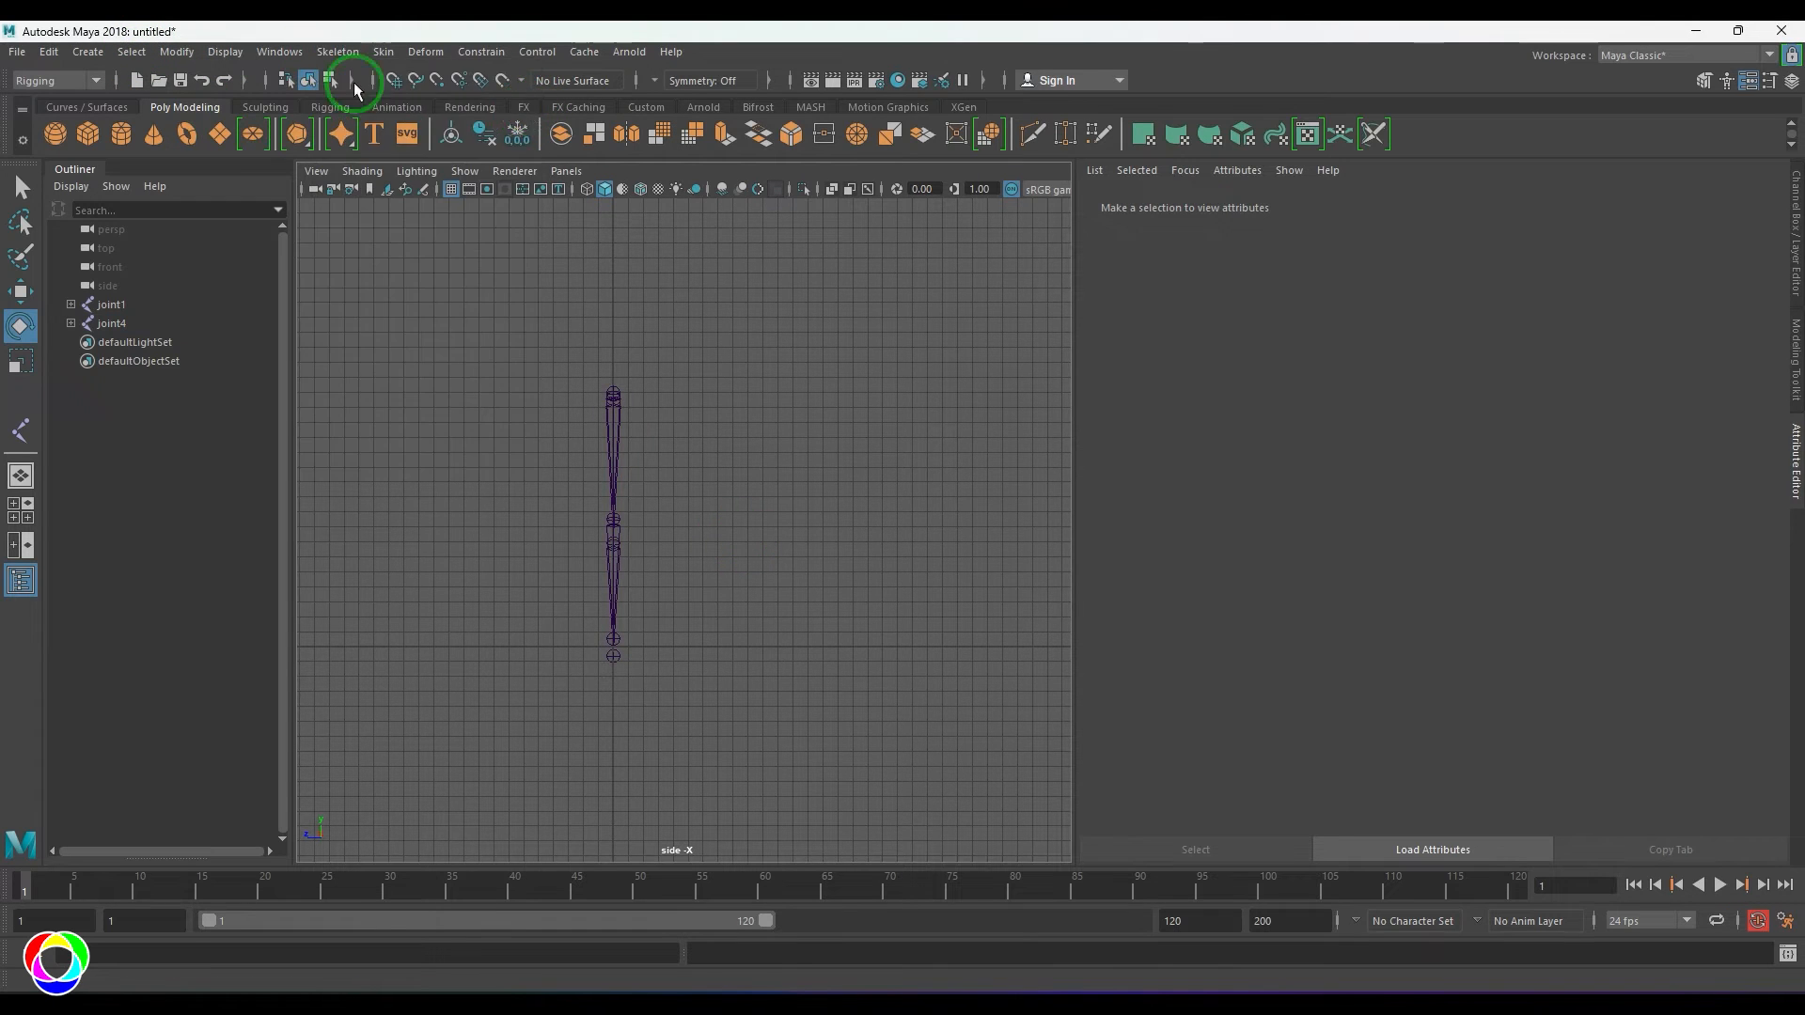
{"action": "left_click", "coordinate": [341, 53]}
{"action": "left_click", "coordinate": [533, 99]}
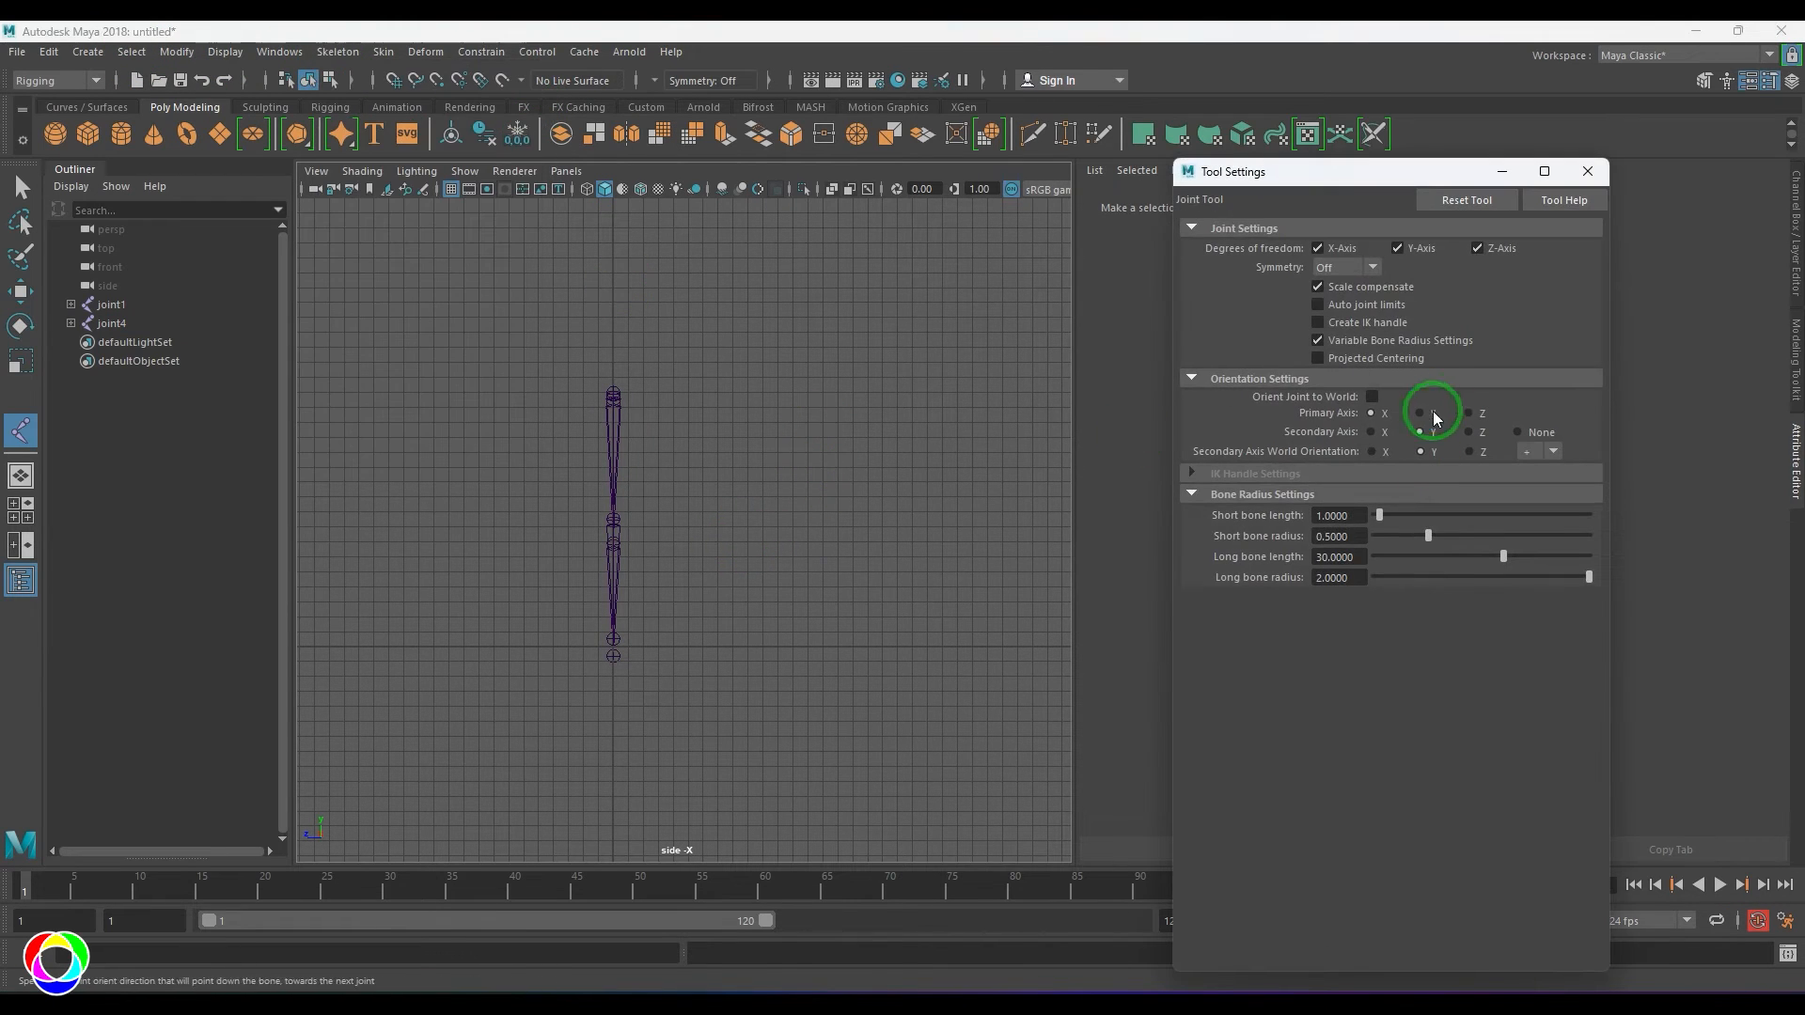
{"action": "left_click", "coordinate": [763, 403]}
{"action": "key", "text": "ctrl+z"}
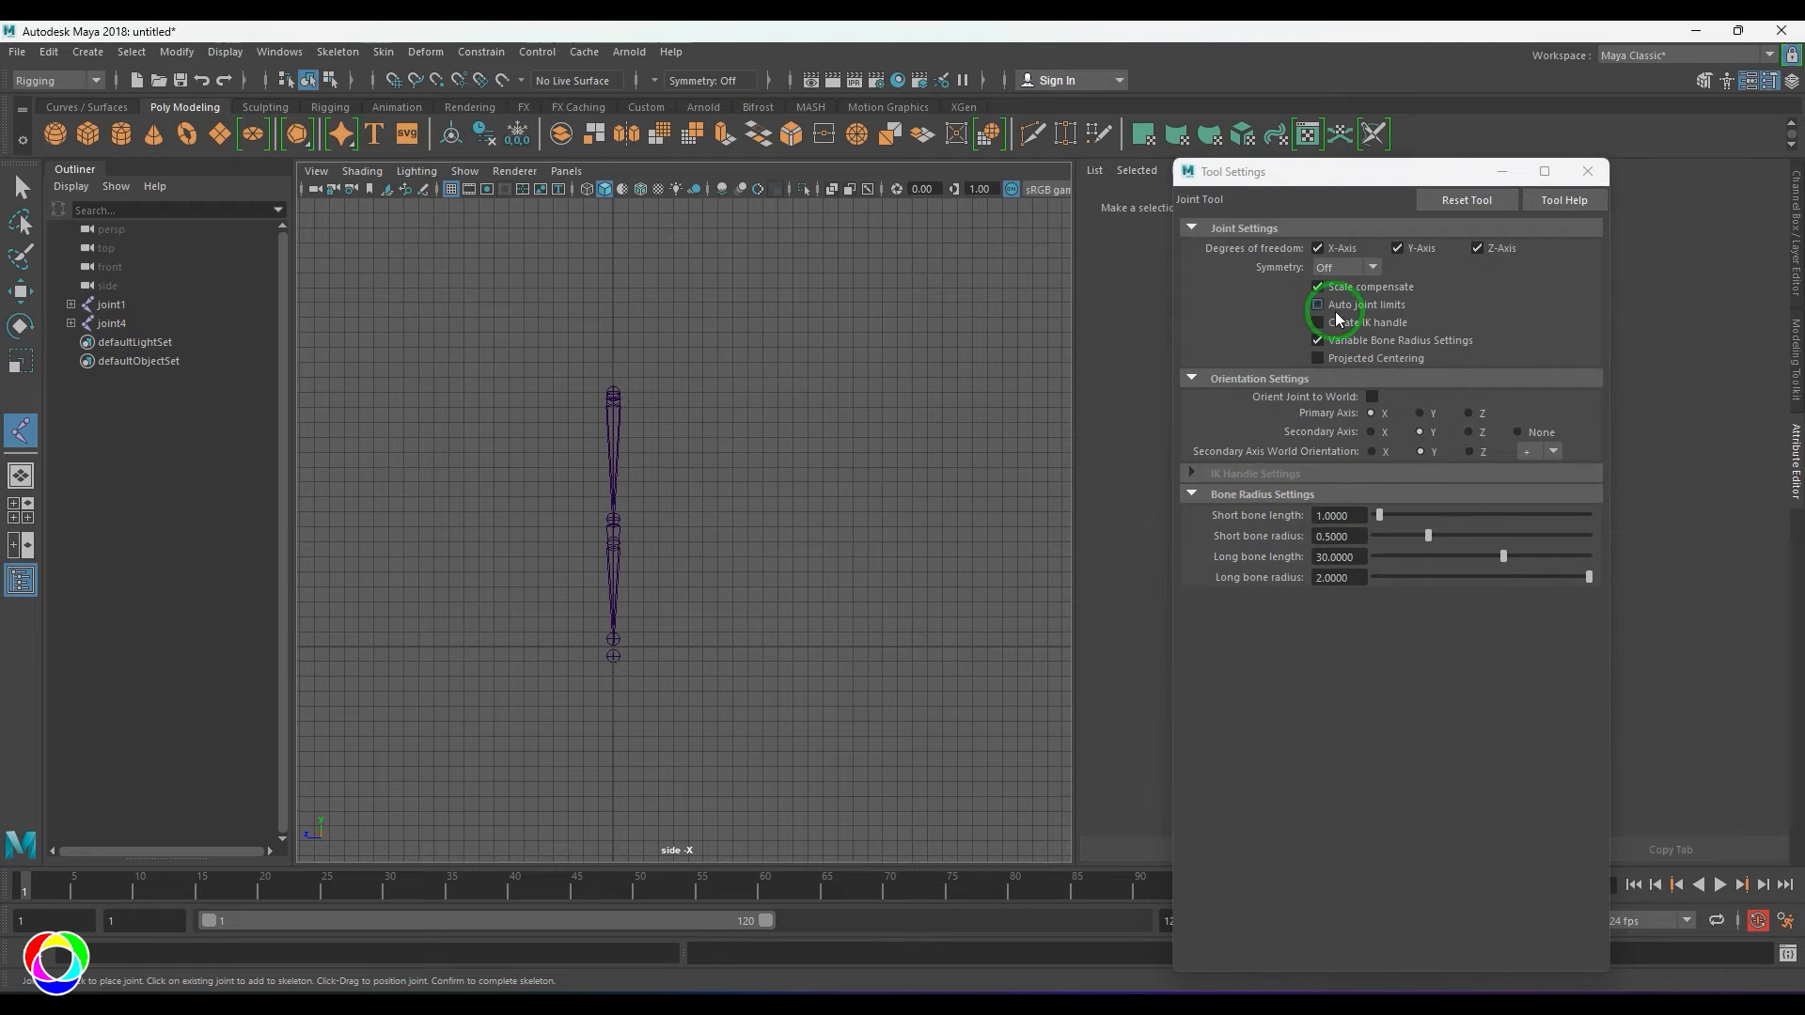
{"action": "left_click", "coordinate": [799, 380]}
{"action": "left_click", "coordinate": [846, 507]}
{"action": "left_click", "coordinate": [808, 658]}
{"action": "key", "text": "Return"}
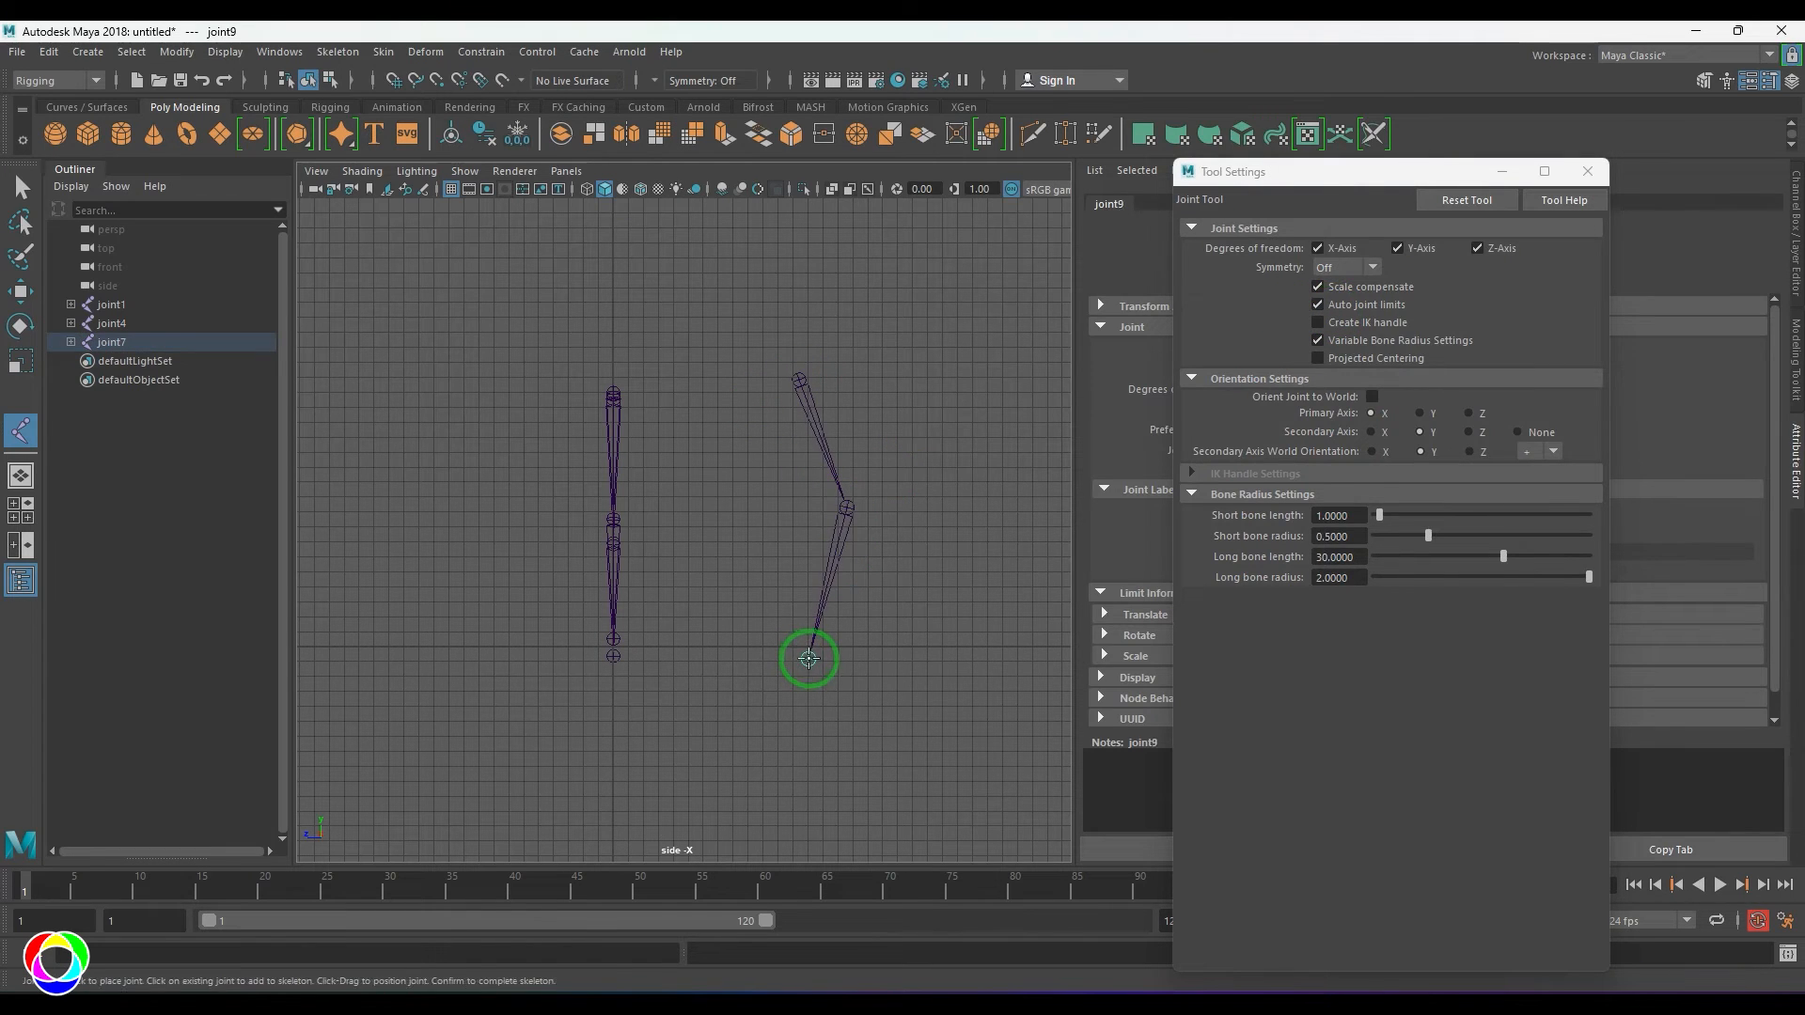
- Rotate the middle joint of the side-view chain by about 40 degrees around Z and undo the rotation
{"action": "key", "text": "e"}
{"action": "left_click", "coordinate": [838, 538]}
{"action": "left_click_drag", "start_coordinate": [809, 434], "coordinate": [848, 417]}
{"action": "key", "text": "ctrl+z"}
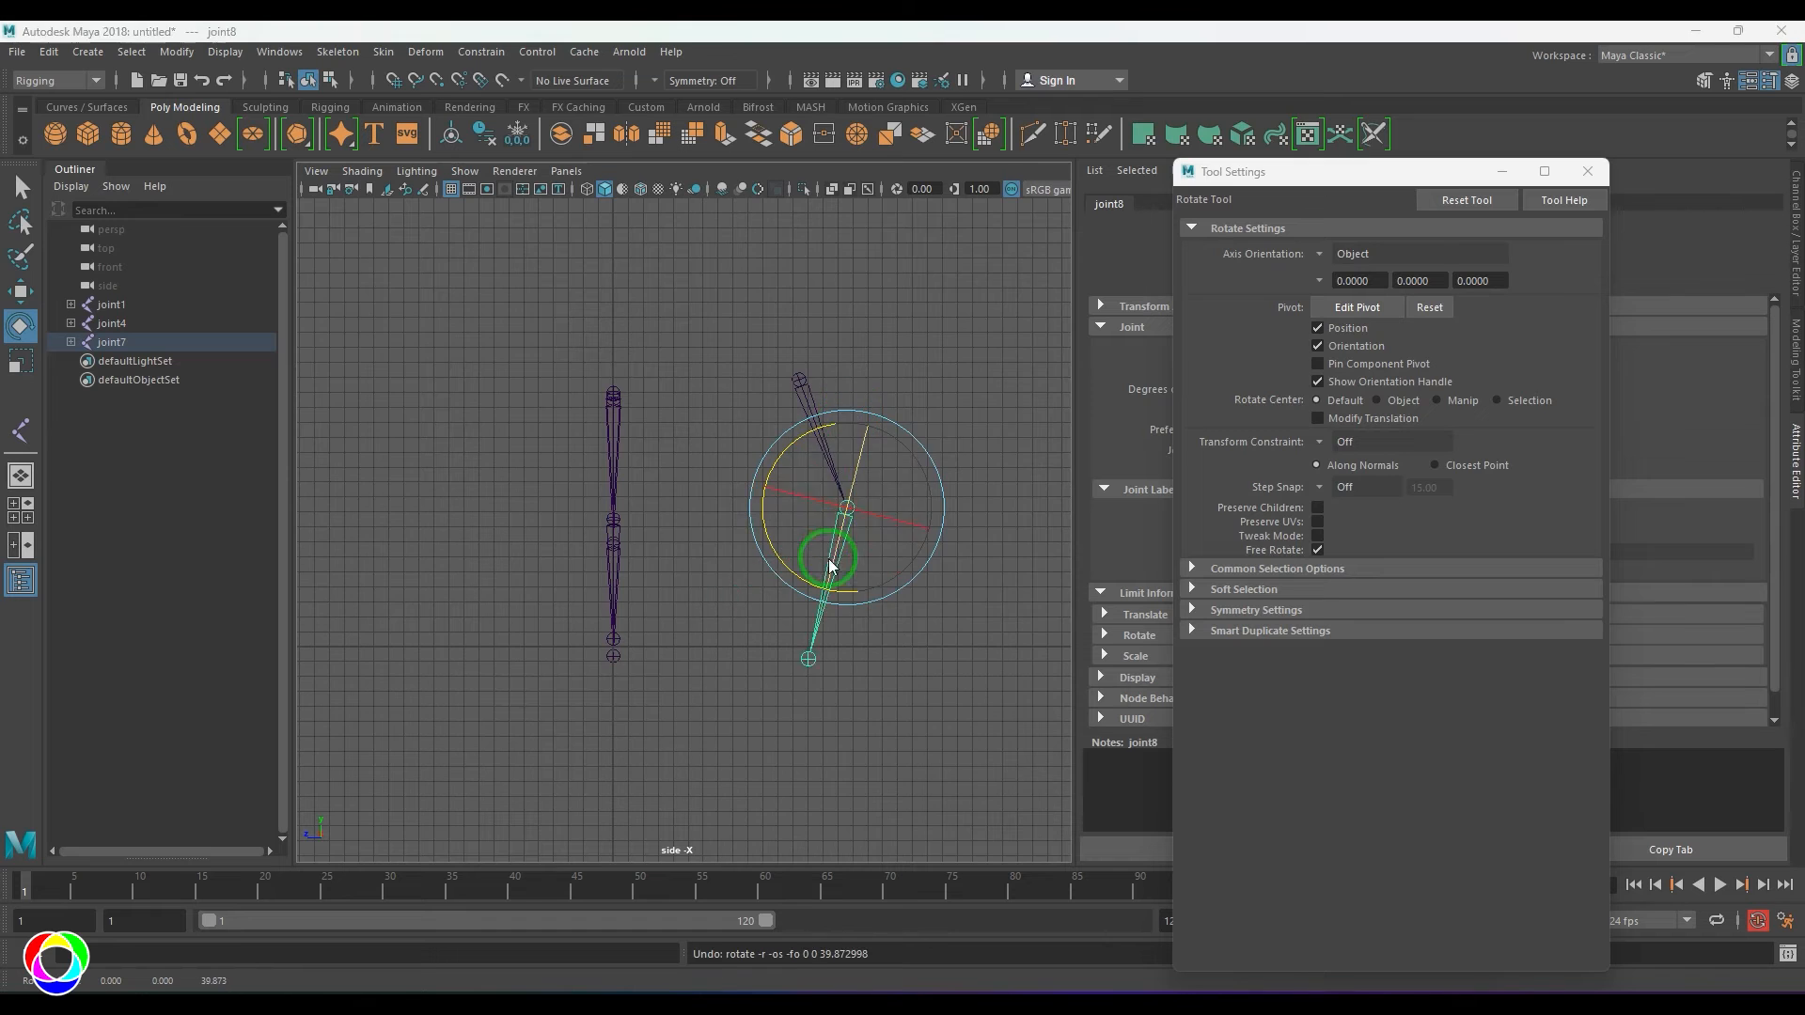
- Compare the Degrees of Freedom attributes of the two Auto joint limits chains' middle joints in the perspective view
{"action": "key", "text": "space"}
{"action": "key", "text": "space"}
{"action": "left_click_drag", "start_coordinate": [902, 610], "coordinate": [830, 602], "text": "alt"}
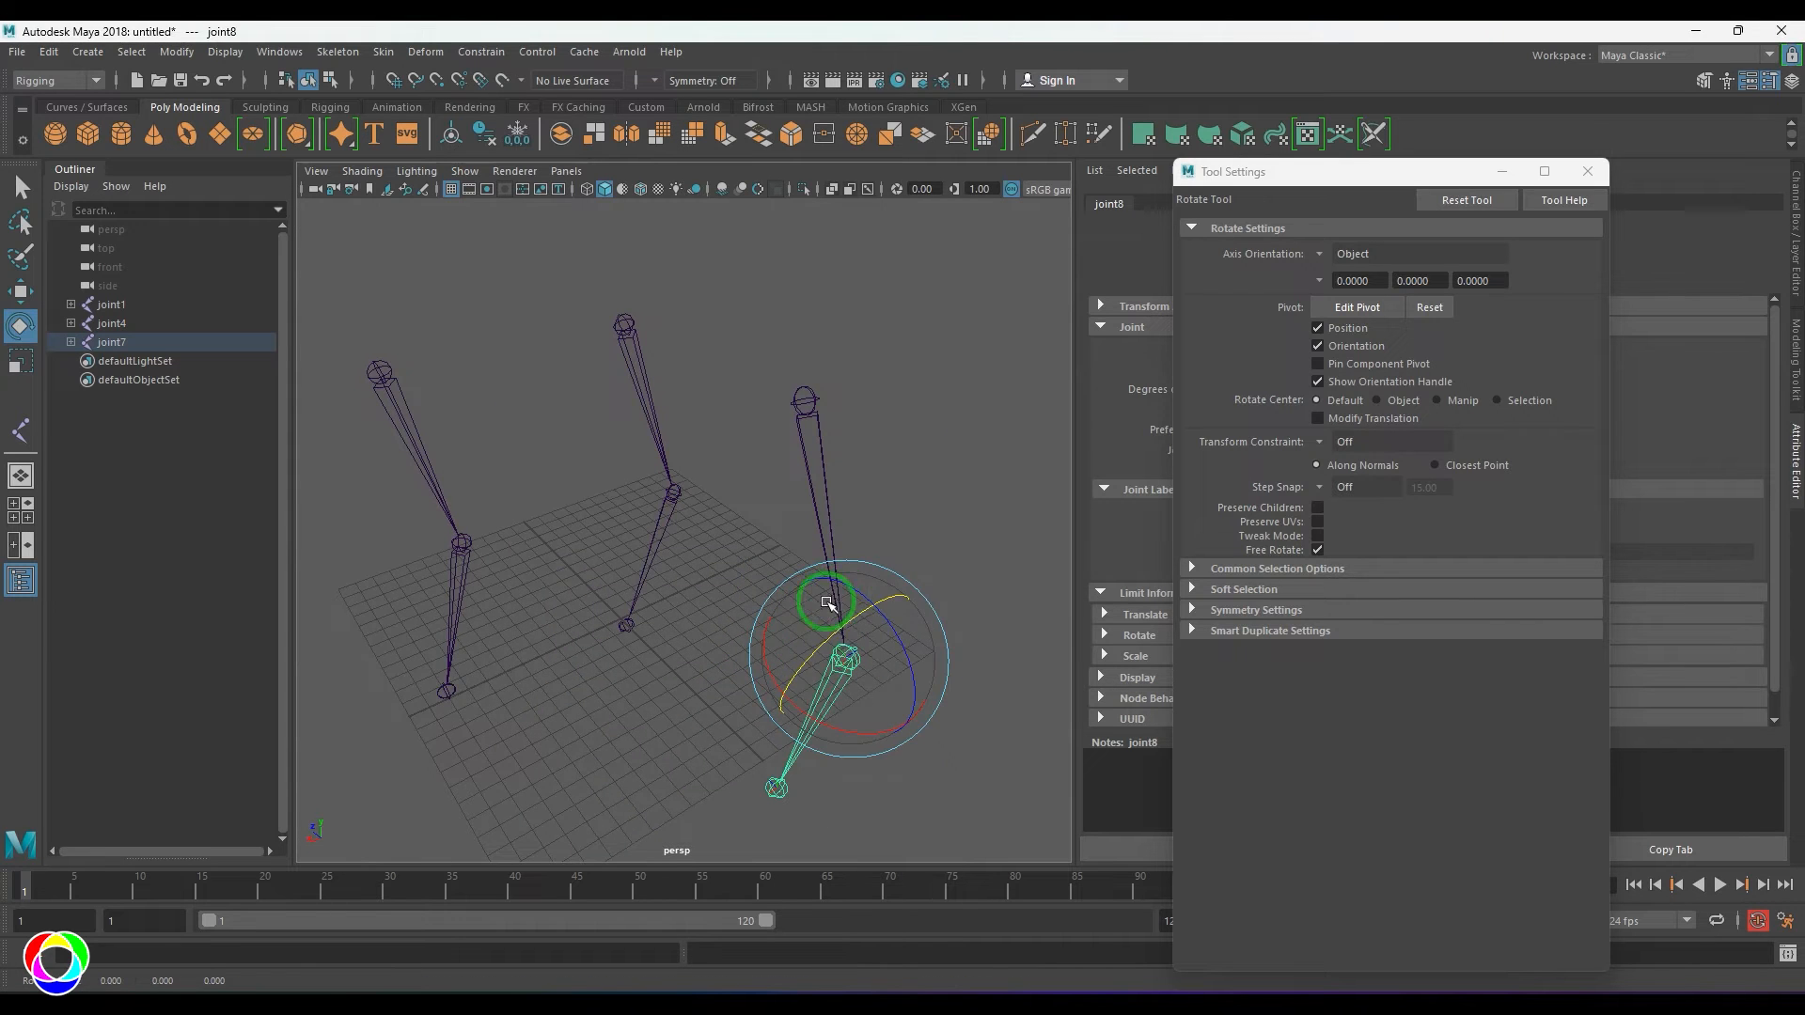
{"action": "scroll", "coordinate": [795, 612], "scroll_direction": "down", "scroll_amount": 5}
{"action": "left_click", "coordinate": [564, 555]}
{"action": "left_click_drag", "start_coordinate": [1418, 177], "coordinate": [1279, 701]}
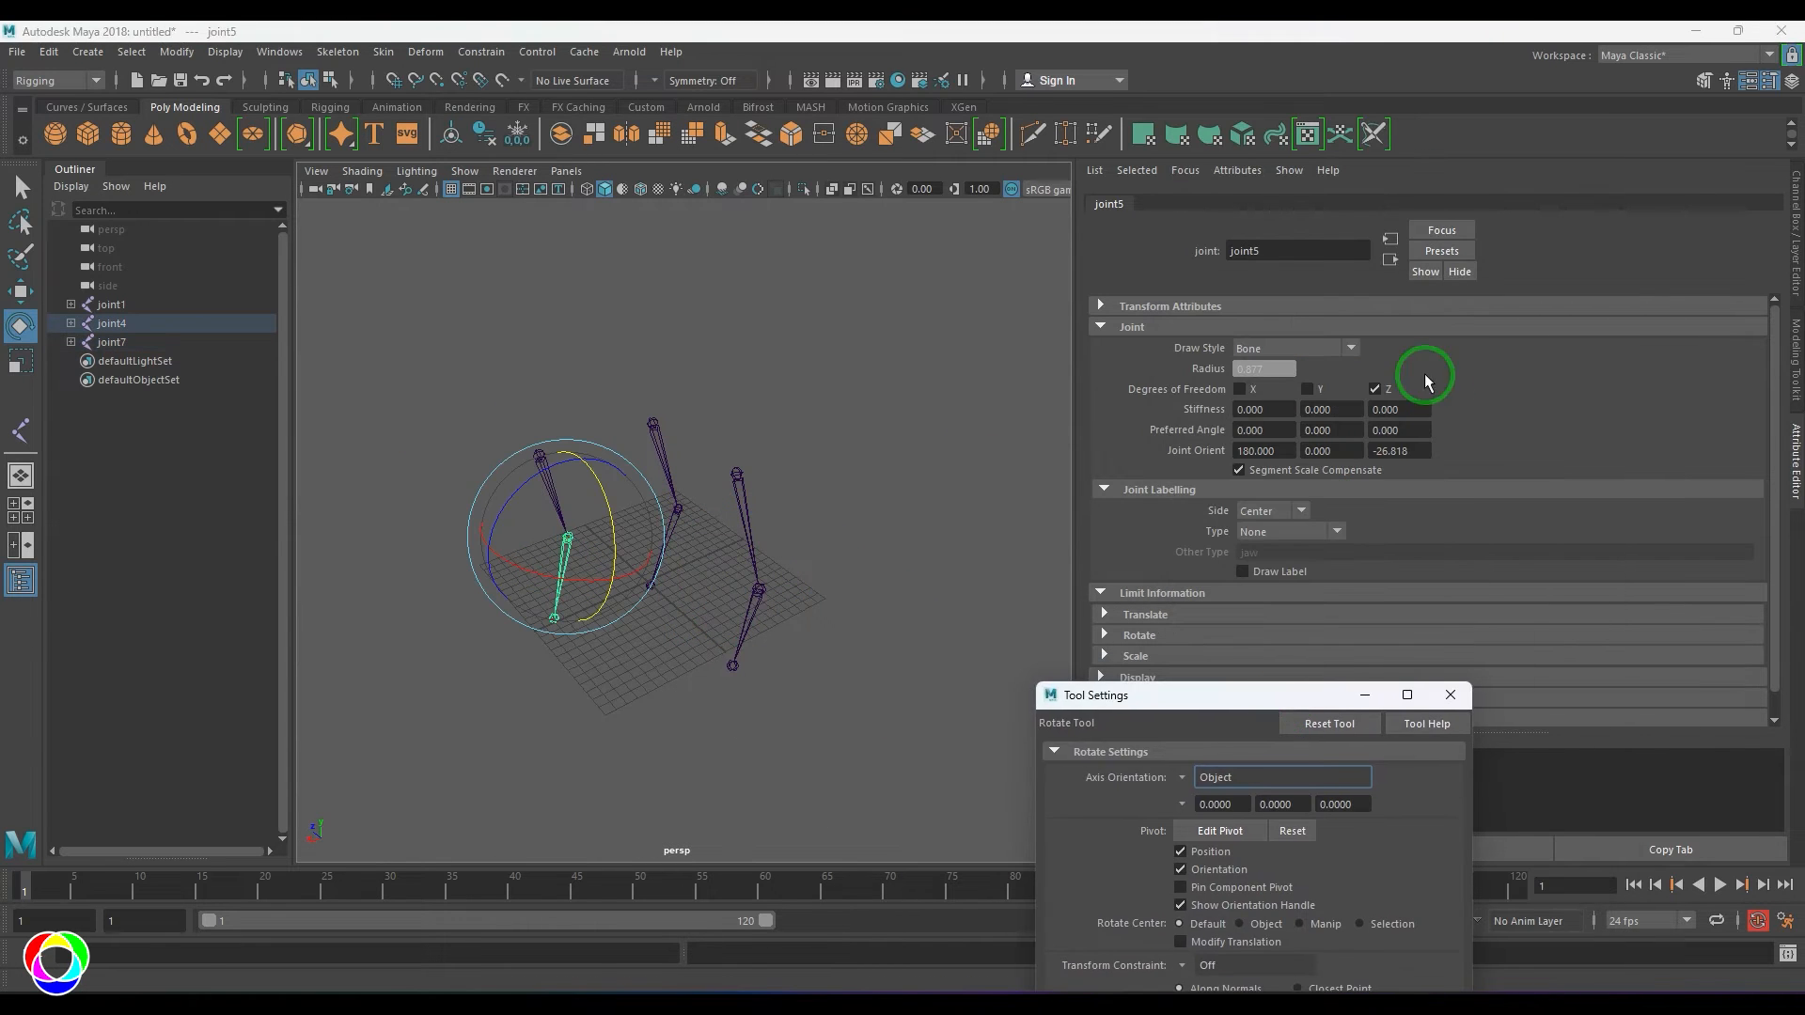
{"action": "left_click_drag", "start_coordinate": [755, 624], "coordinate": [735, 588]}
{"action": "scroll", "coordinate": [820, 619], "scroll_direction": "up", "scroll_amount": 4}
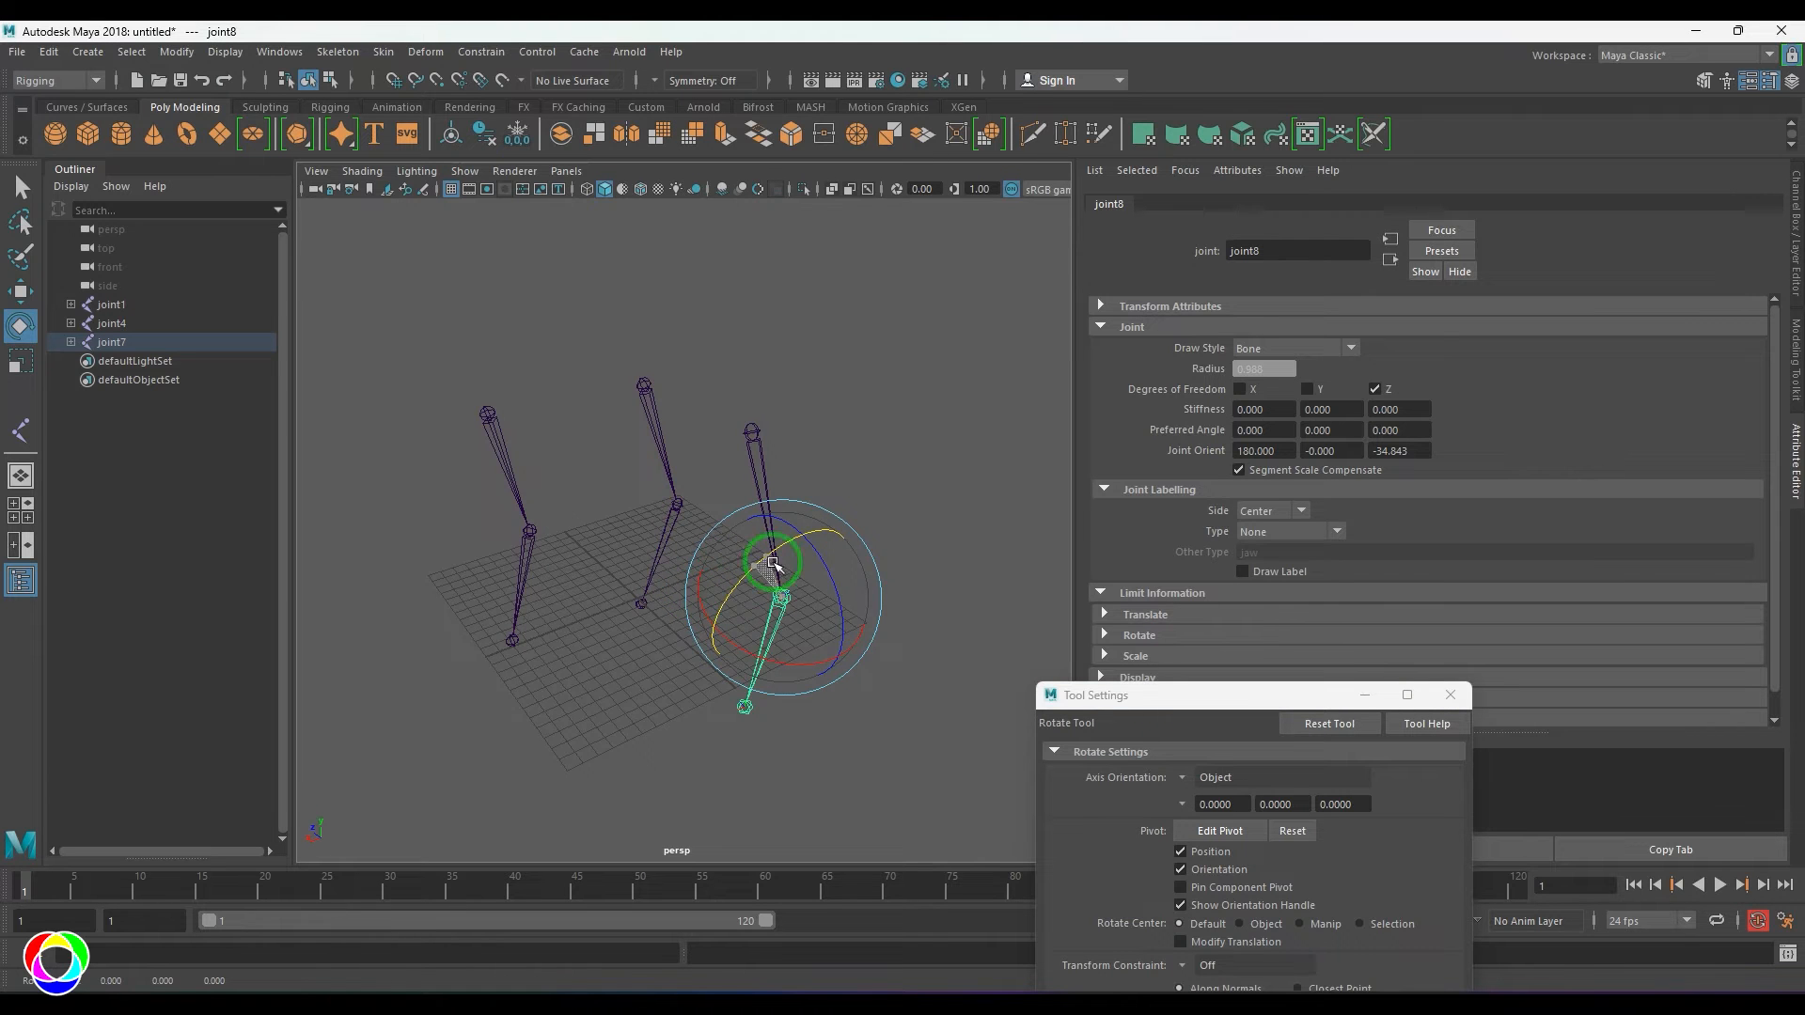
- Select all three joint chains and delete them
{"action": "left_click_drag", "start_coordinate": [684, 587], "coordinate": [564, 576]}
{"action": "left_click", "coordinate": [644, 633]}
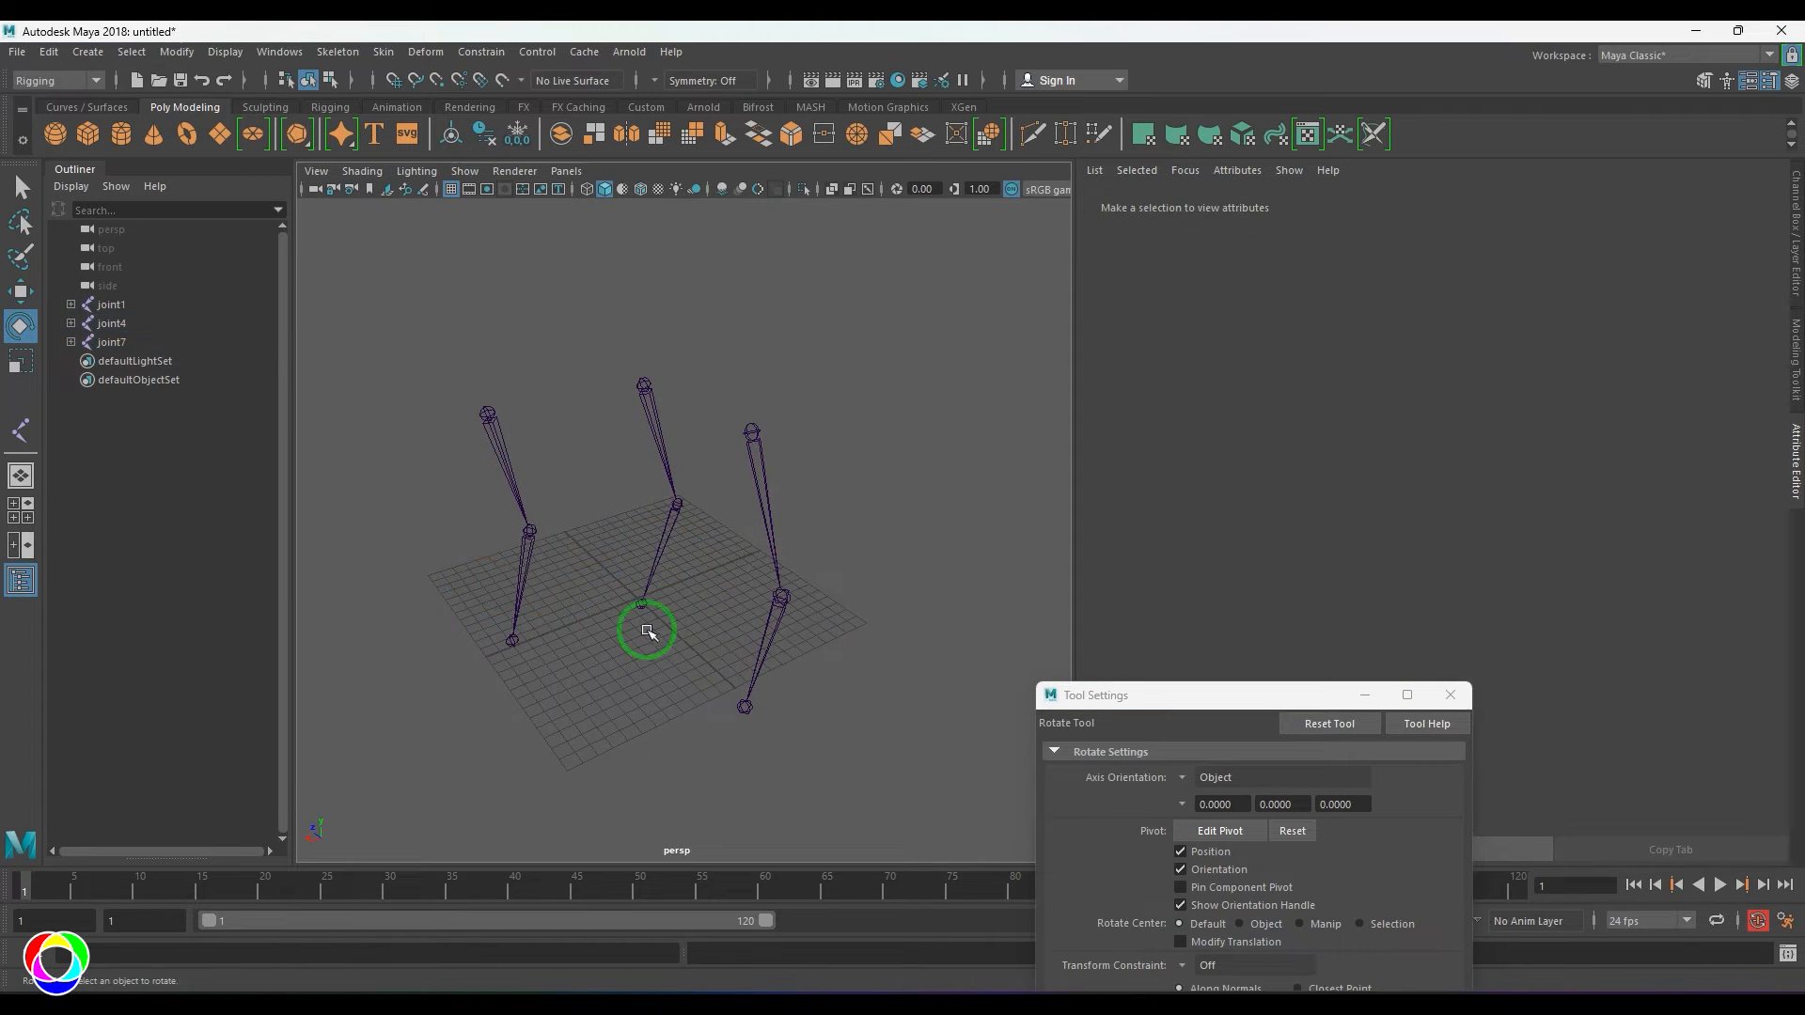
{"action": "left_click_drag", "start_coordinate": [403, 325], "coordinate": [880, 433]}
{"action": "key", "text": "Delete"}
- Open the Joint tool's options and reset them to their defaults
{"action": "left_click", "coordinate": [337, 52]}
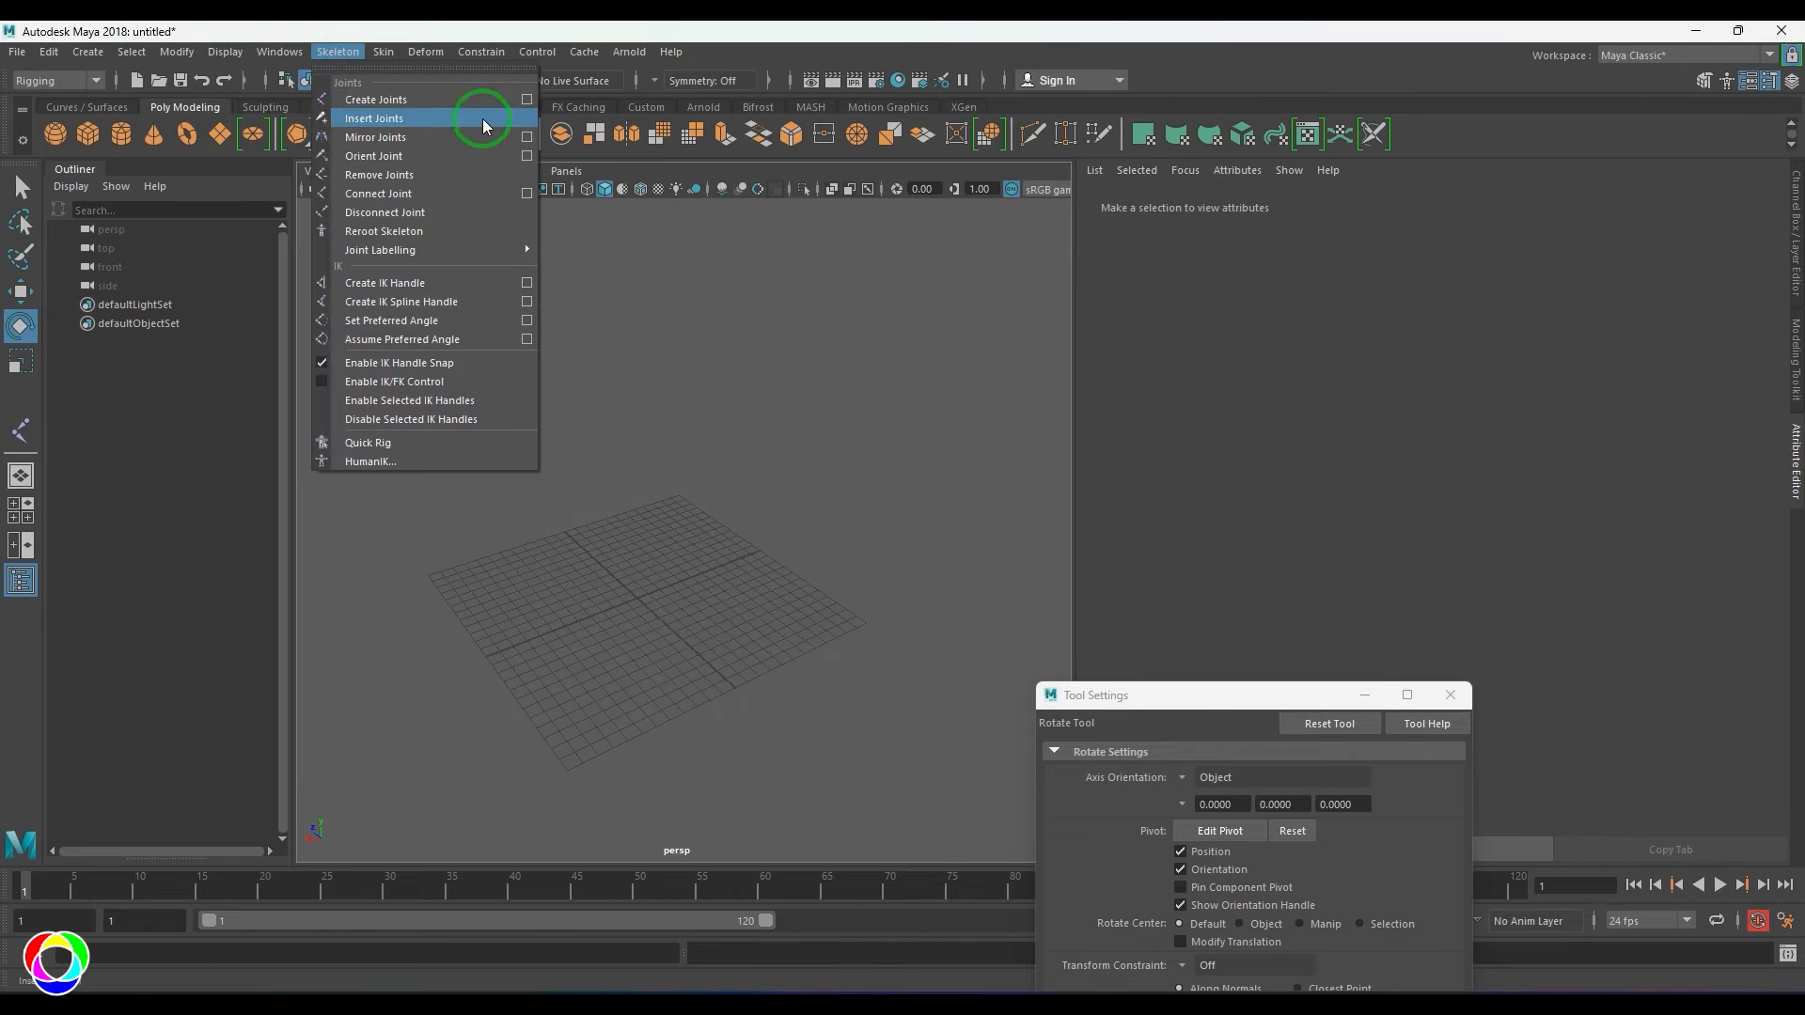
{"action": "left_click", "coordinate": [523, 103]}
{"action": "left_click_drag", "start_coordinate": [1335, 695], "coordinate": [1436, 262]}
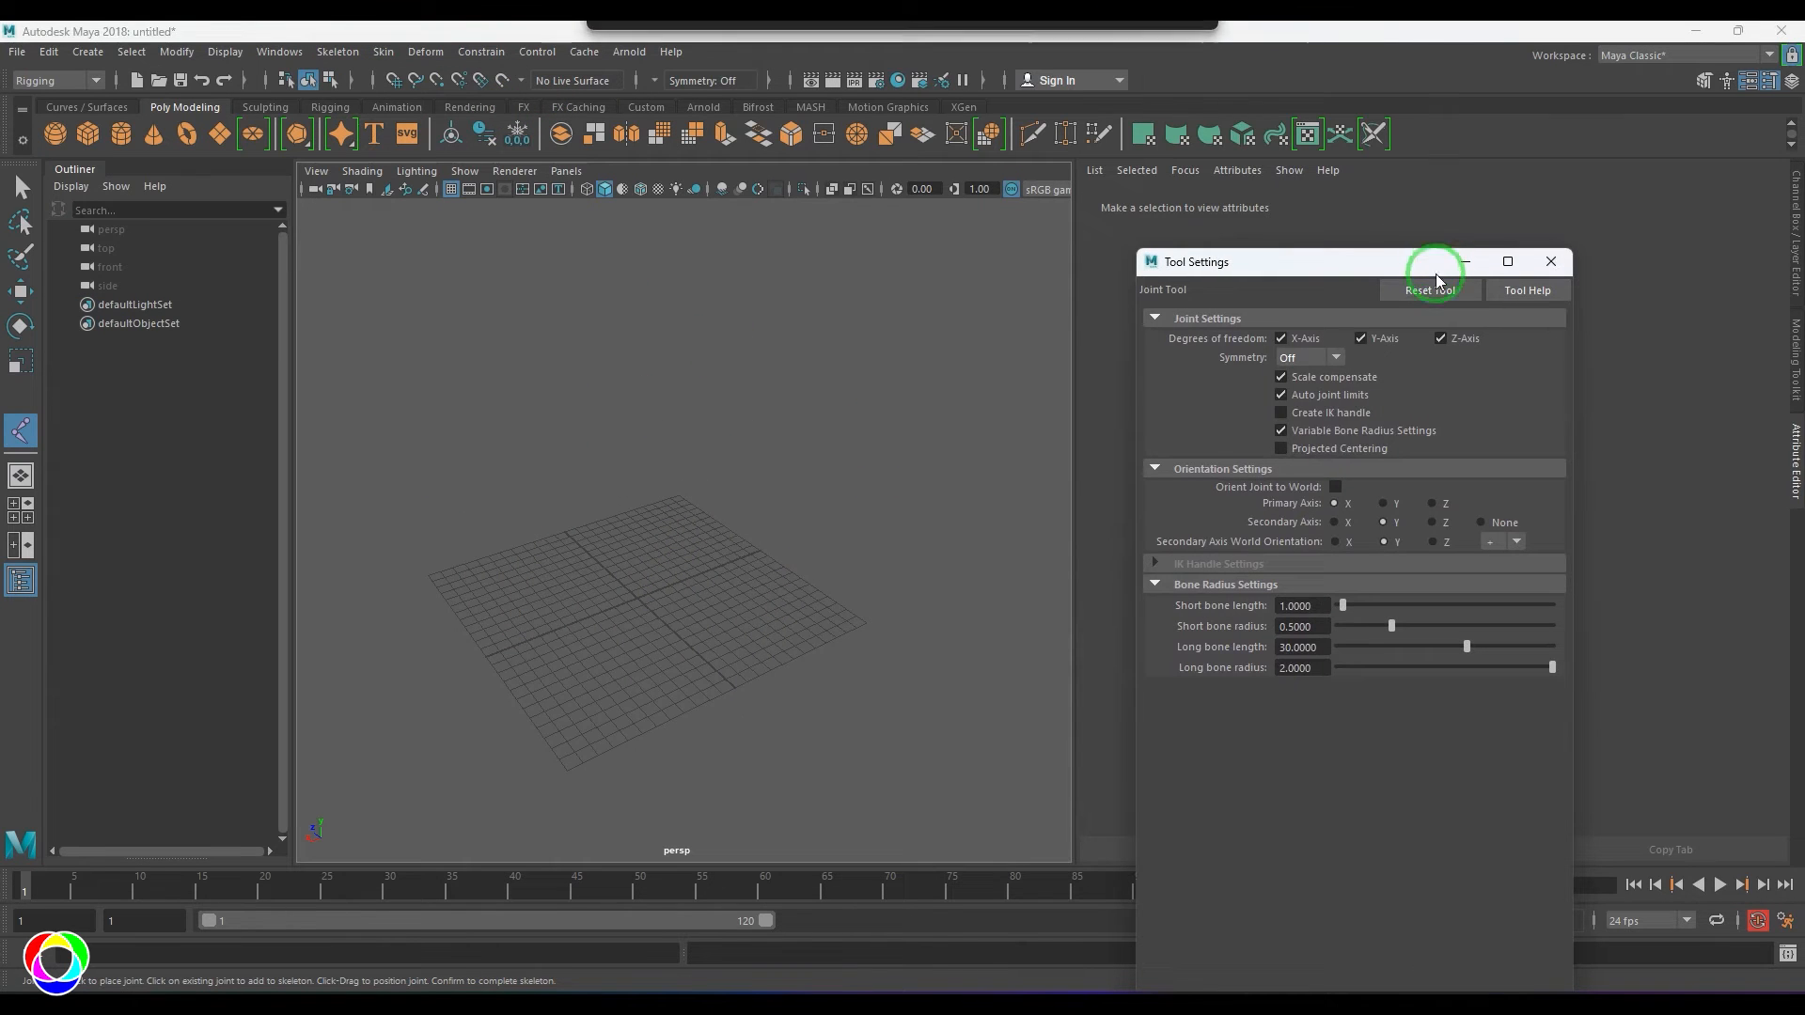
{"action": "left_click", "coordinate": [1430, 290]}
- Draw a zigzag chain of seven joints in the side view with Create IK handle off
{"action": "key", "text": "space"}
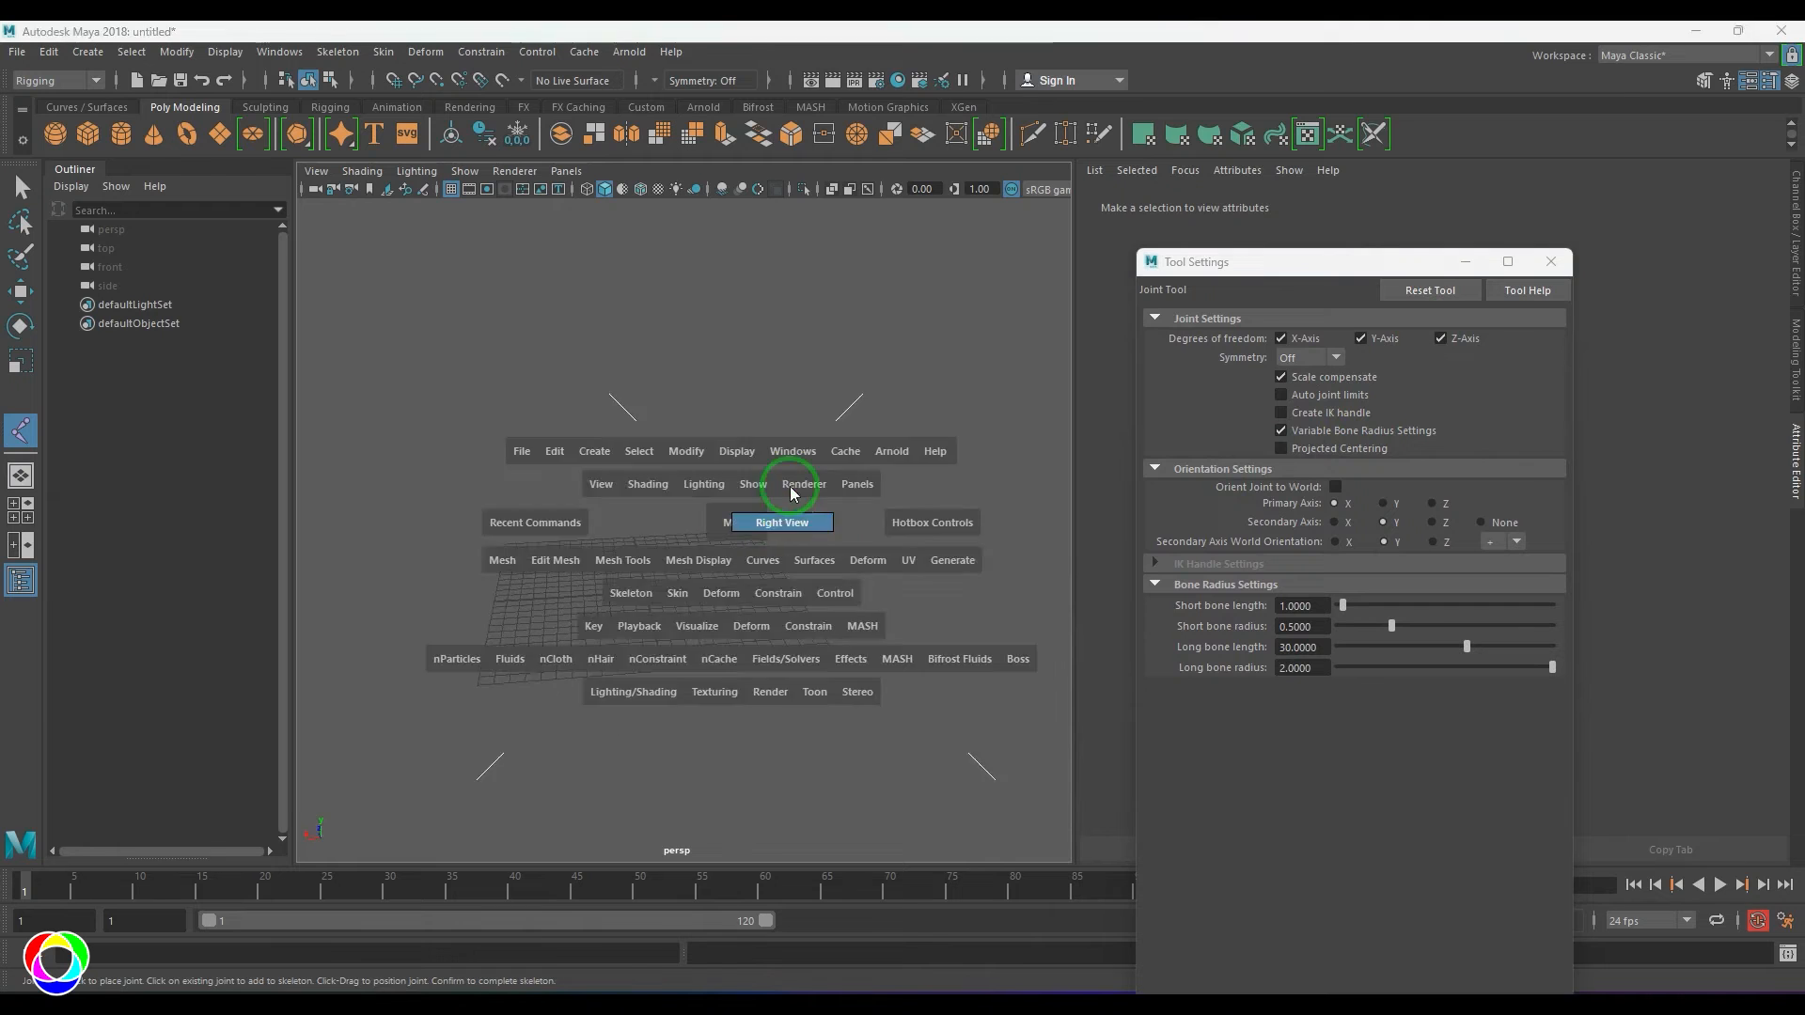
{"action": "left_click_drag", "start_coordinate": [777, 516], "coordinate": [753, 483]}
{"action": "left_click", "coordinate": [654, 315]}
{"action": "left_click", "coordinate": [562, 488]}
{"action": "left_click", "coordinate": [657, 612]}
{"action": "left_click", "coordinate": [564, 733]}
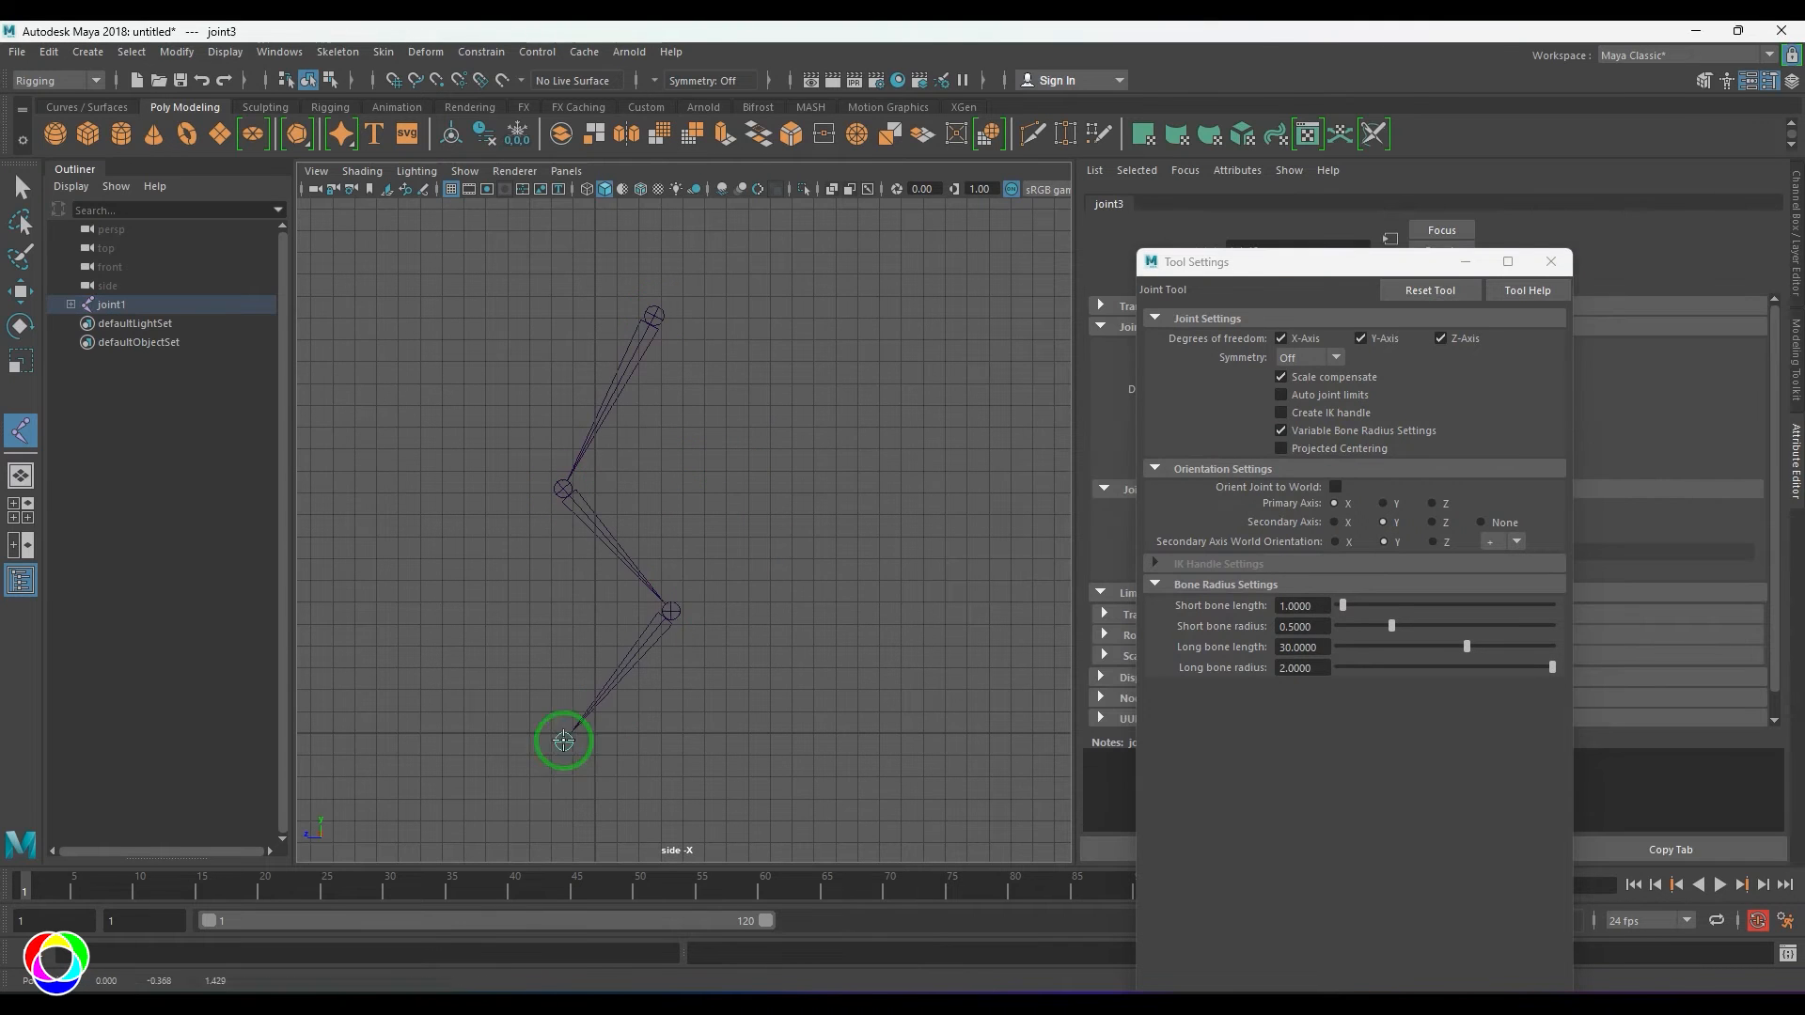
{"action": "left_click", "coordinate": [742, 766]}
{"action": "middle_click_drag", "start_coordinate": [742, 766], "coordinate": [632, 560], "text": "alt"}
{"action": "left_click", "coordinate": [673, 656]}
{"action": "left_click", "coordinate": [794, 649]}
{"action": "key", "text": "Return"}
- Draw a zigzag chain of nine joints beside the first chain in the side view with Create IK handle on
{"action": "scroll", "coordinate": [581, 621], "scroll_direction": "down", "scroll_amount": 5}
{"action": "scroll", "coordinate": [649, 549], "scroll_direction": "up", "scroll_amount": 1}
{"action": "left_click", "coordinate": [337, 52]}
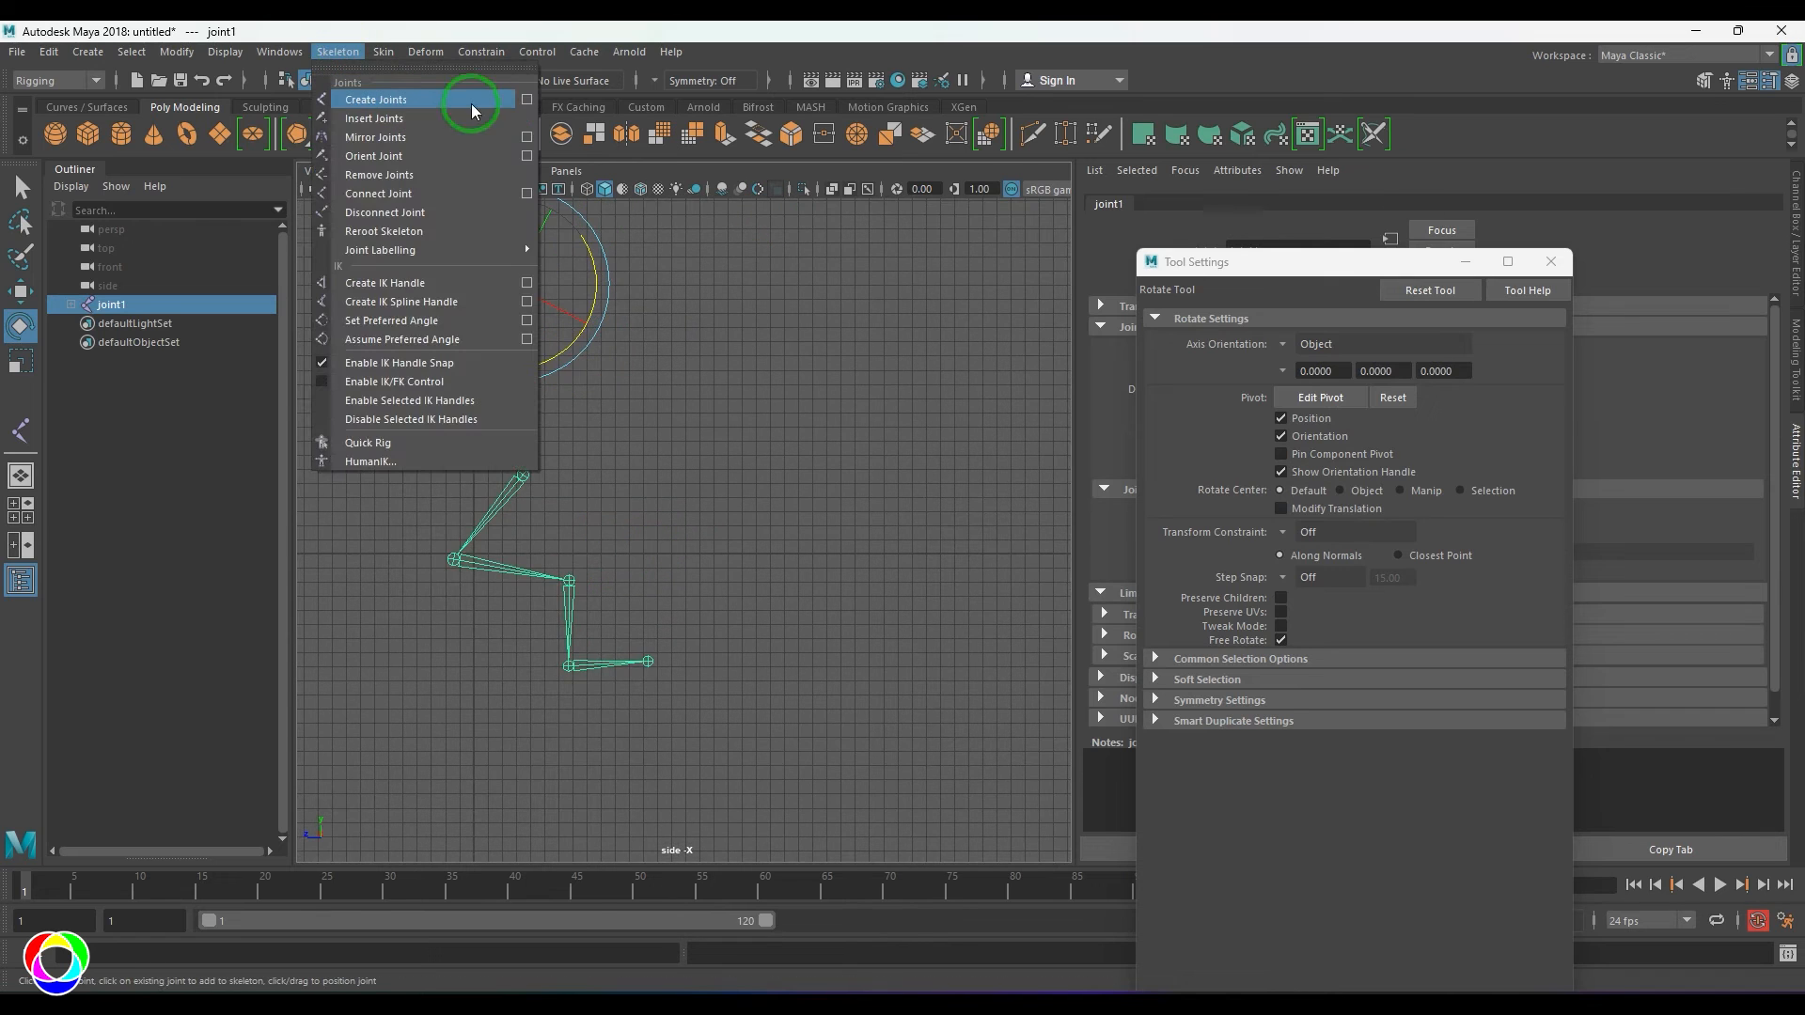
{"action": "left_click", "coordinate": [471, 103]}
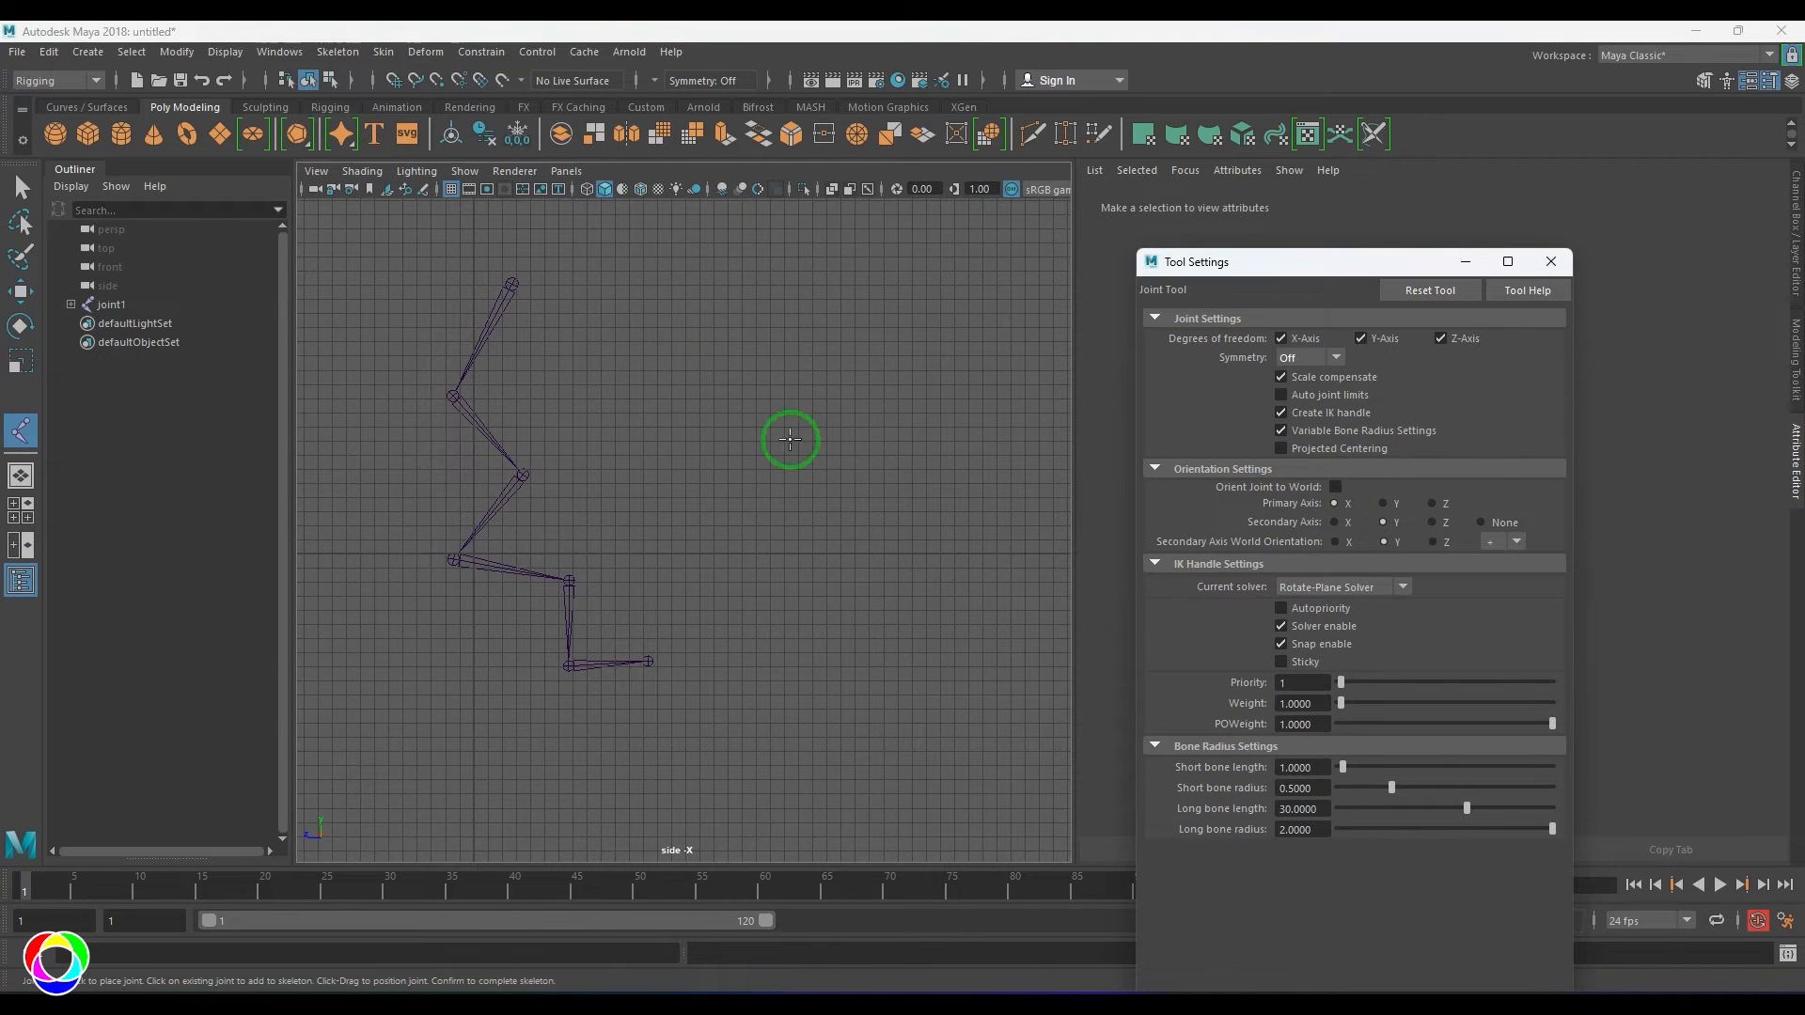
{"action": "left_click", "coordinate": [754, 266]}
{"action": "left_click", "coordinate": [645, 345]}
{"action": "left_click", "coordinate": [811, 406]}
{"action": "left_click", "coordinate": [686, 444]}
{"action": "left_click", "coordinate": [812, 476]}
{"action": "left_click", "coordinate": [757, 586]}
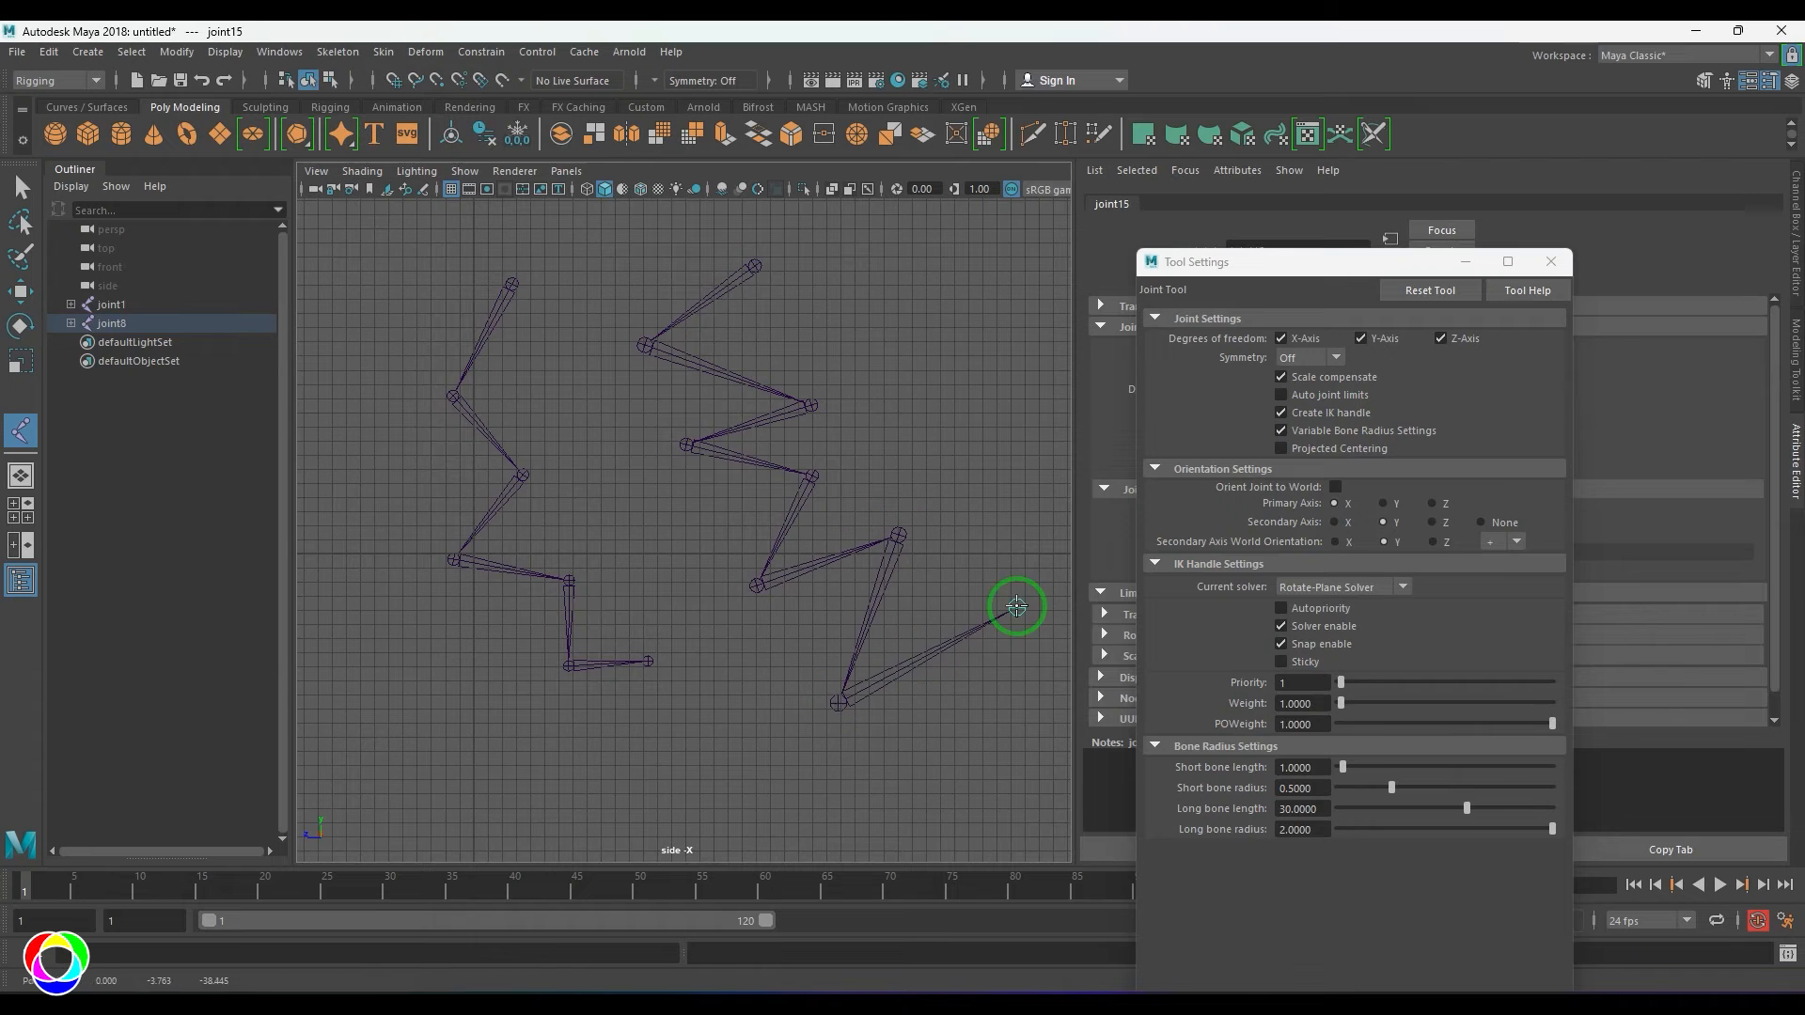
{"action": "key", "text": "Return"}
- Test the second chain's IK handle by moving it downward toward the first chain, and undo the move
{"action": "scroll", "coordinate": [895, 672], "scroll_direction": "down", "scroll_amount": 1}
{"action": "key", "text": "w"}
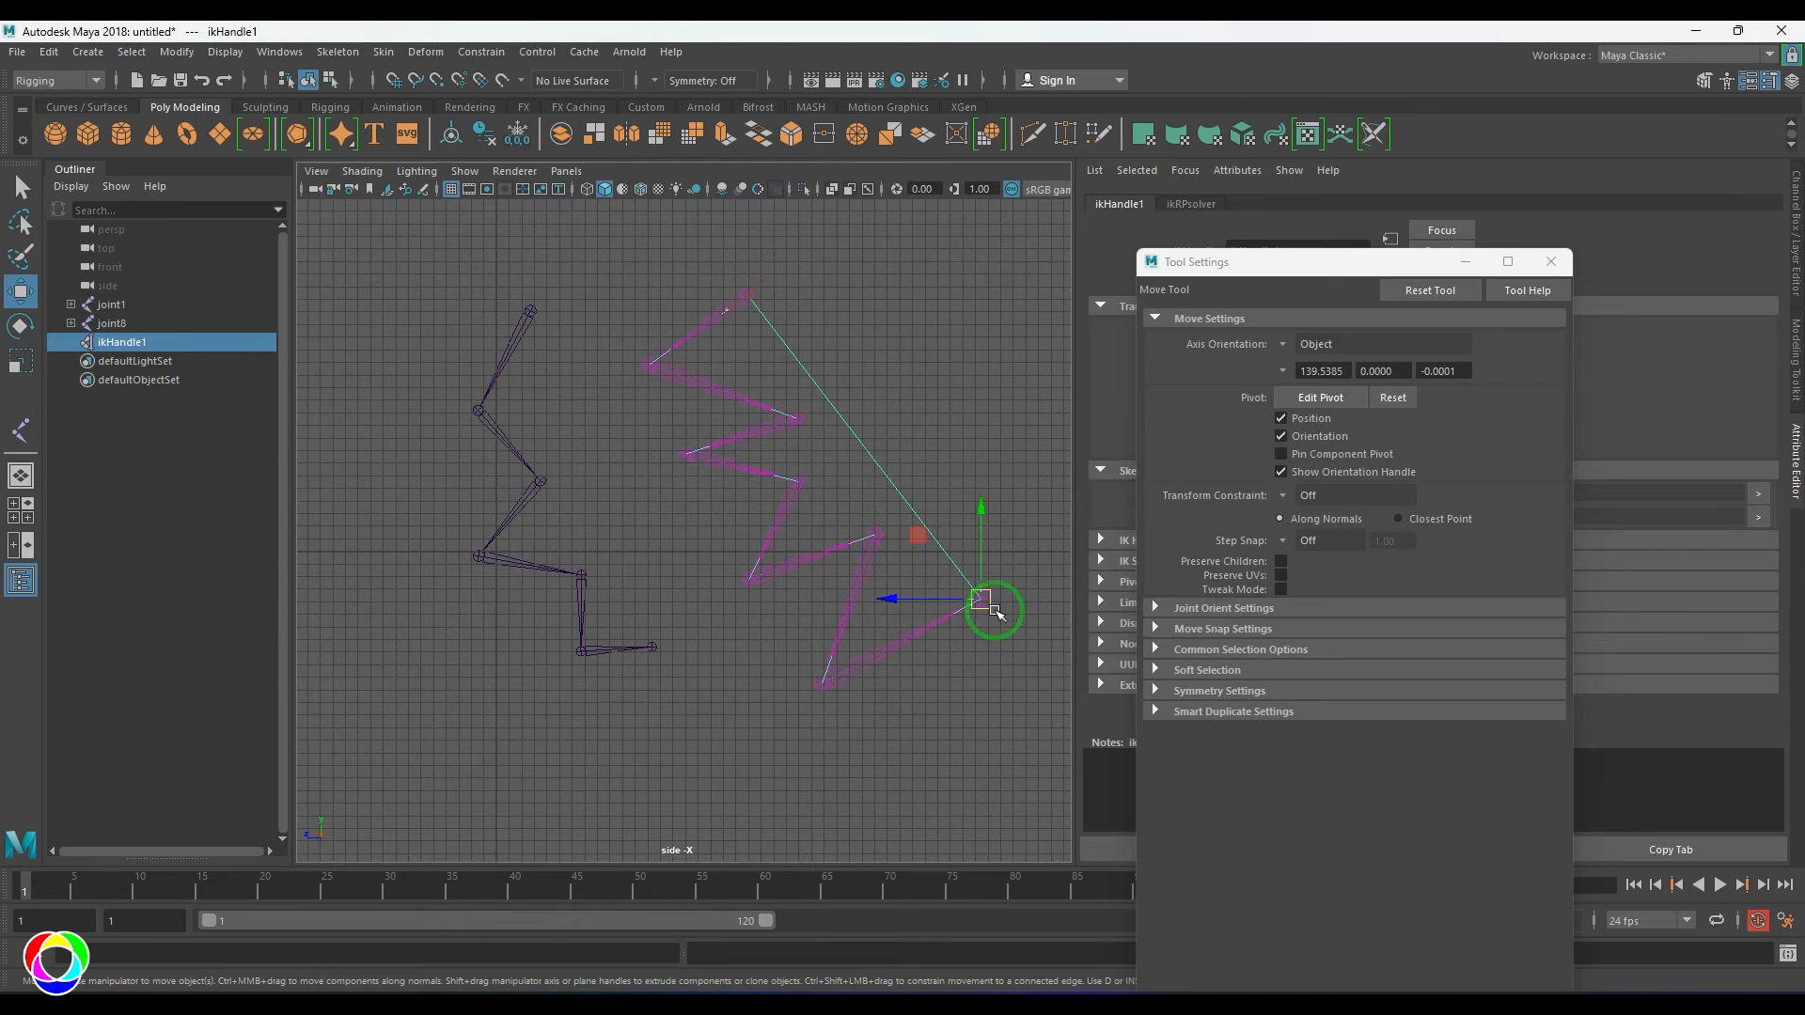
{"action": "left_click_drag", "start_coordinate": [987, 607], "coordinate": [940, 693]}
{"action": "key", "text": "ctrl+z"}
{"action": "left_click", "coordinate": [906, 795]}
{"action": "left_click", "coordinate": [981, 598]}
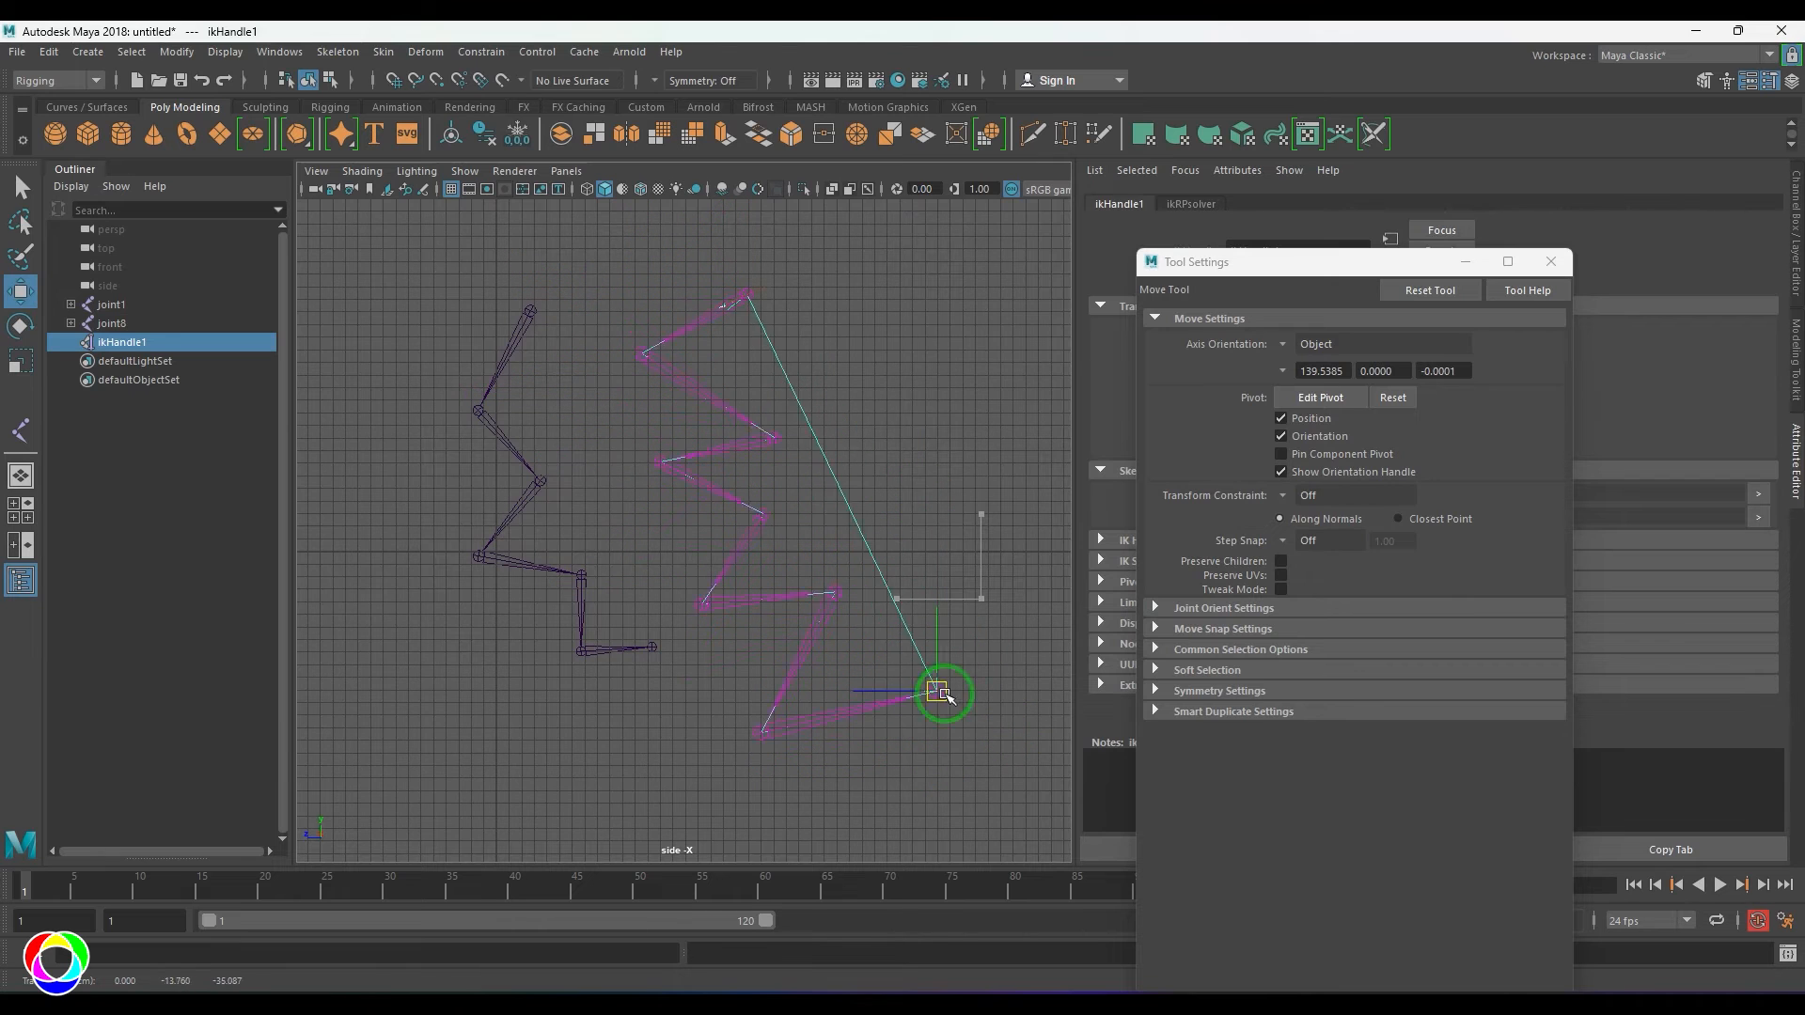
{"action": "key", "text": "ctrl+z"}
- Select both joint chains together with the IK handle and delete them
{"action": "left_click", "coordinate": [671, 691]}
{"action": "left_click_drag", "start_coordinate": [443, 250], "coordinate": [810, 379]}
{"action": "key", "text": "Delete"}
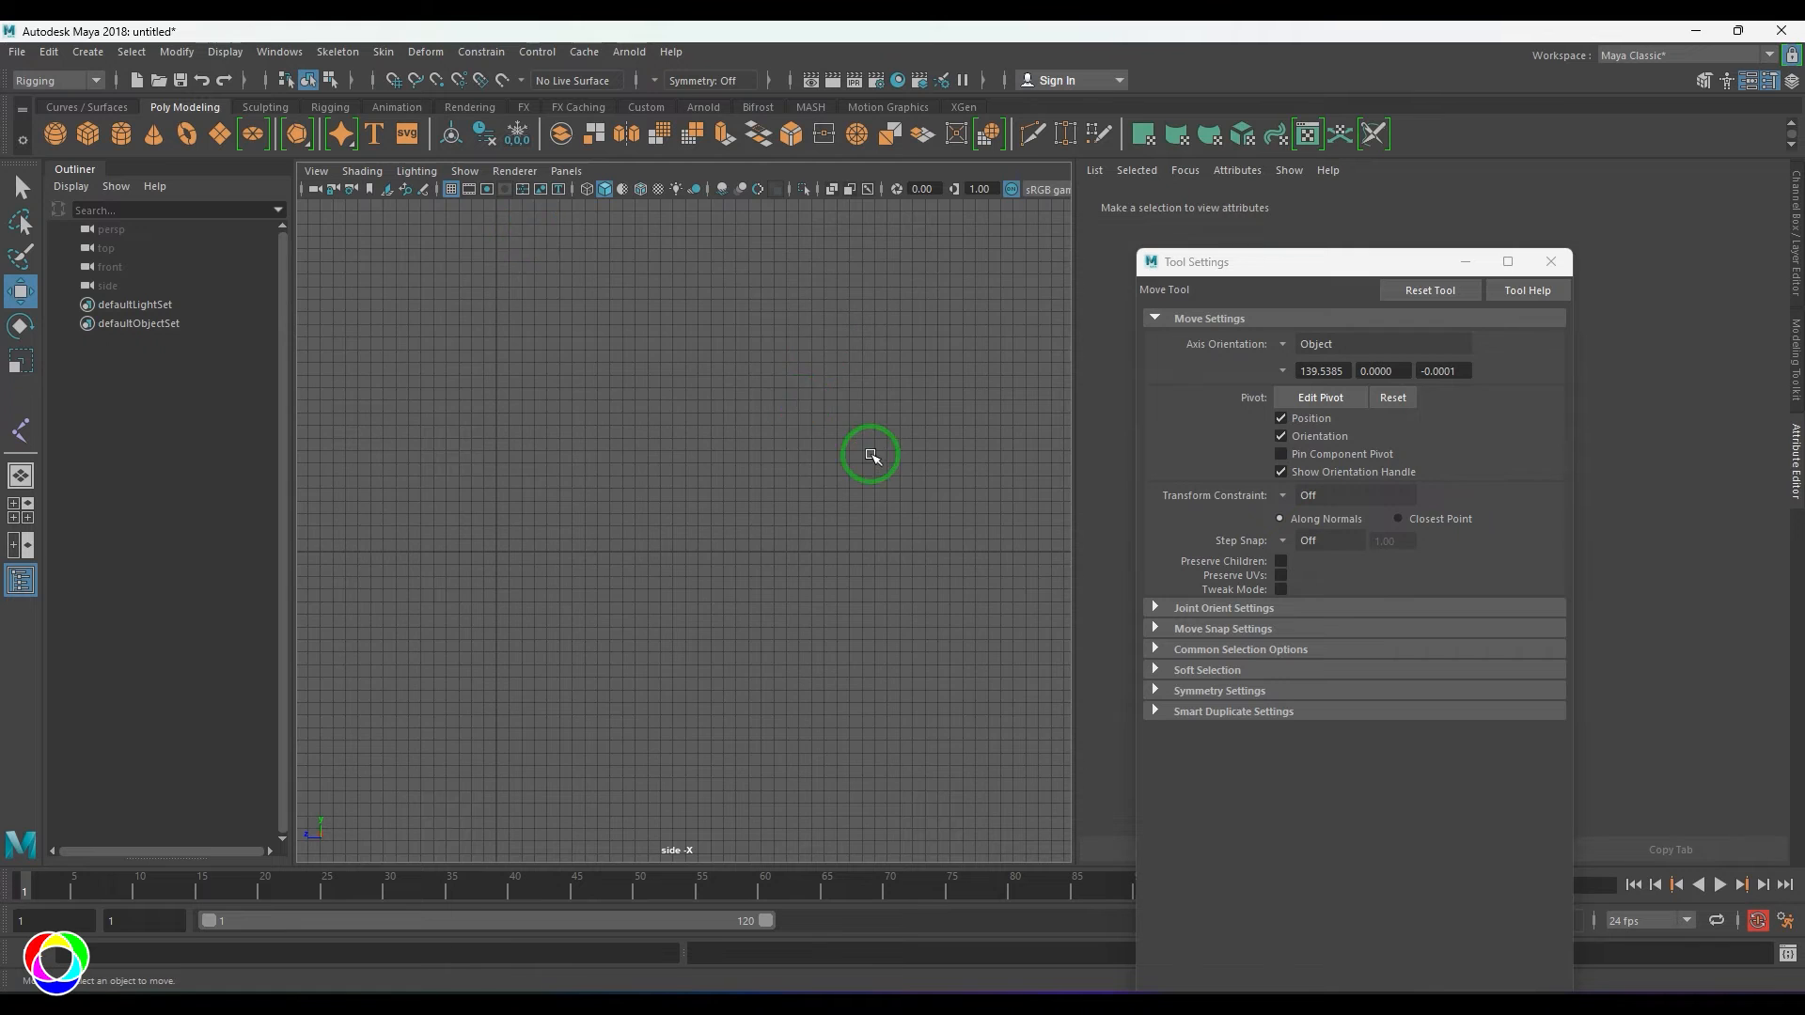
- Open the Joint tool's options and reset them to their defaults
{"action": "left_click", "coordinate": [353, 58]}
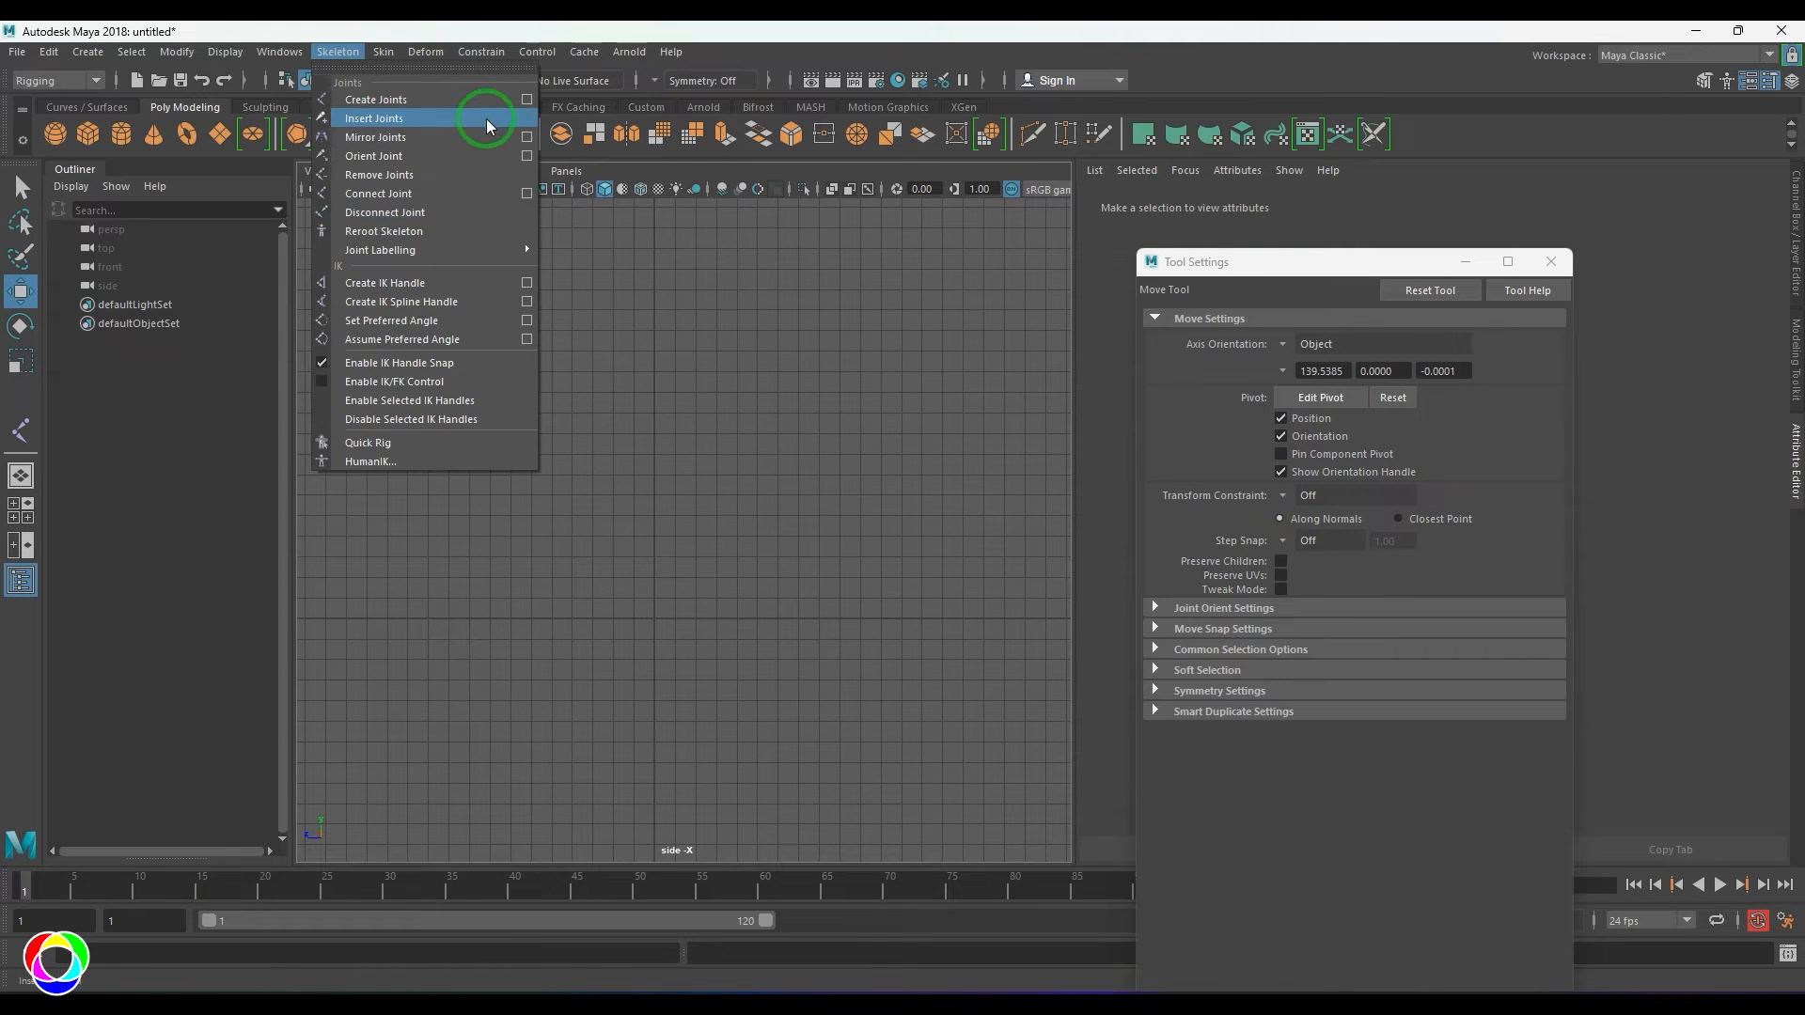
{"action": "left_click", "coordinate": [527, 99]}
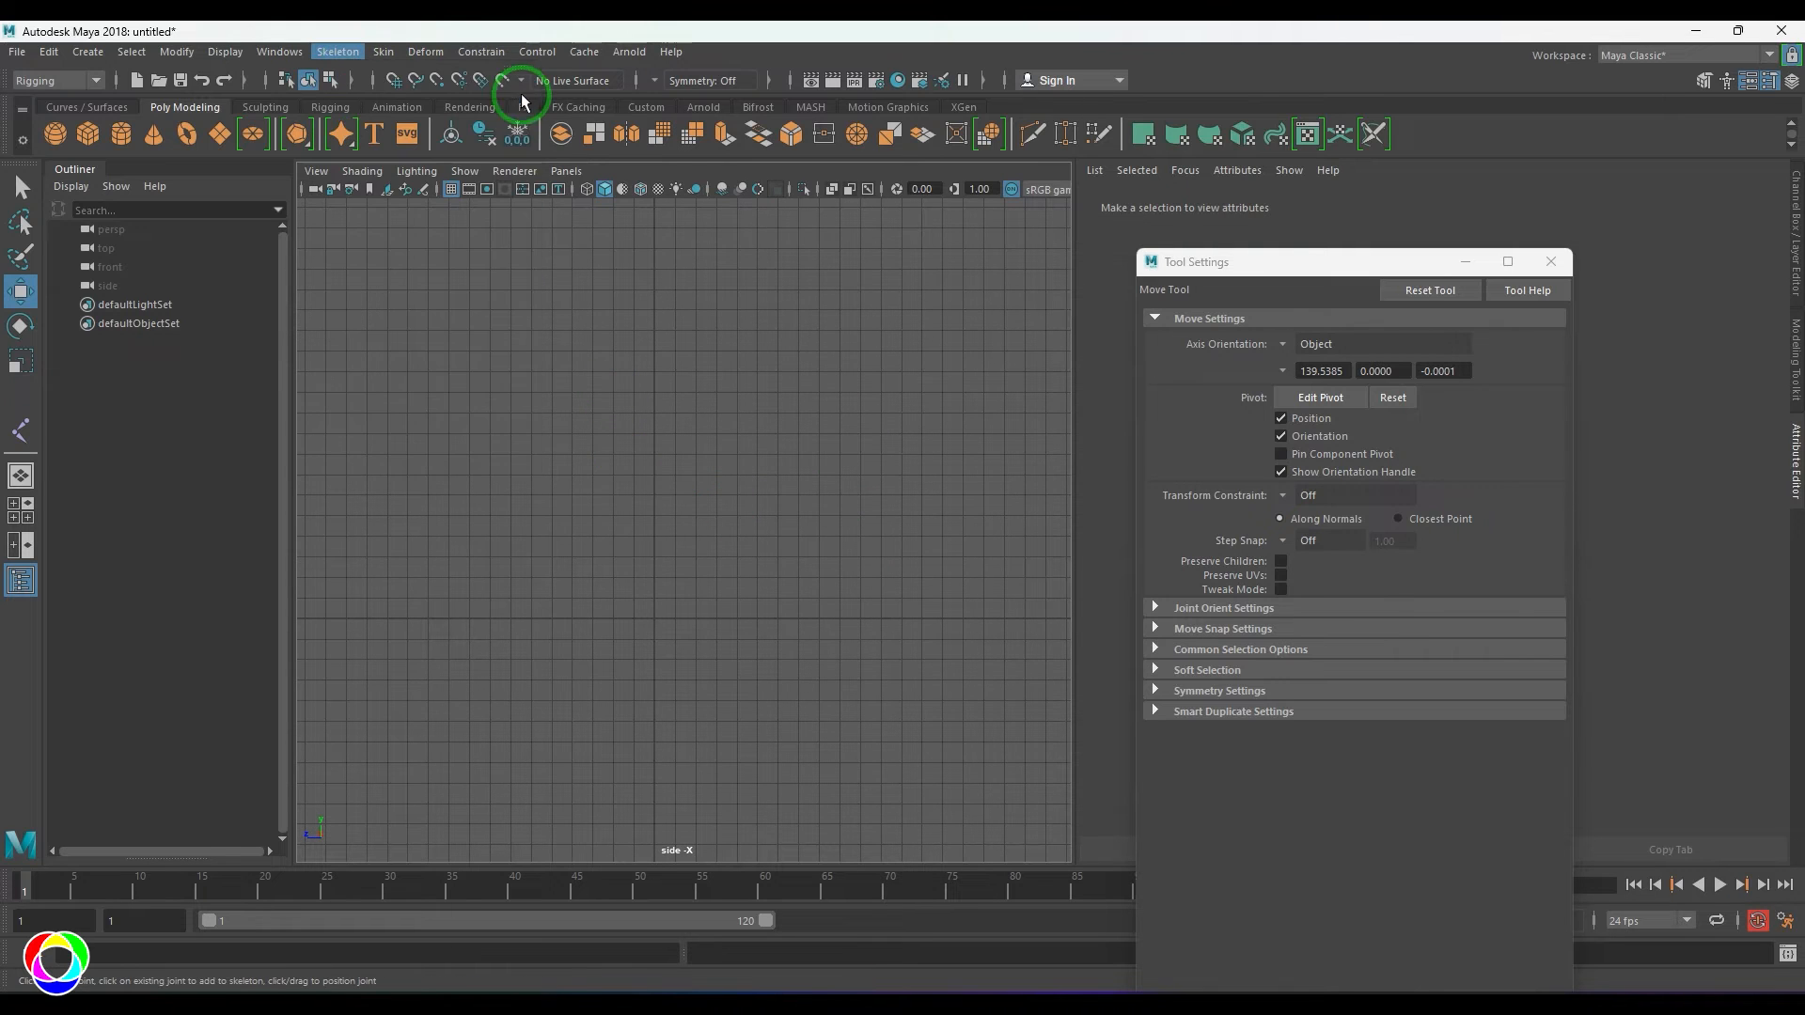
{"action": "left_click", "coordinate": [1448, 291]}
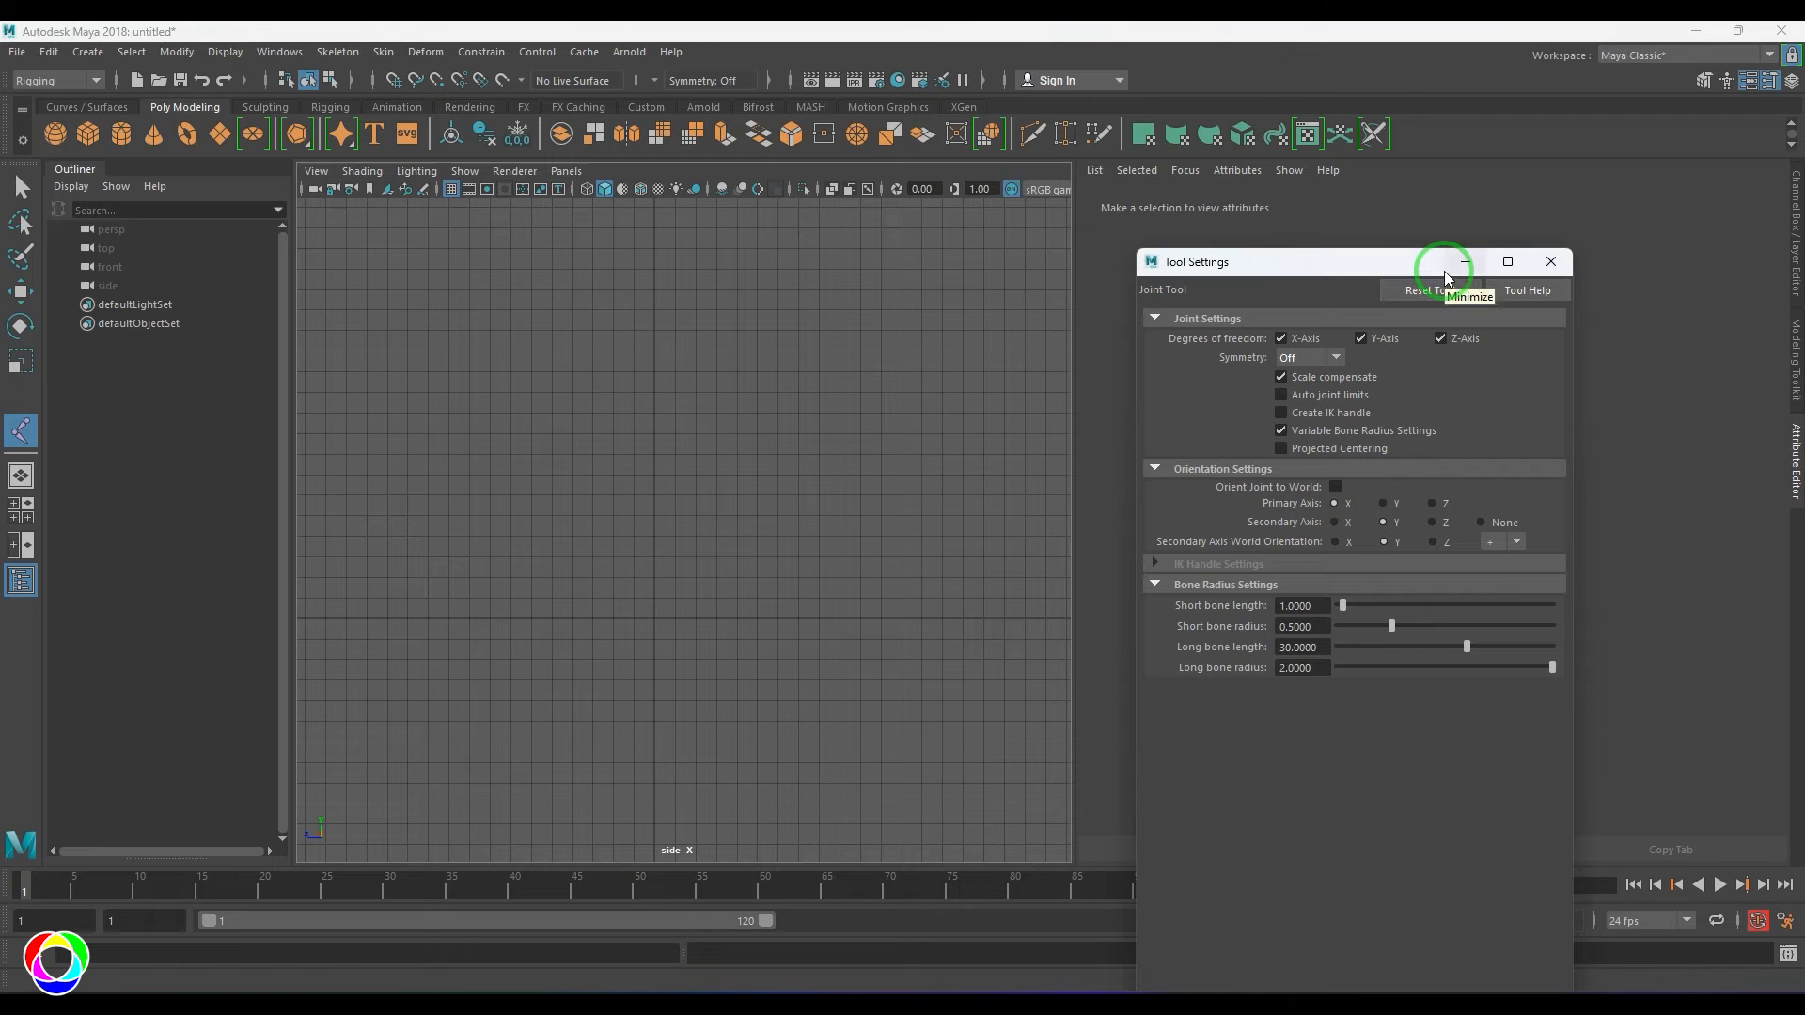
- Switch Variable Bone Radius Settings off and on repeatedly to see its effect on the Bone Radius Settings section
{"action": "left_click", "coordinate": [1382, 434]}
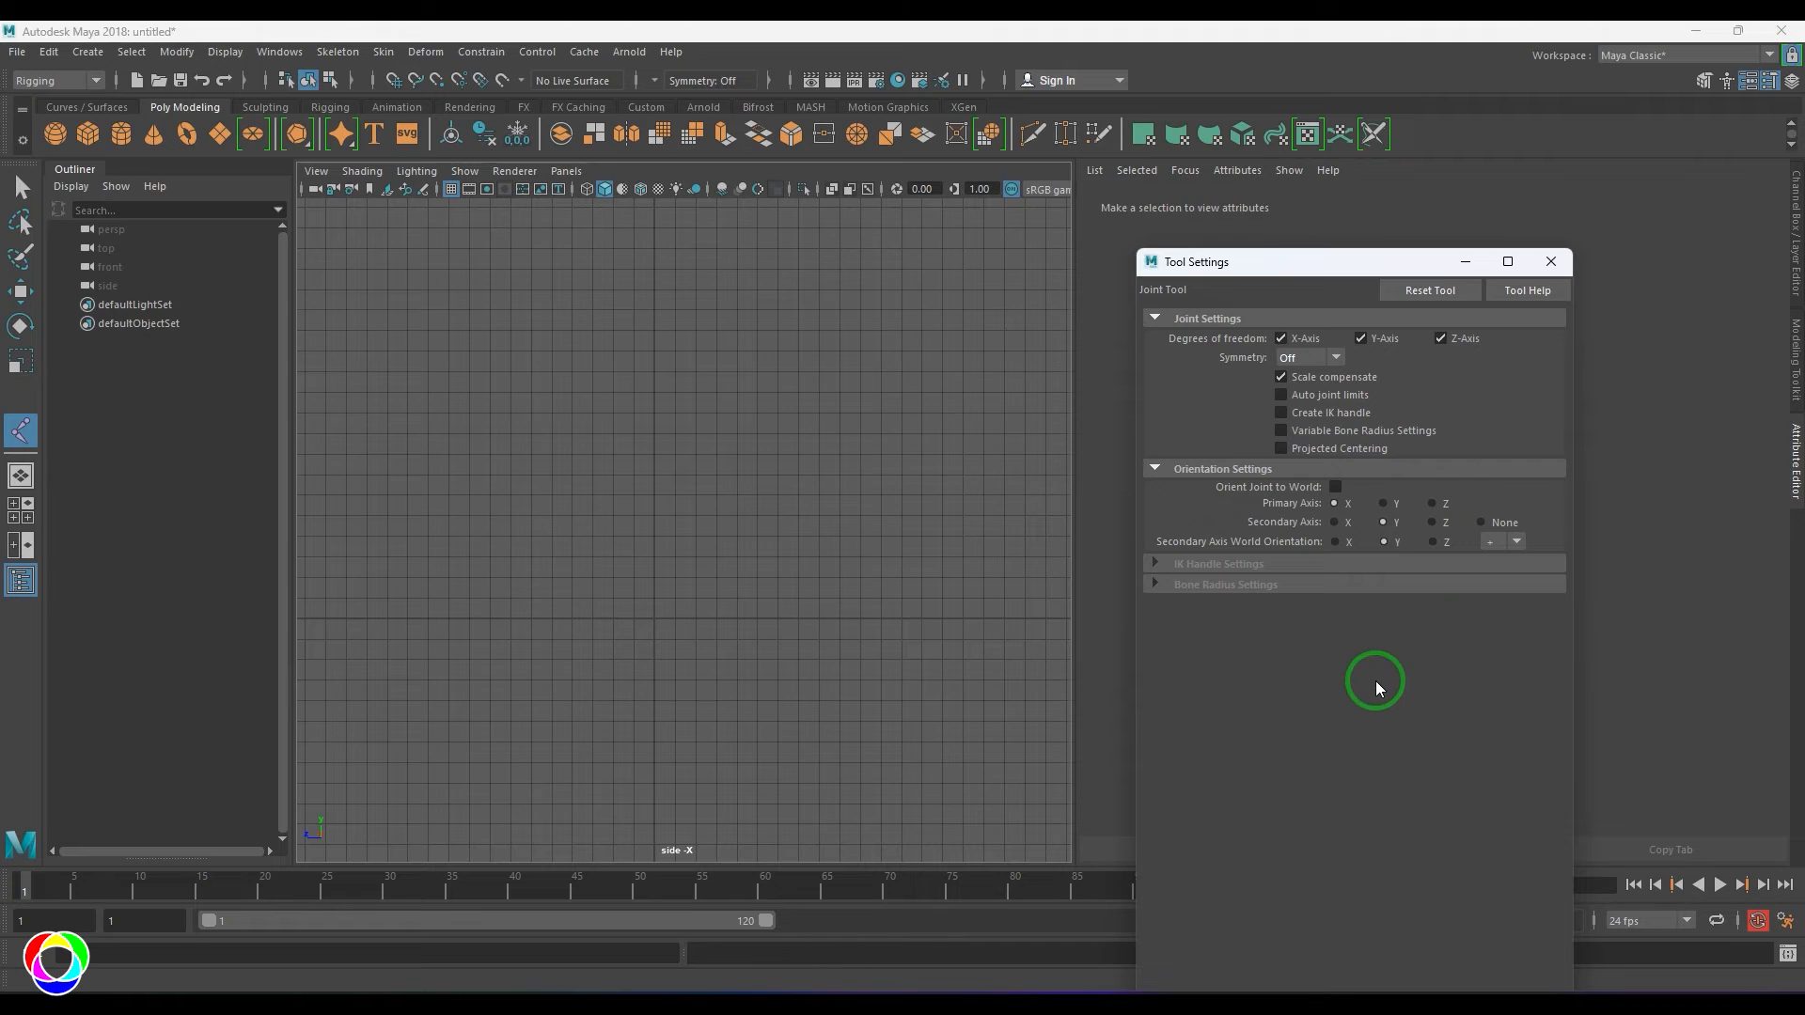
{"action": "left_click", "coordinate": [1362, 430]}
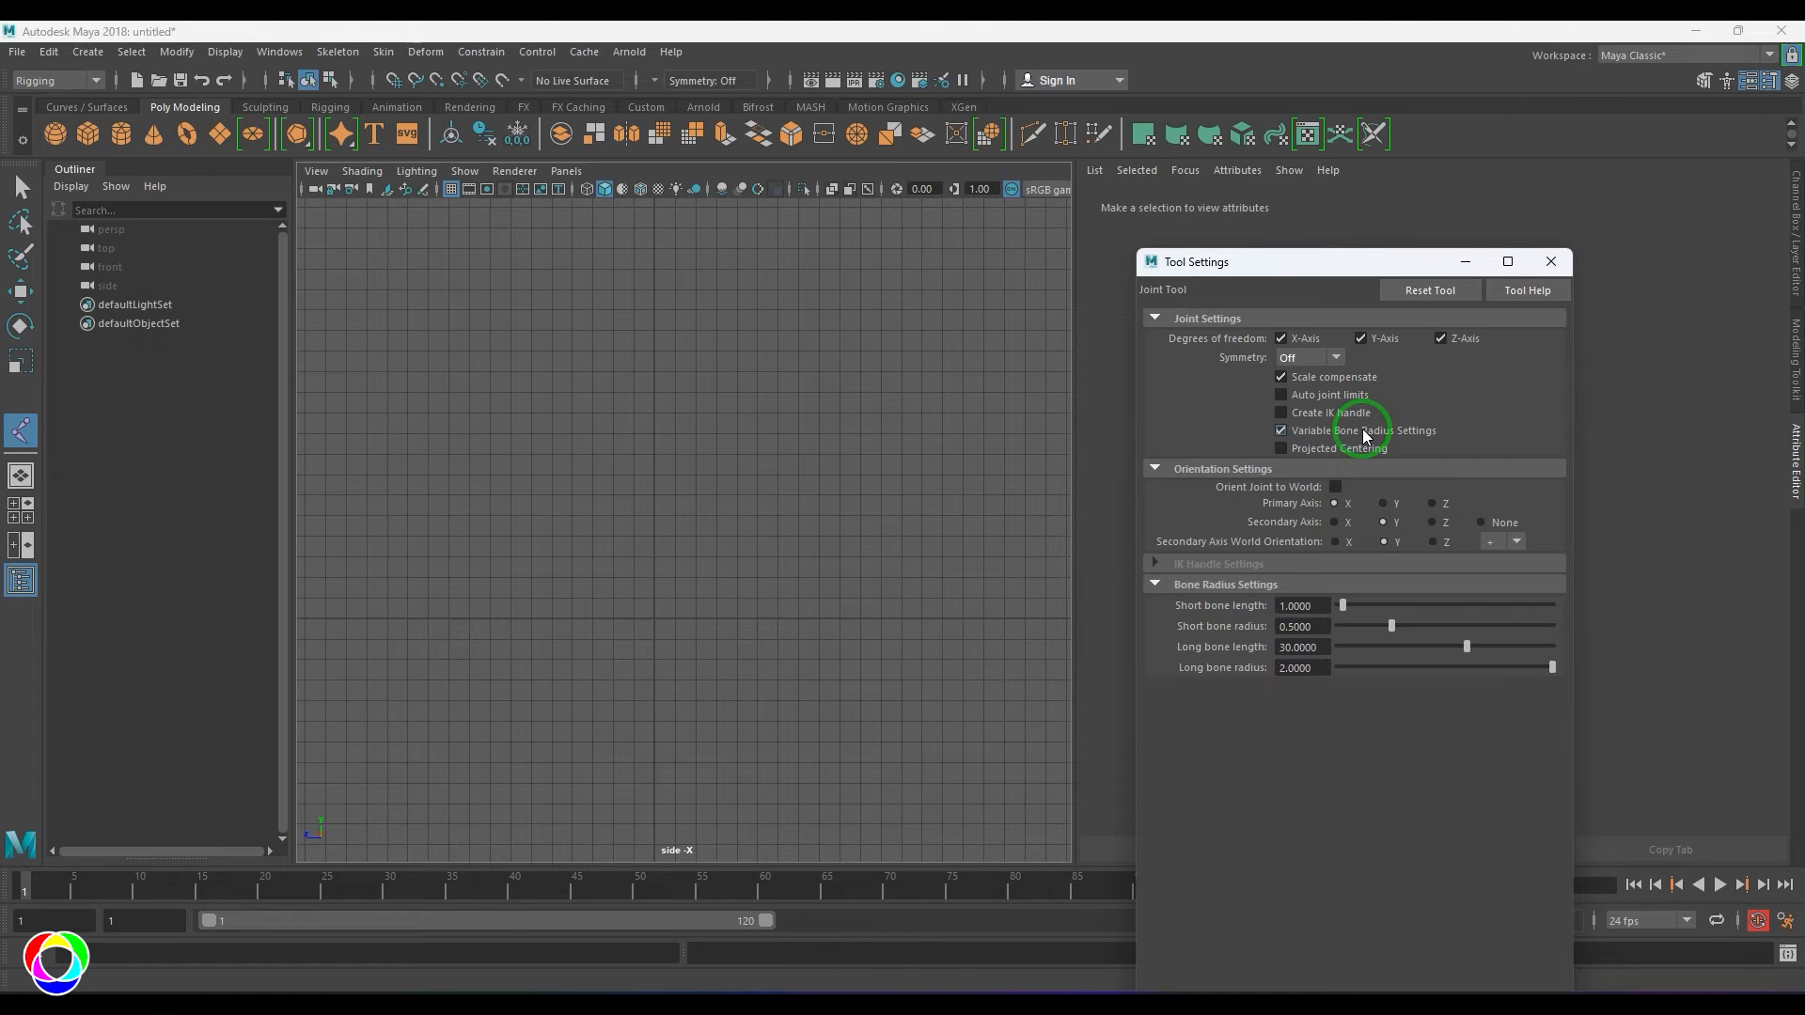
{"action": "left_click", "coordinate": [1363, 430]}
{"action": "left_click", "coordinate": [1362, 429]}
{"action": "left_click", "coordinate": [1362, 429]}
{"action": "left_click", "coordinate": [1362, 429]}
{"action": "left_click", "coordinate": [1364, 428]}
{"action": "left_click", "coordinate": [1363, 429]}
- Place three closely spaced joints in a short vertical chain in the side view with Short bone length at 1
{"action": "double_click", "coordinate": [1321, 605]}
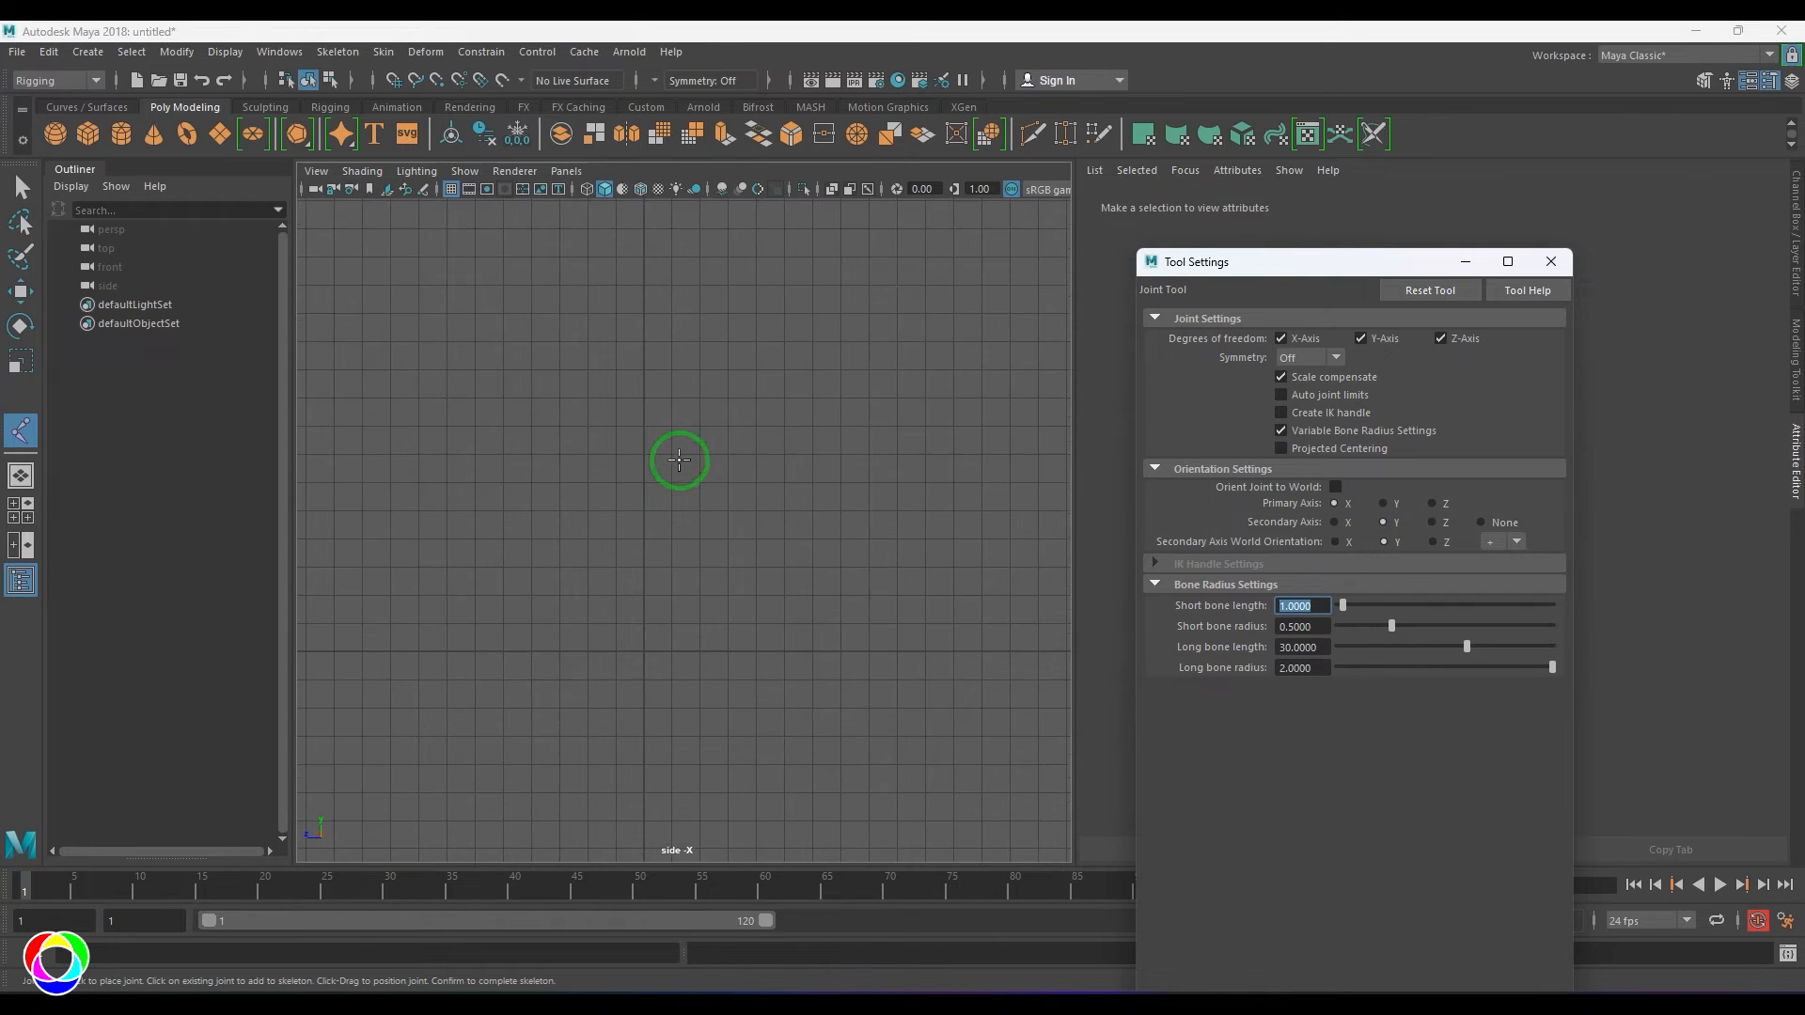
{"action": "left_click", "coordinate": [645, 402]}
{"action": "left_click", "coordinate": [645, 429]}
{"action": "left_click", "coordinate": [643, 455]}
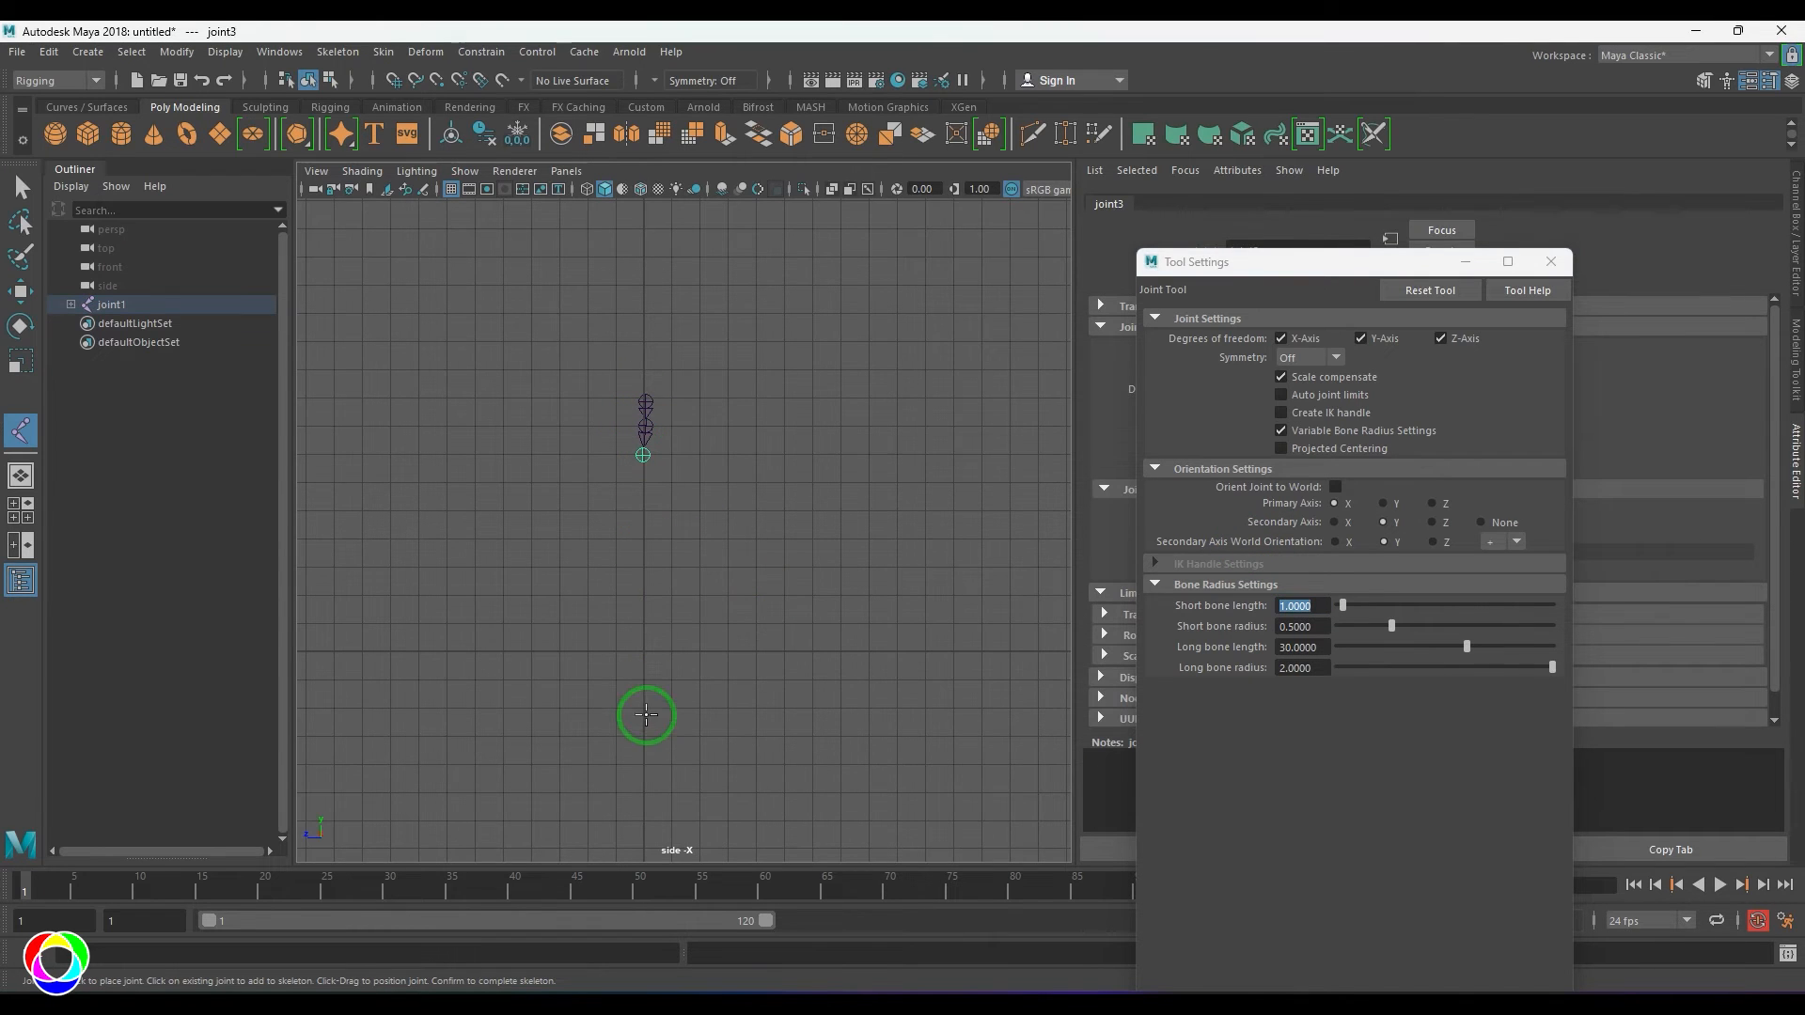
- Try adding a fourth joint far below the short vertical chain, and undo it
{"action": "scroll", "coordinate": [648, 790], "scroll_direction": "down", "scroll_amount": 3}
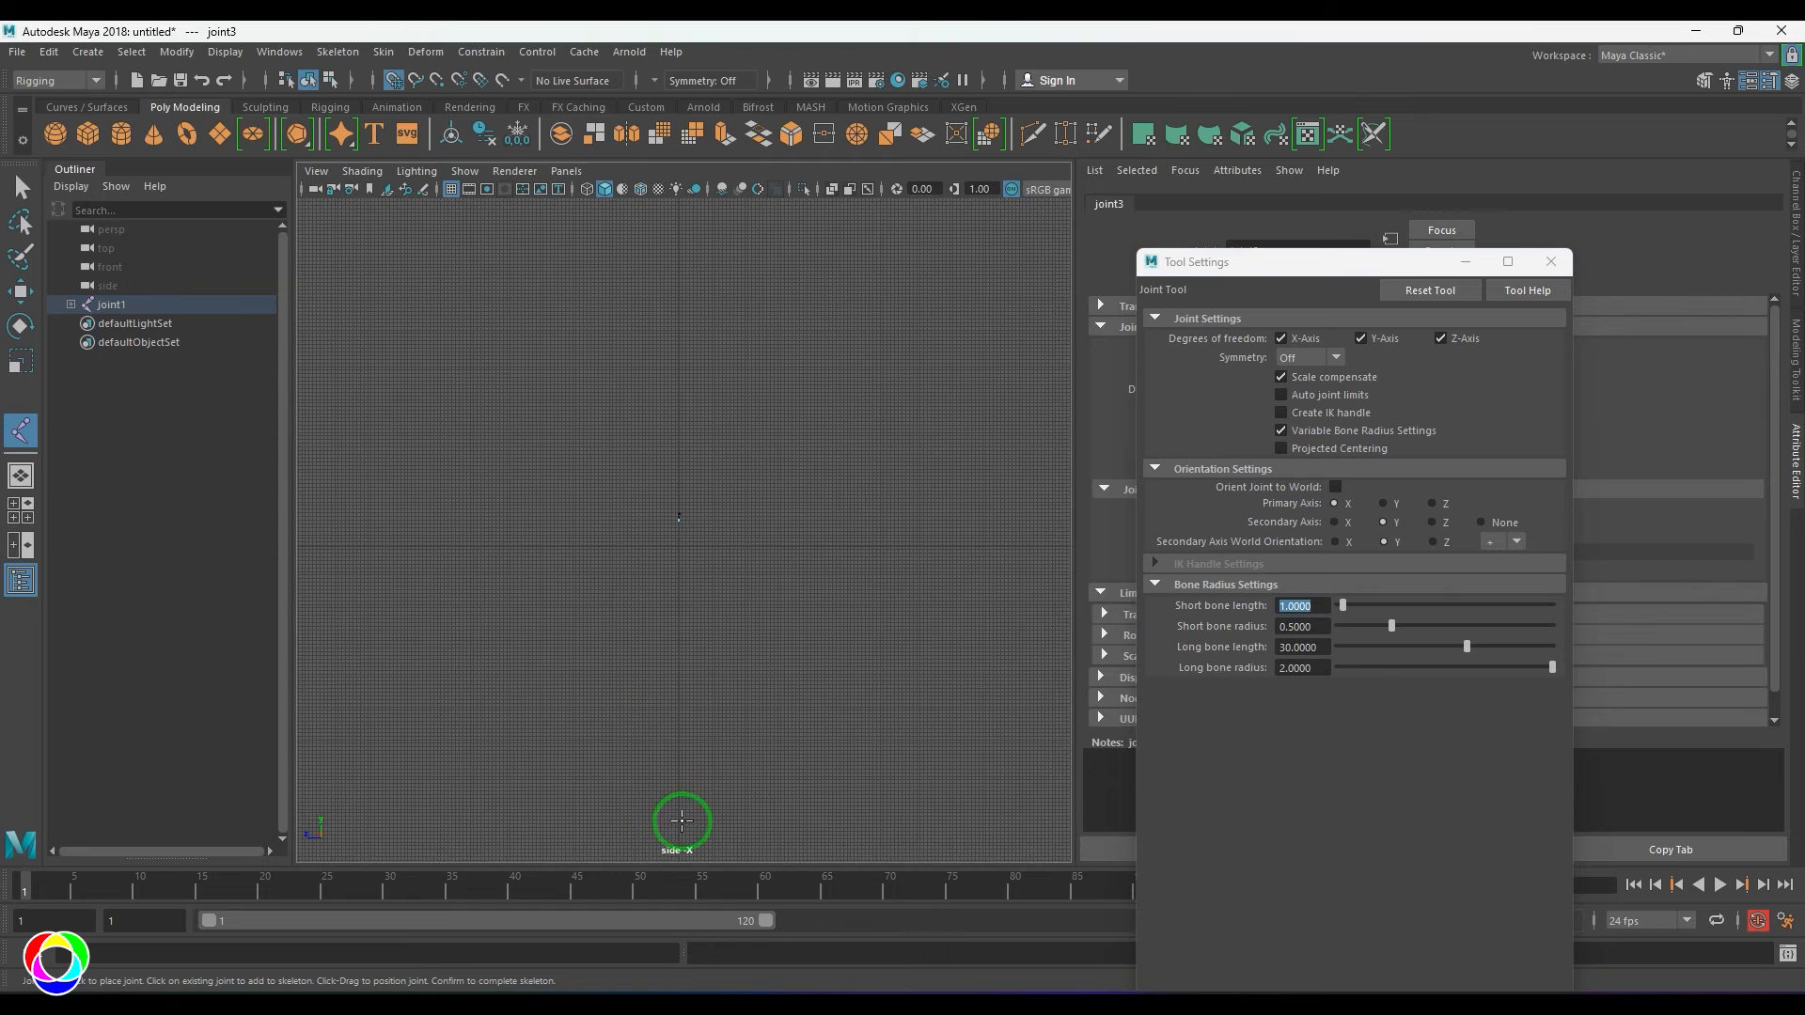
{"action": "left_click", "coordinate": [682, 827]}
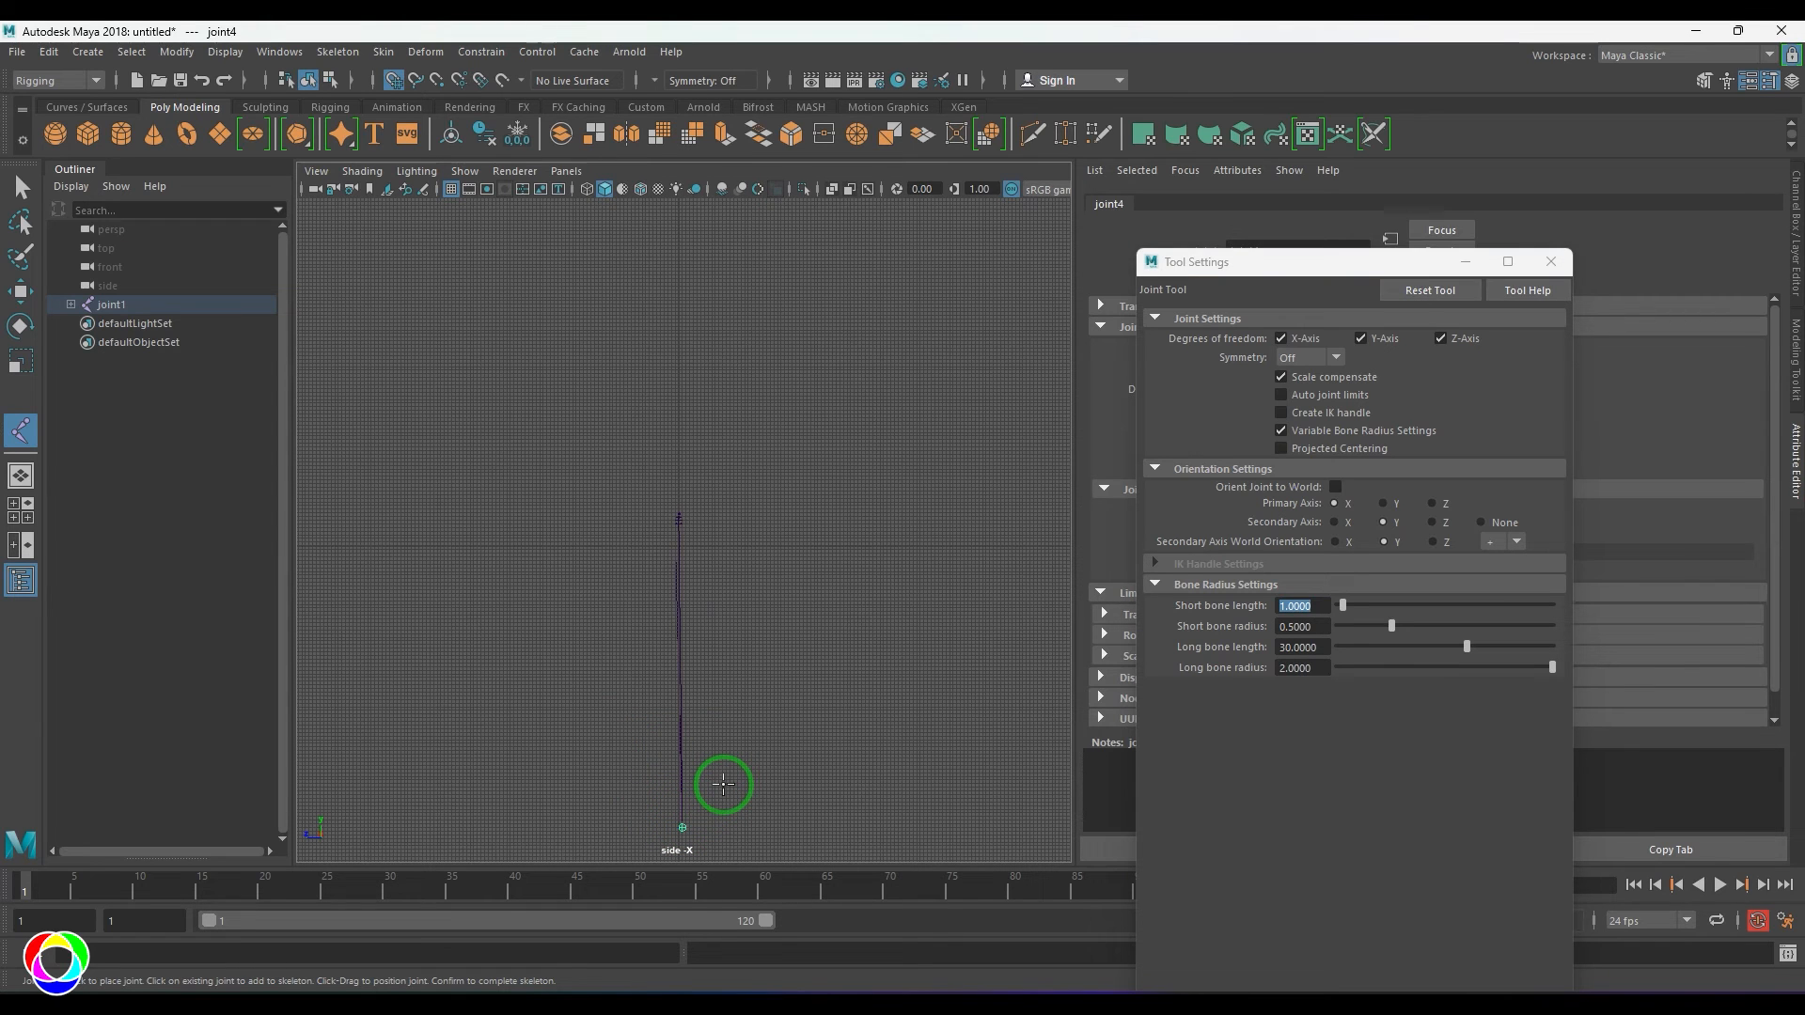
{"action": "key", "text": "ctrl+z"}
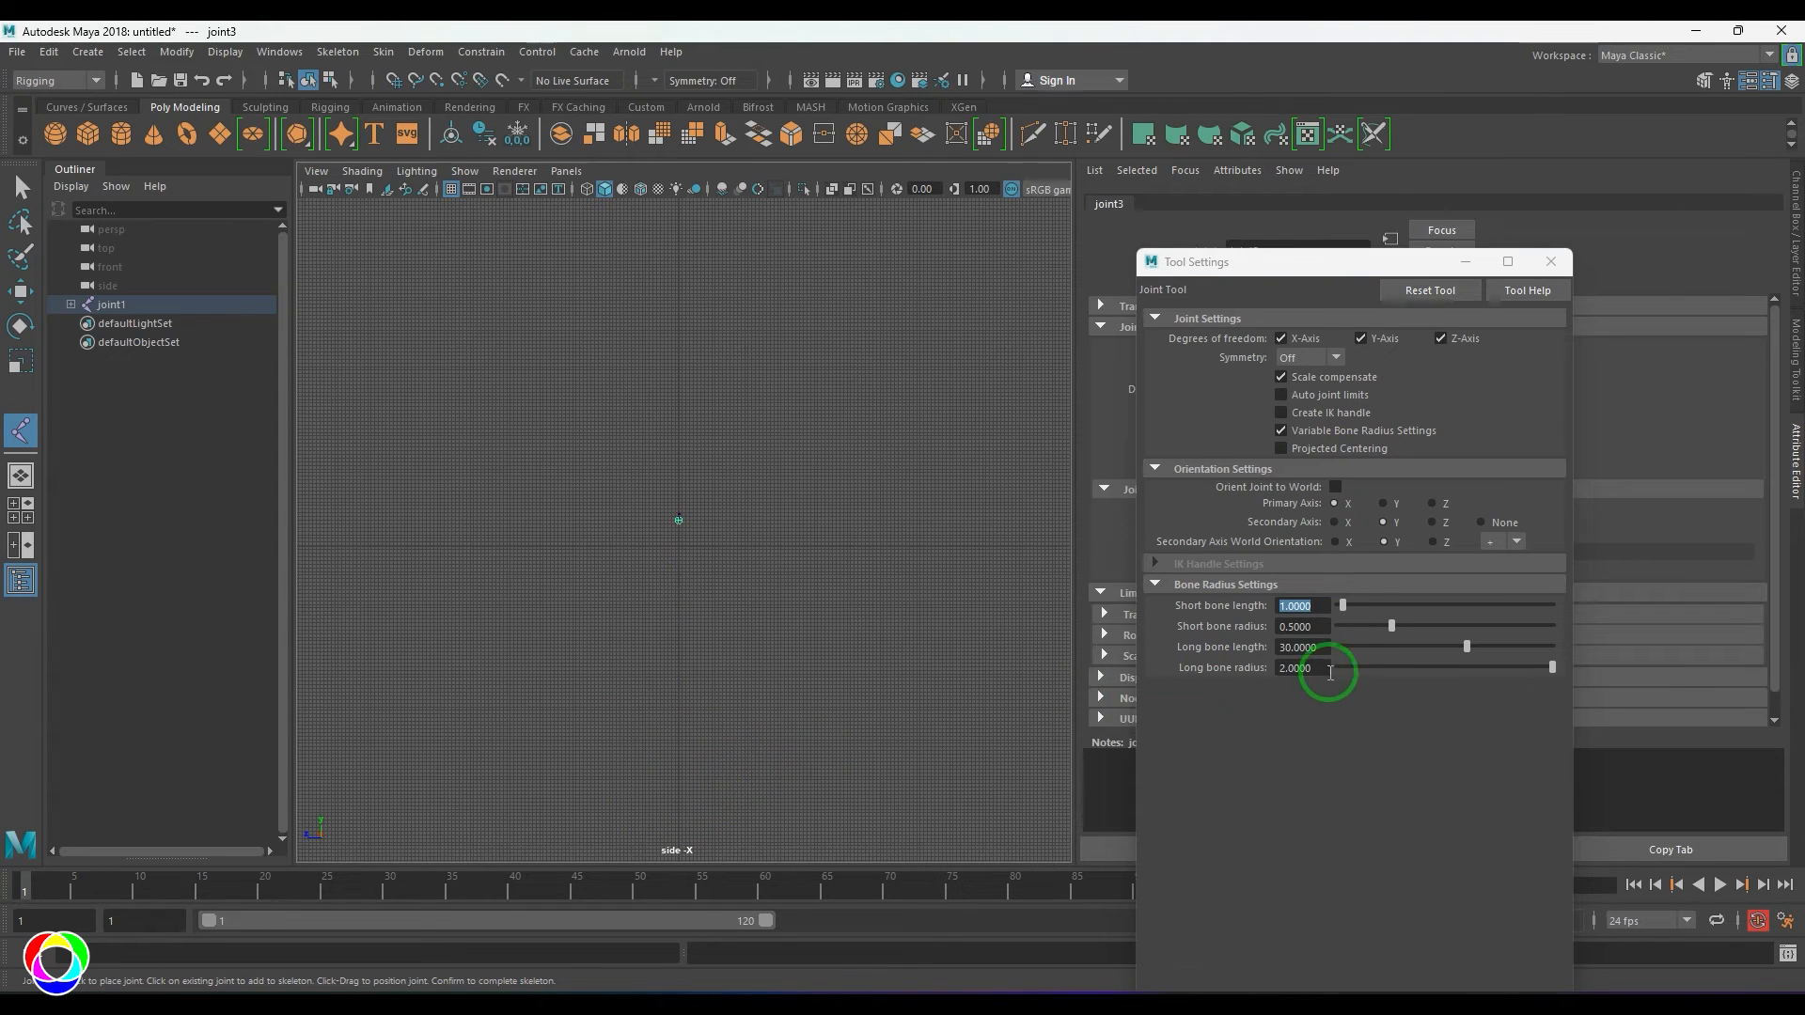
- Set the Joint tool's Long bone length to 5
{"action": "left_click", "coordinate": [1302, 647]}
{"action": "scroll", "coordinate": [705, 645], "scroll_direction": "up", "scroll_amount": 3}
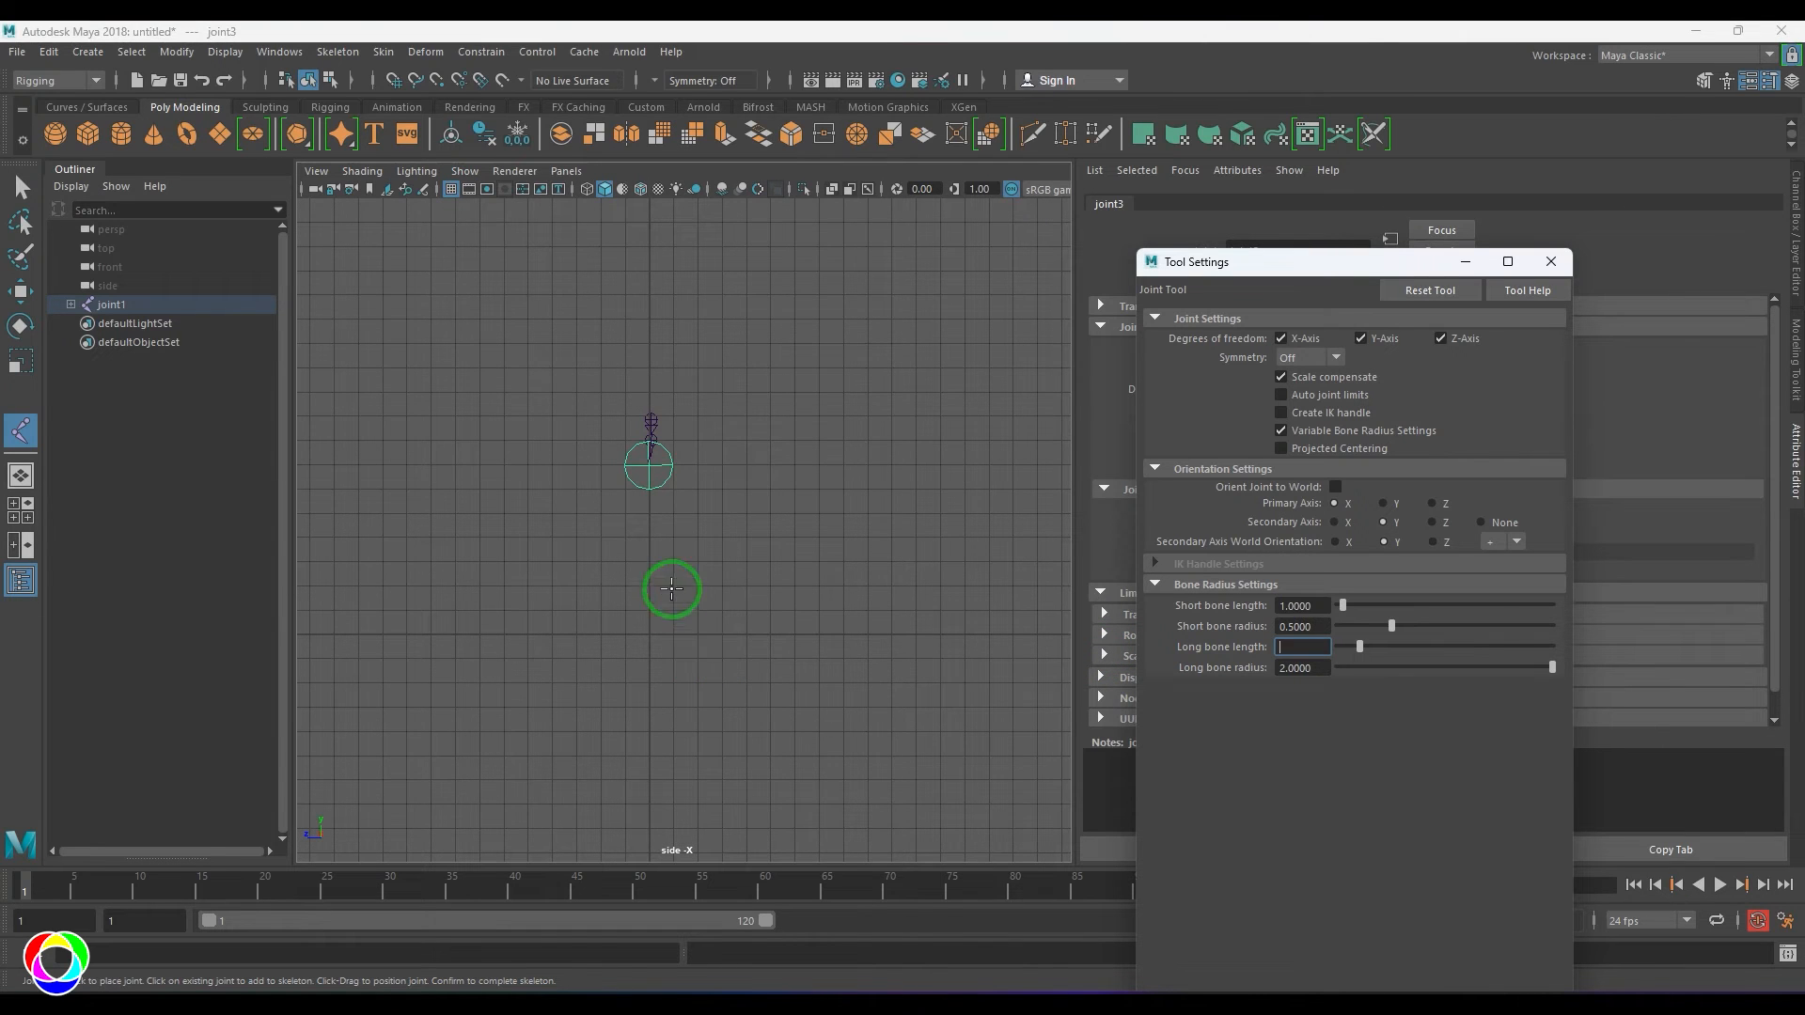
{"action": "type", "text": "5"}
{"action": "key", "text": "Return"}
{"action": "scroll", "coordinate": [733, 592], "scroll_direction": "up", "scroll_amount": 3}
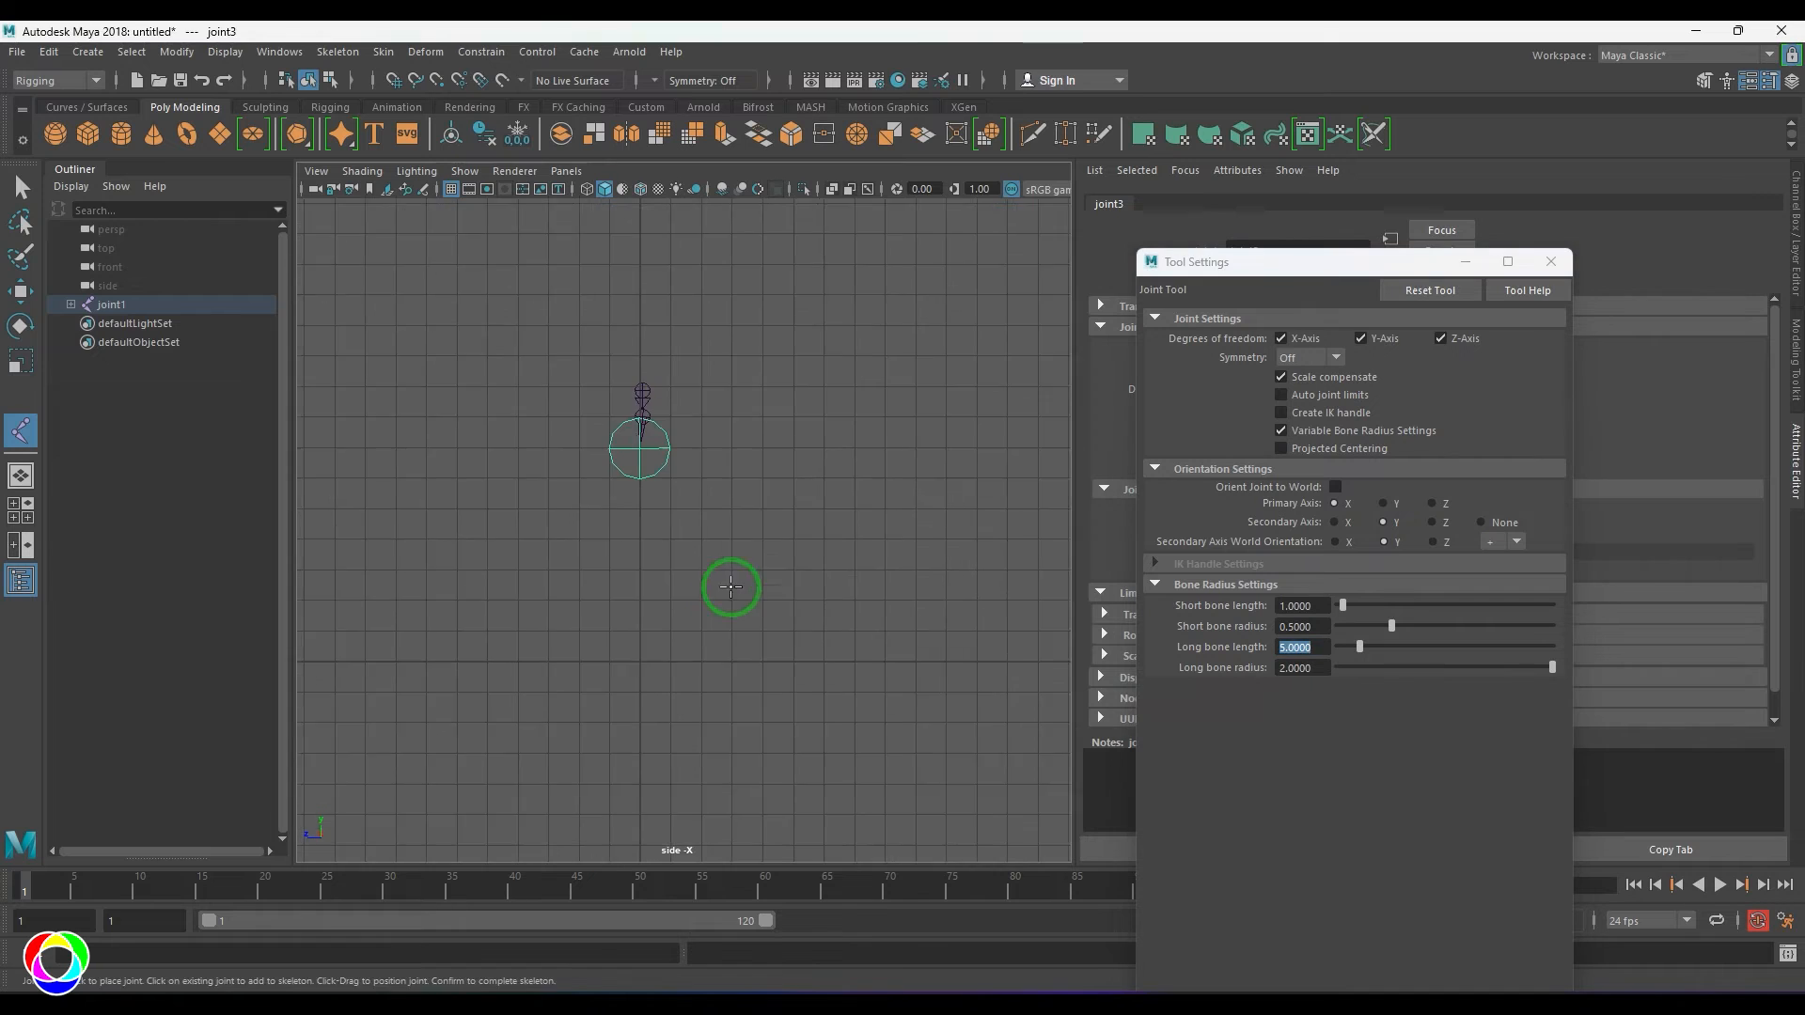
- Undo the third joint, place it again below the second, add a fourth joint far below it and complete the chain
{"action": "key", "text": "ctrl+z"}
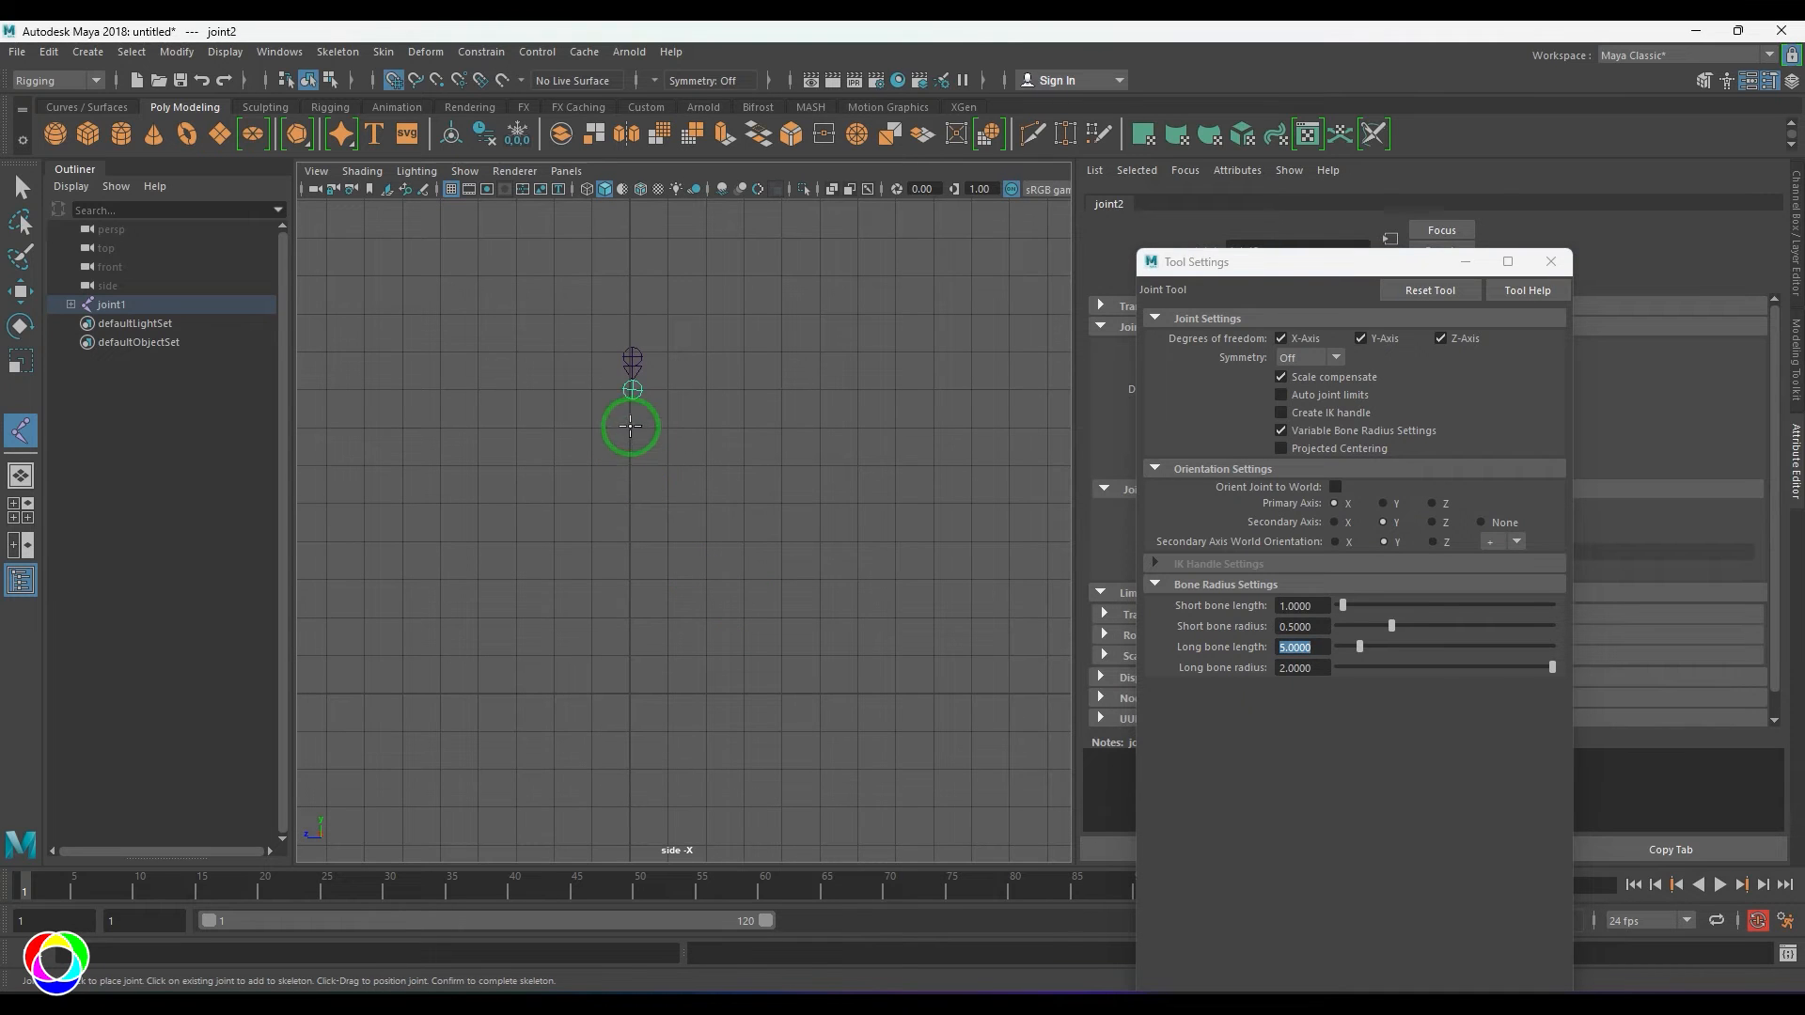
{"action": "left_click", "coordinate": [630, 428]}
{"action": "left_click", "coordinate": [630, 769]}
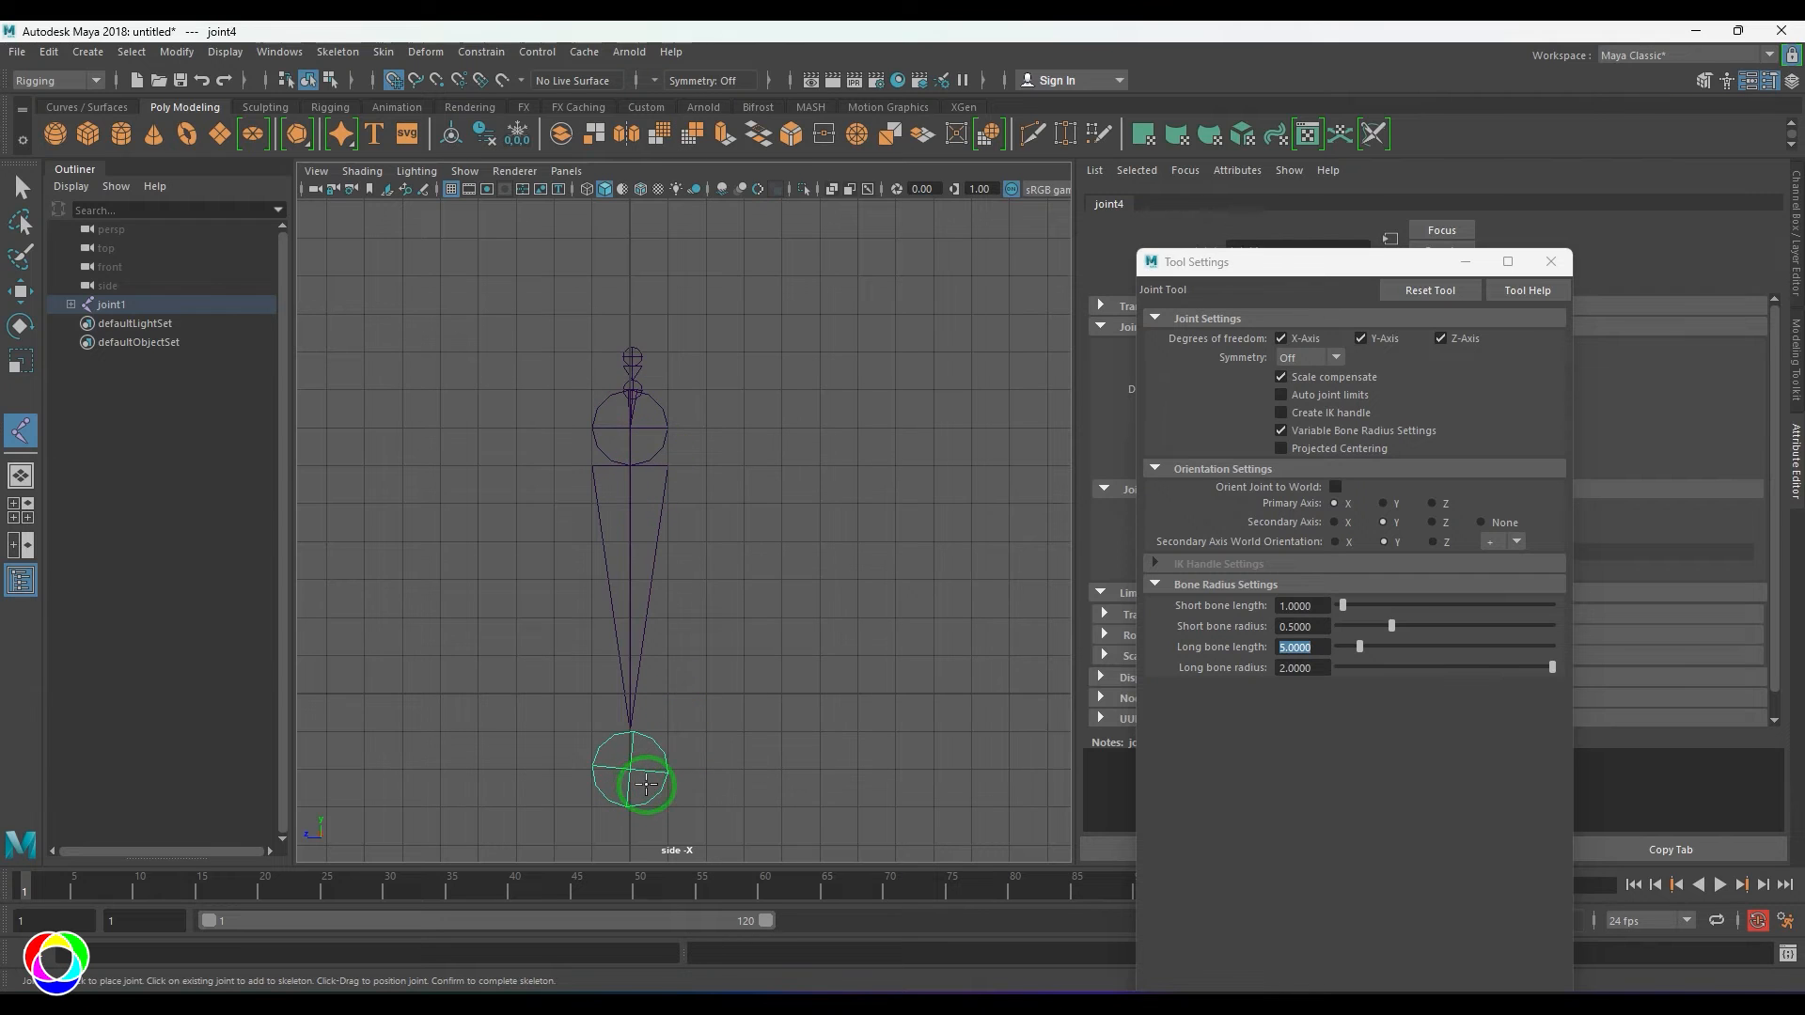
{"action": "key", "text": "Return"}
{"action": "key", "text": "w"}
- Check the Radius attribute of the chain's first and third joints in the Channel Box
{"action": "scroll", "coordinate": [658, 414], "scroll_direction": "up", "scroll_amount": 3}
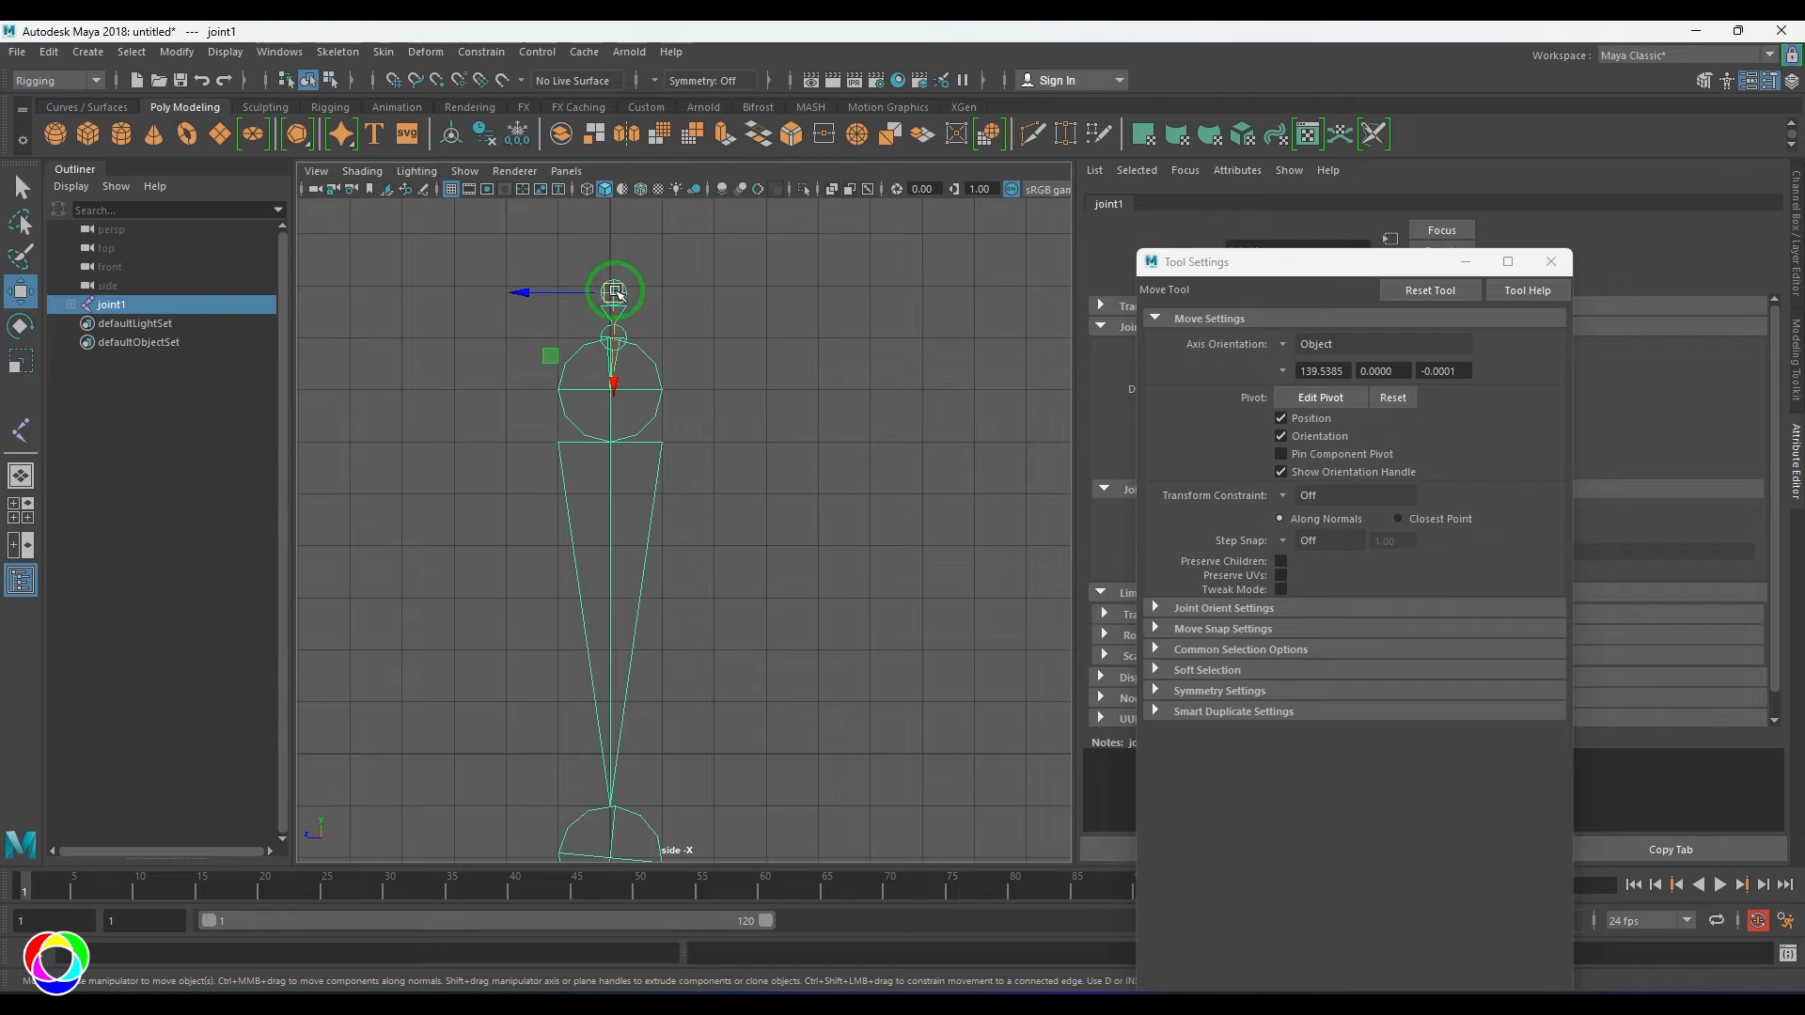
{"action": "left_click", "coordinate": [613, 292]}
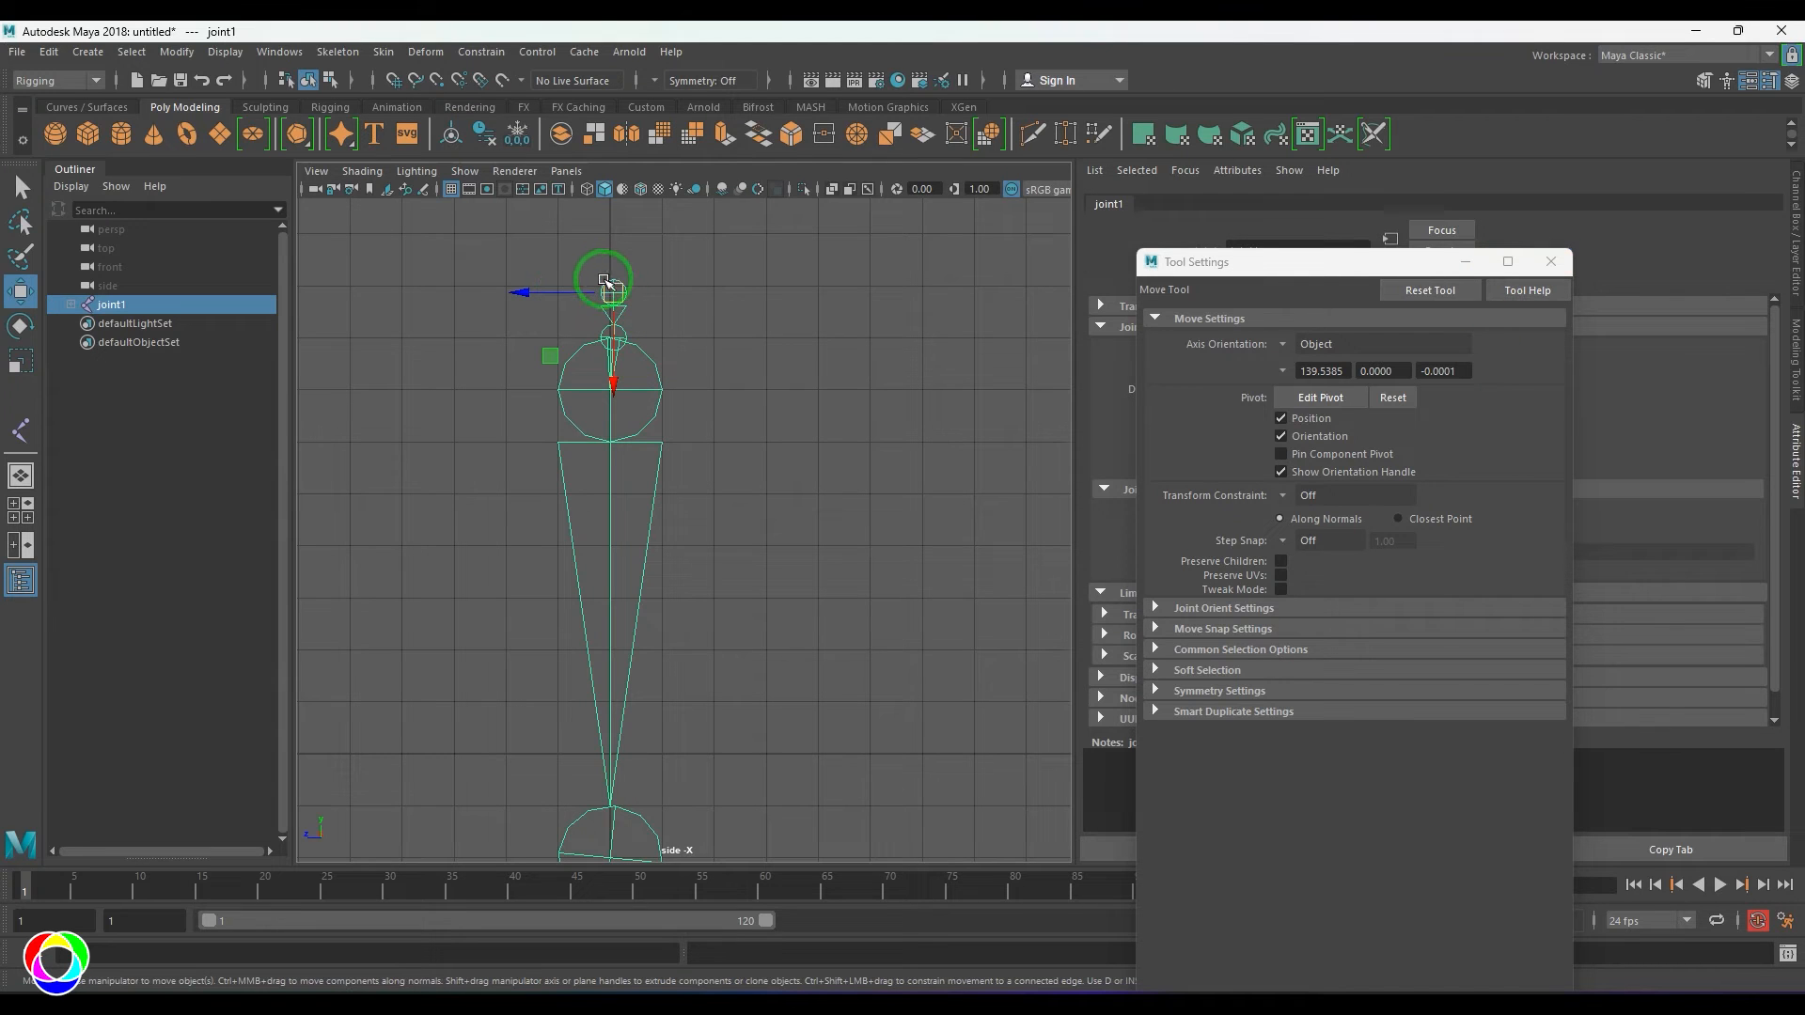
{"action": "left_click", "coordinate": [1796, 225]}
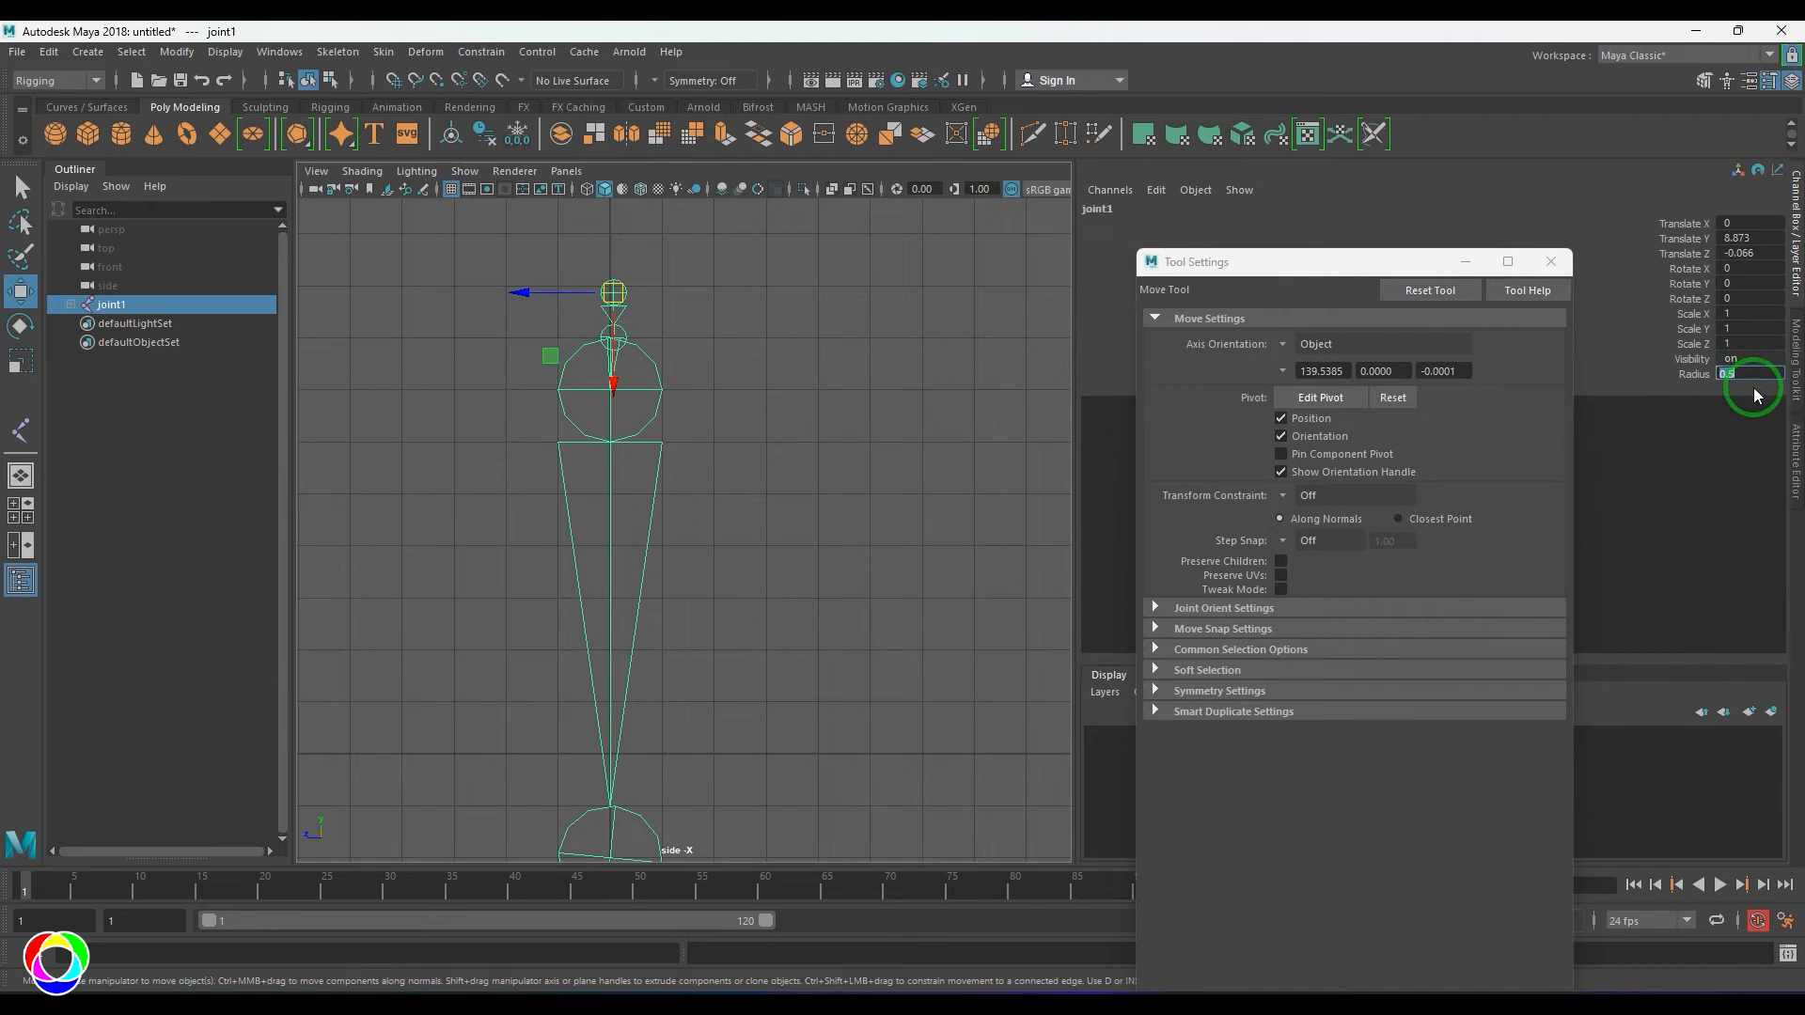
{"action": "left_click", "coordinate": [624, 495]}
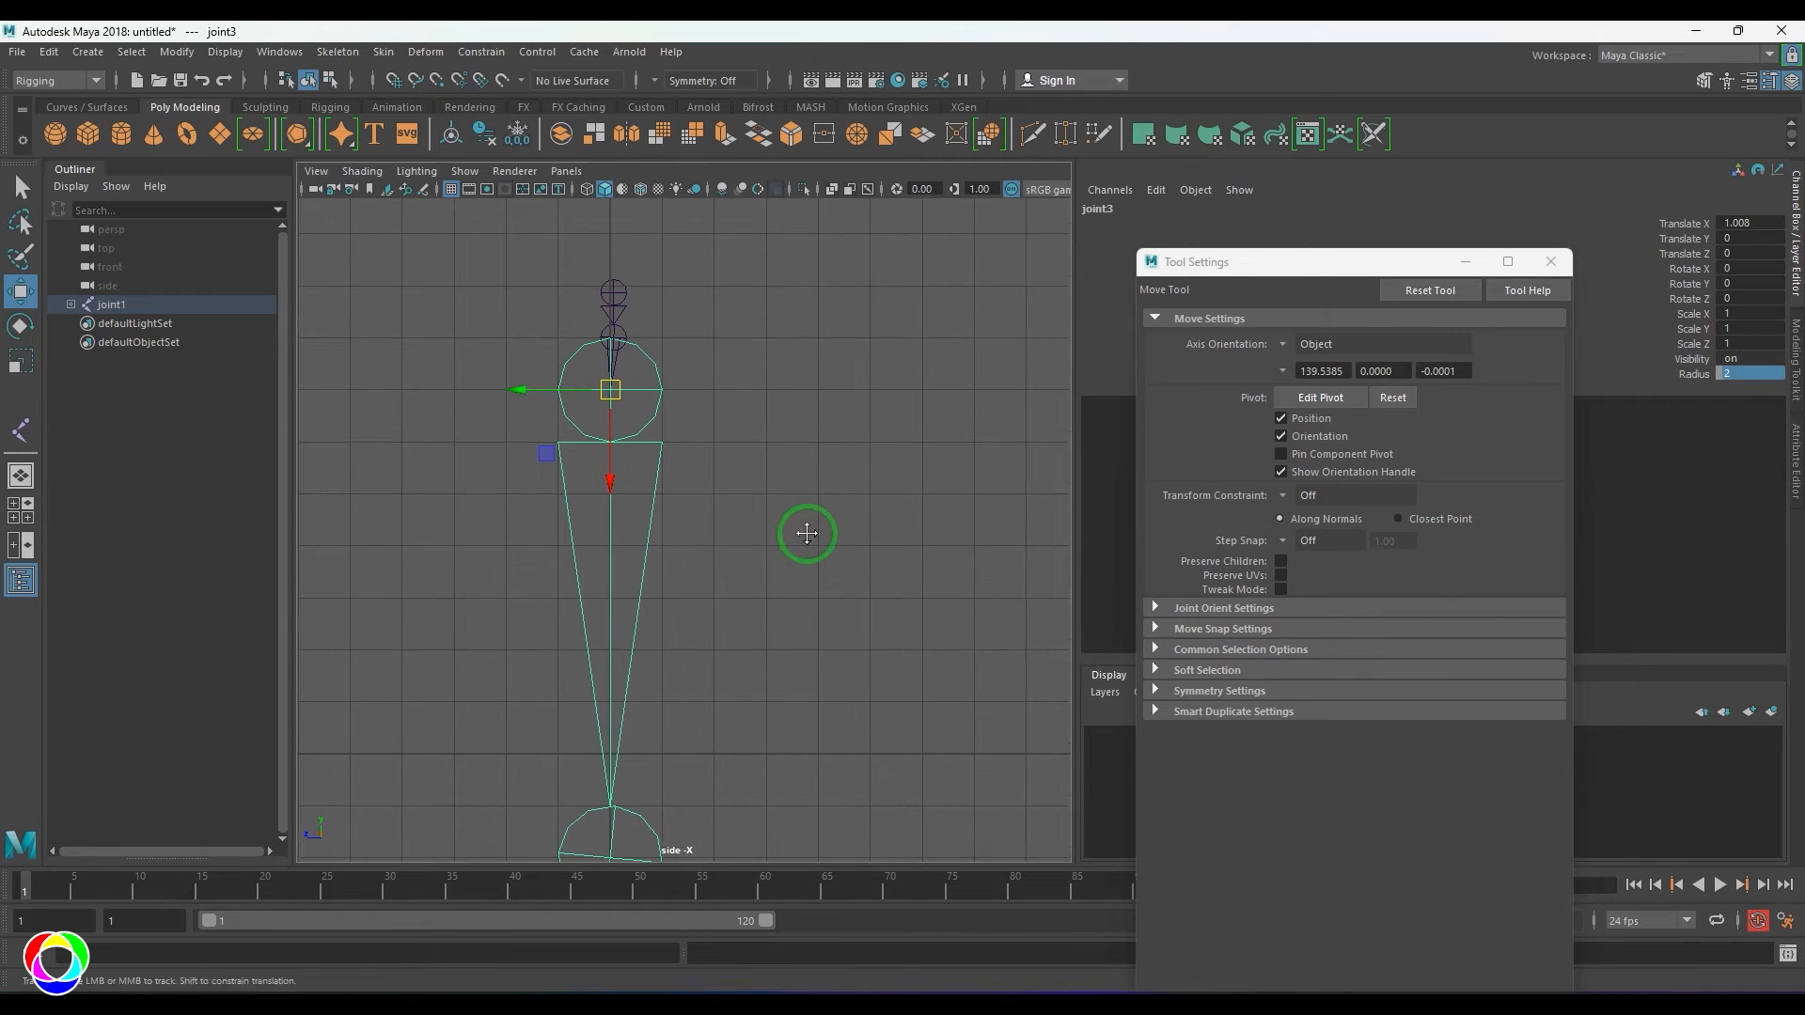
- Draw a second vertical chain of four grid-snapped joints beside the first, with bones 1, 3 and 6 units long
{"action": "middle_click_drag", "start_coordinate": [806, 527], "coordinate": [777, 491], "text": "alt"}
{"action": "left_click", "coordinate": [338, 52]}
{"action": "left_click", "coordinate": [517, 100]}
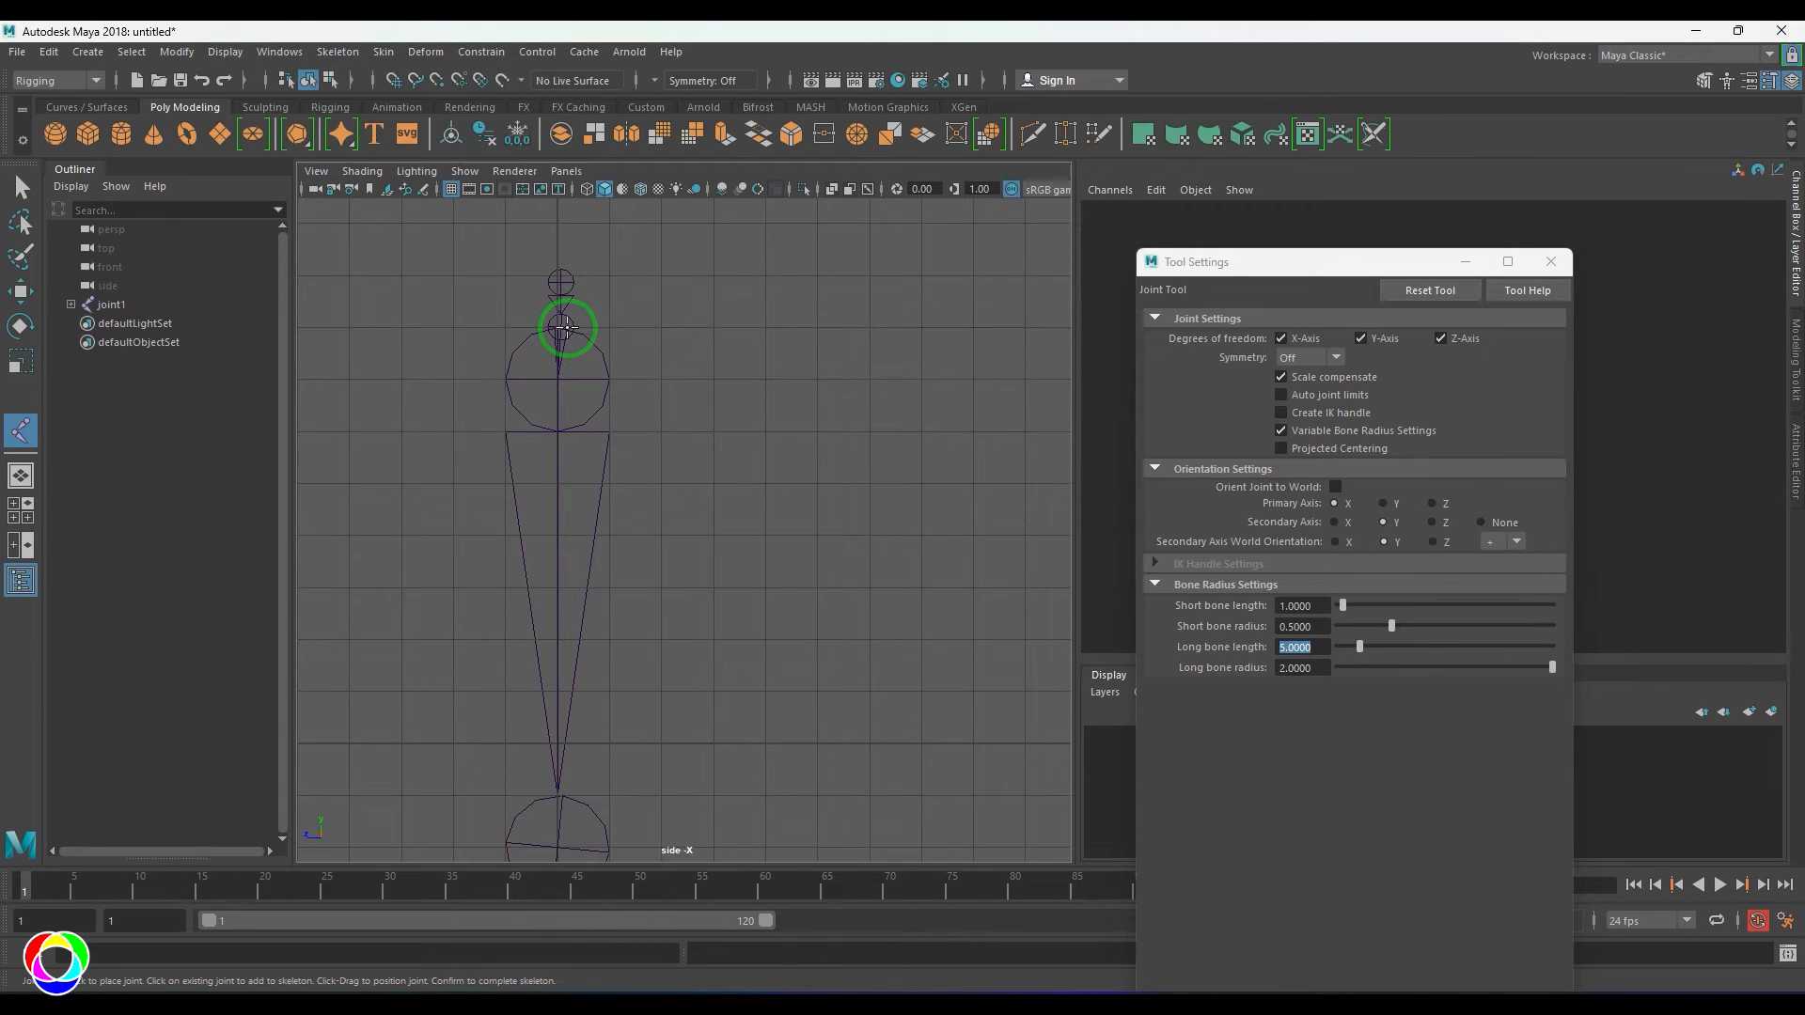
{"action": "left_click", "coordinate": [1285, 648]}
{"action": "left_click", "coordinate": [765, 282]}
{"action": "left_click", "coordinate": [766, 328]}
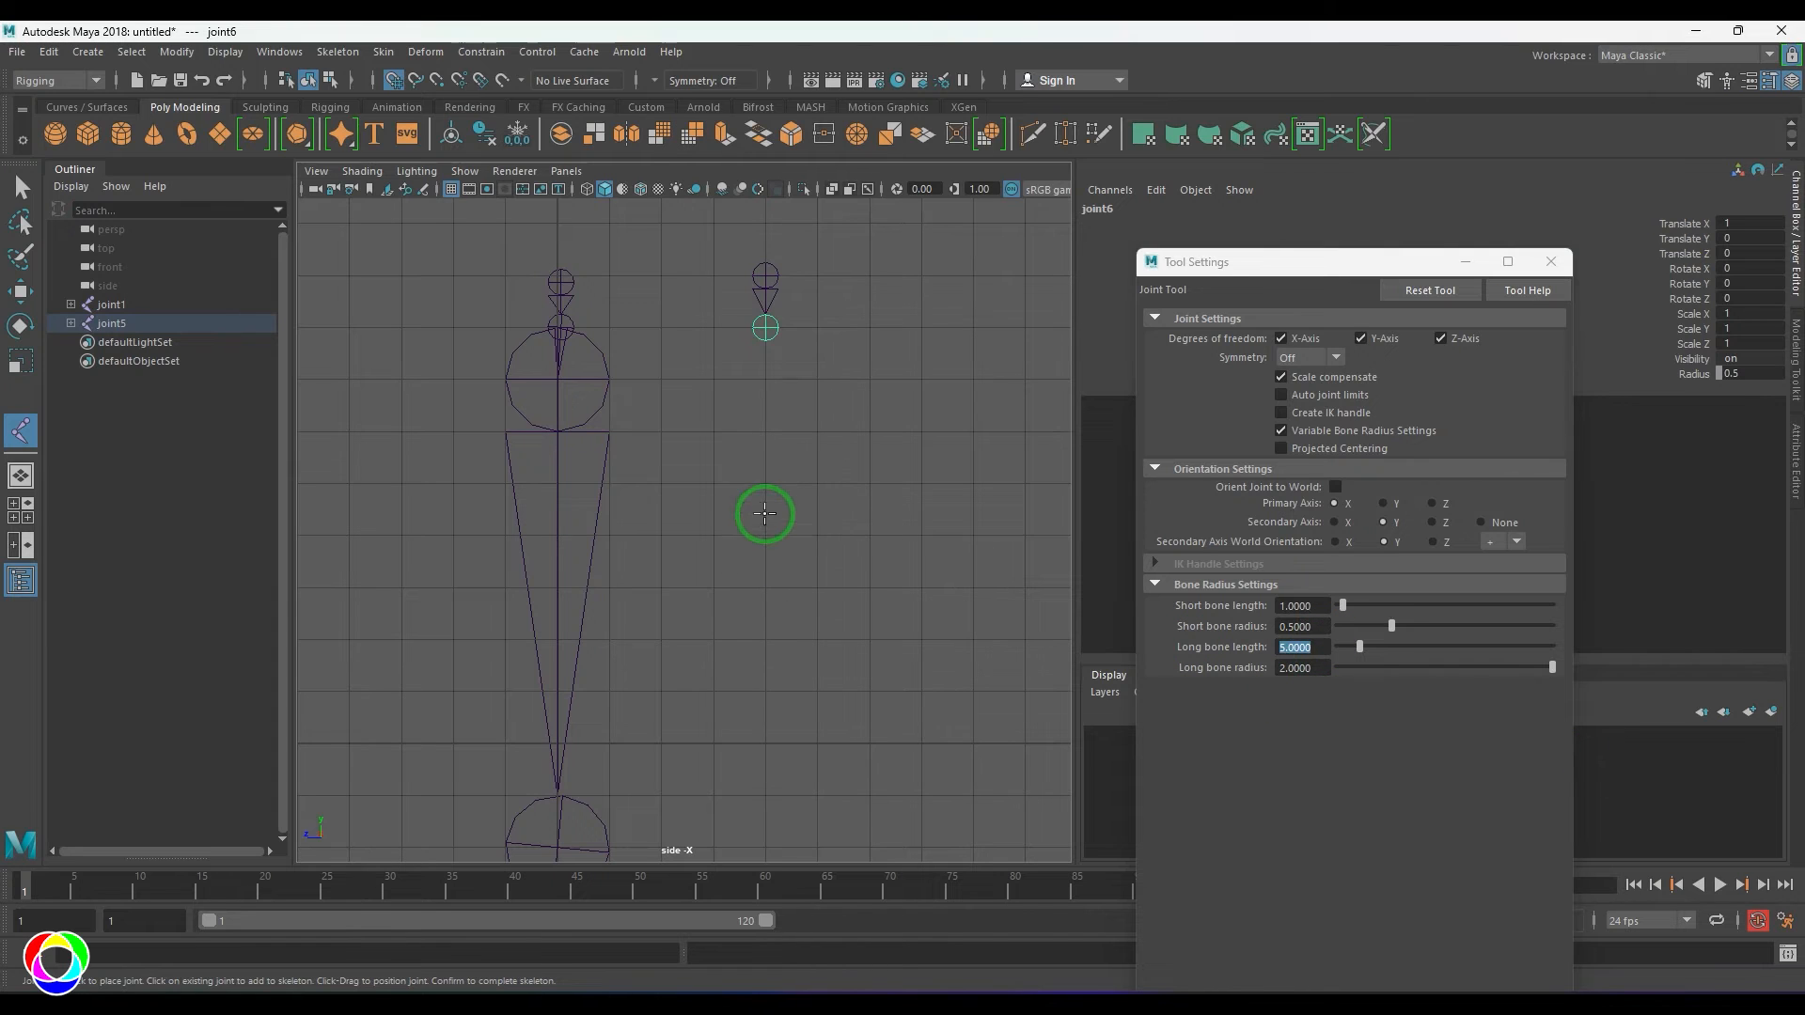
{"action": "left_click", "coordinate": [765, 485]}
{"action": "left_click", "coordinate": [762, 788]}
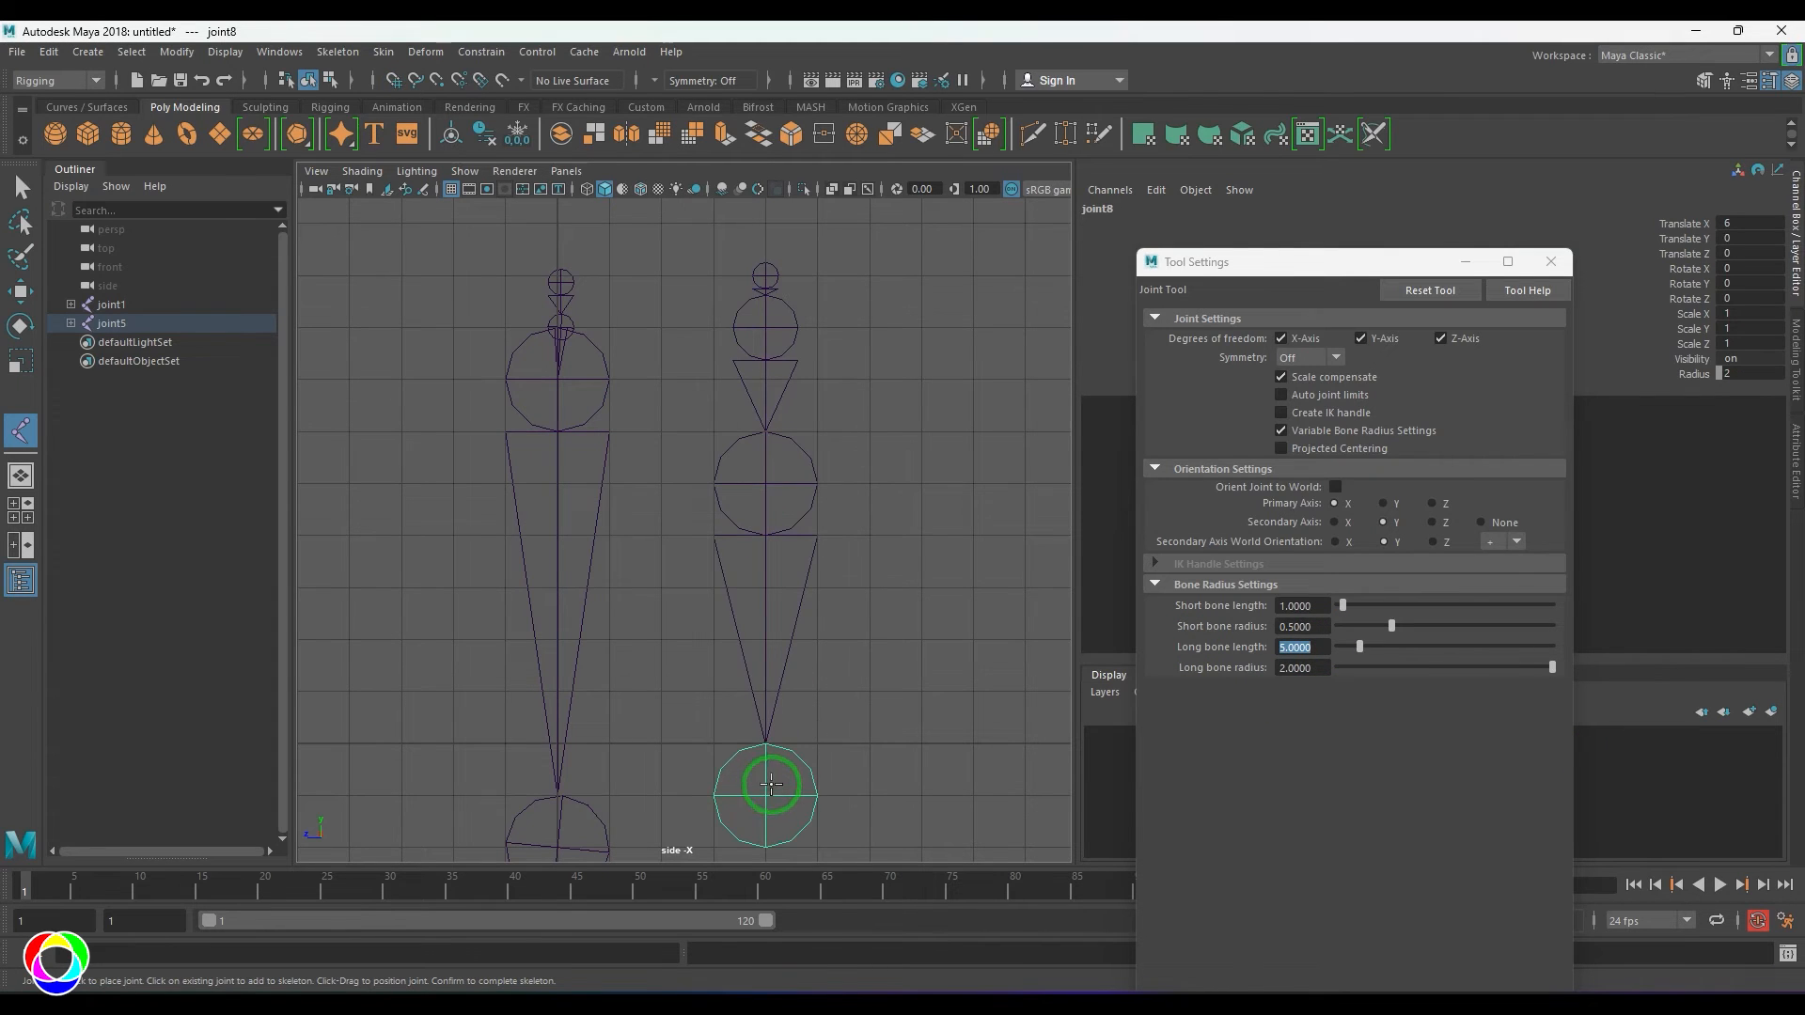
{"action": "key", "text": "Return"}
- Check the Radius attribute of the second chain's second joint in the Channel Box
{"action": "key", "text": "w"}
{"action": "left_click", "coordinate": [748, 339]}
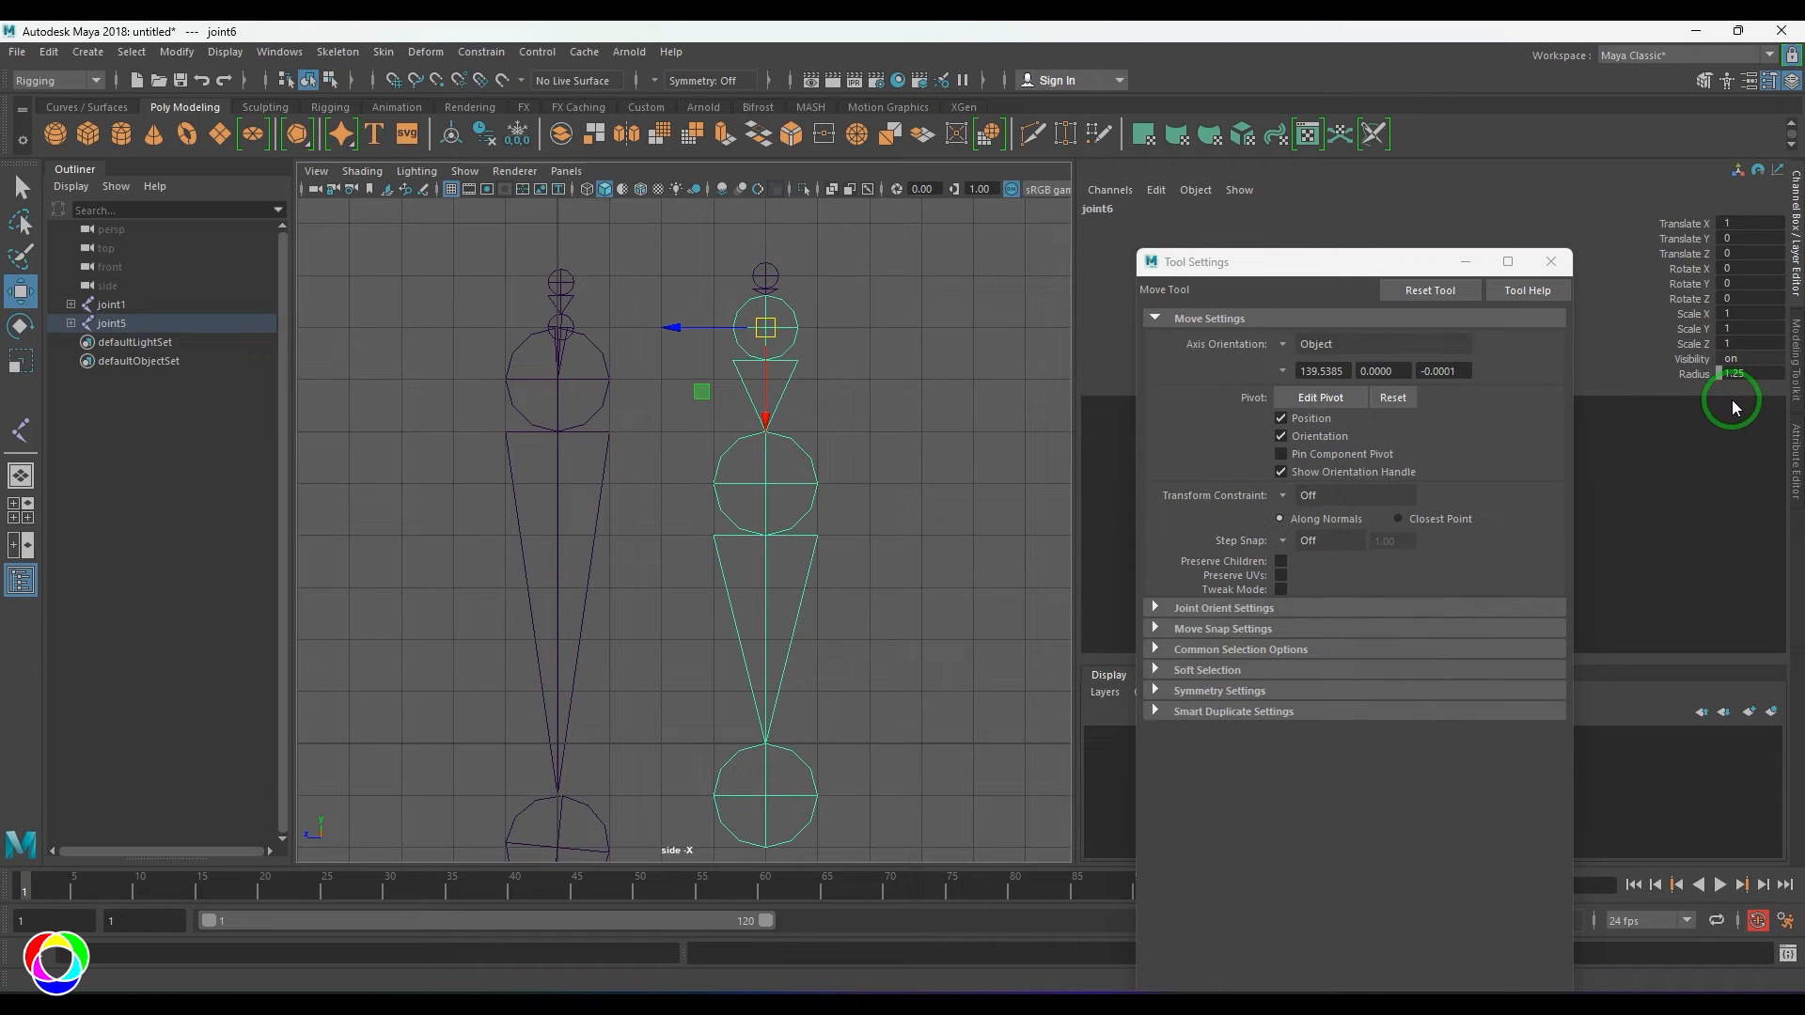
{"action": "left_click", "coordinate": [776, 275]}
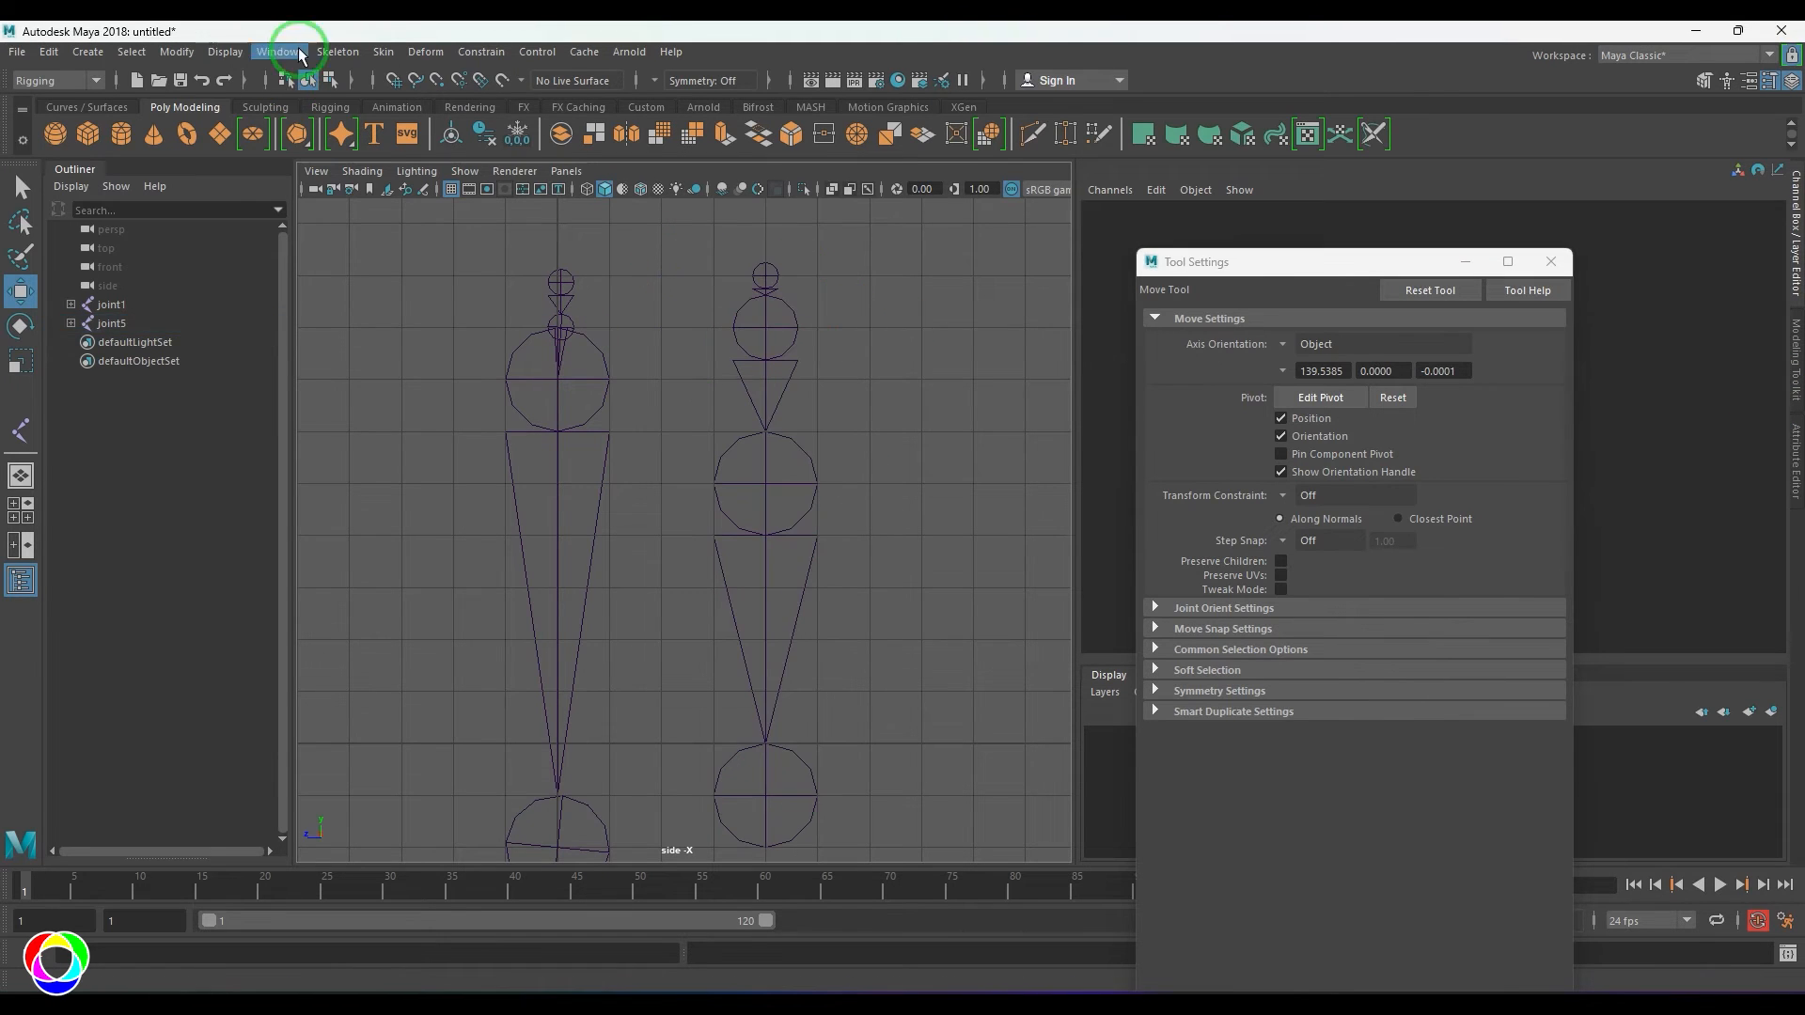
- Draw a third chain of four joints beside the second, with a first bone about 0.38 and a last bone about 3.4 units long
{"action": "left_click", "coordinate": [337, 52]}
{"action": "left_click", "coordinate": [517, 110]}
{"action": "left_click", "coordinate": [872, 282]}
{"action": "left_click", "coordinate": [872, 299]}
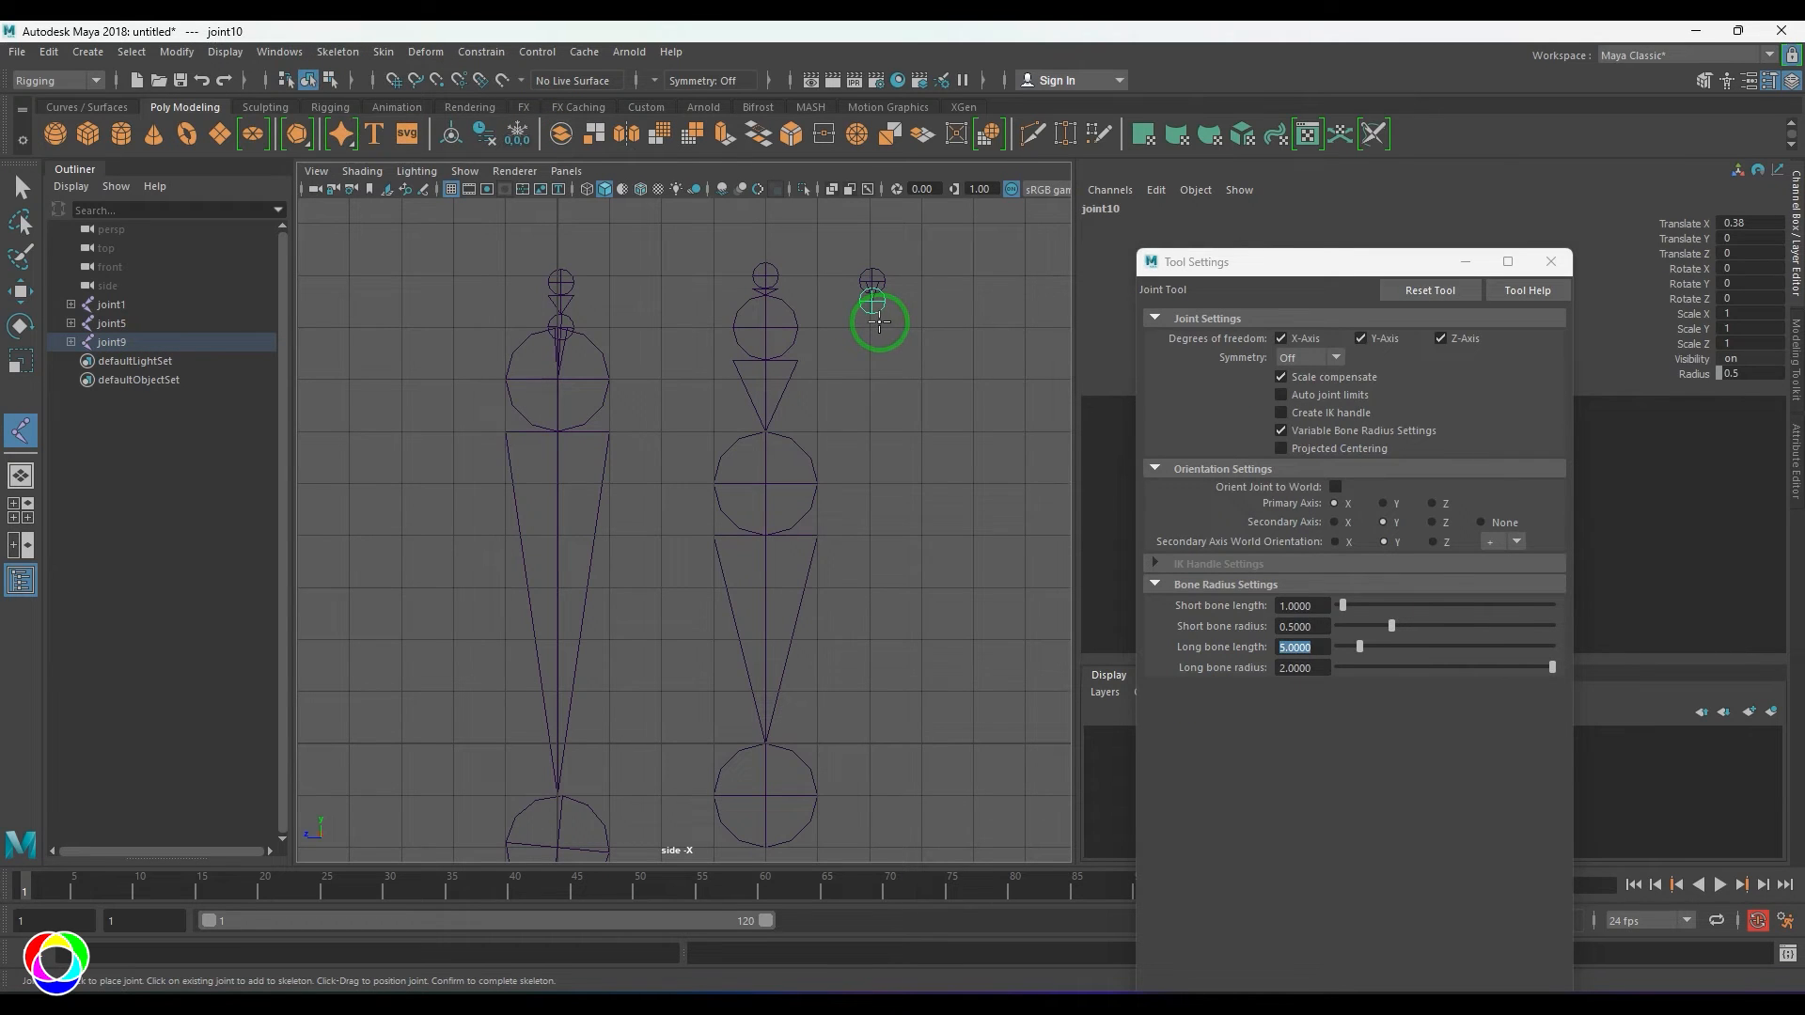
{"action": "left_click_drag", "start_coordinate": [1321, 607], "coordinate": [1187, 613]}
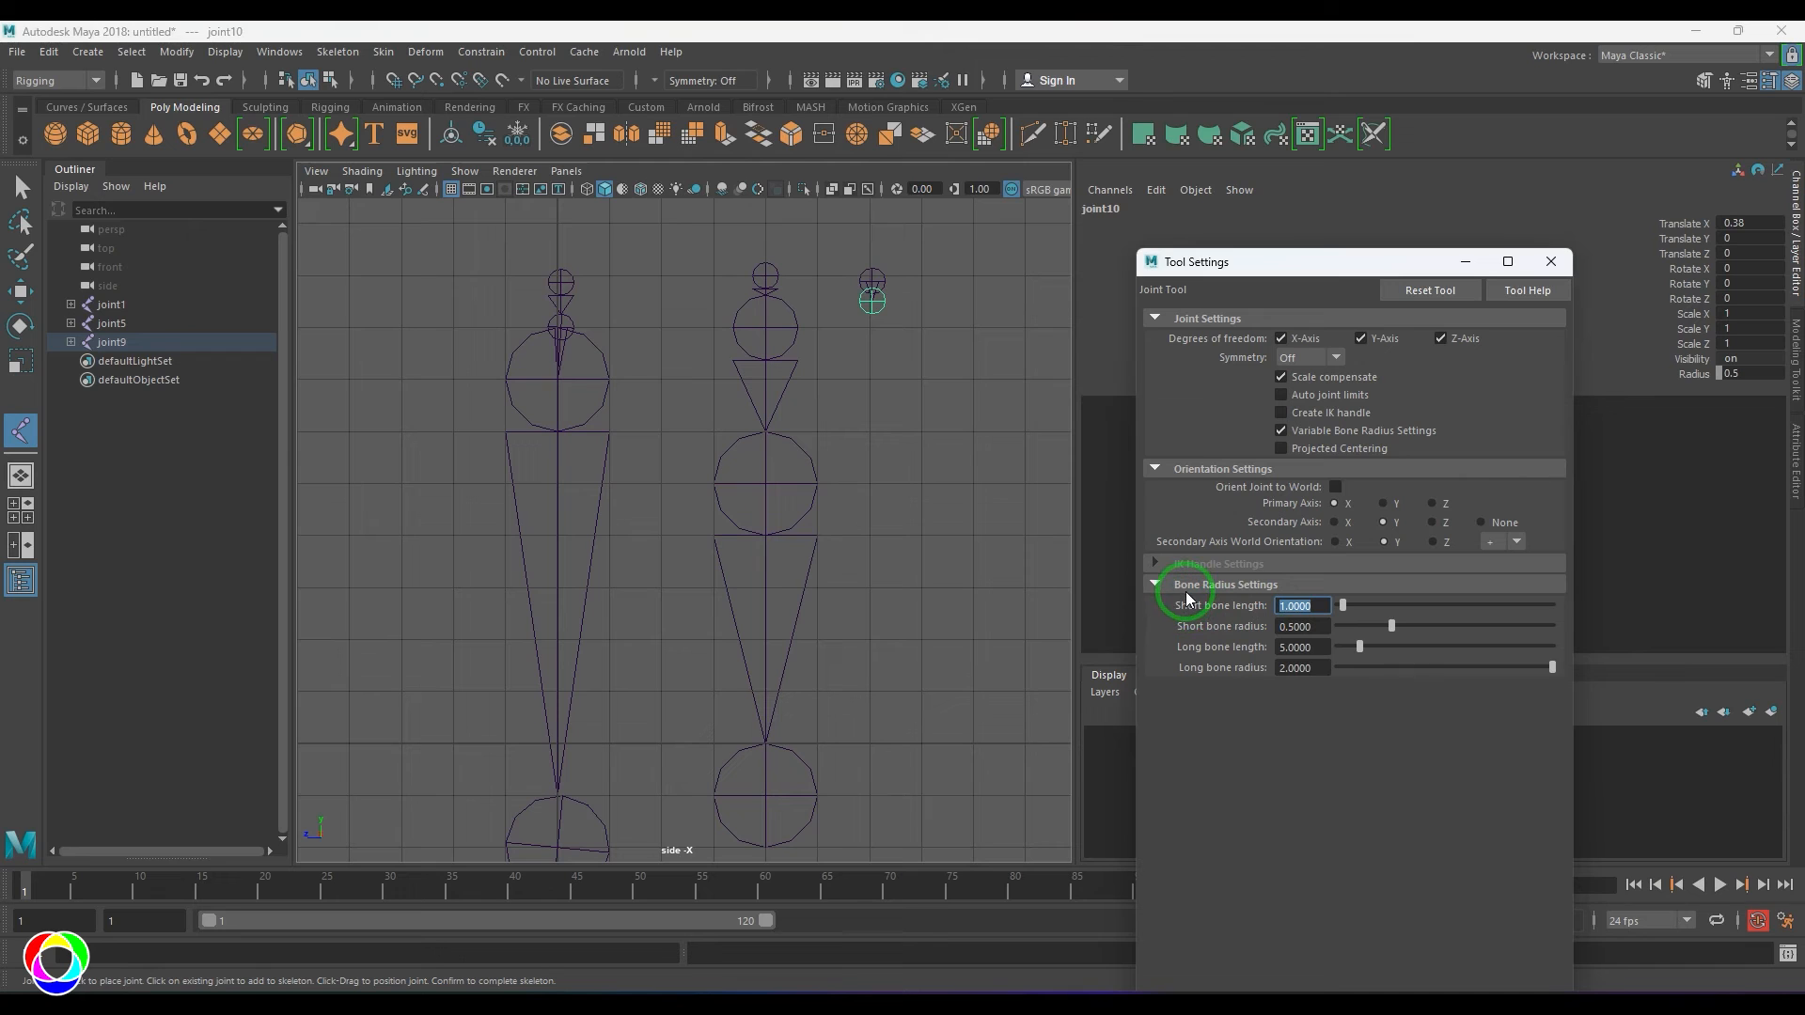
{"action": "left_click", "coordinate": [904, 591]}
{"action": "left_click", "coordinate": [951, 763]}
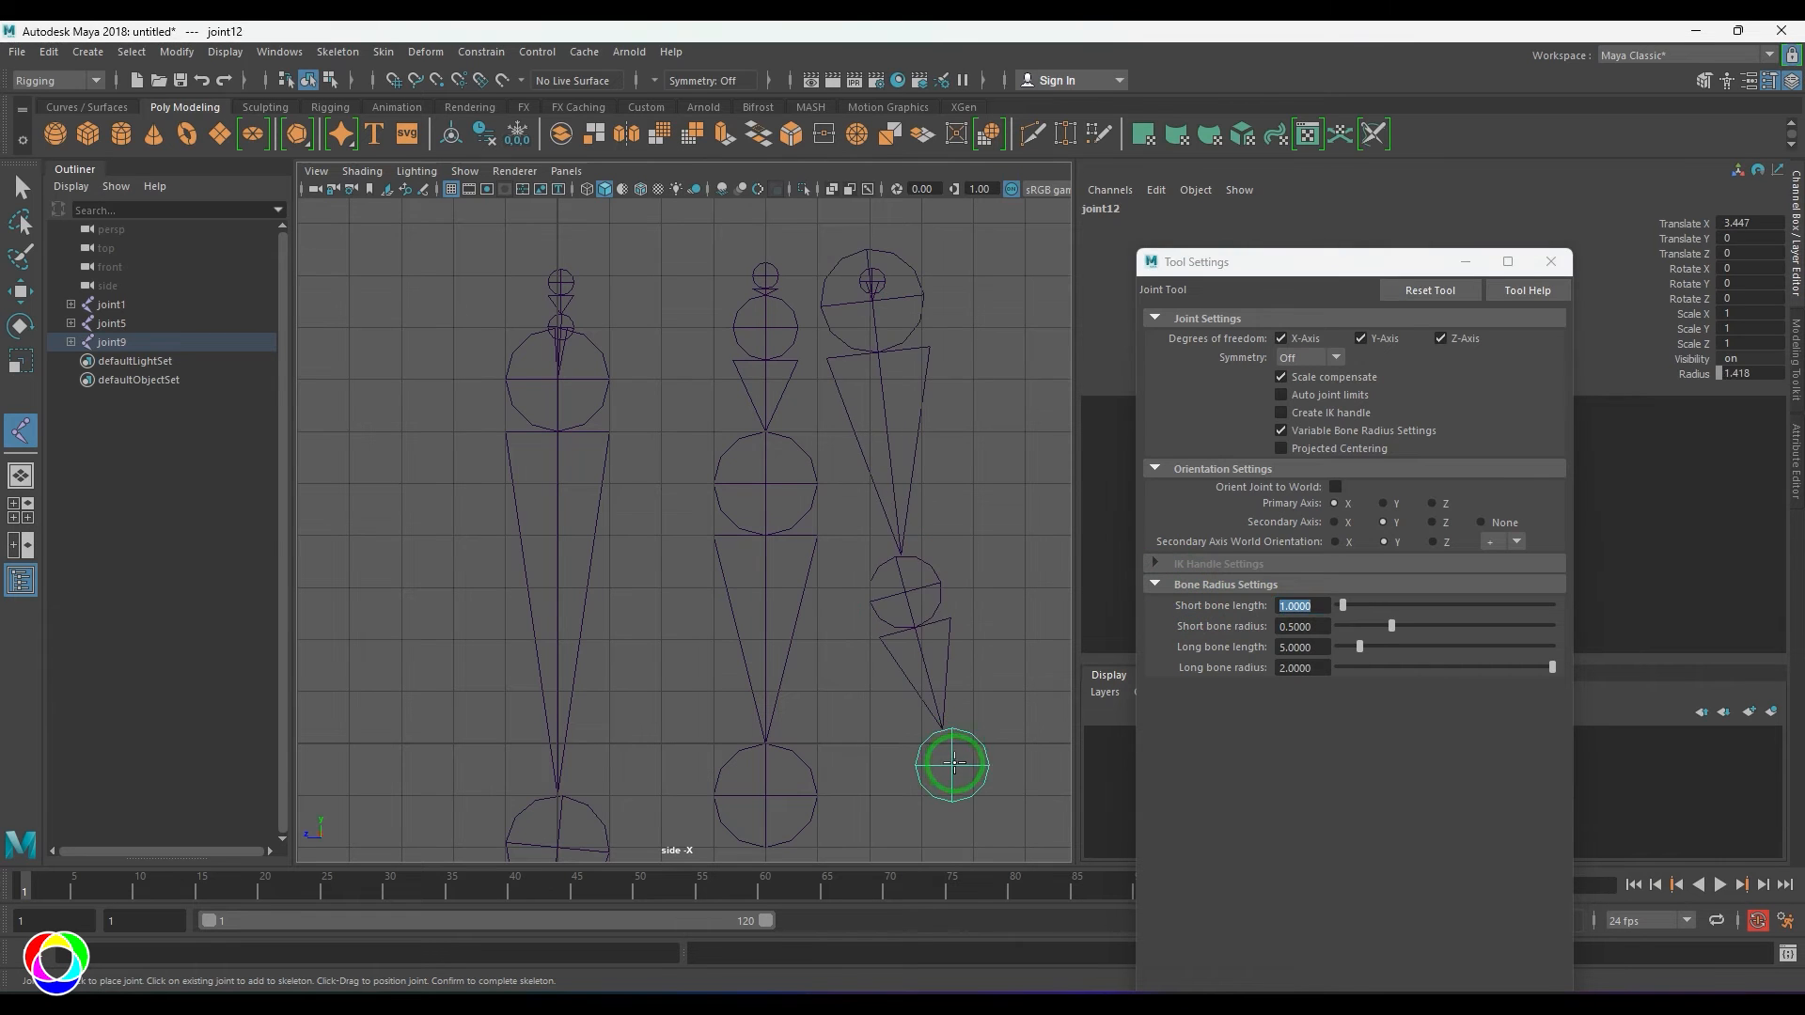
- Select all three vertical joint chains and delete them
{"action": "key", "text": "w"}
{"action": "left_click_drag", "start_coordinate": [488, 230], "coordinate": [926, 296]}
{"action": "key", "text": "Delete"}
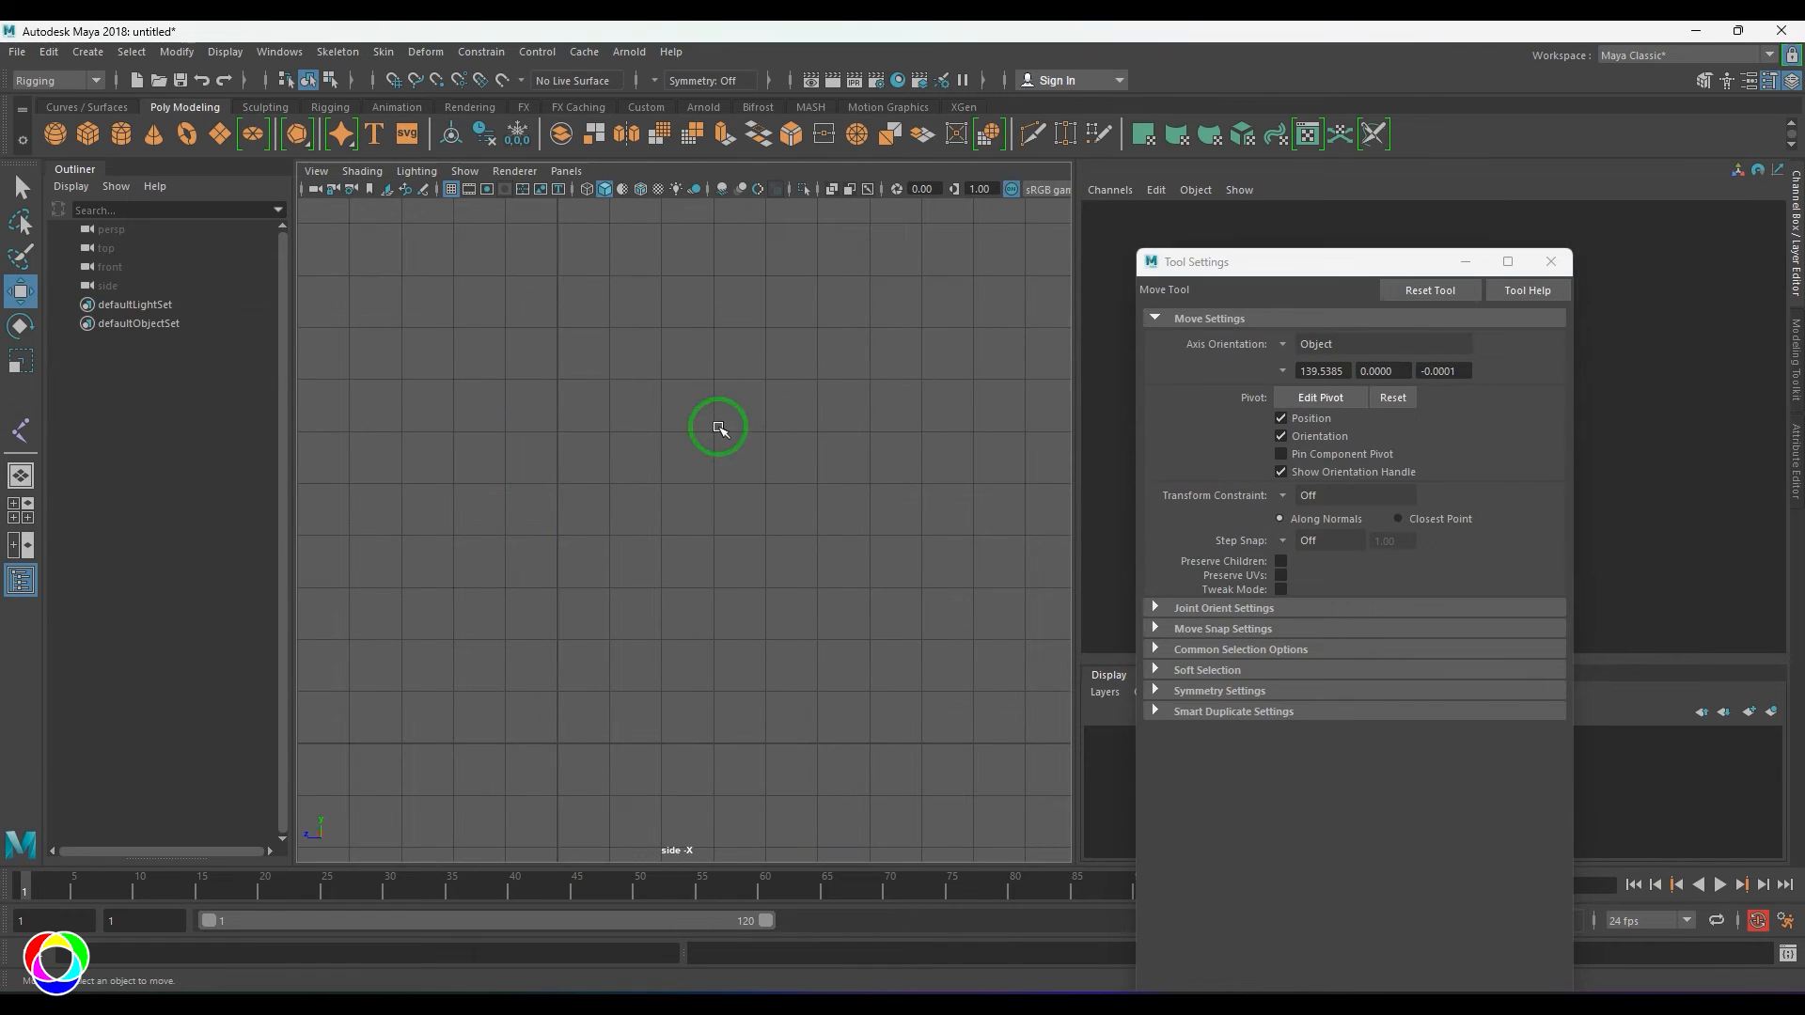
- Reopen the Joint tool's options and restore the default settings
{"action": "left_click", "coordinate": [338, 52]}
{"action": "mouse_move", "coordinate": [499, 250]}
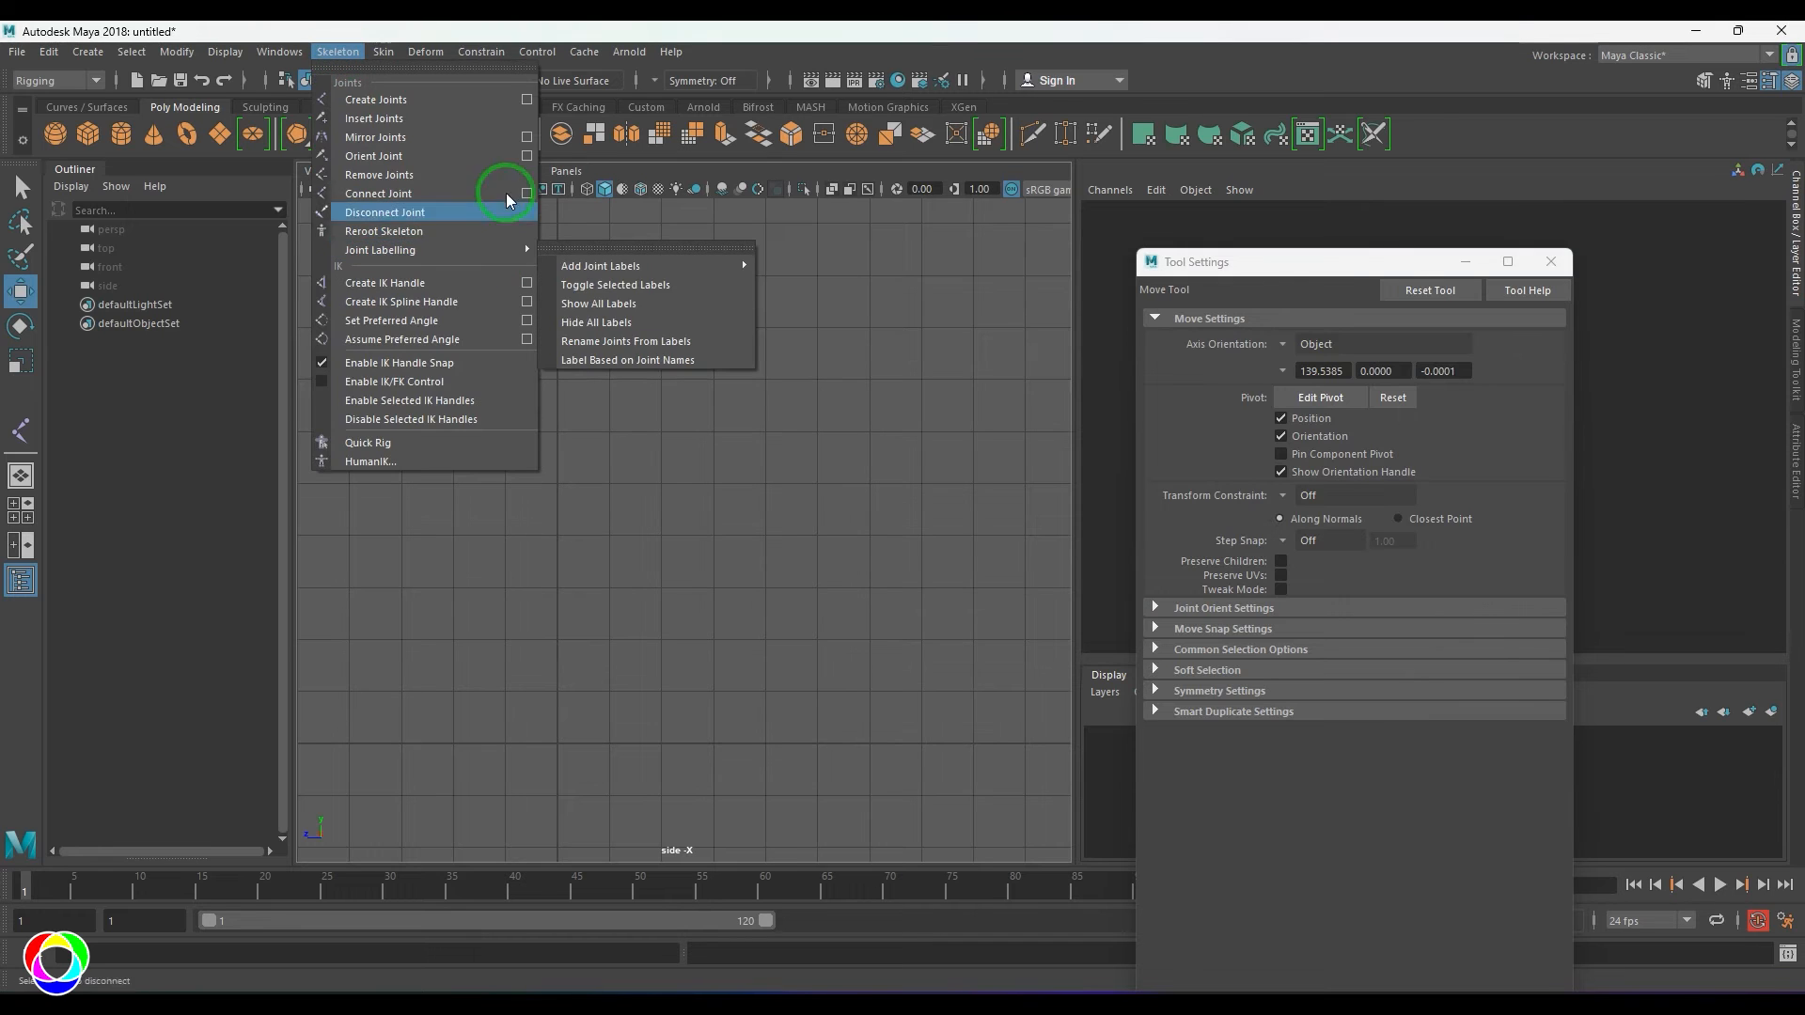
{"action": "left_click", "coordinate": [527, 99]}
{"action": "left_click", "coordinate": [1435, 294]}
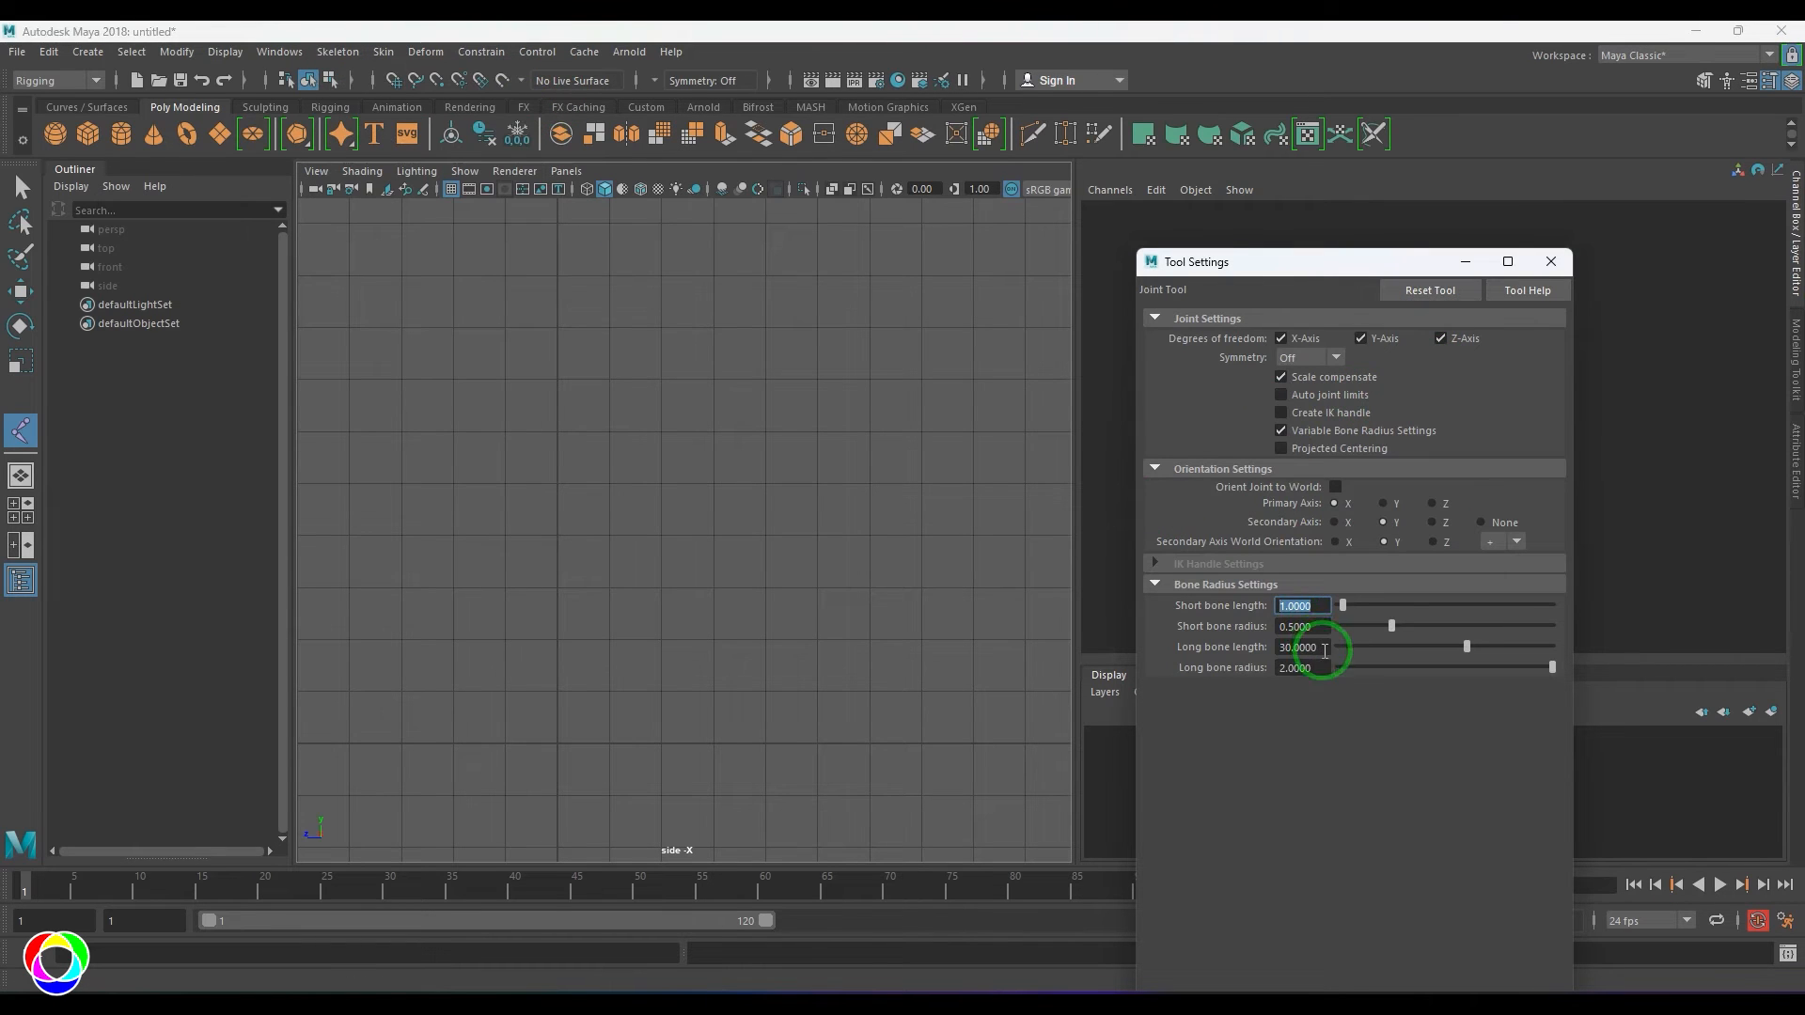
- Set the Joint tool's long bone radius to 0.5
{"action": "left_click_drag", "start_coordinate": [1324, 650], "coordinate": [1184, 670]}
{"action": "type", "text": "0.5"}
{"action": "key", "text": "Return"}
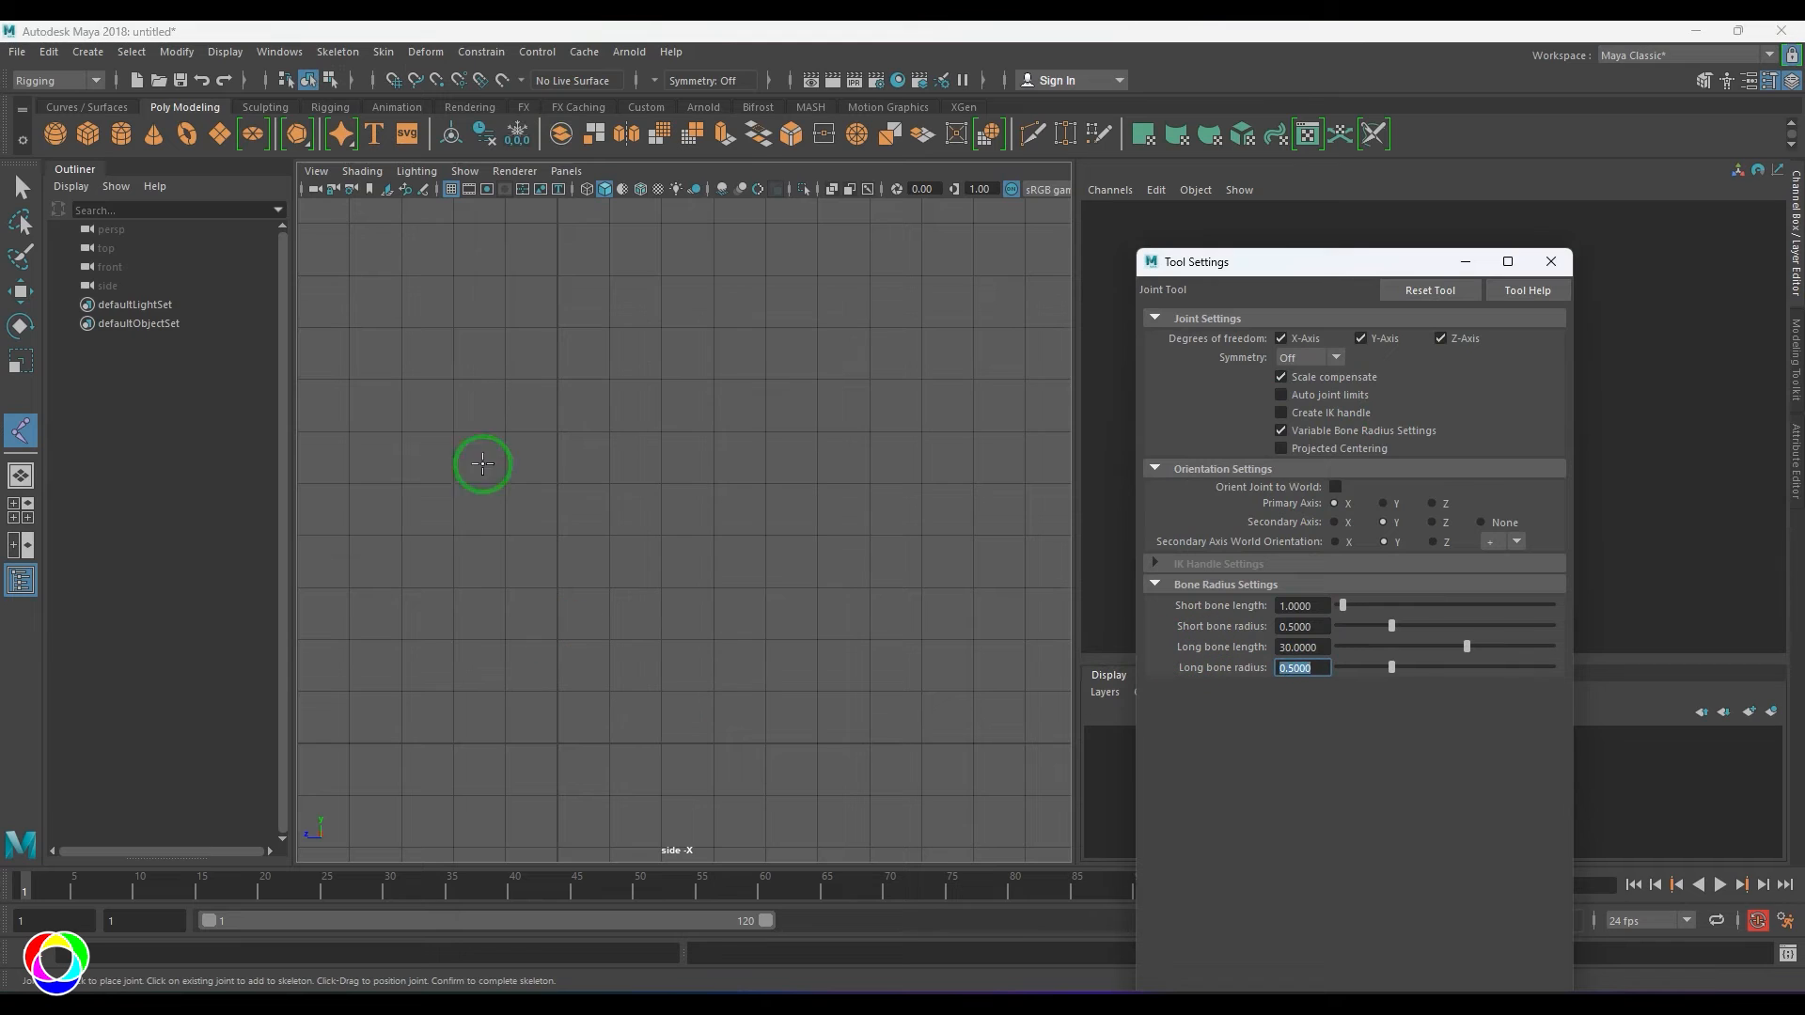
- Draw a chain of twelve joints, starting with a bone about 1.35 units long and continuing with much longer bones around it
{"action": "left_click", "coordinate": [652, 324]}
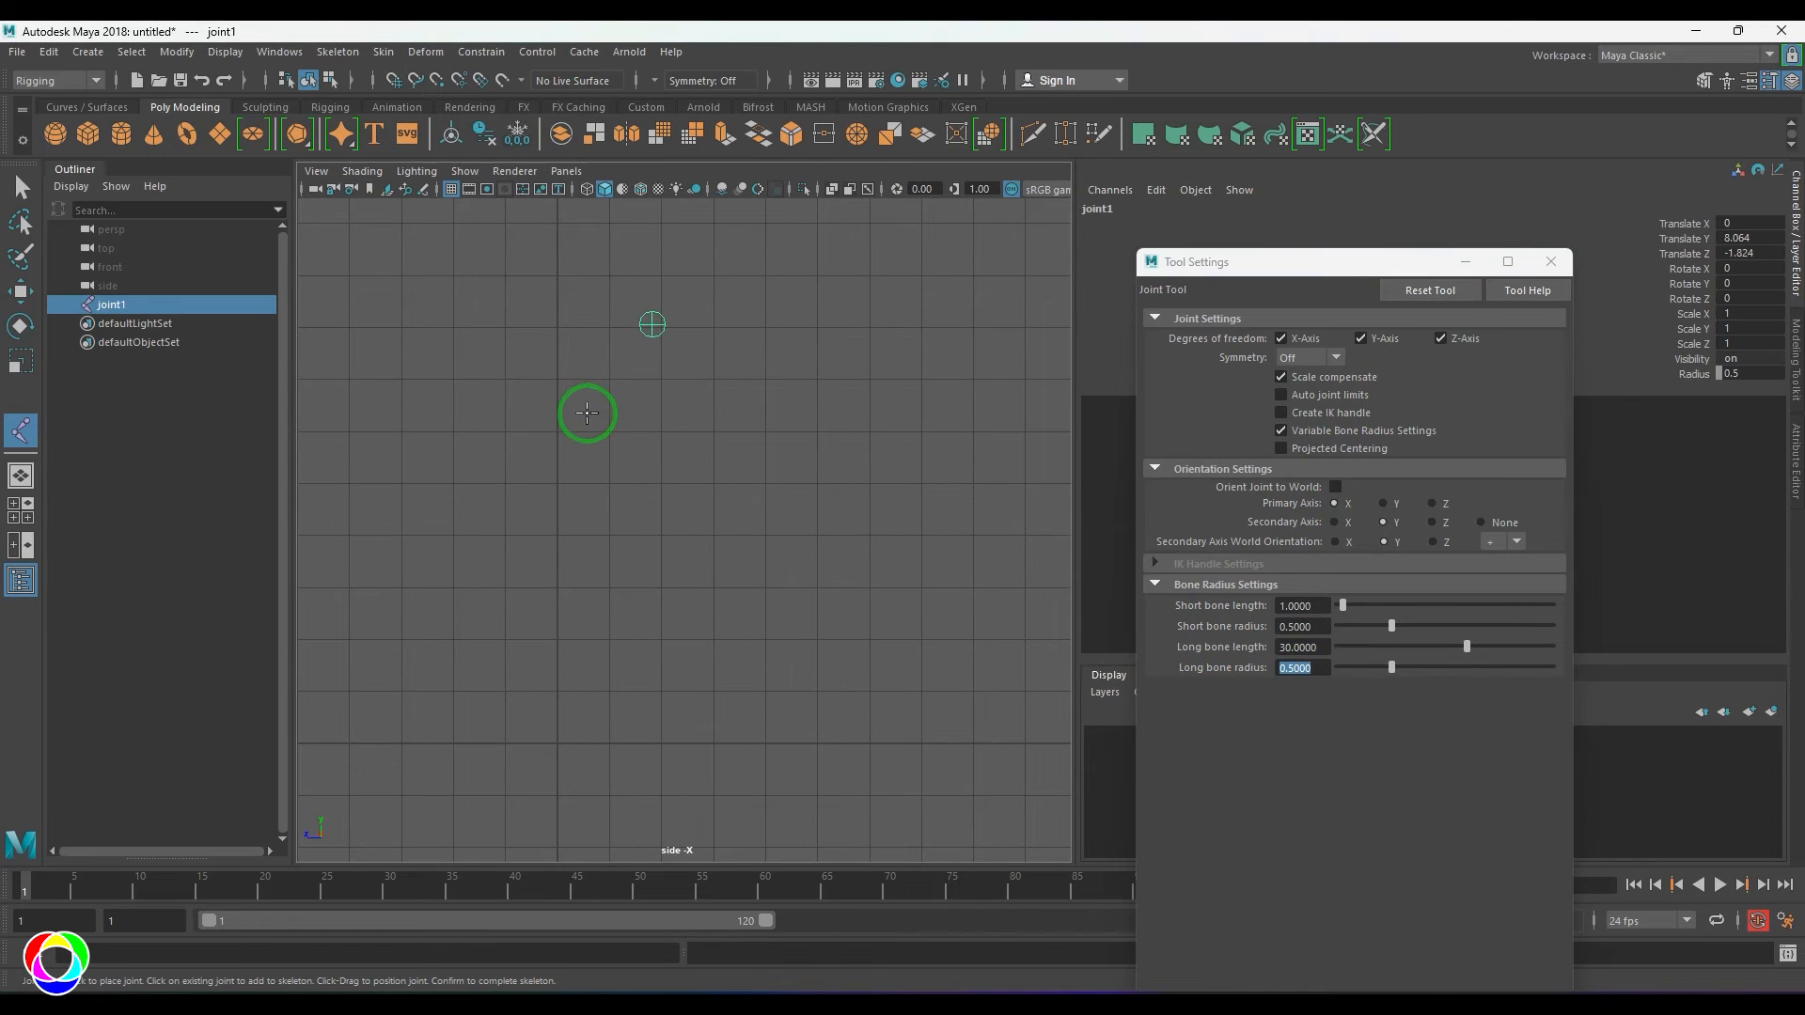
{"action": "left_click", "coordinate": [610, 381]}
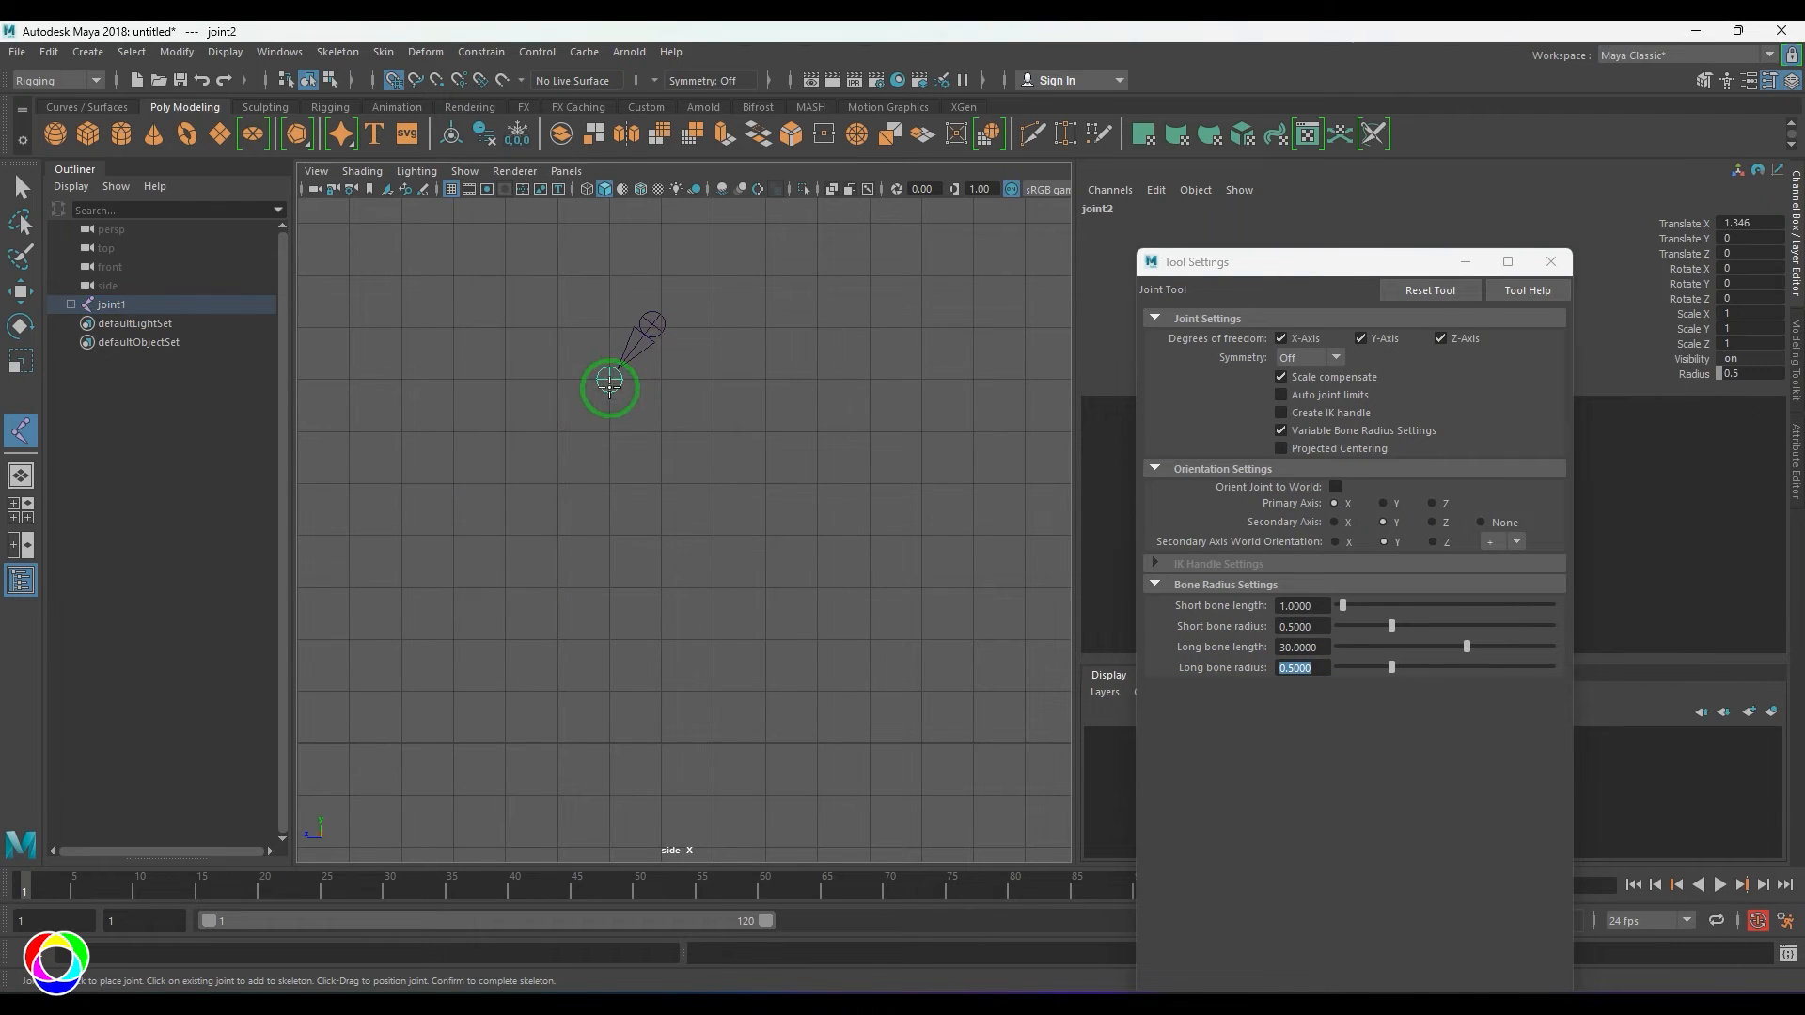
{"action": "left_click", "coordinate": [552, 543]}
{"action": "left_click", "coordinate": [400, 701]}
{"action": "scroll", "coordinate": [404, 705], "scroll_direction": "down", "scroll_amount": 5}
{"action": "left_click", "coordinate": [847, 746]}
{"action": "left_click", "coordinate": [953, 446]}
{"action": "left_click", "coordinate": [716, 296]}
{"action": "left_click", "coordinate": [459, 318]}
{"action": "left_click", "coordinate": [437, 509]}
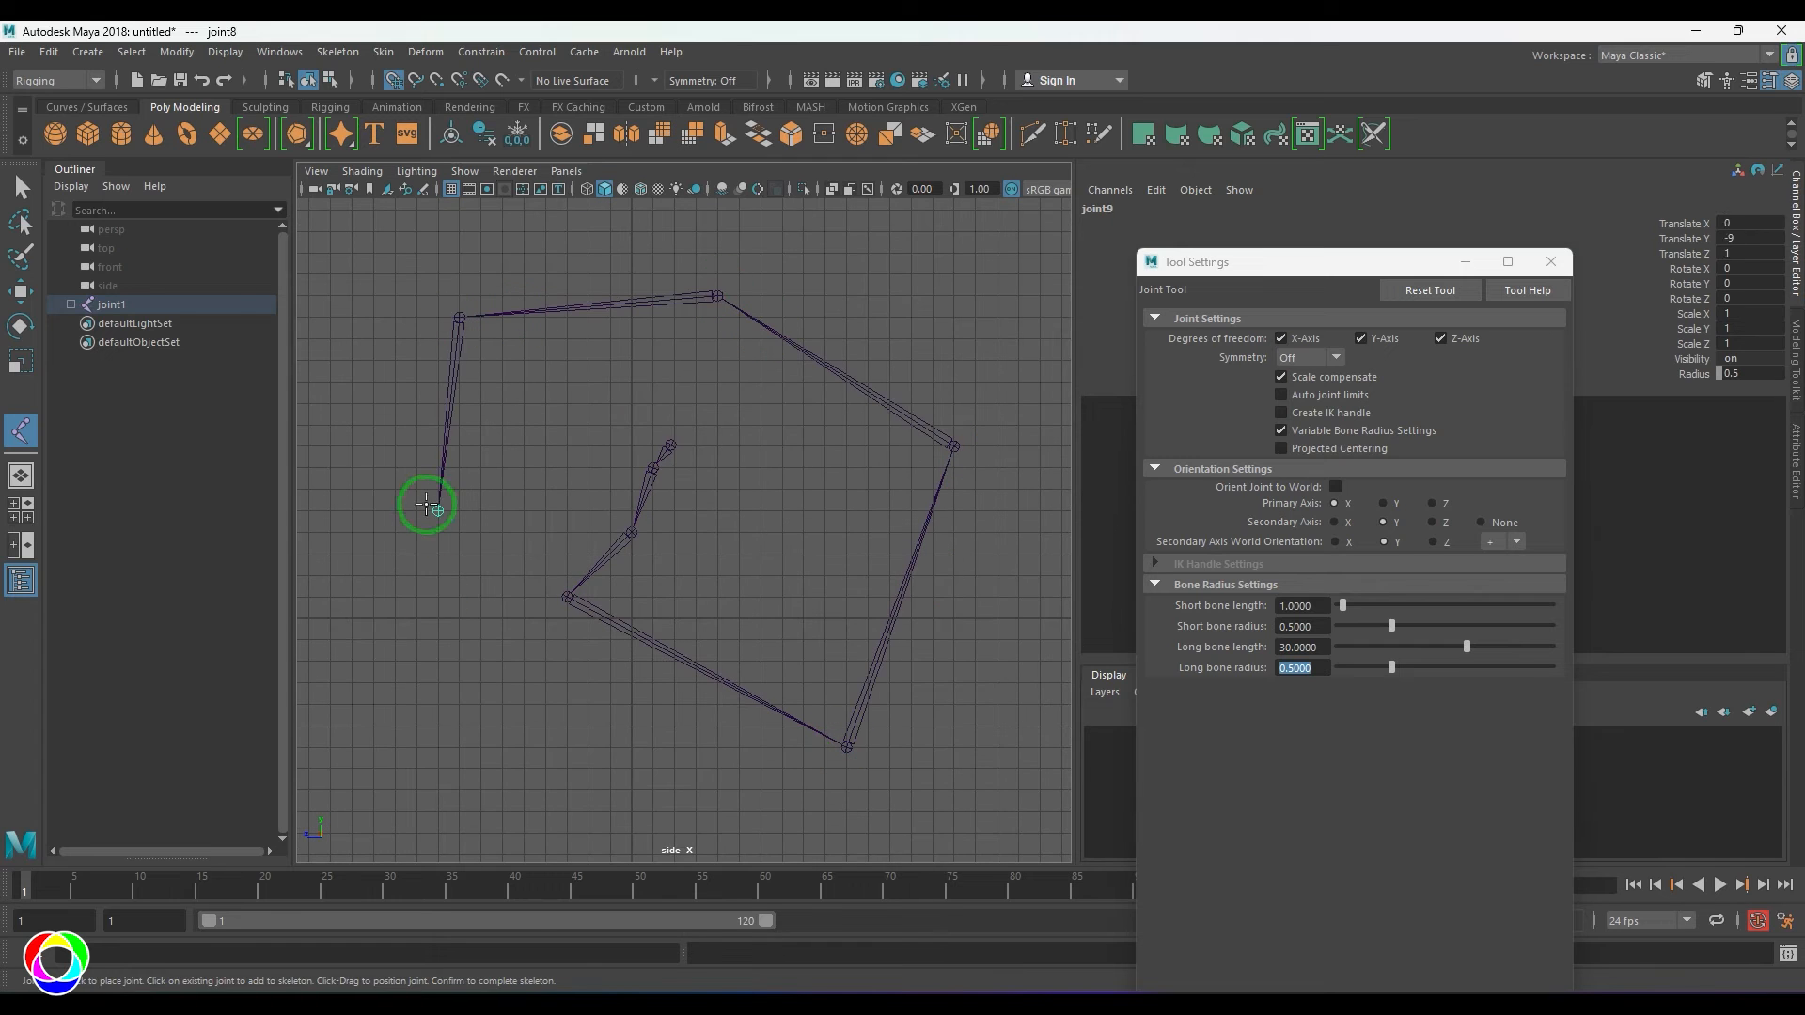
{"action": "left_click", "coordinate": [459, 661]}
{"action": "left_click", "coordinate": [524, 747]}
{"action": "left_click", "coordinate": [696, 789]}
{"action": "key", "text": "Return"}
- Delete the twelve-joint chain and reset the Joint tool's settings to their defaults
{"action": "key", "text": "w"}
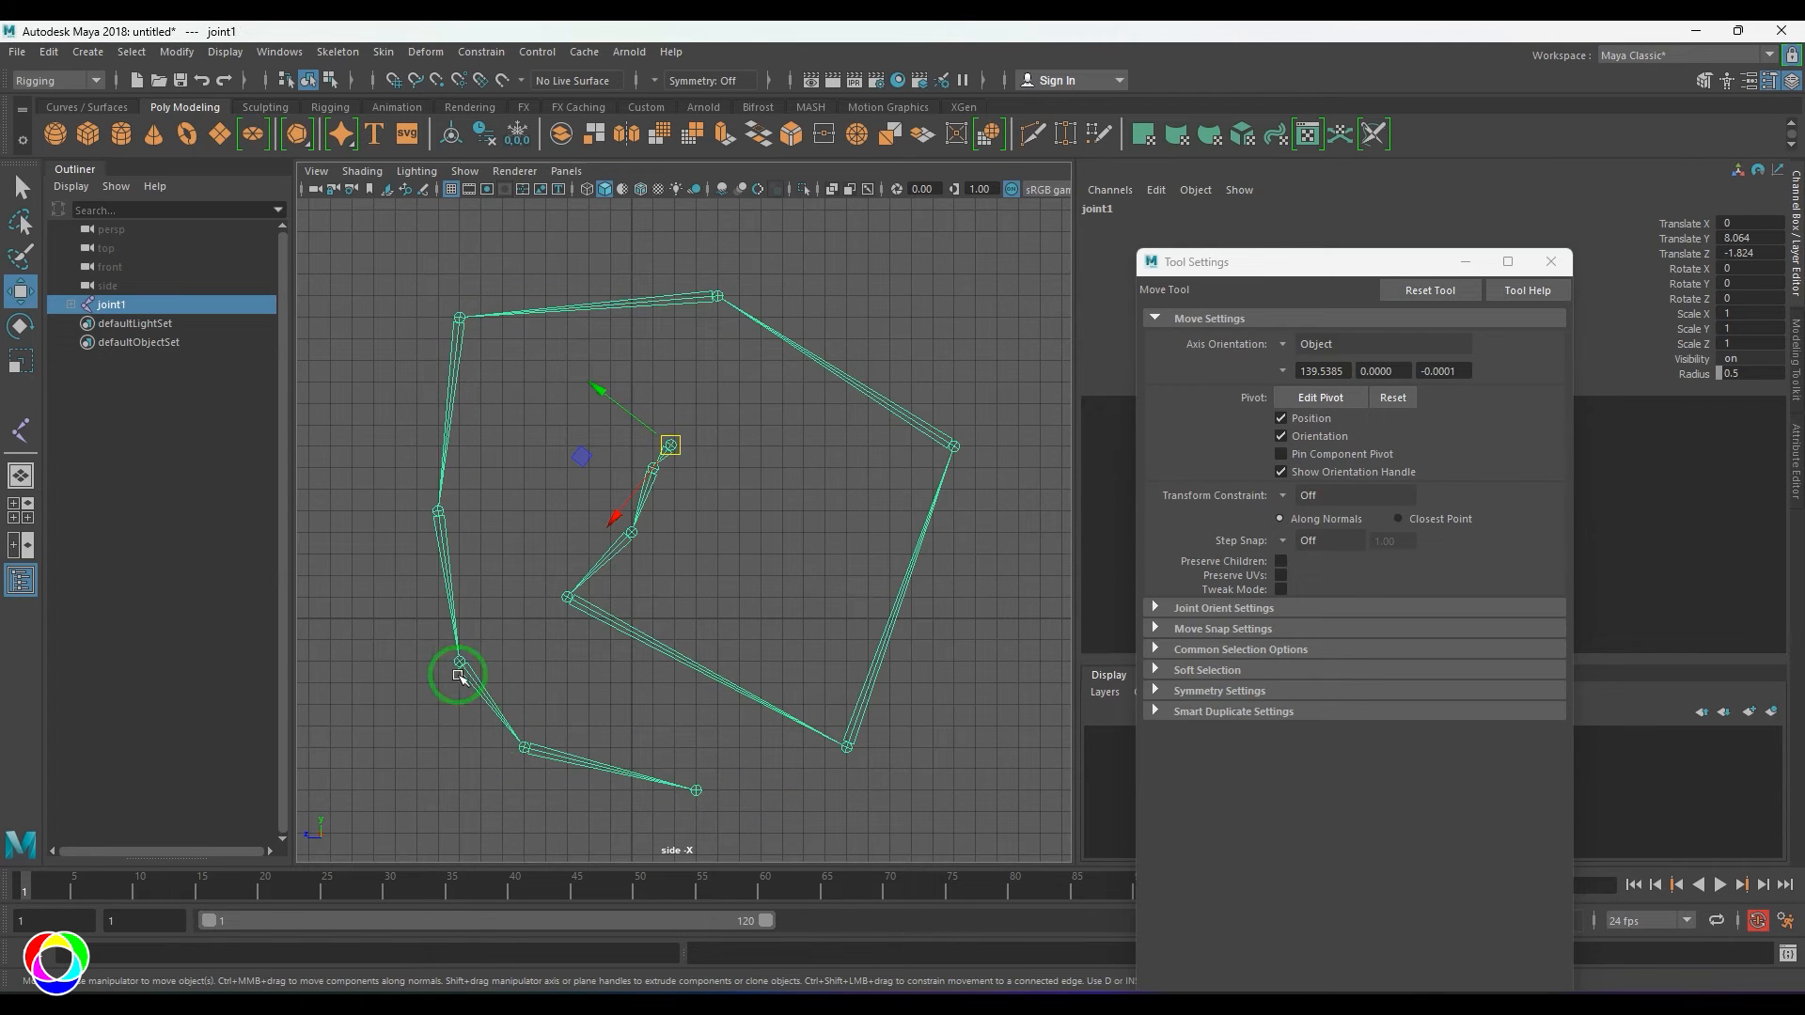
{"action": "key", "text": "Delete"}
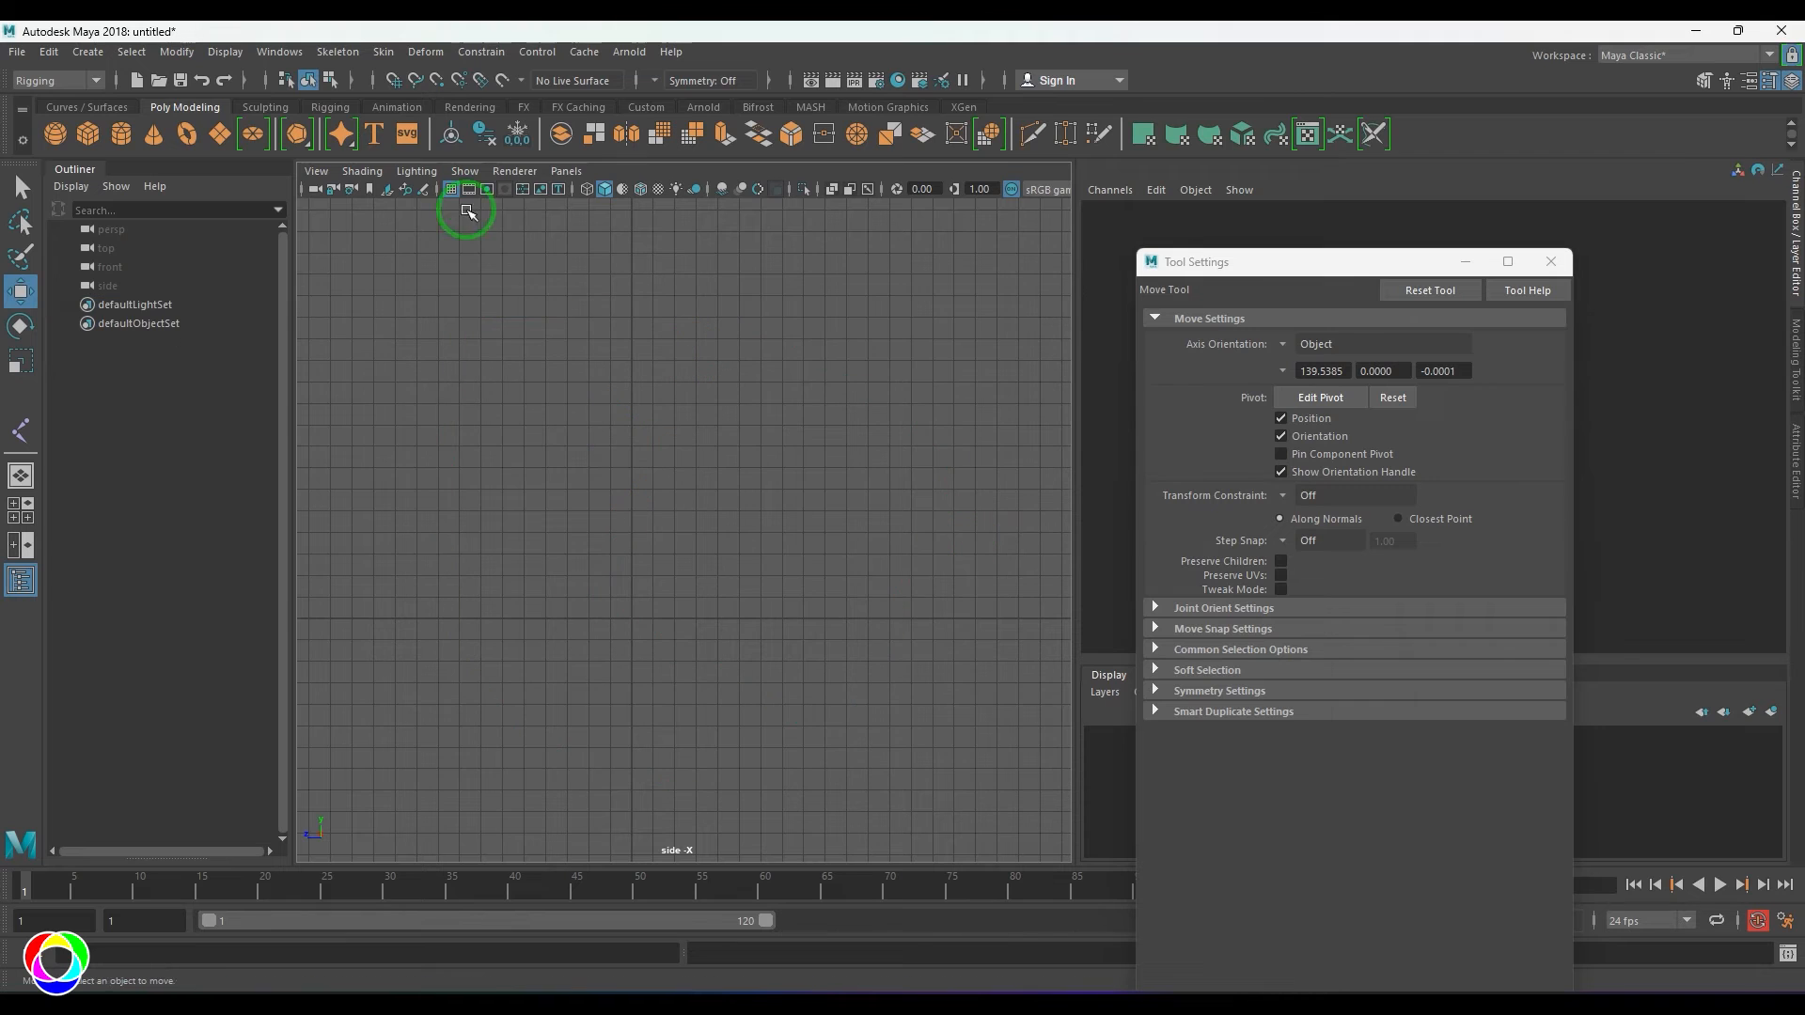
{"action": "left_click", "coordinate": [337, 52]}
{"action": "left_click", "coordinate": [525, 99]}
{"action": "left_click", "coordinate": [1430, 290]}
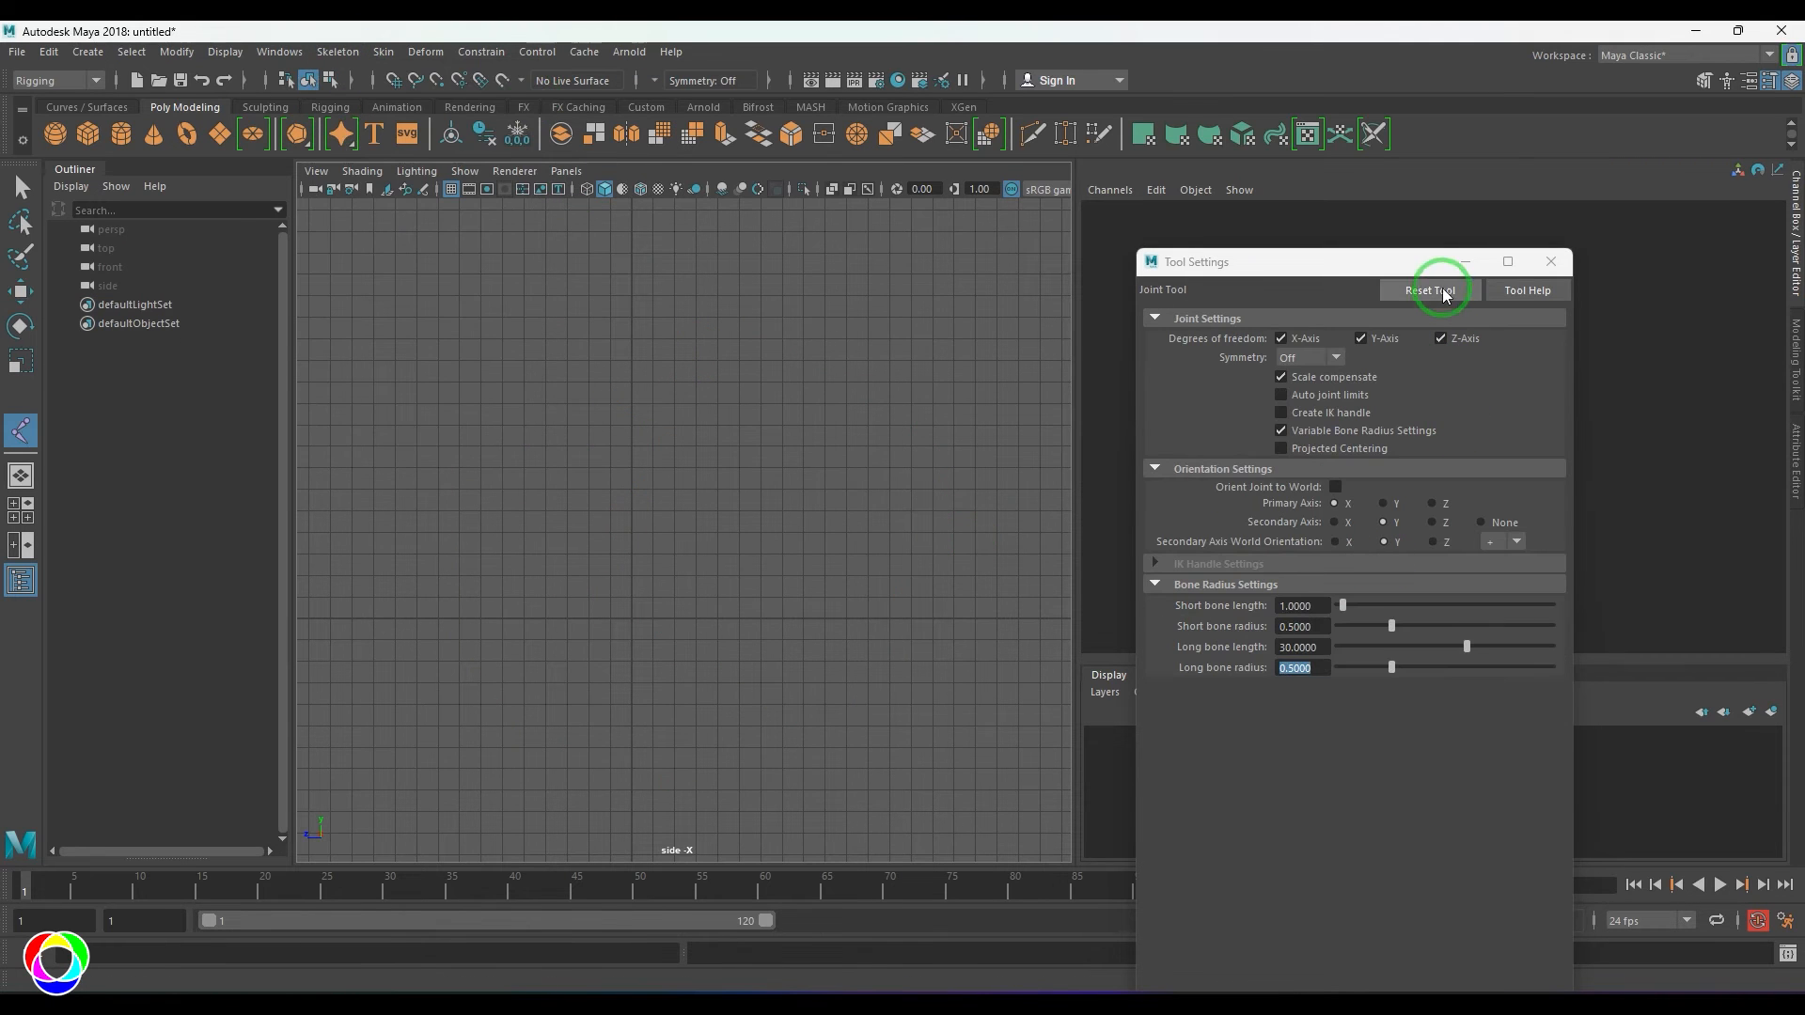
- Set the Joint tool's long bone radius to 5
{"action": "left_click_drag", "start_coordinate": [1308, 670], "coordinate": [1118, 692]}
{"action": "type", "text": "5"}
{"action": "key", "text": "Return"}
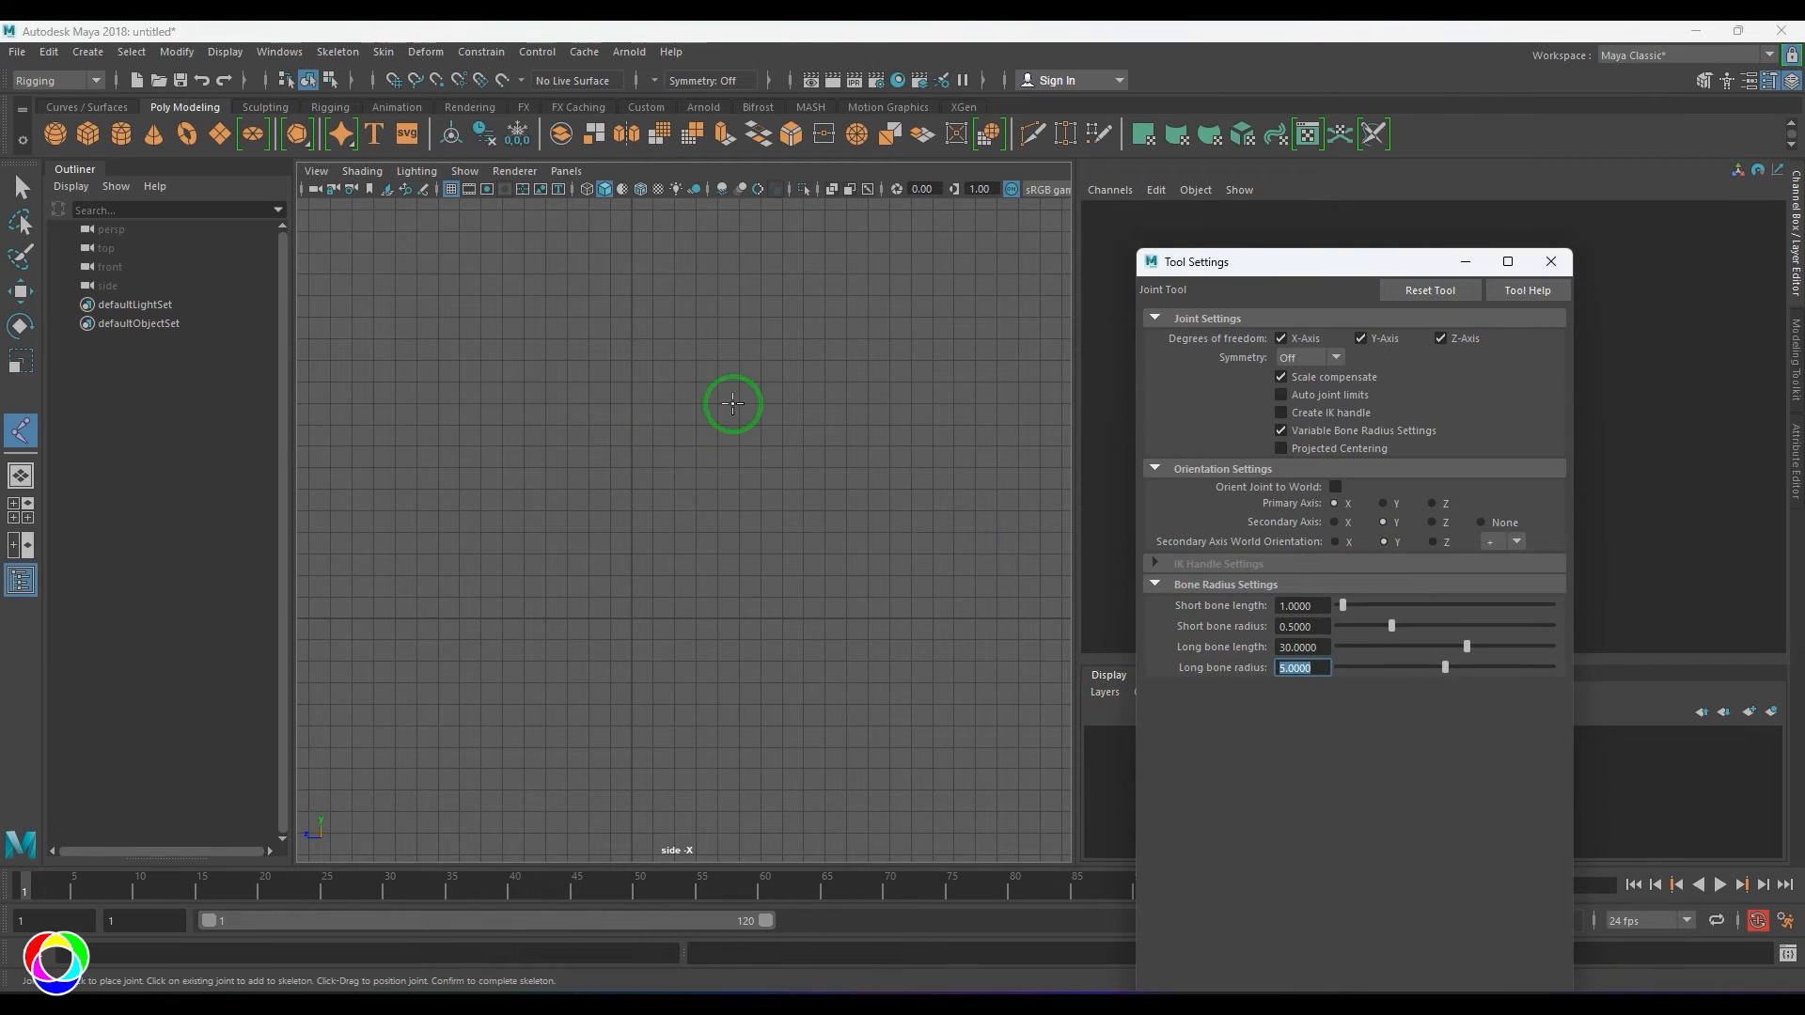
- Draw a chain of ten joints that mixes very short and long bones, and leave it deselected for comparing the joint sizes
{"action": "left_click", "coordinate": [732, 406]}
{"action": "left_click", "coordinate": [715, 432]}
{"action": "left_click", "coordinate": [617, 588]}
{"action": "left_click", "coordinate": [868, 695]}
{"action": "left_click", "coordinate": [864, 543]}
{"action": "left_click", "coordinate": [820, 623]}
{"action": "left_click", "coordinate": [812, 597]}
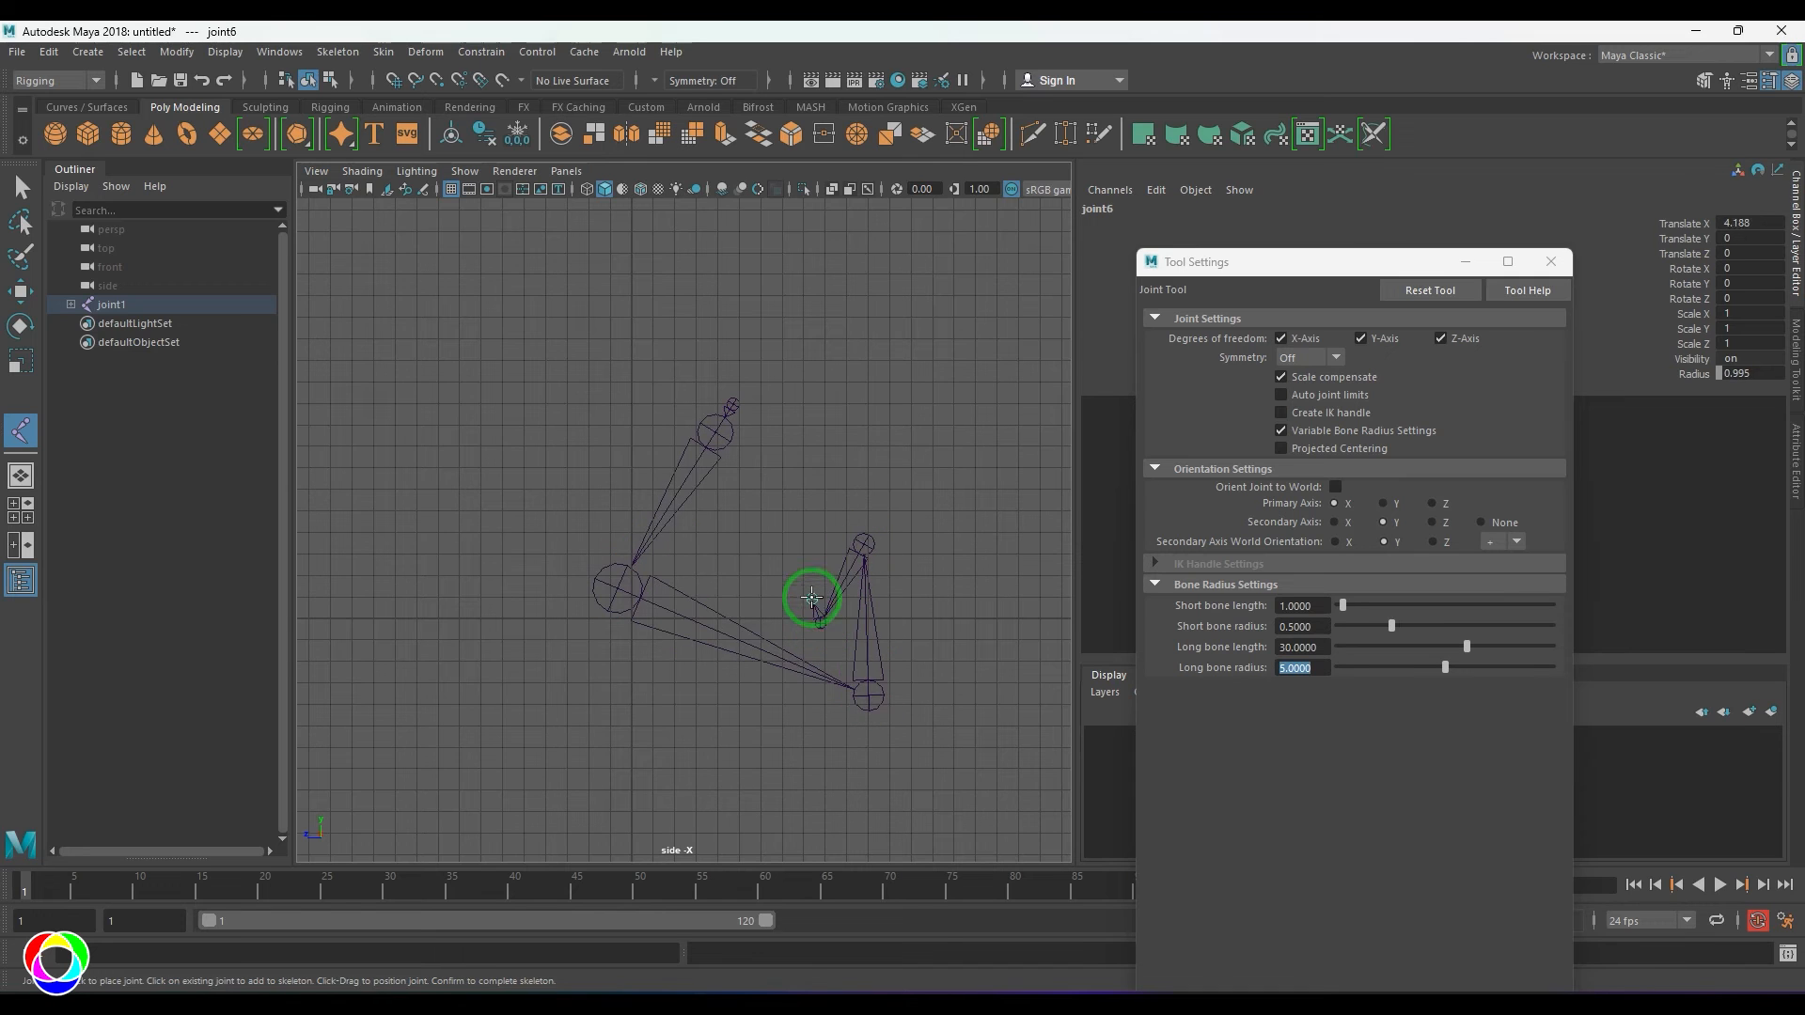
{"action": "left_click", "coordinate": [810, 580]}
{"action": "left_click", "coordinate": [833, 508]}
{"action": "left_click", "coordinate": [955, 350]}
{"action": "key", "text": "Return"}
{"action": "key", "text": "w"}
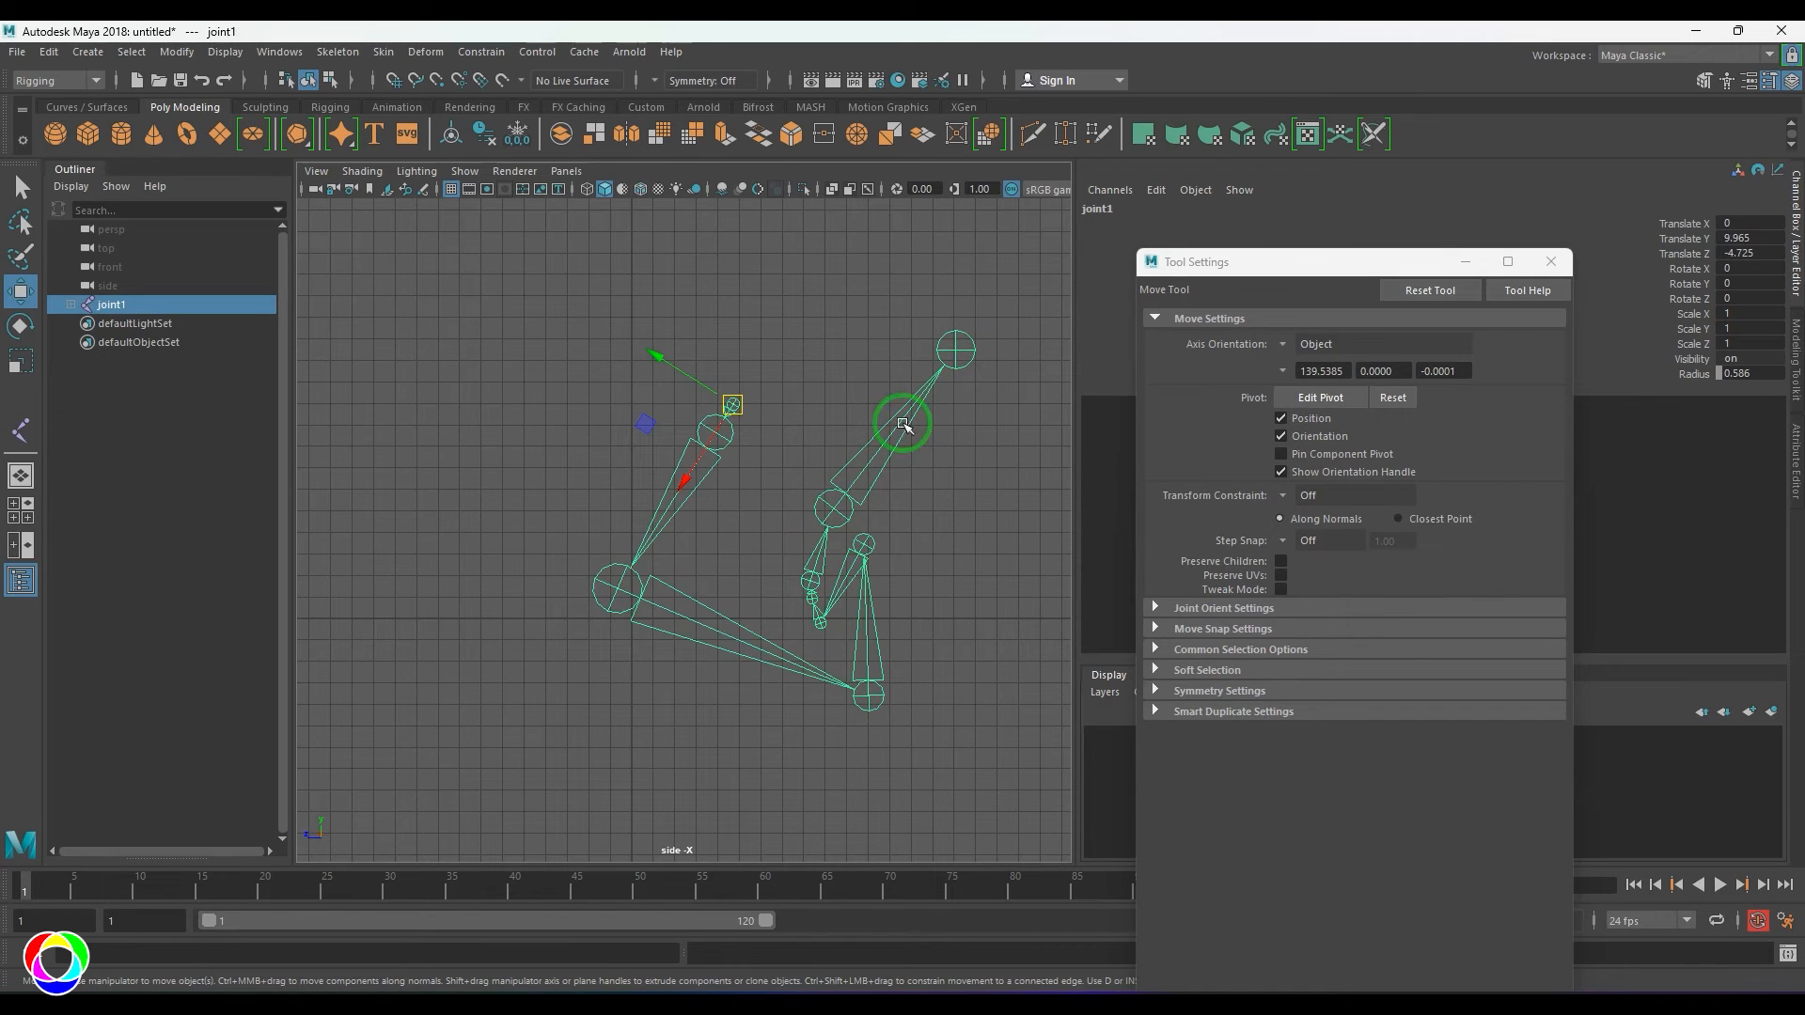
{"action": "left_click", "coordinate": [919, 589]}
{"action": "scroll", "coordinate": [781, 485], "scroll_direction": "up", "scroll_amount": 3}
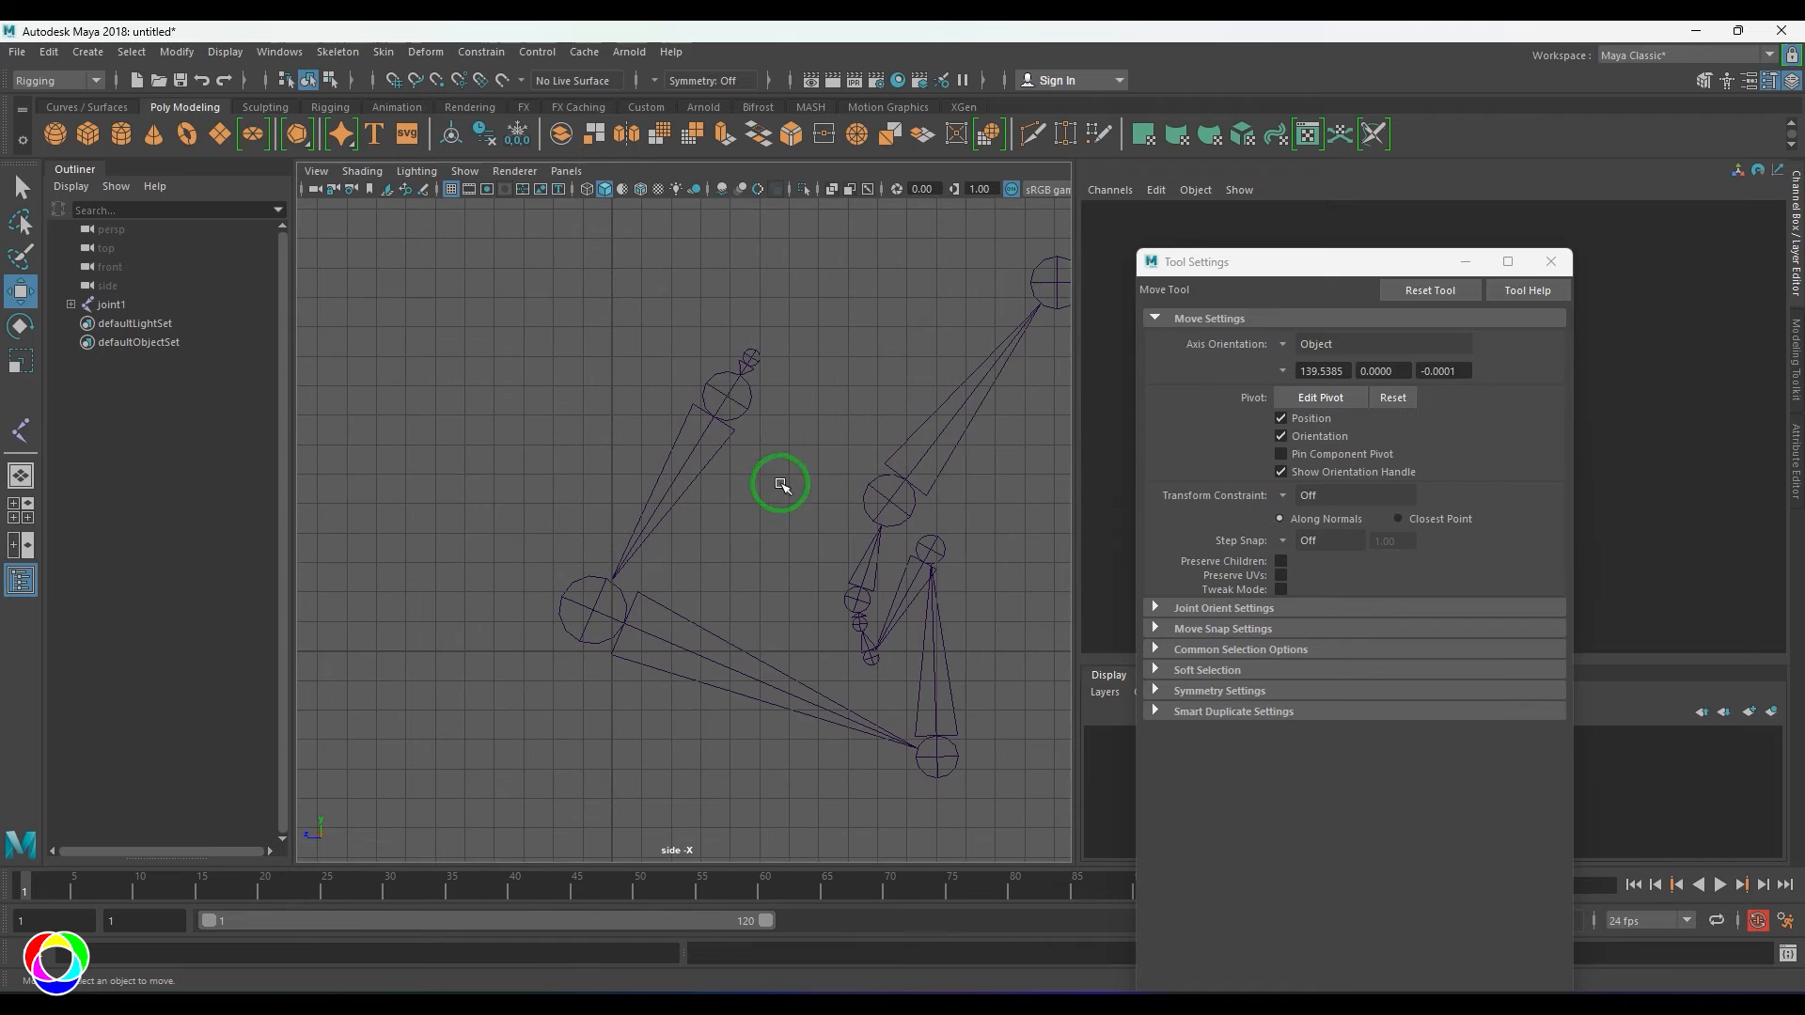
- Delete the ten-joint chain and restore the Joint tool's default settings
{"action": "left_click", "coordinate": [738, 356]}
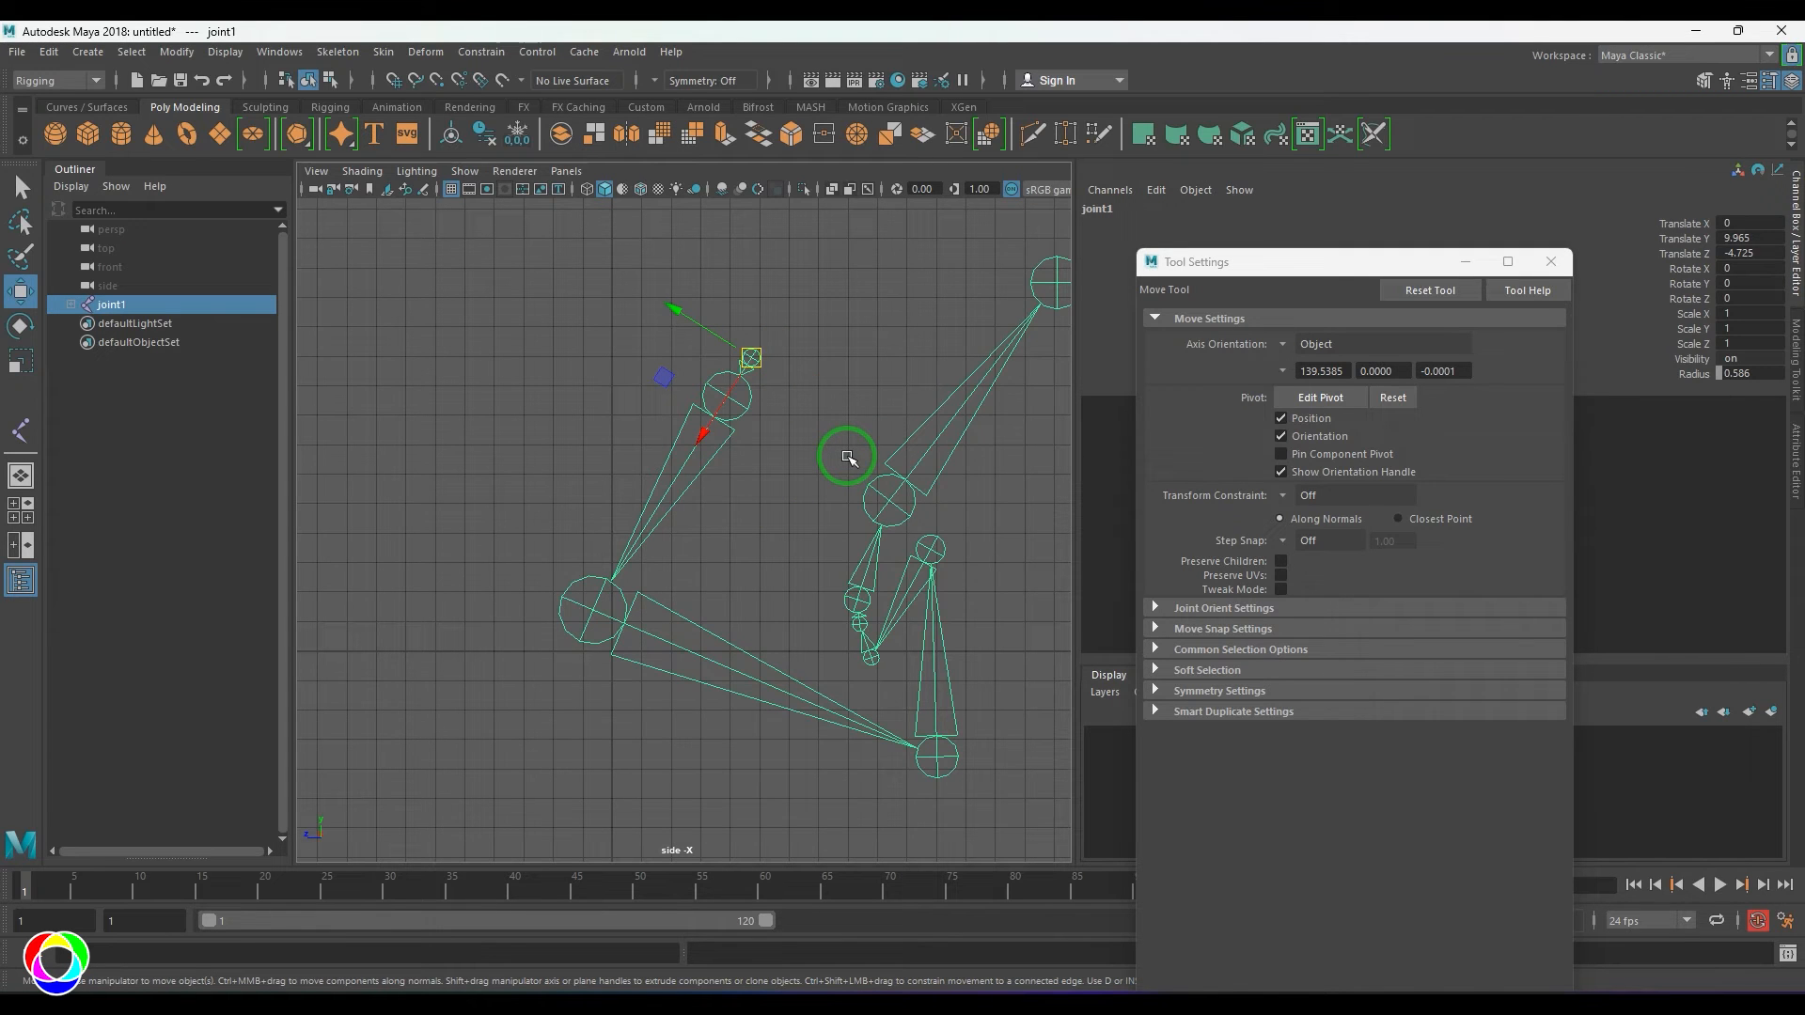
{"action": "key", "text": "Delete"}
{"action": "left_click", "coordinate": [338, 51]}
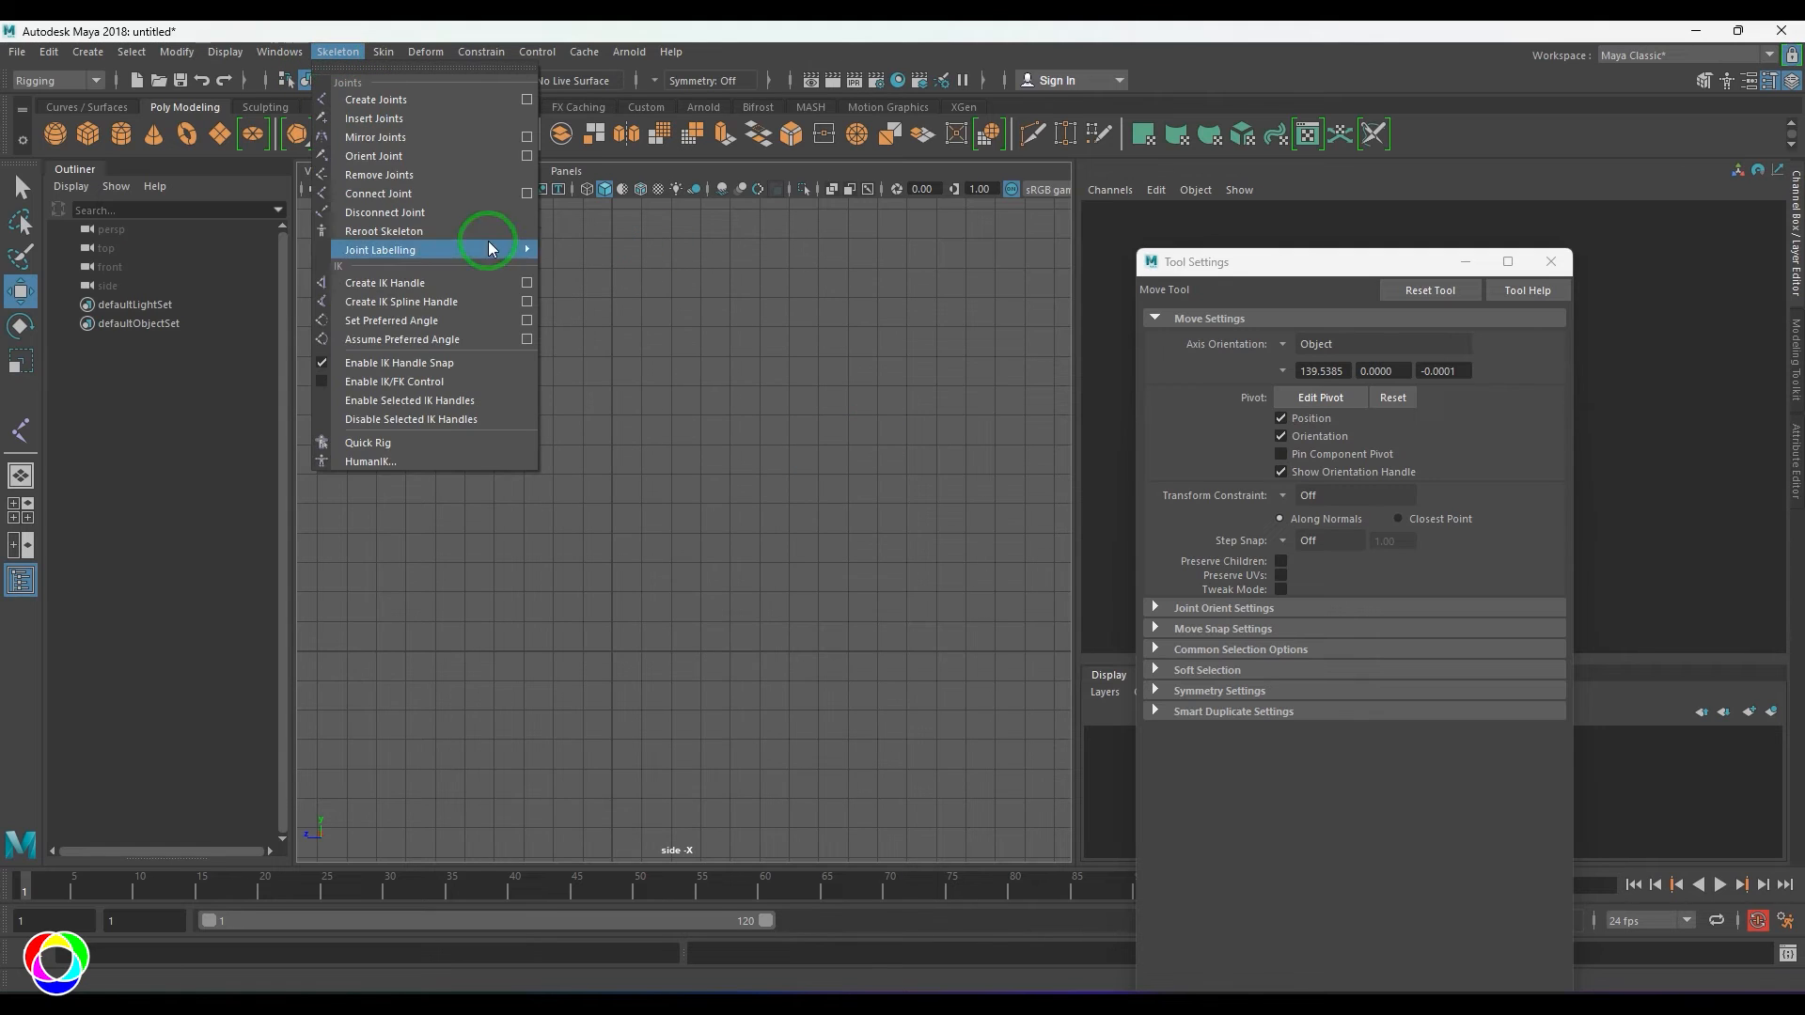
{"action": "left_click", "coordinate": [528, 102]}
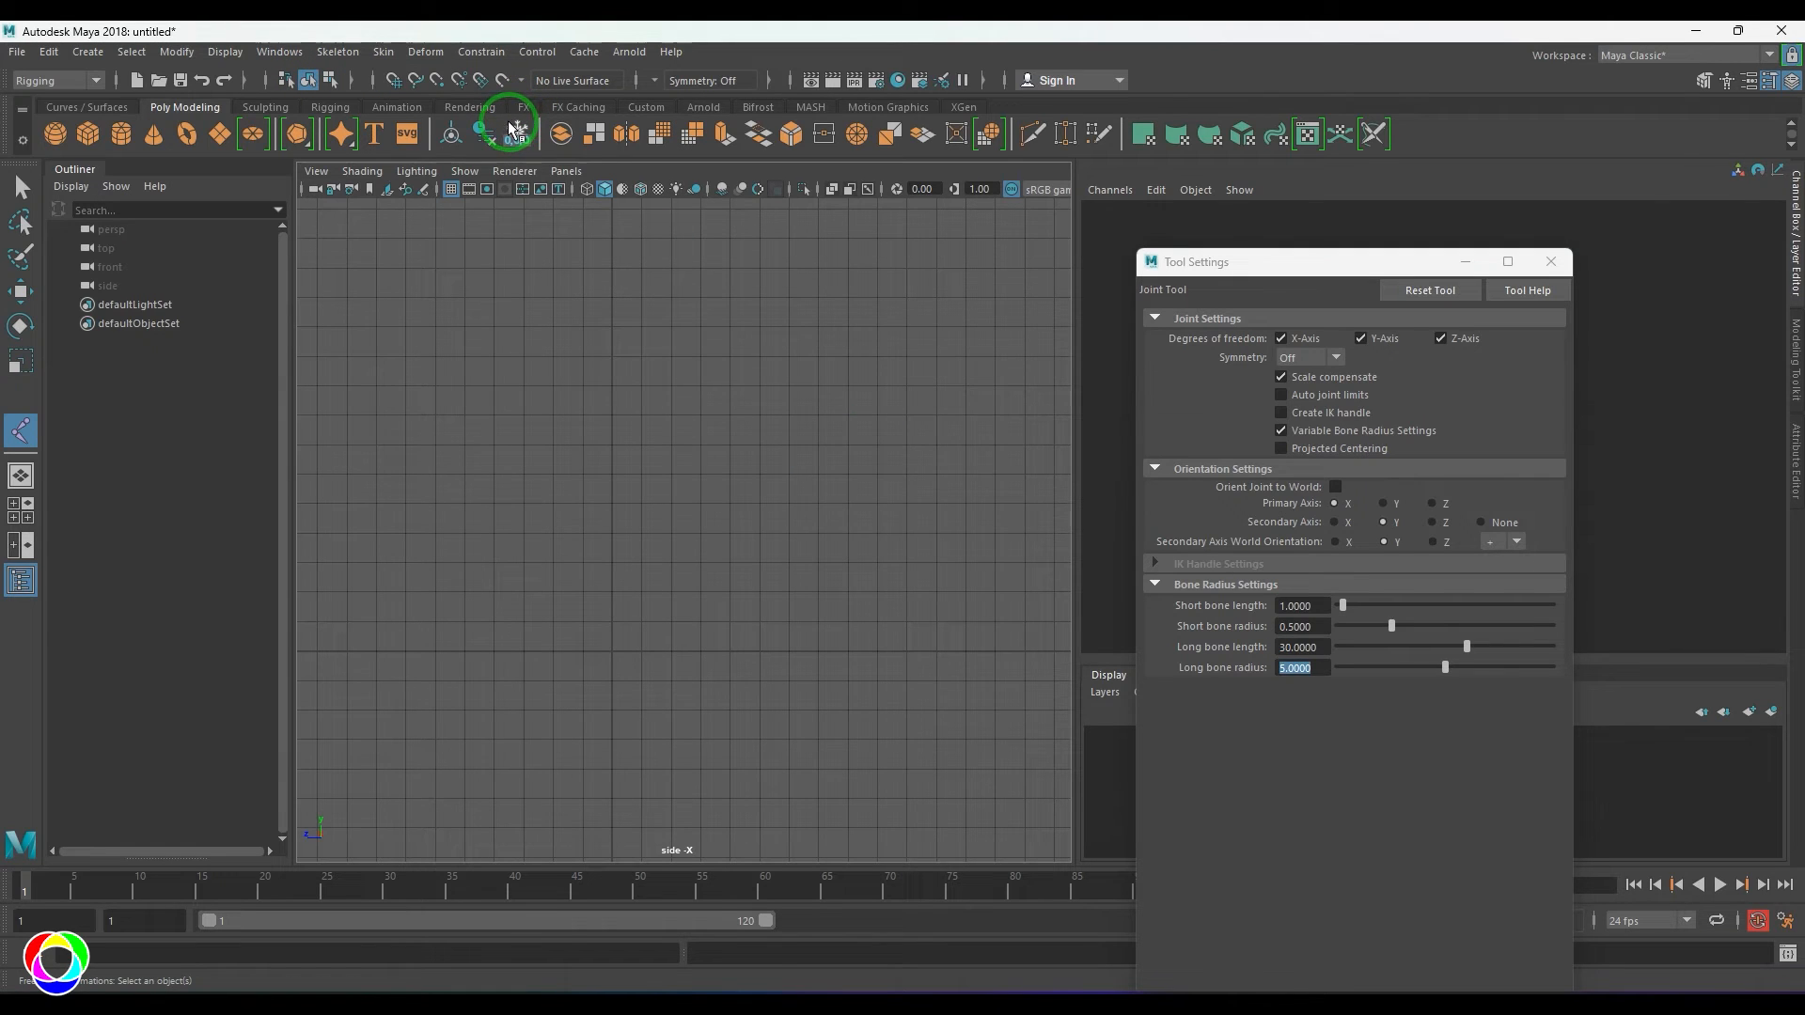
{"action": "left_click", "coordinate": [1420, 290]}
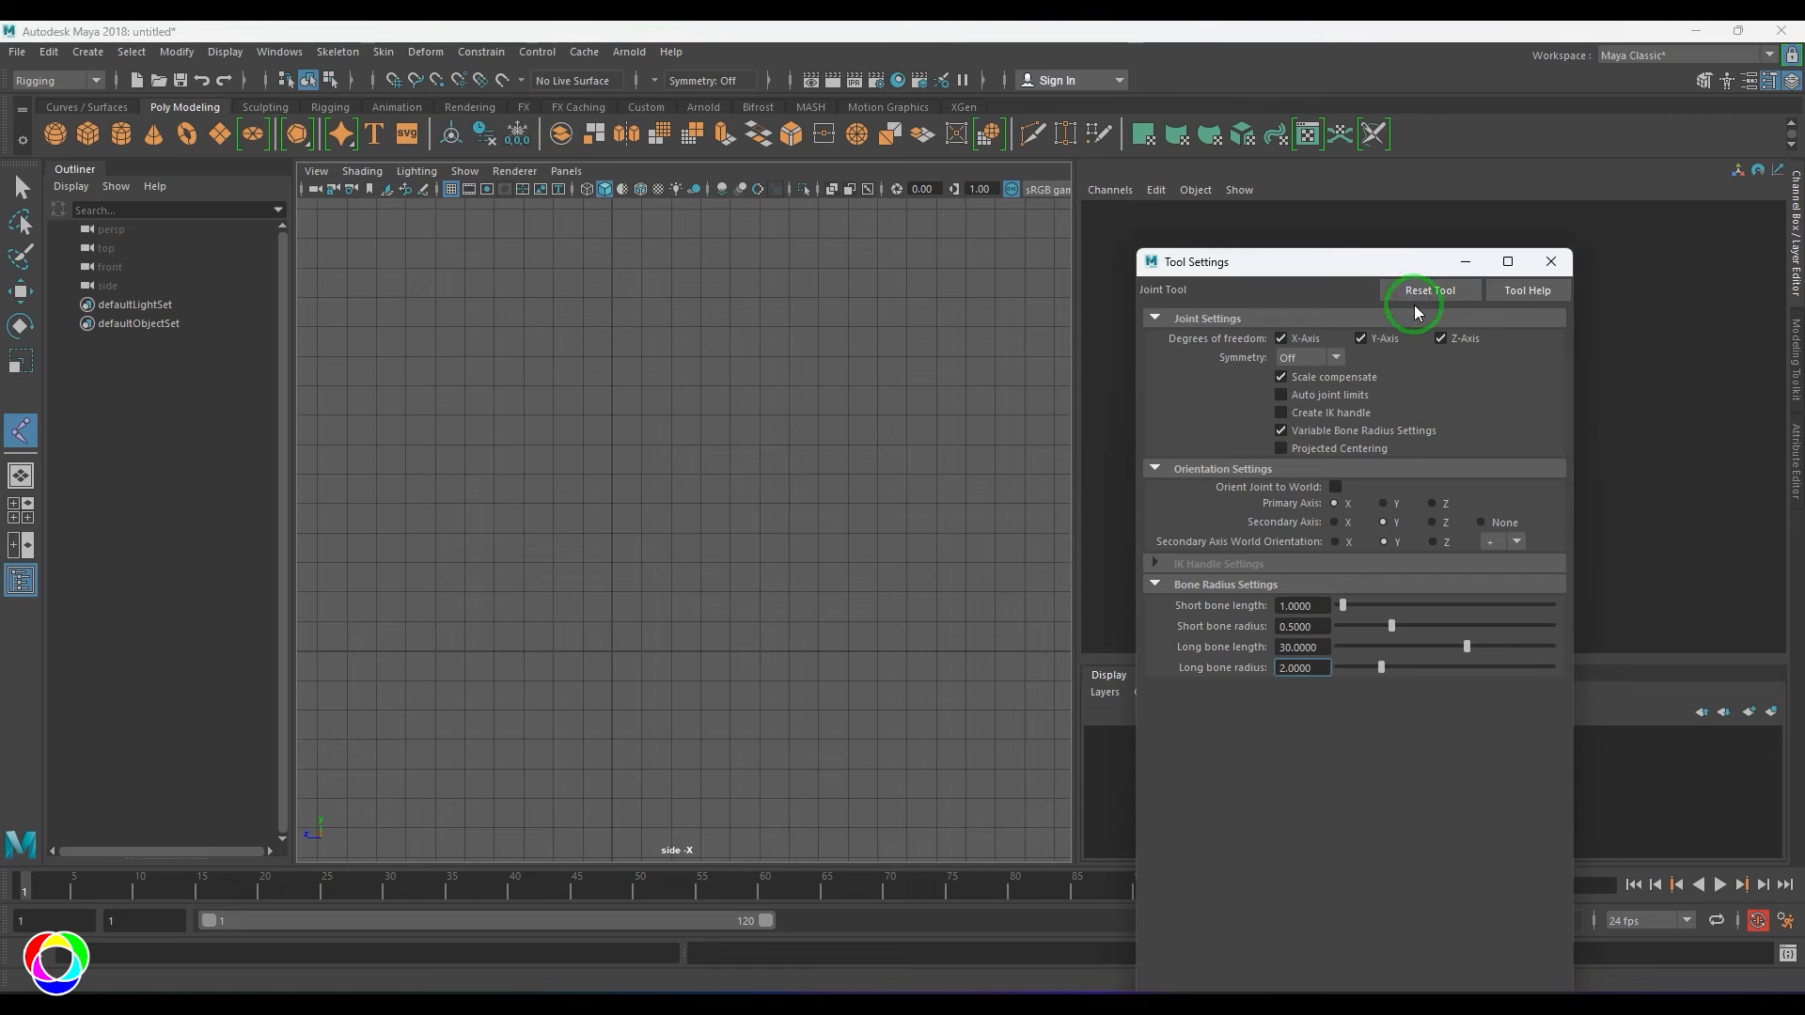
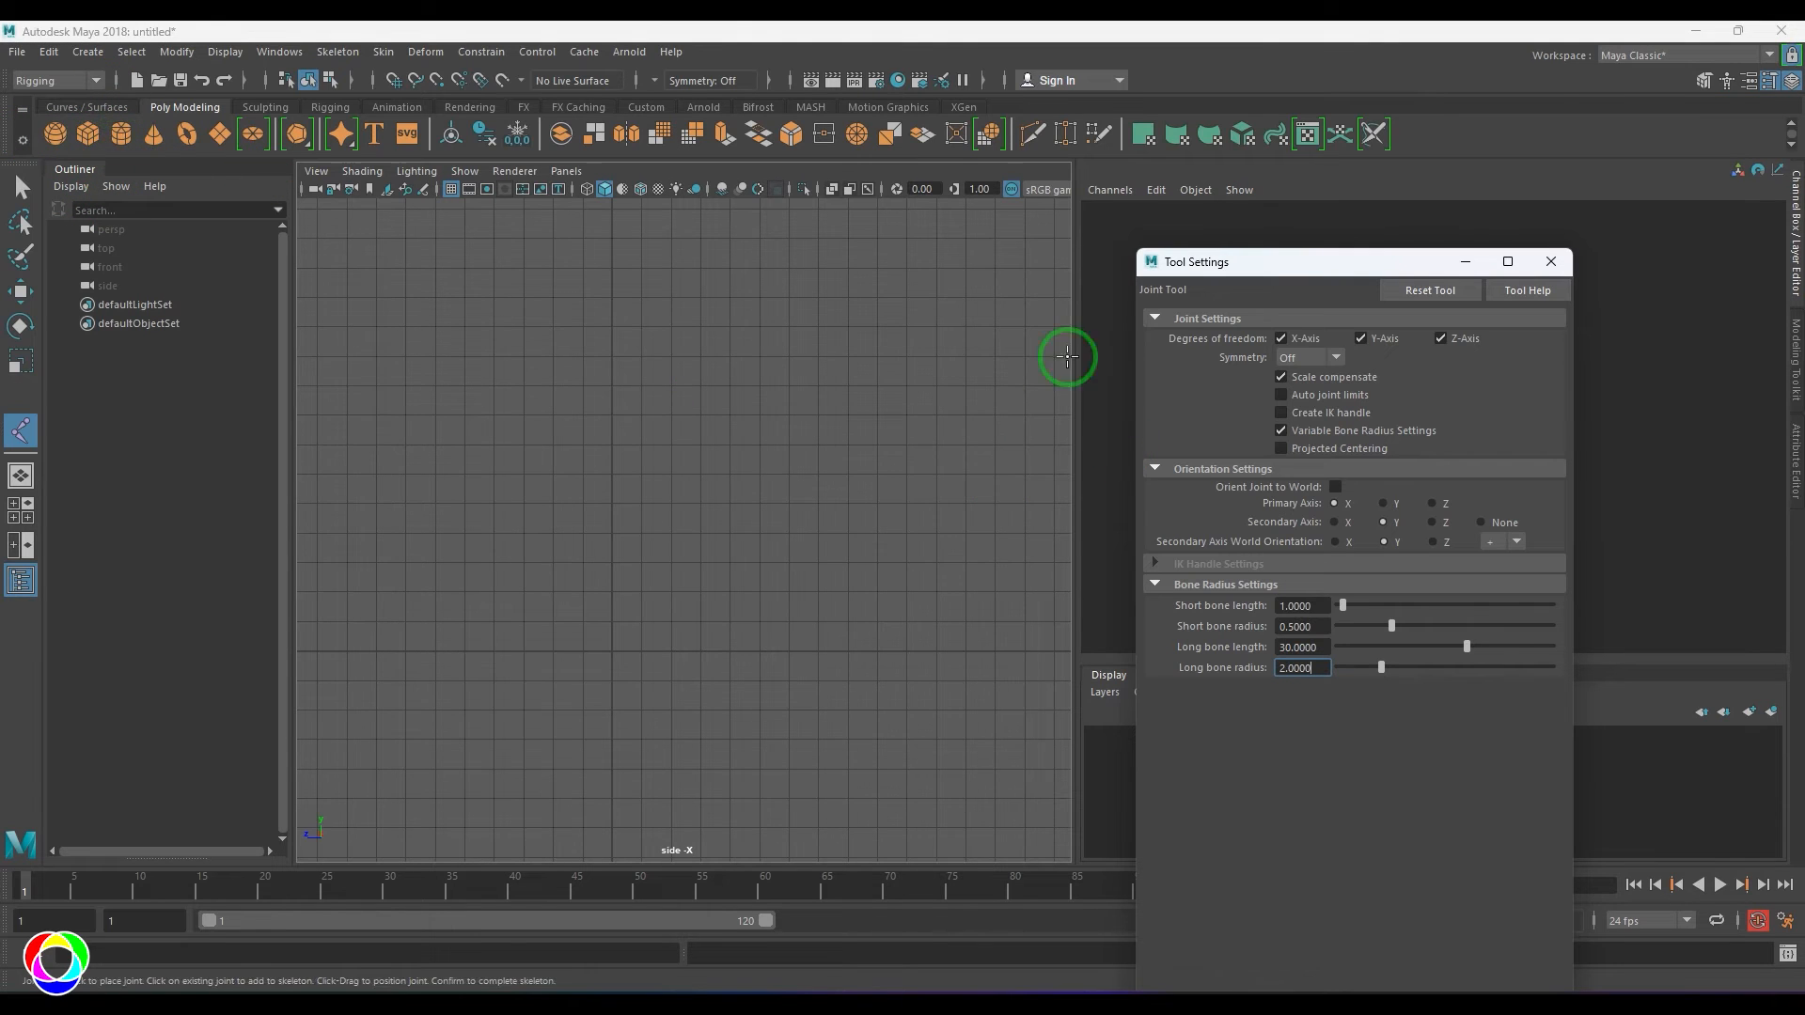
- Create a polygon cylinder at the origin with 8 axis subdivisions and 4 height subdivisions
{"action": "left_click", "coordinate": [21, 292]}
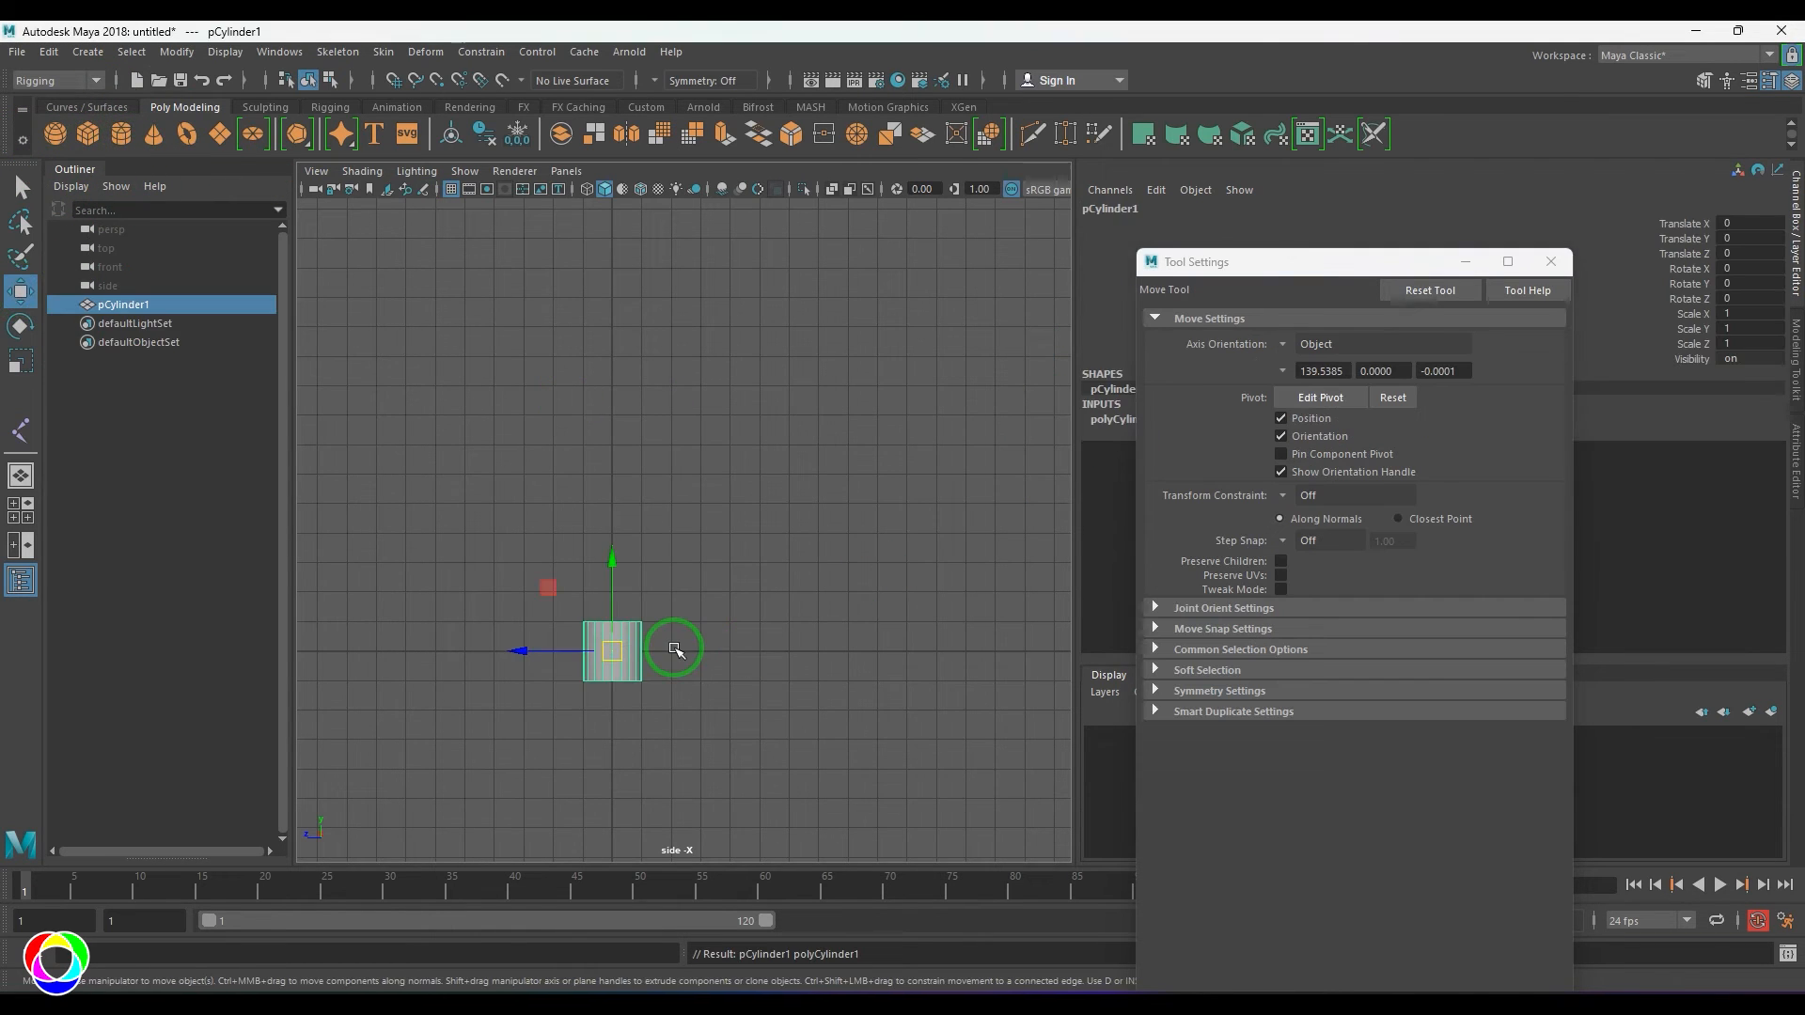
{"action": "scroll", "coordinate": [674, 649], "scroll_direction": "down", "scroll_amount": 3}
{"action": "left_click_drag", "start_coordinate": [1348, 267], "coordinate": [1401, 844]}
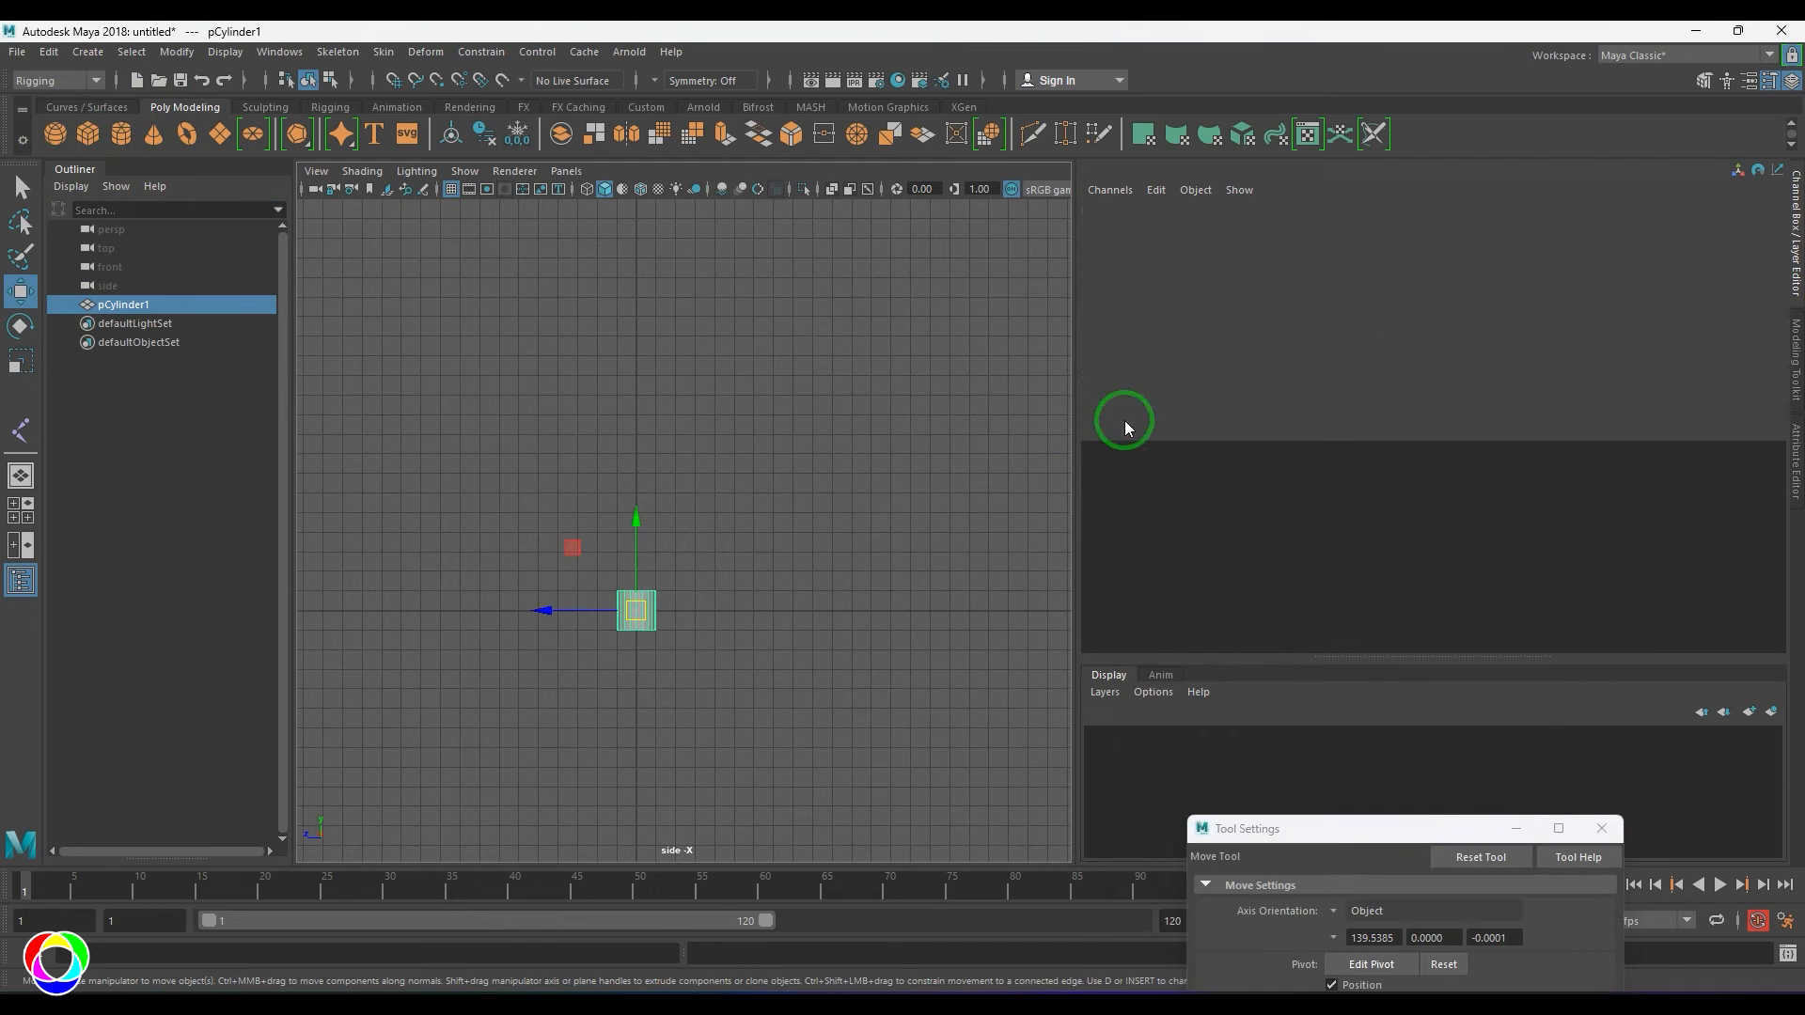
{"action": "left_click", "coordinate": [1127, 419]}
{"action": "type", "text": "8"}
{"action": "key", "text": "Return"}
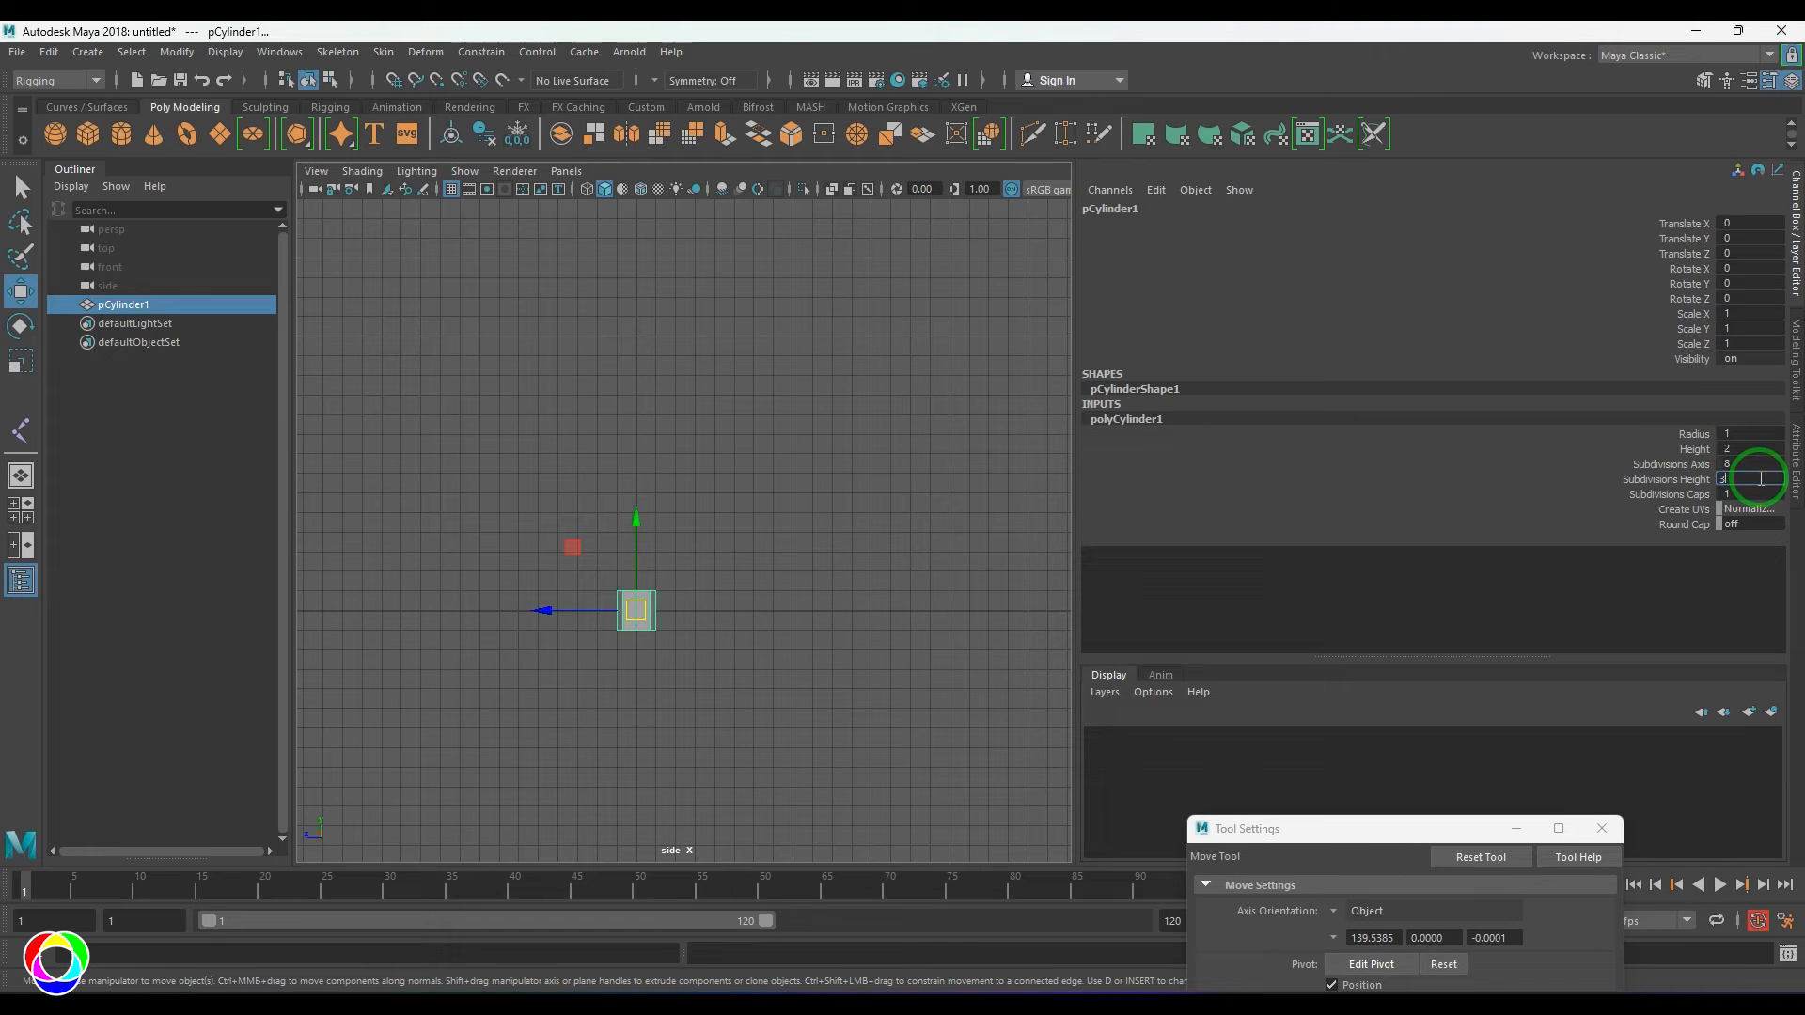
{"action": "type", "text": "4"}
- Stretch the cylinder vertically to a Y scale of about 9.6
{"action": "scroll", "coordinate": [715, 616], "scroll_direction": "up", "scroll_amount": 3}
{"action": "middle_click_drag", "start_coordinate": [619, 674], "coordinate": [663, 580], "text": "alt"}
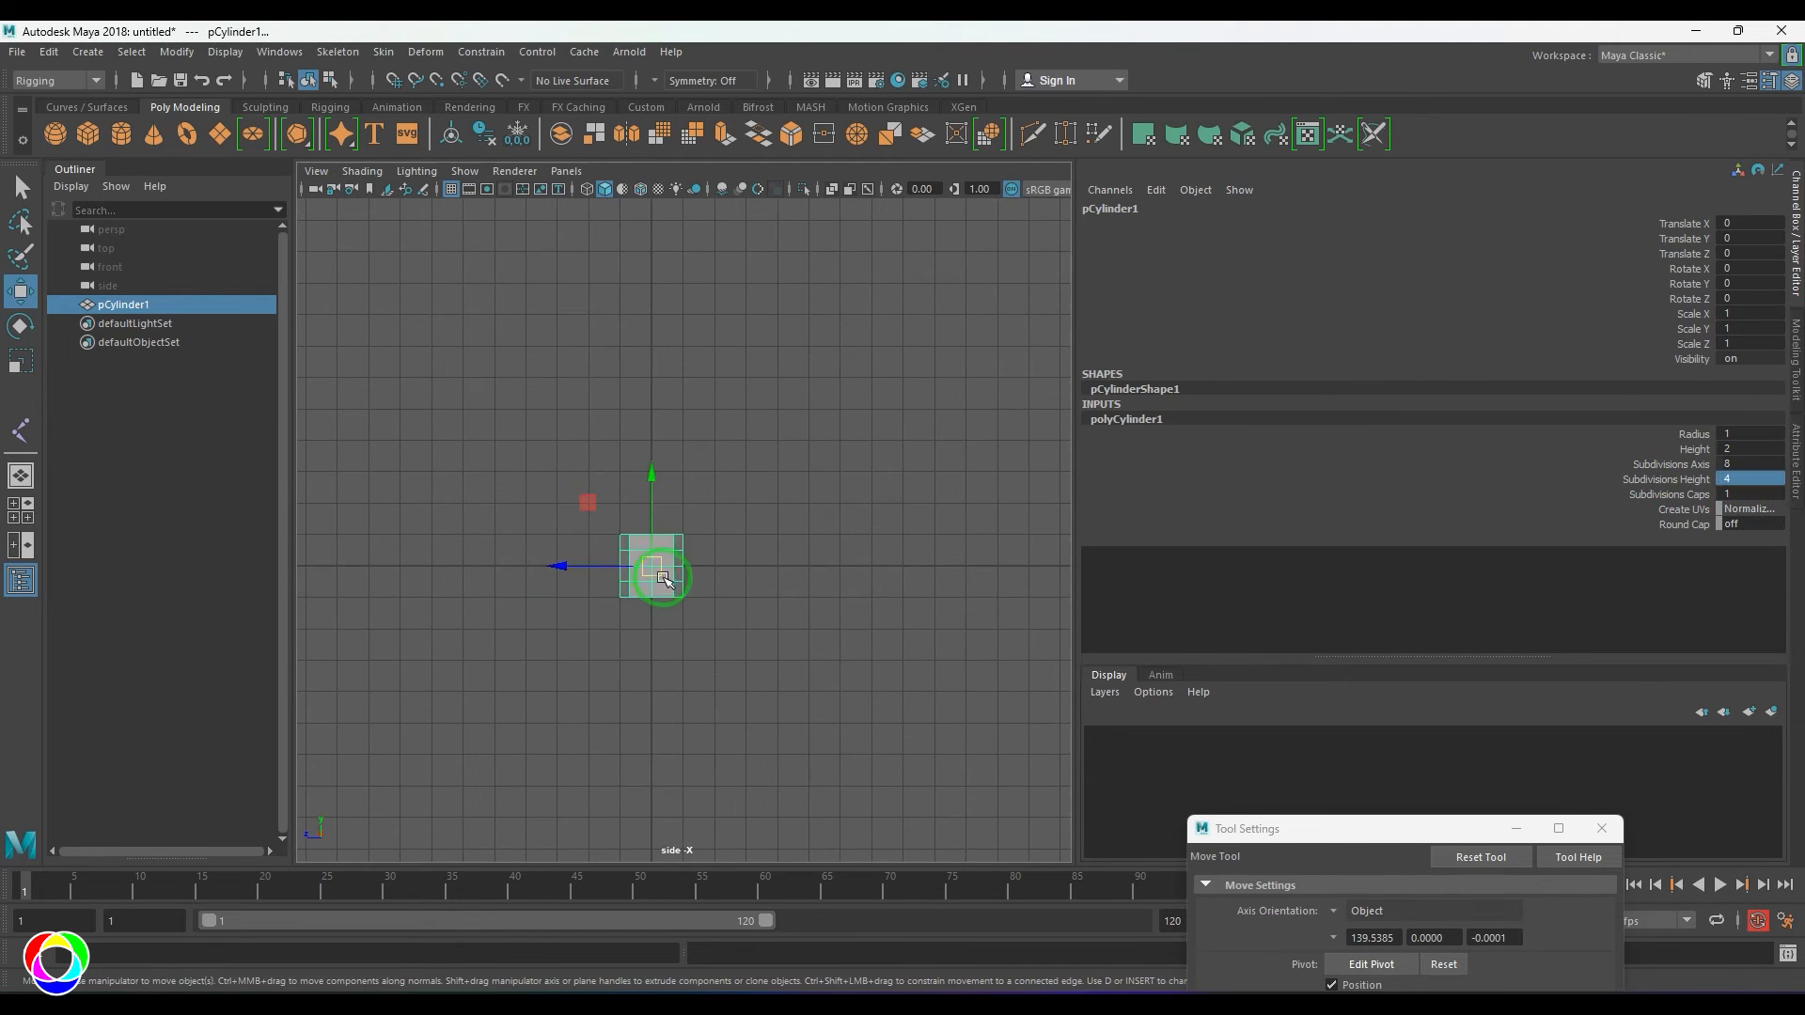
{"action": "key", "text": "r"}
{"action": "left_click_drag", "start_coordinate": [656, 484], "coordinate": [684, 413]}
{"action": "left_click_drag", "start_coordinate": [648, 485], "coordinate": [666, 416]}
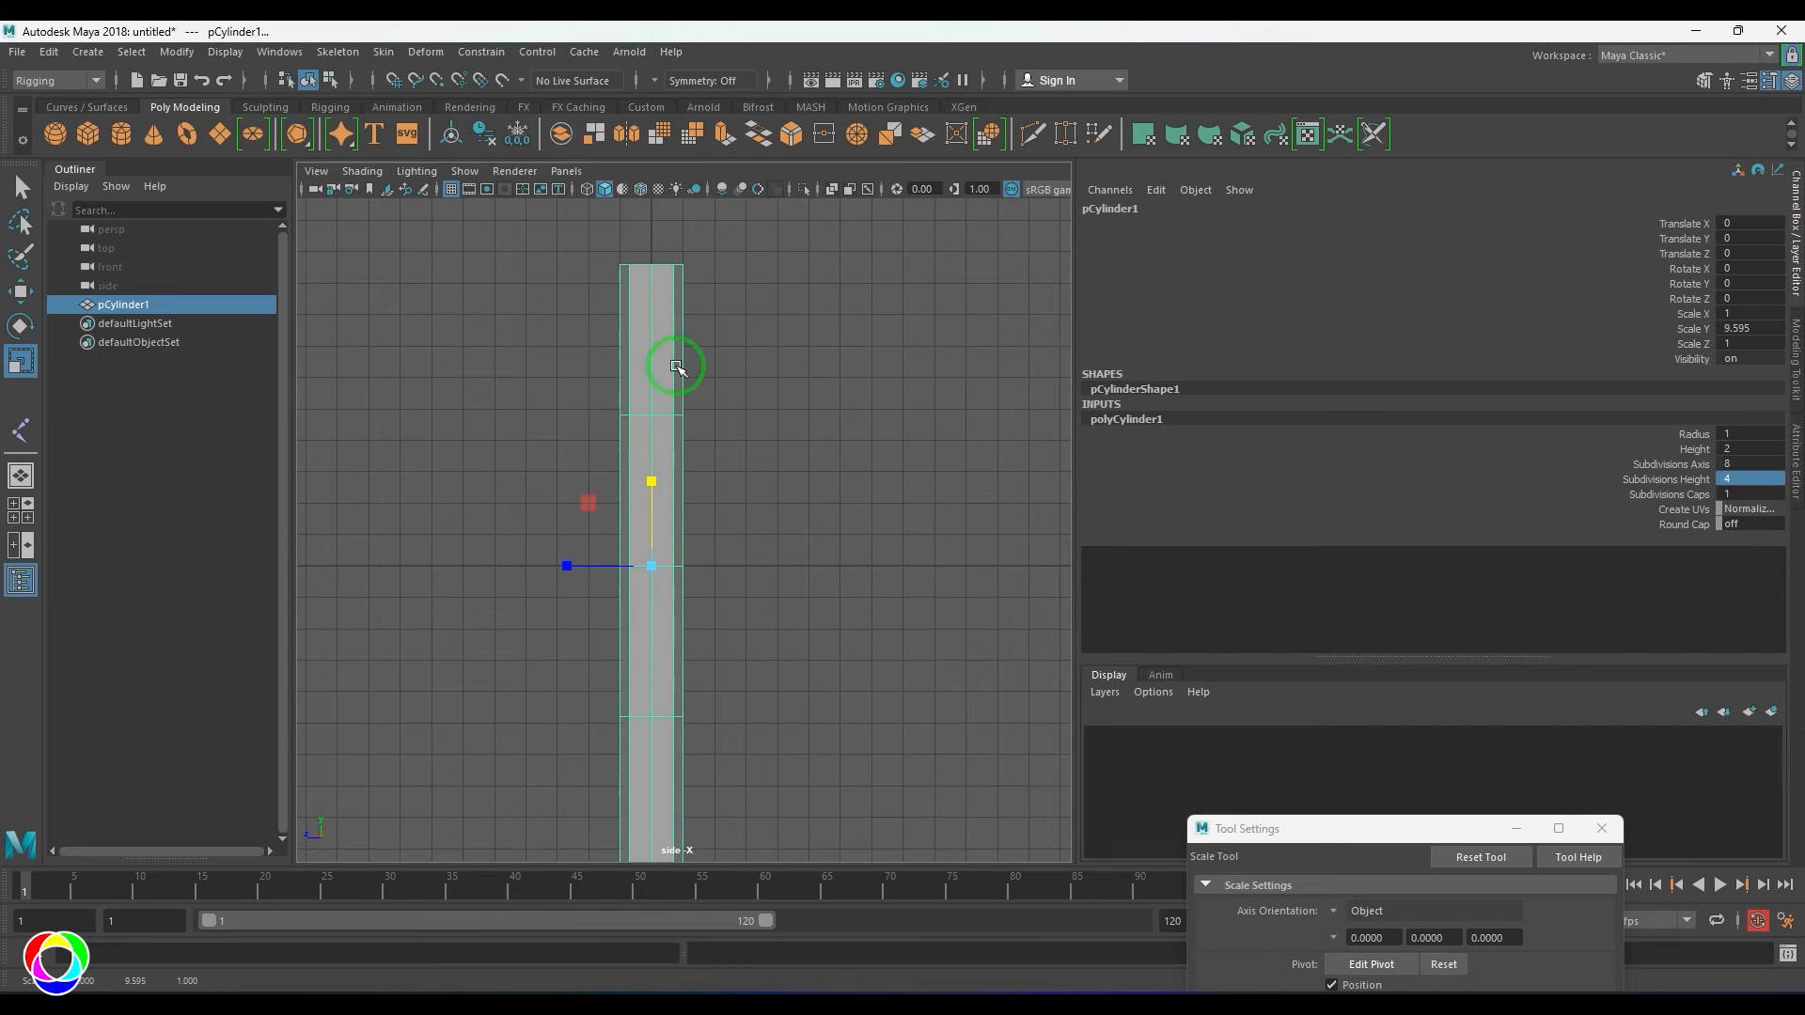
- Bend the cylinder into a zigzag by shifting its top, middle and bottom vertex rows sideways and tilting the top row
{"action": "right_click_drag", "start_coordinate": [677, 367], "coordinate": [594, 358]}
{"action": "left_click_drag", "start_coordinate": [545, 254], "coordinate": [557, 294]}
{"action": "key", "text": "e"}
{"action": "key", "text": "w"}
{"action": "left_click_drag", "start_coordinate": [699, 625], "coordinate": [536, 557]}
{"action": "middle_click_drag", "start_coordinate": [684, 690], "coordinate": [638, 474], "text": "alt"}
{"action": "left_click_drag", "start_coordinate": [514, 602], "coordinate": [697, 712]}
{"action": "left_click_drag", "start_coordinate": [603, 651], "coordinate": [462, 660]}
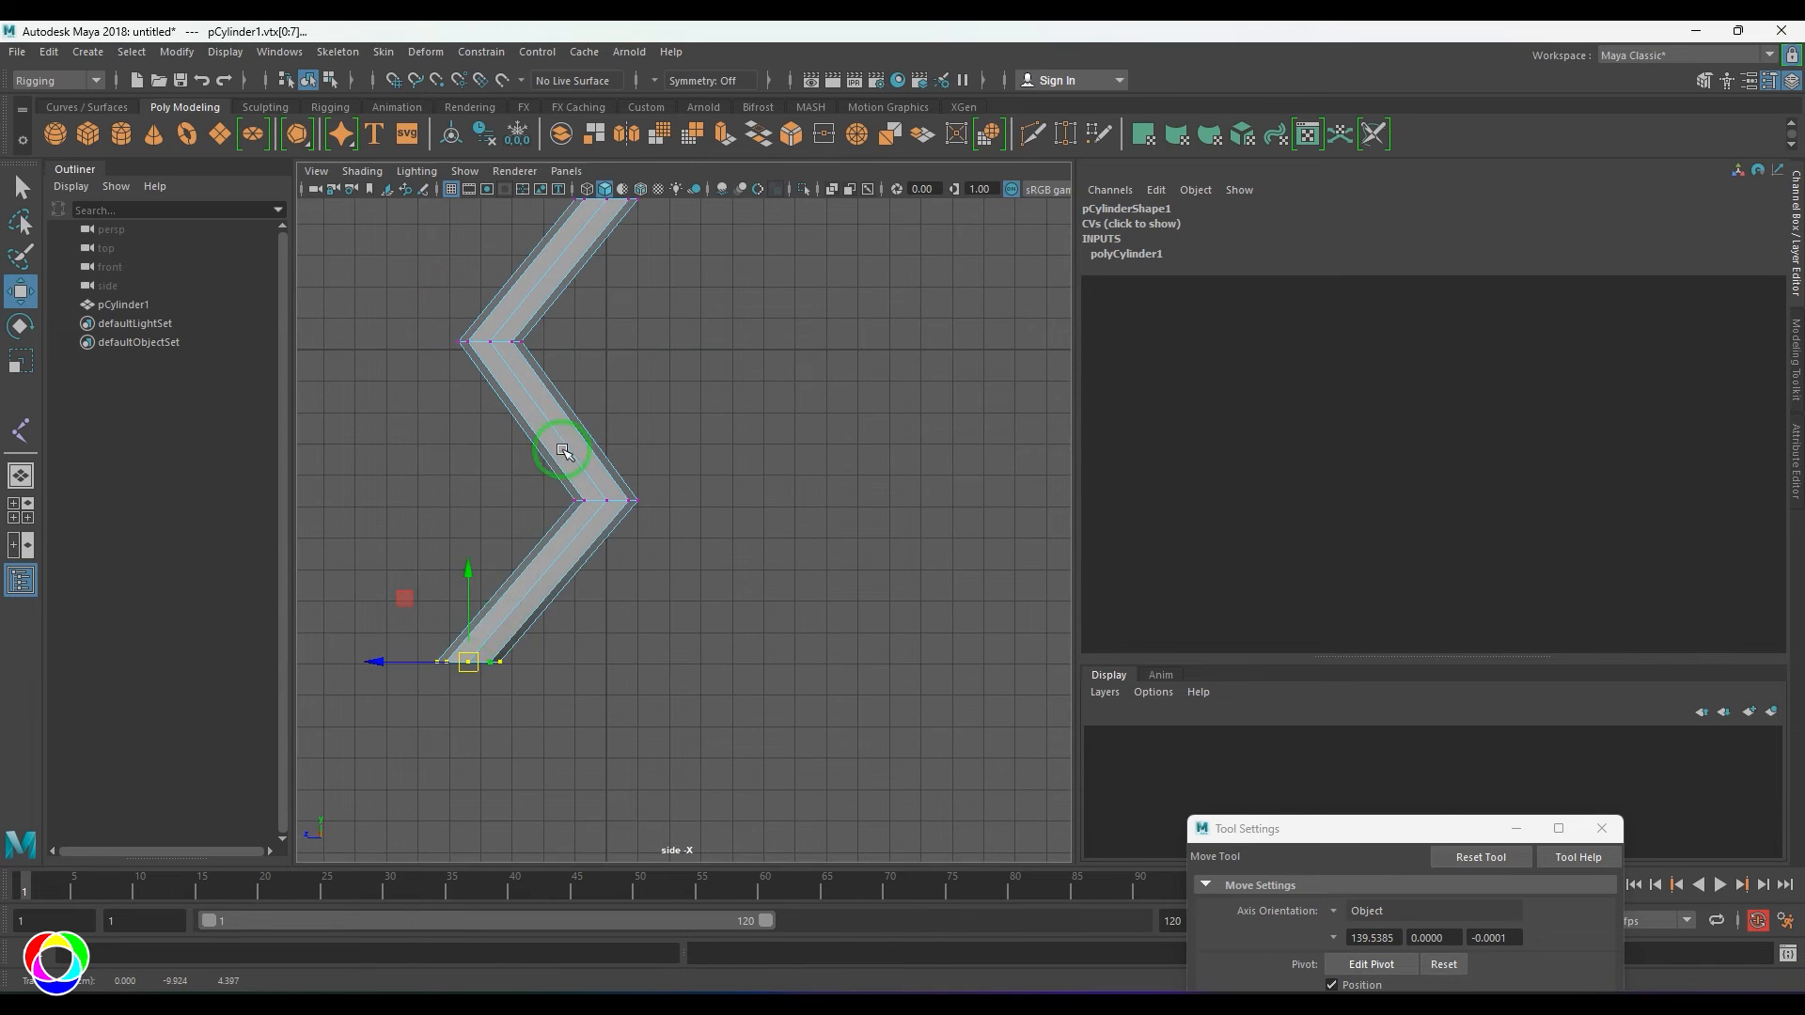
{"action": "middle_click_drag", "start_coordinate": [564, 451], "coordinate": [644, 627], "text": "alt"}
{"action": "right_click_drag", "start_coordinate": [644, 624], "coordinate": [734, 540]}
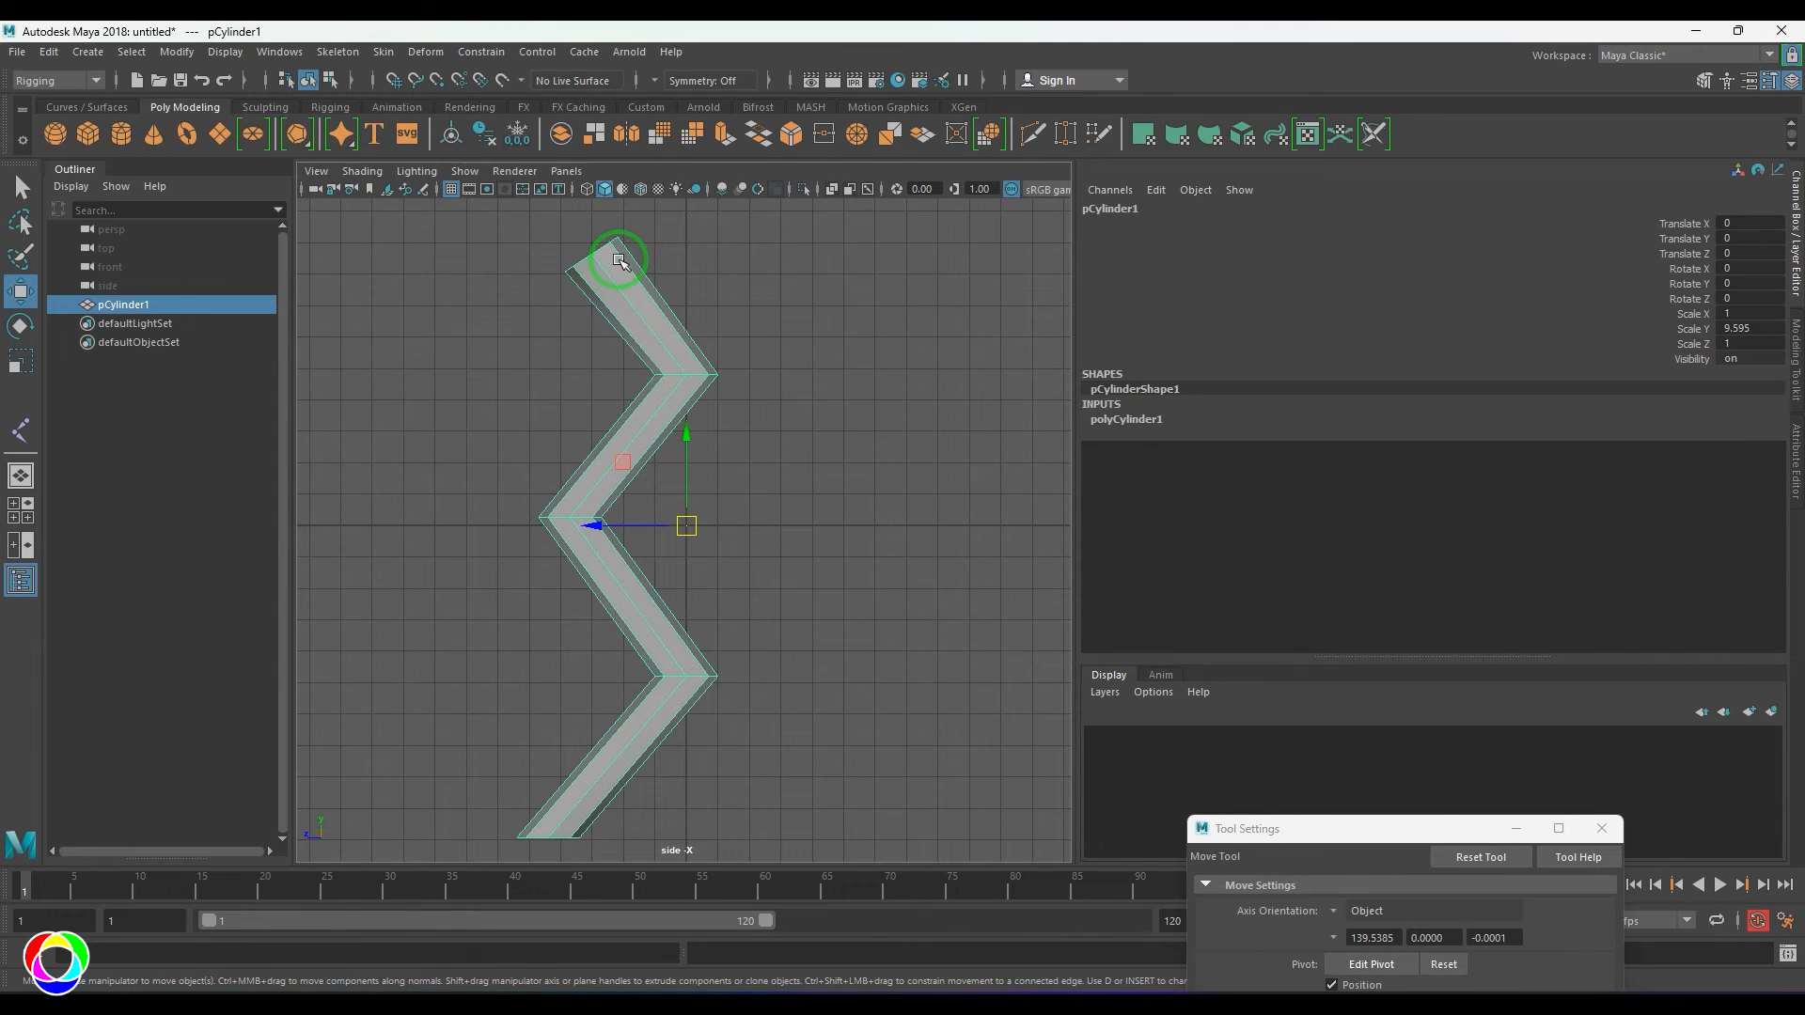
- Insert one edge loop close to the zigzag cylinder's upper end and another close to its lower end, using default tool settings
{"action": "right_click_drag", "start_coordinate": [620, 261], "coordinate": [605, 302], "text": "shift"}
{"action": "left_click_drag", "start_coordinate": [1435, 823], "coordinate": [1484, 513]}
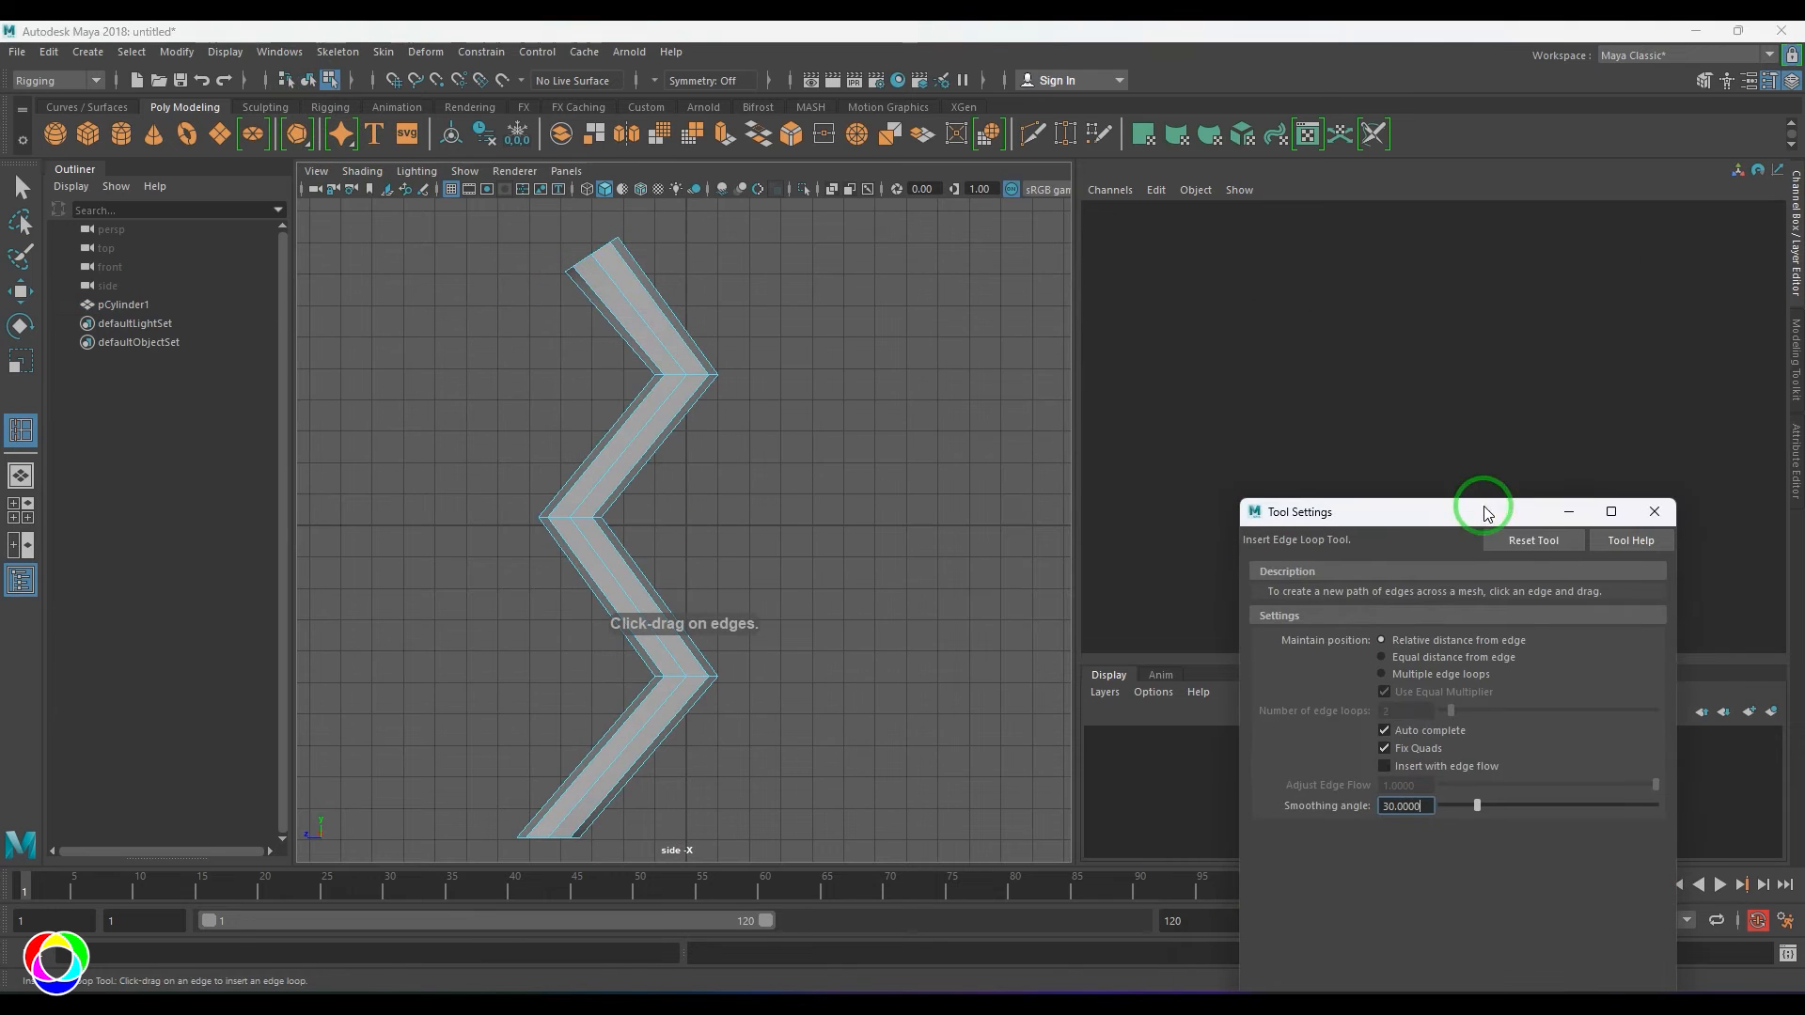
{"action": "left_click", "coordinate": [1540, 538]}
{"action": "left_click", "coordinate": [1654, 512]}
{"action": "left_click", "coordinate": [597, 270]}
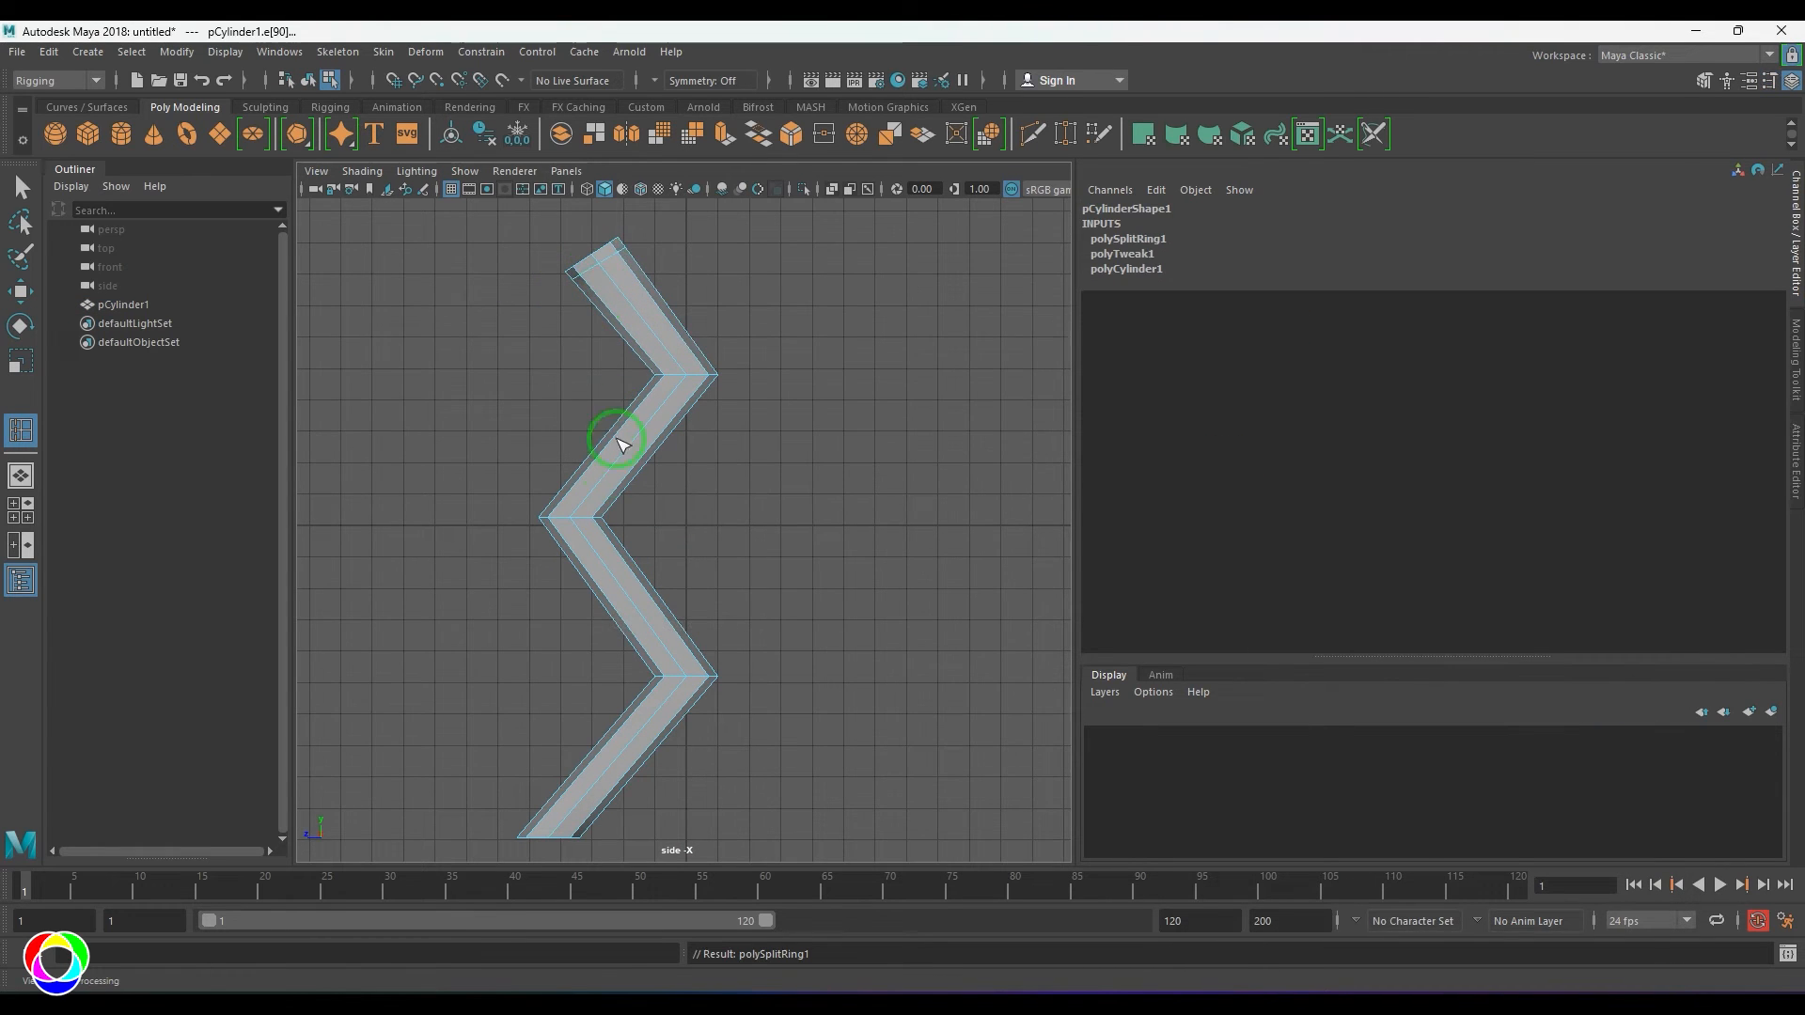
{"action": "middle_click_drag", "start_coordinate": [641, 628], "coordinate": [682, 455], "text": "alt"}
{"action": "left_click", "coordinate": [602, 640]}
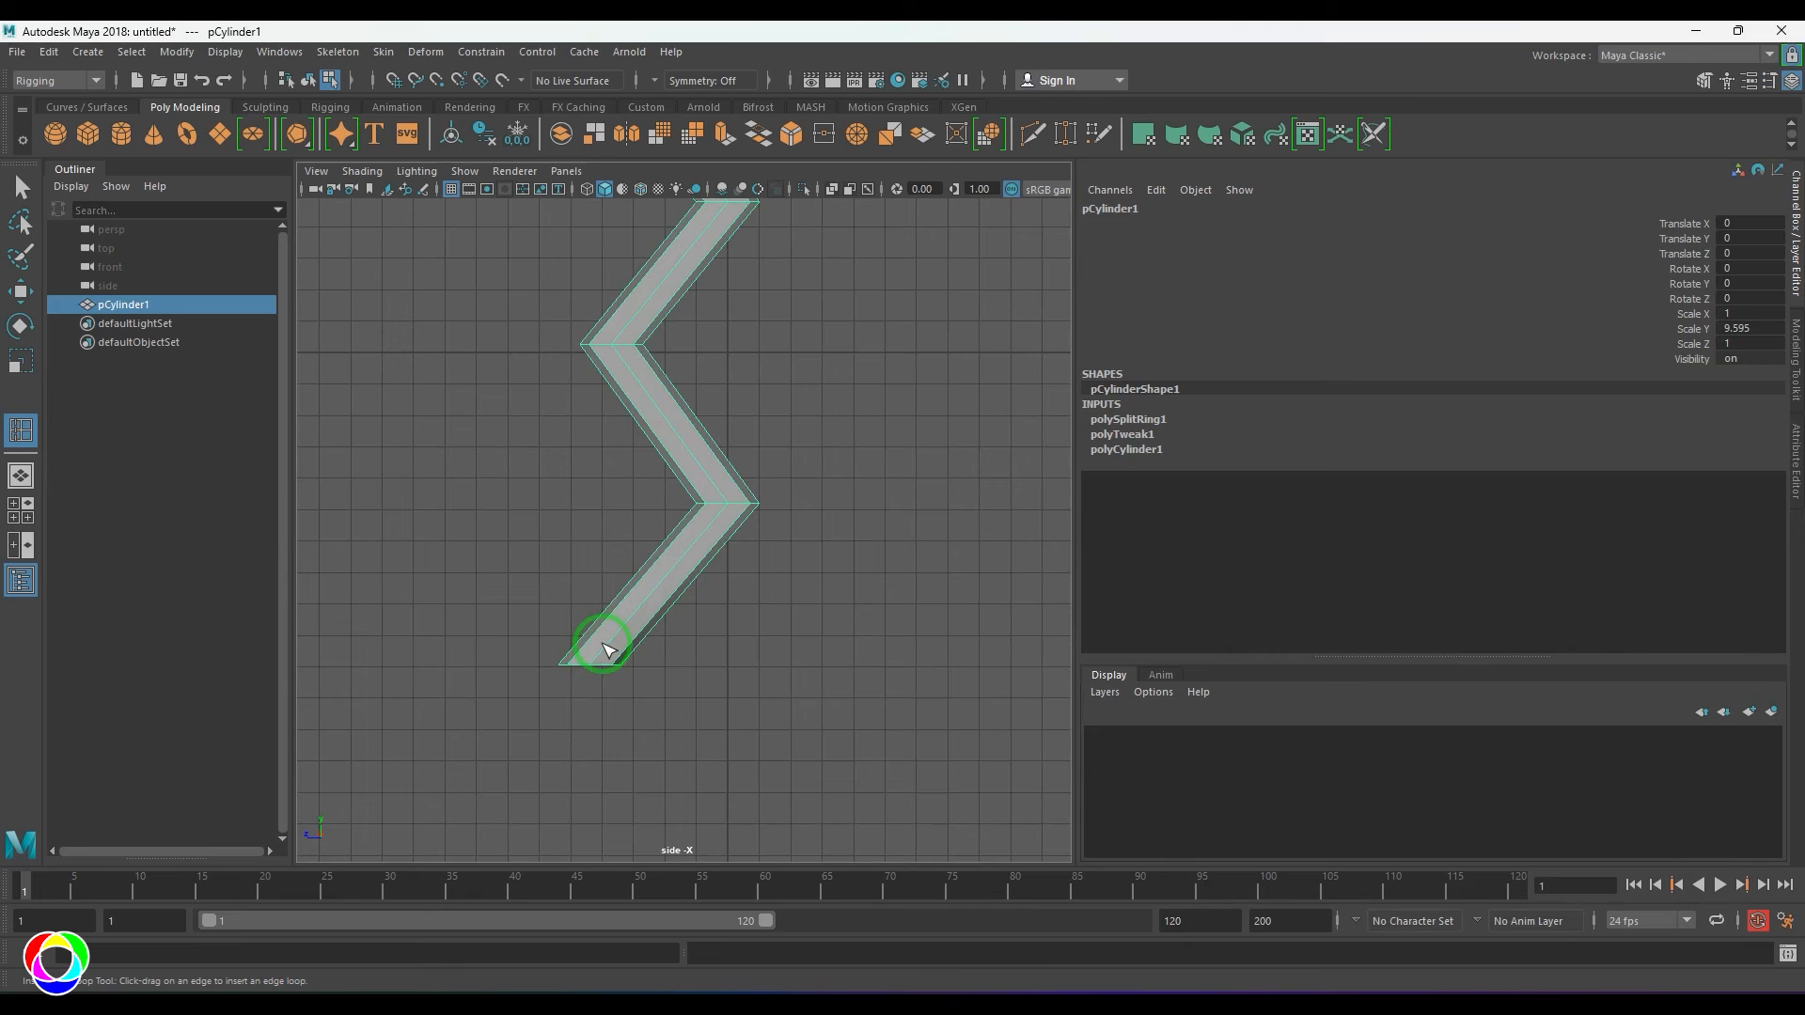
{"action": "left_click", "coordinate": [602, 658]}
{"action": "key", "text": "w"}
{"action": "right_click_drag", "start_coordinate": [650, 568], "coordinate": [734, 509]}
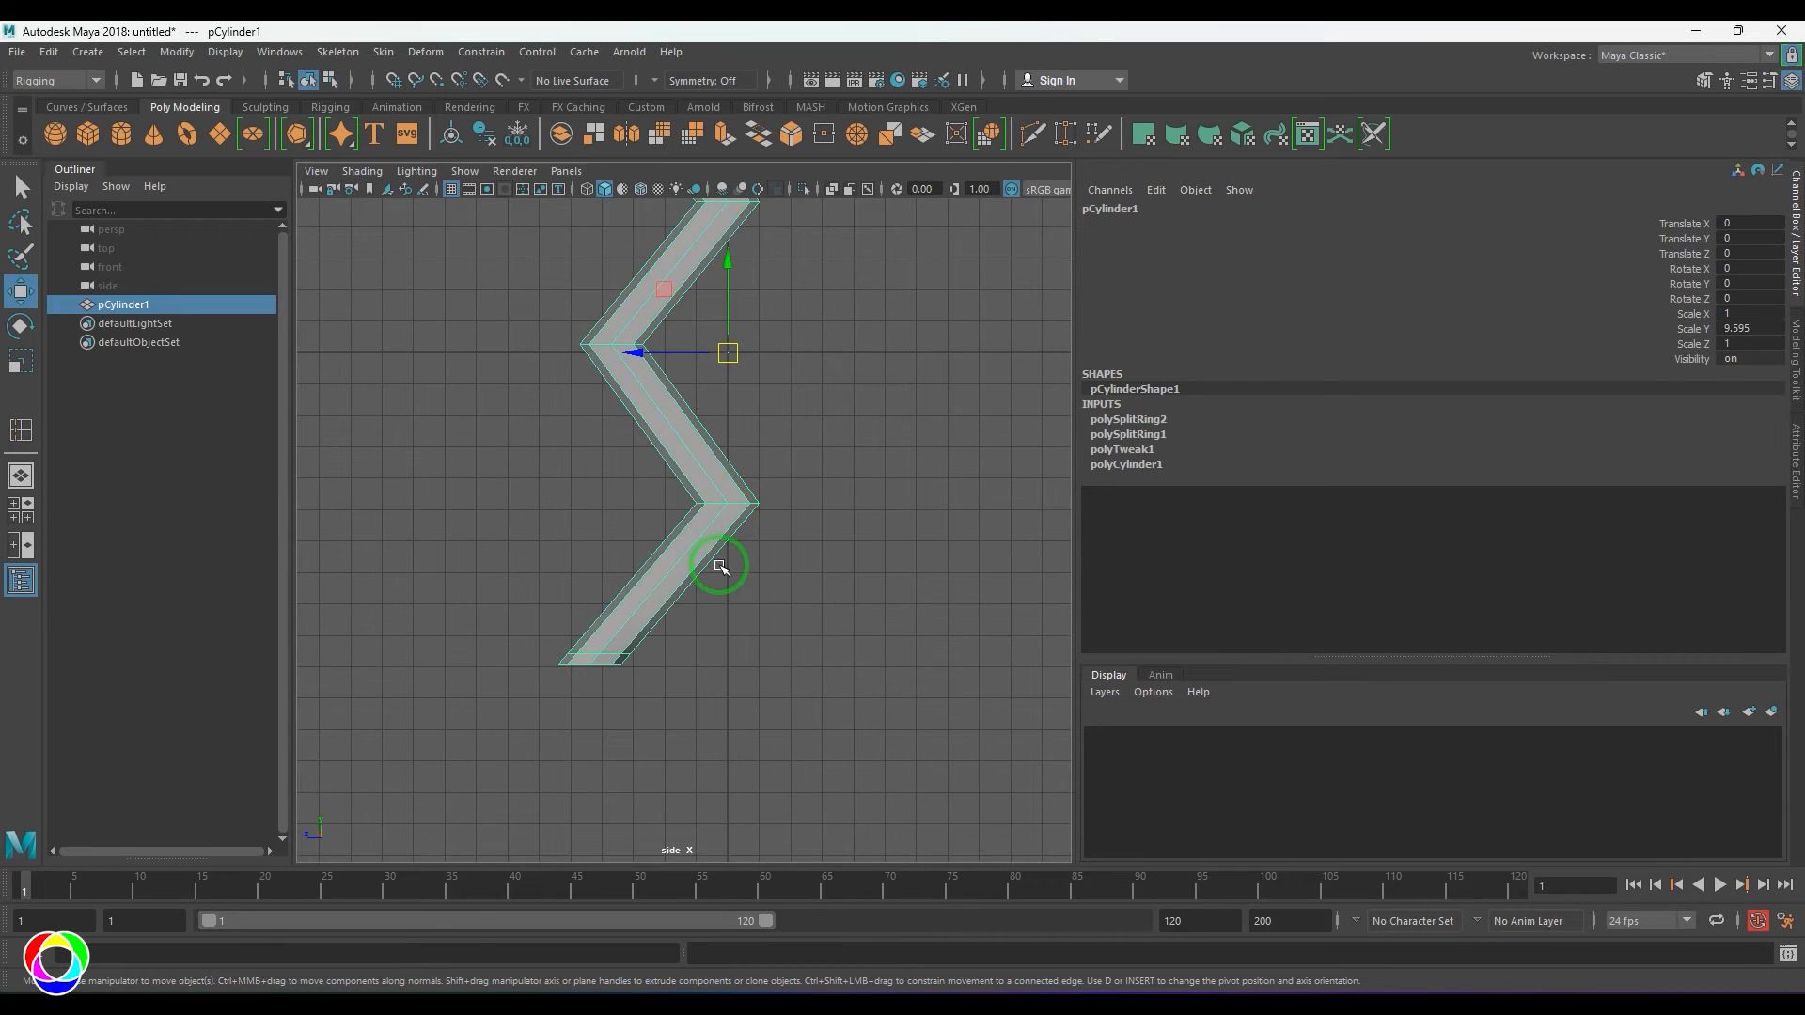
- Delete the cylinder's construction history and show the model in the perspective view
{"action": "key", "text": "alt+shift+d"}
{"action": "key", "text": "space"}
{"action": "left_click_drag", "start_coordinate": [722, 600], "coordinate": [718, 560]}
{"action": "right_click_drag", "start_coordinate": [719, 560], "coordinate": [748, 572], "text": "alt"}
{"action": "left_click_drag", "start_coordinate": [747, 571], "coordinate": [762, 605], "text": "alt"}
{"action": "middle_click_drag", "start_coordinate": [761, 605], "coordinate": [879, 556], "text": "alt"}
{"action": "right_click_drag", "start_coordinate": [879, 556], "coordinate": [907, 564], "text": "alt"}
- Smooth the zigzag cylinder with the Modeling Smooth command, using 2 divisions
{"action": "left_click", "coordinate": [57, 80]}
{"action": "left_click", "coordinate": [43, 62]}
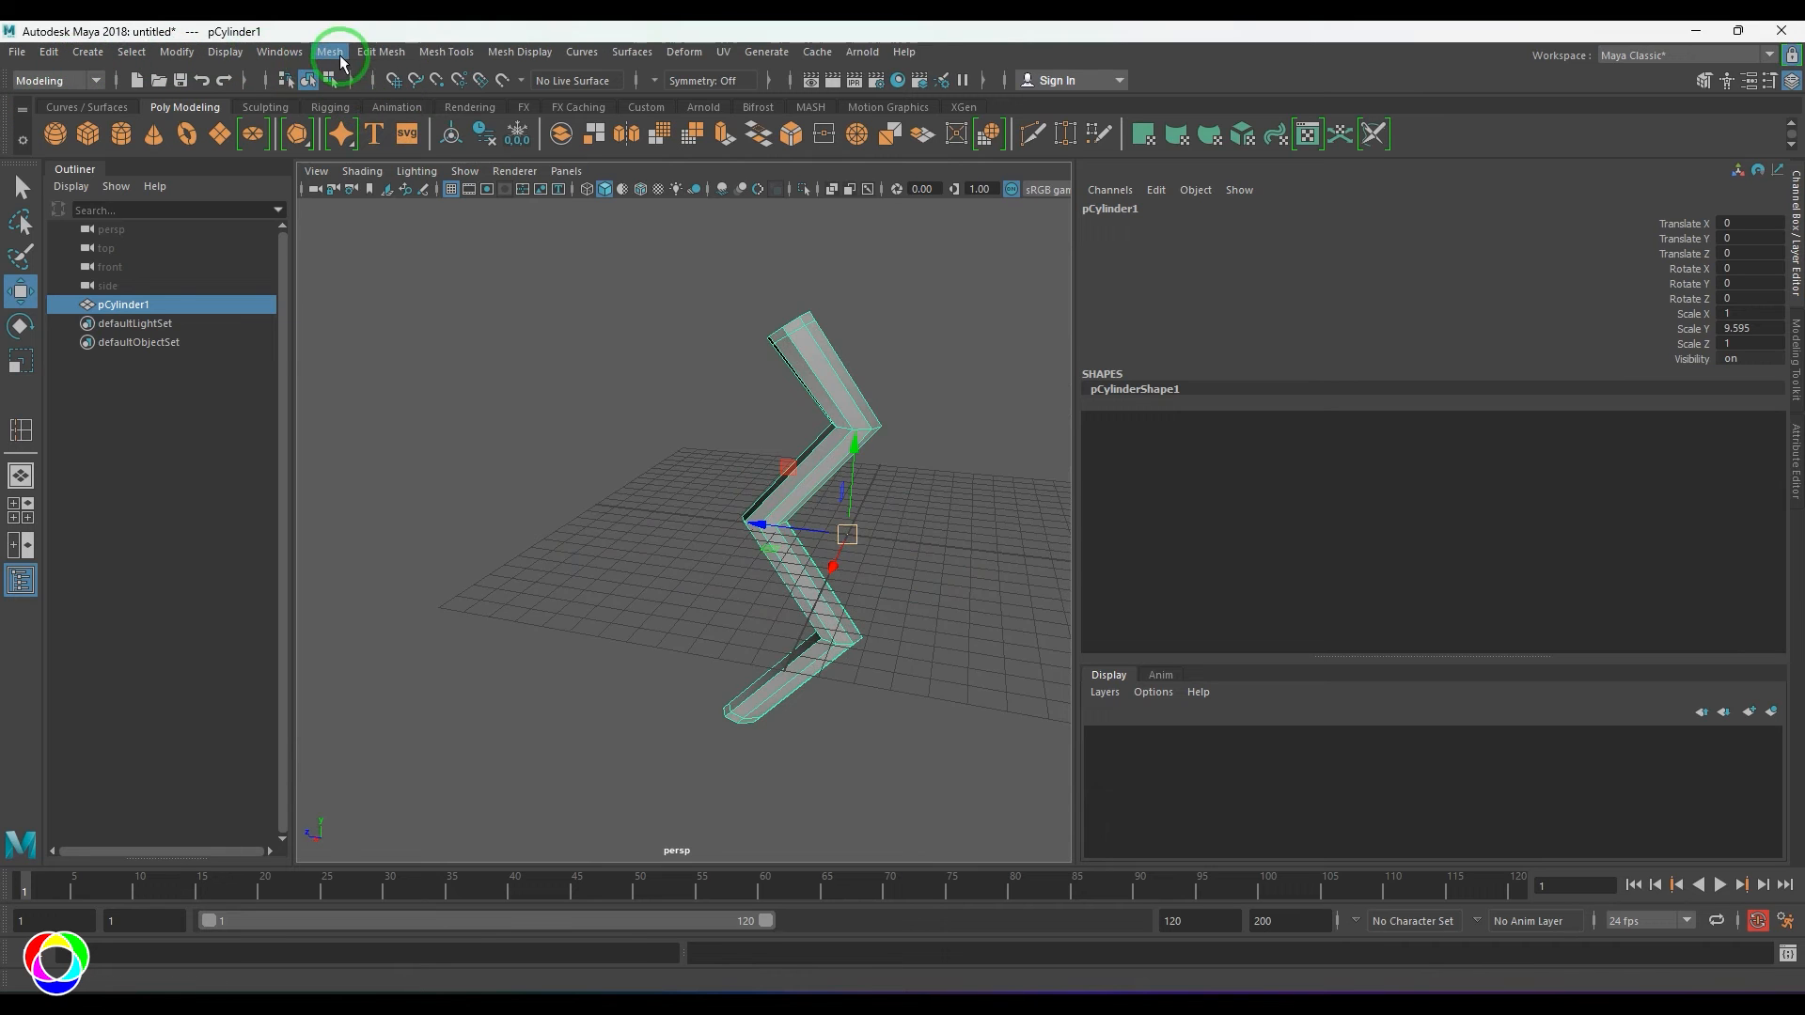
{"action": "left_click", "coordinate": [337, 55]}
{"action": "left_click", "coordinate": [496, 230]}
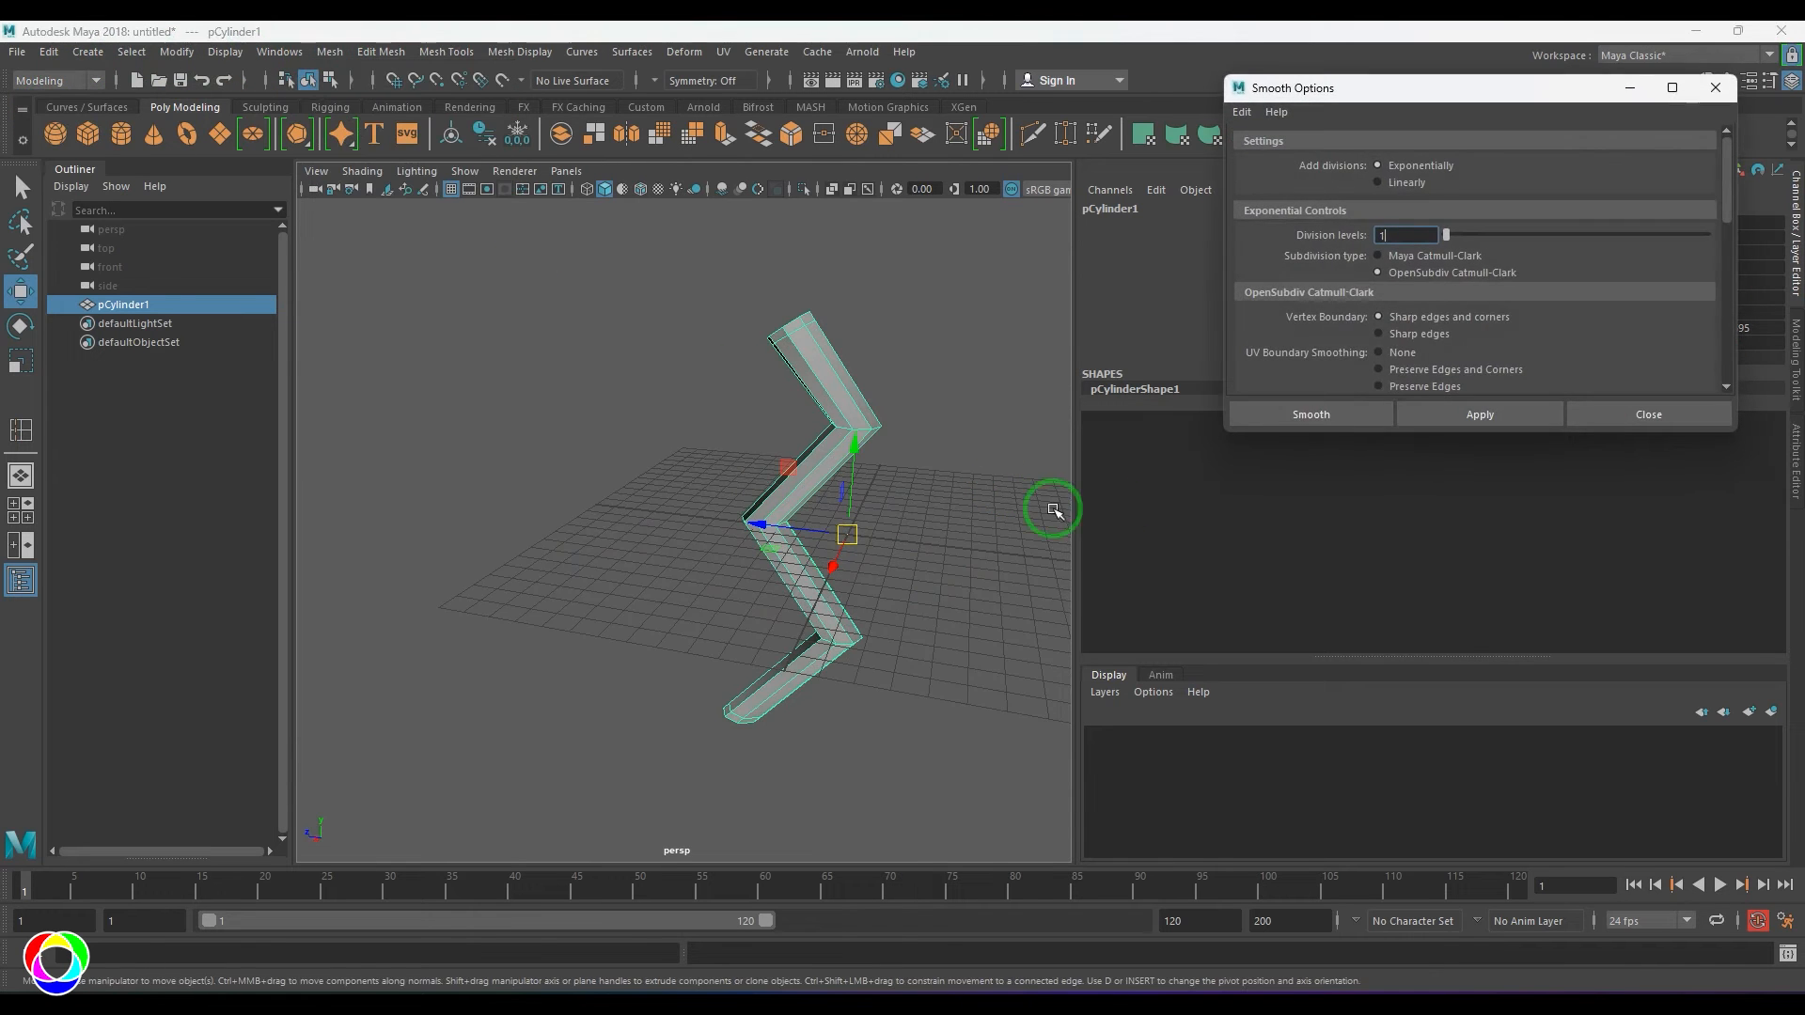
{"action": "left_click", "coordinate": [1351, 423]}
{"action": "left_click", "coordinate": [1015, 507]}
{"action": "left_click_drag", "start_coordinate": [863, 447], "coordinate": [874, 448], "text": "alt"}
{"action": "left_click", "coordinate": [837, 434]}
{"action": "left_click_drag", "start_coordinate": [901, 553], "coordinate": [914, 552]}
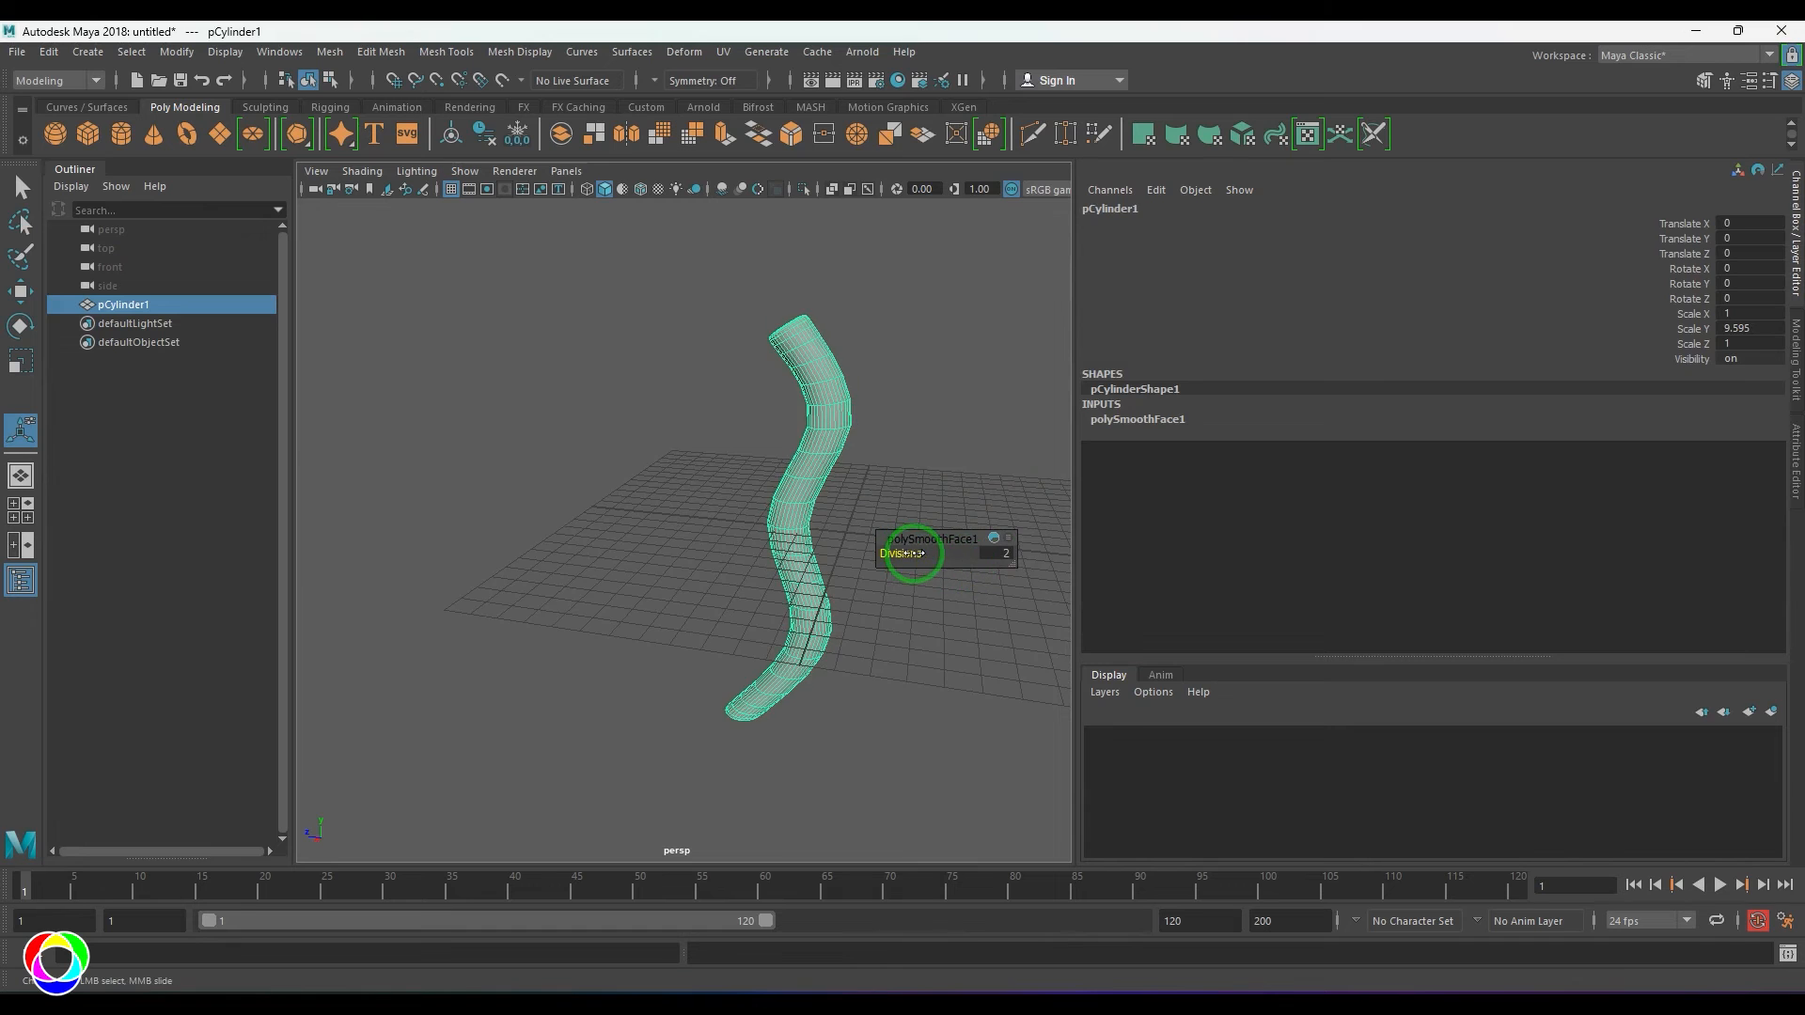
- Examine the smoothed cylinder's curved shape in the perspective and side views
{"action": "left_click", "coordinate": [956, 663]}
{"action": "left_click_drag", "start_coordinate": [686, 572], "coordinate": [1086, 524]}
{"action": "key", "text": "space"}
{"action": "left_click_drag", "start_coordinate": [781, 527], "coordinate": [762, 576]}
{"action": "key", "text": "space"}
{"action": "middle_click_drag", "start_coordinate": [773, 511], "coordinate": [802, 668], "text": "alt"}
{"action": "scroll", "coordinate": [804, 666], "scroll_direction": "down", "scroll_amount": 2}
{"action": "left_click", "coordinate": [828, 651]}
{"action": "left_click_drag", "start_coordinate": [555, 362], "coordinate": [718, 426]}
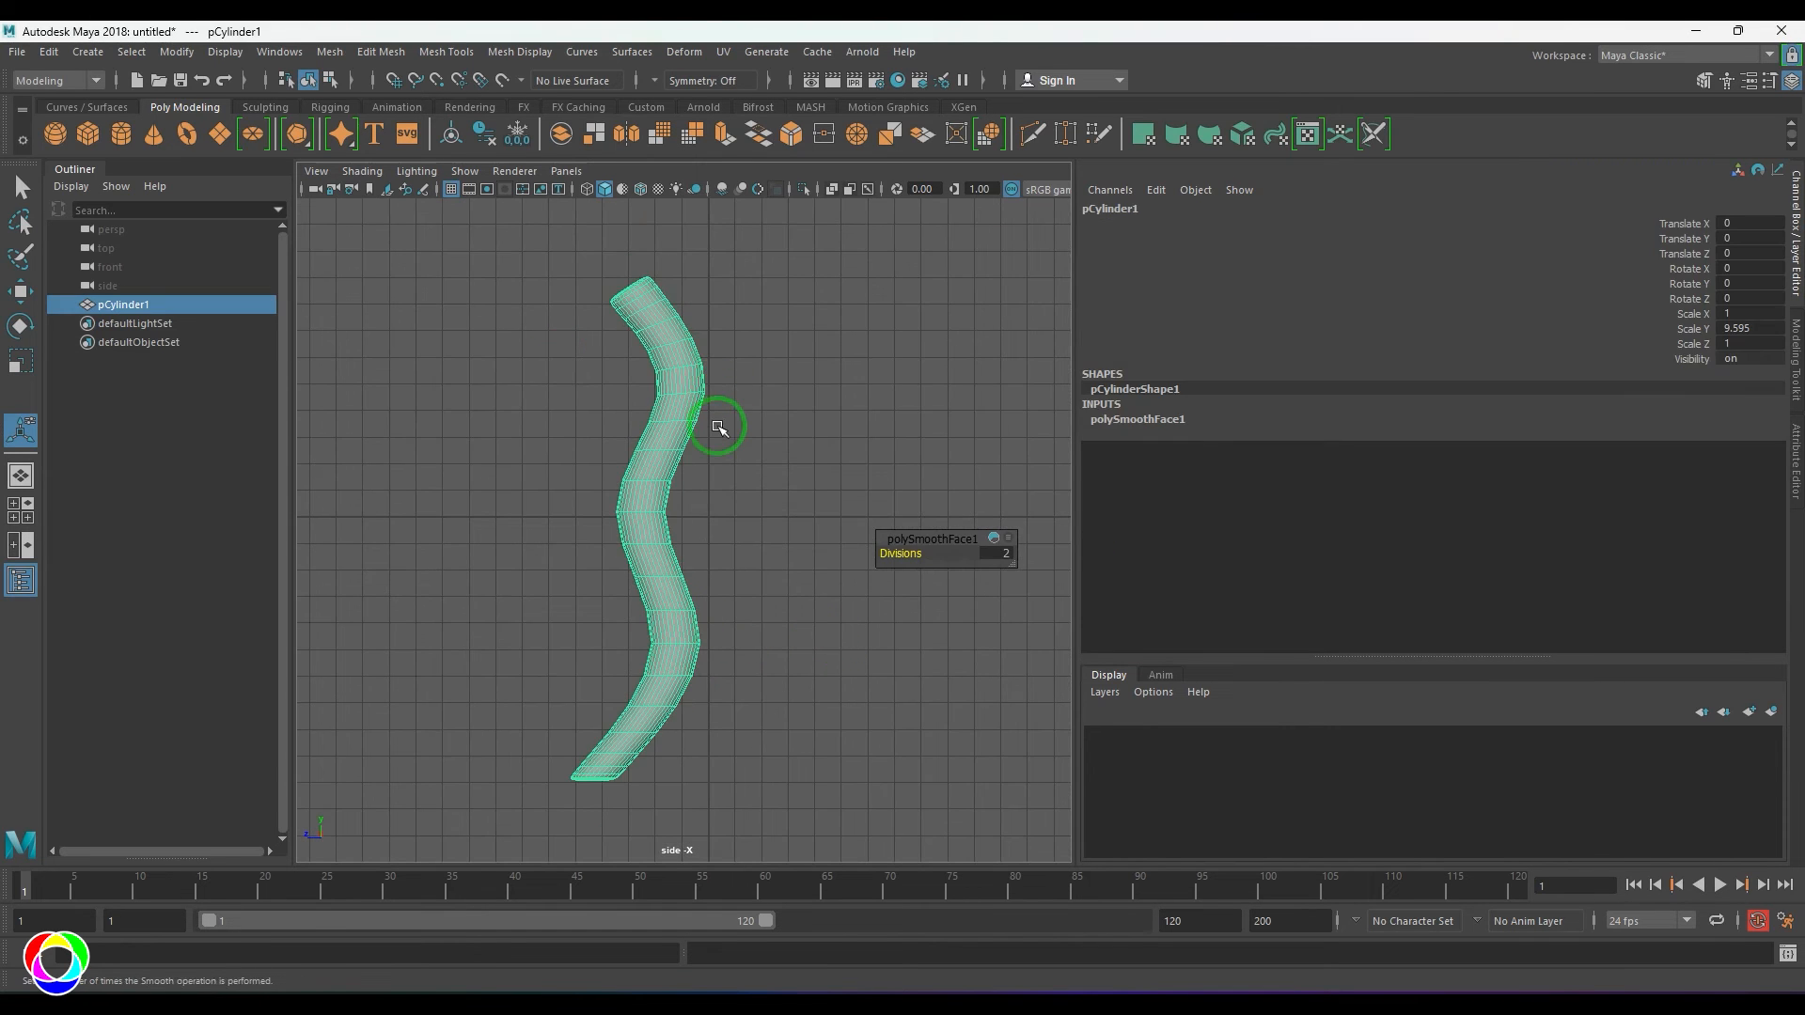
{"action": "left_click", "coordinate": [722, 423]}
{"action": "left_click", "coordinate": [681, 489]}
- Rotate the cylinder in the perspective view to about -5° in X, -1.6° in Y and -15.3° in Z
{"action": "key", "text": "space"}
{"action": "left_click_drag", "start_coordinate": [696, 494], "coordinate": [450, 492]}
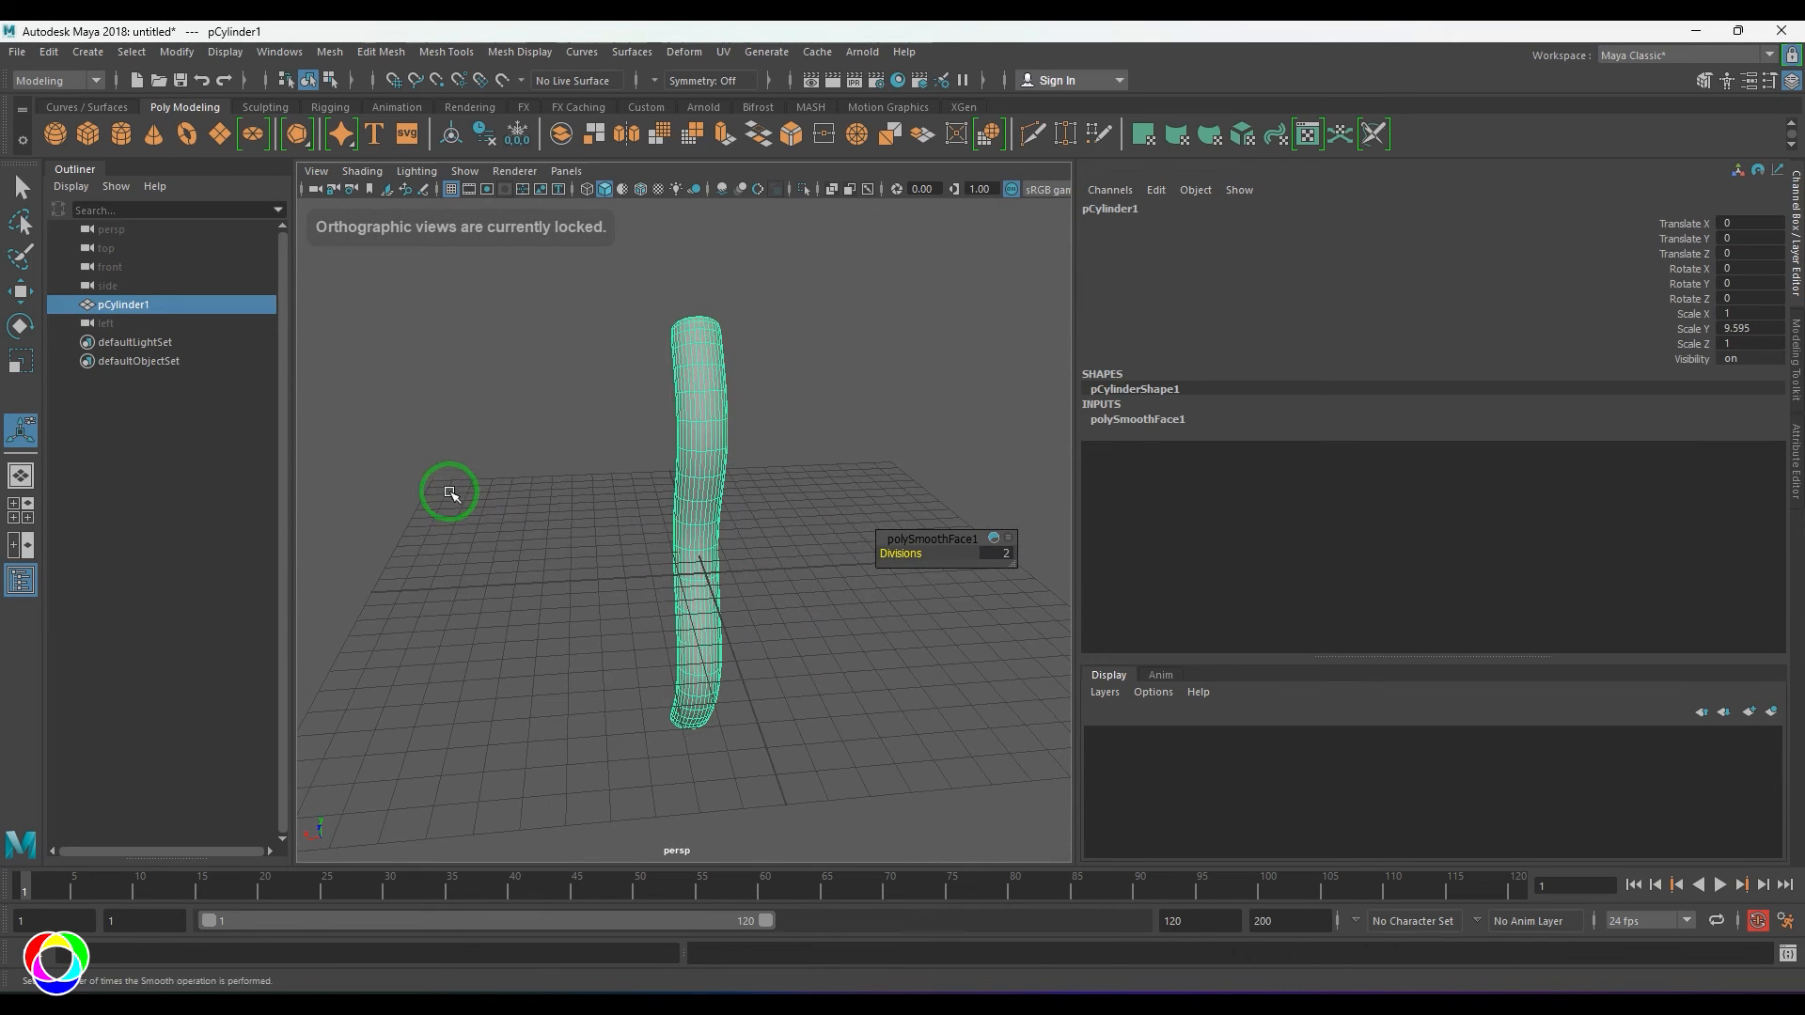
{"action": "key", "text": "e"}
{"action": "left_click_drag", "start_coordinate": [596, 475], "coordinate": [743, 508]}
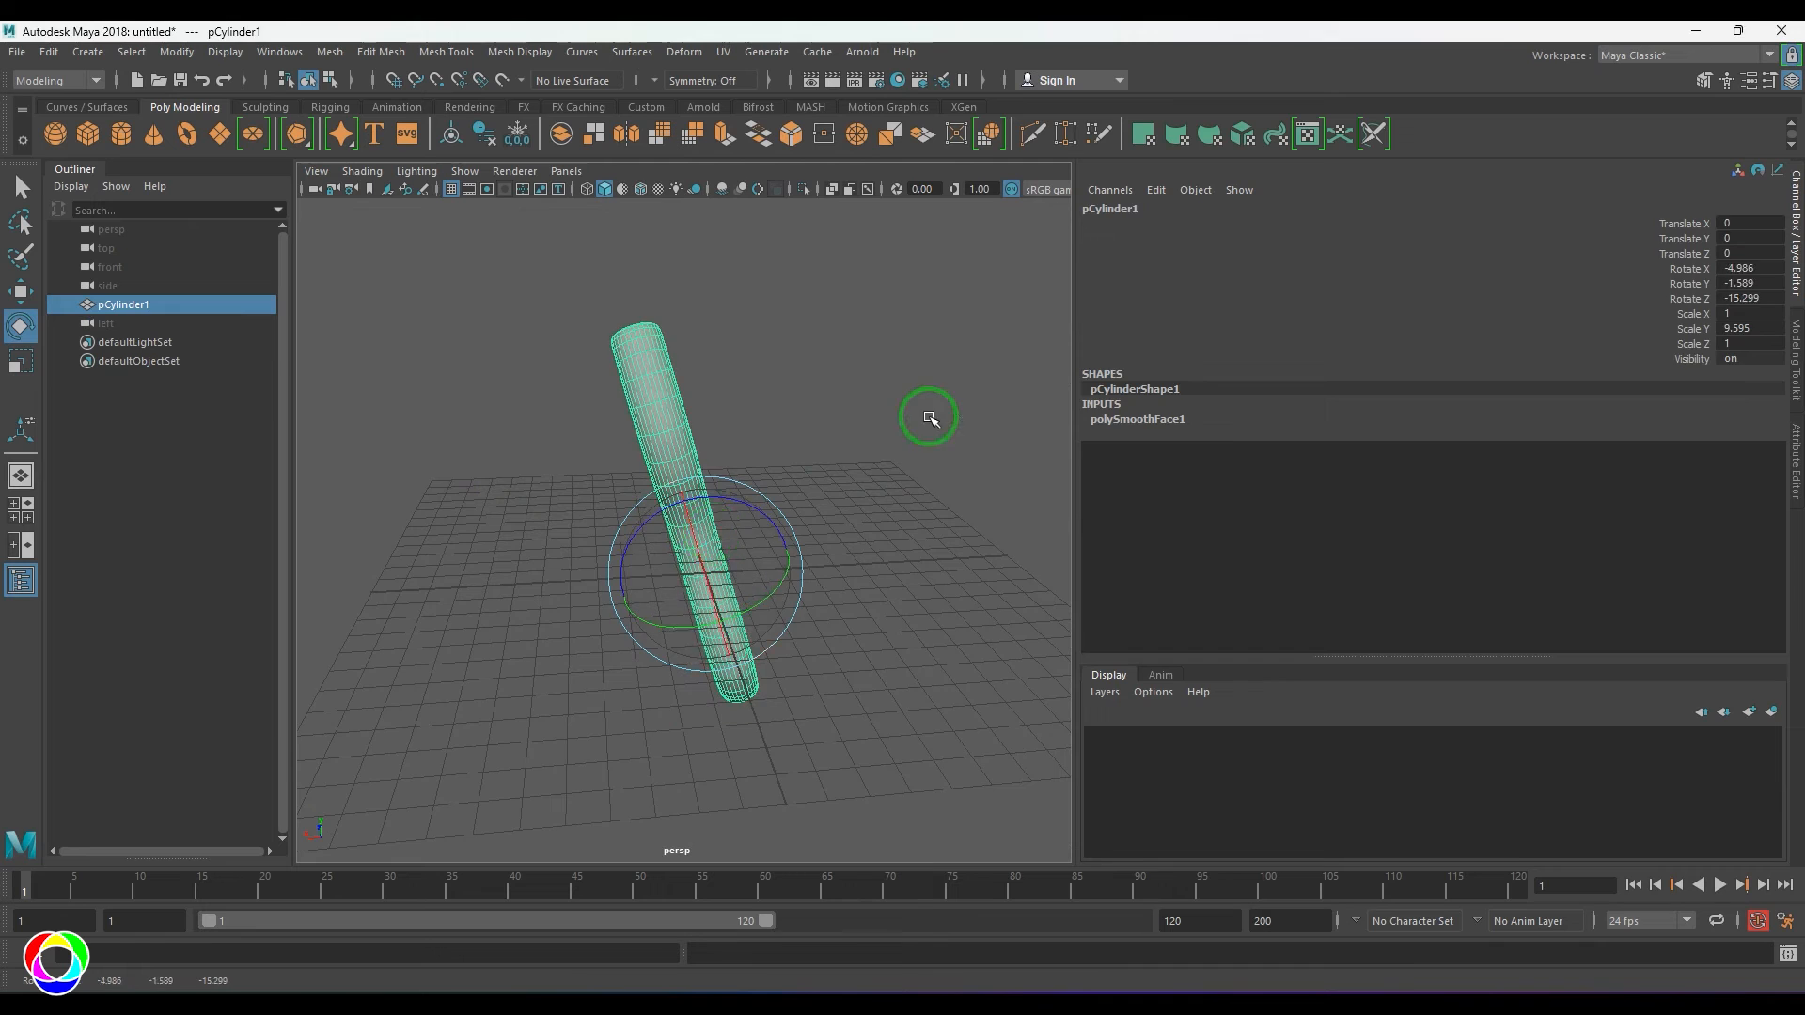
{"action": "left_click", "coordinate": [930, 418]}
- Show the curved cylinder in the side view, switch to the Rigging menu set and open the Create Joints options
{"action": "key", "text": "space"}
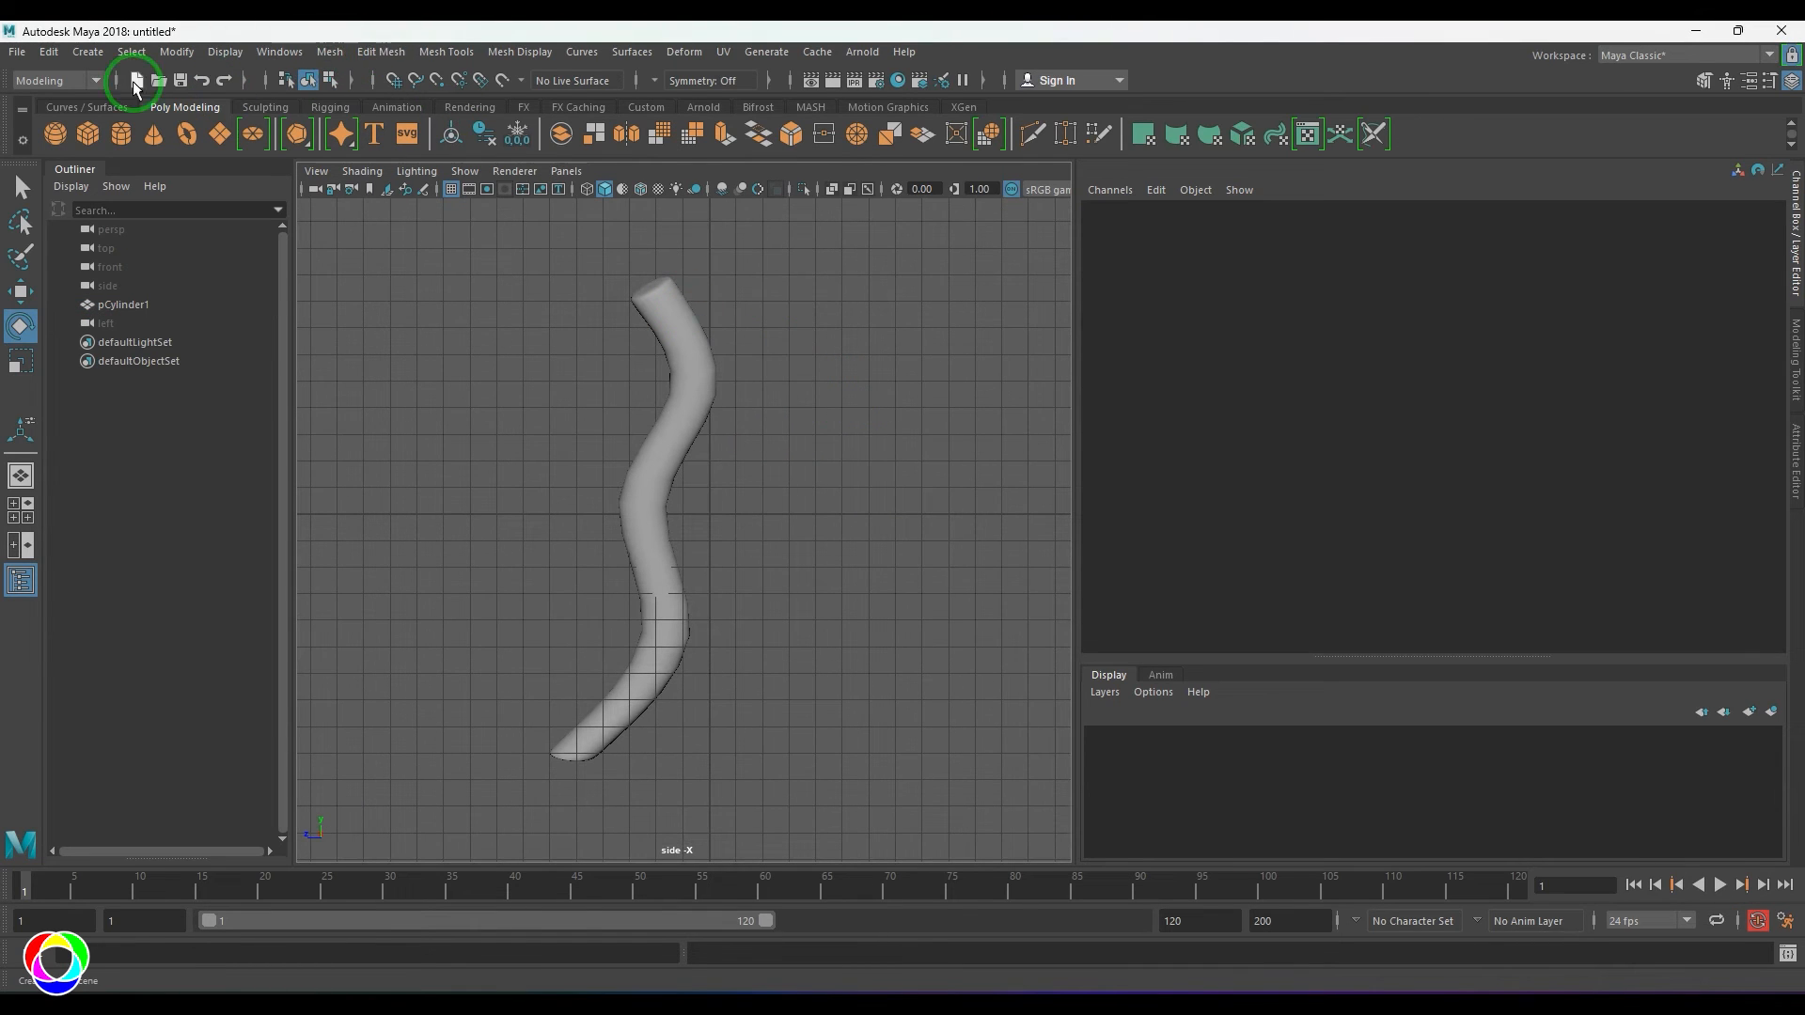
{"action": "left_click", "coordinate": [56, 80]}
{"action": "left_click", "coordinate": [47, 99]}
{"action": "left_click", "coordinate": [338, 51]}
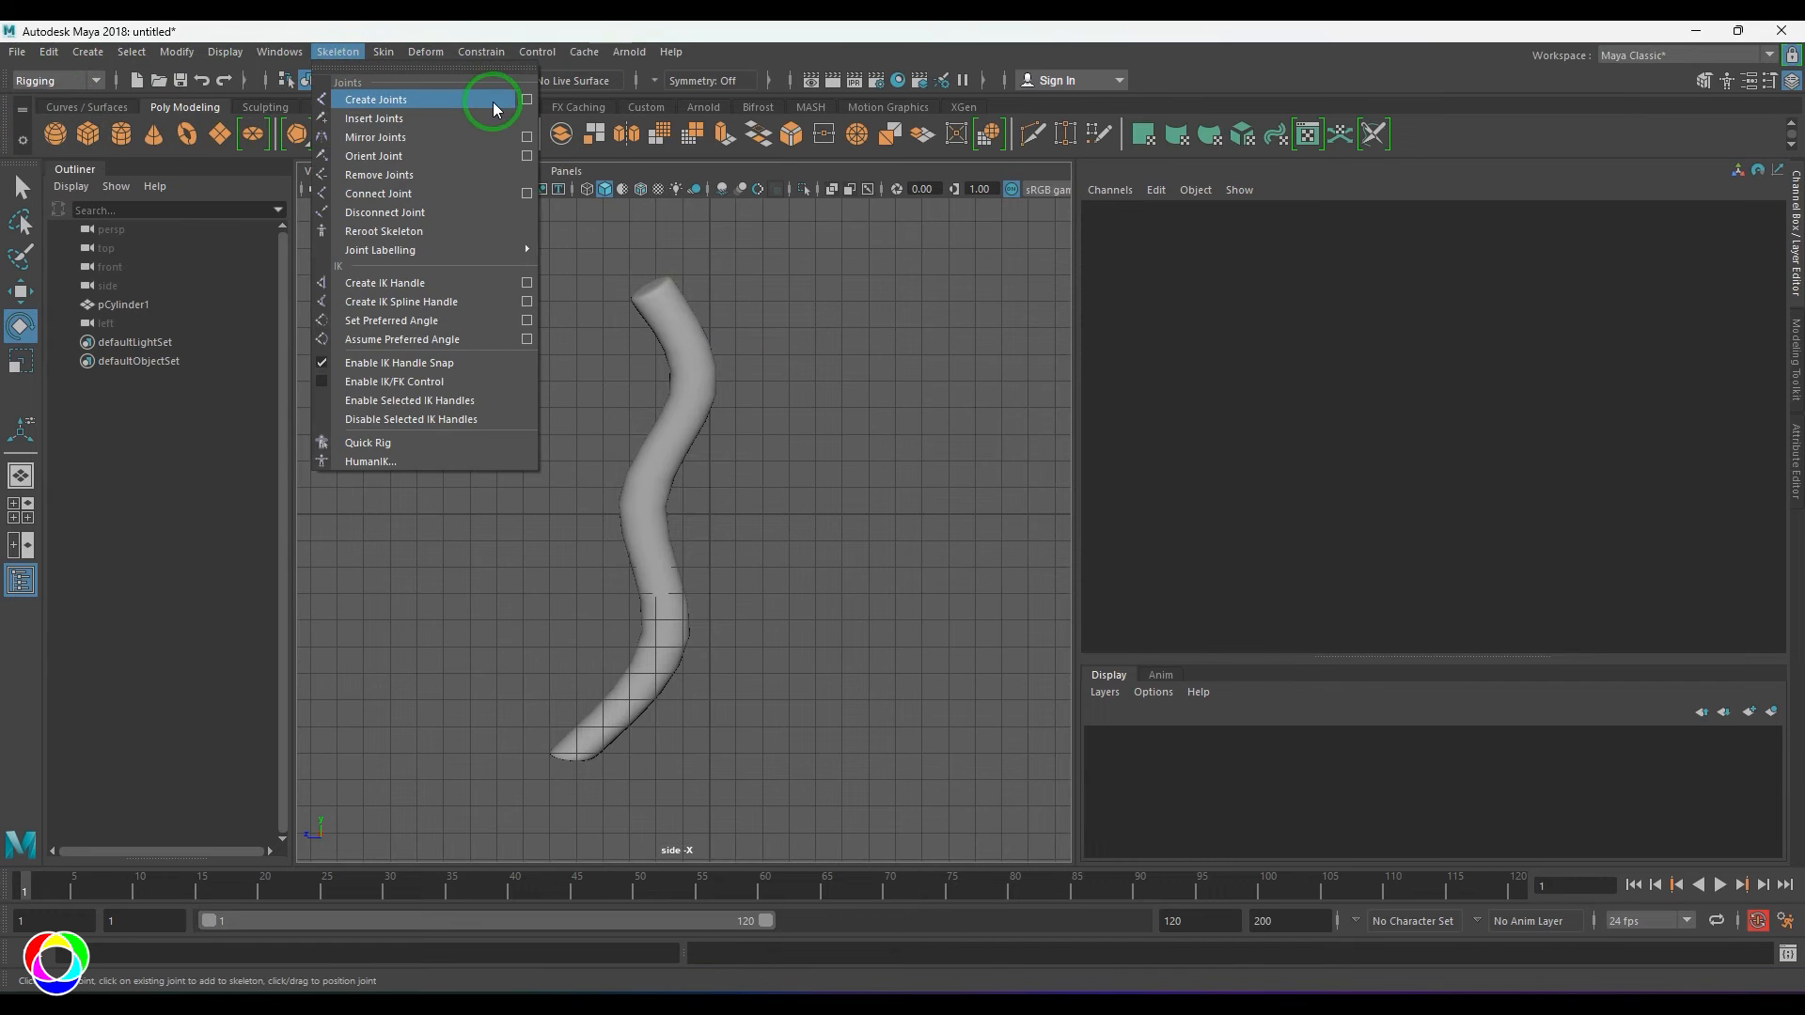
{"action": "left_click", "coordinate": [527, 99]}
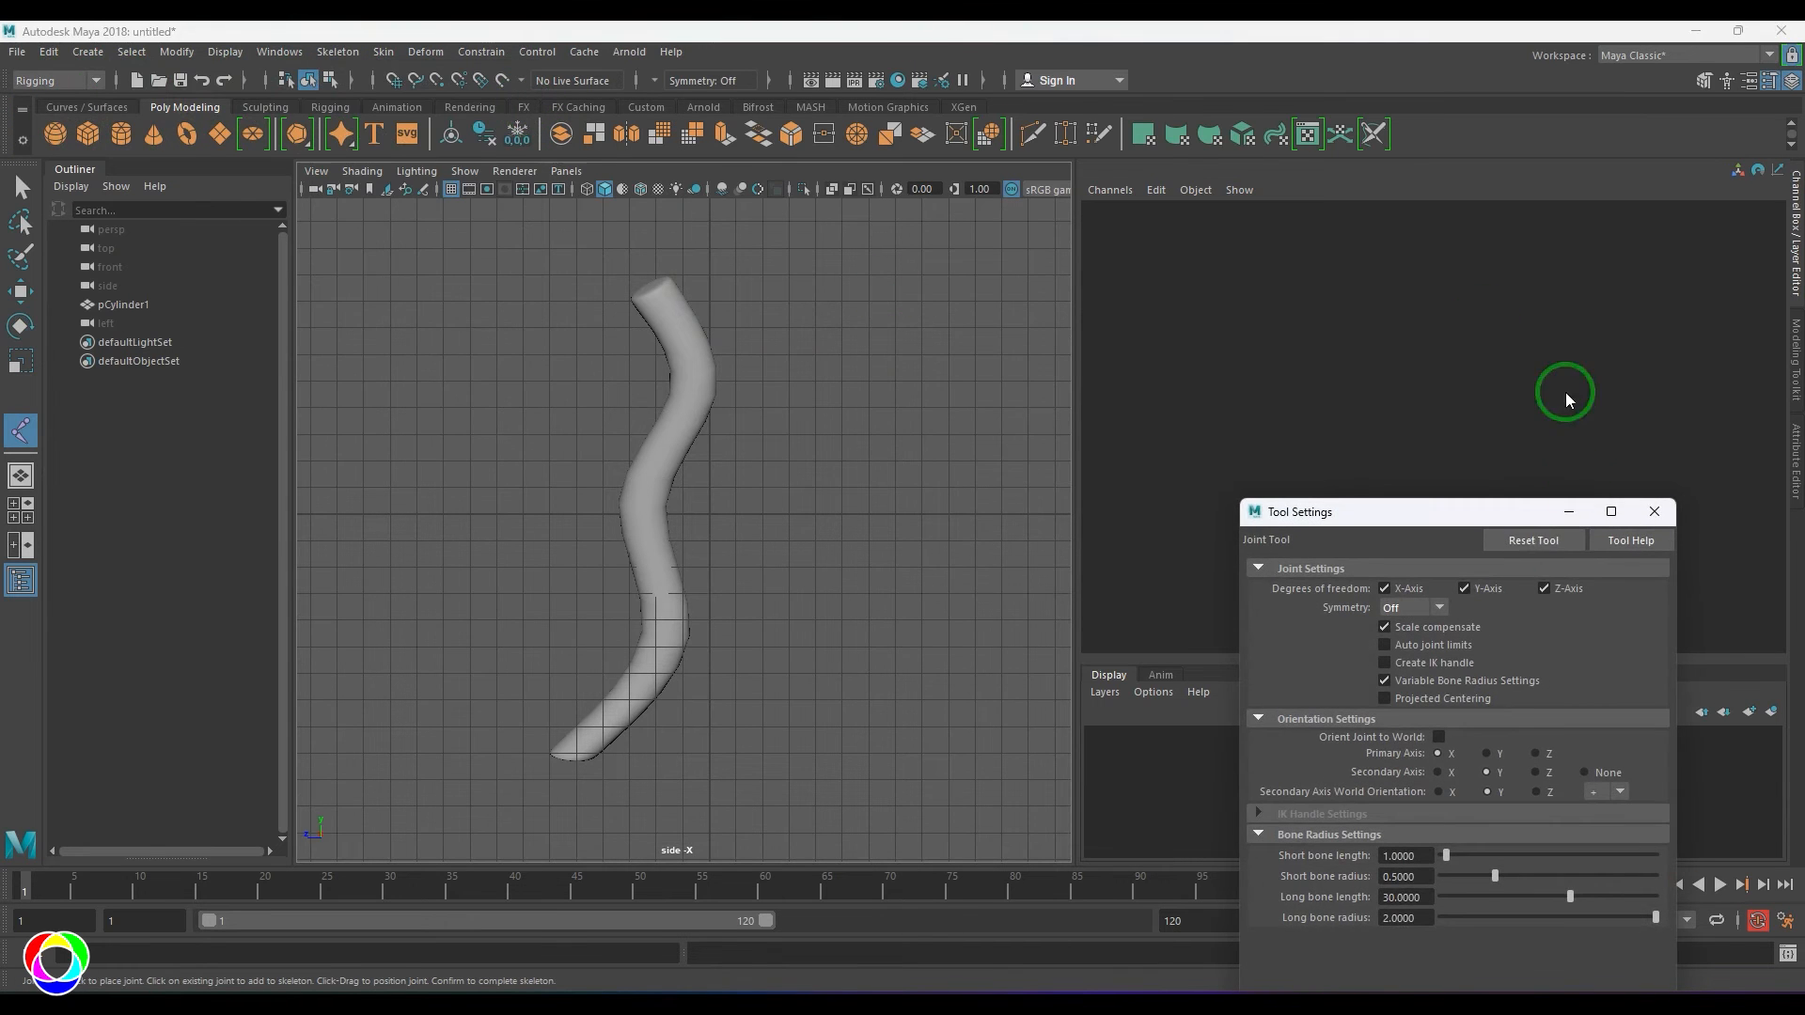
- Place the first joints inside the cylinder's upper end and turn on X-Ray Joints display so they show through the mesh
{"action": "left_click", "coordinate": [634, 309]}
{"action": "left_click", "coordinate": [697, 365]}
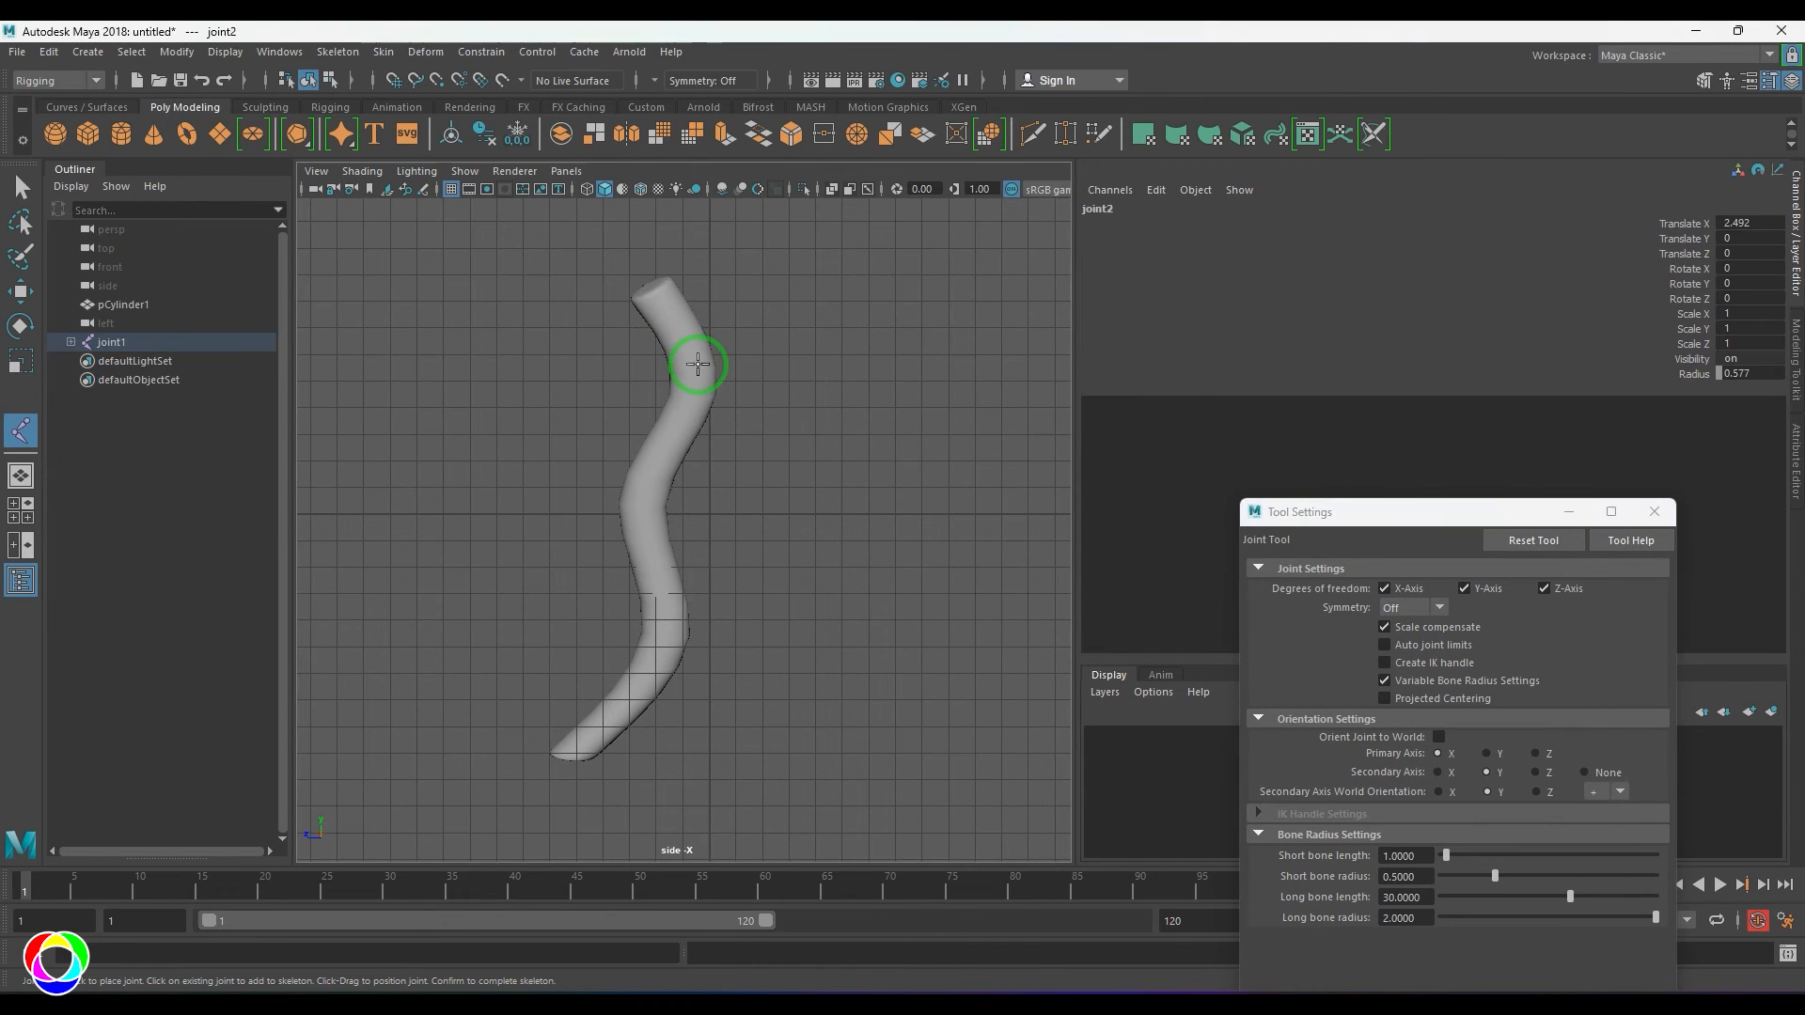
{"action": "left_click", "coordinate": [739, 391]}
{"action": "key", "text": "ctrl+z"}
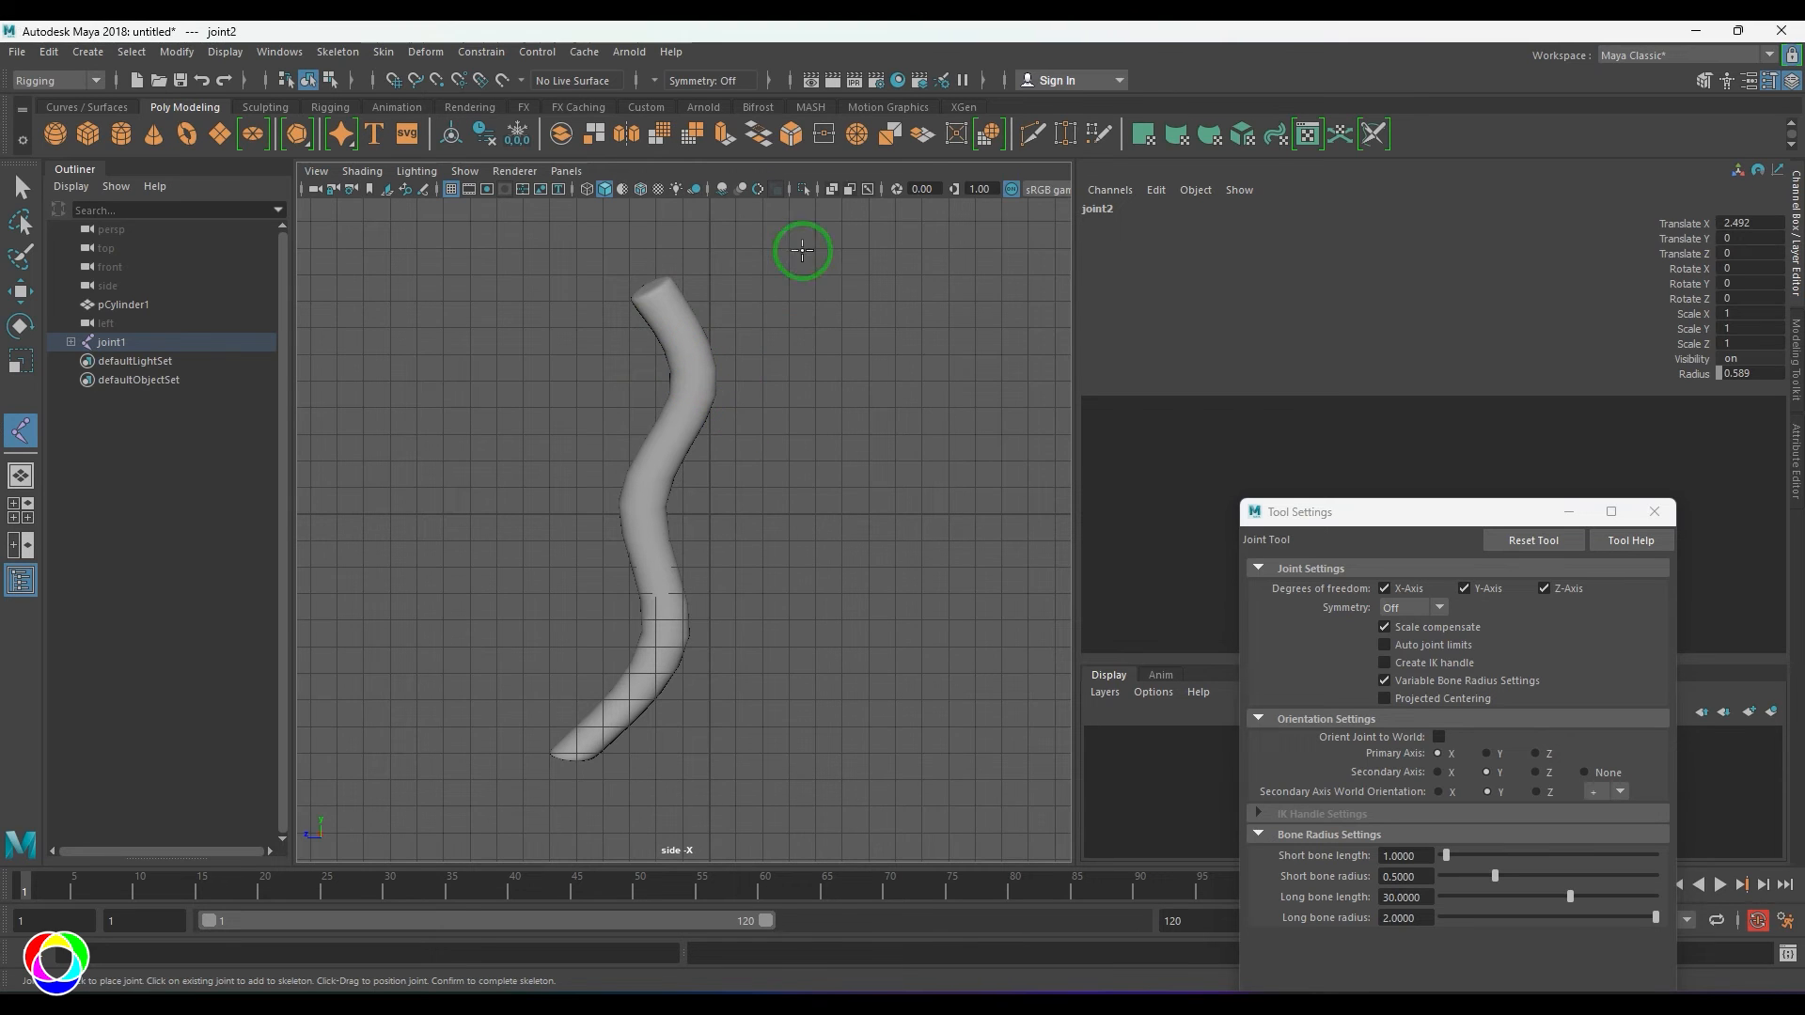
{"action": "left_click", "coordinate": [867, 192]}
- Continue the joint chain along the cylinder's curve down to its lower end and complete it
{"action": "left_click", "coordinate": [660, 559]}
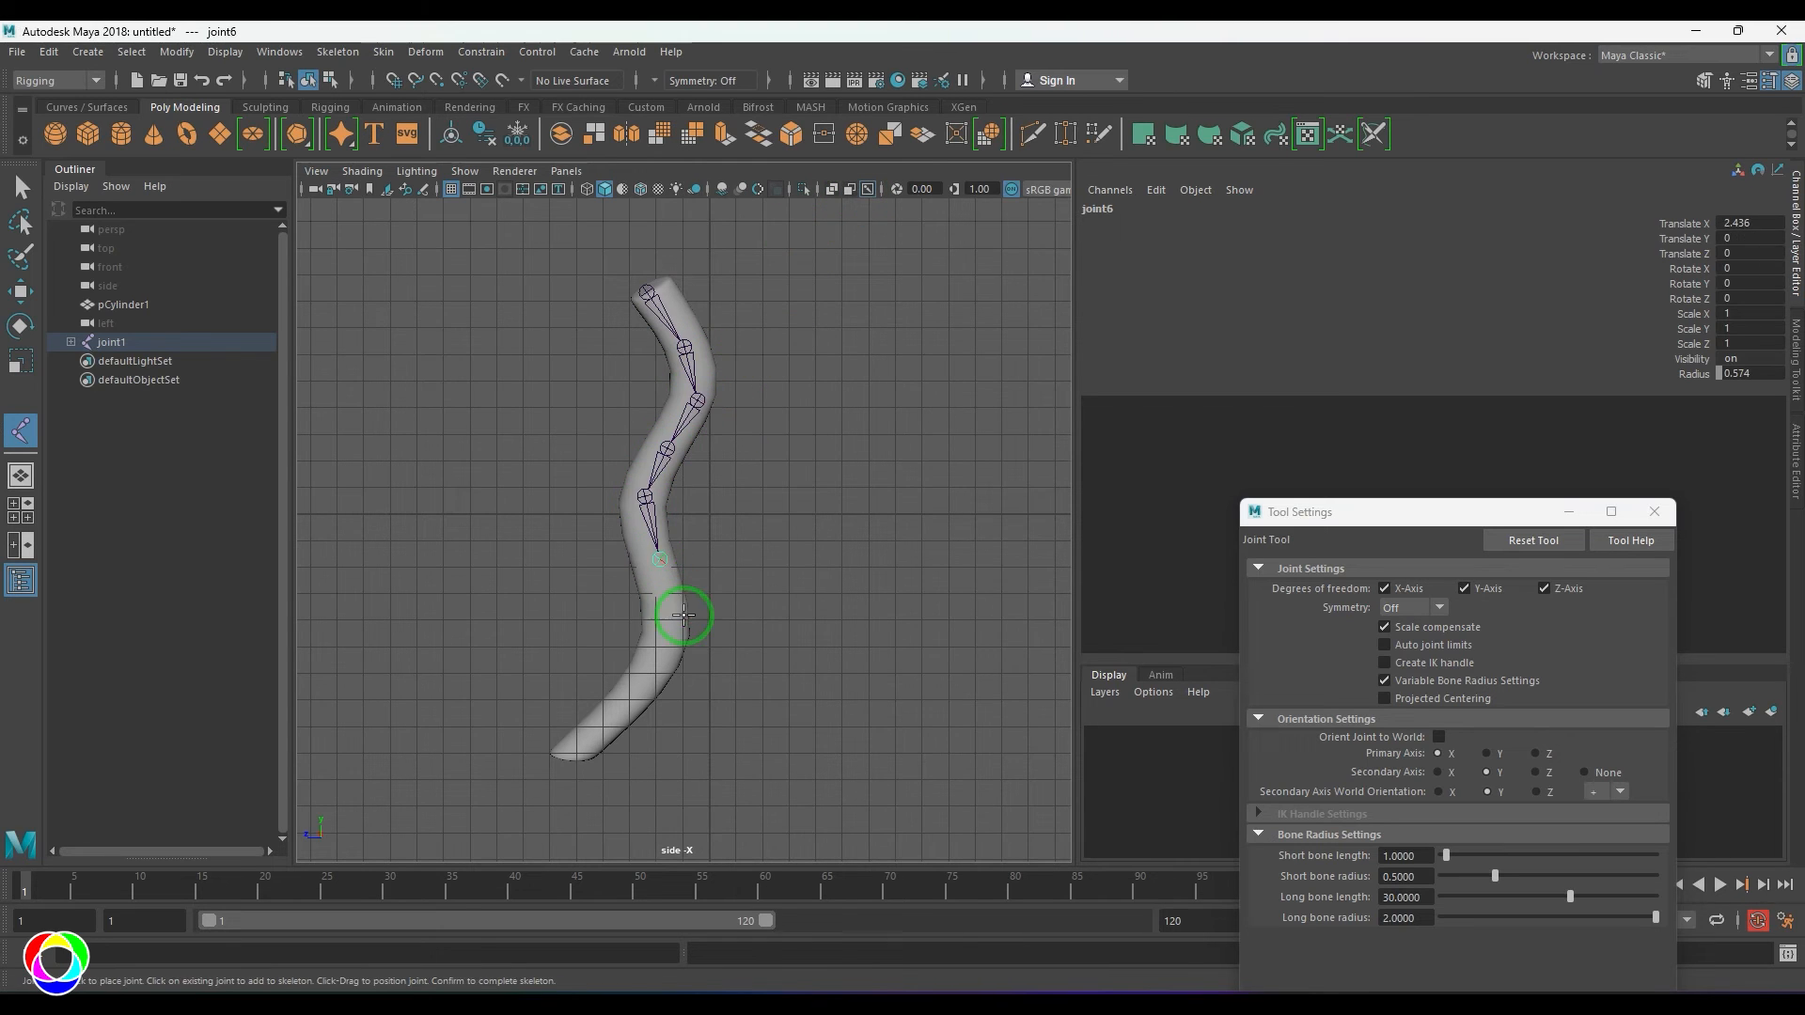
{"action": "key", "text": "ctrl+z"}
{"action": "left_click", "coordinate": [667, 617]}
{"action": "left_click", "coordinate": [649, 680]}
{"action": "left_click", "coordinate": [609, 730]}
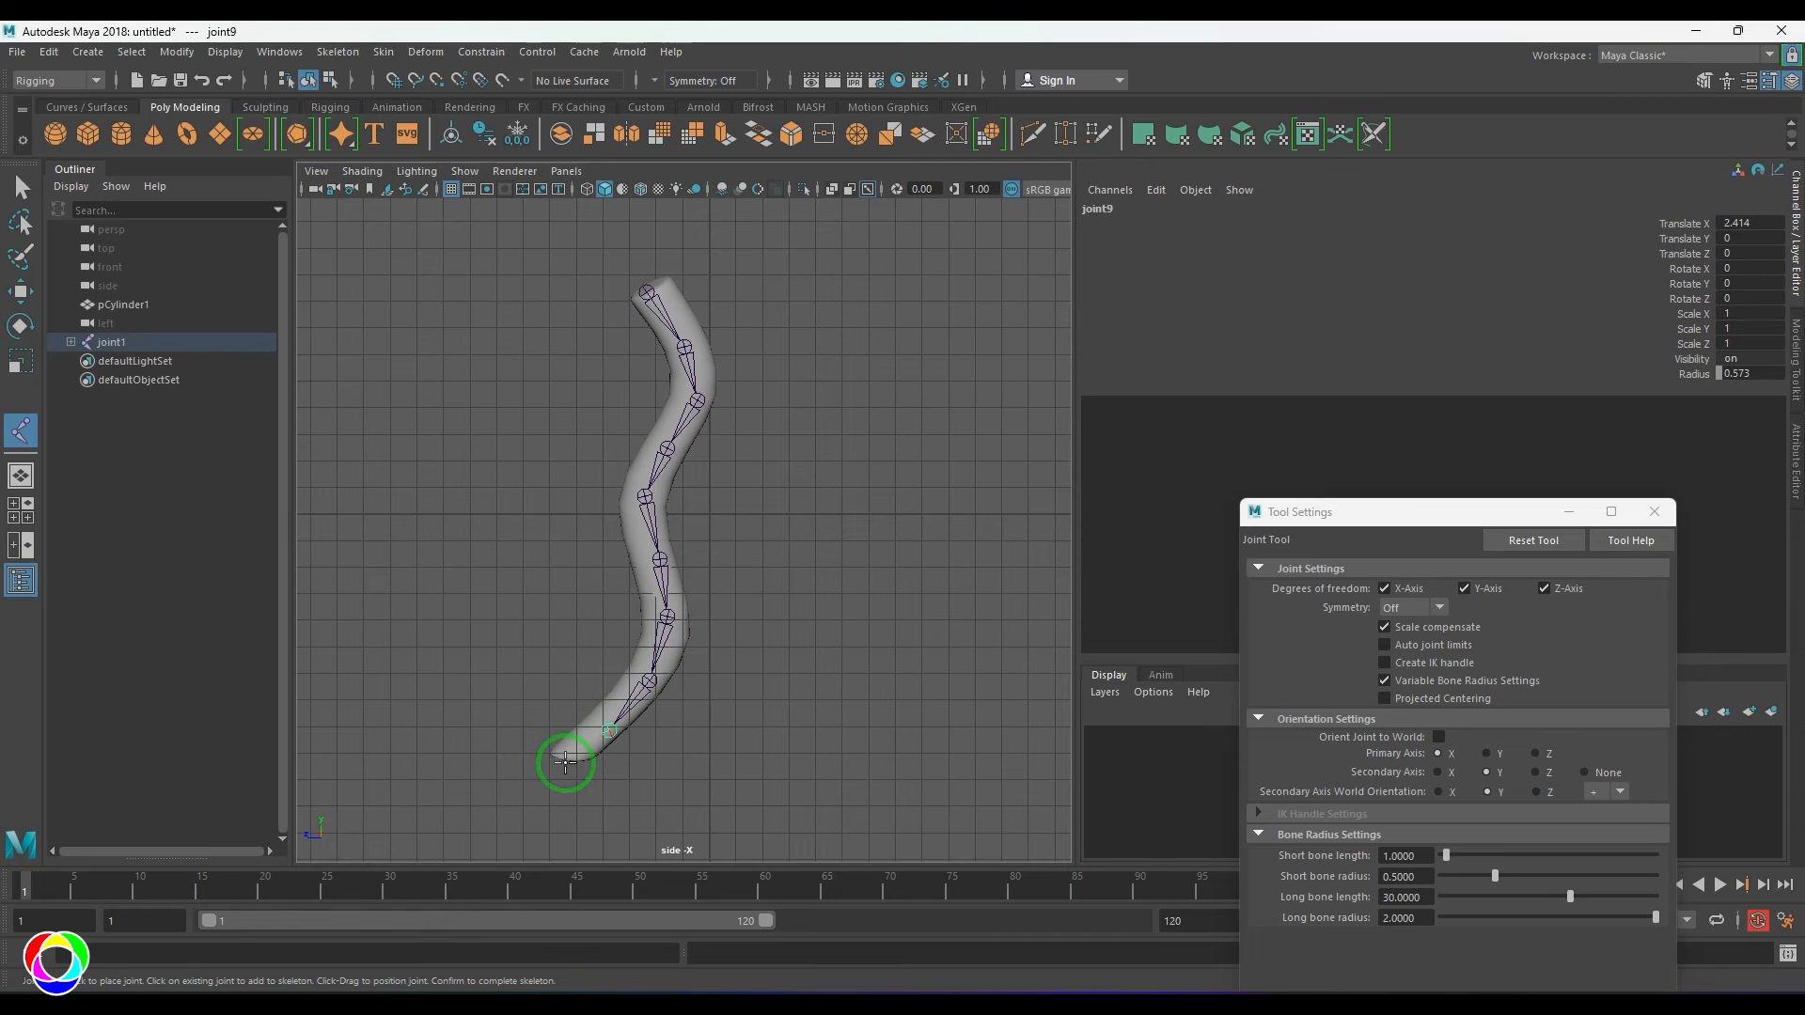
{"action": "key", "text": "Return"}
- Check the chain's alignment with the cylinder in the perspective view and delete the joint chain
{"action": "key", "text": "space"}
{"action": "key", "text": "space"}
{"action": "left_click_drag", "start_coordinate": [806, 489], "coordinate": [489, 547], "text": "alt"}
{"action": "left_click", "coordinate": [759, 539]}
{"action": "left_click_drag", "start_coordinate": [806, 516], "coordinate": [743, 510], "text": "alt"}
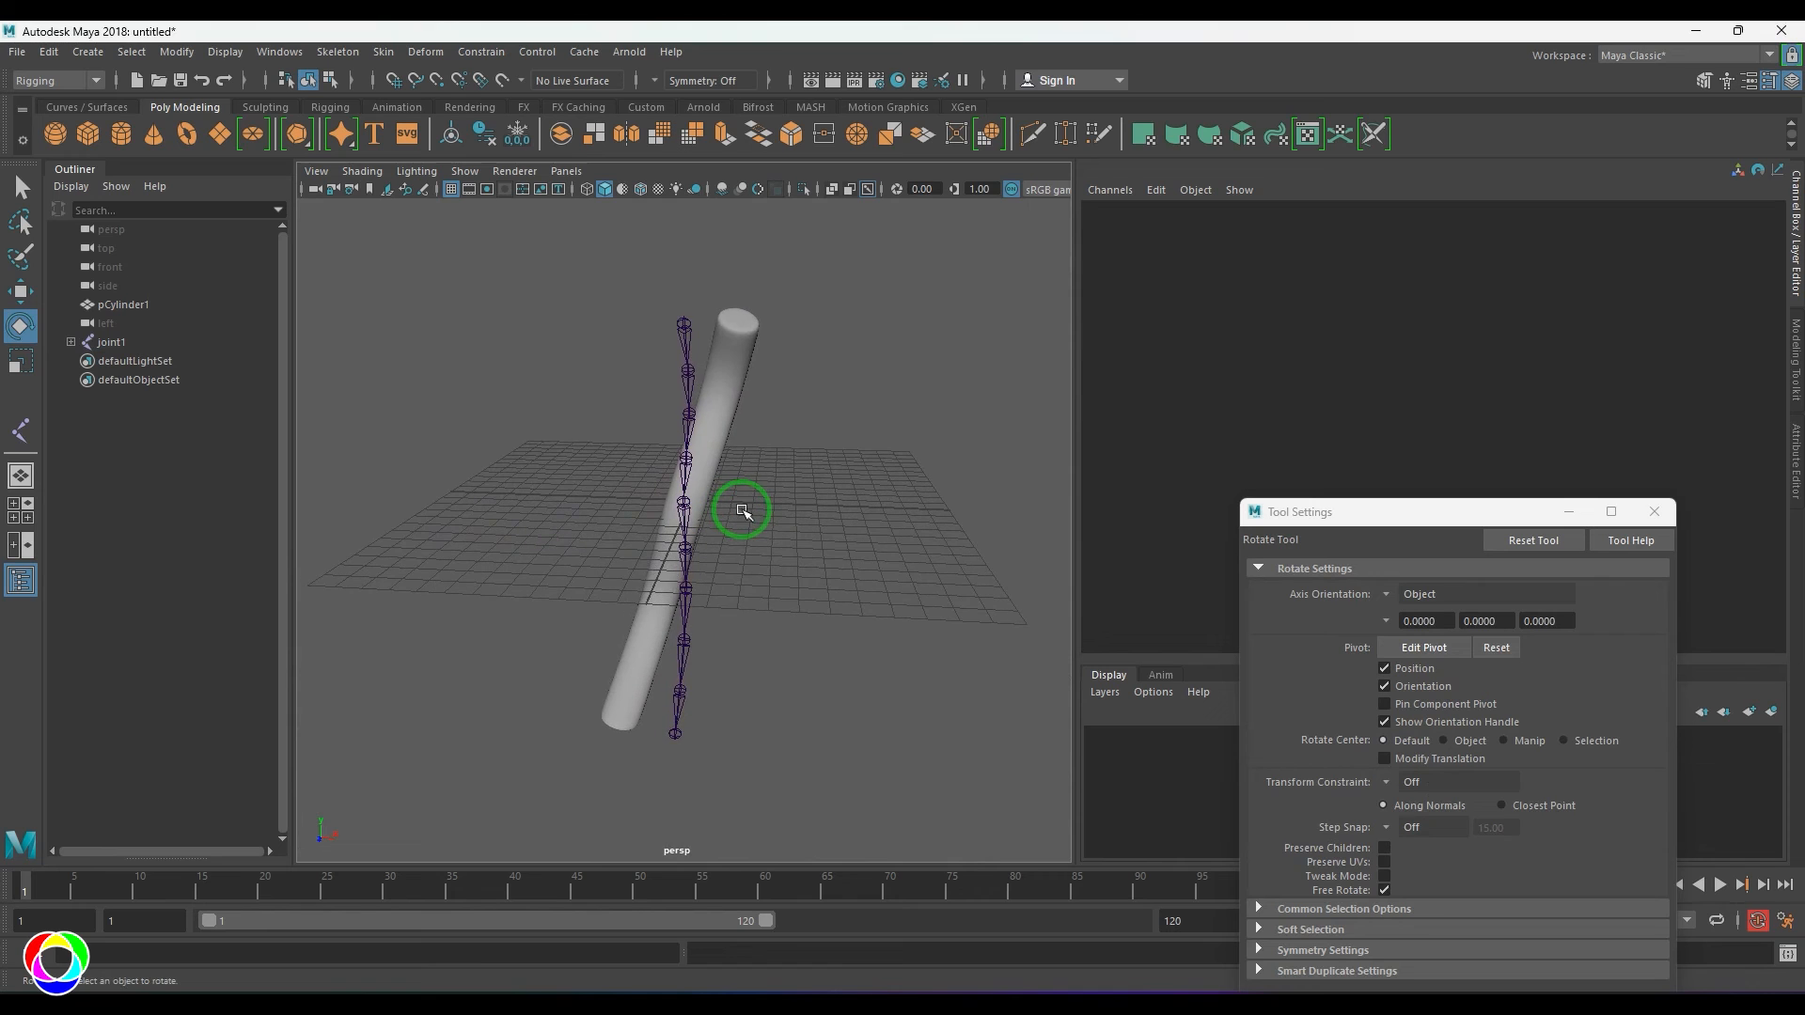
{"action": "left_click", "coordinate": [710, 376]}
{"action": "key", "text": "Delete"}
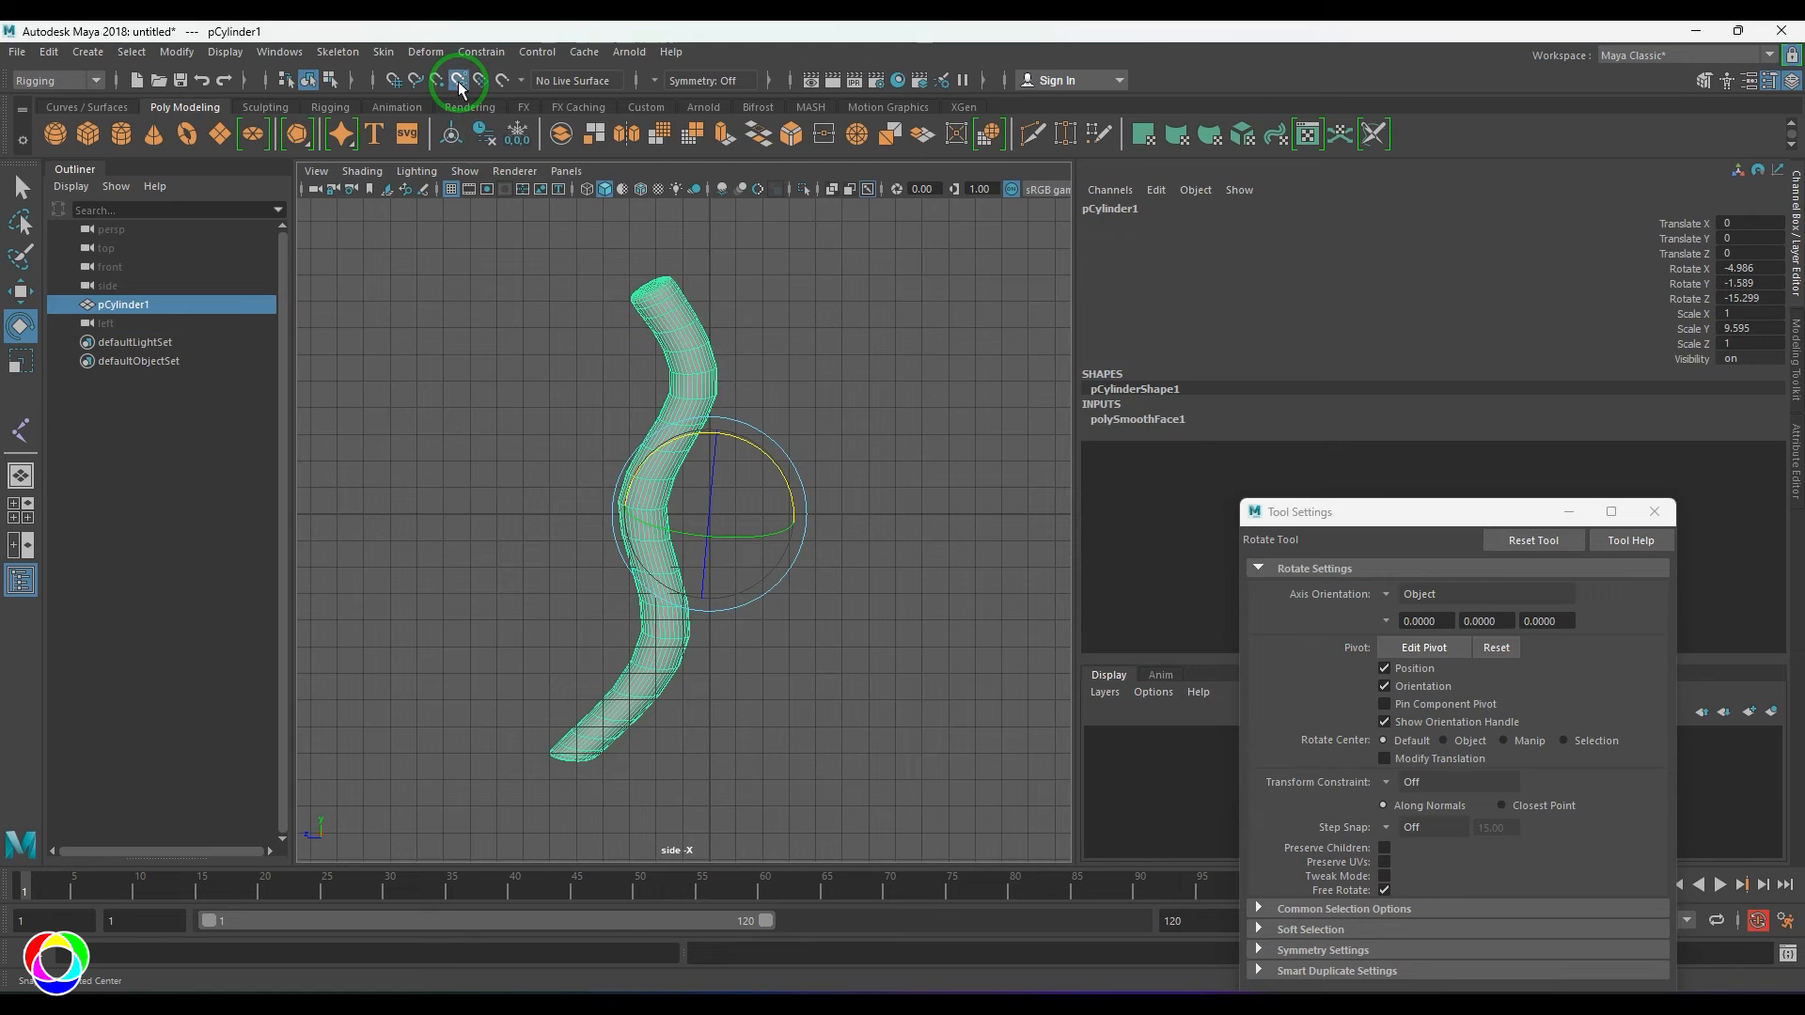
- With Projected Centering enabled for the Joint tool, place a joint chain along the cylinder from its upper to its lower end
{"action": "left_click", "coordinate": [338, 52]}
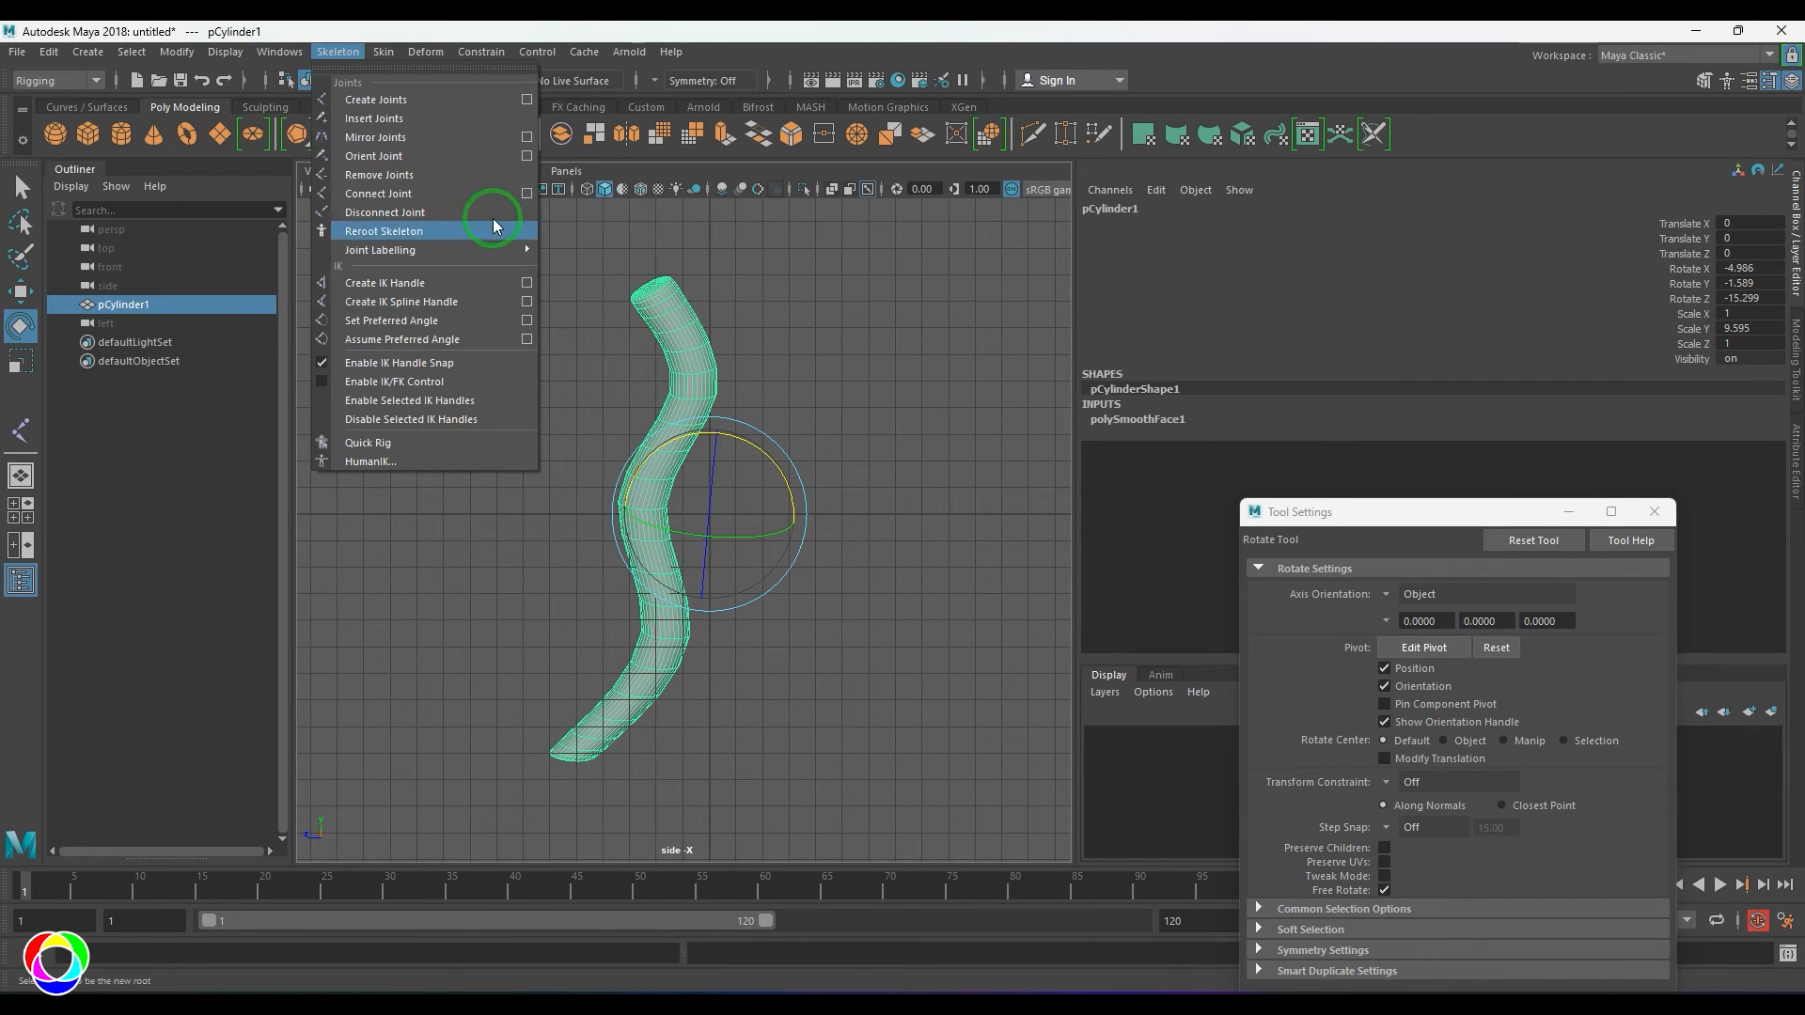
{"action": "left_click", "coordinate": [528, 99]}
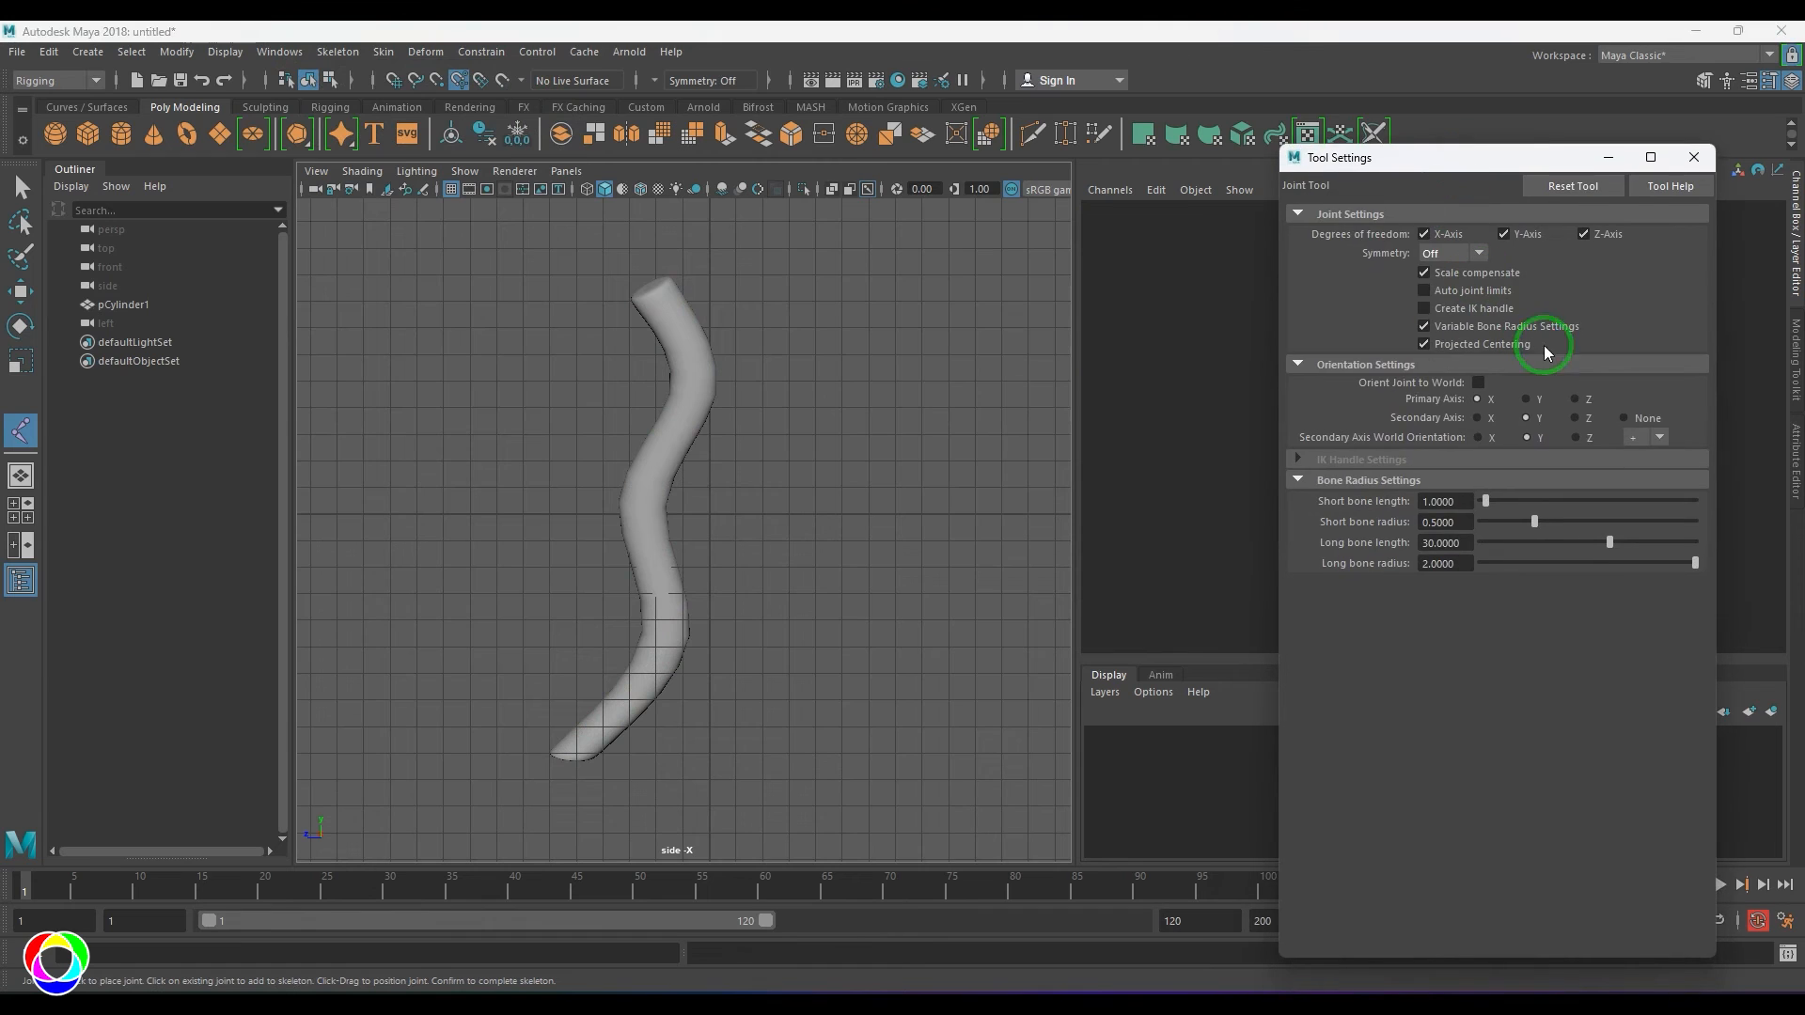
{"action": "left_click", "coordinate": [658, 301]}
{"action": "left_click", "coordinate": [682, 336]}
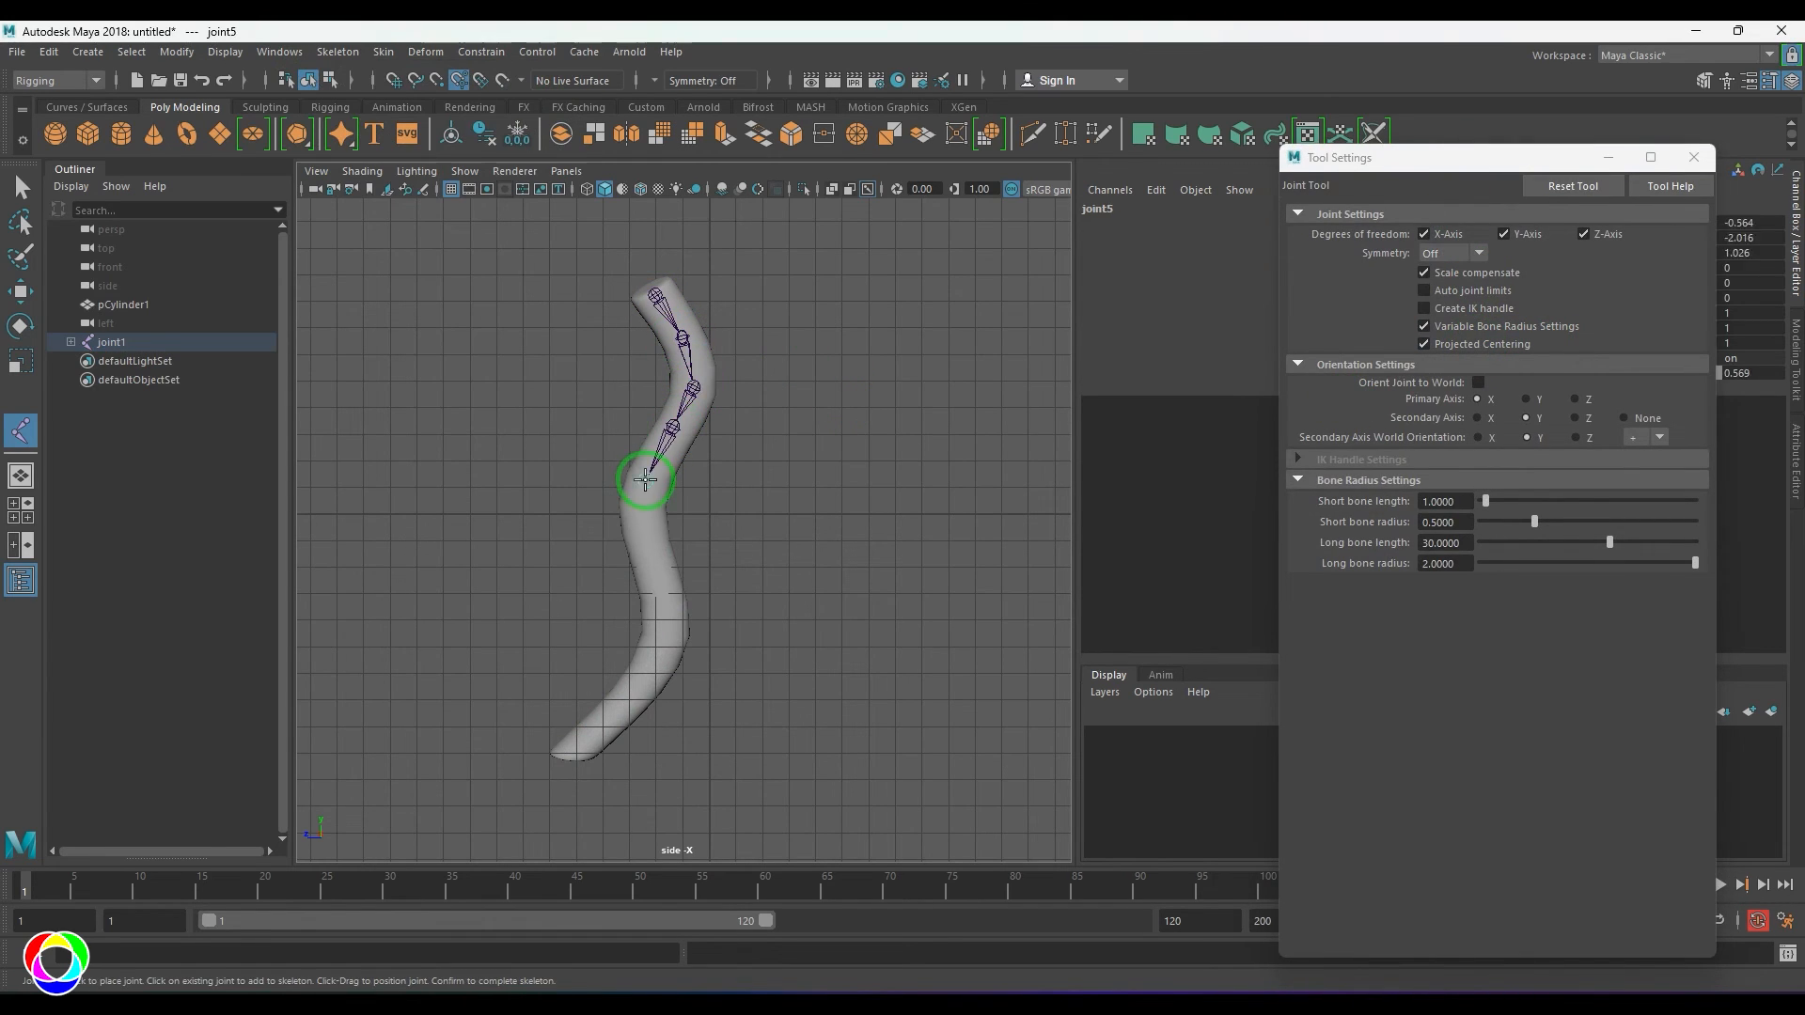
{"action": "left_click", "coordinate": [648, 559]}
{"action": "left_click", "coordinate": [673, 611]}
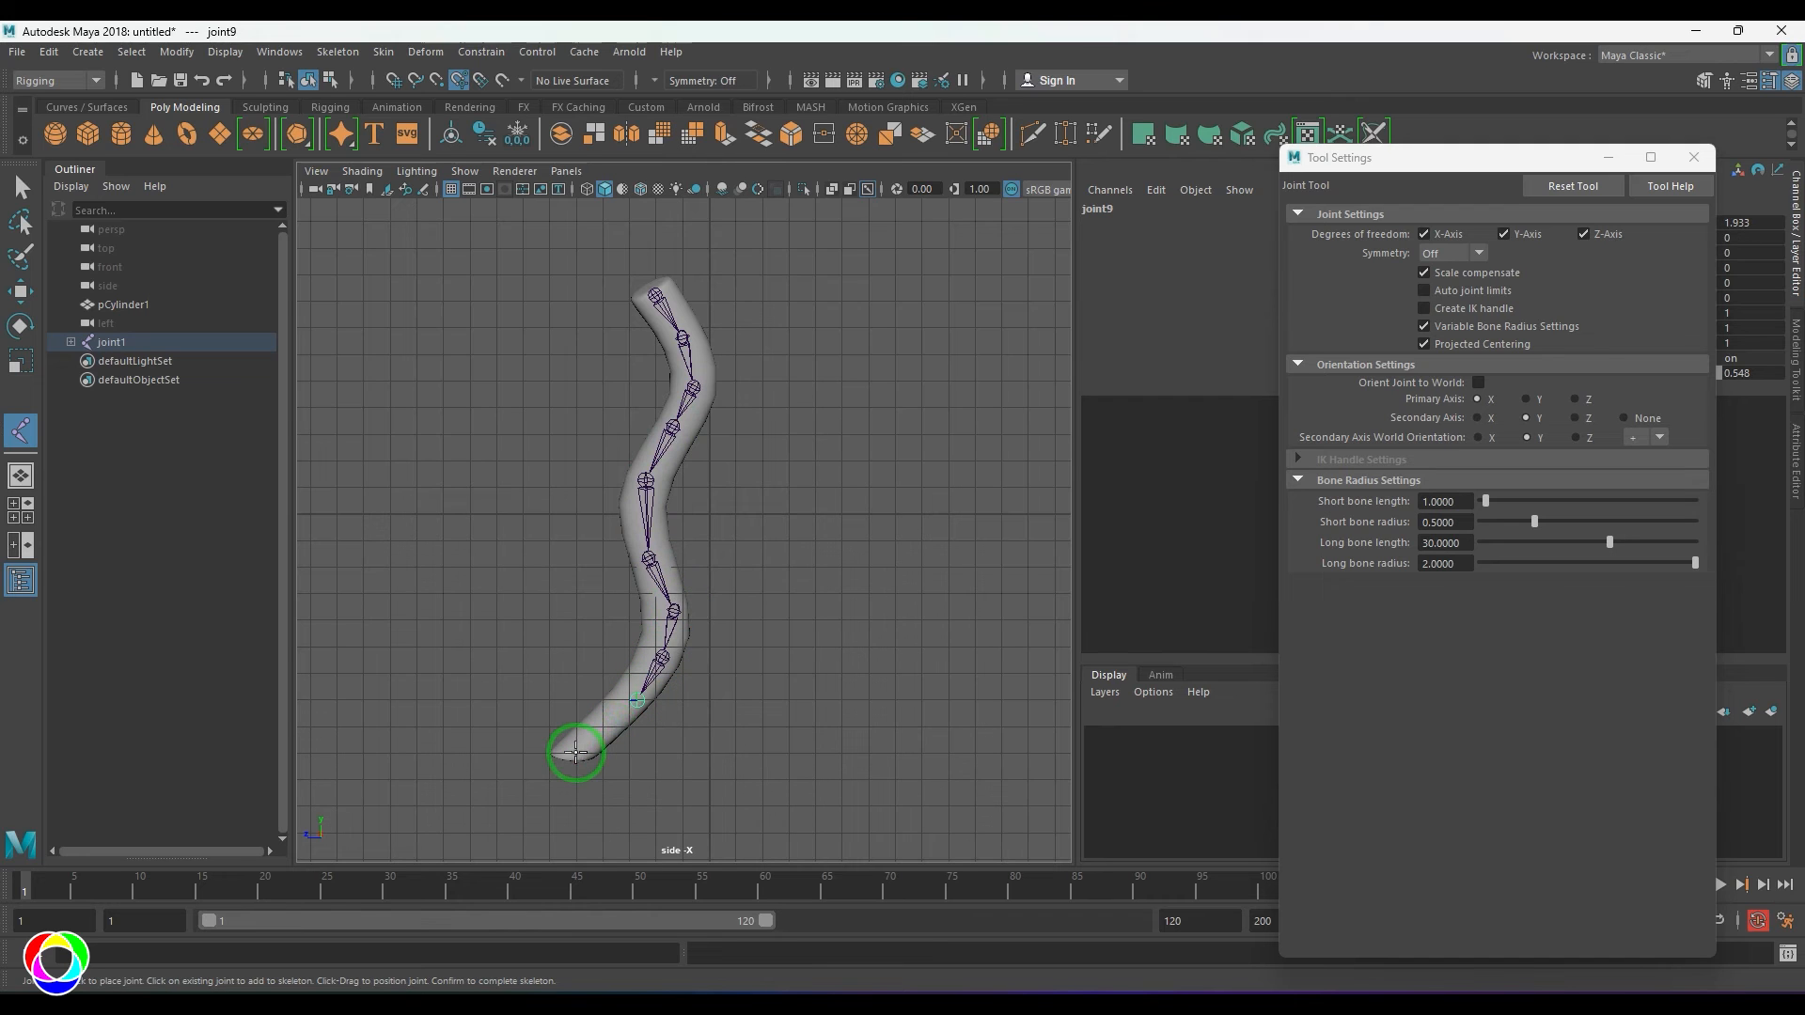
{"action": "key", "text": "e"}
- Orbit around the projected-centering joint chain to check its position inside the cylinder, and delete the chain
{"action": "left_click_drag", "start_coordinate": [766, 596], "coordinate": [443, 562], "text": "alt"}
{"action": "left_click_drag", "start_coordinate": [497, 537], "coordinate": [724, 571], "text": "alt"}
{"action": "key", "text": "Delete"}
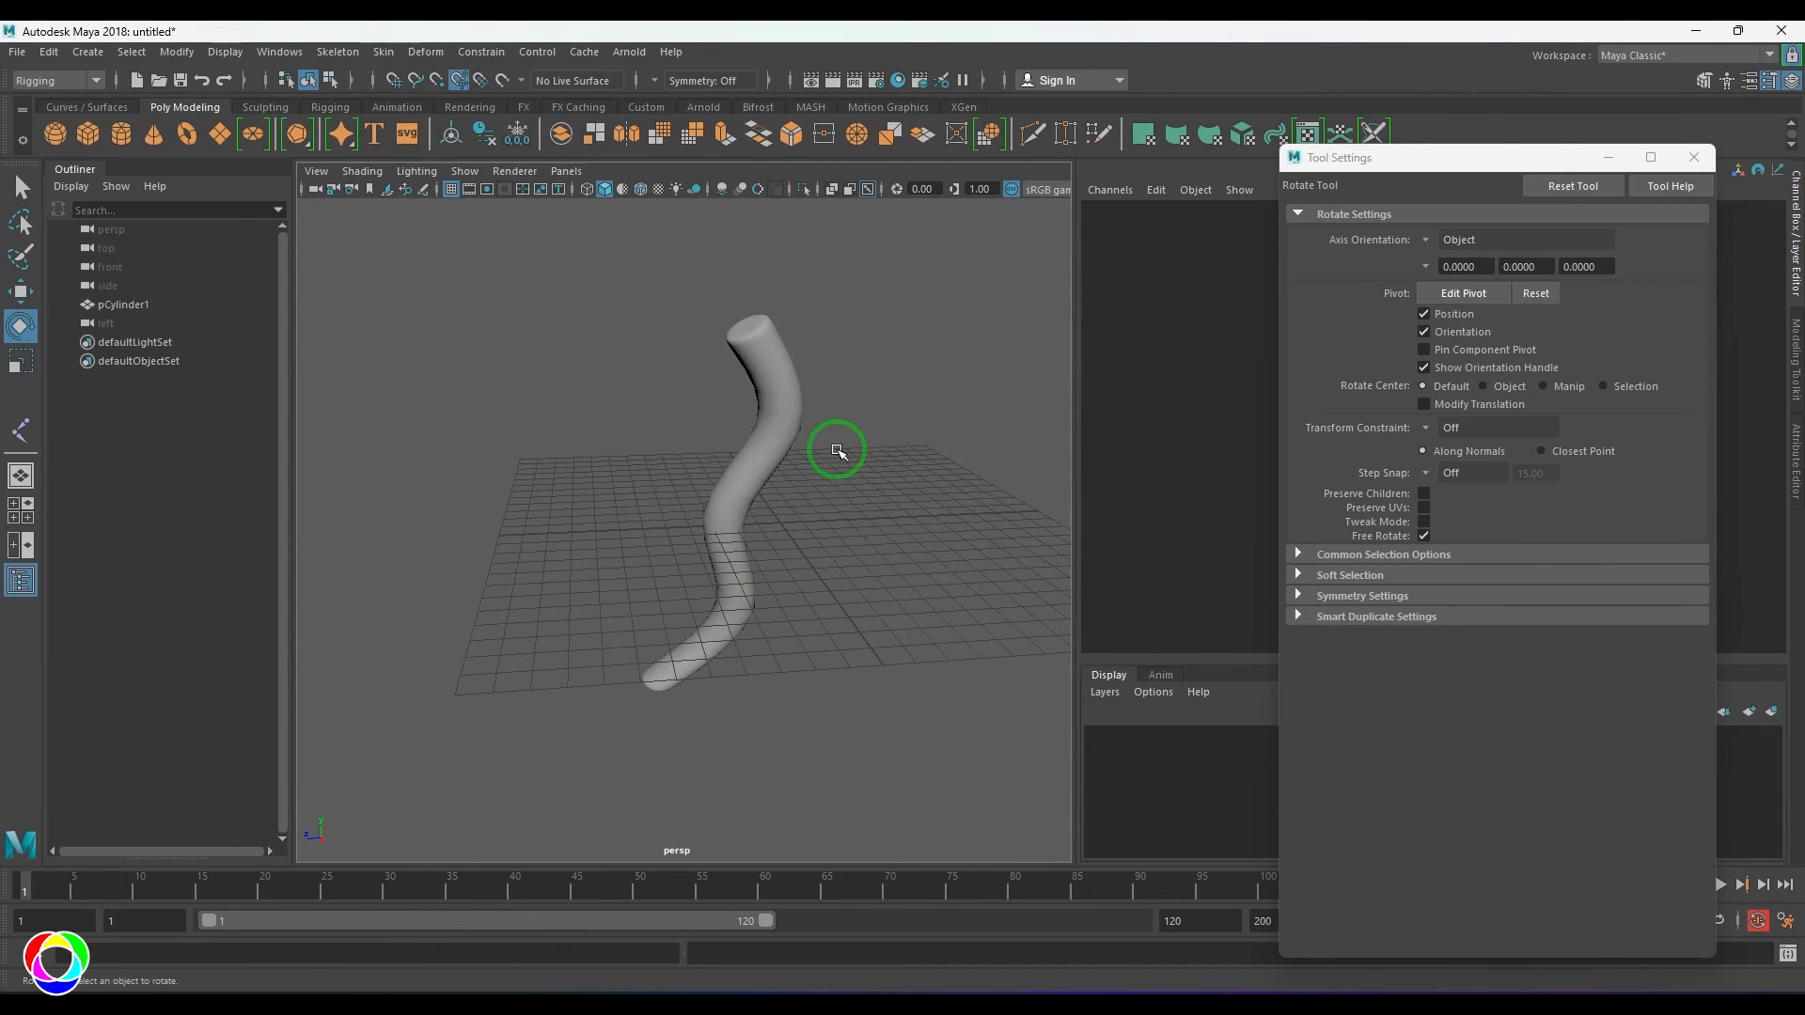
- Return to the side view, select the cylinder and open the Joint tool settings with Projected Centering off
{"action": "key", "text": "space"}
{"action": "left_click_drag", "start_coordinate": [836, 445], "coordinate": [841, 478]}
{"action": "key", "text": "space"}
{"action": "left_click_drag", "start_coordinate": [514, 447], "coordinate": [733, 498]}
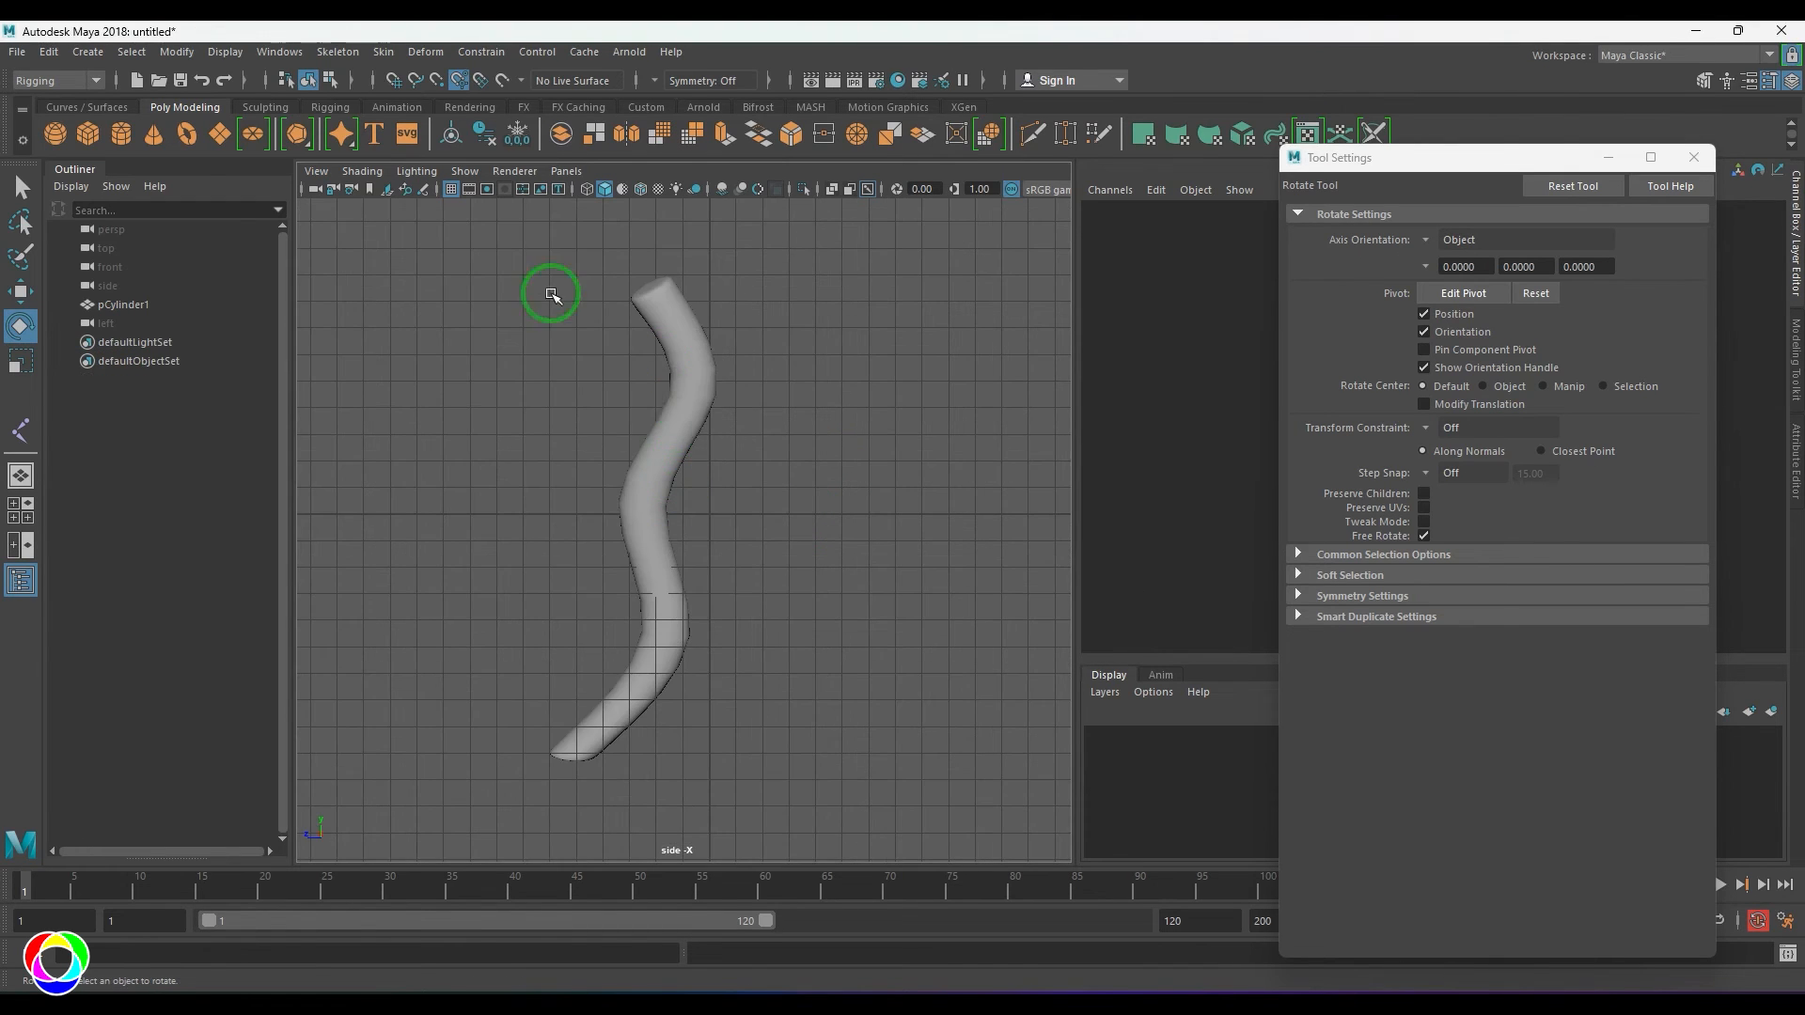
{"action": "left_click_drag", "start_coordinate": [552, 289], "coordinate": [794, 414]}
{"action": "left_click", "coordinate": [339, 52]}
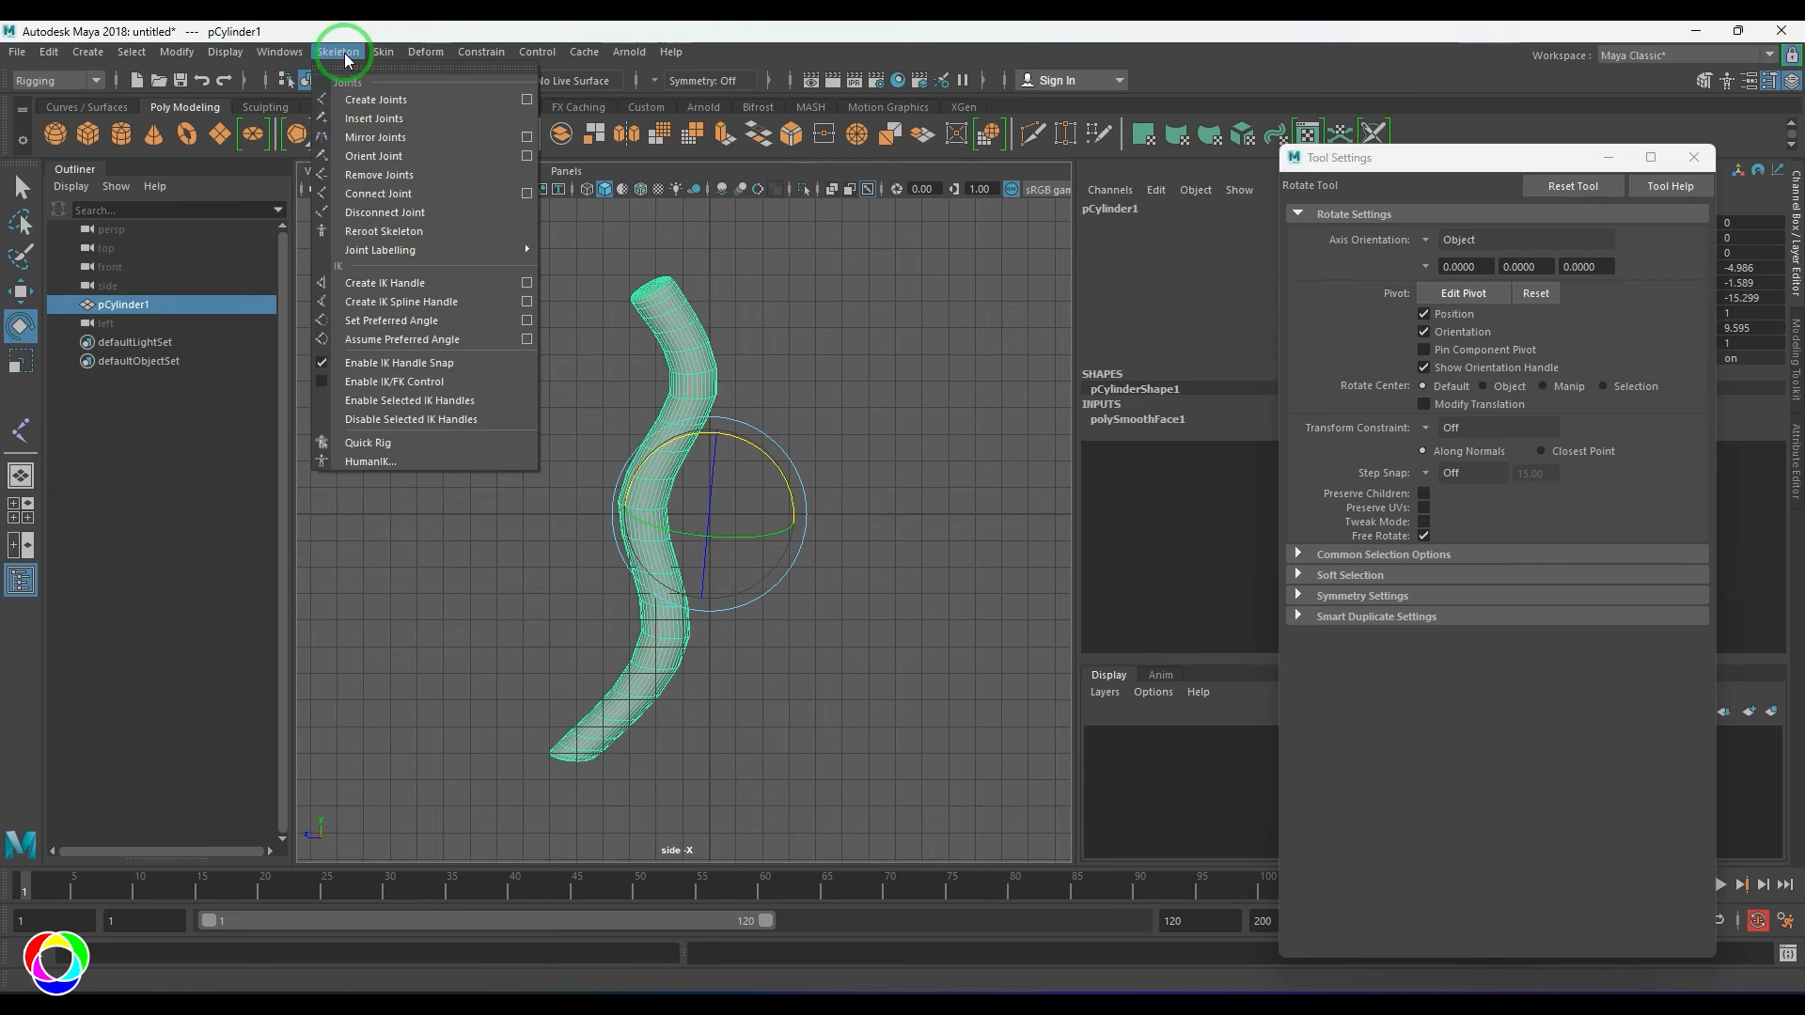
{"action": "left_click", "coordinate": [526, 99]}
- Place a joint chain down the cylinder's length without projected centering and complete it
{"action": "left_click", "coordinate": [663, 293]}
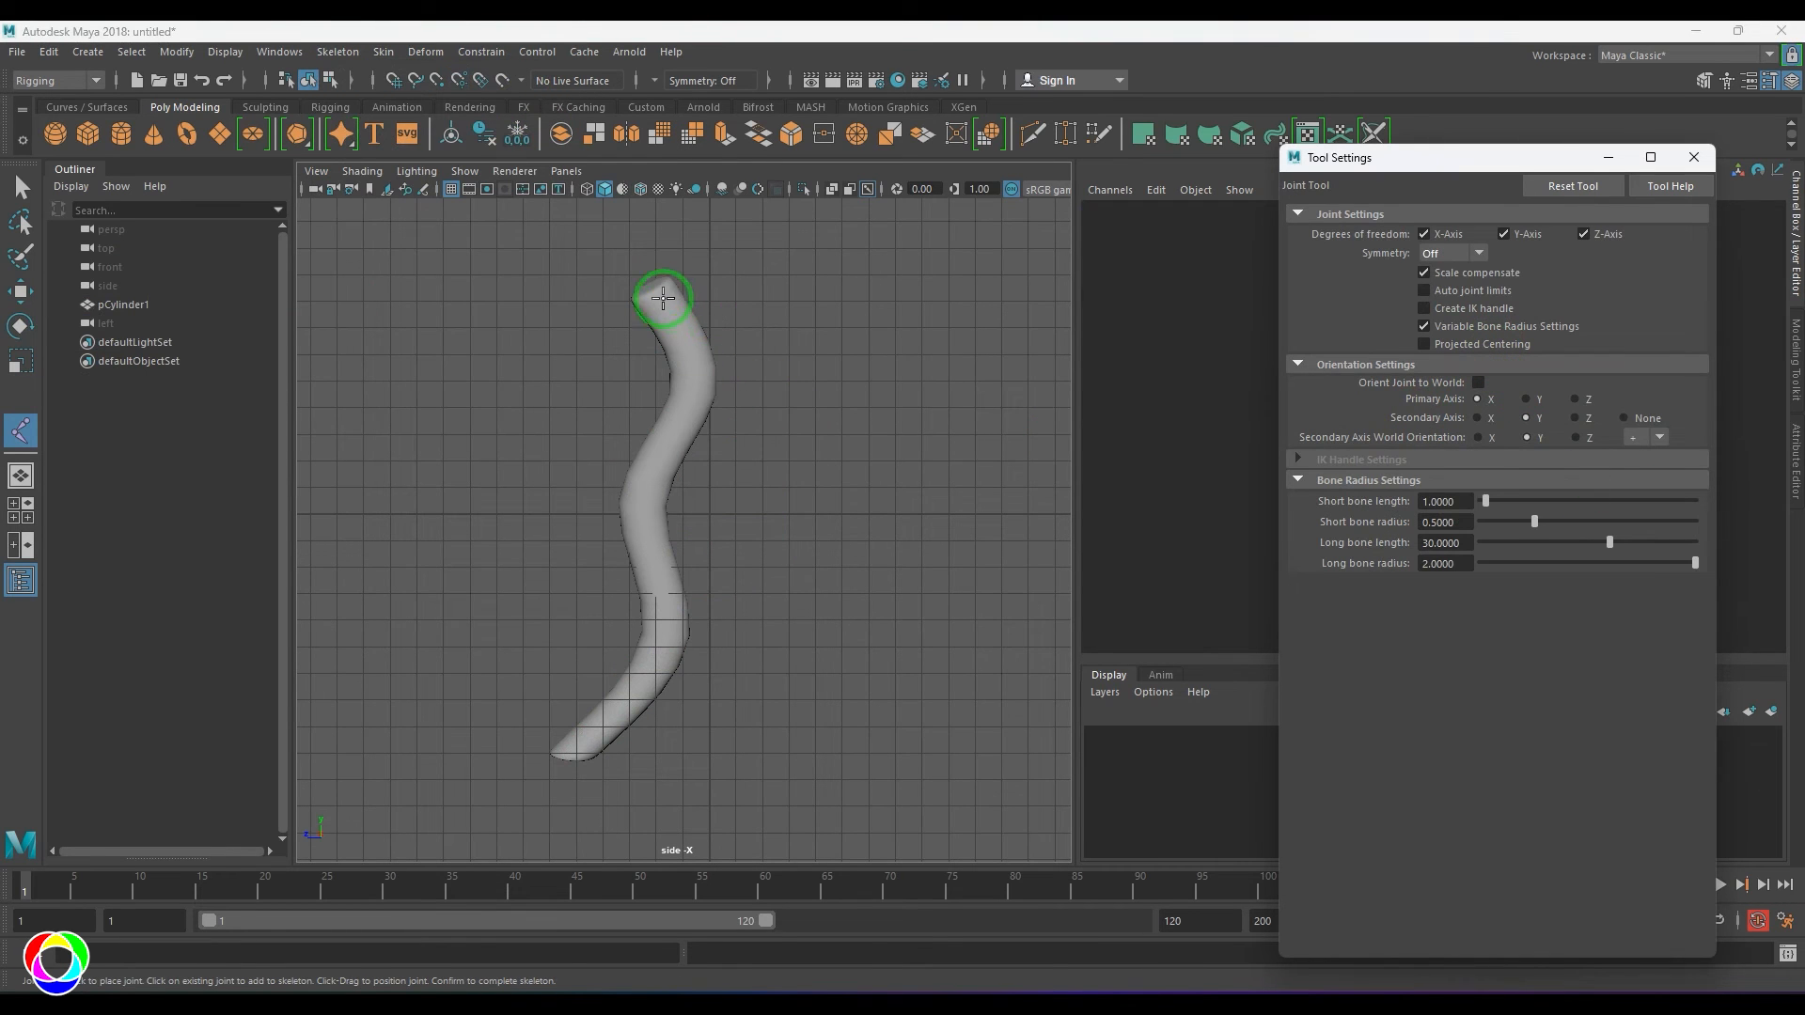
{"action": "left_click", "coordinate": [680, 337]}
{"action": "left_click", "coordinate": [687, 406]}
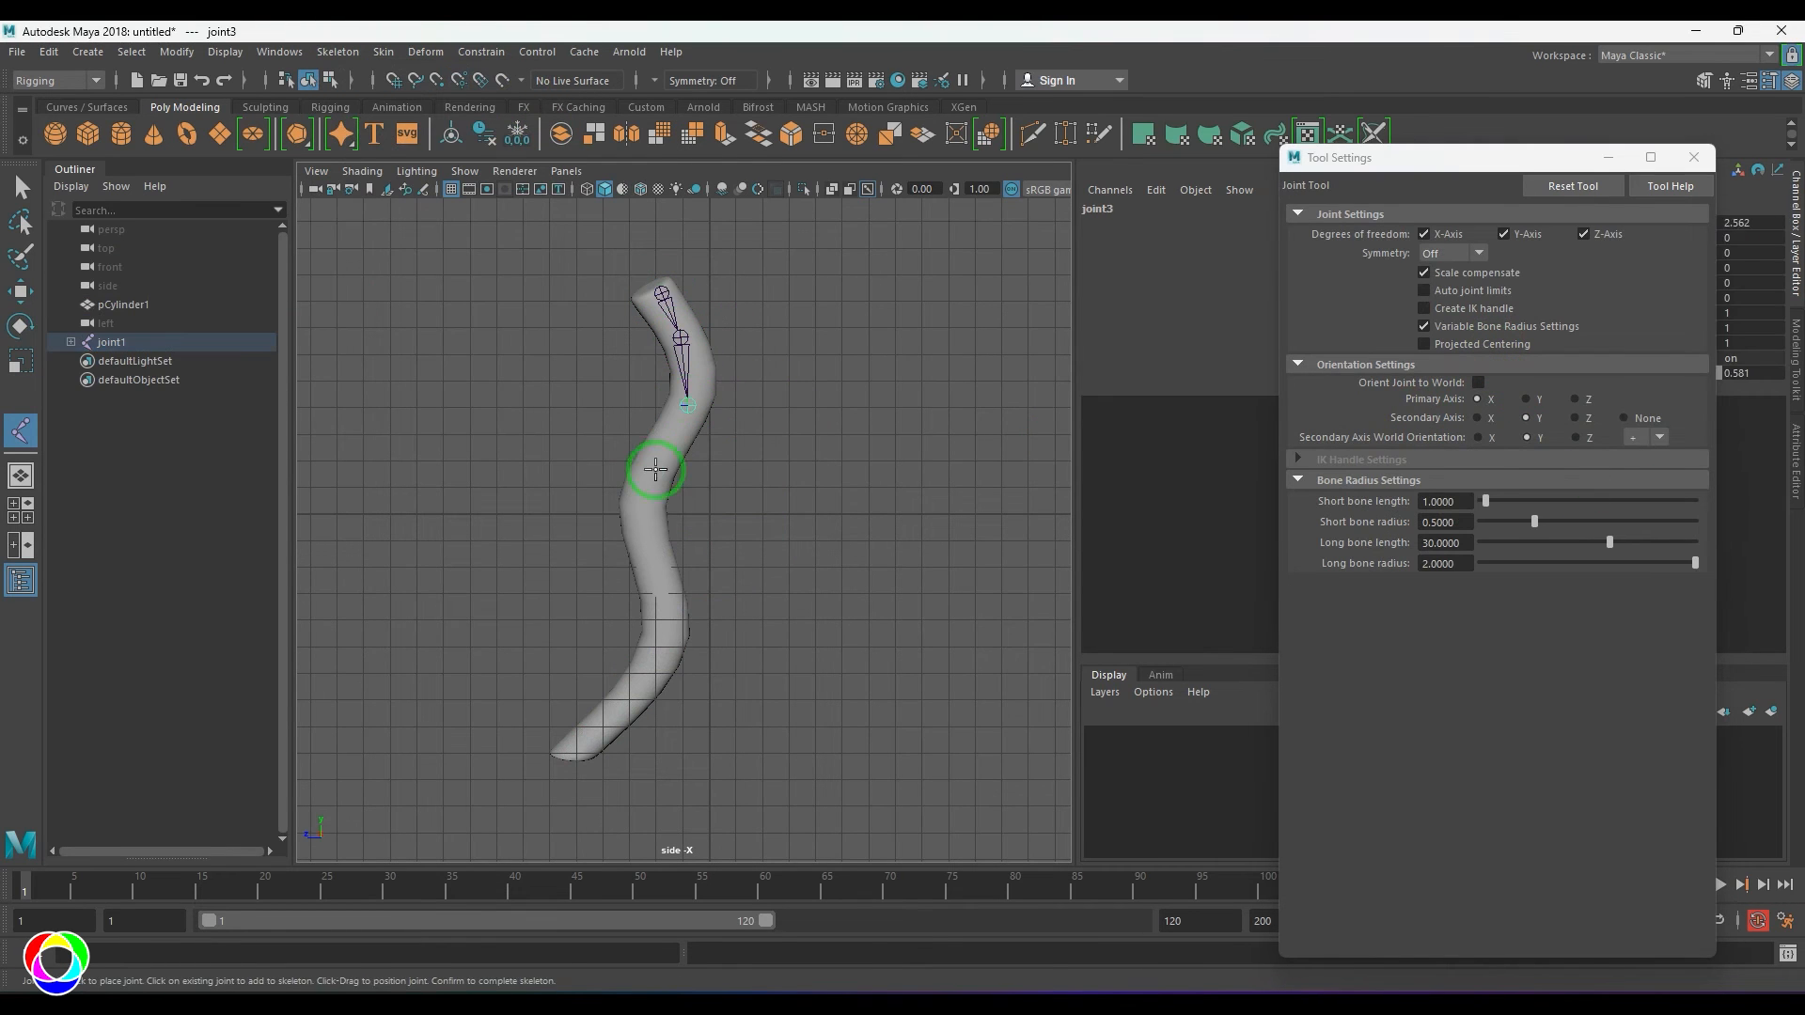
{"action": "left_click", "coordinate": [681, 654]}
{"action": "left_click", "coordinate": [586, 740]}
{"action": "key", "text": "Return"}
{"action": "key", "text": "e"}
- View the uncentered joint chain against the cylinder in the perspective view and delete the chain
{"action": "key", "text": "space"}
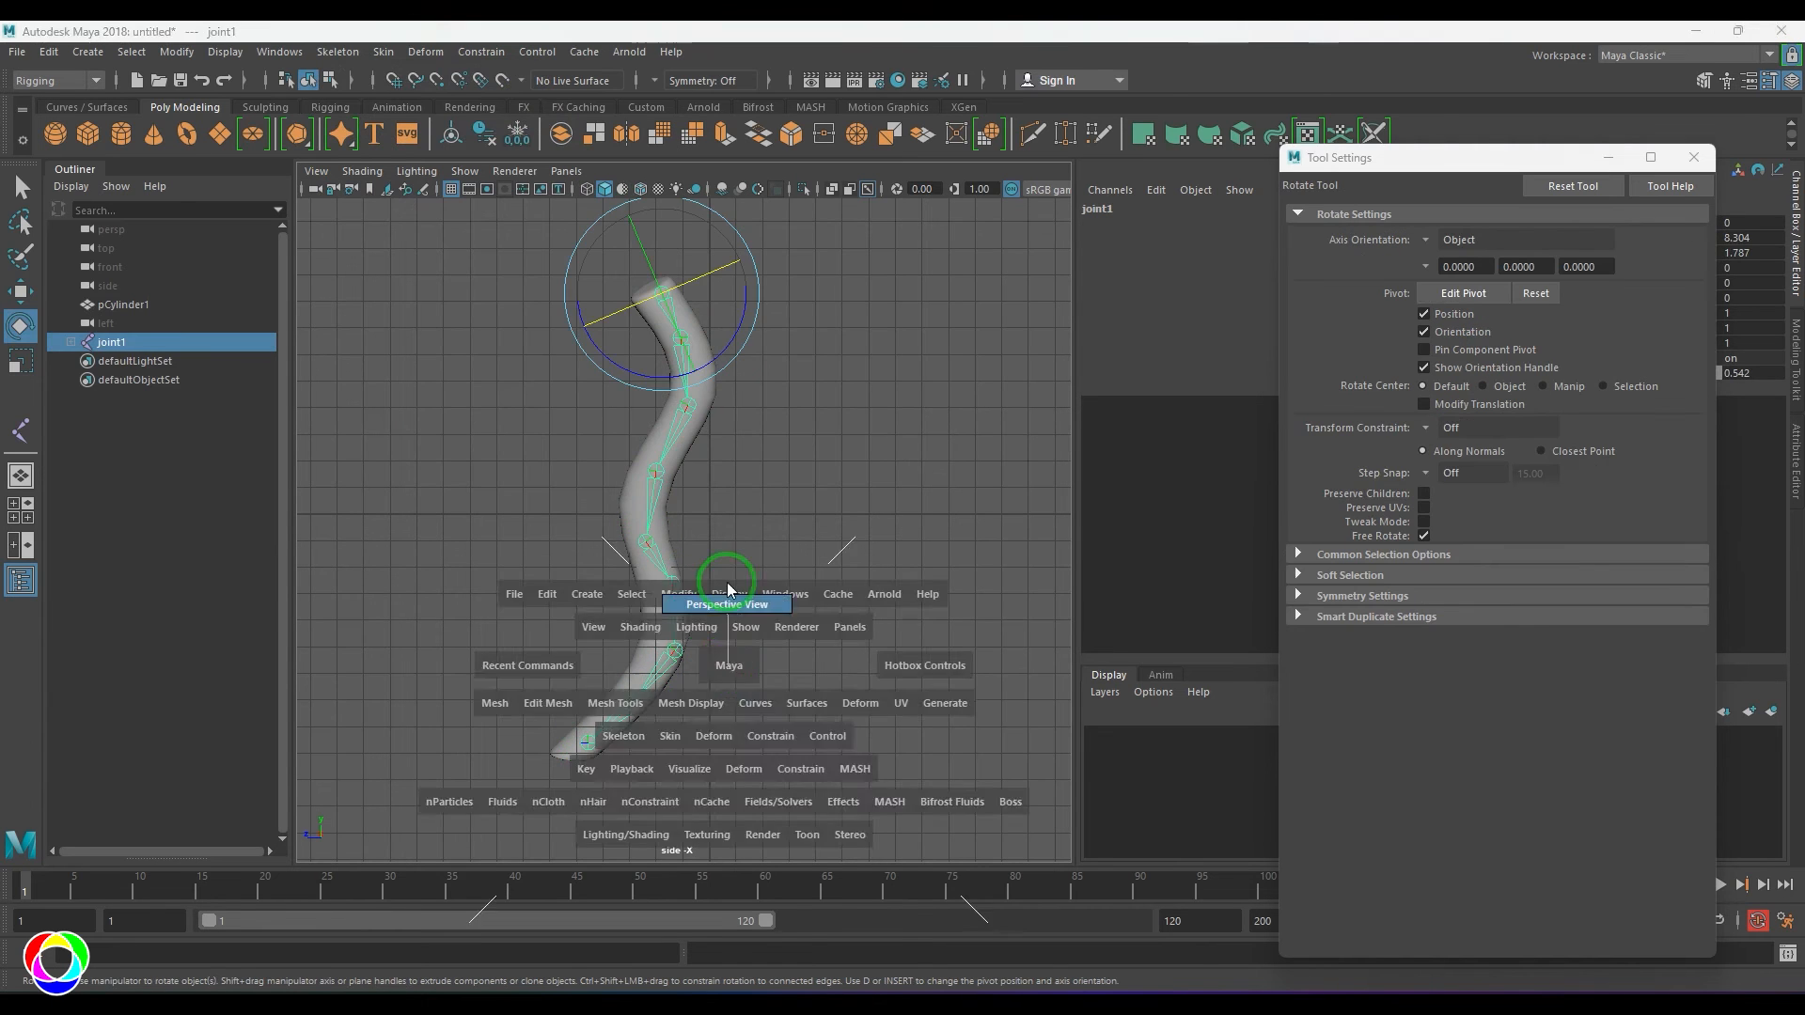
{"action": "left_click_drag", "start_coordinate": [729, 666], "coordinate": [727, 590]}
{"action": "left_click_drag", "start_coordinate": [838, 579], "coordinate": [694, 610], "text": "alt"}
{"action": "key", "text": "Delete"}
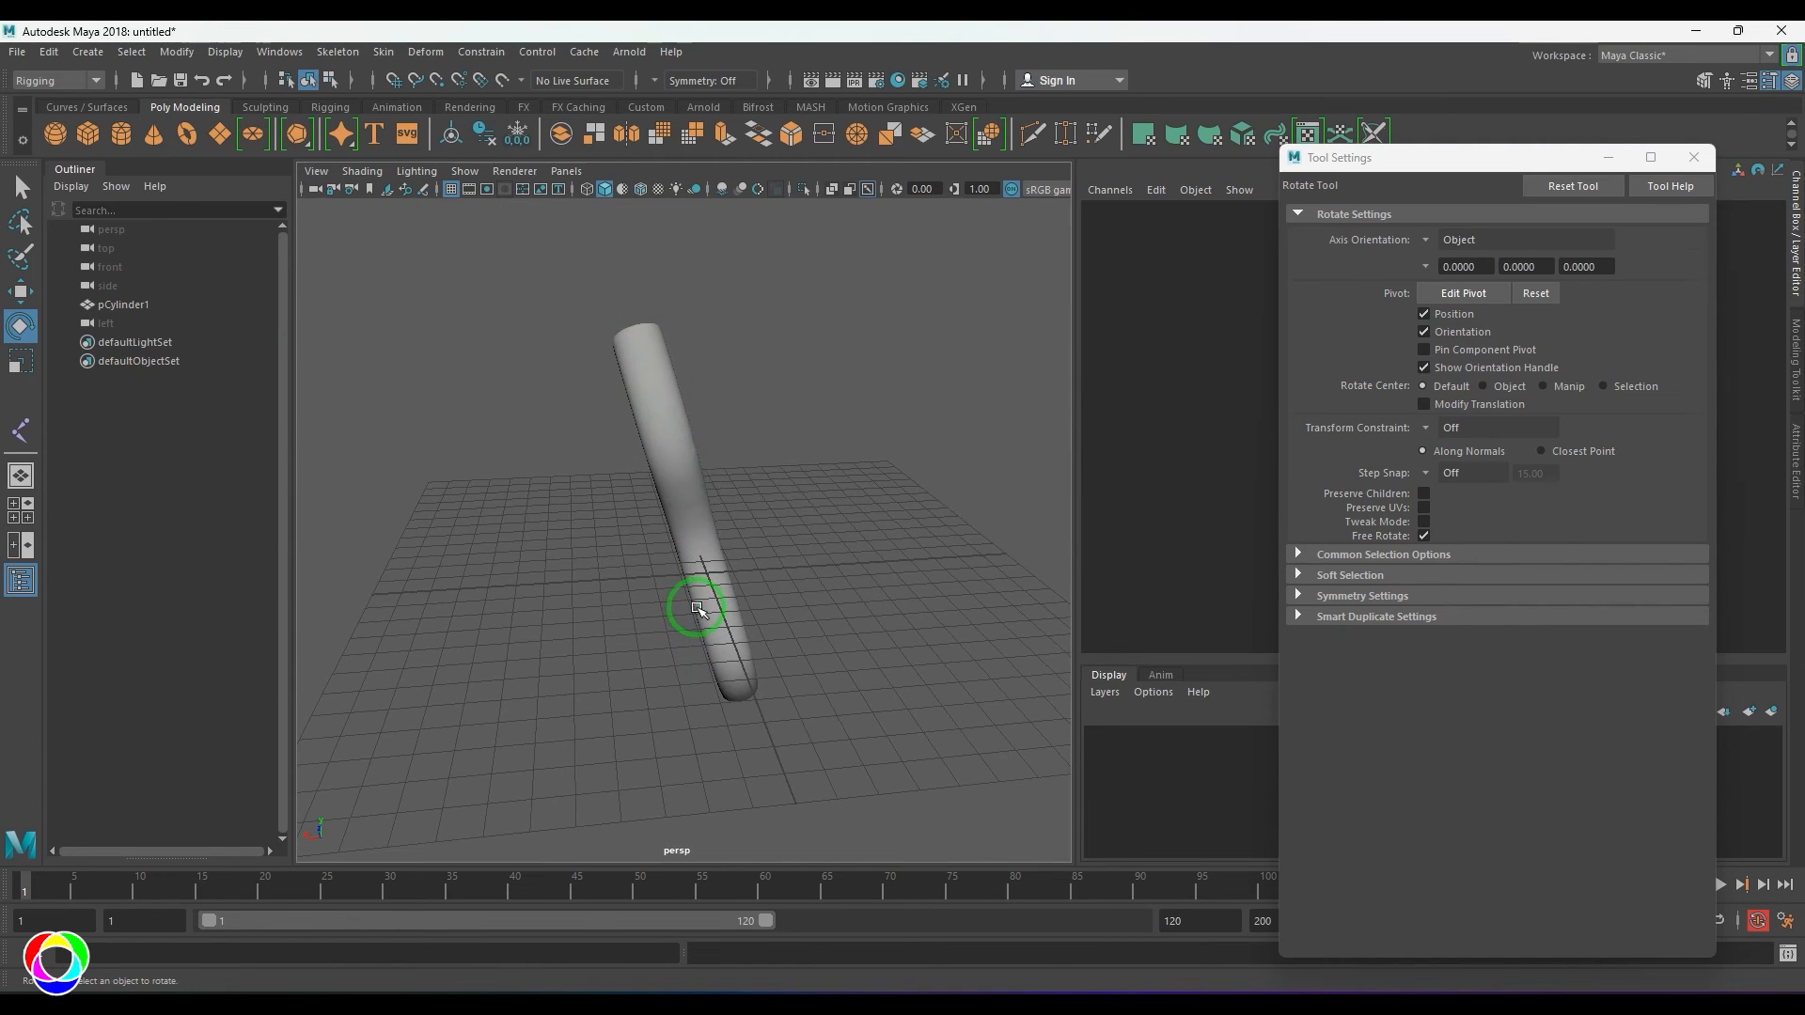
- Select the cylinder, enable Snap to Projected Center and open the Joint tool settings with Projected Centering on
{"action": "left_click", "coordinate": [699, 609]}
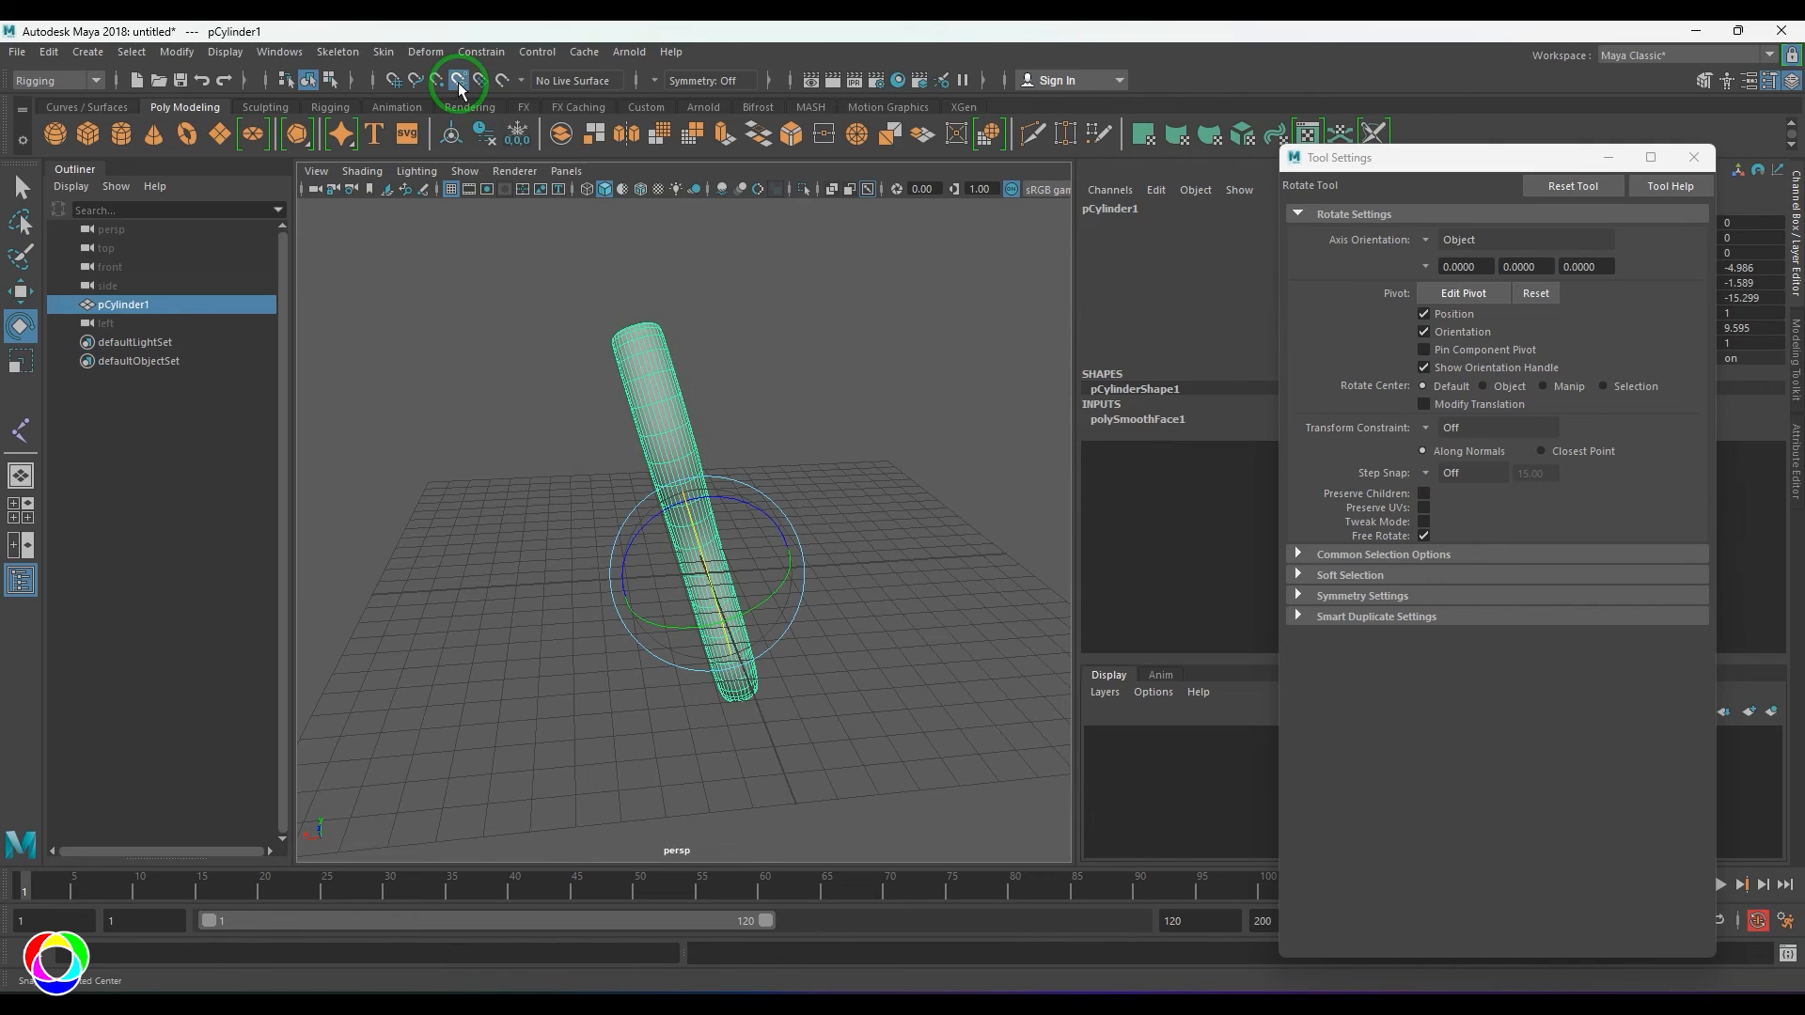
{"action": "left_click", "coordinate": [337, 52]}
{"action": "left_click", "coordinate": [523, 98]}
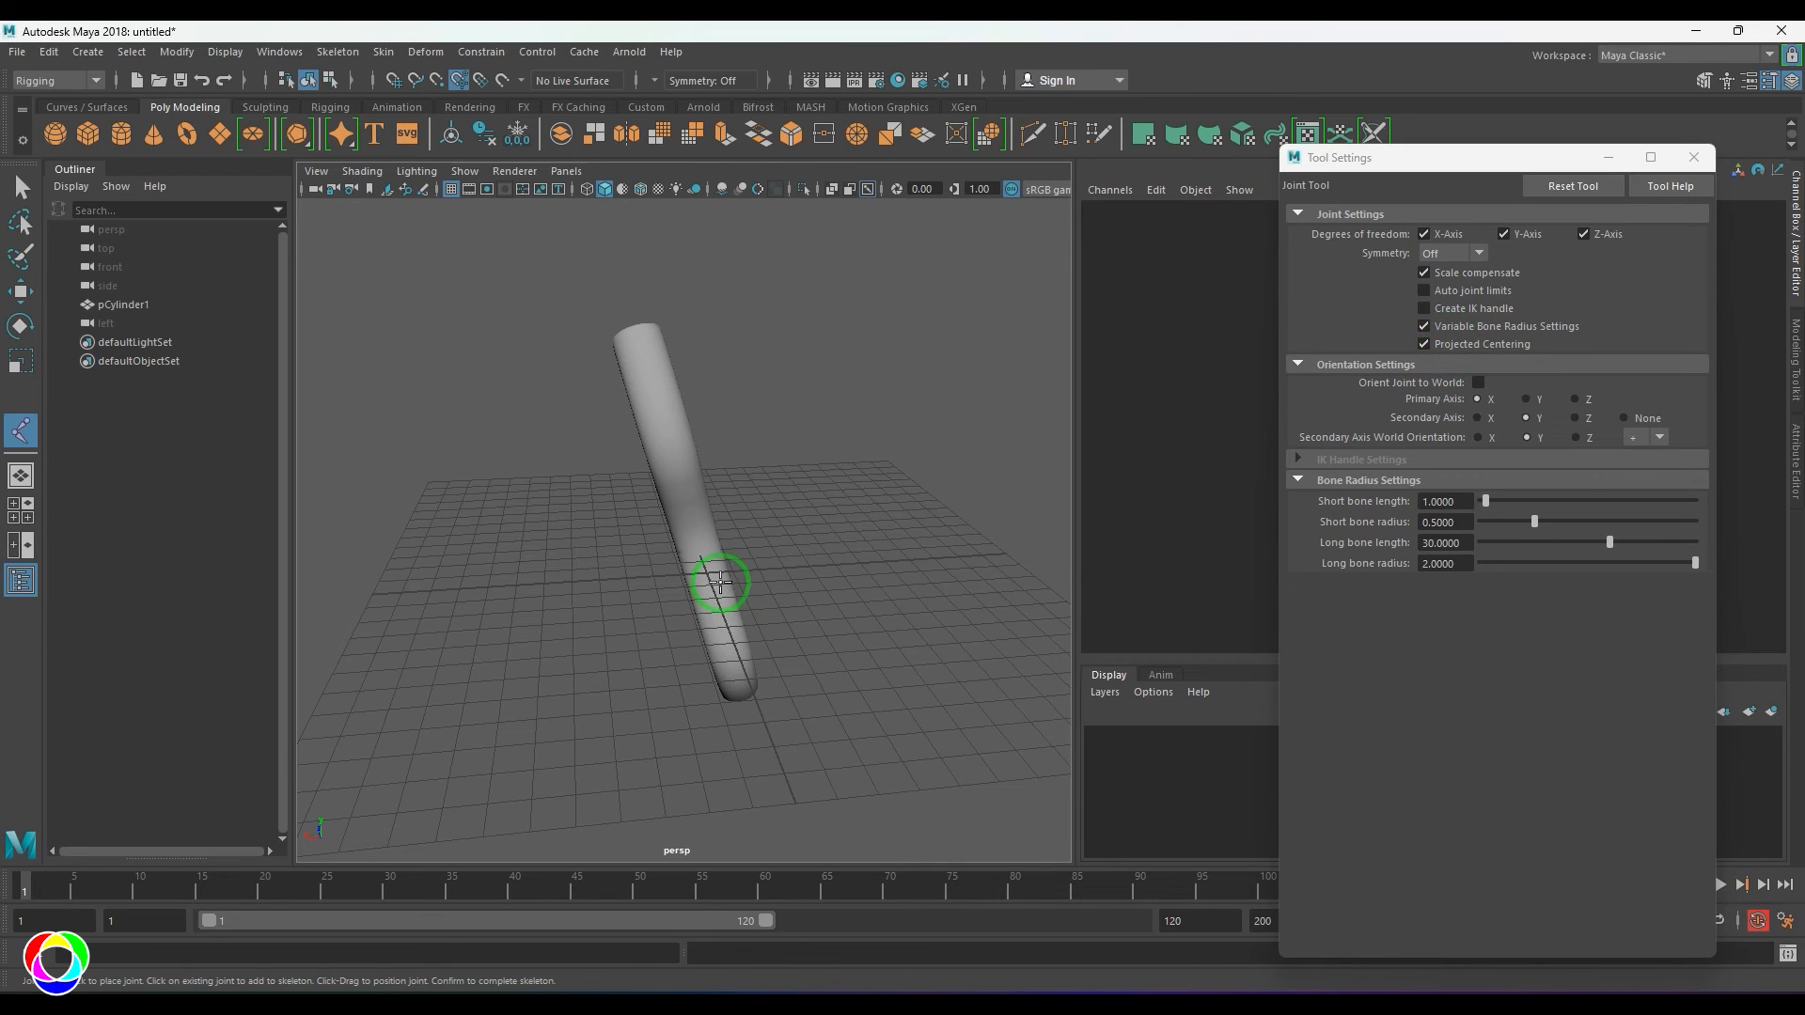
- Delete the curved cylinder from the scene and reopen the Joint tool settings
{"action": "key", "text": "w"}
{"action": "left_click_drag", "start_coordinate": [568, 363], "coordinate": [793, 428]}
{"action": "key", "text": "Delete"}
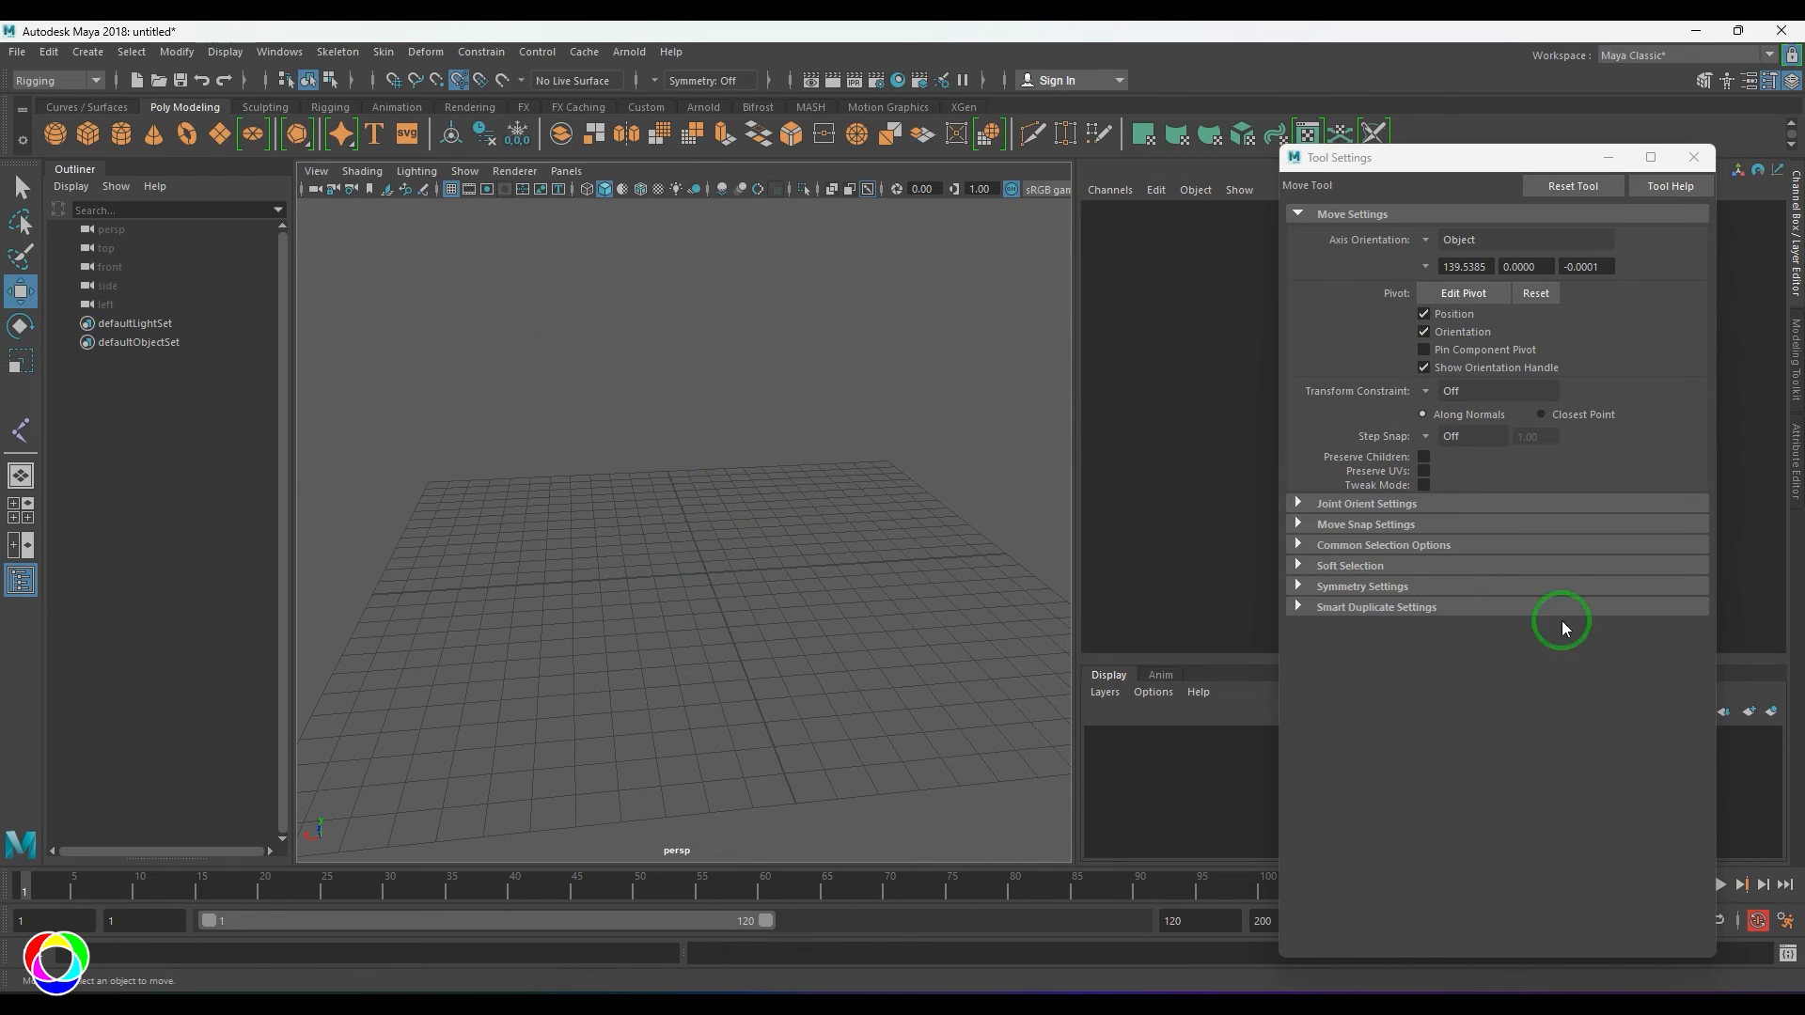
{"action": "left_click", "coordinate": [341, 53]}
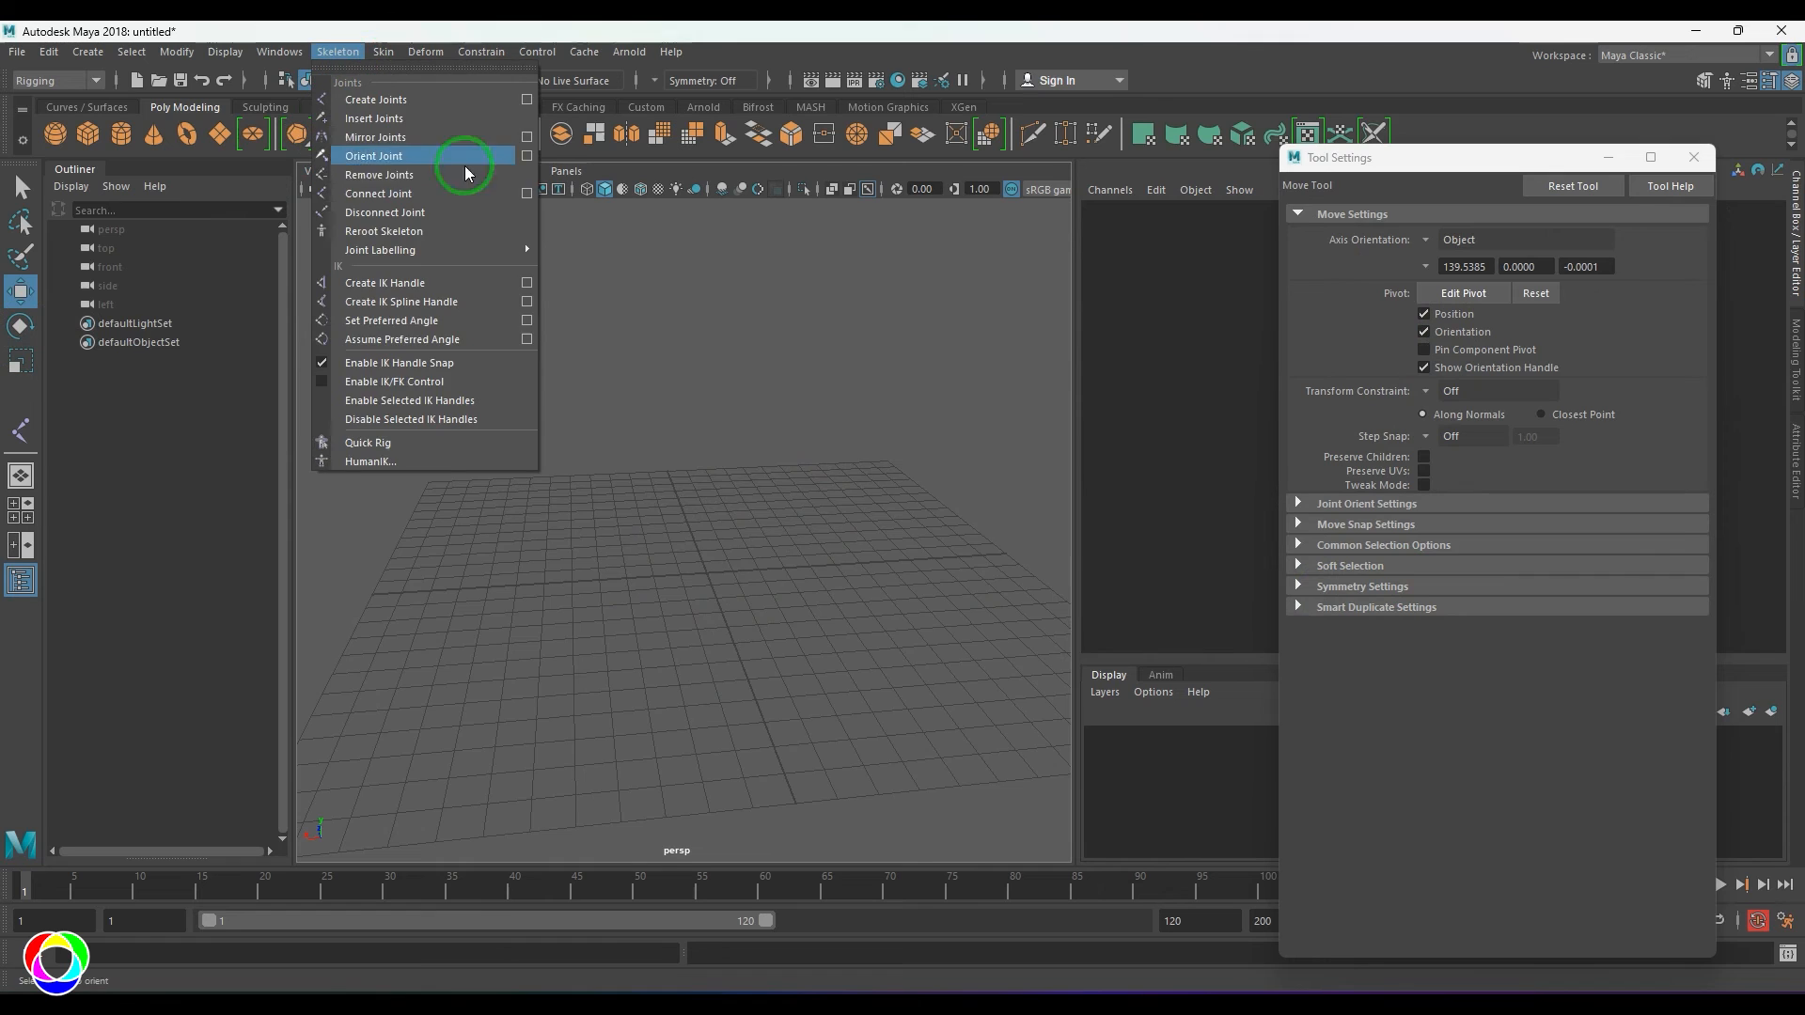
{"action": "left_click", "coordinate": [507, 120]}
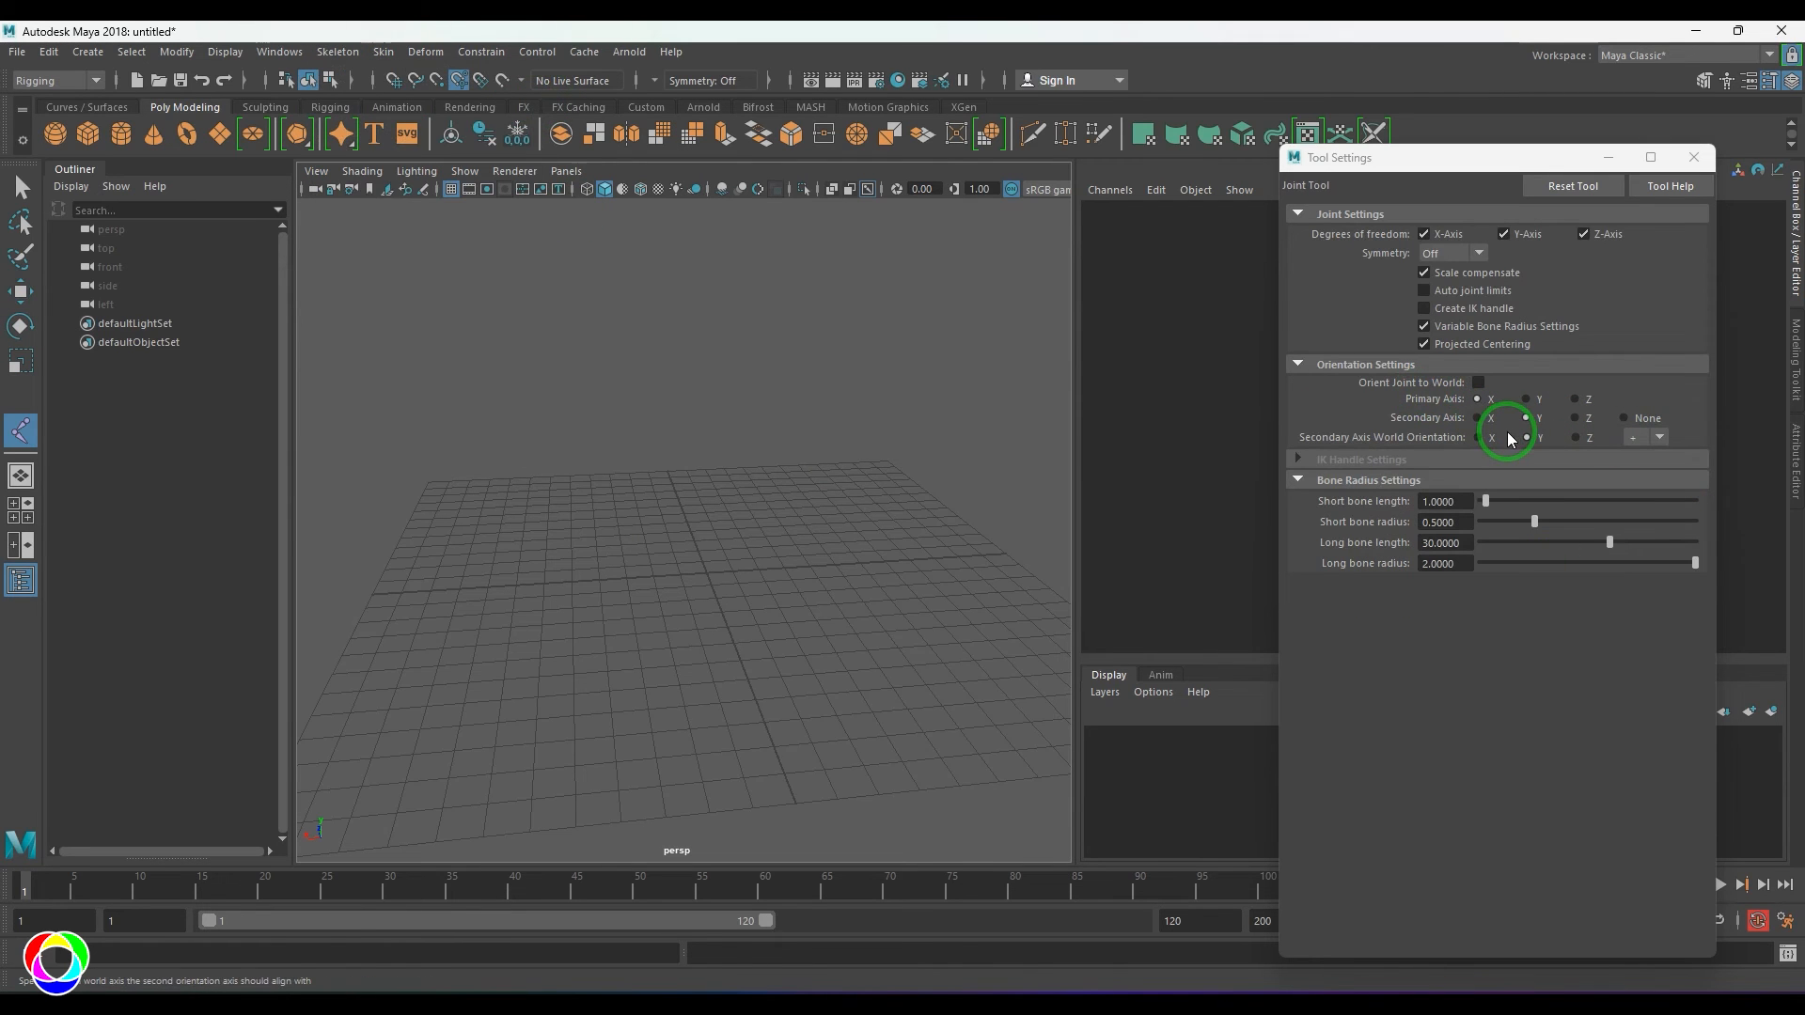
- Enable Create IK handle, look through the solver options and set the current solver to Single-Chain Solver
{"action": "left_click", "coordinate": [1463, 310]}
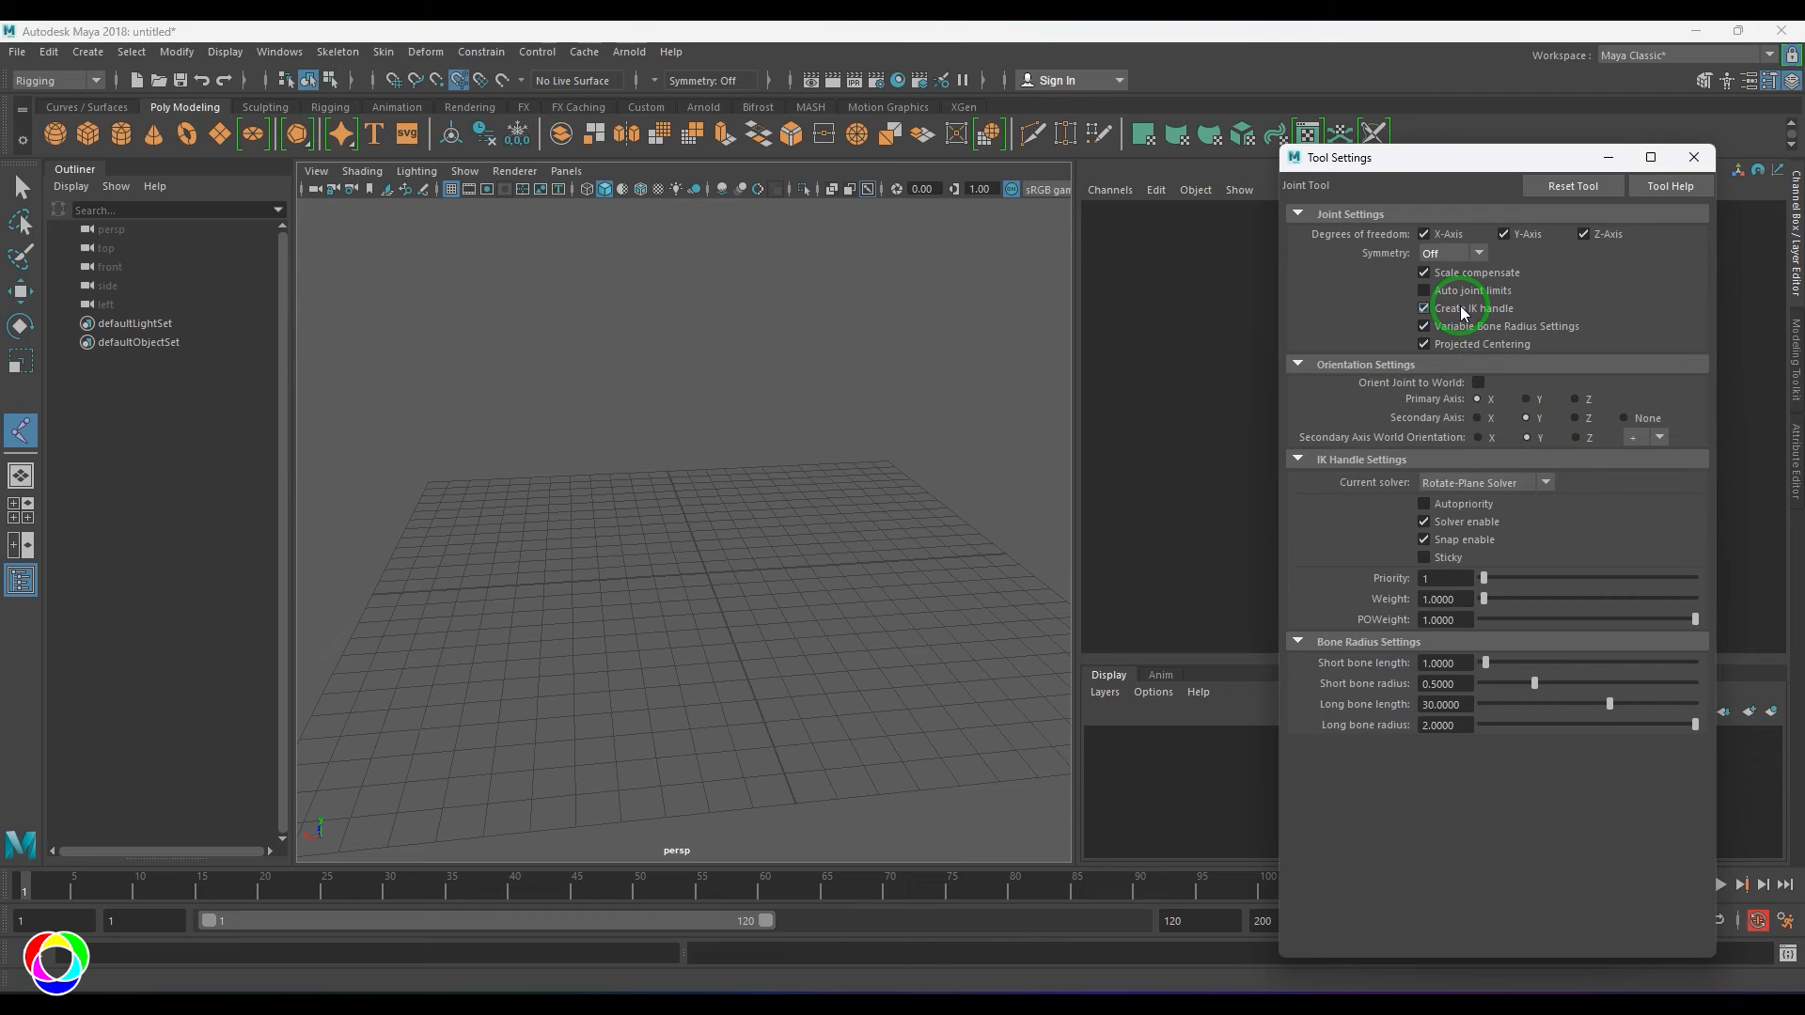
{"action": "left_click", "coordinate": [1502, 490]}
{"action": "left_click", "coordinate": [1507, 504]}
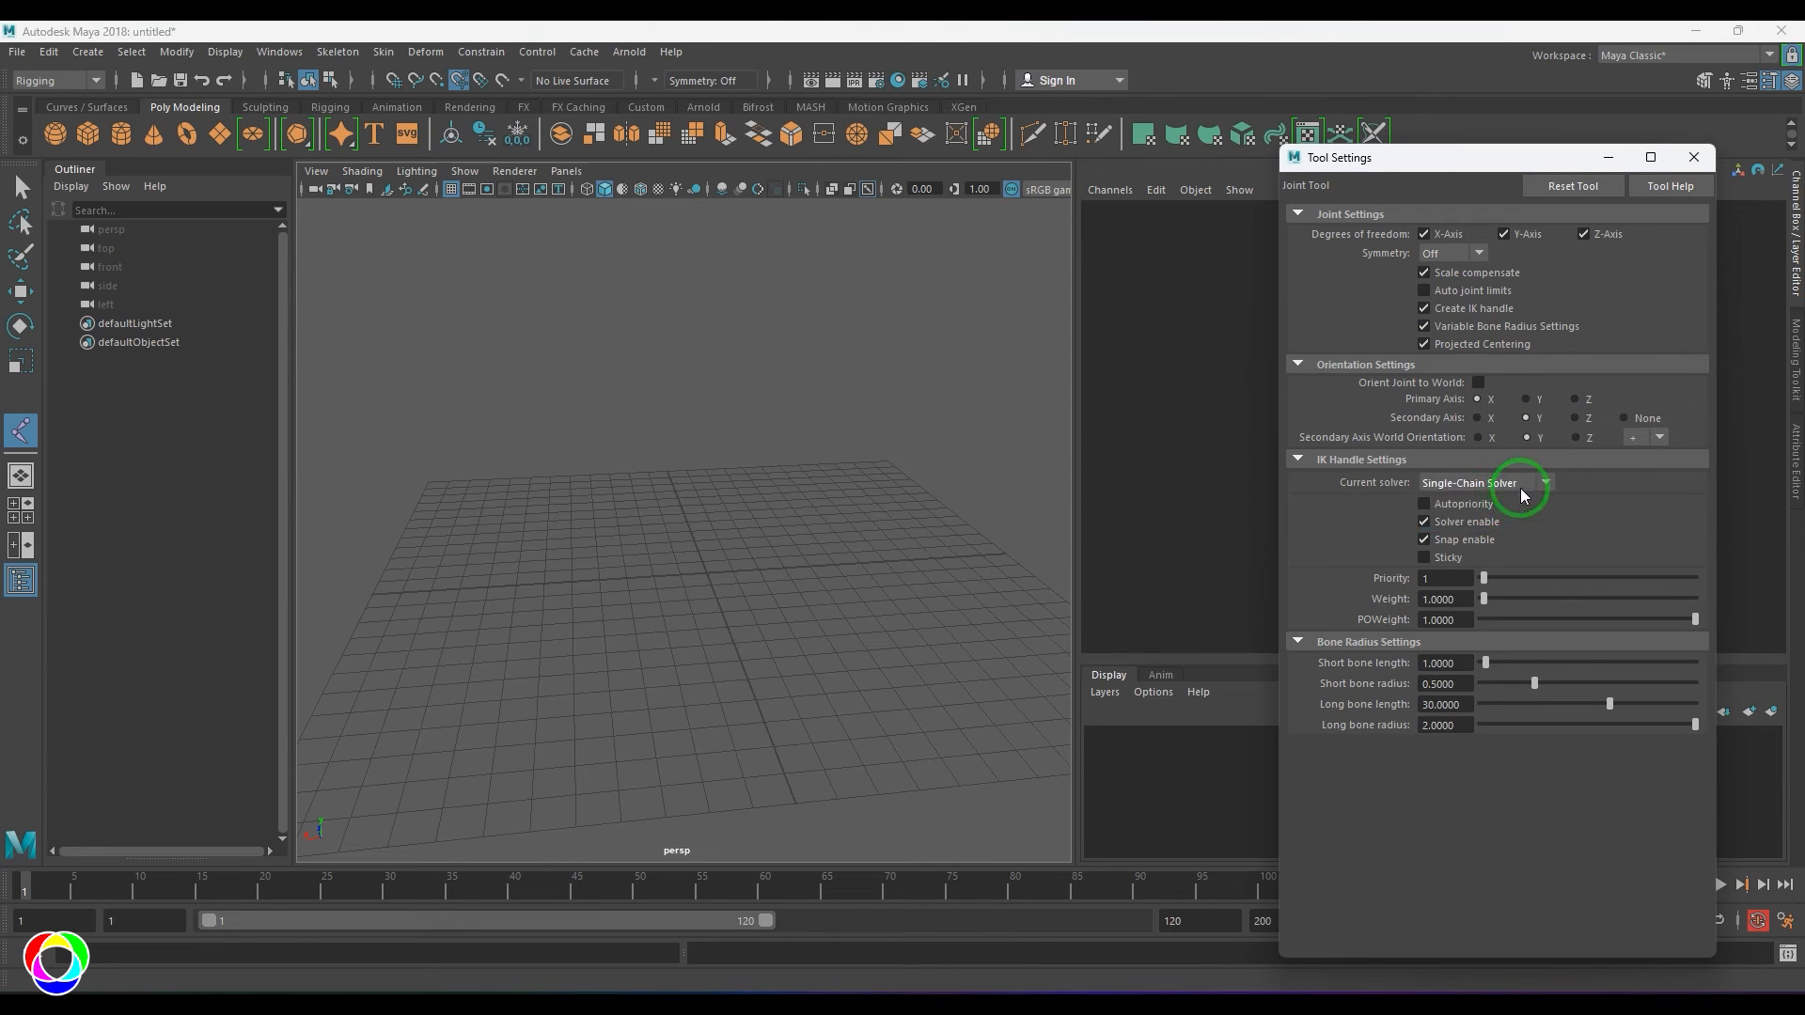
{"action": "left_click", "coordinate": [1524, 494]}
{"action": "left_click", "coordinate": [1535, 521]}
{"action": "left_click", "coordinate": [1486, 482]}
{"action": "left_click", "coordinate": [1504, 512]}
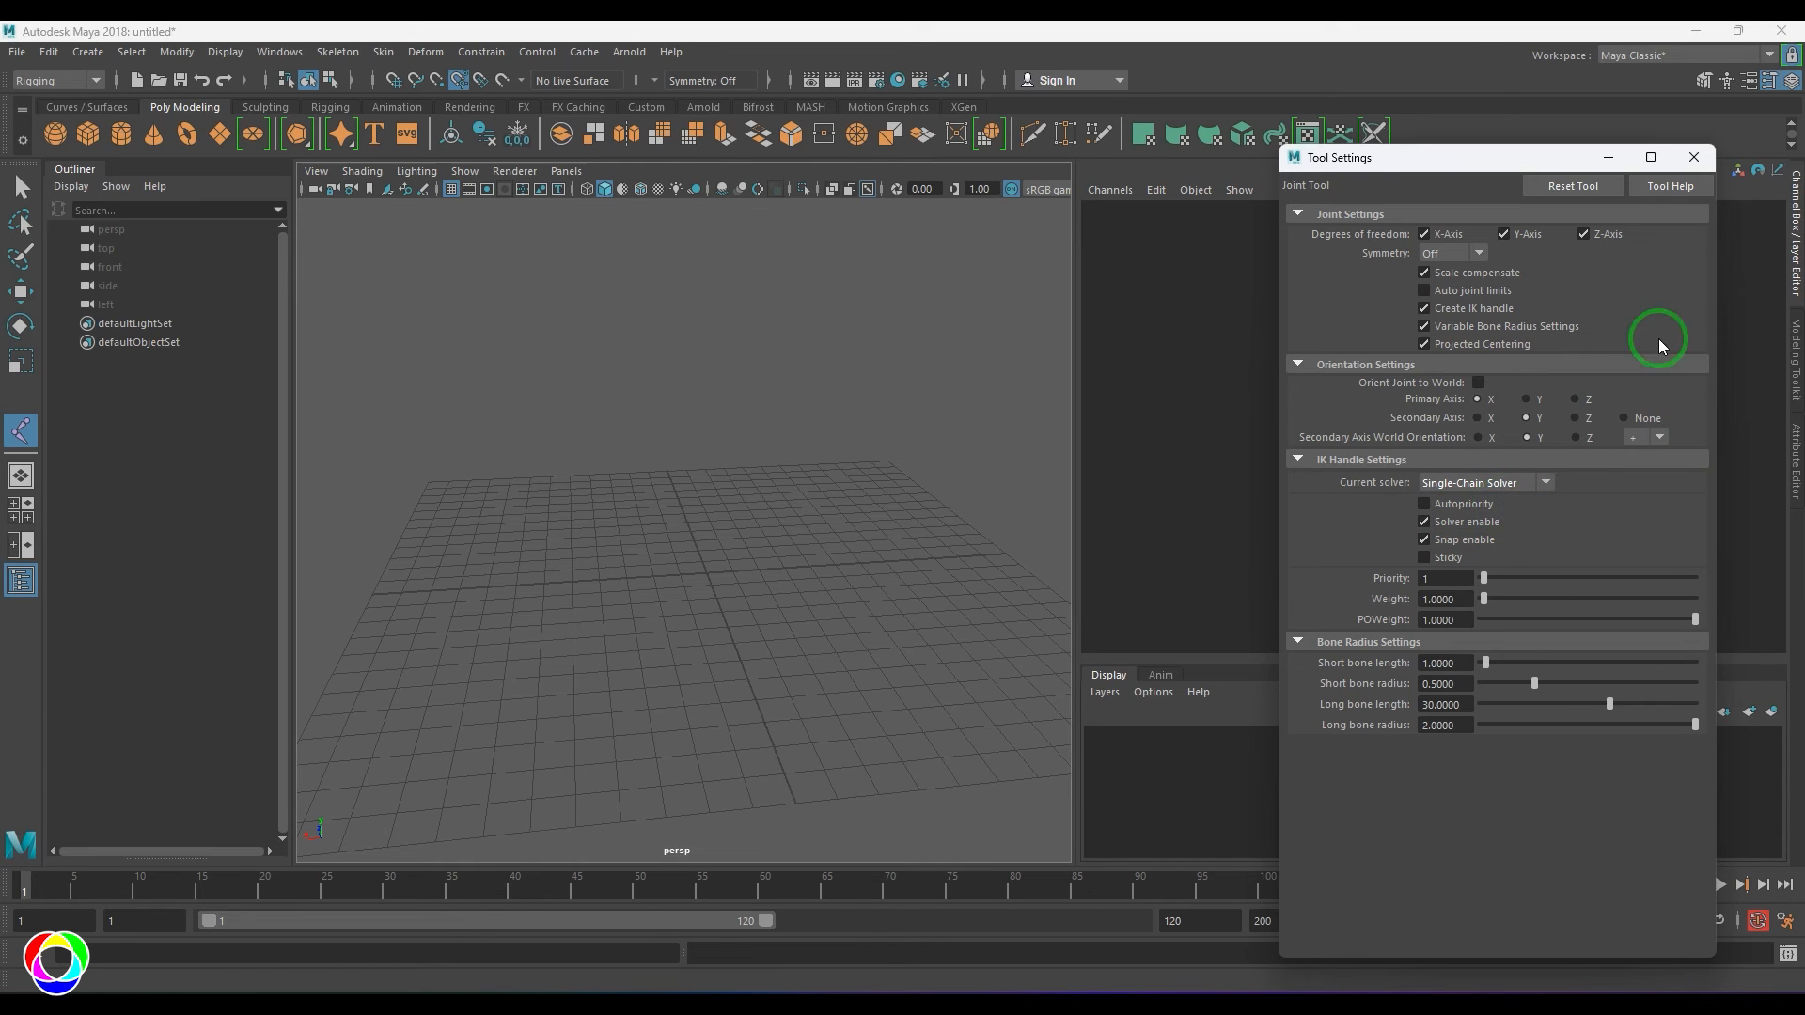
- Reset the Joint tool to its default settings and show the empty grid in the side view
{"action": "key", "text": "space"}
{"action": "key", "text": "space"}
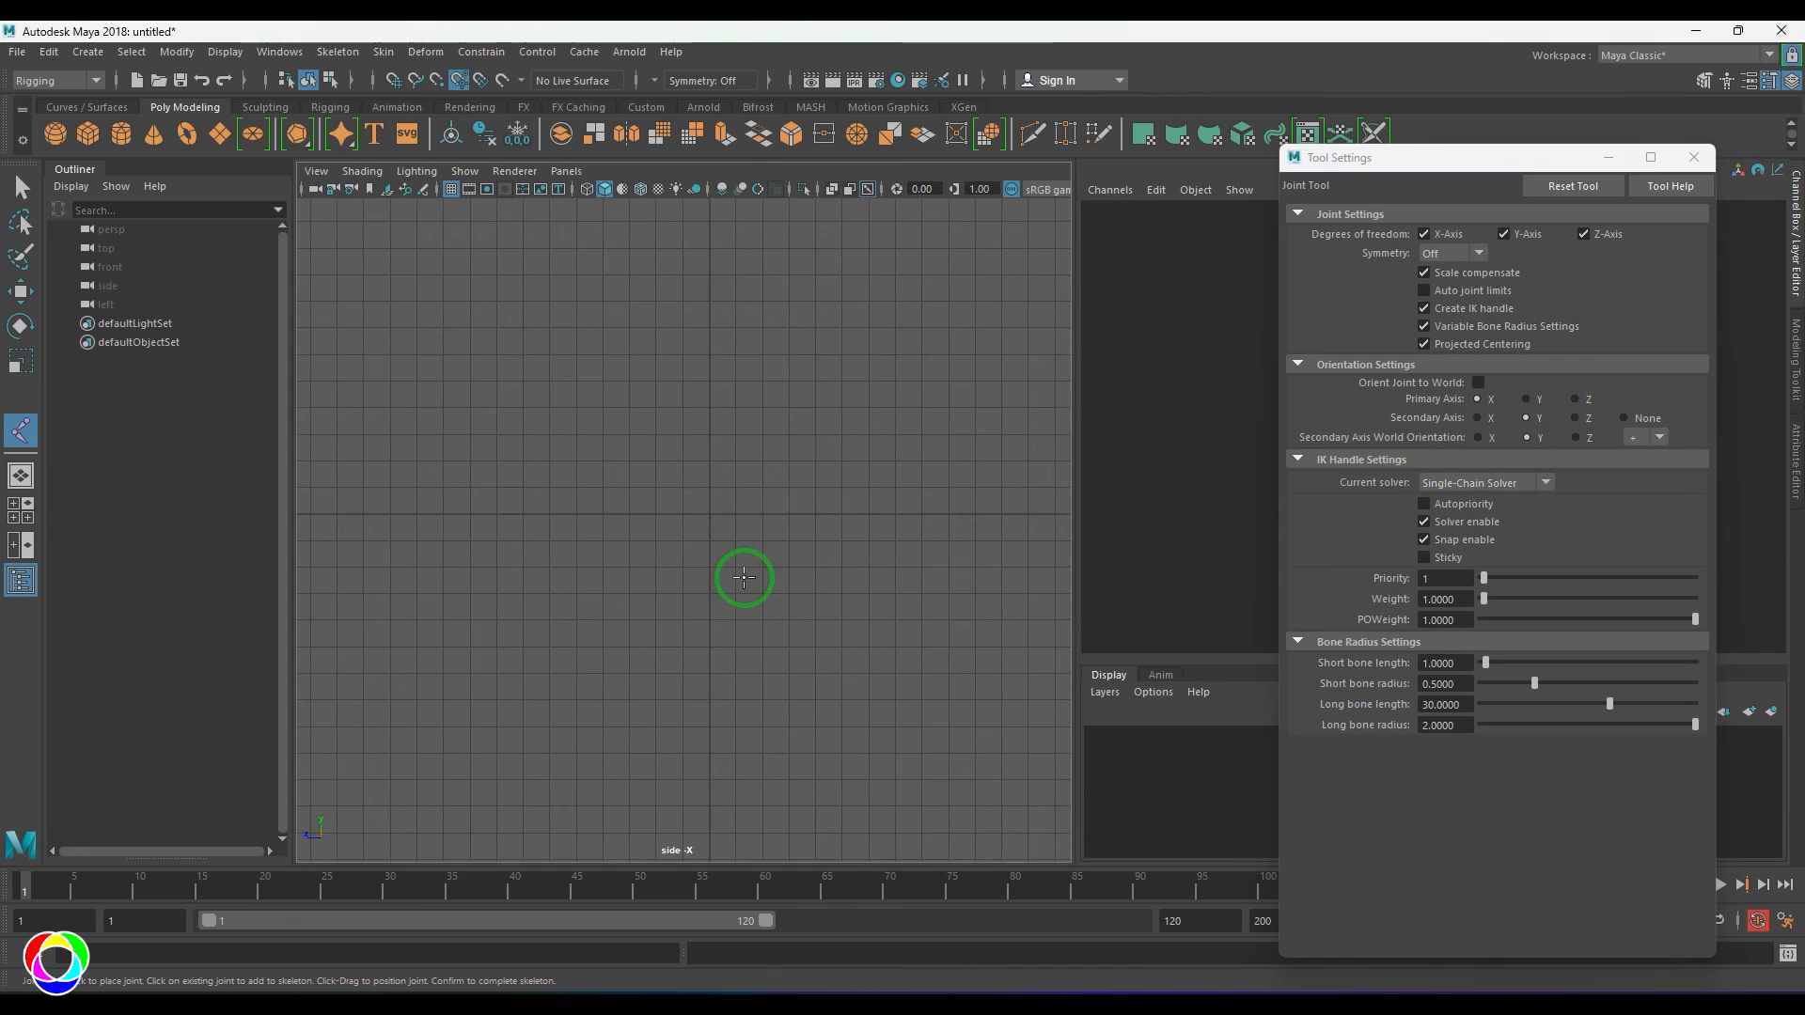
{"action": "left_click", "coordinate": [1573, 186]}
{"action": "middle_click_drag", "start_coordinate": [627, 535], "coordinate": [681, 622], "text": "alt"}
{"action": "scroll", "coordinate": [639, 607], "scroll_direction": "up", "scroll_amount": 1}
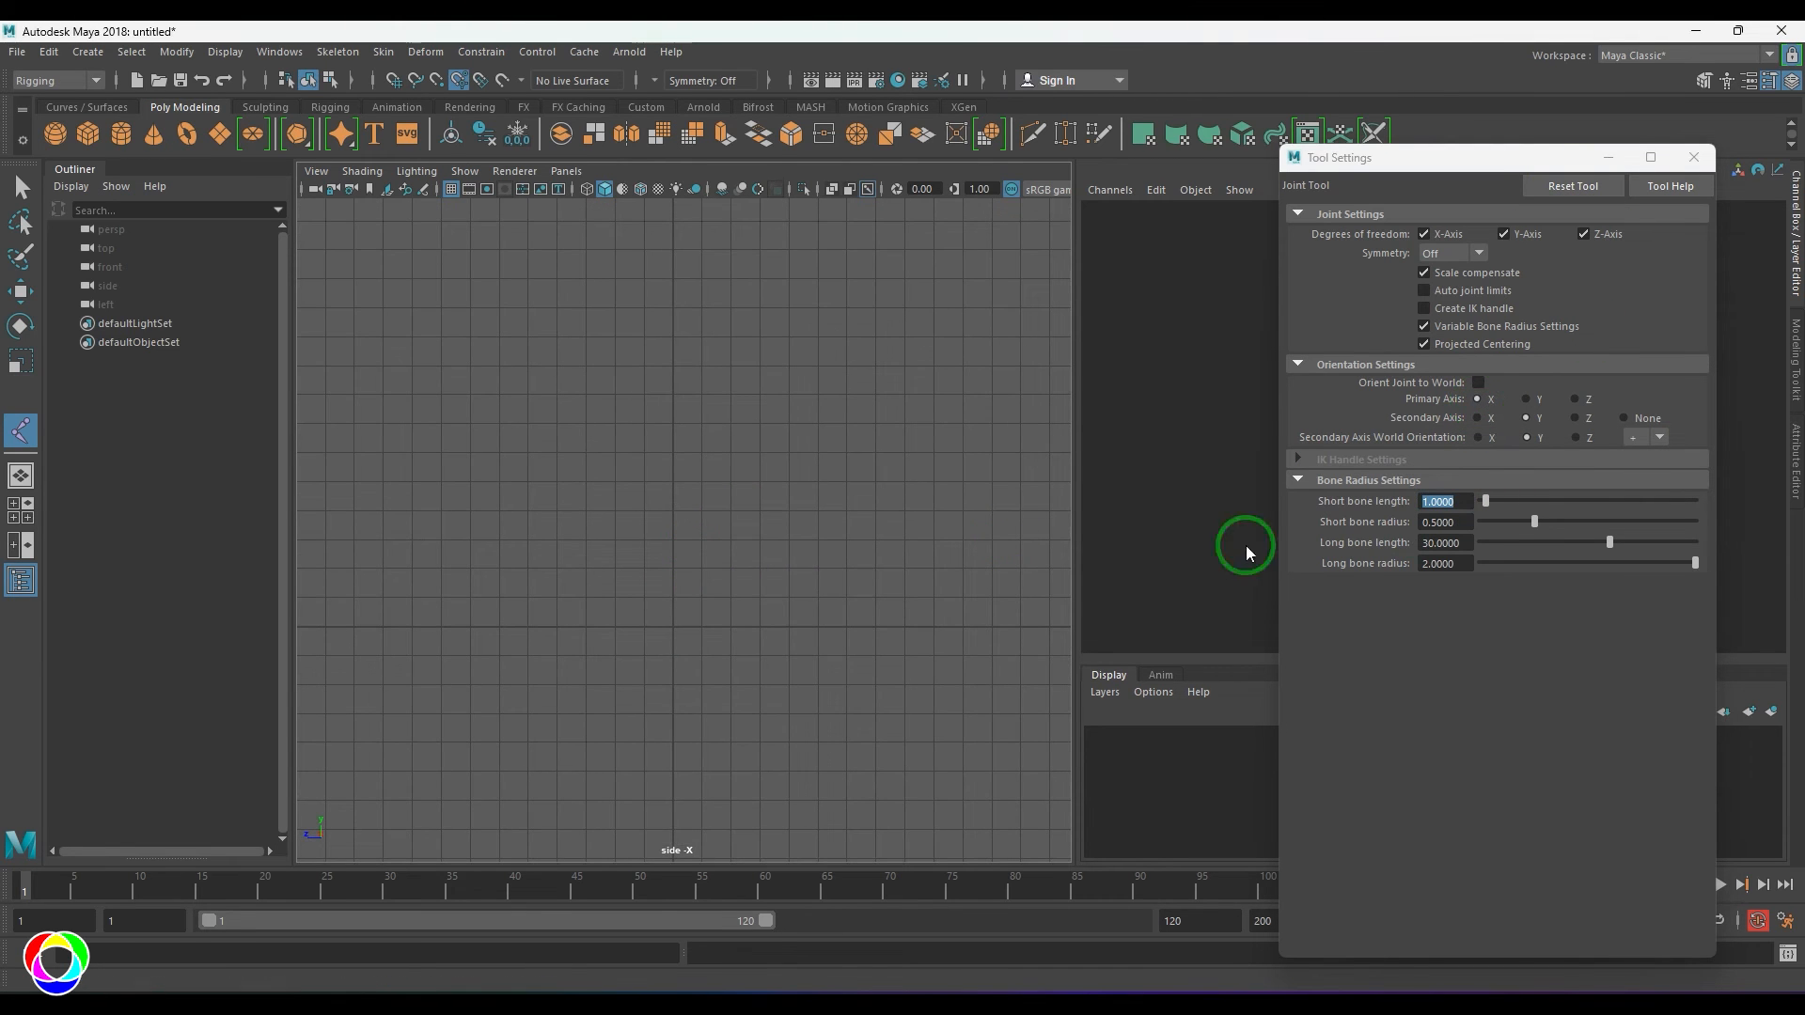
- Draw a zigzag chain of six joints downward in the side view and complete it
{"action": "left_click", "coordinate": [597, 327]}
{"action": "left_click", "coordinate": [527, 402]}
{"action": "left_click", "coordinate": [607, 467]}
{"action": "left_click", "coordinate": [506, 544]}
{"action": "left_click", "coordinate": [557, 618]}
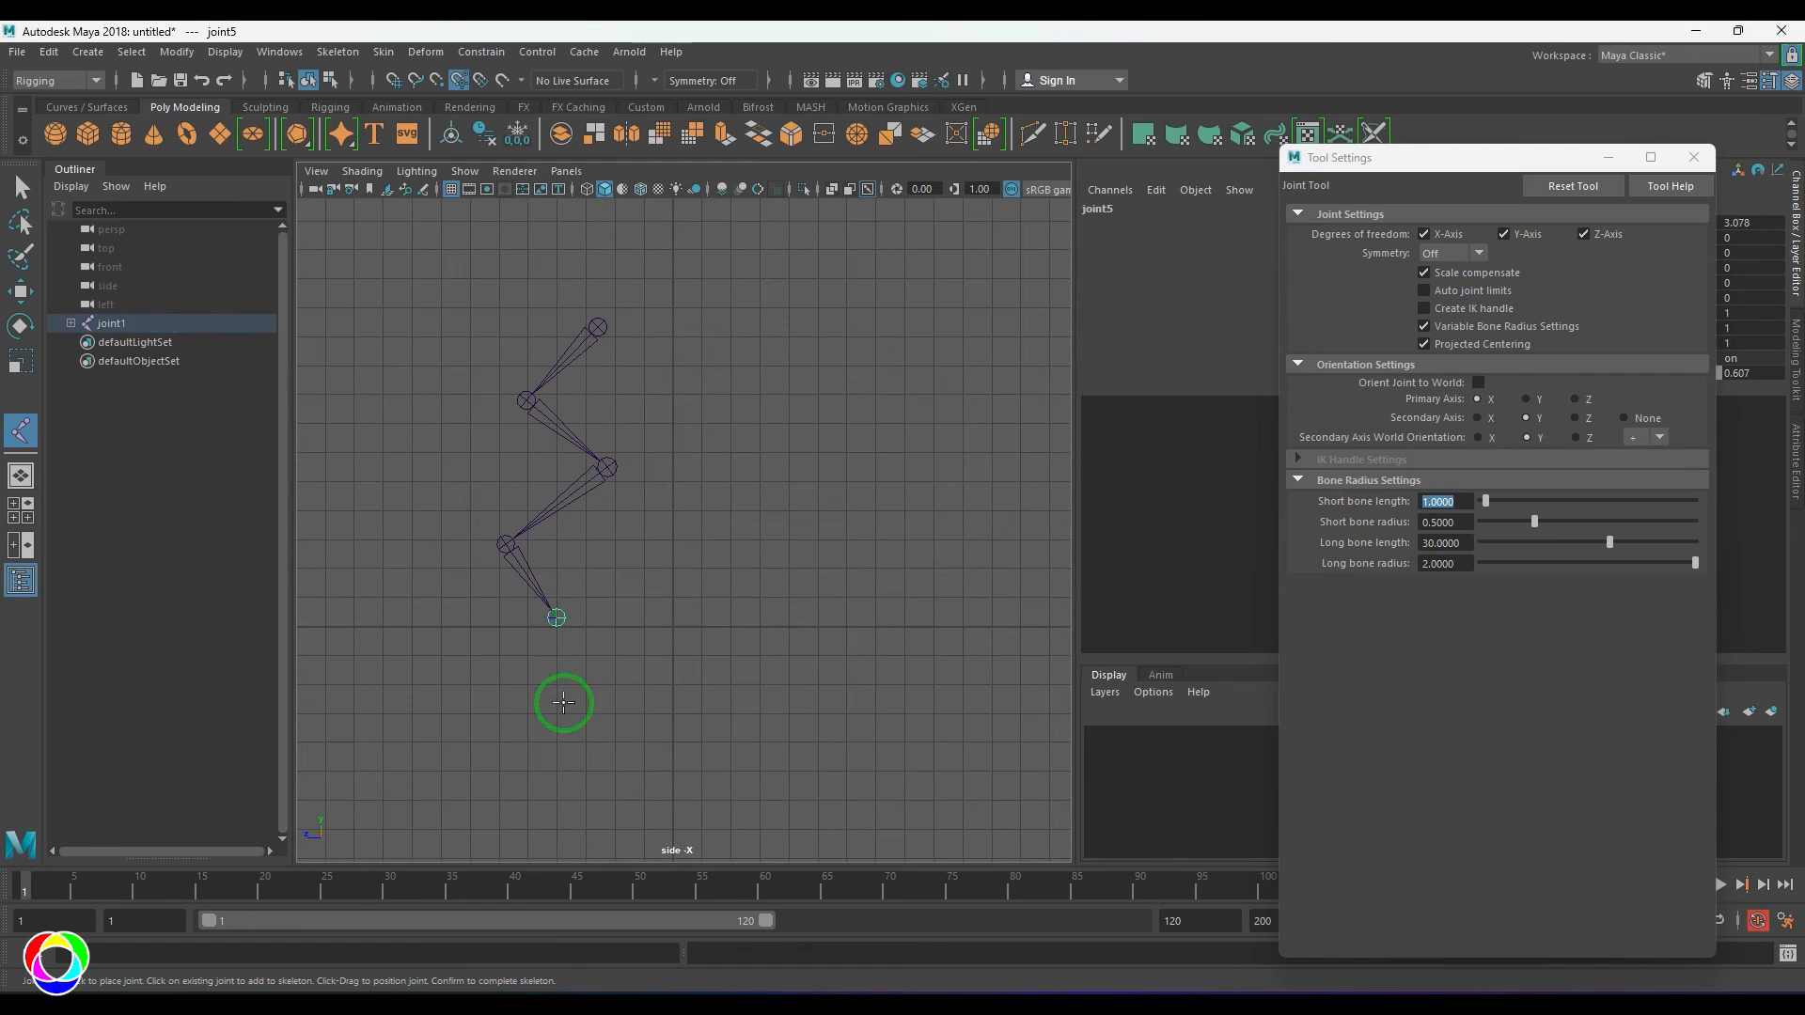
{"action": "left_click", "coordinate": [543, 716]}
{"action": "key", "text": "ctrl+z"}
{"action": "left_click", "coordinate": [514, 725]}
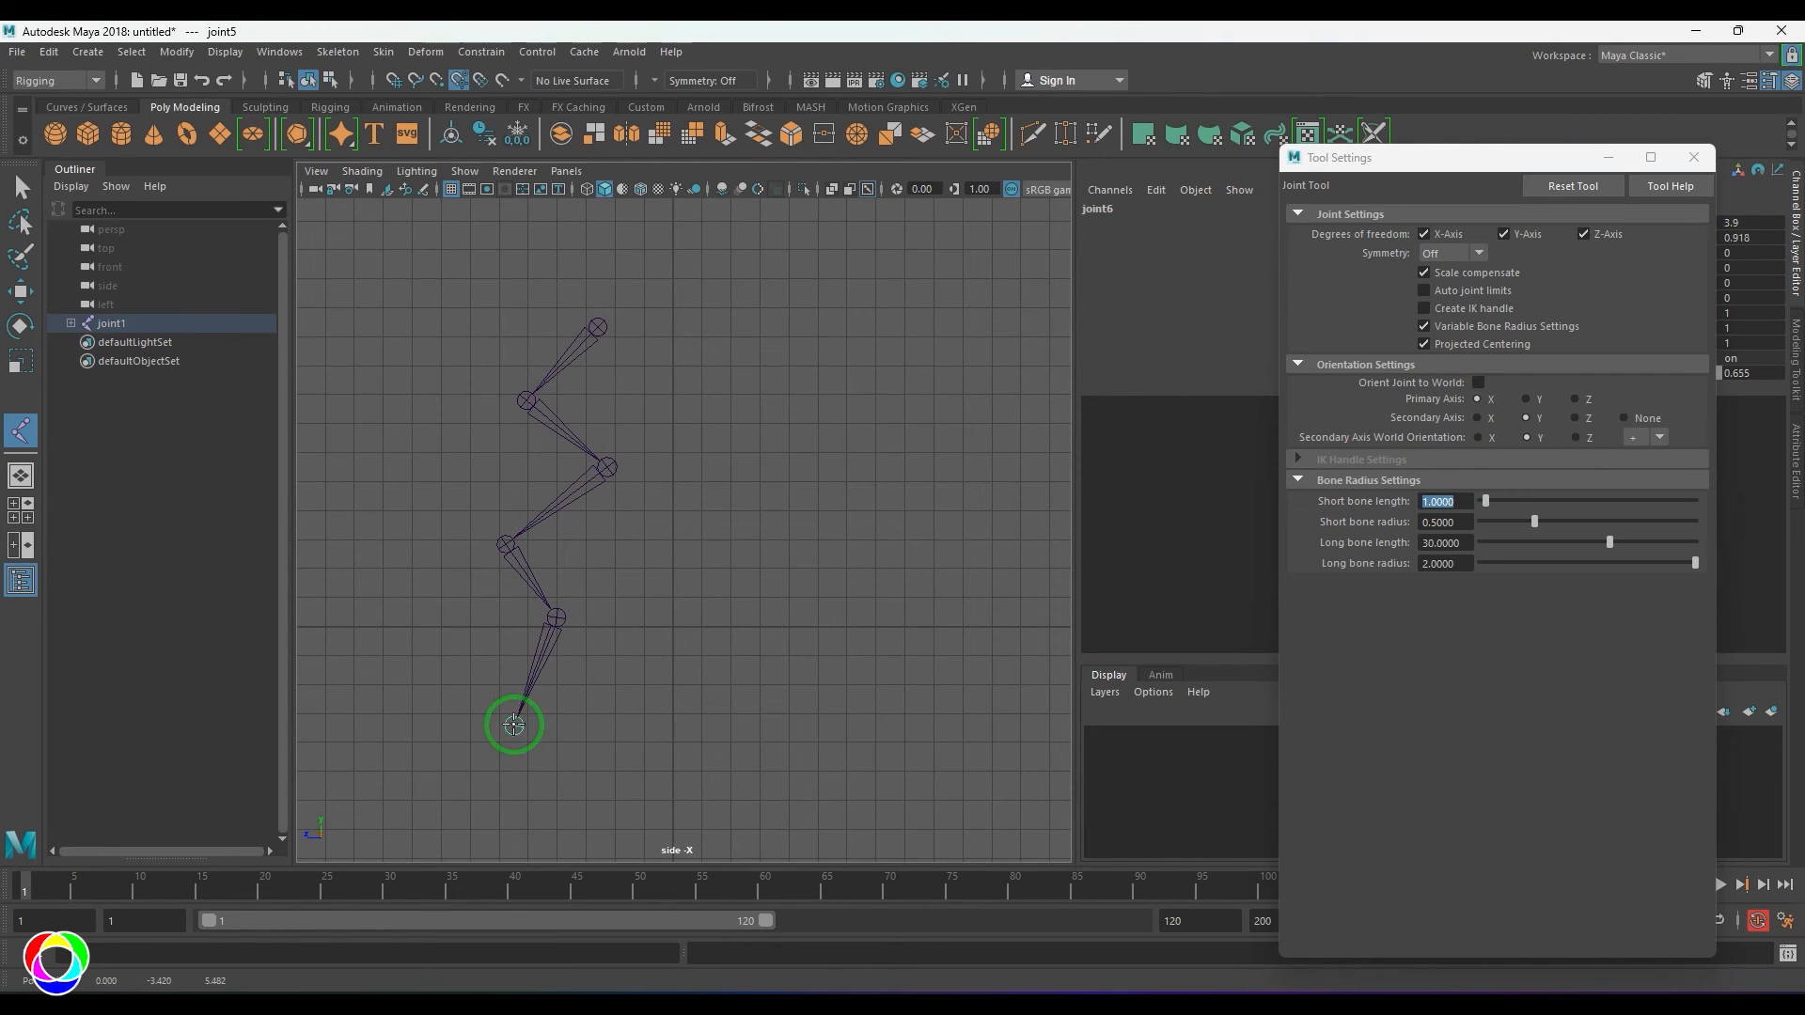
{"action": "key", "text": "Return"}
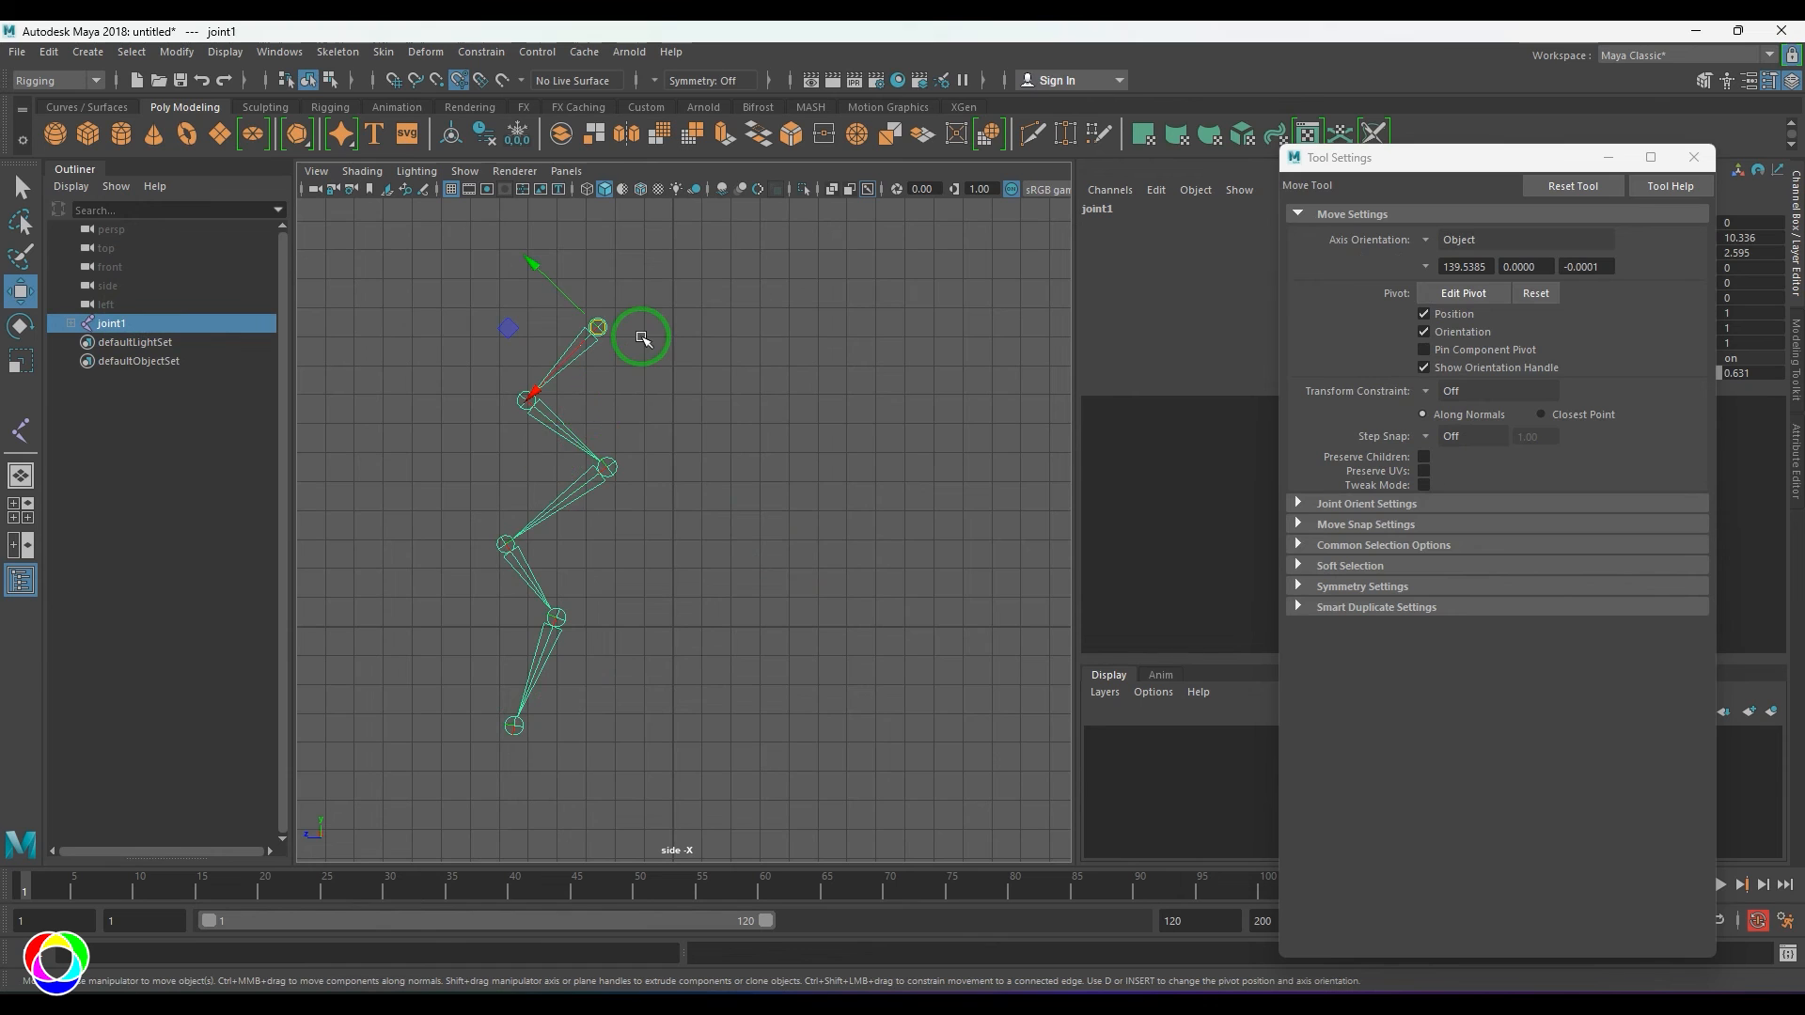
- Select the whole joint hierarchy, display the local rotation axes on every joint and clear the selection
{"action": "right_click", "coordinate": [642, 340]}
{"action": "right_click_drag", "start_coordinate": [643, 339], "coordinate": [616, 509]}
{"action": "left_click_drag", "start_coordinate": [225, 52], "coordinate": [632, 302]}
{"action": "left_click", "coordinate": [839, 480]}
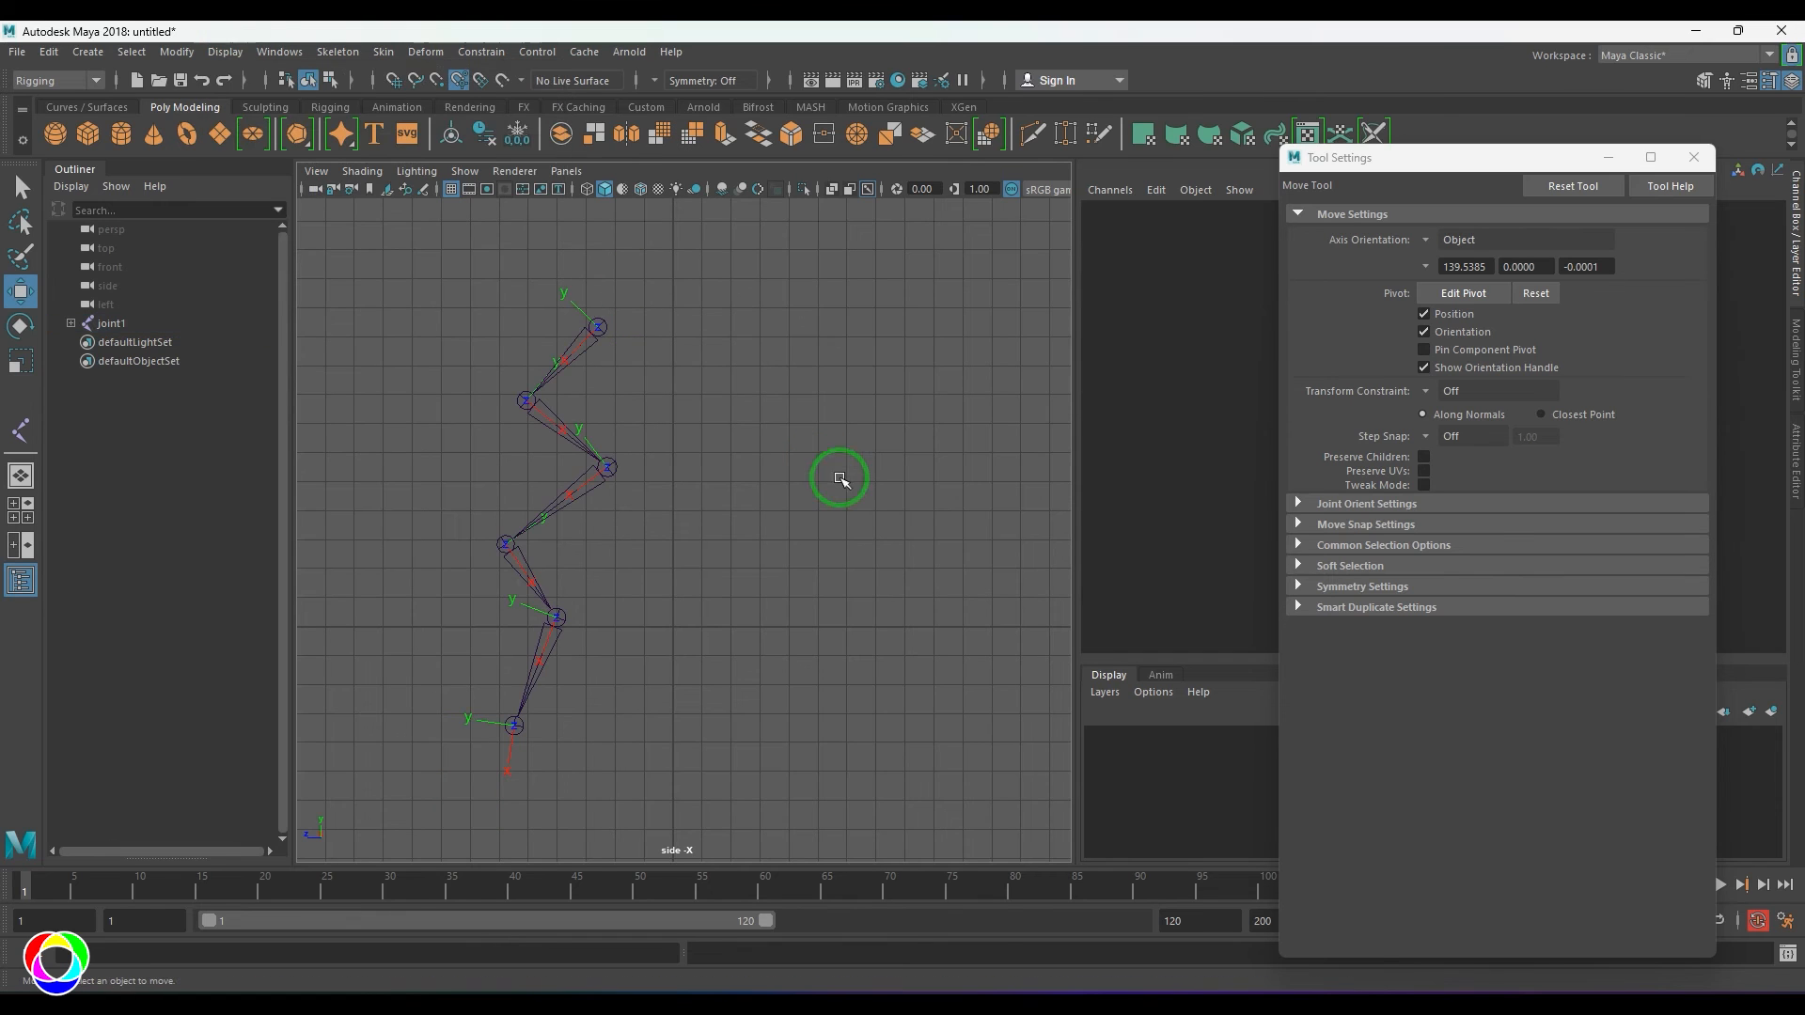
- Set the Joint tool's orientation to primary axis Y and secondary axis Z
{"action": "left_click", "coordinate": [337, 52]}
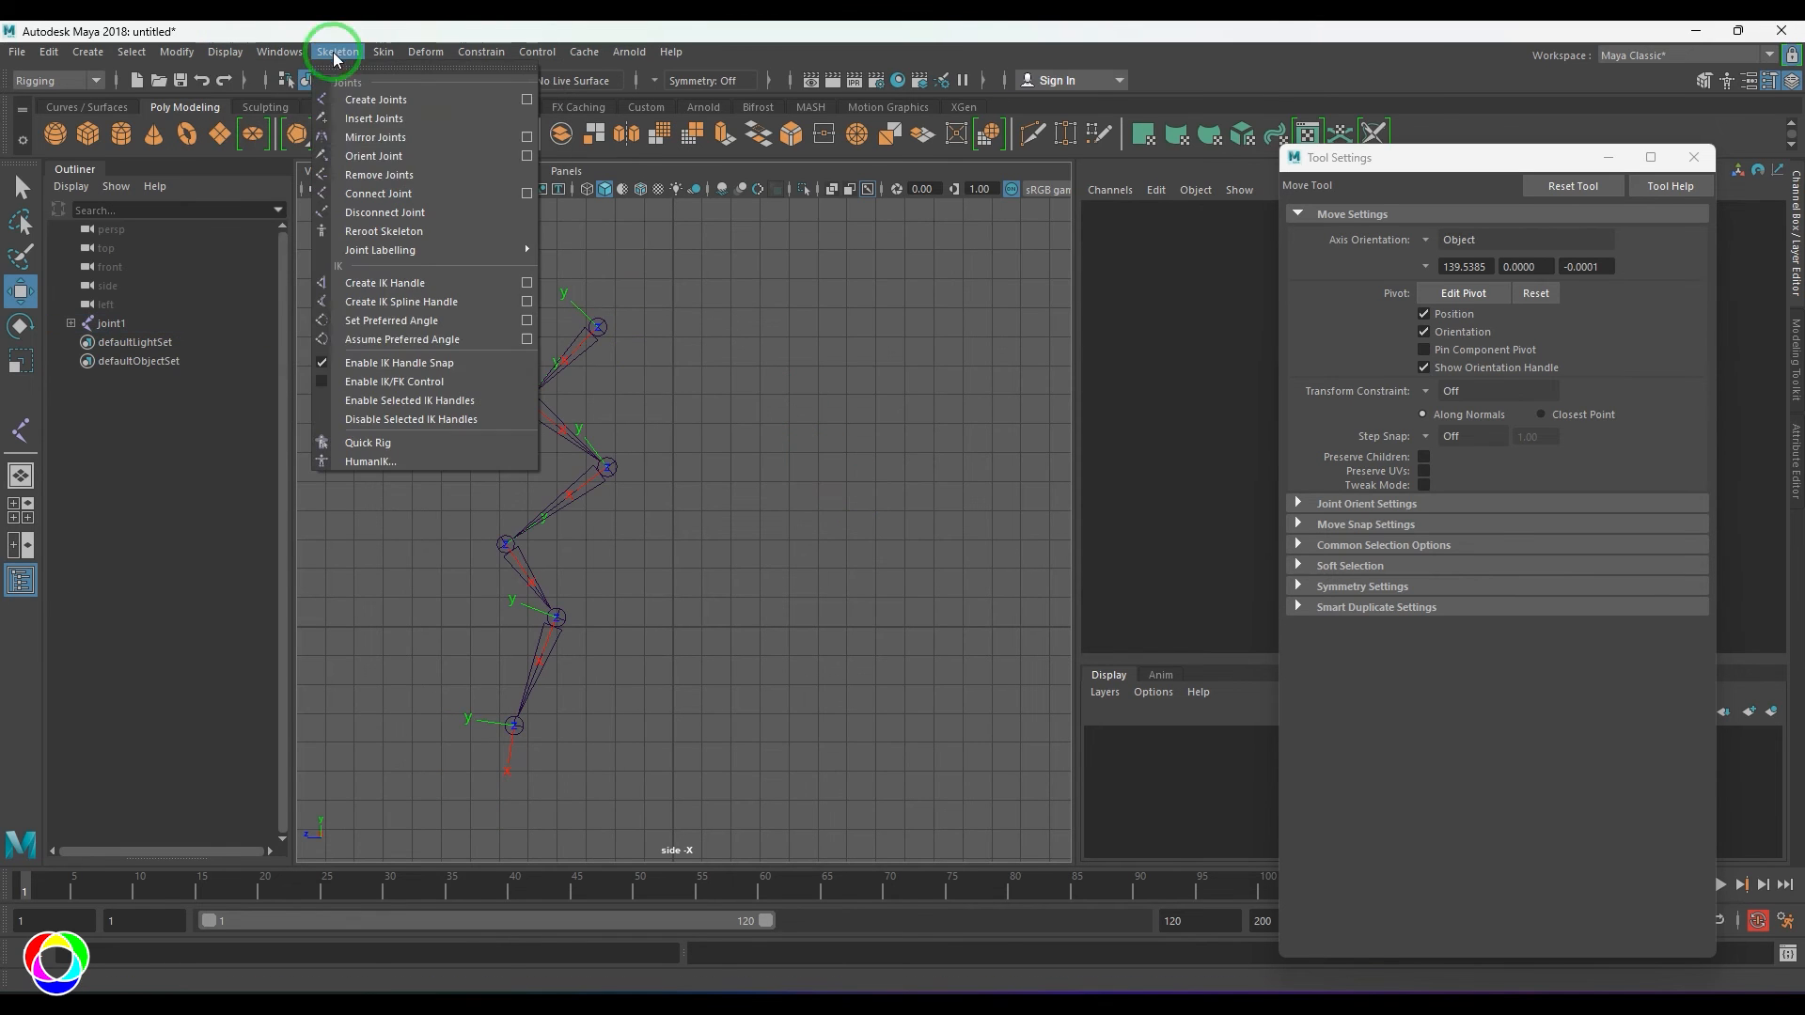
{"action": "left_click", "coordinate": [500, 105]}
{"action": "left_click", "coordinate": [1525, 399]}
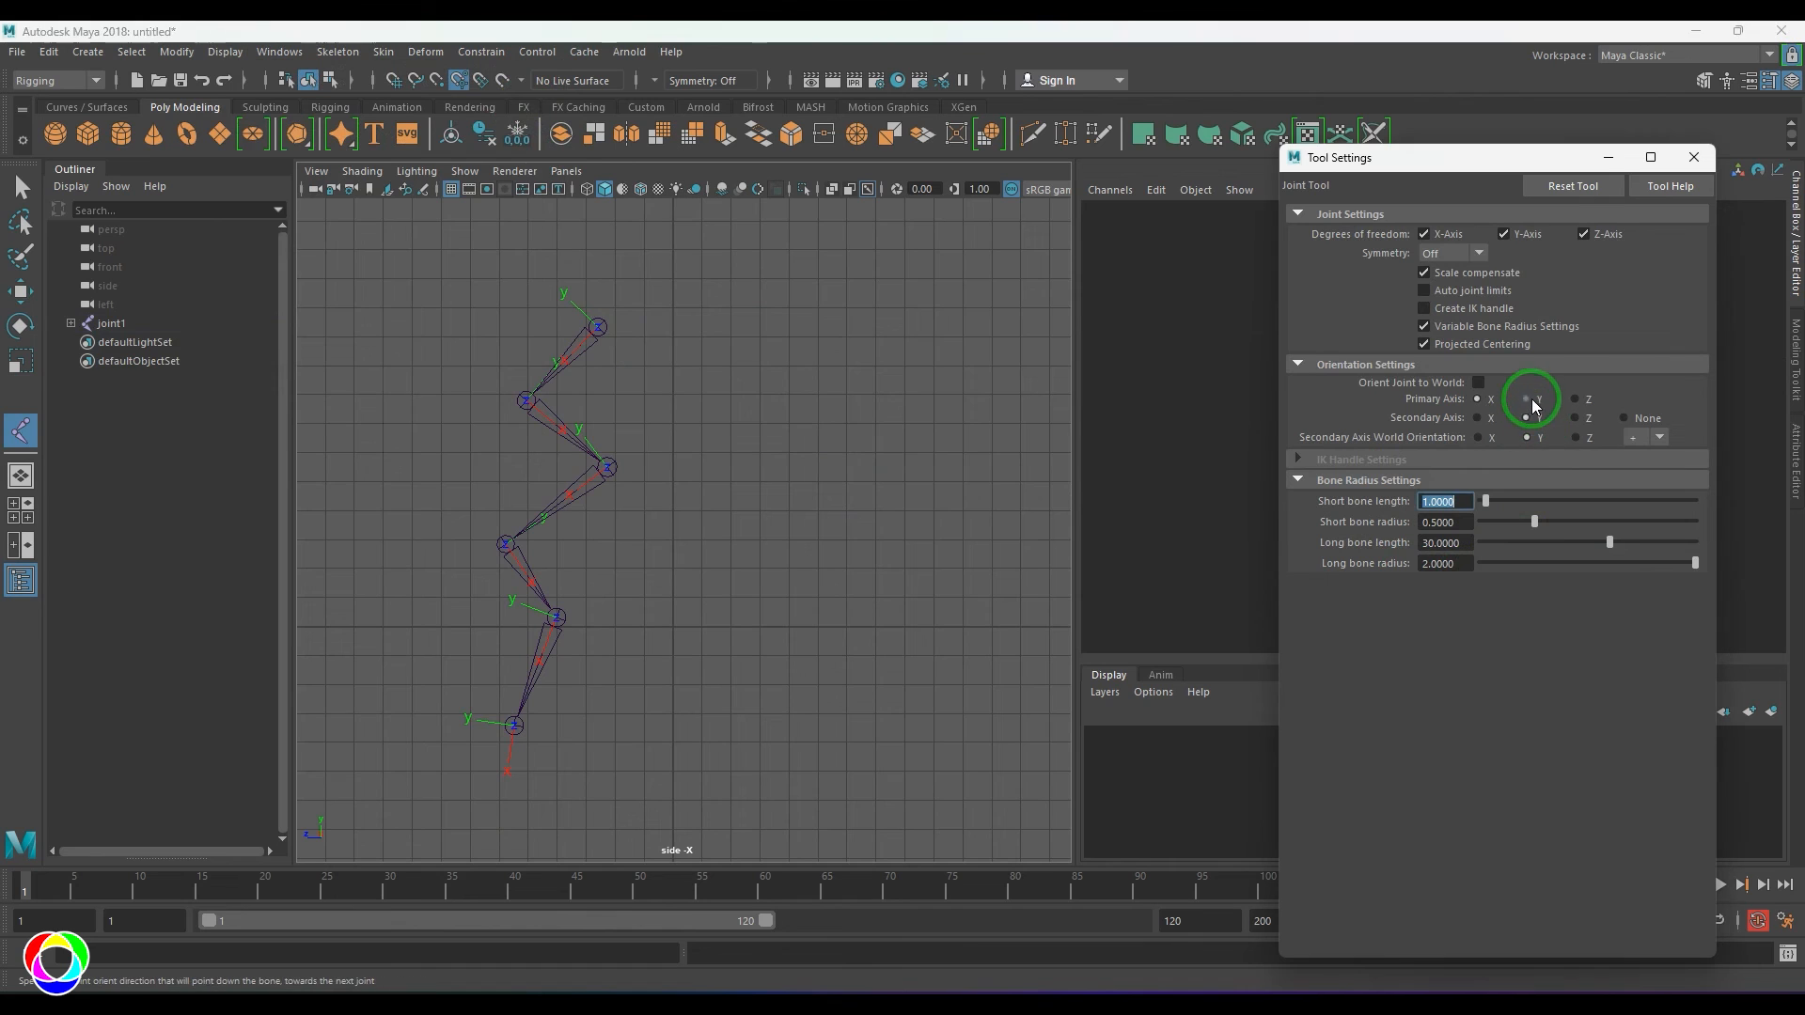
{"action": "left_click", "coordinate": [1584, 422]}
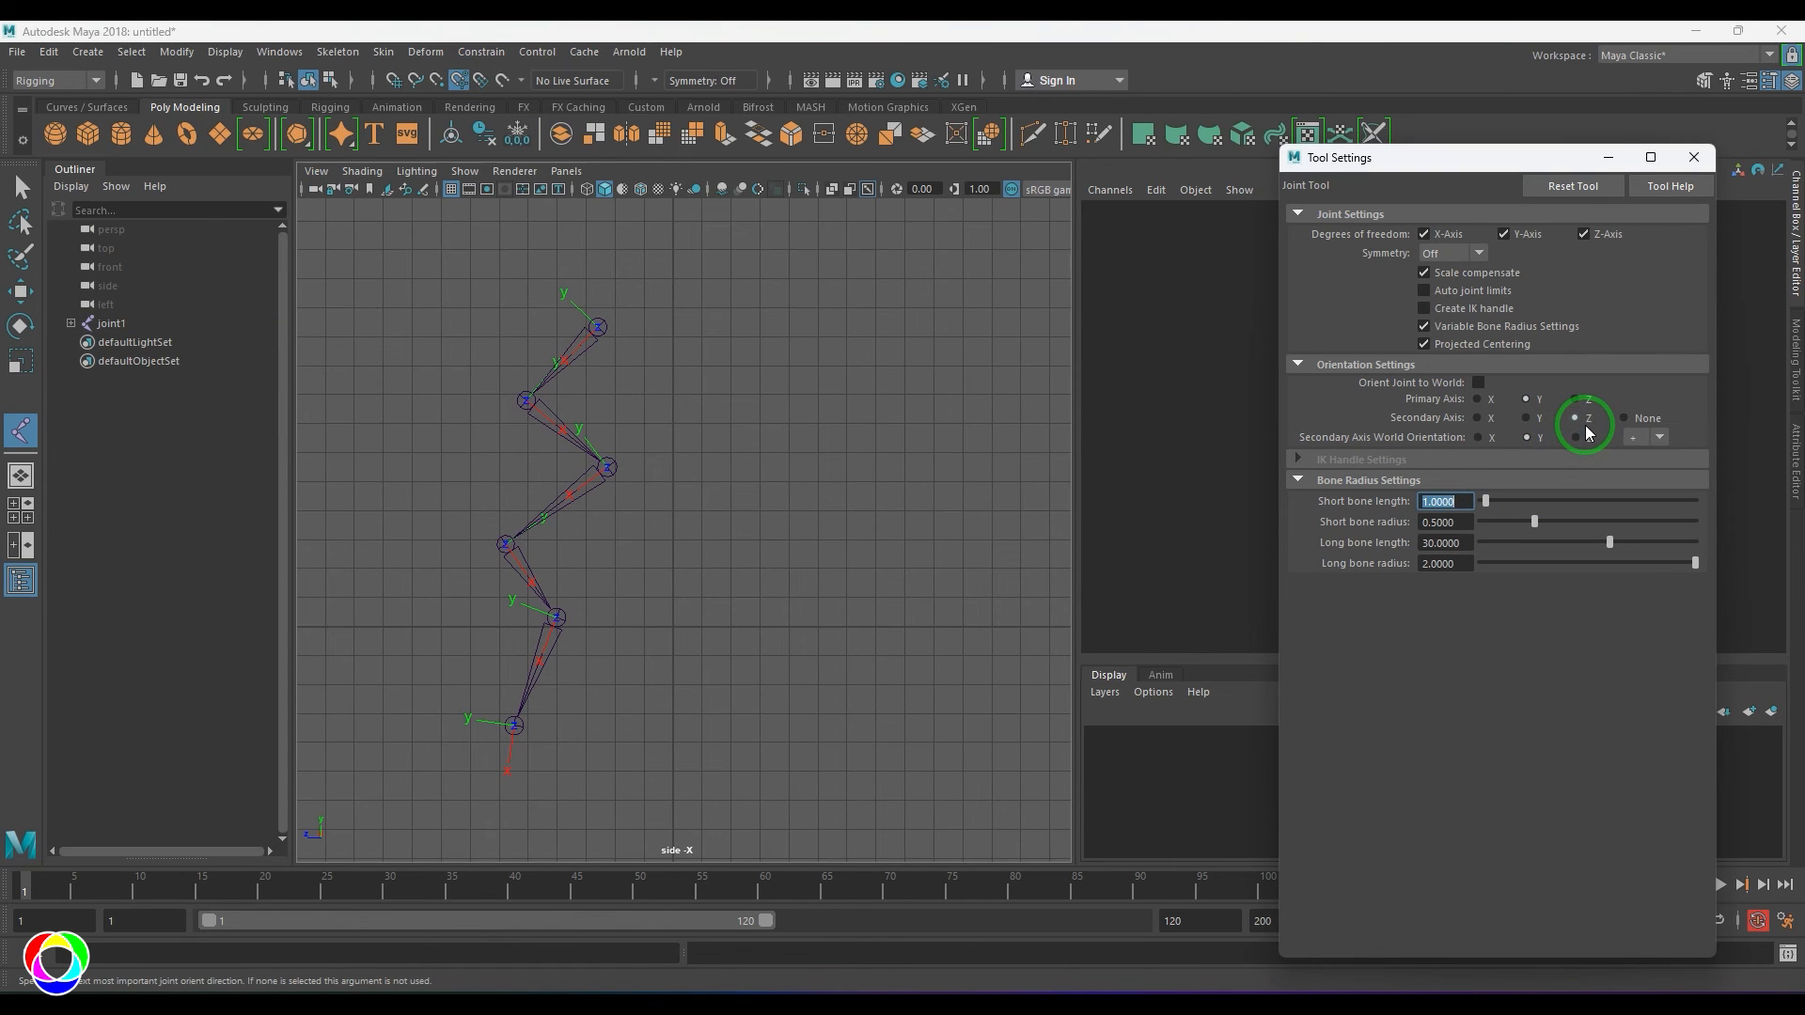
- Draw a second zigzag chain of six joints downward beside the first chain in the side view and complete it
{"action": "left_click", "coordinate": [744, 317]}
{"action": "left_click", "coordinate": [676, 392]}
{"action": "left_click", "coordinate": [785, 463]}
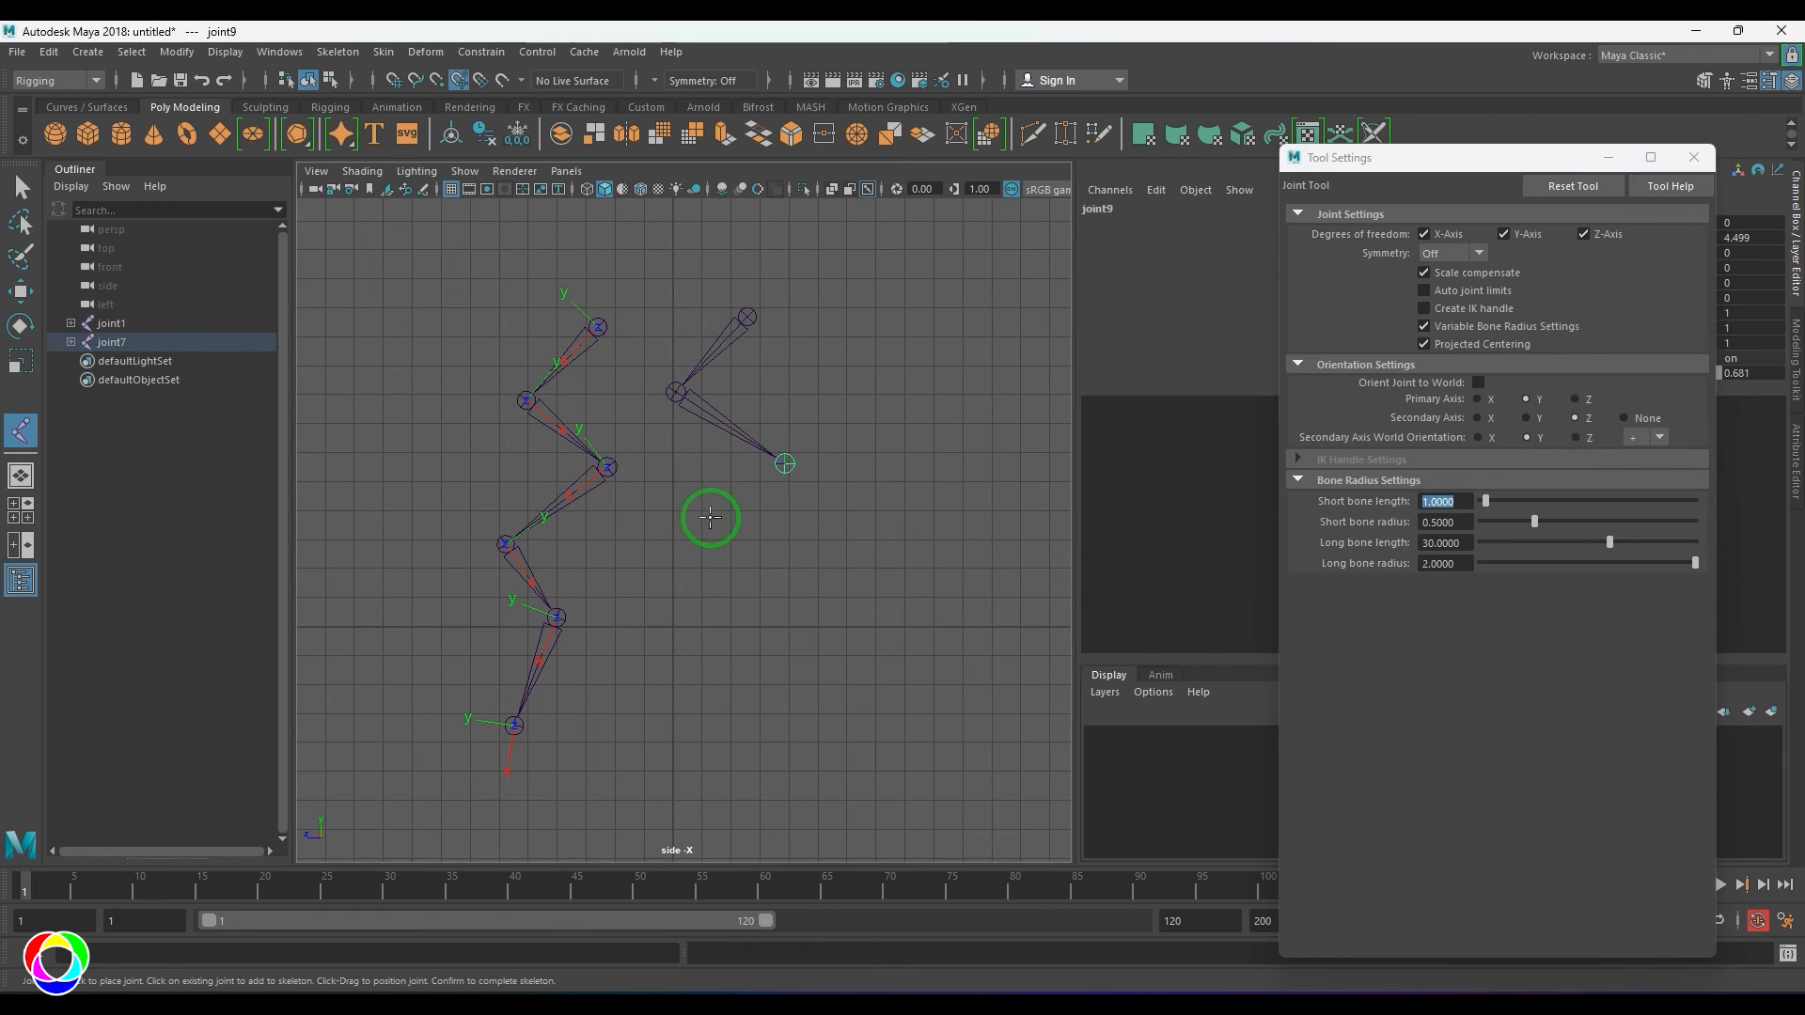
{"action": "left_click", "coordinate": [690, 528]}
{"action": "left_click", "coordinate": [784, 591]}
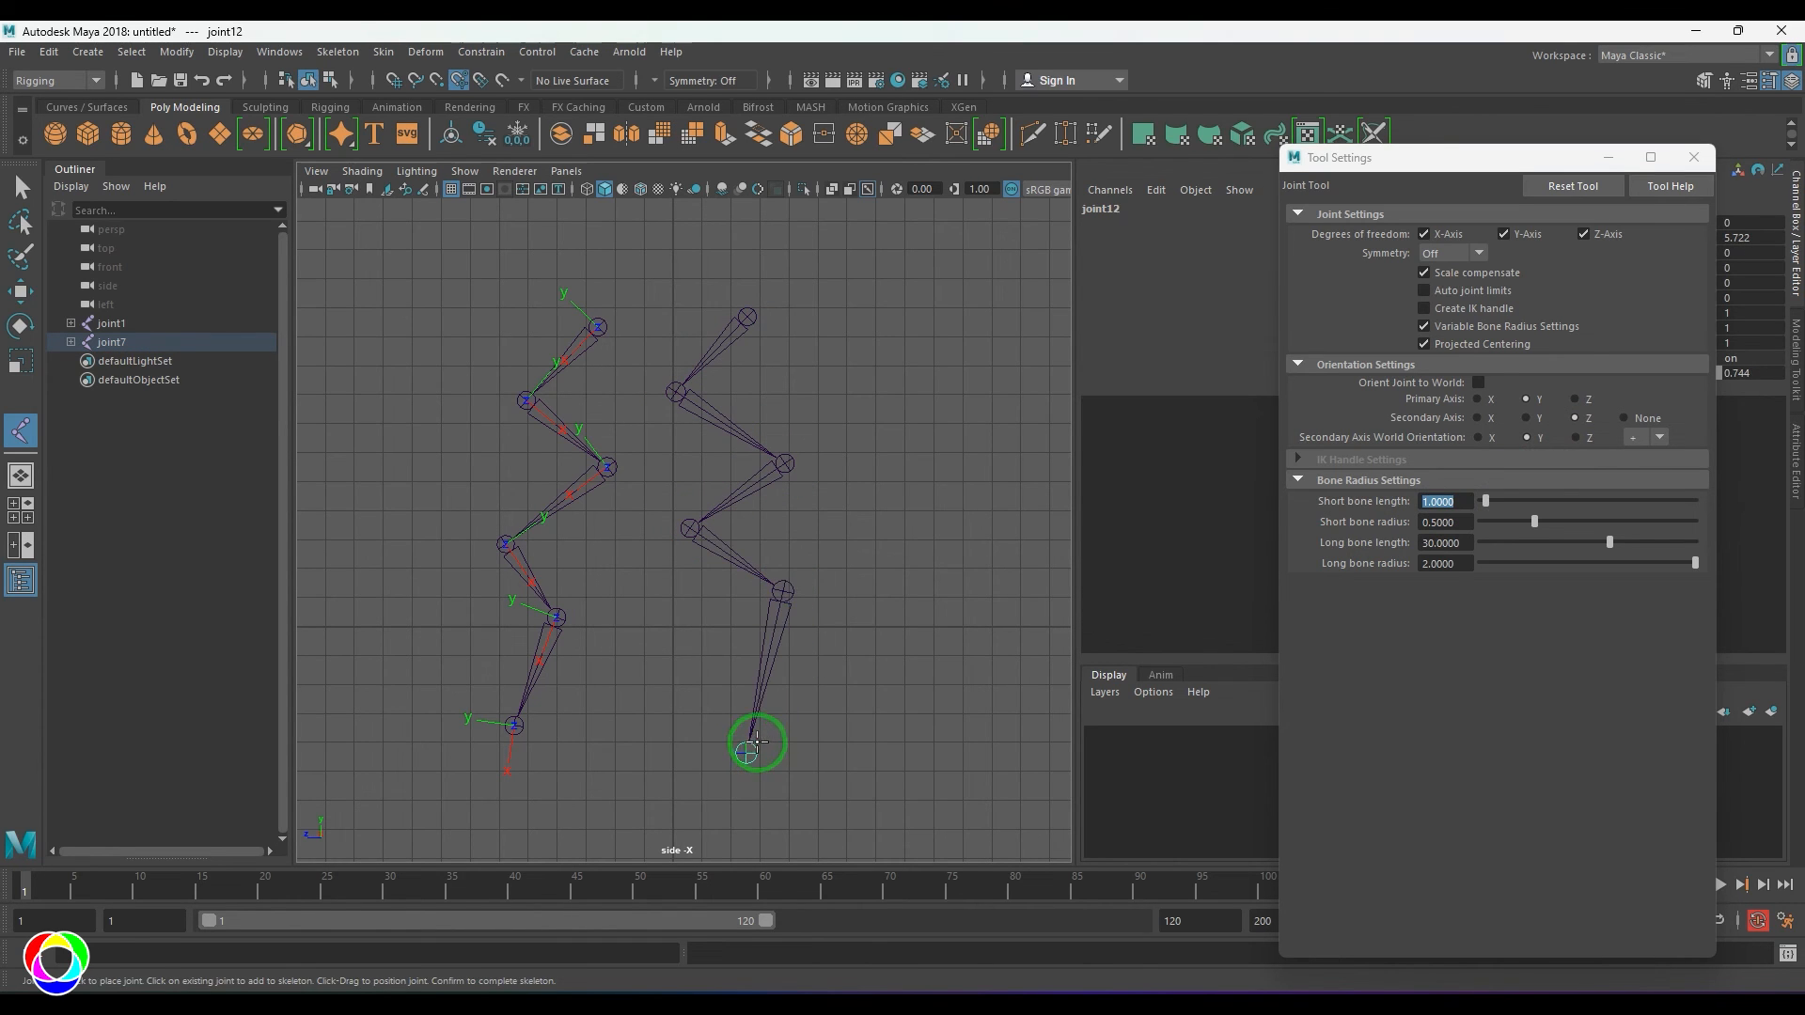
{"action": "key", "text": "w"}
- Select the second chain's whole hierarchy and display the local rotation axes on its joints
{"action": "right_click_drag", "start_coordinate": [788, 313], "coordinate": [797, 491]}
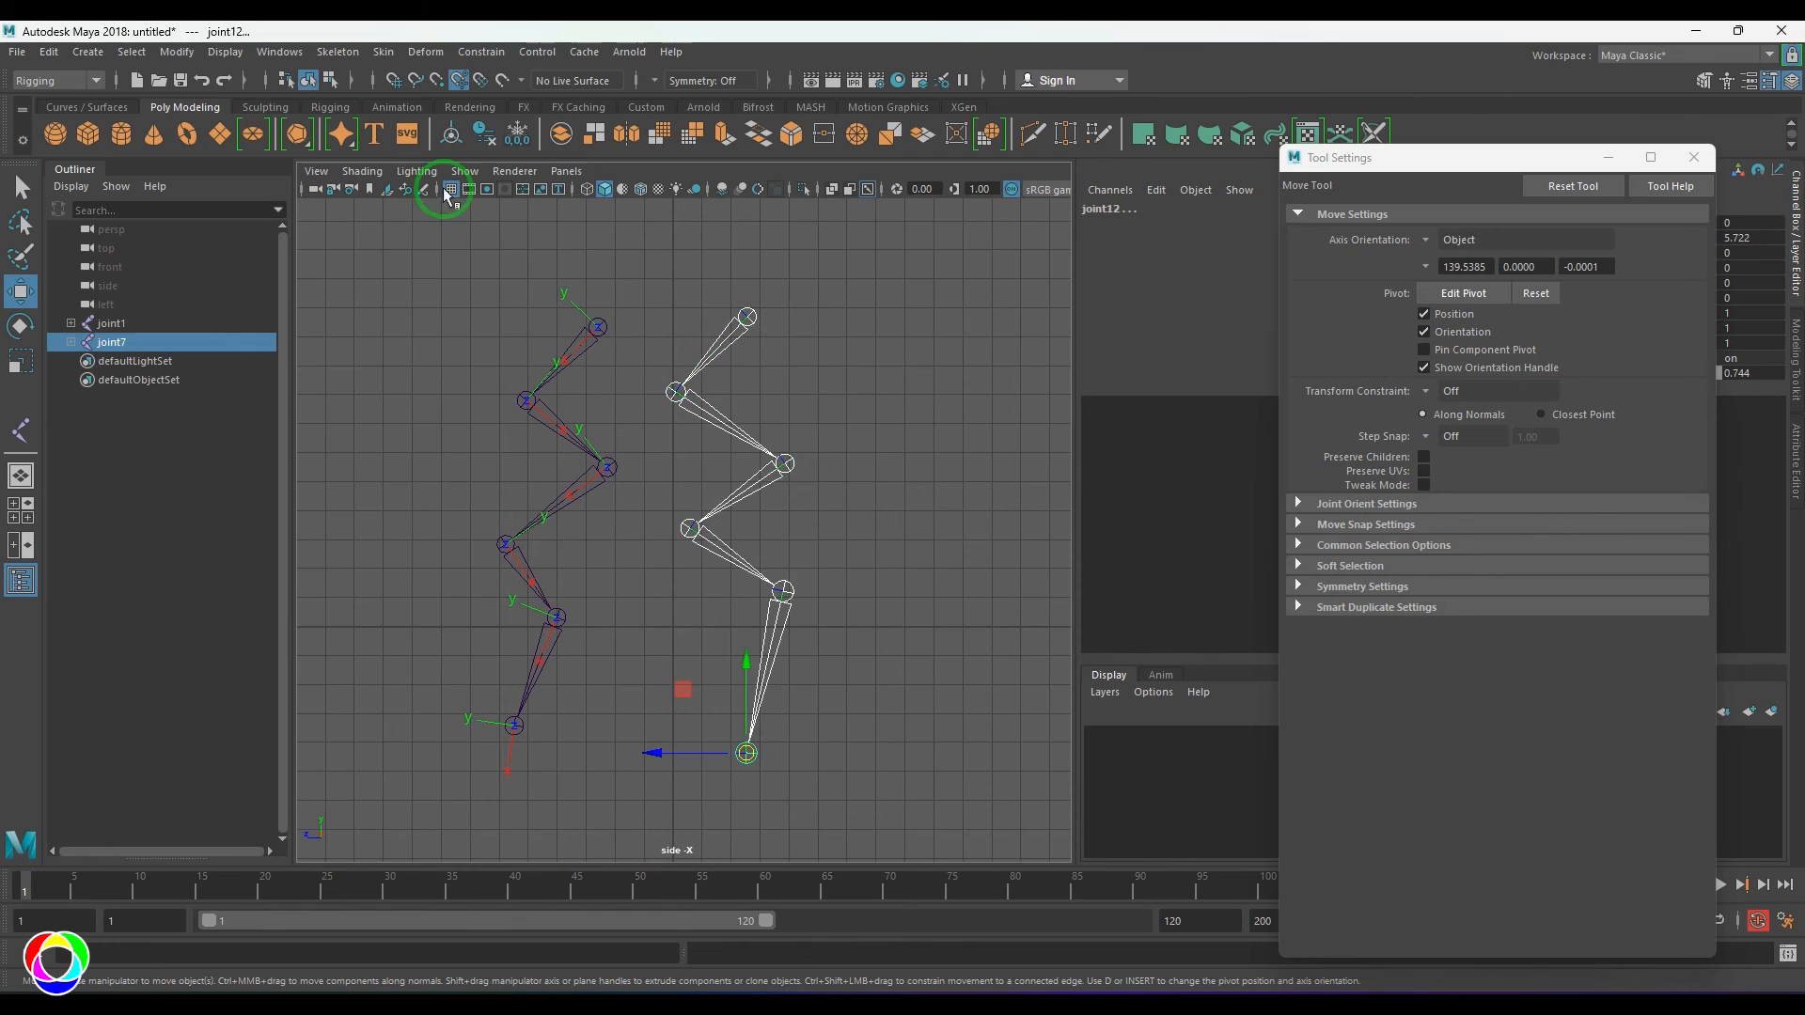
{"action": "left_click", "coordinate": [225, 51]}
{"action": "mouse_move", "coordinate": [420, 299]}
{"action": "mouse_move", "coordinate": [550, 270]}
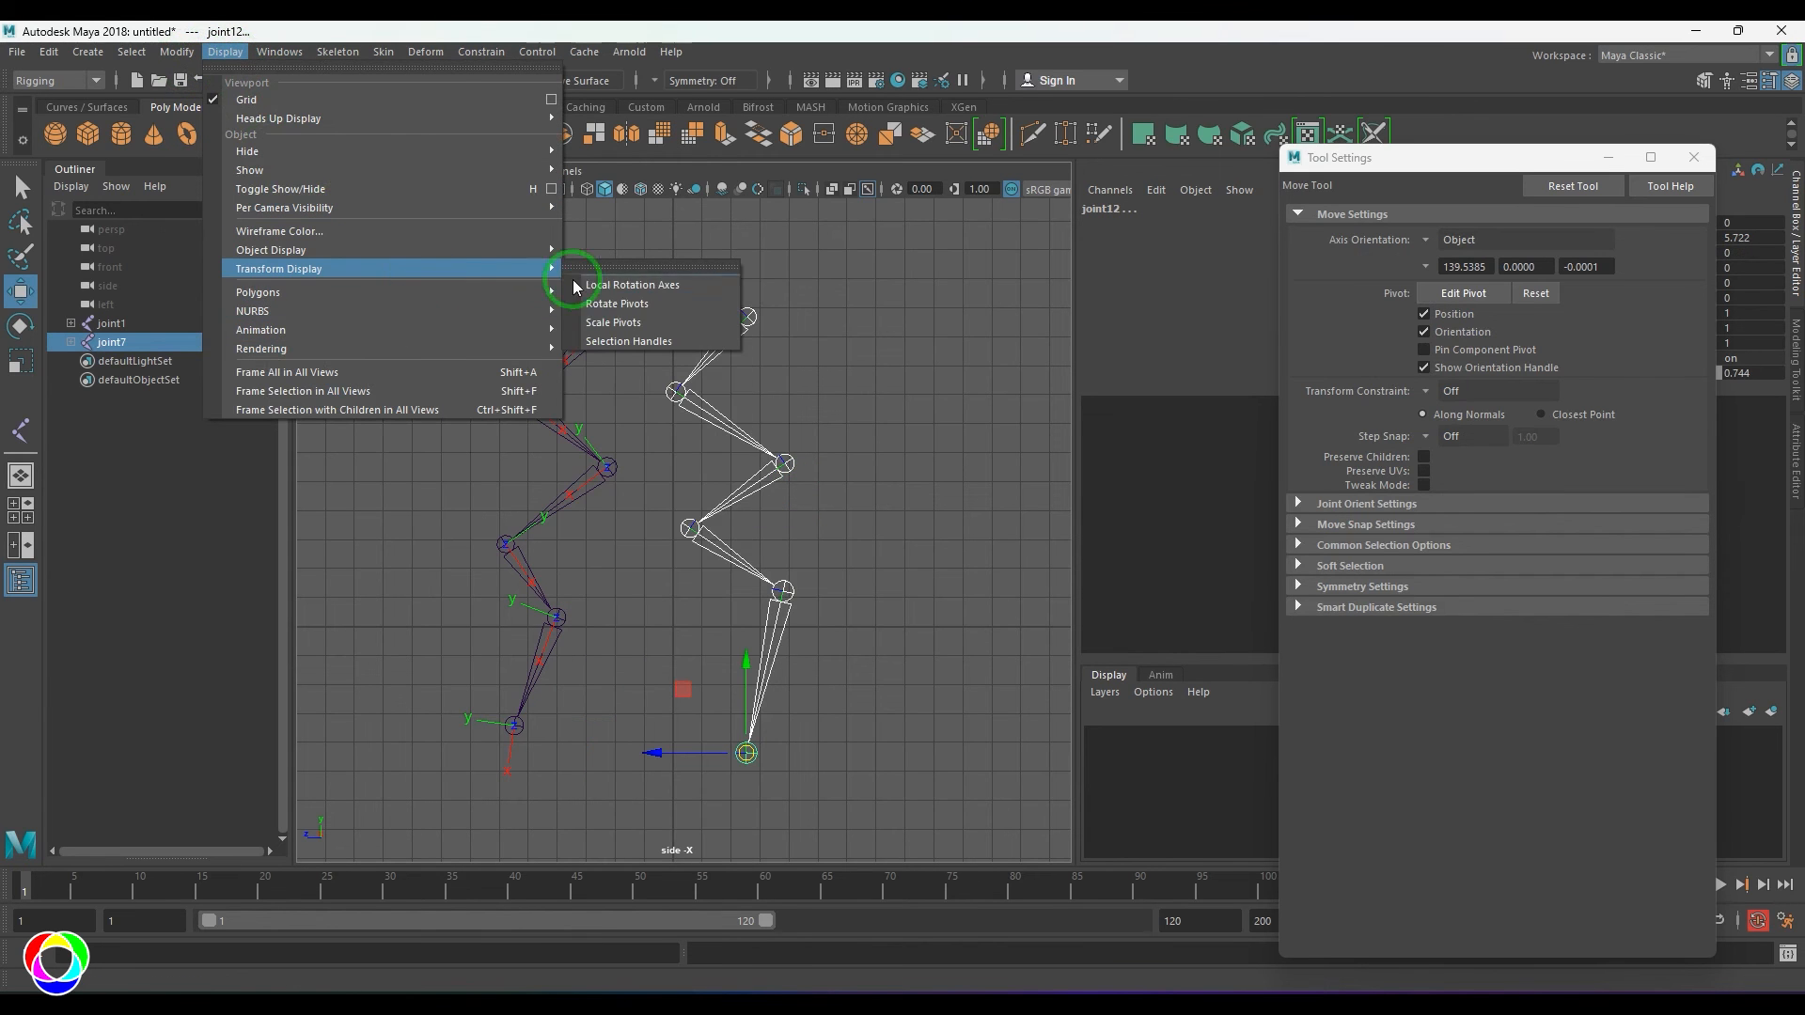
{"action": "left_click", "coordinate": [601, 282]}
{"action": "middle_click_drag", "start_coordinate": [935, 512], "coordinate": [767, 444], "text": "alt"}
- Set the Joint tool's orientation to primary axis Z and secondary axis X
{"action": "left_click", "coordinate": [338, 52]}
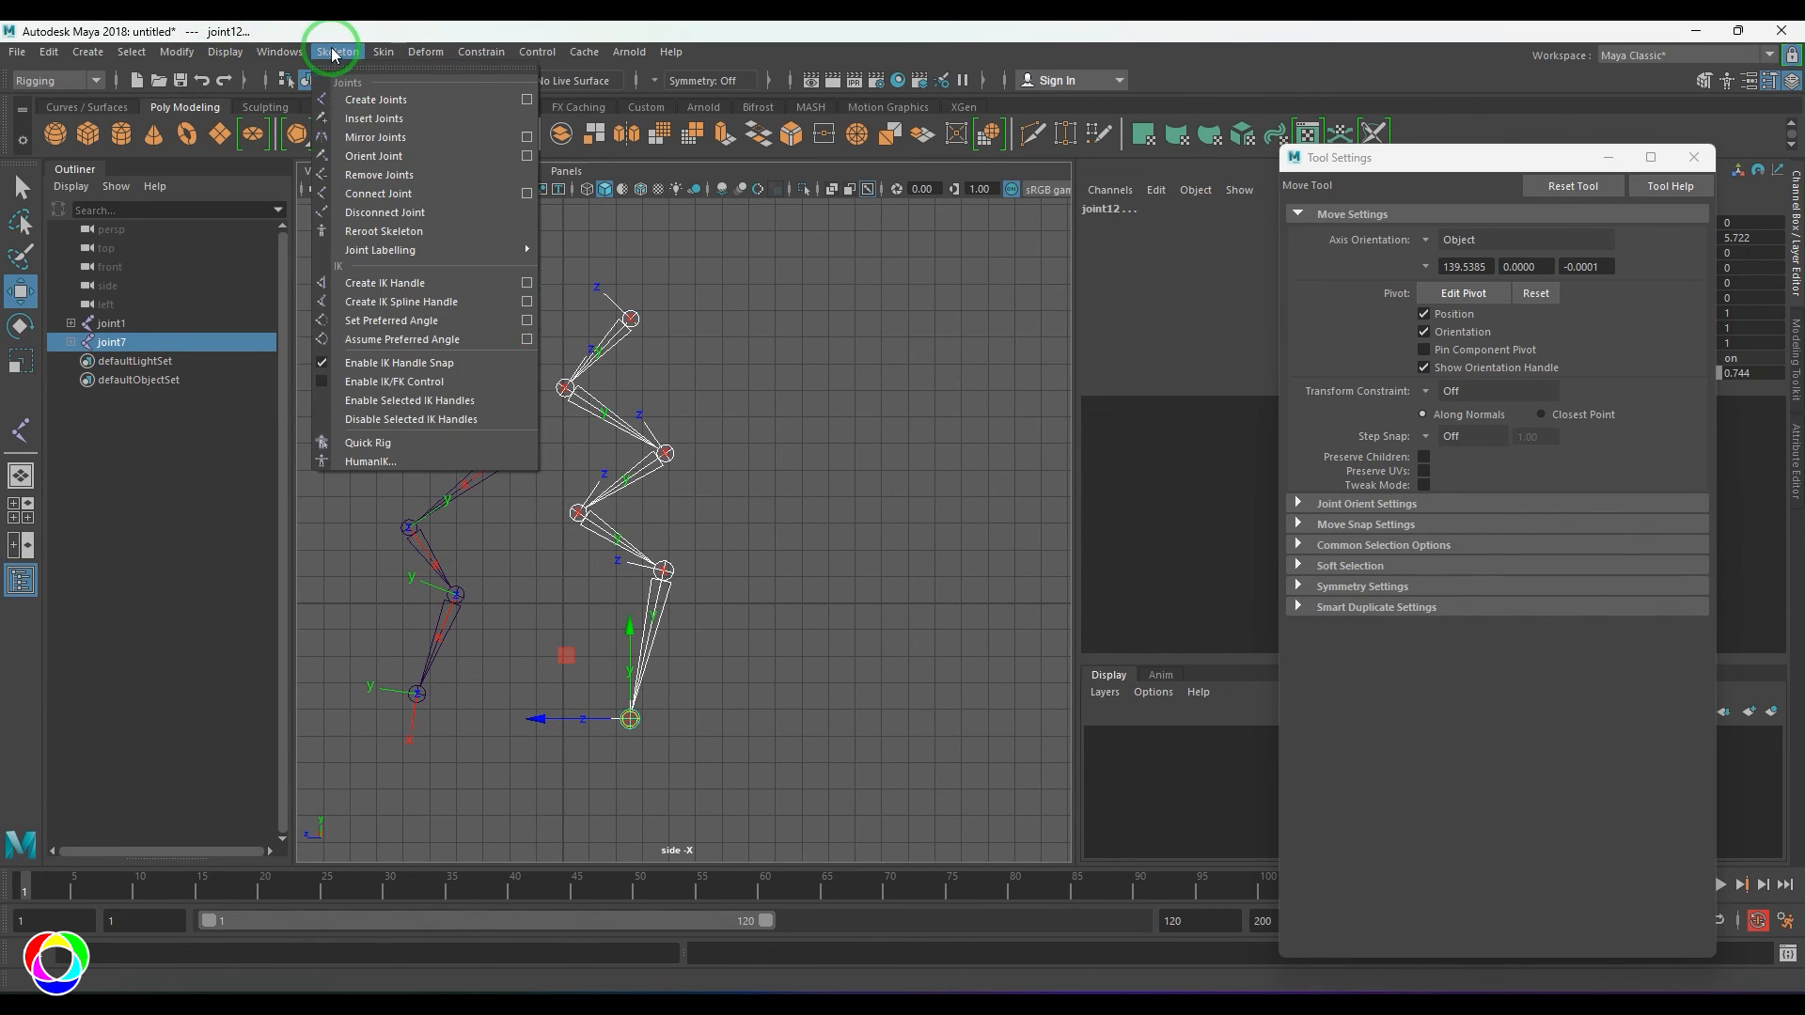
{"action": "left_click", "coordinate": [504, 137]}
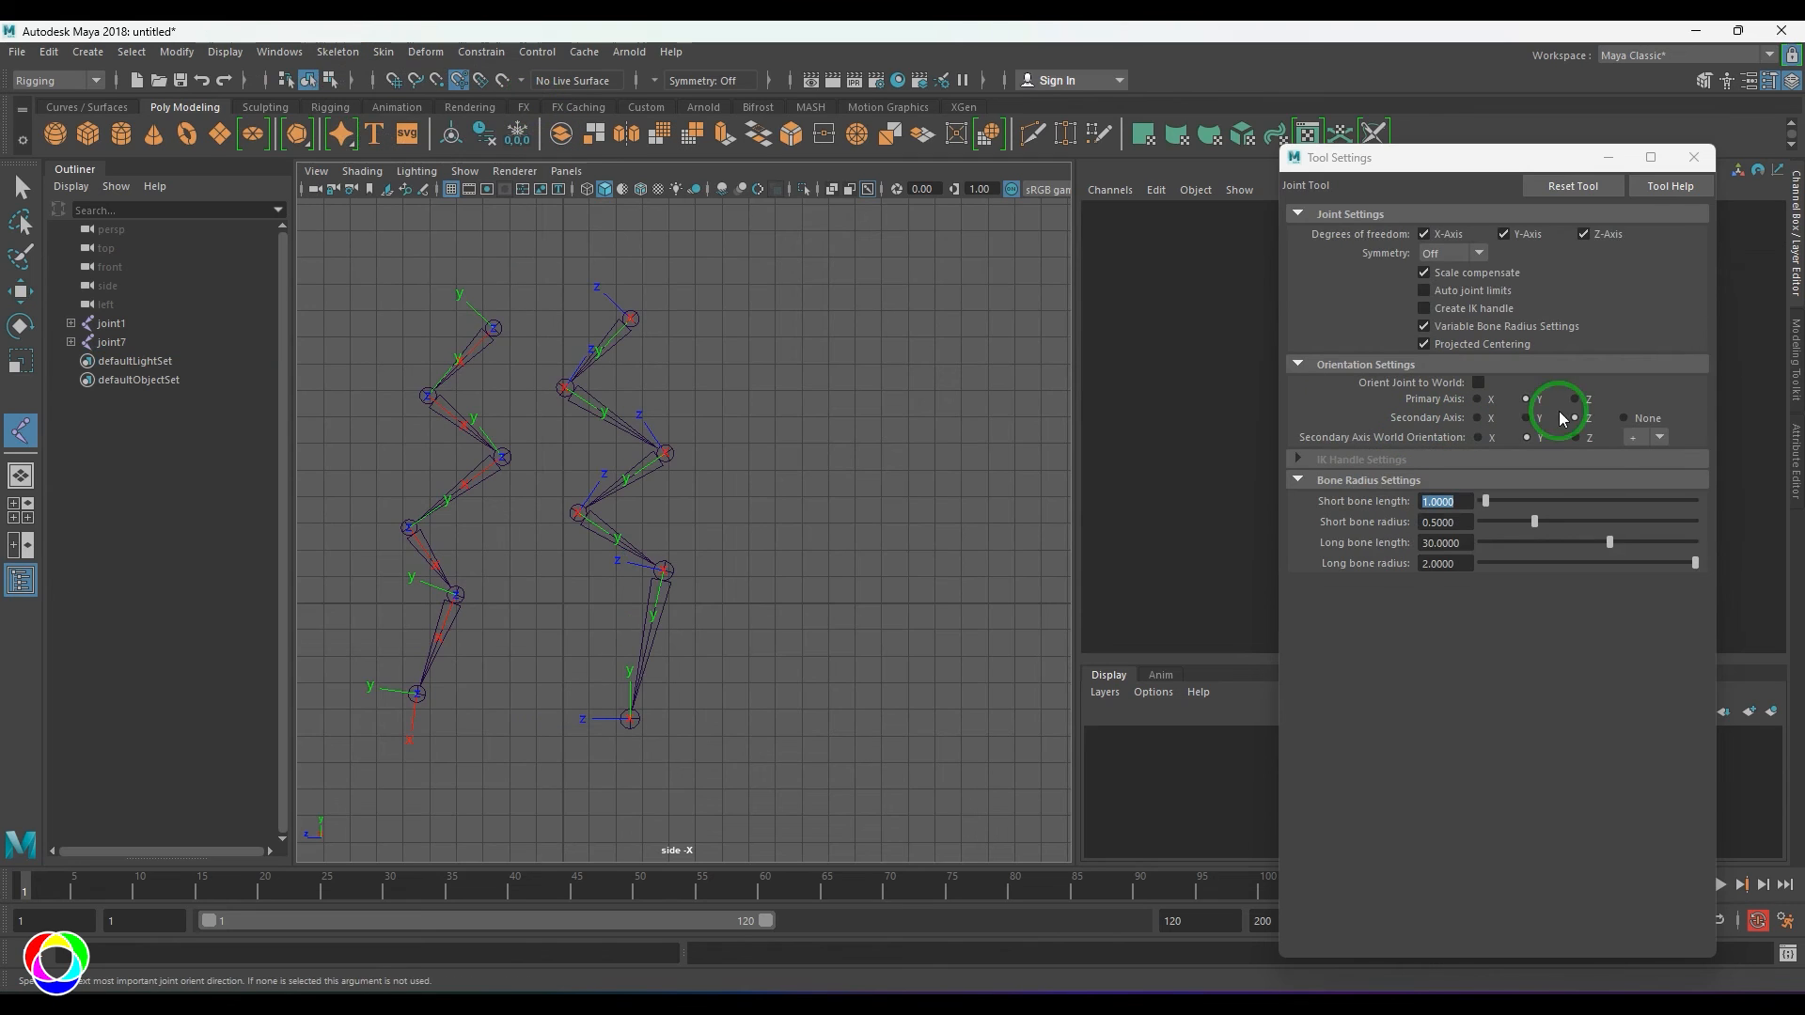
{"action": "left_click", "coordinate": [1484, 430]}
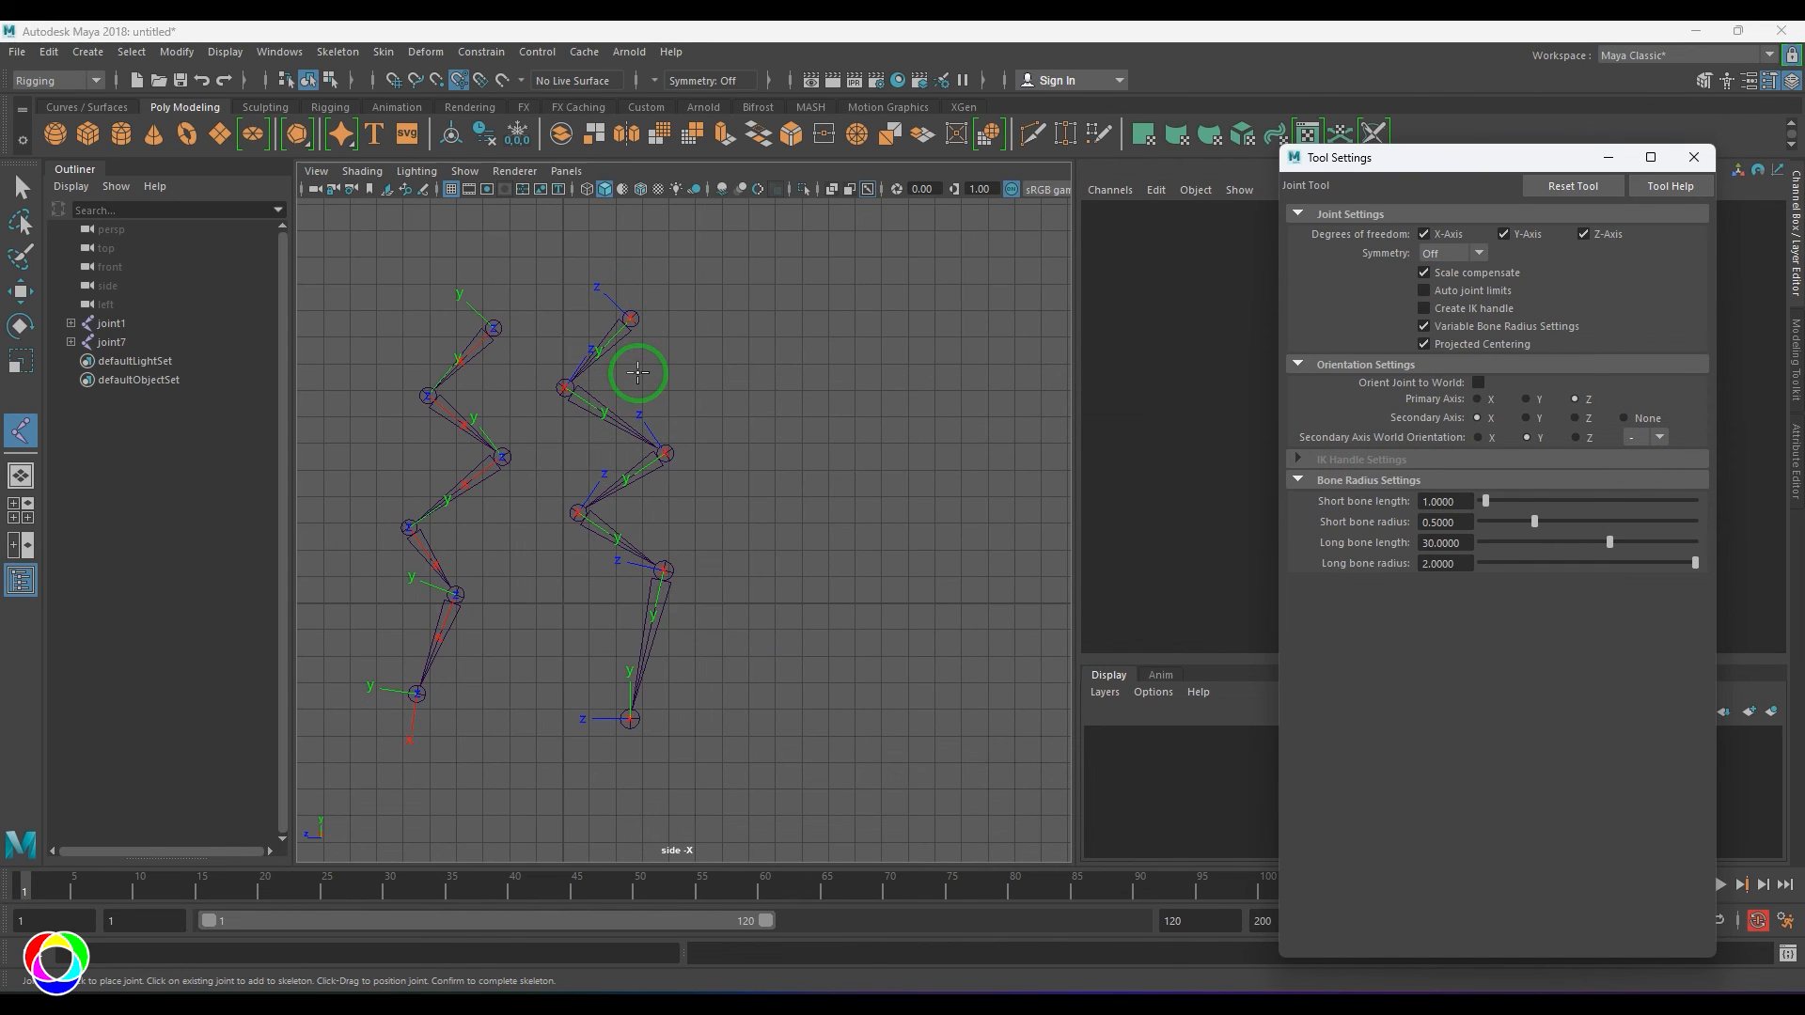
- Draw a third zigzag chain of six joints downward beside the second chain and complete it
{"action": "left_click", "coordinate": [791, 316]}
{"action": "left_click", "coordinate": [727, 385]}
{"action": "left_click", "coordinate": [836, 457]}
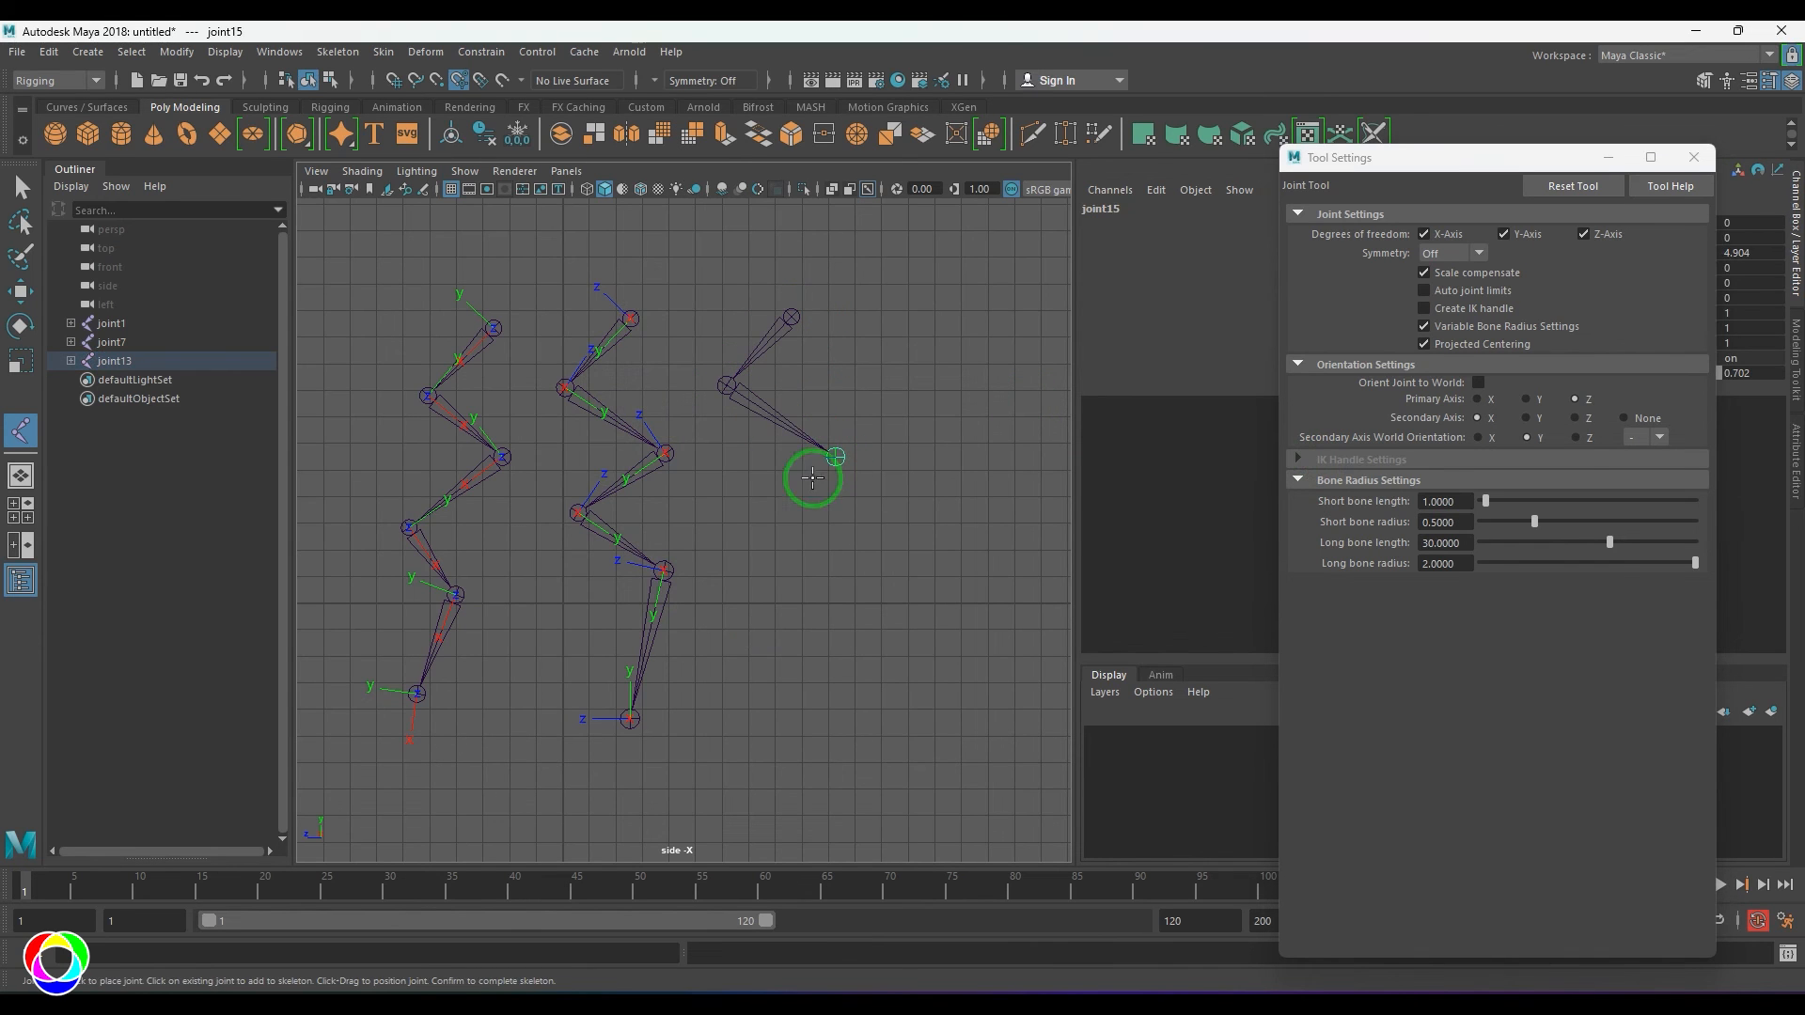
{"action": "left_click", "coordinate": [764, 513]}
{"action": "left_click", "coordinate": [847, 571]}
{"action": "left_click", "coordinate": [794, 735]}
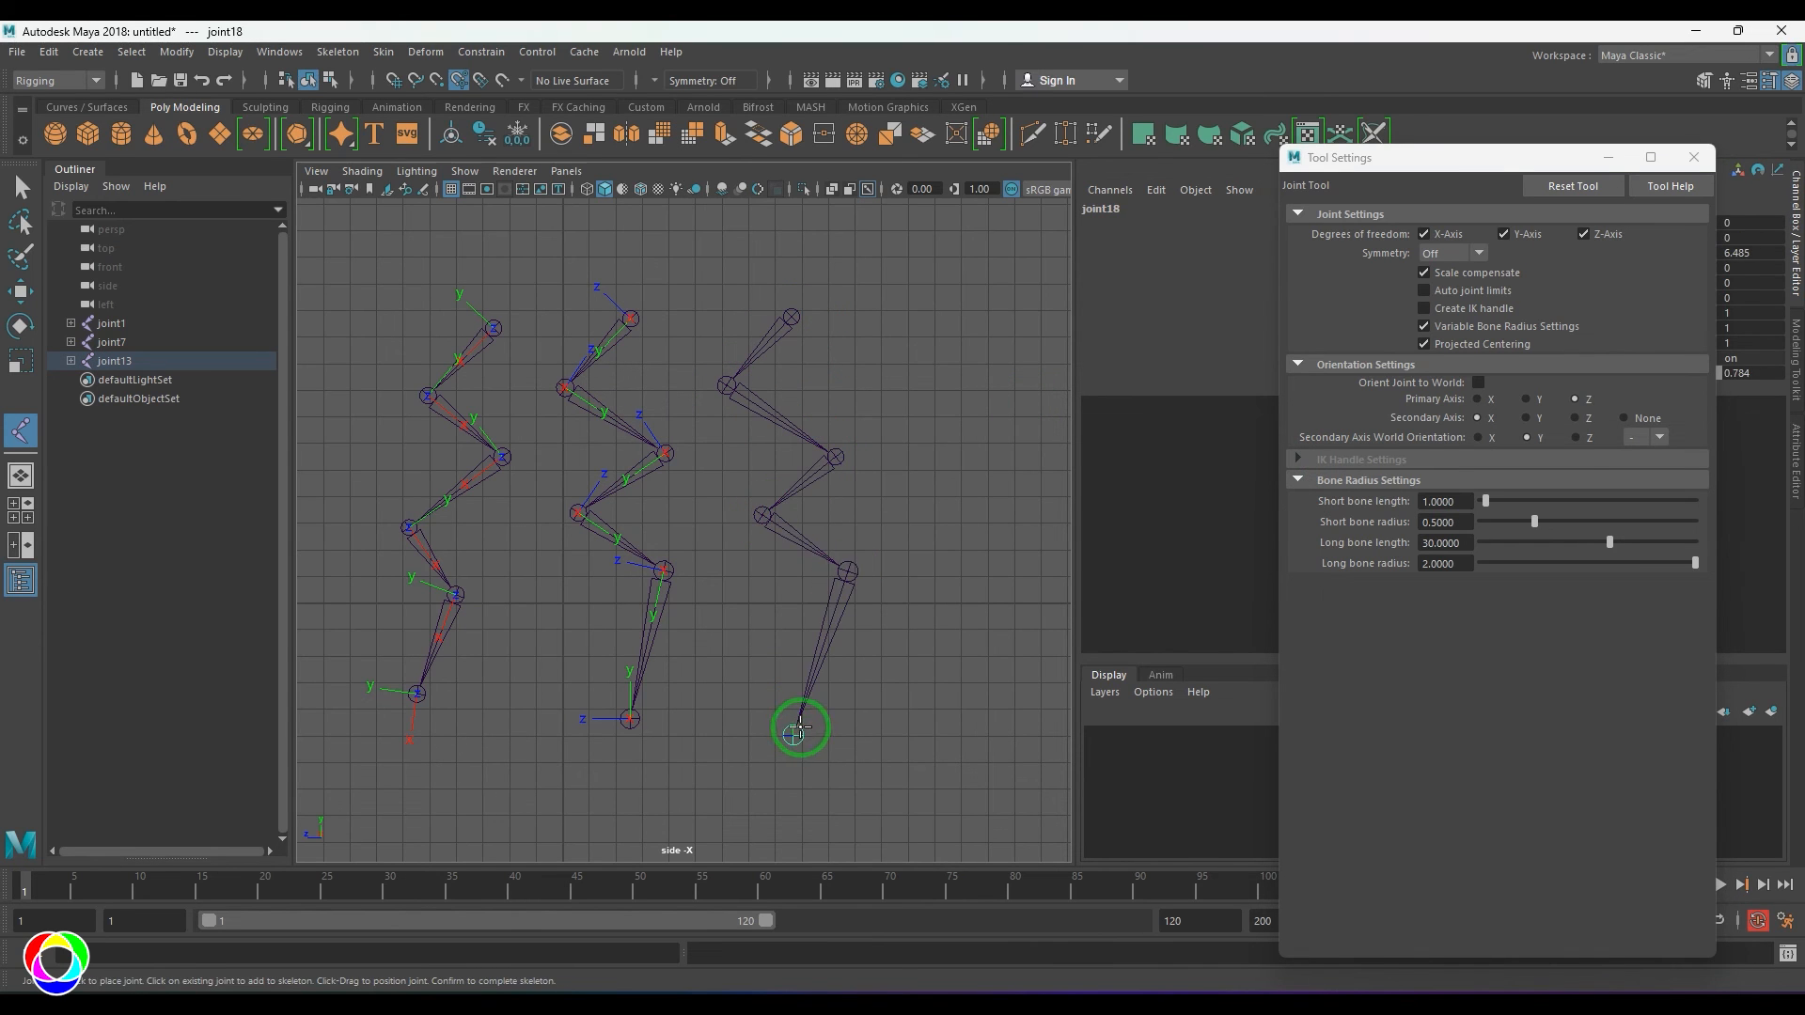
{"action": "key", "text": "Return"}
{"action": "key", "text": "w"}
- Select the third chain's whole hierarchy and display the local rotation axes on its joints
{"action": "right_click_drag", "start_coordinate": [803, 287], "coordinate": [824, 477]}
{"action": "left_click", "coordinate": [235, 53]}
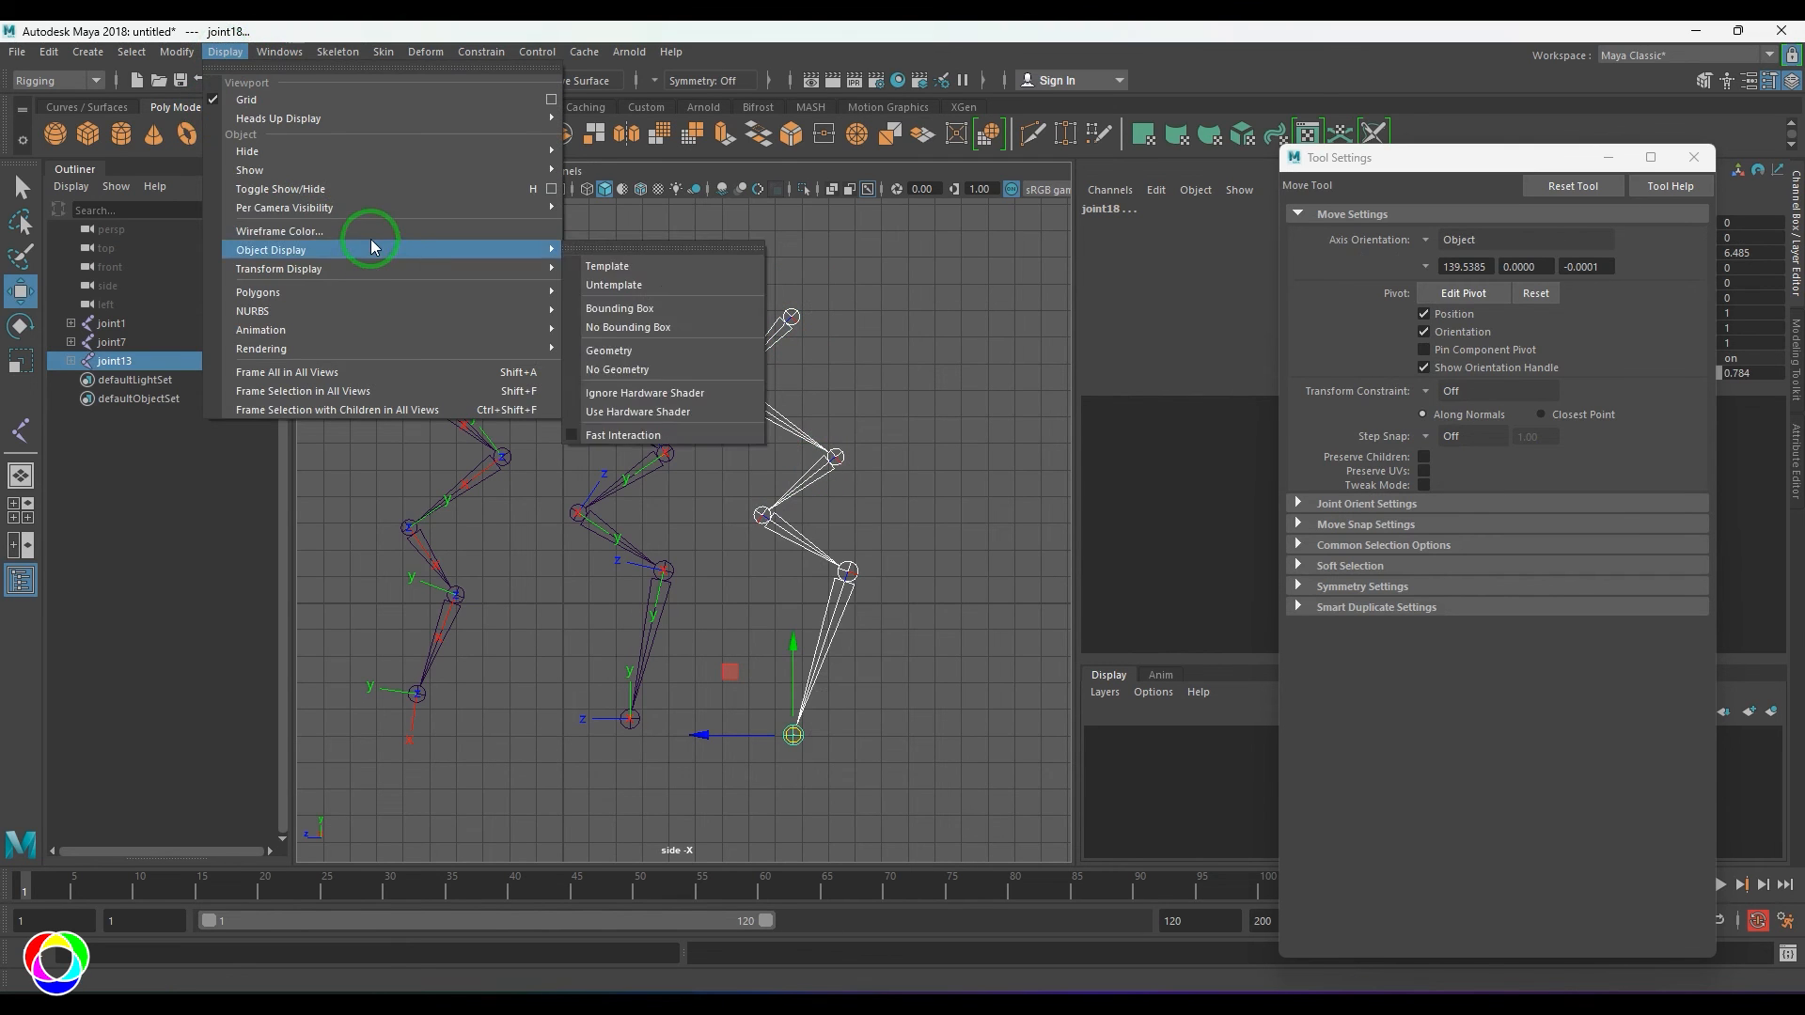
{"action": "mouse_move", "coordinate": [408, 271]}
{"action": "left_click", "coordinate": [632, 285]}
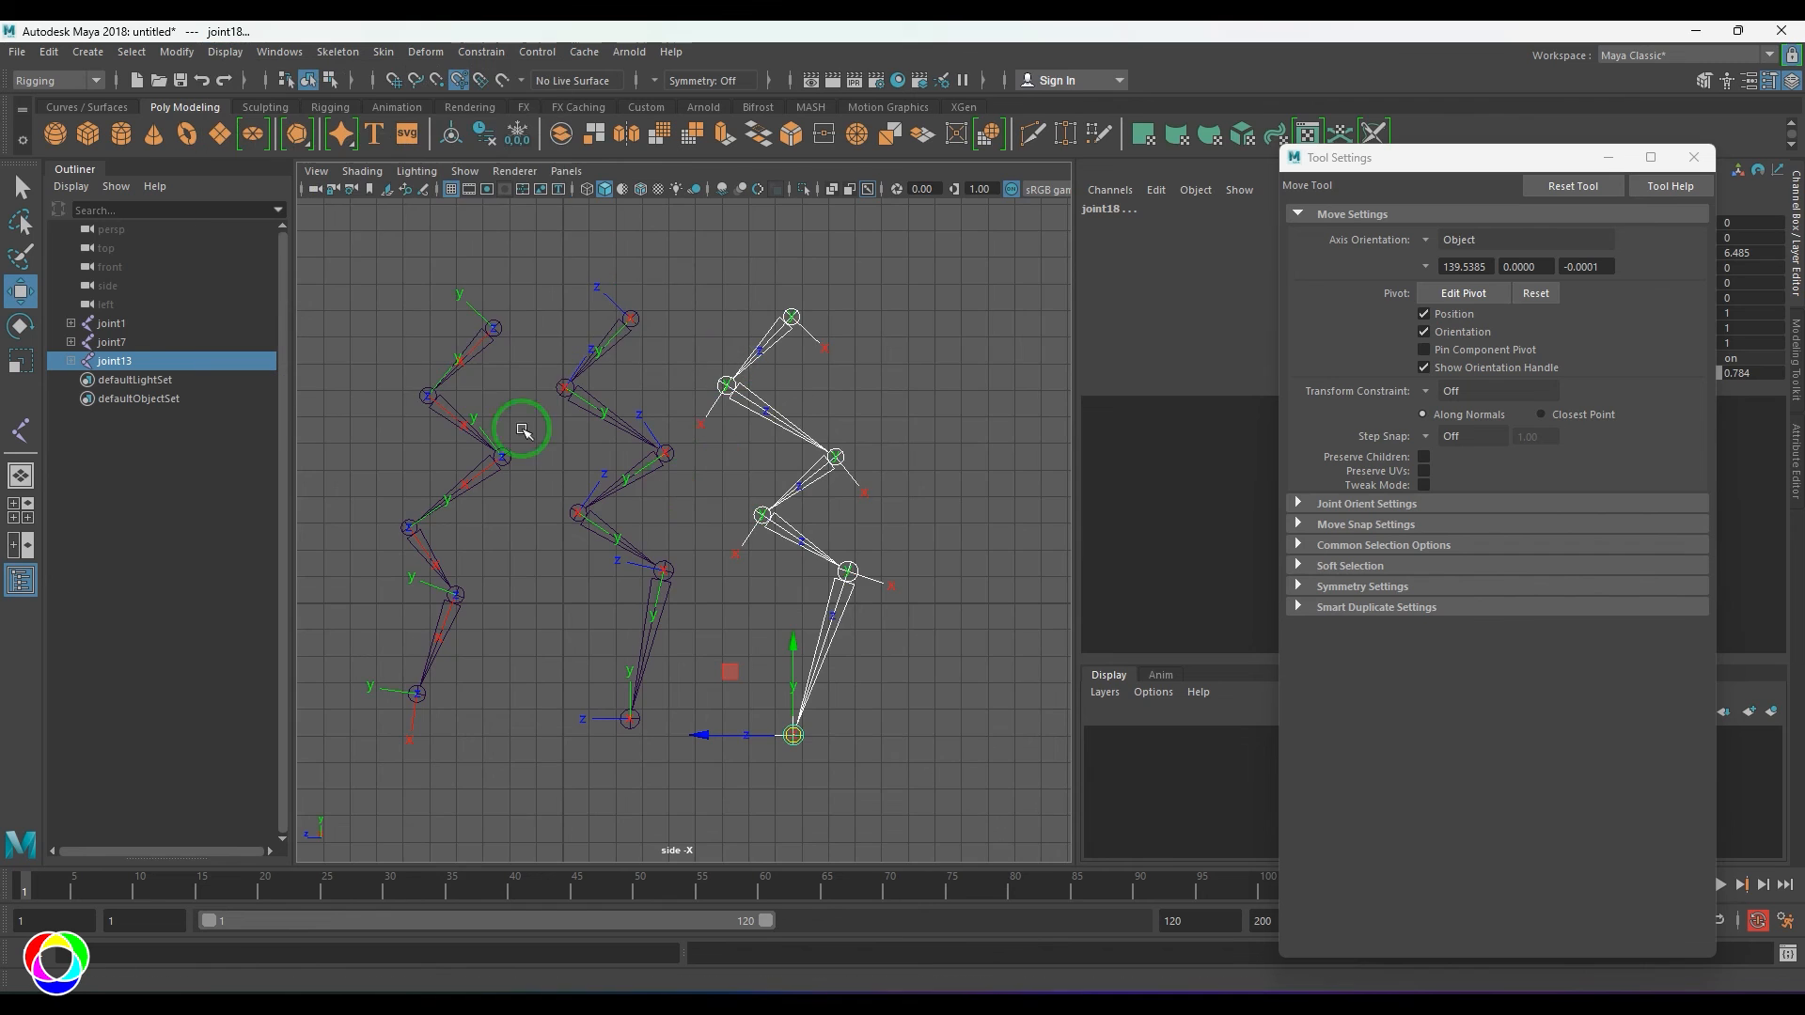
- Select the first chain's root joint and examine its local rotation axes up close and in the perspective view
{"action": "scroll", "coordinate": [516, 427], "scroll_direction": "up", "scroll_amount": 8}
{"action": "left_click", "coordinate": [576, 502]}
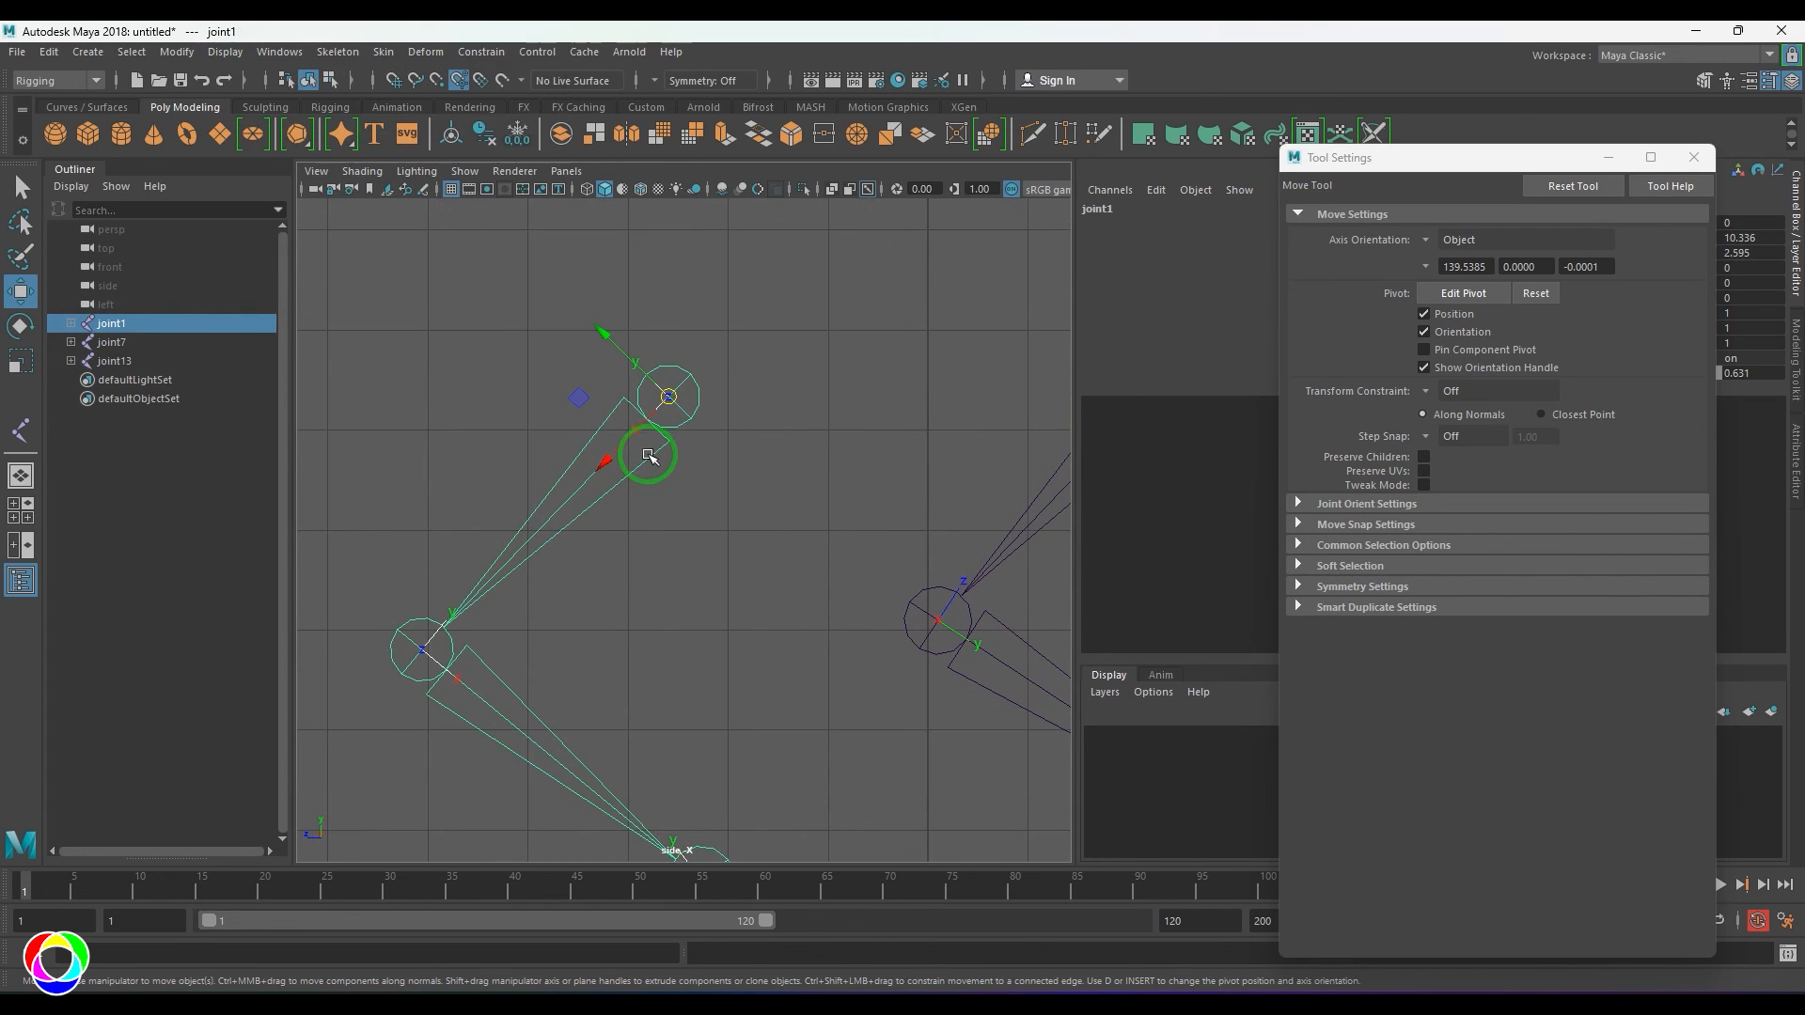
{"action": "key", "text": "q"}
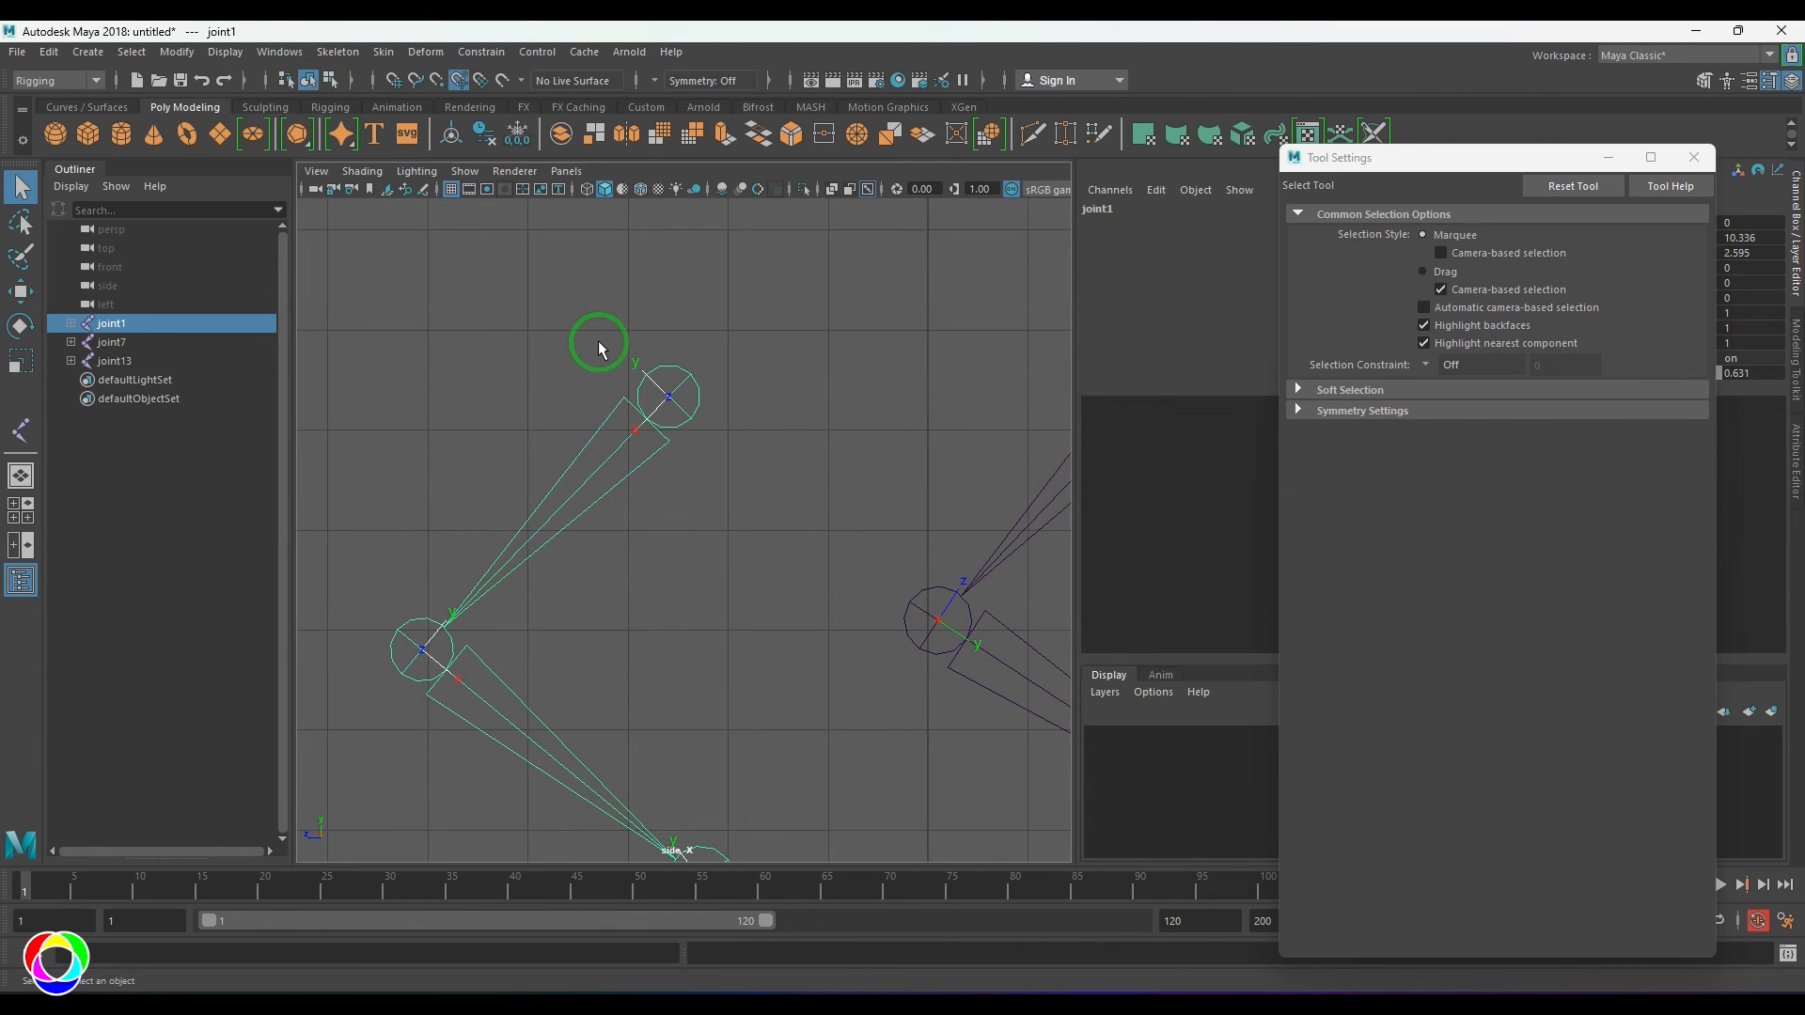
{"action": "key", "text": "space"}
{"action": "key", "text": "space"}
{"action": "left_click_drag", "start_coordinate": [666, 445], "coordinate": [488, 455], "text": "alt"}
{"action": "middle_click_drag", "start_coordinate": [685, 407], "coordinate": [785, 516], "text": "alt"}
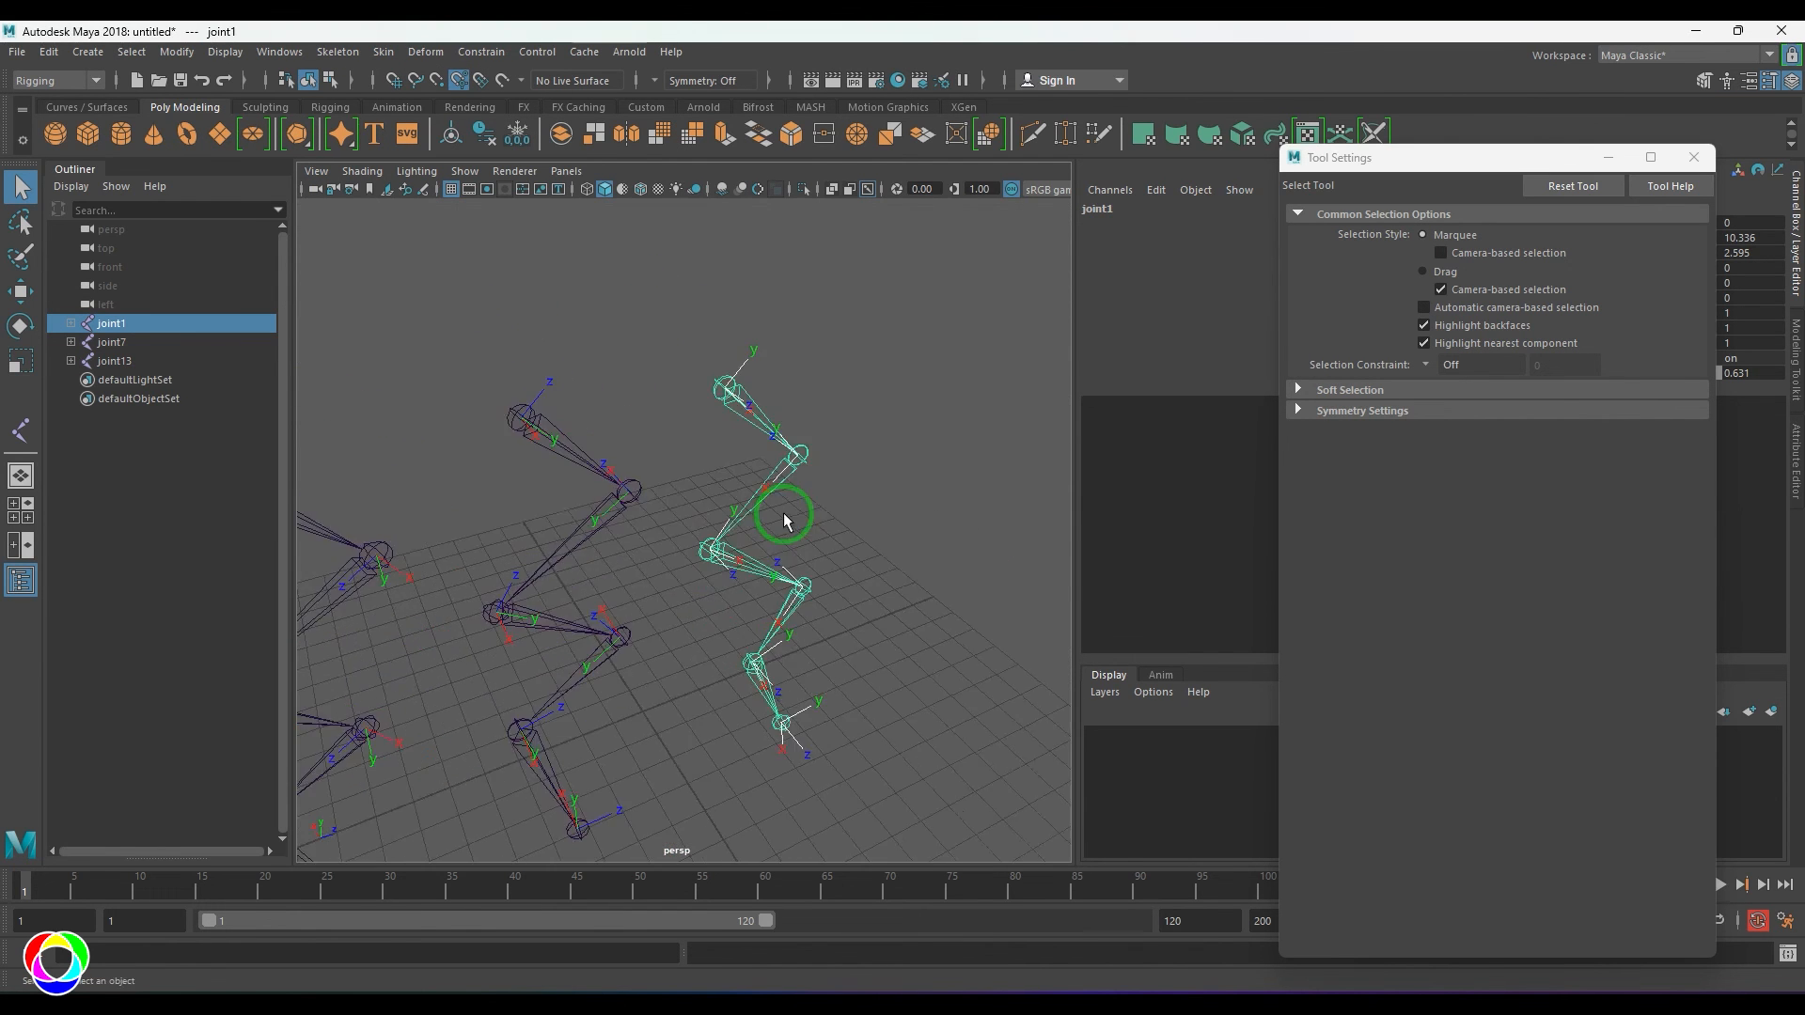
{"action": "left_click_drag", "start_coordinate": [785, 516], "coordinate": [718, 511], "text": "alt"}
- Try rotating the first chain's root joint and second joint about single axes, undoing each rotation
{"action": "key", "text": "e"}
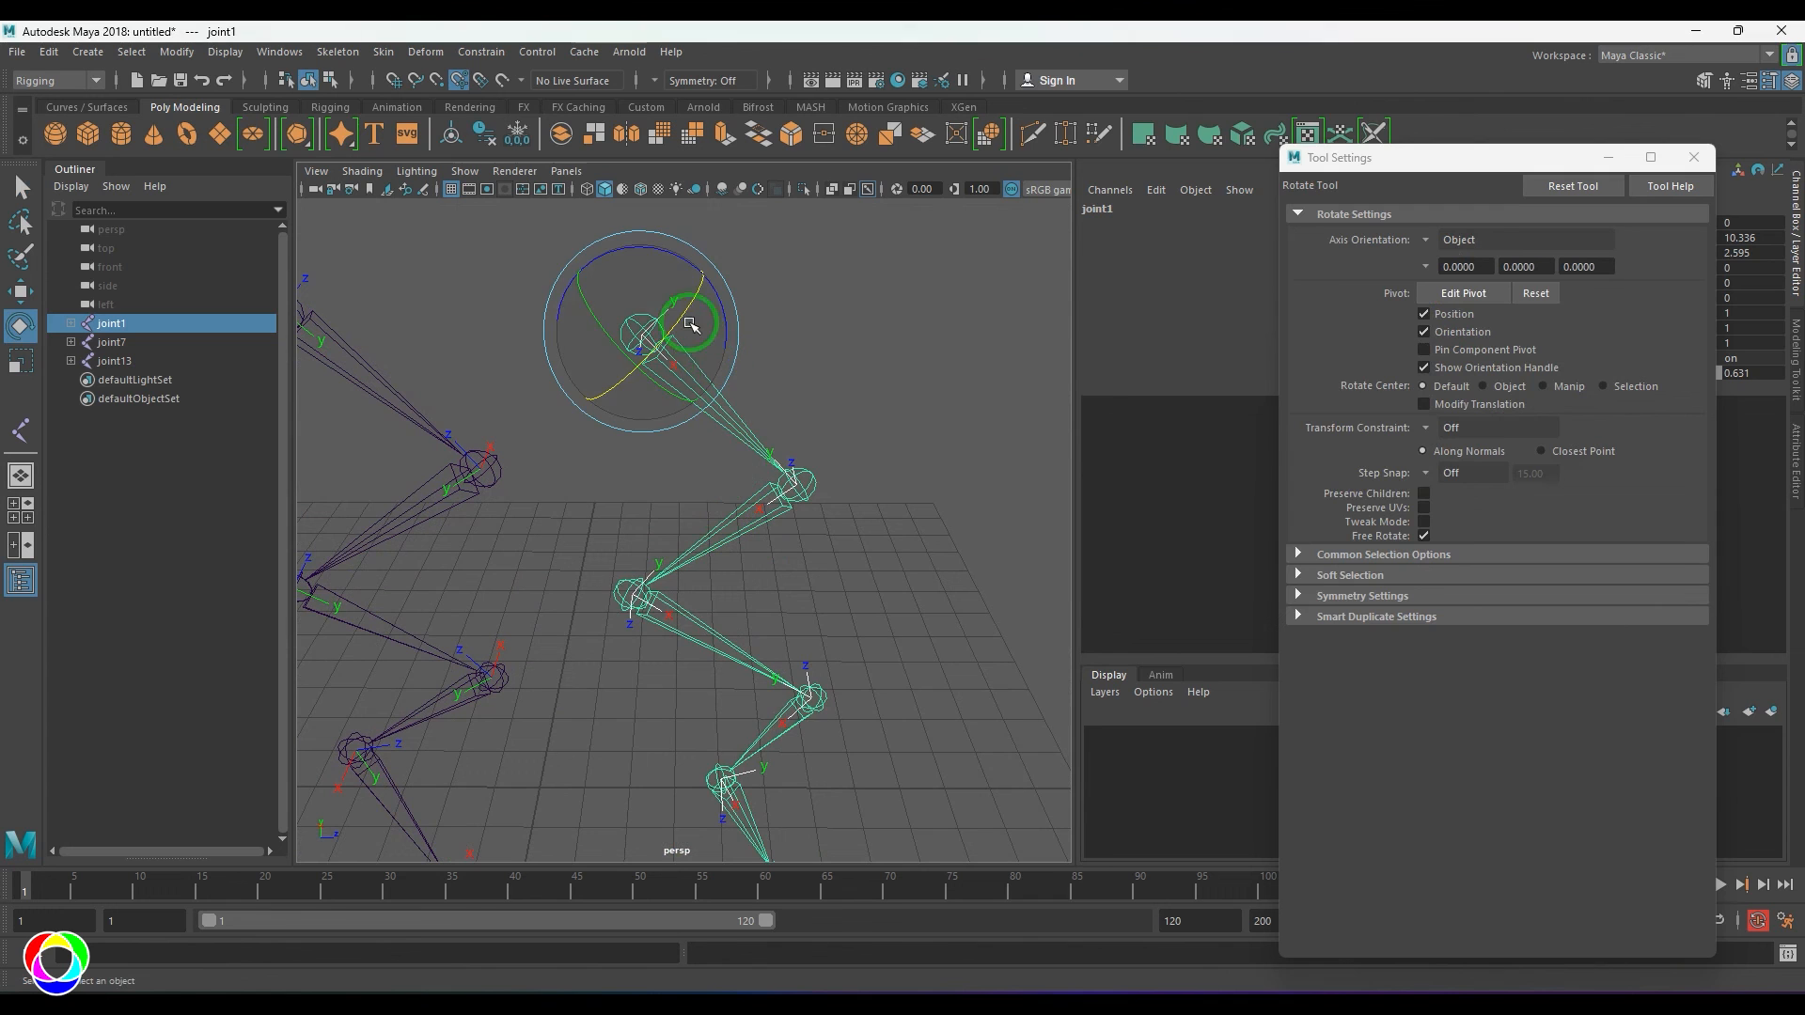
{"action": "left_click_drag", "start_coordinate": [679, 318], "coordinate": [659, 350]}
{"action": "key", "text": "ctrl+z"}
{"action": "left_click_drag", "start_coordinate": [671, 252], "coordinate": [686, 290]}
{"action": "key", "text": "ctrl+z"}
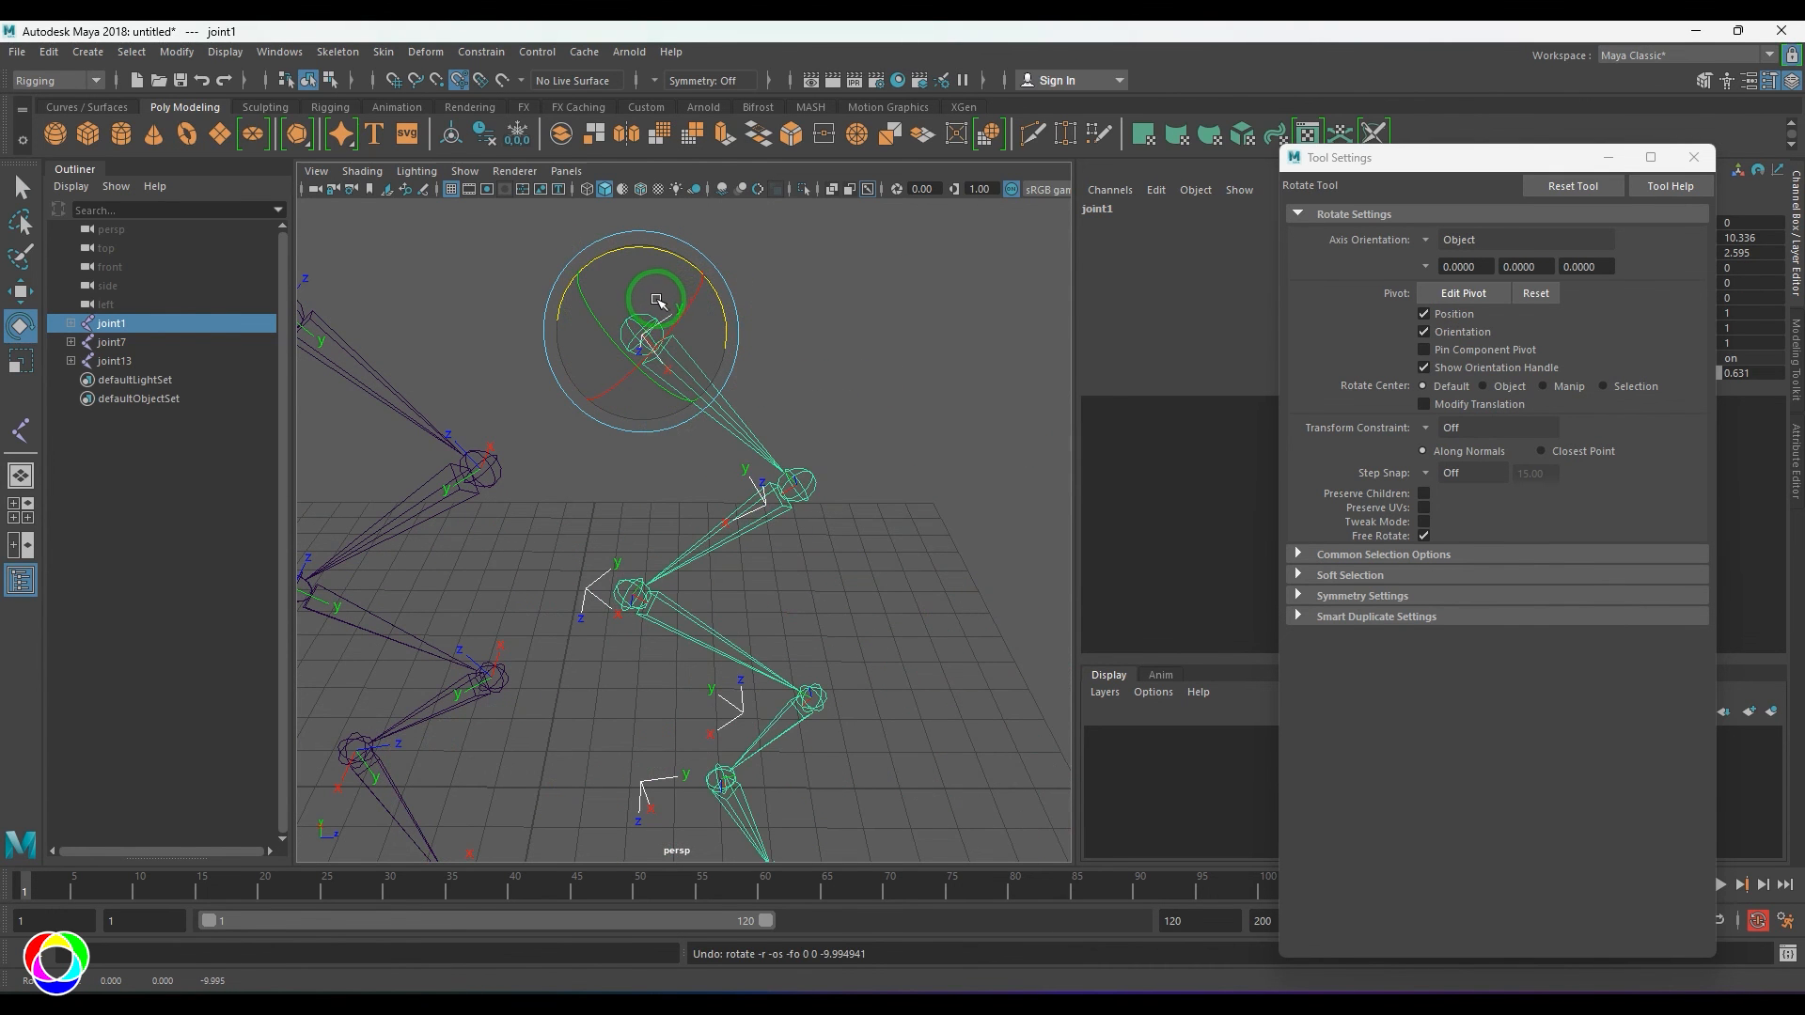
{"action": "left_click_drag", "start_coordinate": [666, 510], "coordinate": [757, 604]}
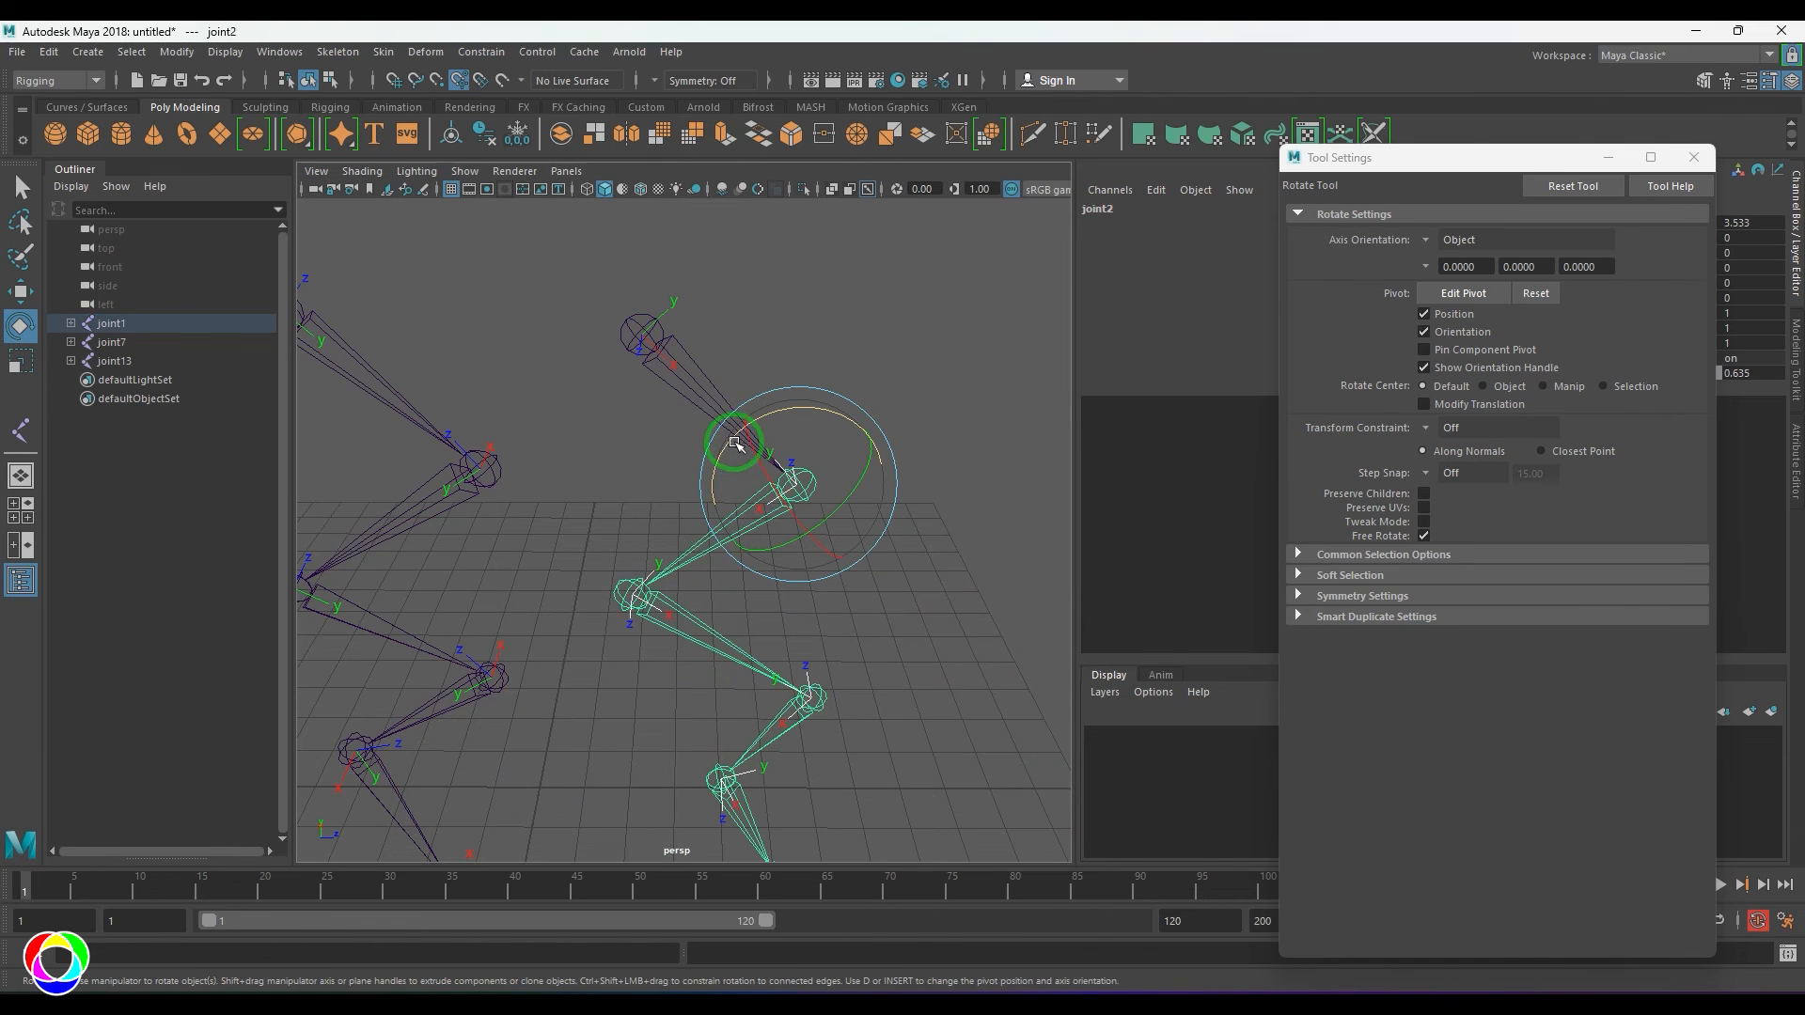
{"action": "left_click_drag", "start_coordinate": [735, 439], "coordinate": [711, 399]}
{"action": "key", "text": "ctrl+z"}
- Examine the local rotation axes on the second and third chains in the perspective view, selecting each chain's root joint
{"action": "scroll", "coordinate": [576, 507], "scroll_direction": "down", "scroll_amount": 6}
{"action": "scroll", "coordinate": [629, 403], "scroll_direction": "up", "scroll_amount": 5}
{"action": "middle_click_drag", "start_coordinate": [576, 508], "coordinate": [645, 548], "text": "alt"}
{"action": "left_click_drag", "start_coordinate": [587, 519], "coordinate": [639, 583]}
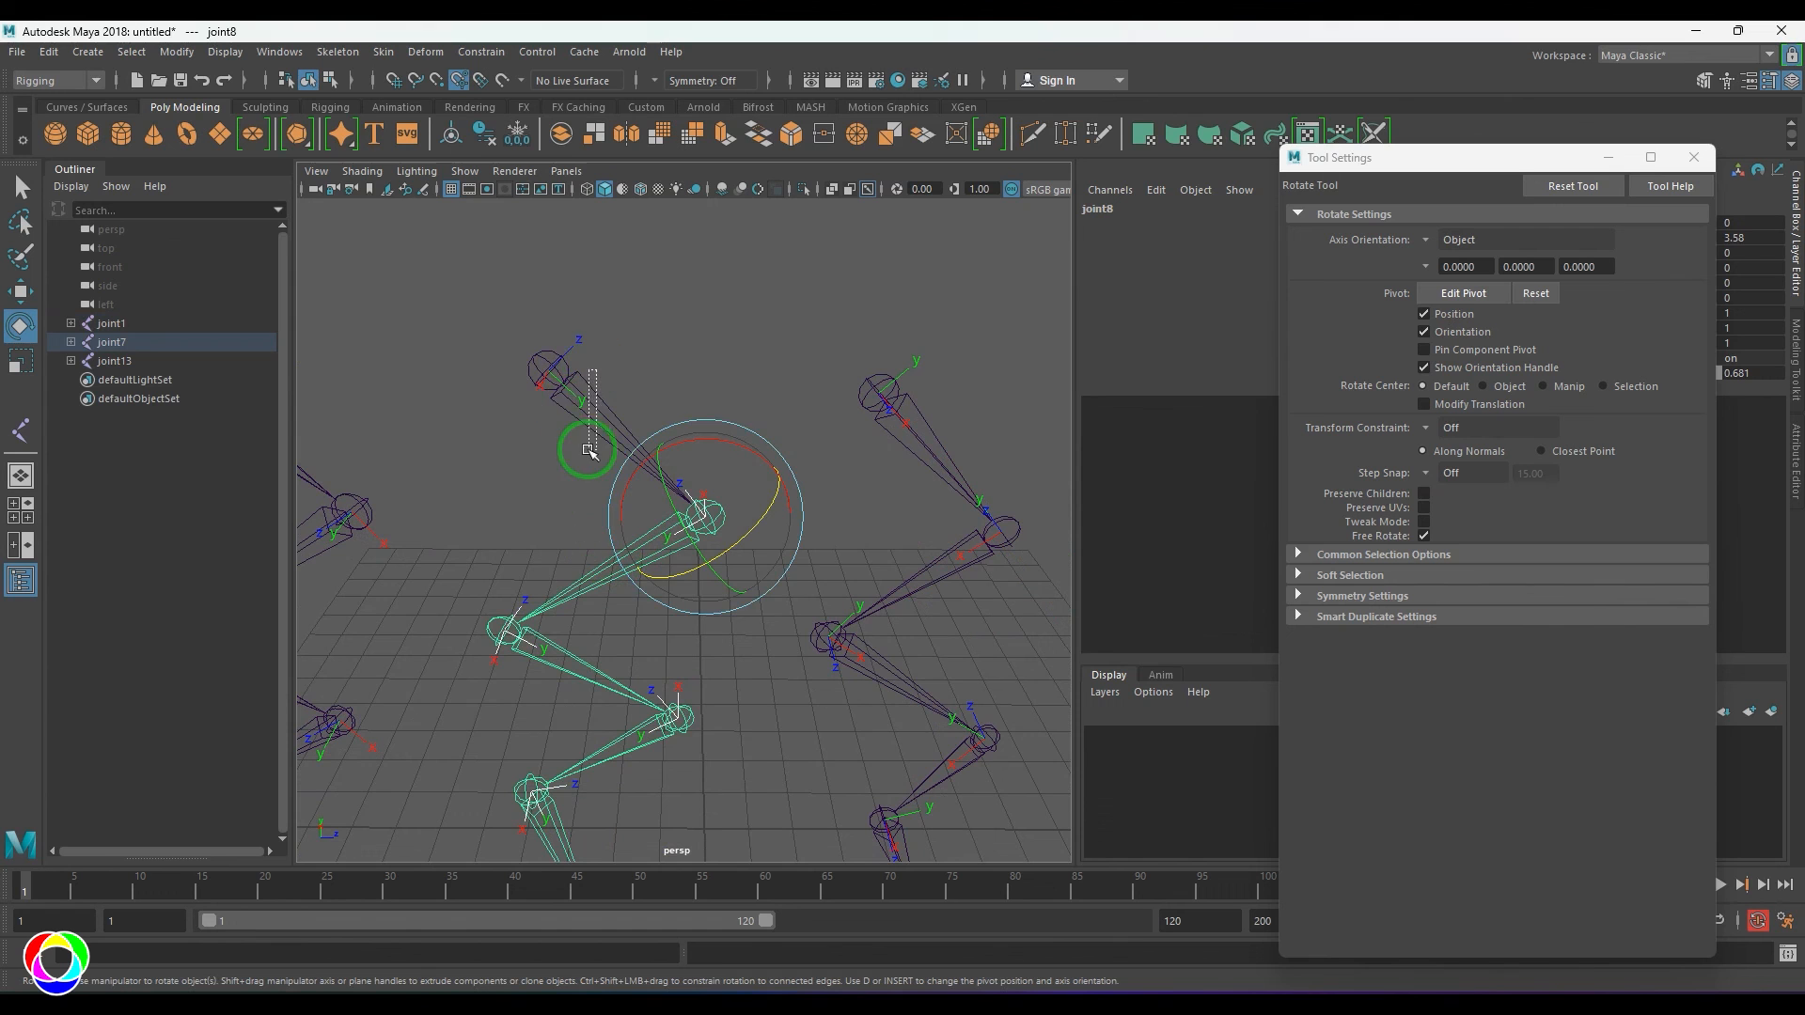
{"action": "left_click_drag", "start_coordinate": [576, 443], "coordinate": [633, 516]}
{"action": "middle_click_drag", "start_coordinate": [524, 547], "coordinate": [750, 540], "text": "alt"}
{"action": "left_click_drag", "start_coordinate": [662, 538], "coordinate": [652, 492], "text": "alt"}
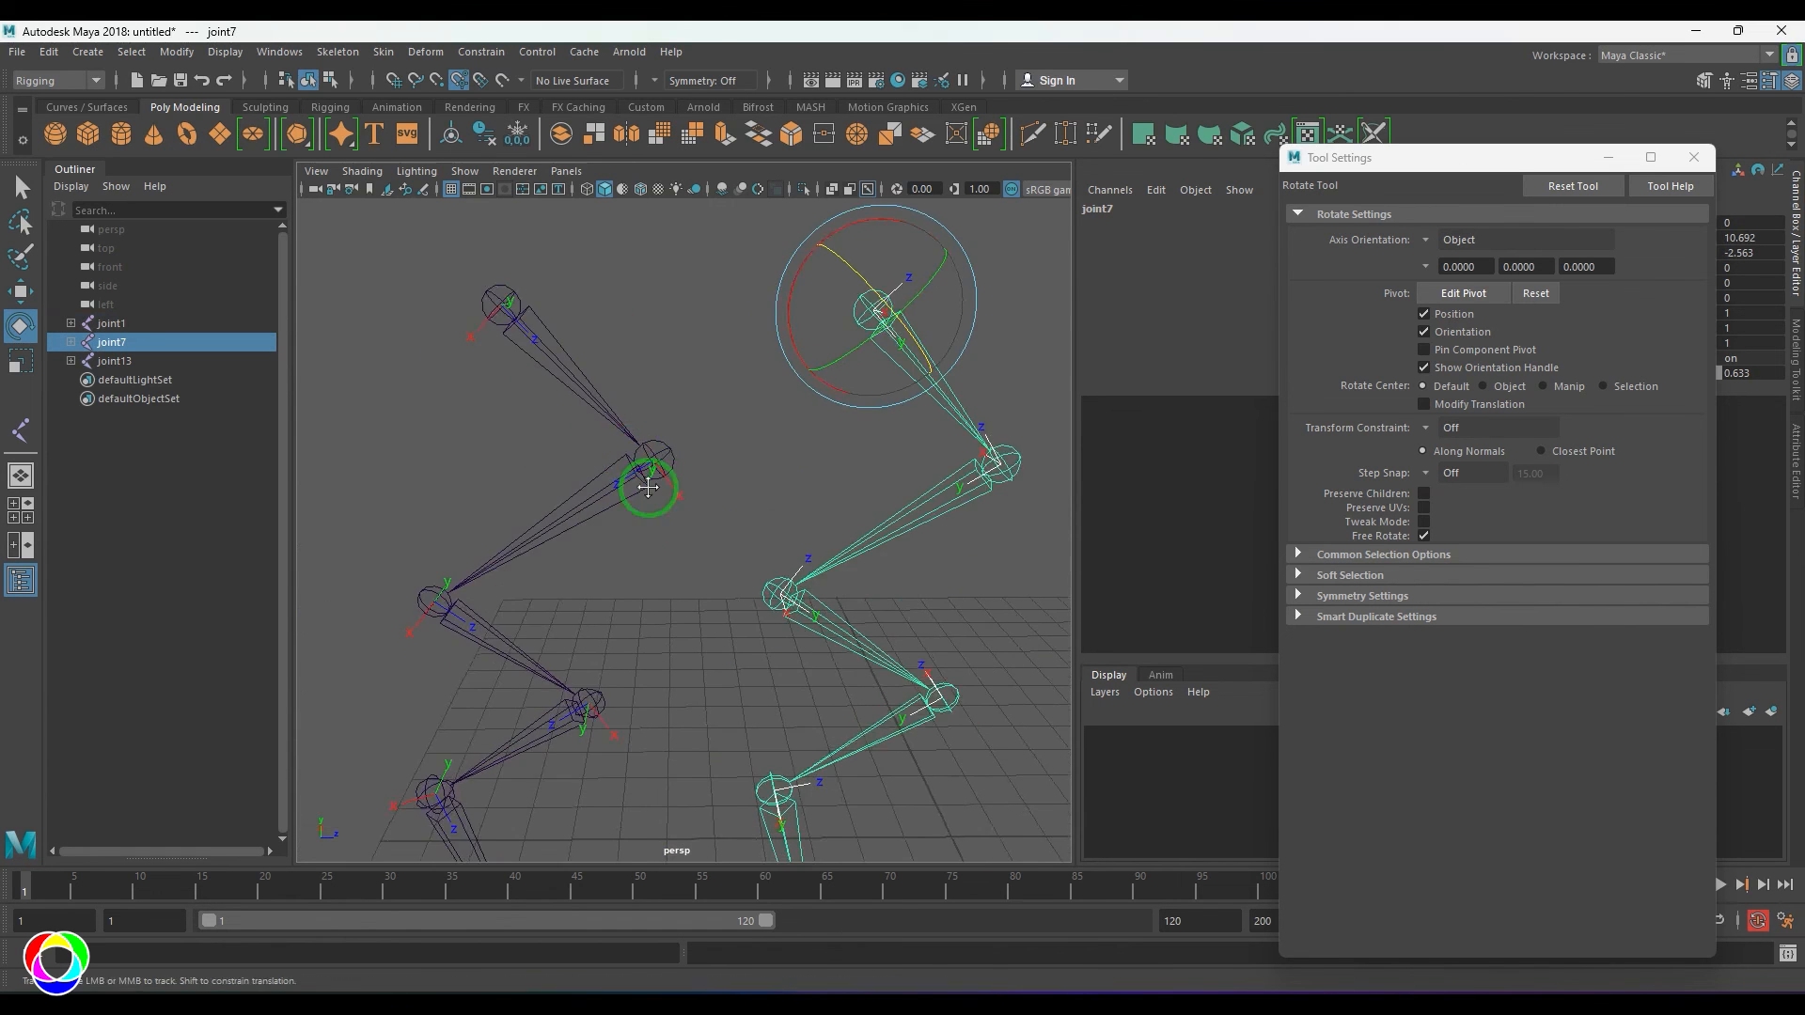
{"action": "middle_click_drag", "start_coordinate": [620, 399], "coordinate": [669, 463], "text": "alt"}
{"action": "scroll", "coordinate": [669, 464], "scroll_direction": "up", "scroll_amount": 3}
{"action": "middle_click_drag", "start_coordinate": [875, 451], "coordinate": [692, 477], "text": "alt"}
{"action": "left_click_drag", "start_coordinate": [692, 478], "coordinate": [846, 415], "text": "alt"}
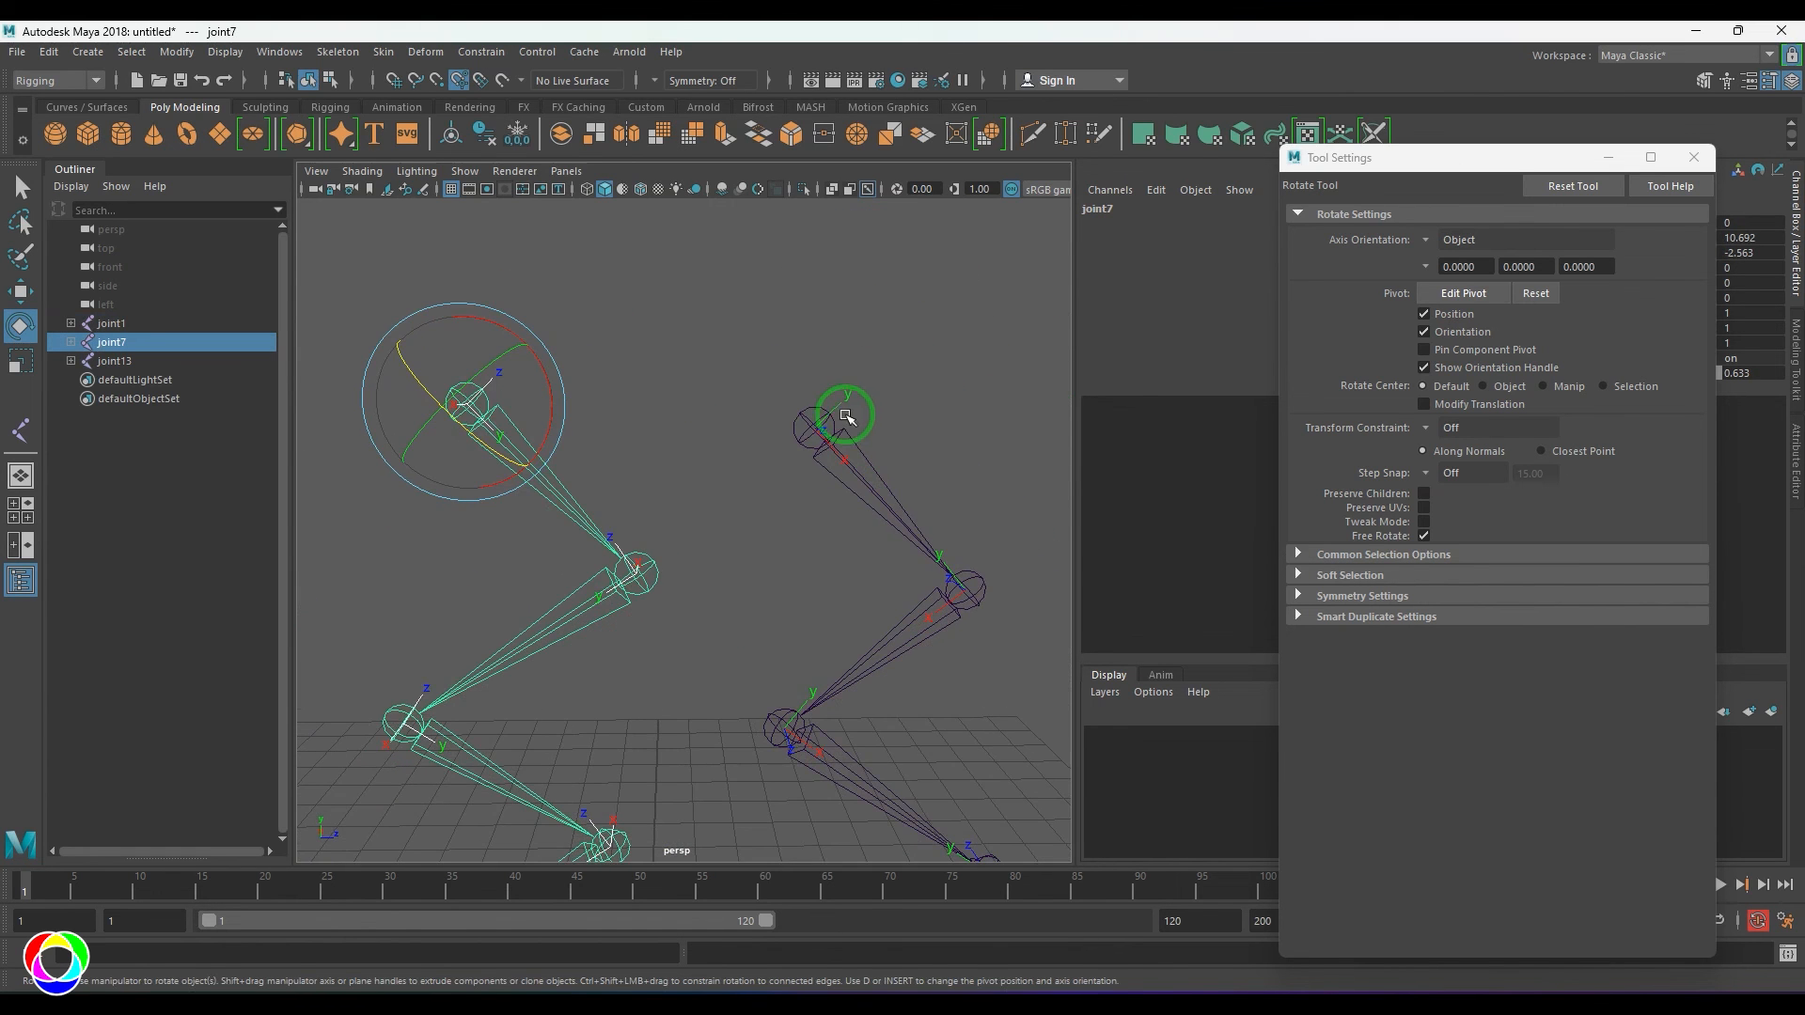
{"action": "middle_click_drag", "start_coordinate": [395, 503], "coordinate": [753, 515], "text": "alt"}
{"action": "scroll", "coordinate": [753, 515], "scroll_direction": "up", "scroll_amount": 3}
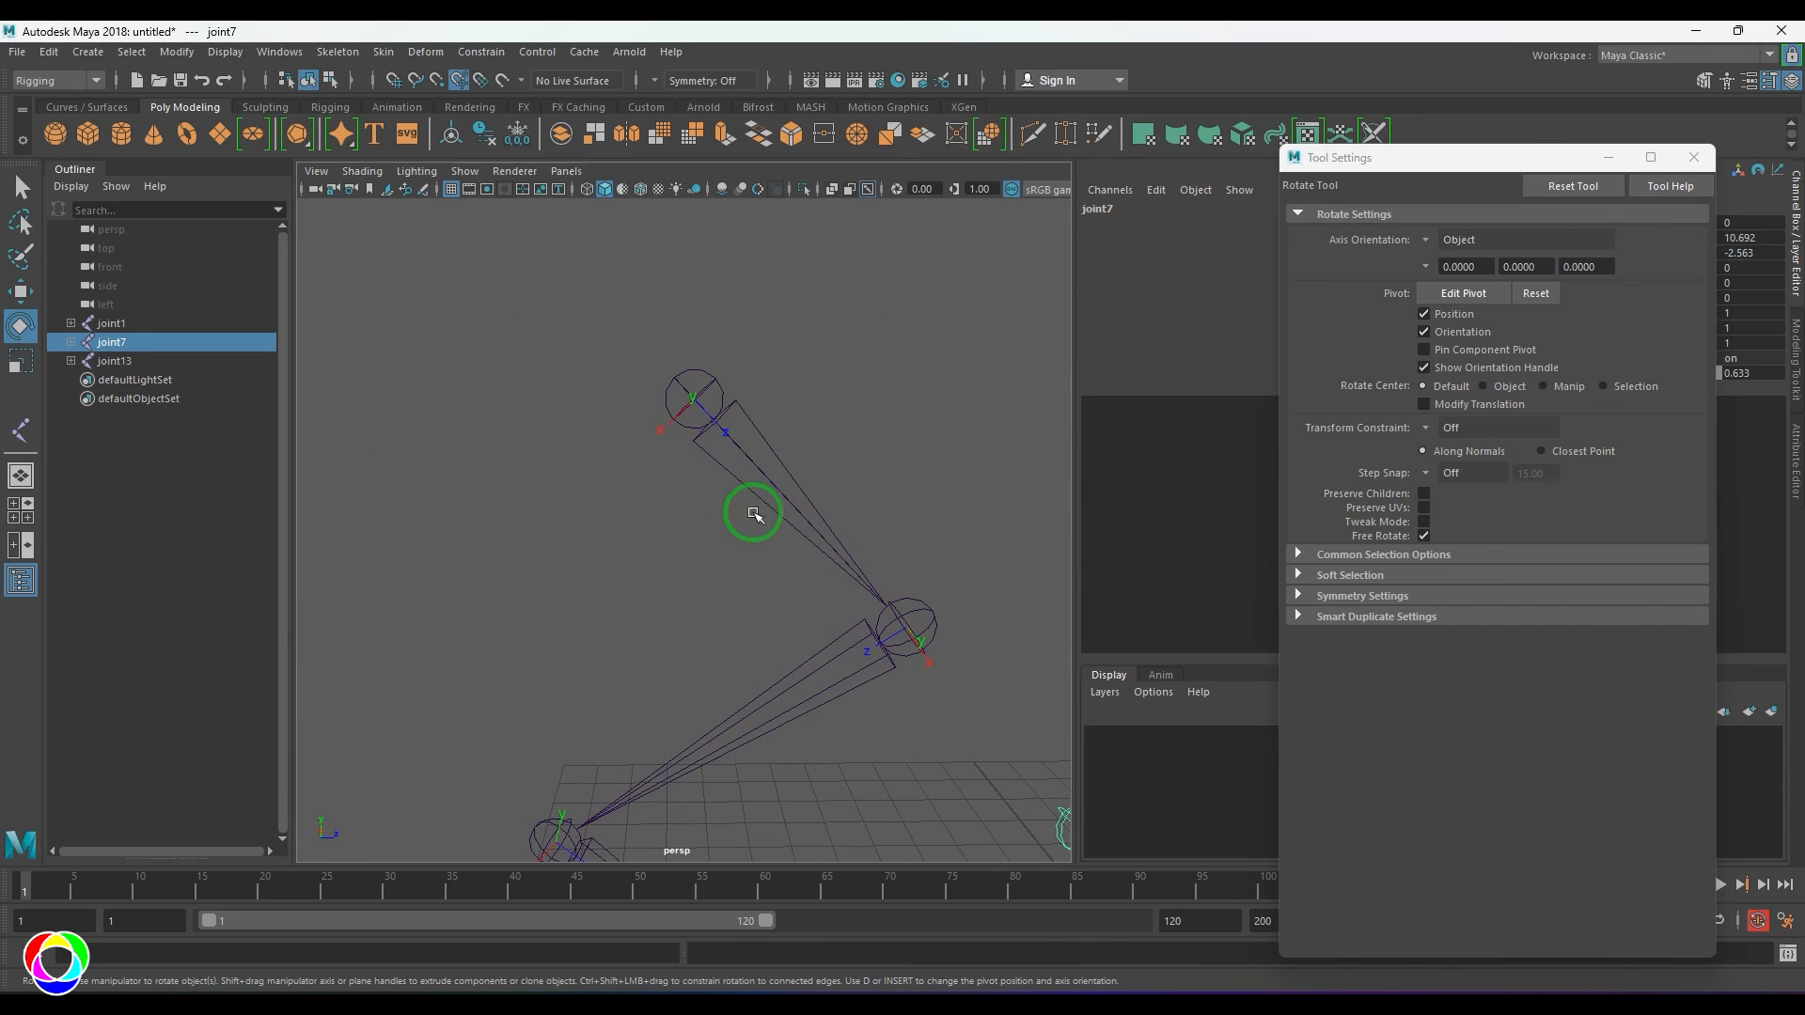
{"action": "left_click", "coordinate": [752, 489]}
{"action": "key", "text": "q"}
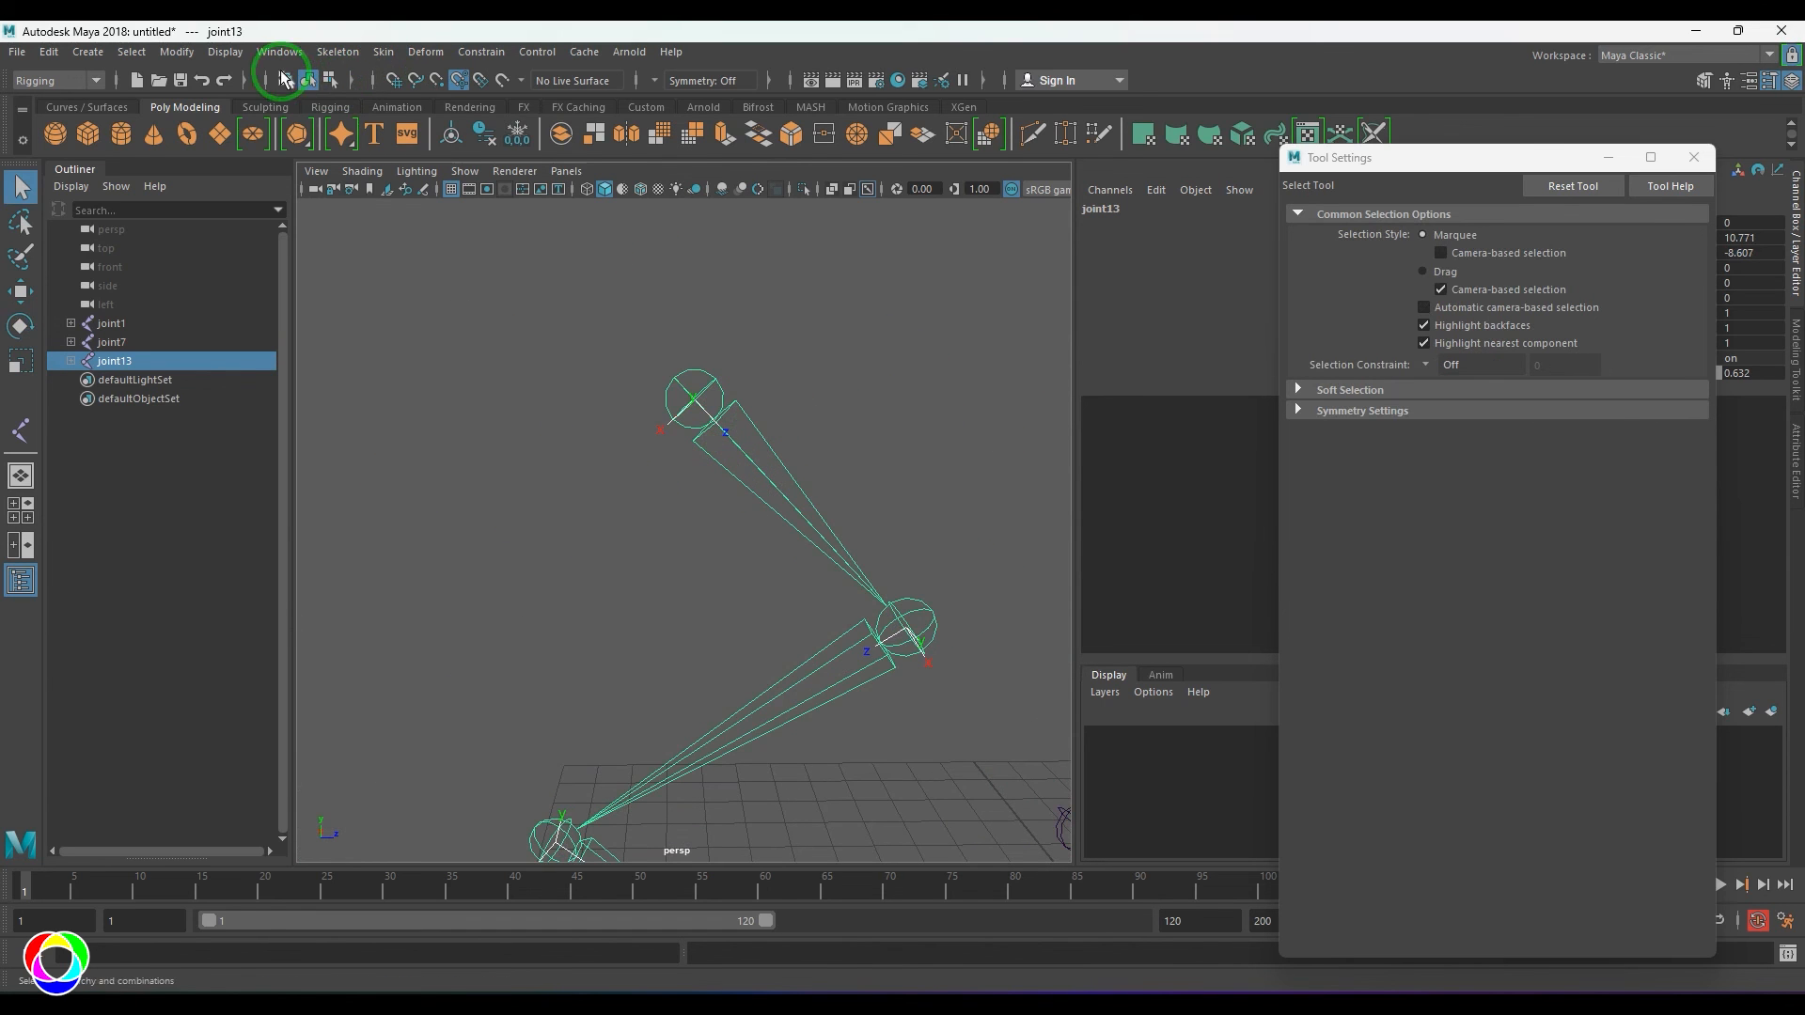
- Review the orientation axes in the Joint tool's settings and return to the Move tool
{"action": "left_click", "coordinate": [338, 52]}
{"action": "left_click", "coordinate": [498, 99]}
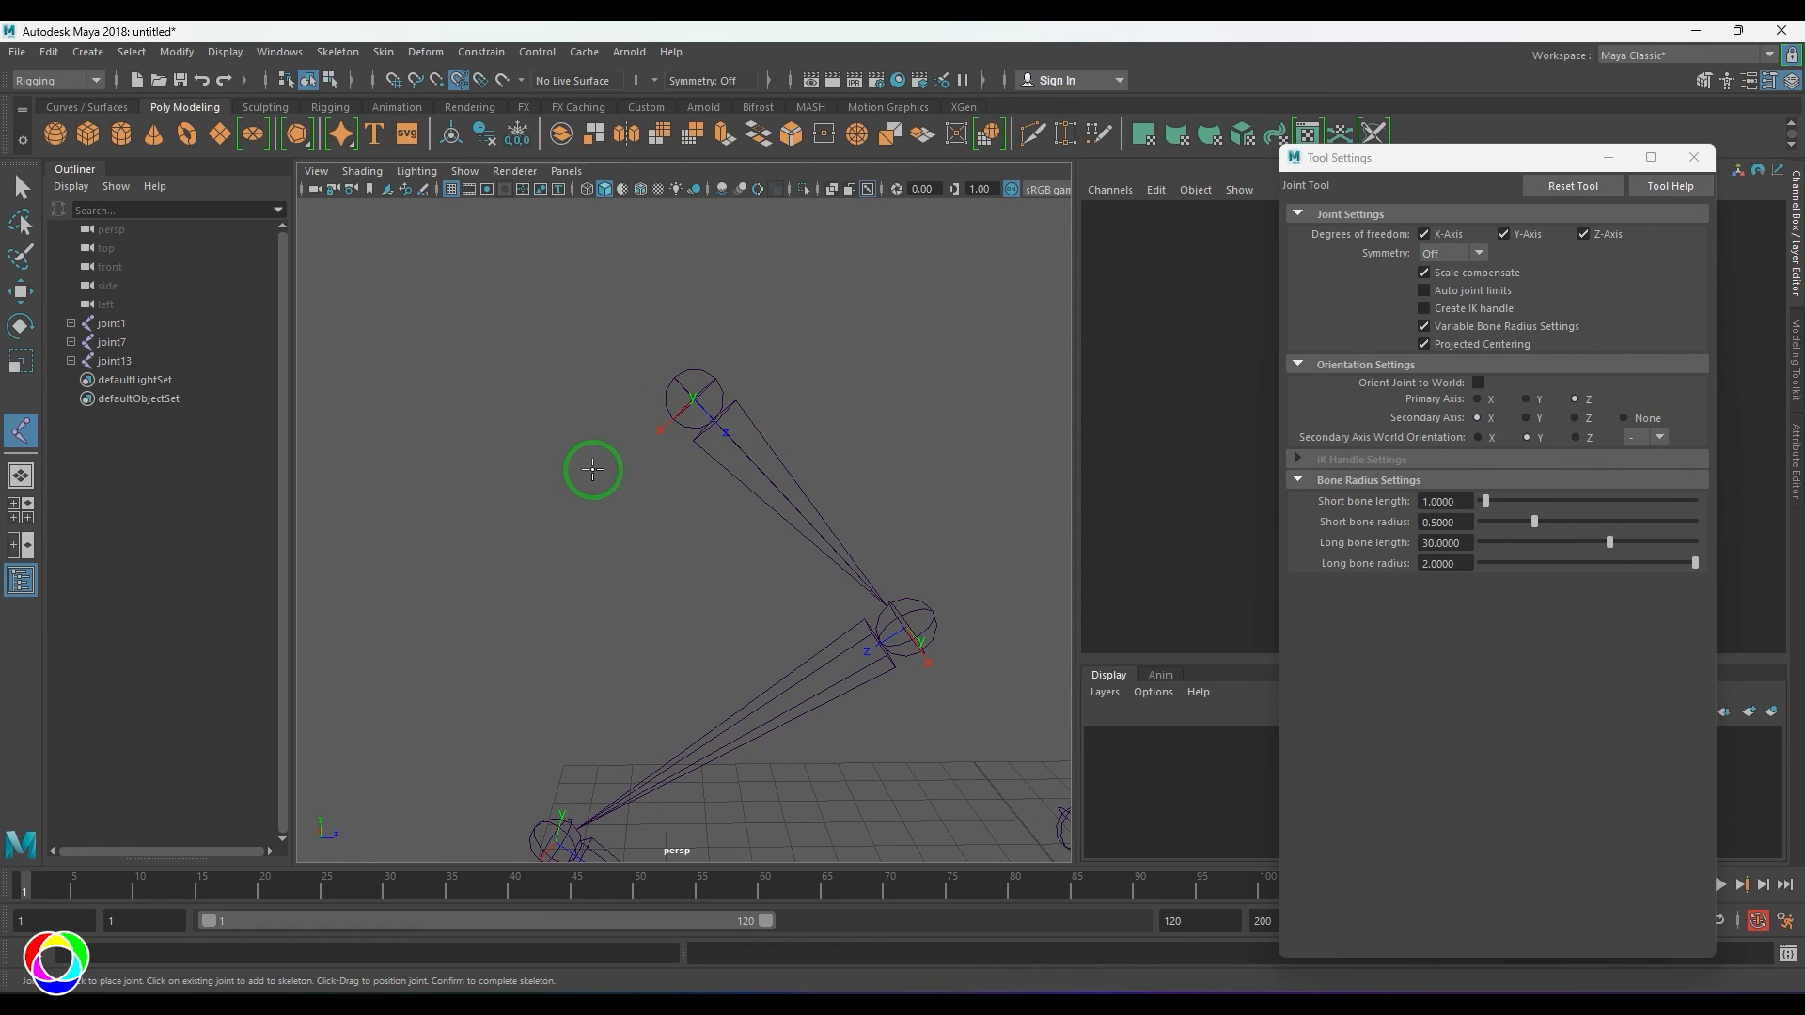
{"action": "left_click", "coordinate": [14, 298]}
- Try rotating the lower joints of all three chains together about the X axis, then undo it
{"action": "scroll", "coordinate": [781, 541], "scroll_direction": "down", "scroll_amount": 10}
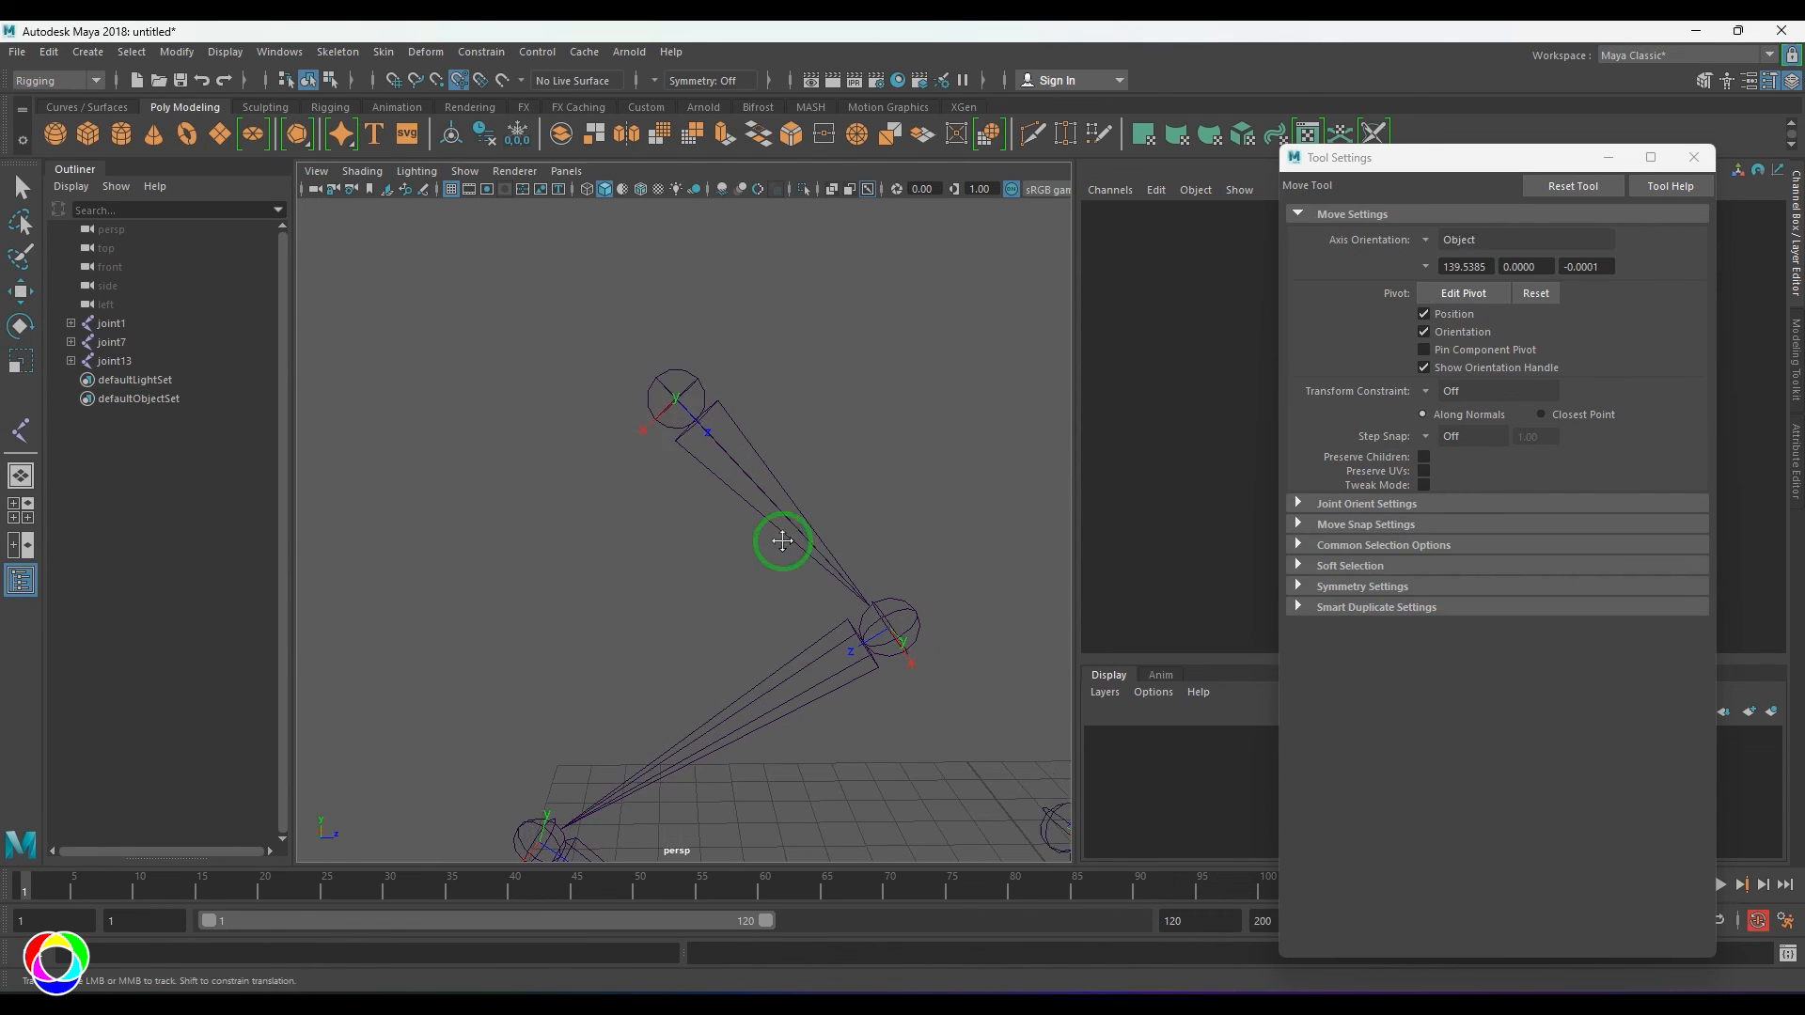
{"action": "left_click_drag", "start_coordinate": [818, 573], "coordinate": [518, 554], "text": "alt"}
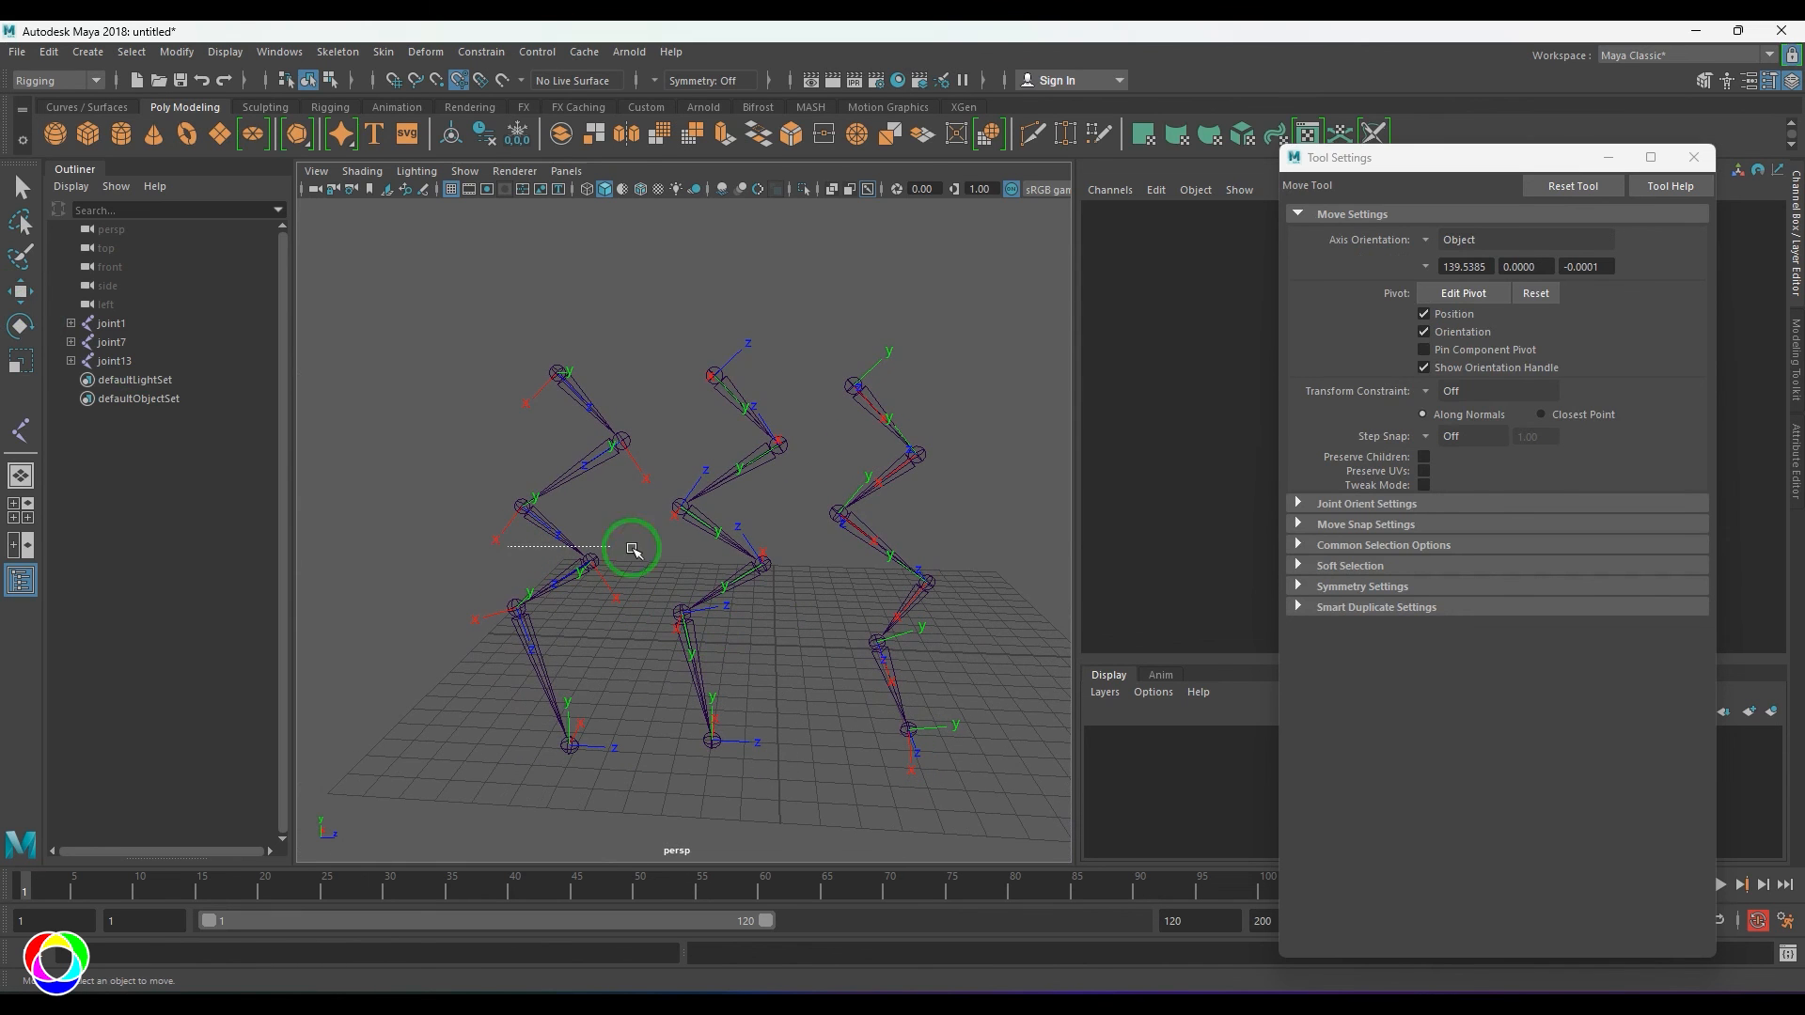
{"action": "left_click_drag", "start_coordinate": [632, 550], "coordinate": [880, 549]}
{"action": "key", "text": "e"}
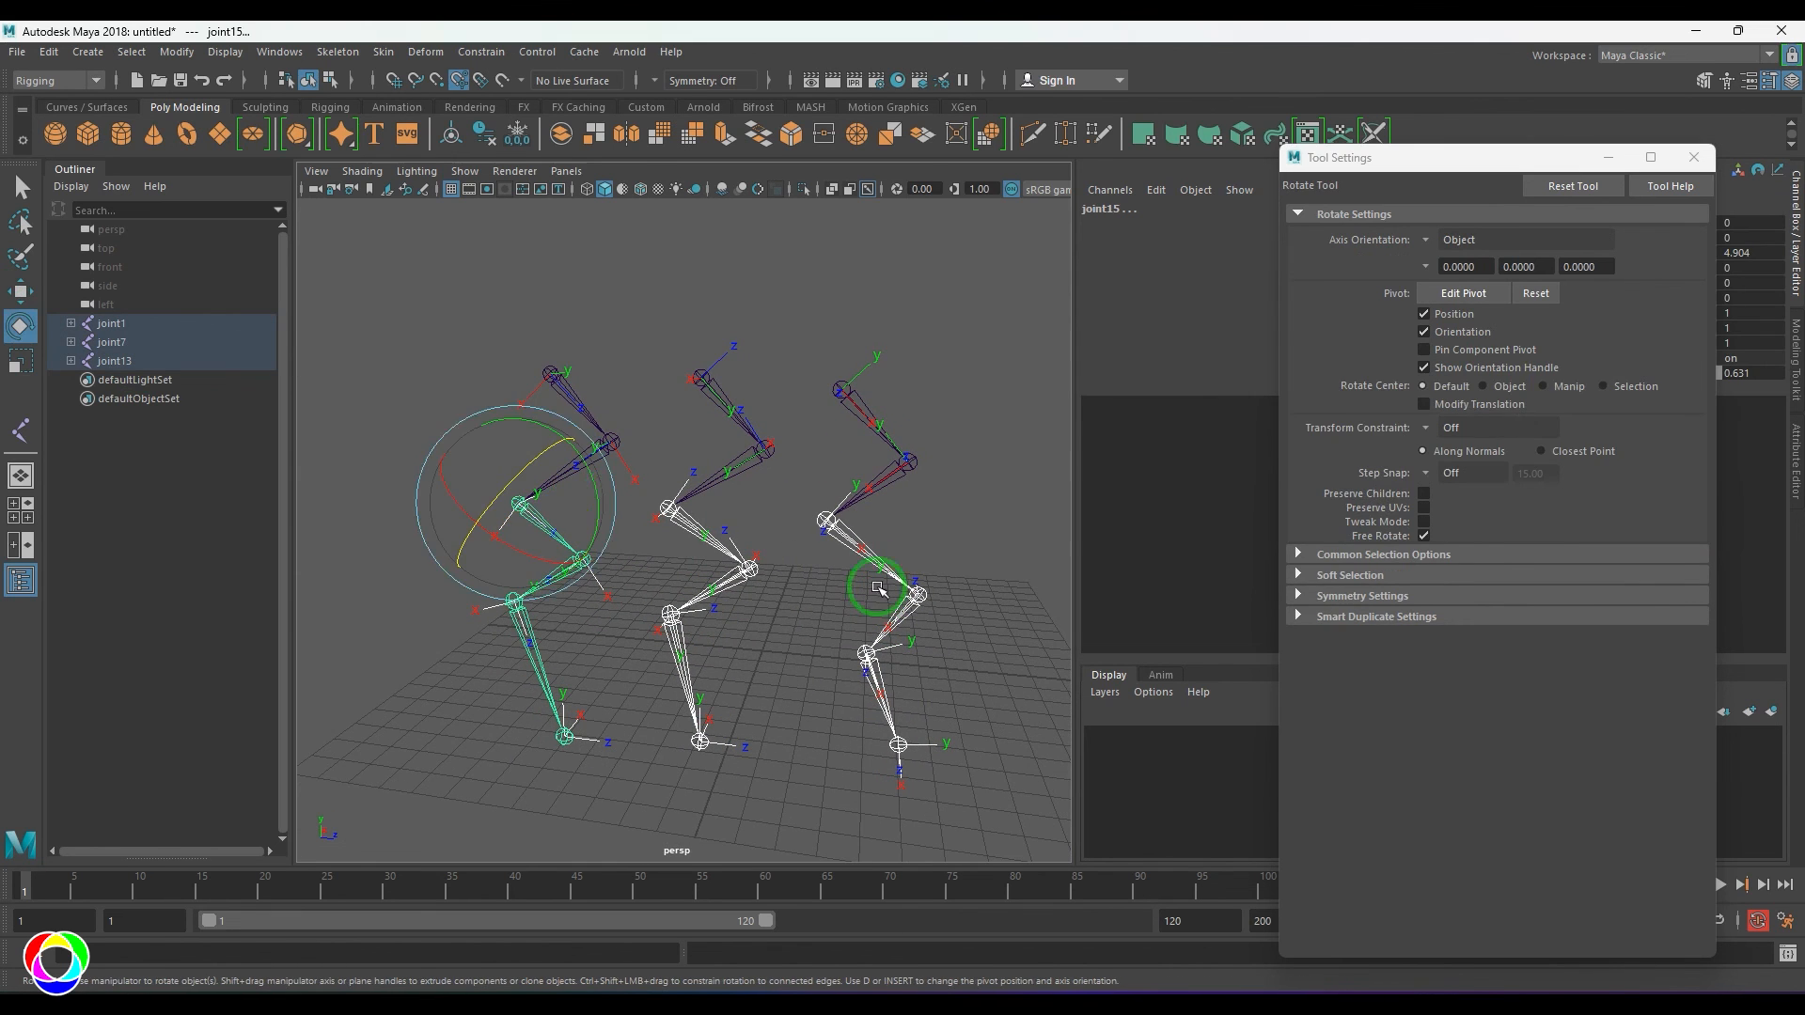
{"action": "left_click_drag", "start_coordinate": [510, 534], "coordinate": [448, 500]}
{"action": "key", "text": "ctrl+z"}
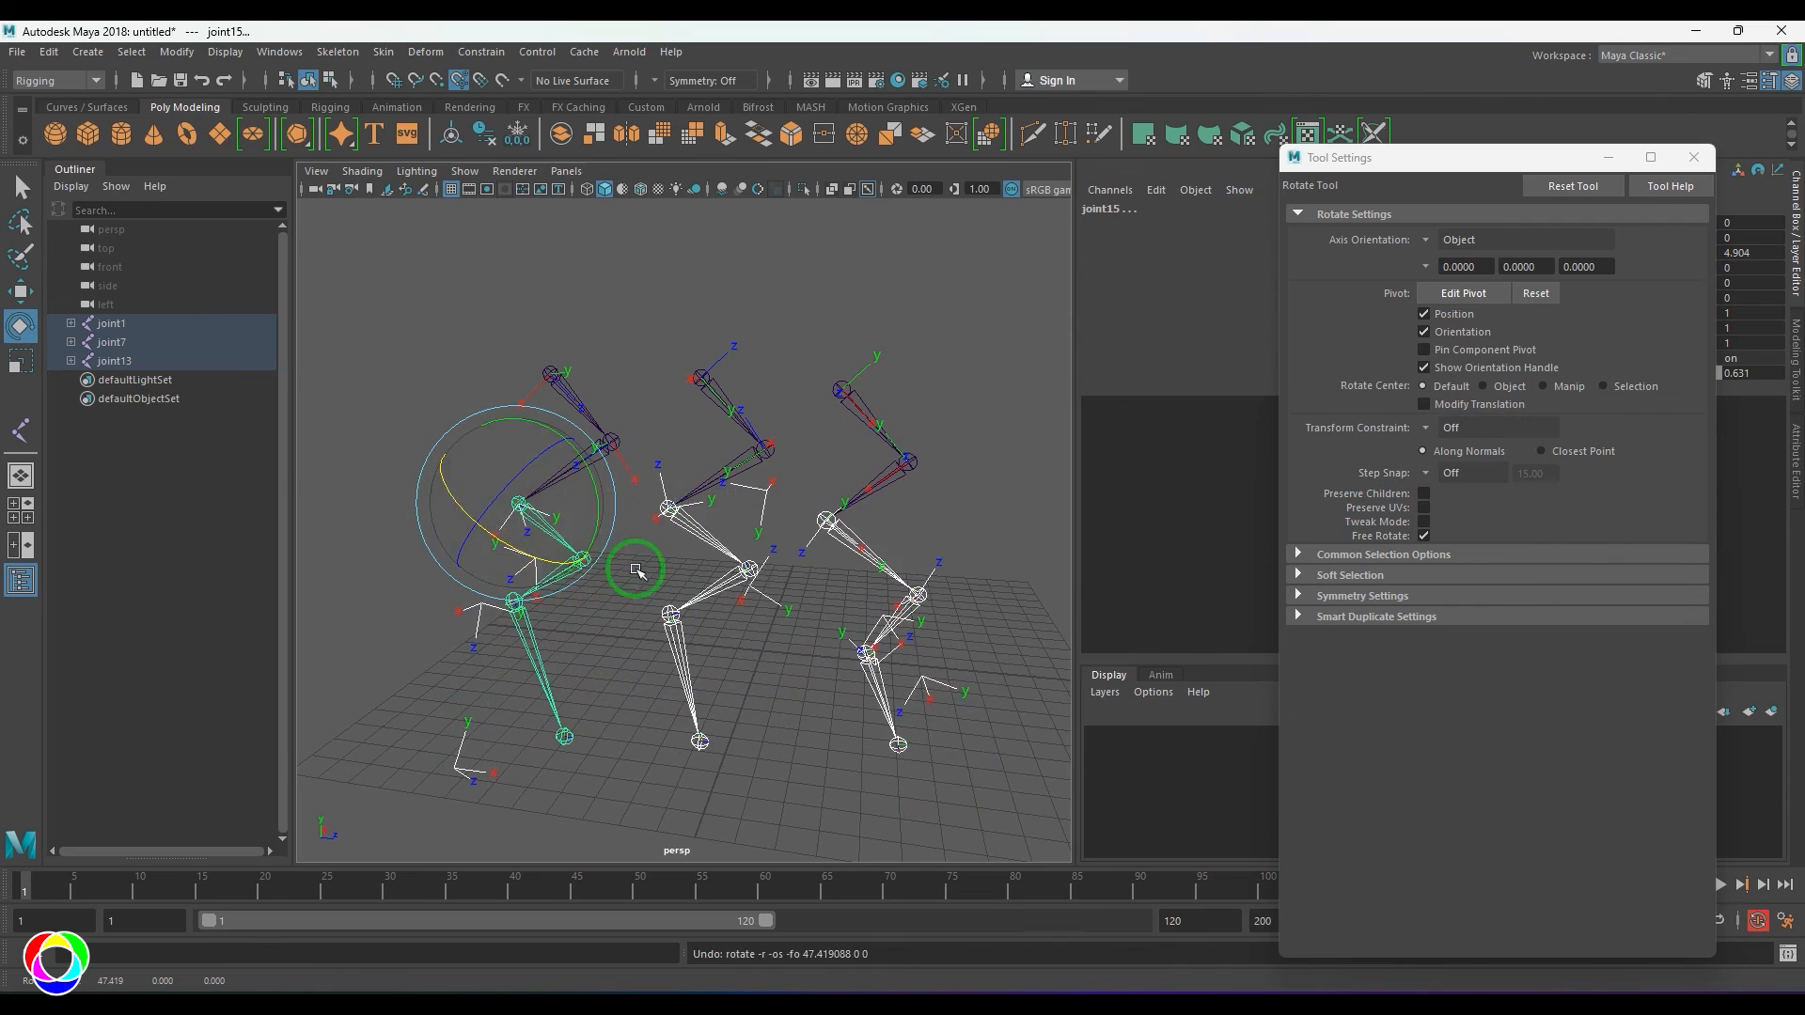
- Try rotating the third joint of each chain separately to compare their axes, undoing every rotation
{"action": "left_click_drag", "start_coordinate": [636, 573], "coordinate": [481, 568], "text": "alt"}
{"action": "left_click", "coordinate": [784, 532]}
{"action": "left_click_drag", "start_coordinate": [784, 532], "coordinate": [593, 584]}
{"action": "key", "text": "ctrl+z"}
{"action": "left_click", "coordinate": [643, 508]}
{"action": "left_click_drag", "start_coordinate": [706, 470], "coordinate": [694, 605]}
{"action": "key", "text": "ctrl+z"}
{"action": "left_click", "coordinate": [451, 564]}
{"action": "left_click_drag", "start_coordinate": [512, 539], "coordinate": [344, 580]}
{"action": "key", "text": "ctrl+z"}
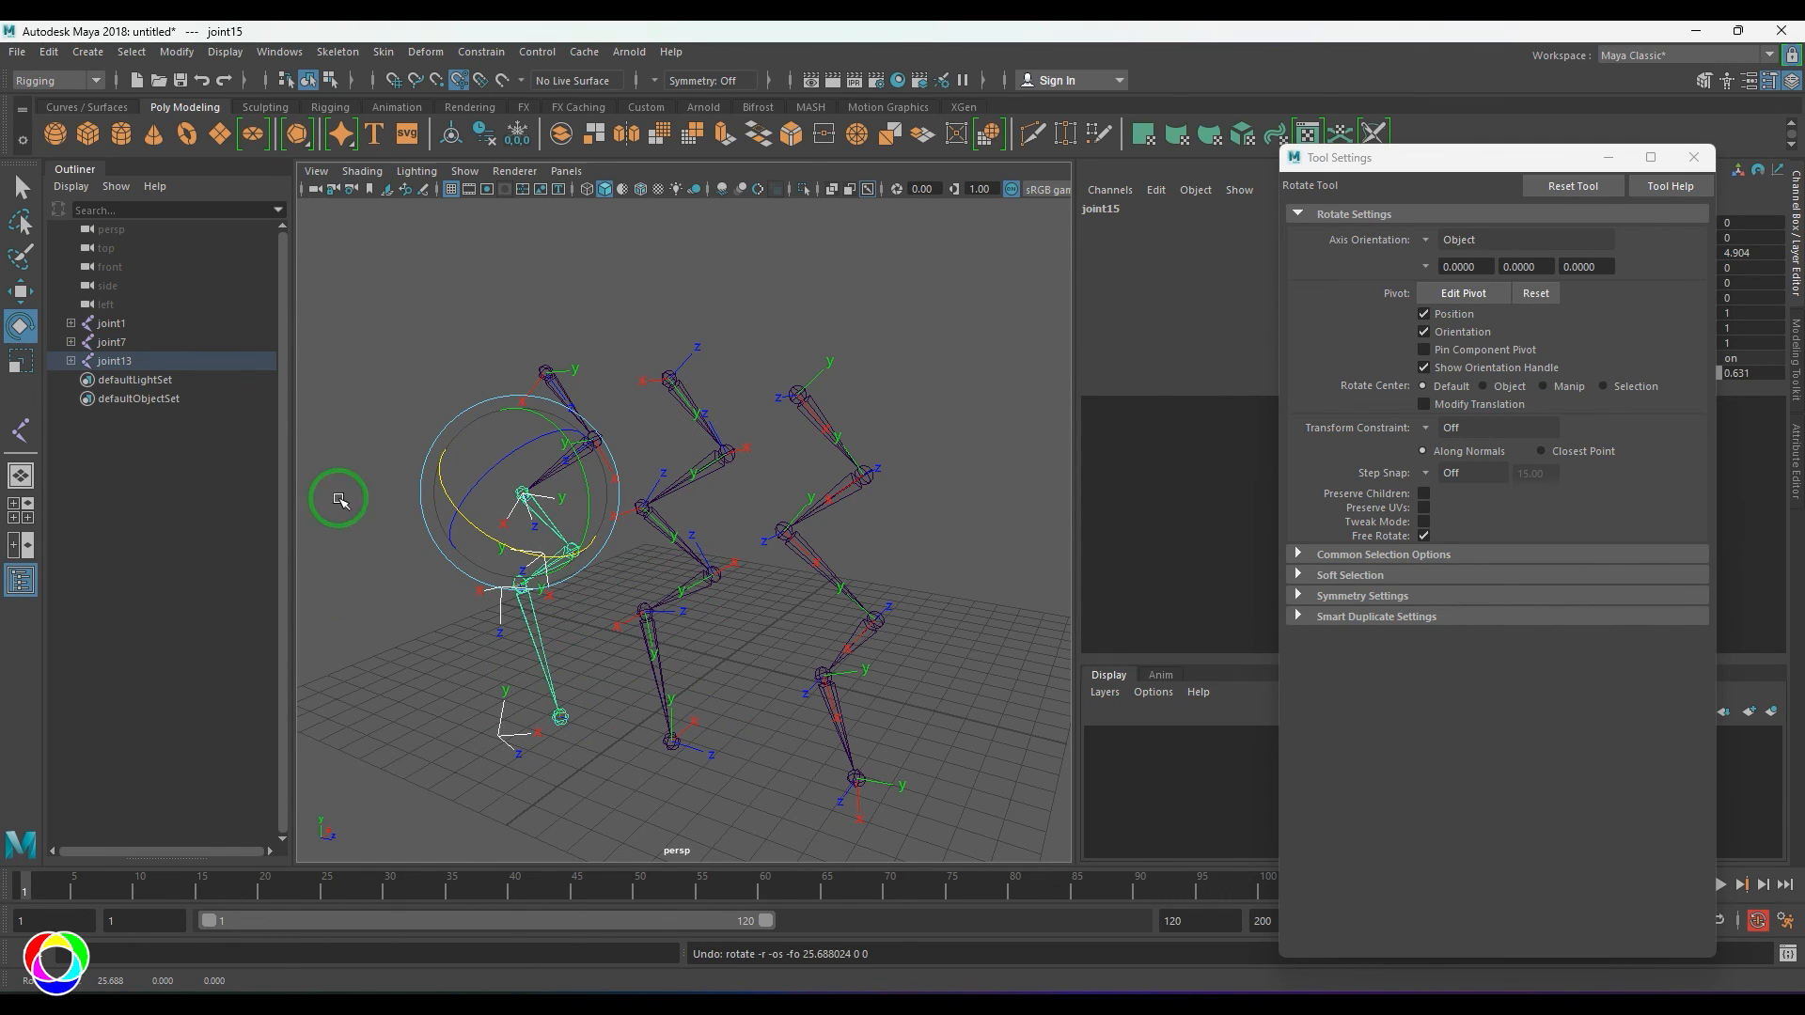
- Reorient the middle chain's whole hierarchy with Orient Joint, using primary axis X and secondary axis Y
{"action": "left_click_drag", "start_coordinate": [907, 411], "coordinate": [772, 412], "text": "alt"}
{"action": "left_click", "coordinate": [772, 412]}
{"action": "right_click_drag", "start_coordinate": [793, 299], "coordinate": [830, 475]}
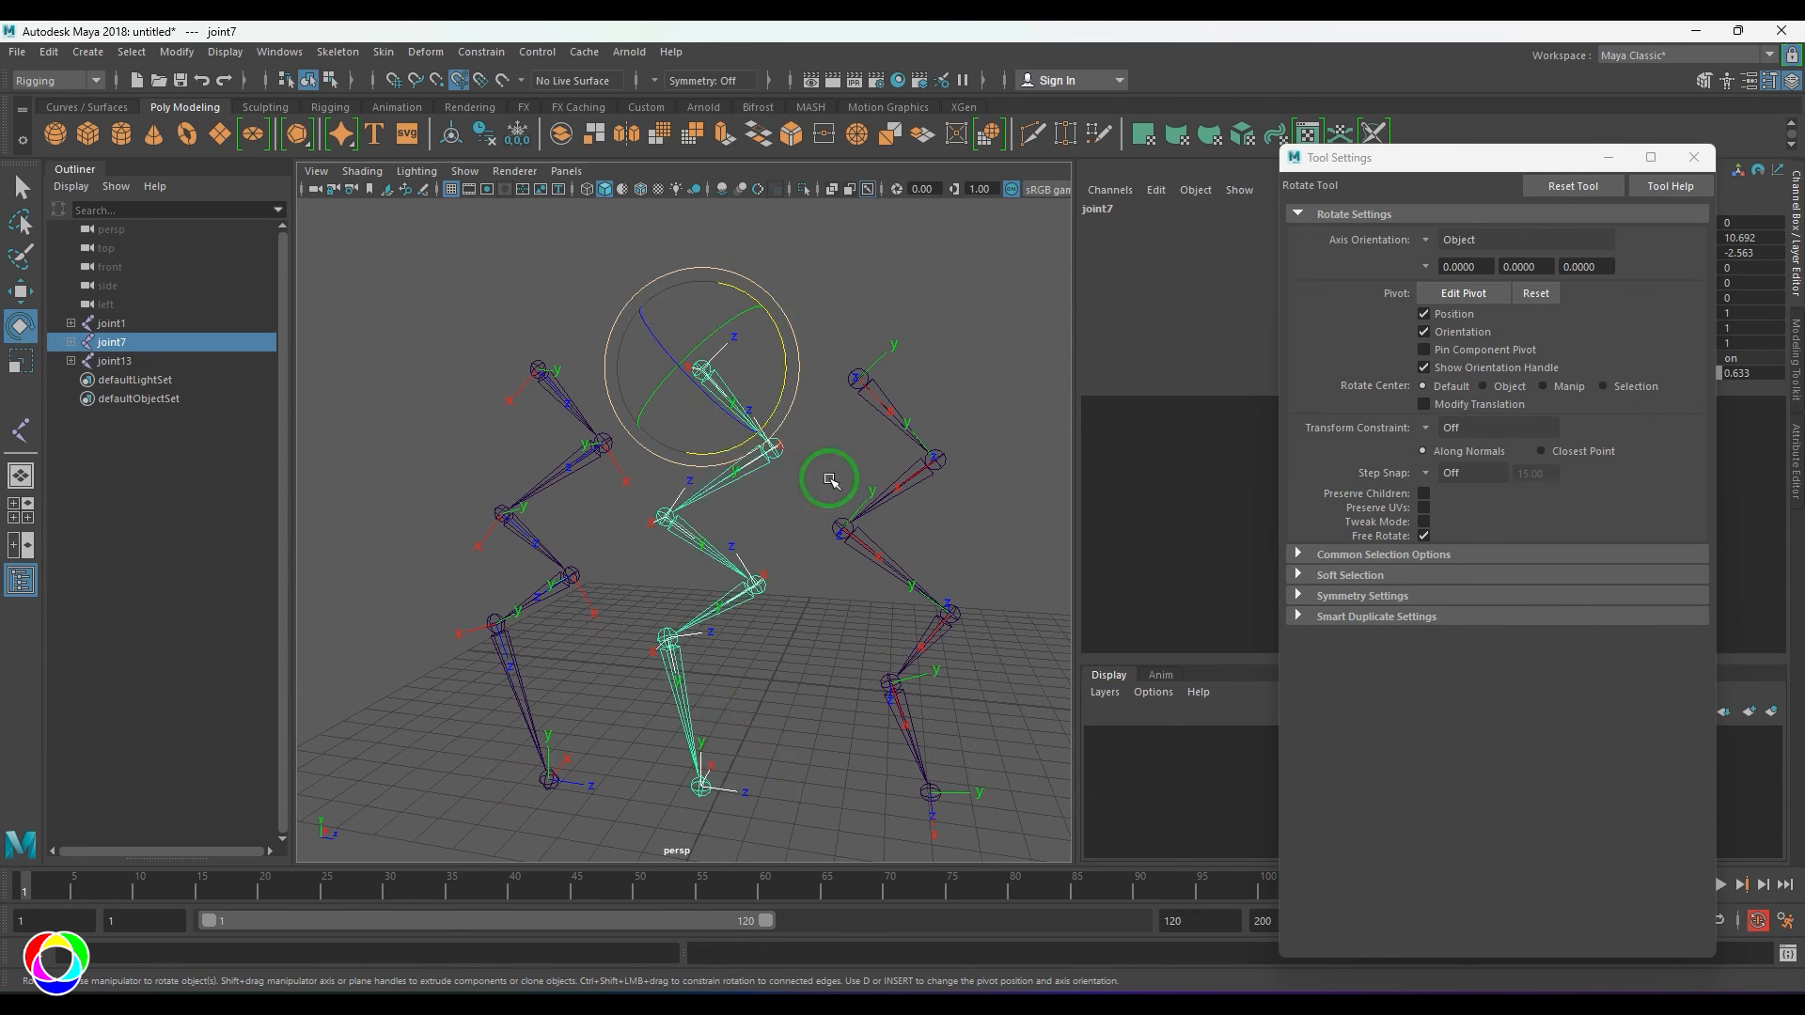
{"action": "left_click", "coordinate": [344, 53]}
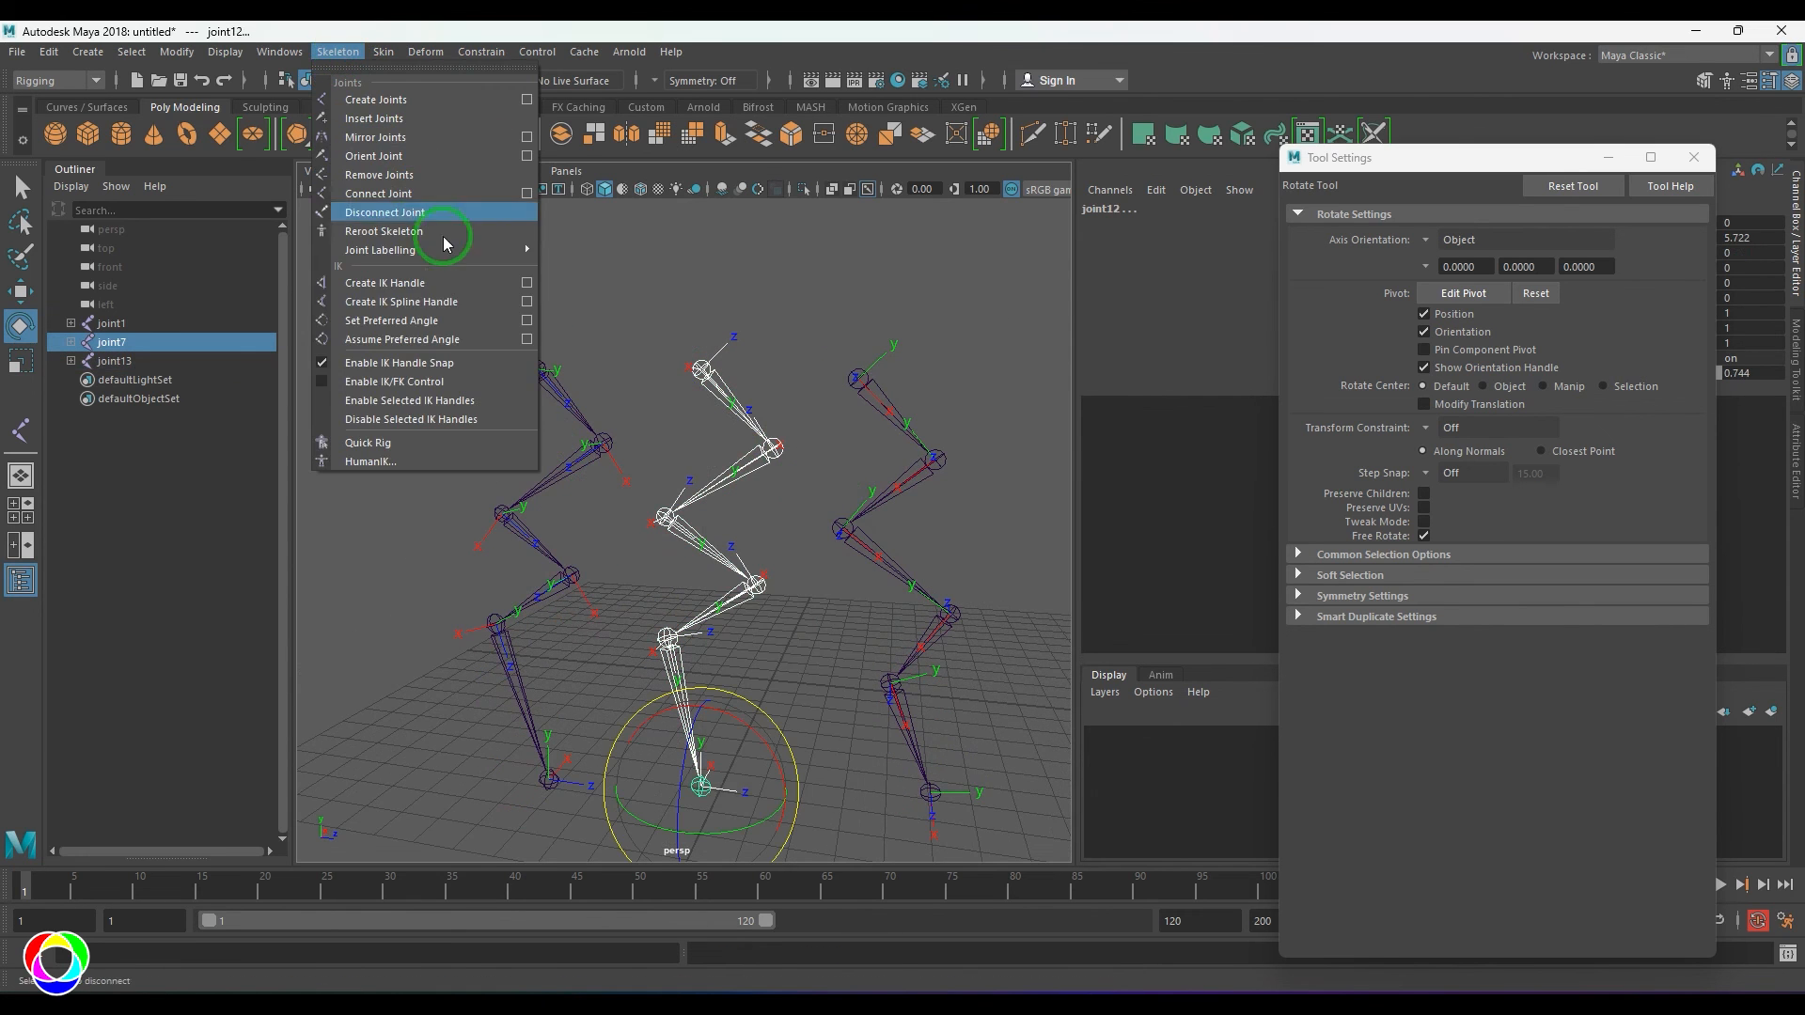
{"action": "left_click", "coordinate": [520, 157]}
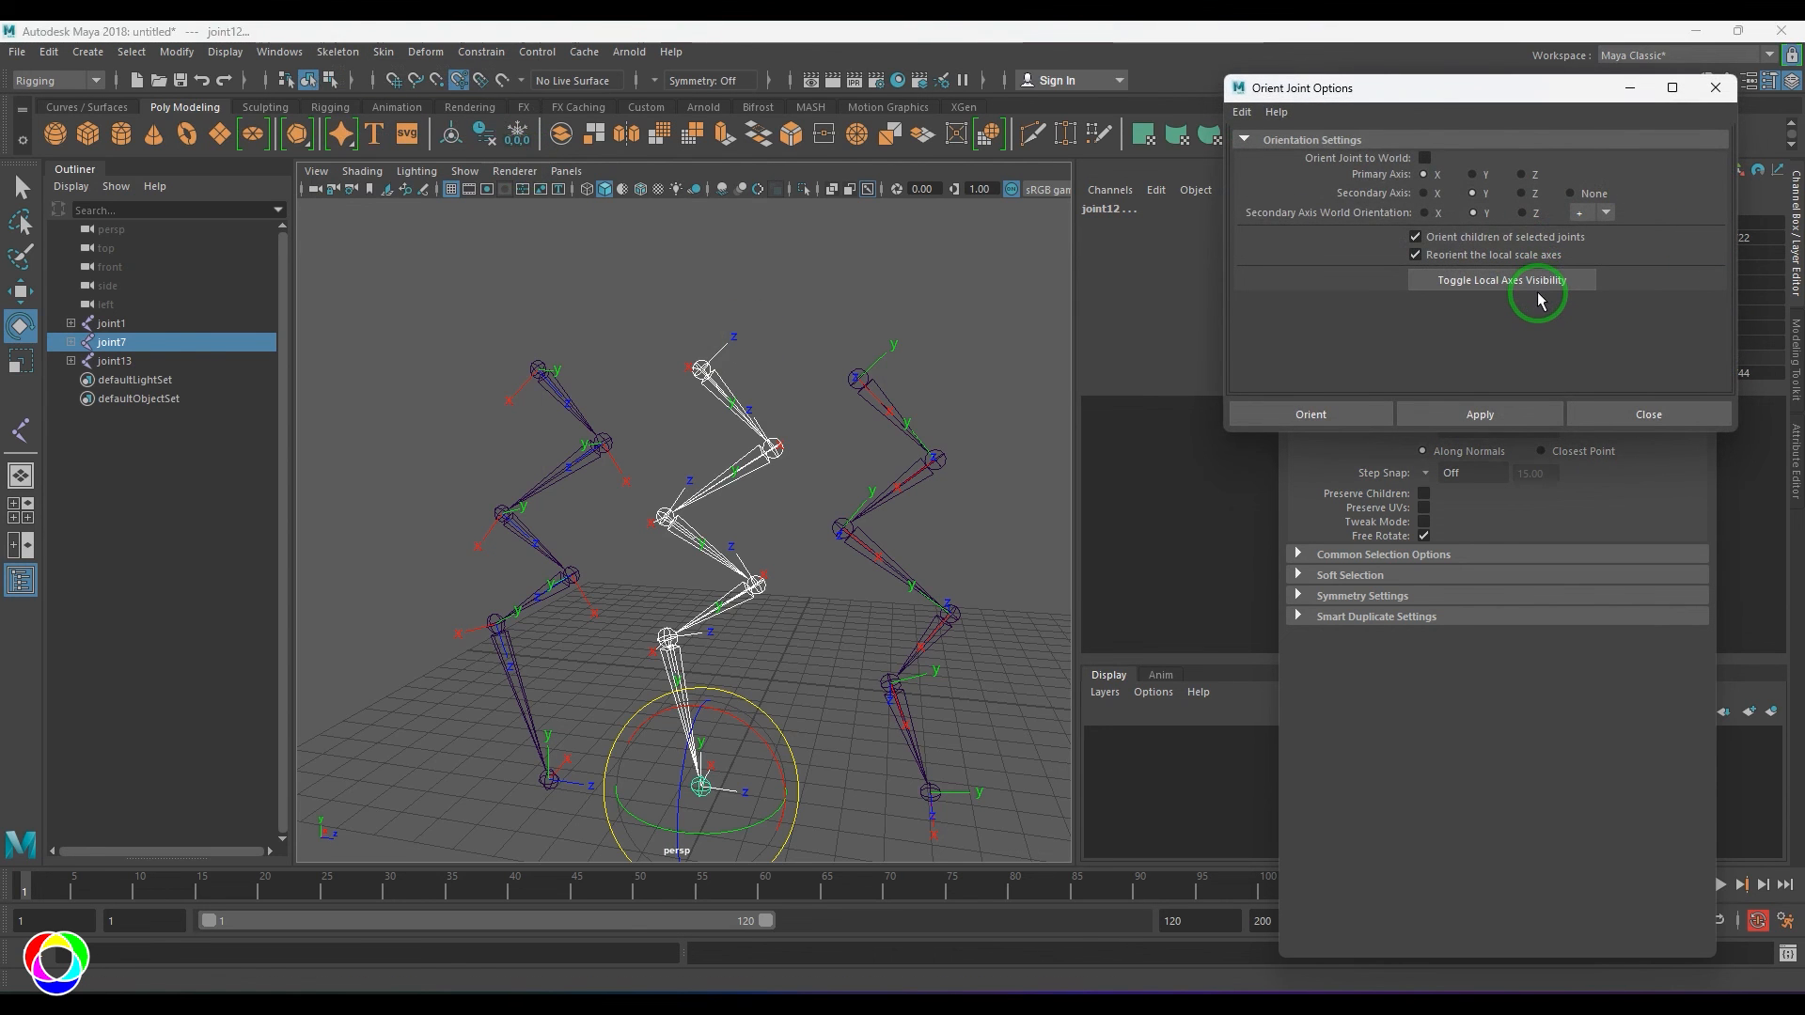
{"action": "left_click", "coordinate": [1466, 414]}
- Reorient the left chain's whole hierarchy with Orient Joint, using primary axis X and secondary axis Y
{"action": "left_click_drag", "start_coordinate": [381, 344], "coordinate": [564, 378]}
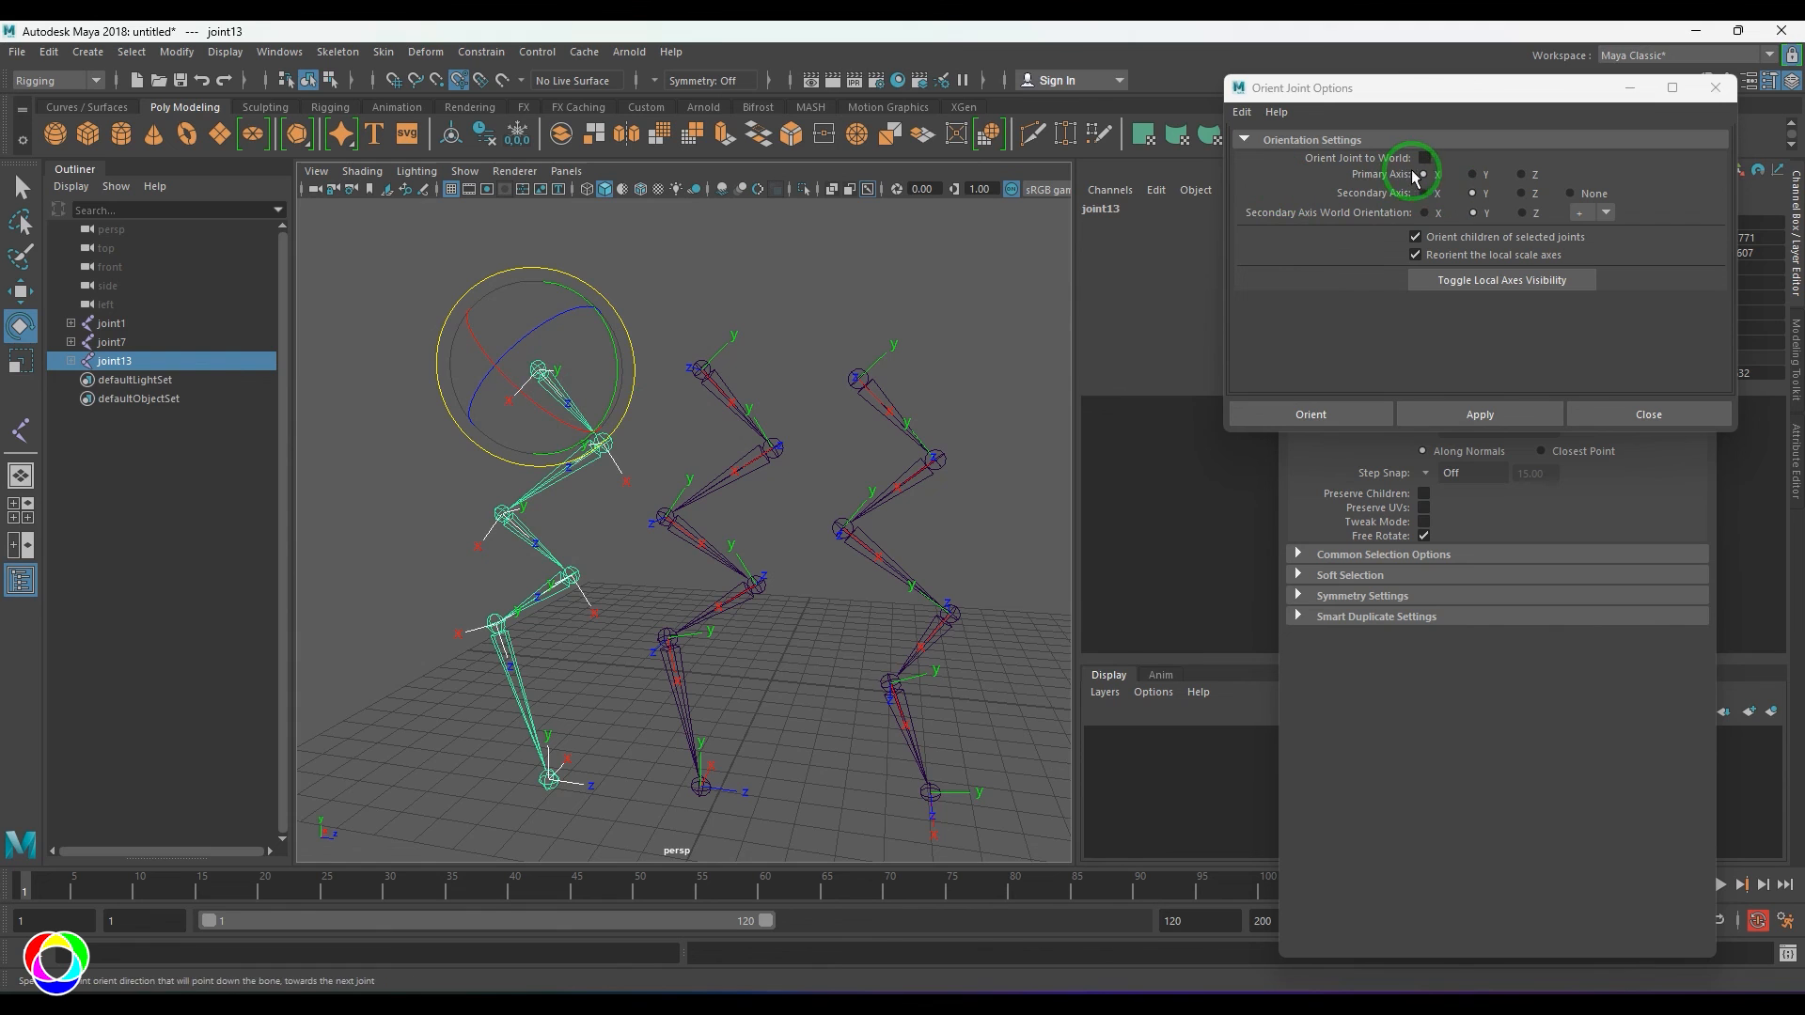
{"action": "left_click", "coordinate": [1479, 415]}
{"action": "left_click", "coordinate": [633, 568]}
- Try rotating the third joints of all three chains together about the Z axis, then undo the rotation
{"action": "left_click_drag", "start_coordinate": [423, 347], "coordinate": [893, 413]}
{"action": "left_click_drag", "start_coordinate": [483, 576], "coordinate": [949, 577]}
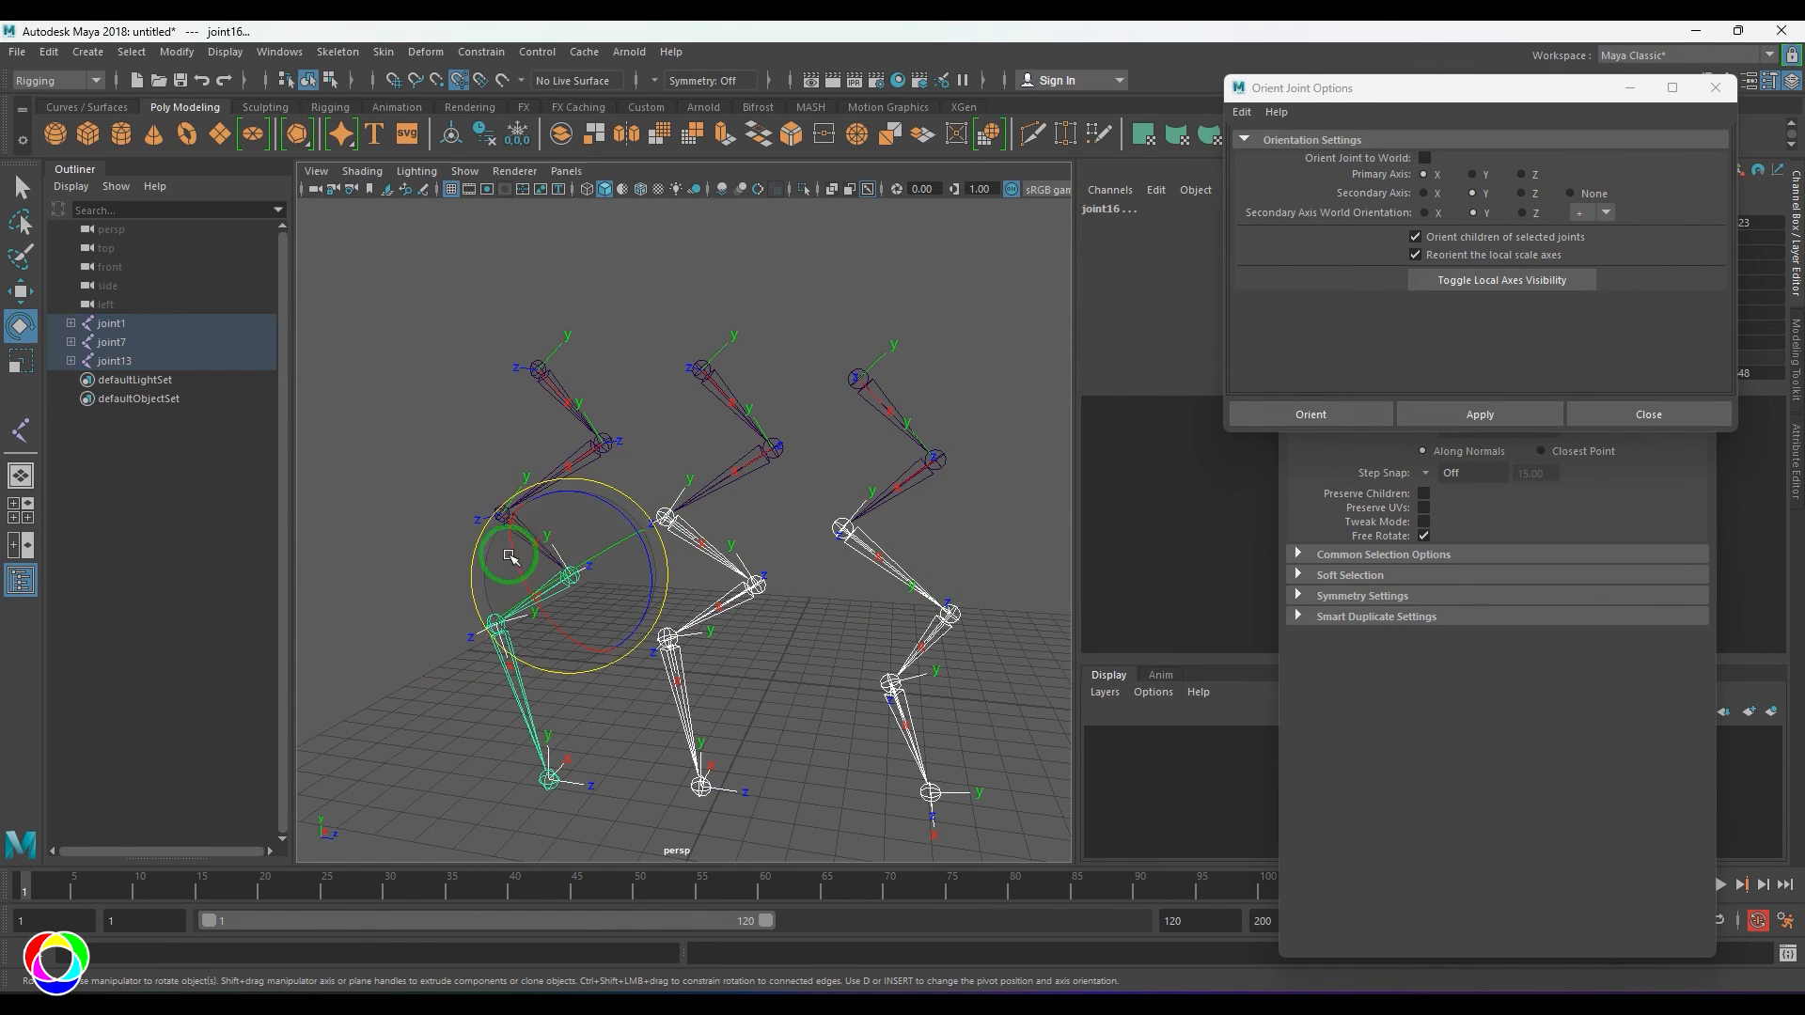
{"action": "left_click_drag", "start_coordinate": [424, 539], "coordinate": [934, 562]}
{"action": "left_click_drag", "start_coordinate": [576, 475], "coordinate": [616, 519]}
{"action": "key", "text": "ctrl+z"}
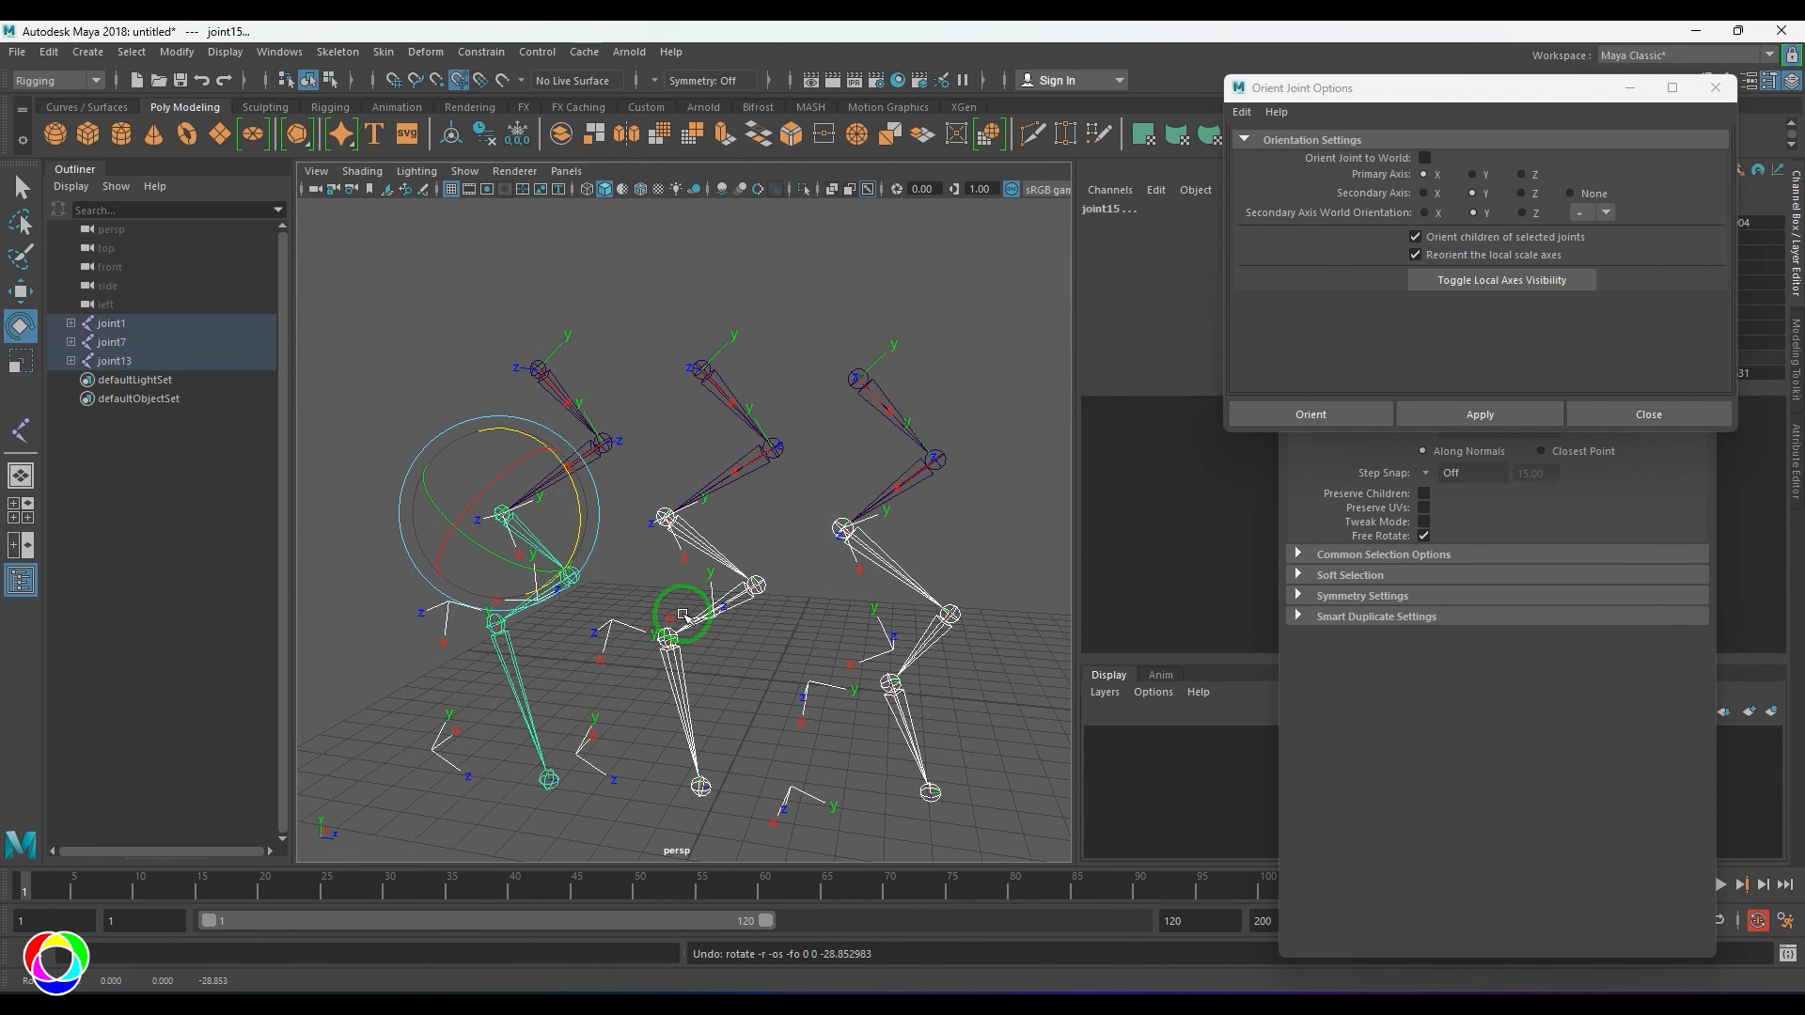
- Try rotating the right chain's third joint about its Z axis, undo it, and close the Rotate tool's settings
{"action": "left_click", "coordinate": [907, 562]}
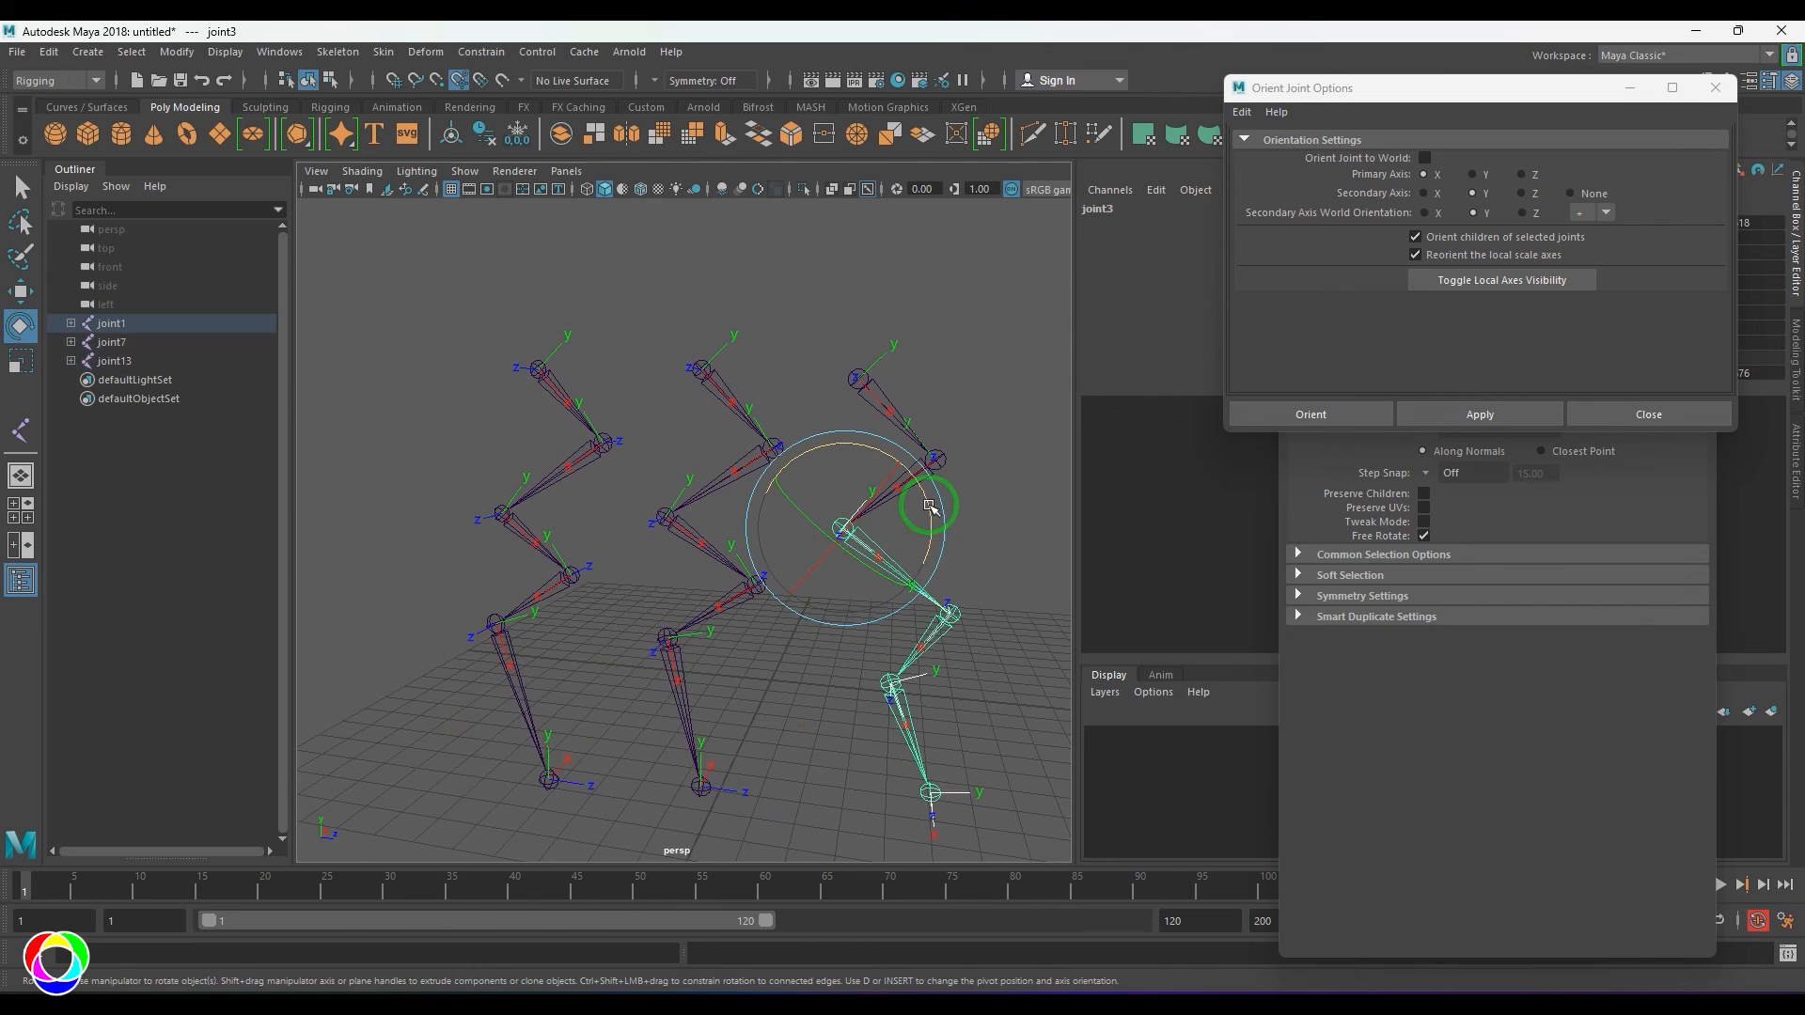
{"action": "left_click_drag", "start_coordinate": [928, 505], "coordinate": [927, 583]}
{"action": "key", "text": "ctrl+z"}
{"action": "left_click_drag", "start_coordinate": [1515, 91], "coordinate": [1392, 816]}
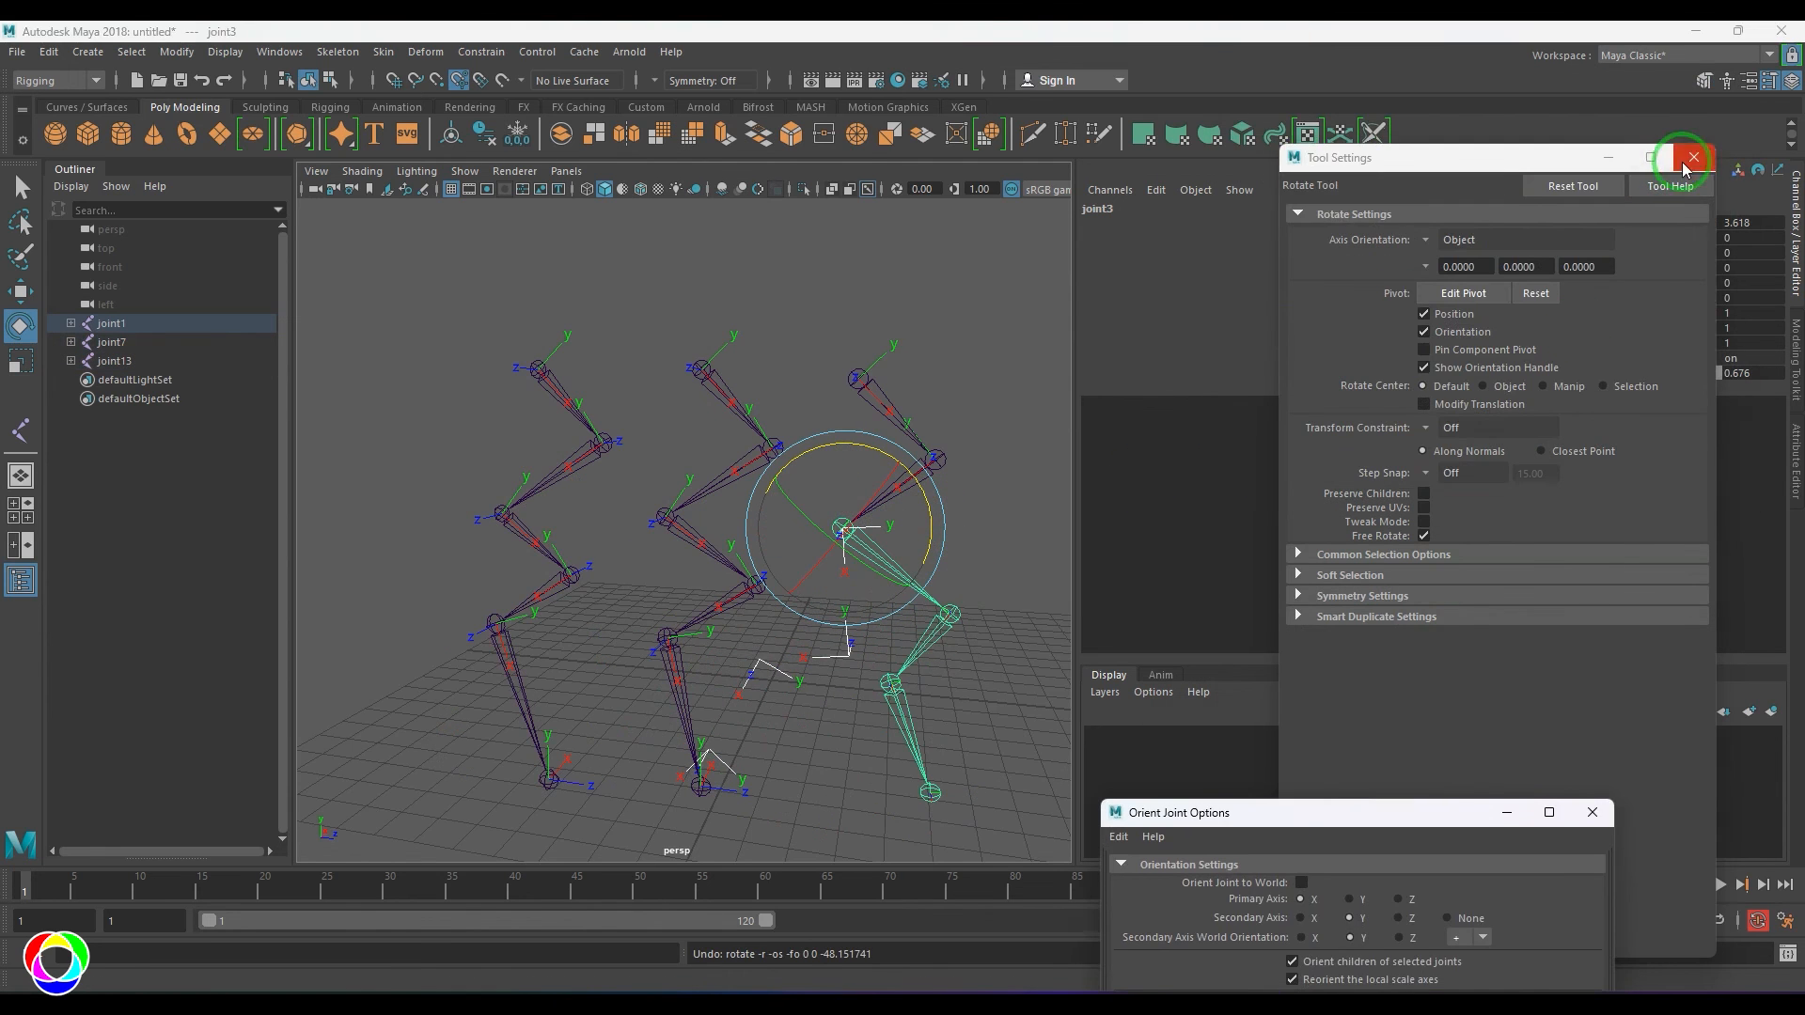
{"action": "left_click", "coordinate": [1694, 158]}
- Try rotating the third joints of the right and middle chains separately about their Z axes, undoing each rotation
{"action": "scroll", "coordinate": [854, 491], "scroll_direction": "up", "scroll_amount": 2}
{"action": "middle_click_drag", "start_coordinate": [853, 492], "coordinate": [776, 456], "text": "alt"}
{"action": "left_click_drag", "start_coordinate": [829, 432], "coordinate": [825, 502]}
{"action": "key", "text": "ctrl+z"}
{"action": "left_click", "coordinate": [618, 503]}
{"action": "left_click_drag", "start_coordinate": [645, 455], "coordinate": [592, 529]}
{"action": "key", "text": "ctrl+z"}
- Reorient the middle chain from its third joint down with Orient Joint, using primary axis Y and secondary axis Z
{"action": "left_click_drag", "start_coordinate": [1251, 819], "coordinate": [1201, 321]}
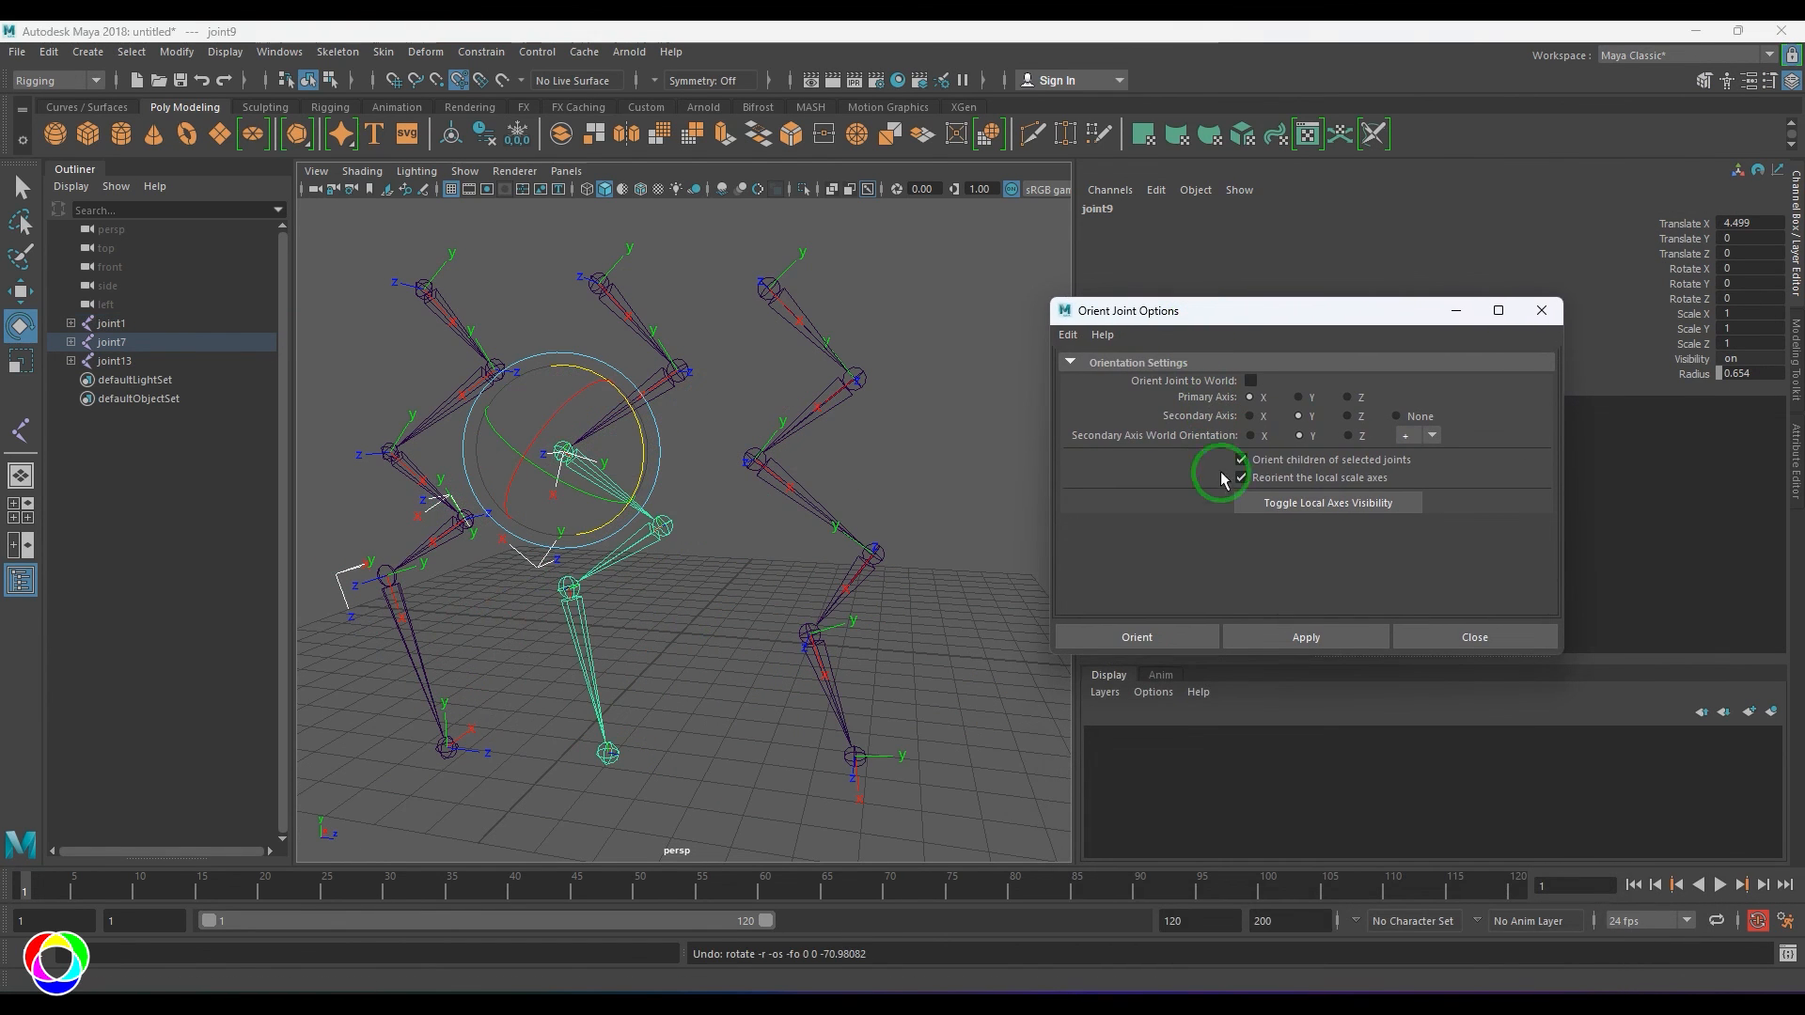
{"action": "left_click", "coordinate": [1299, 397]}
{"action": "left_click", "coordinate": [1289, 628]}
{"action": "left_click", "coordinate": [1298, 639]}
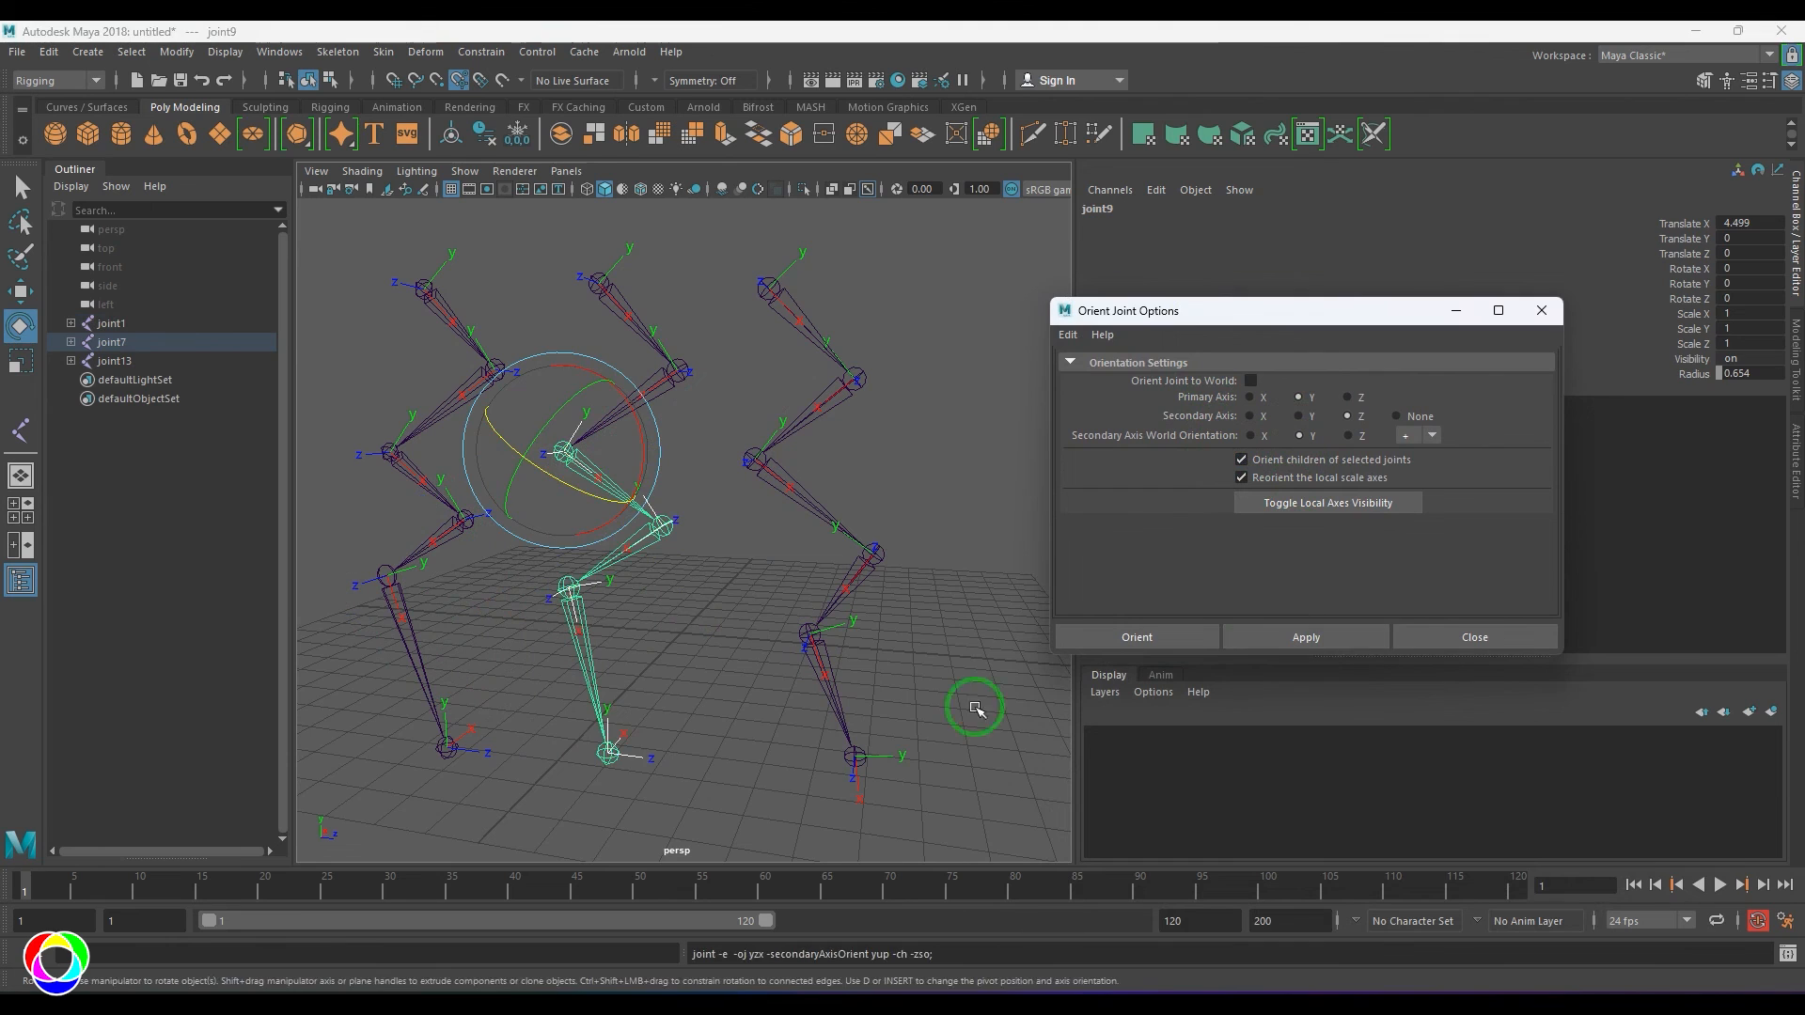
- Try rotating the middle chain's reoriented third joint about its X axis, then undo the rotation
{"action": "left_click", "coordinate": [711, 703]}
{"action": "left_click", "coordinate": [575, 486]}
{"action": "left_click_drag", "start_coordinate": [640, 414], "coordinate": [641, 519]}
{"action": "left_click", "coordinate": [1691, 270]}
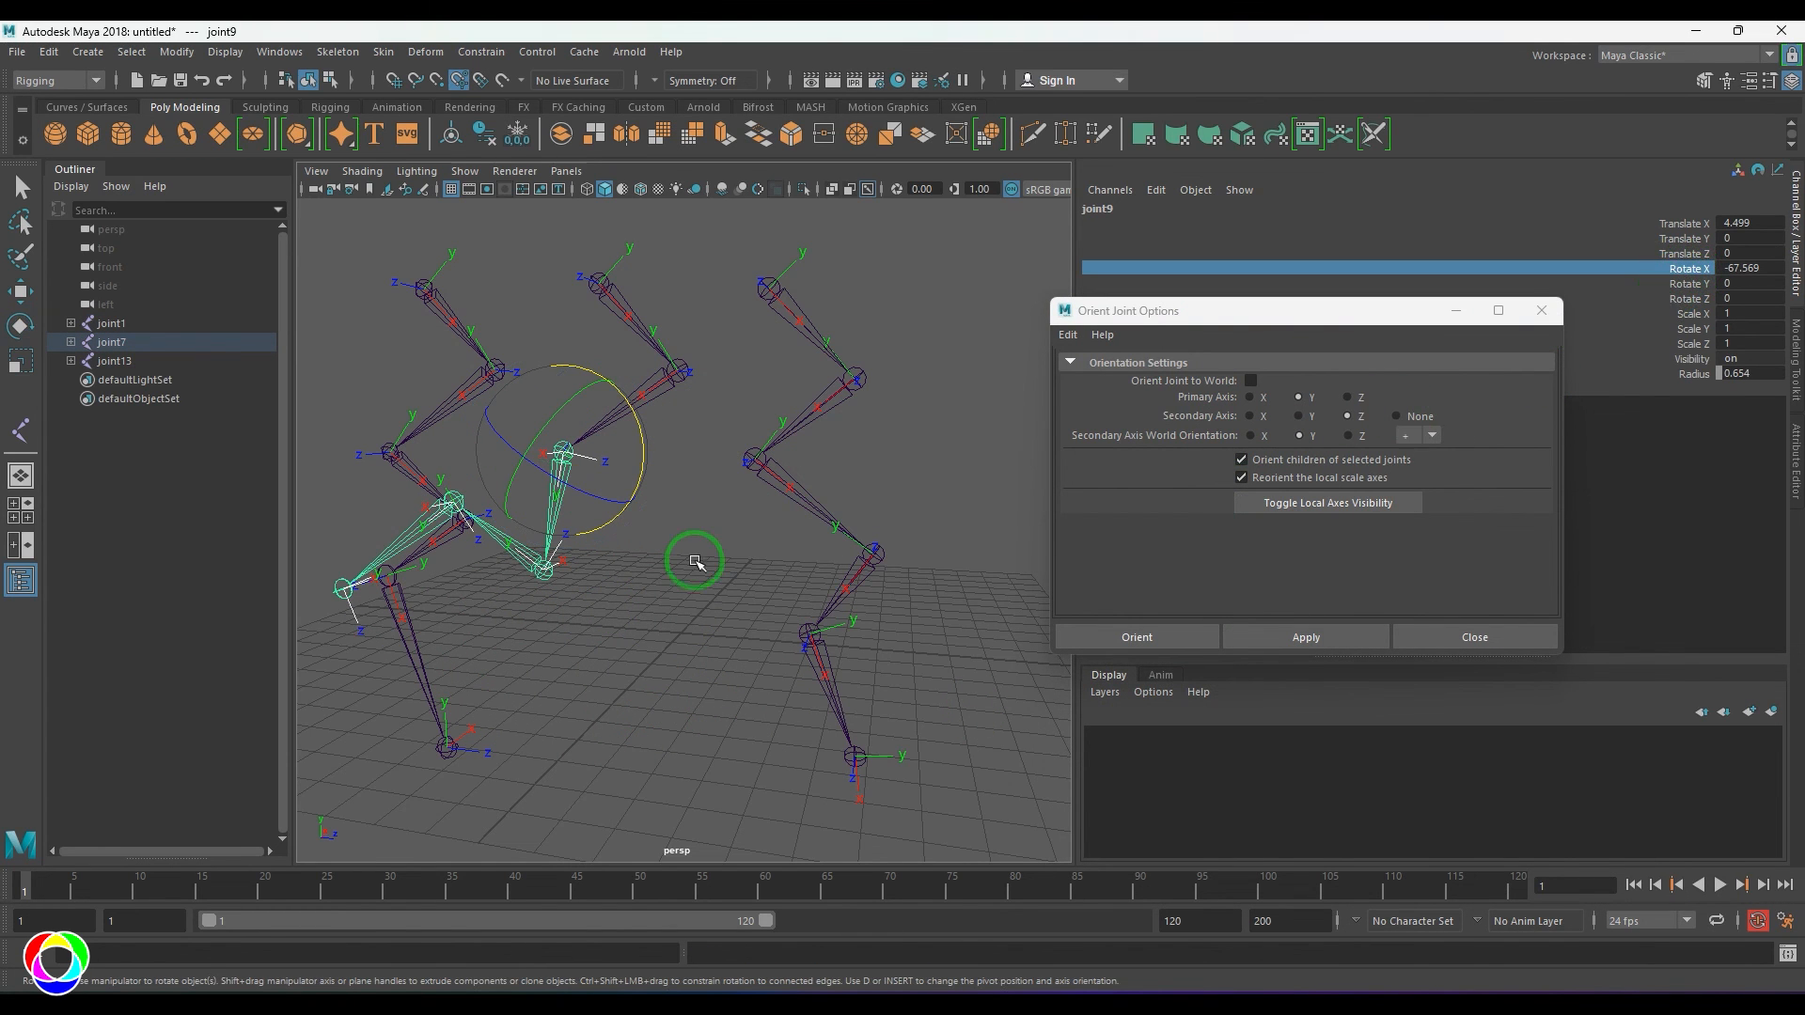
{"action": "key", "text": "ctrl+z"}
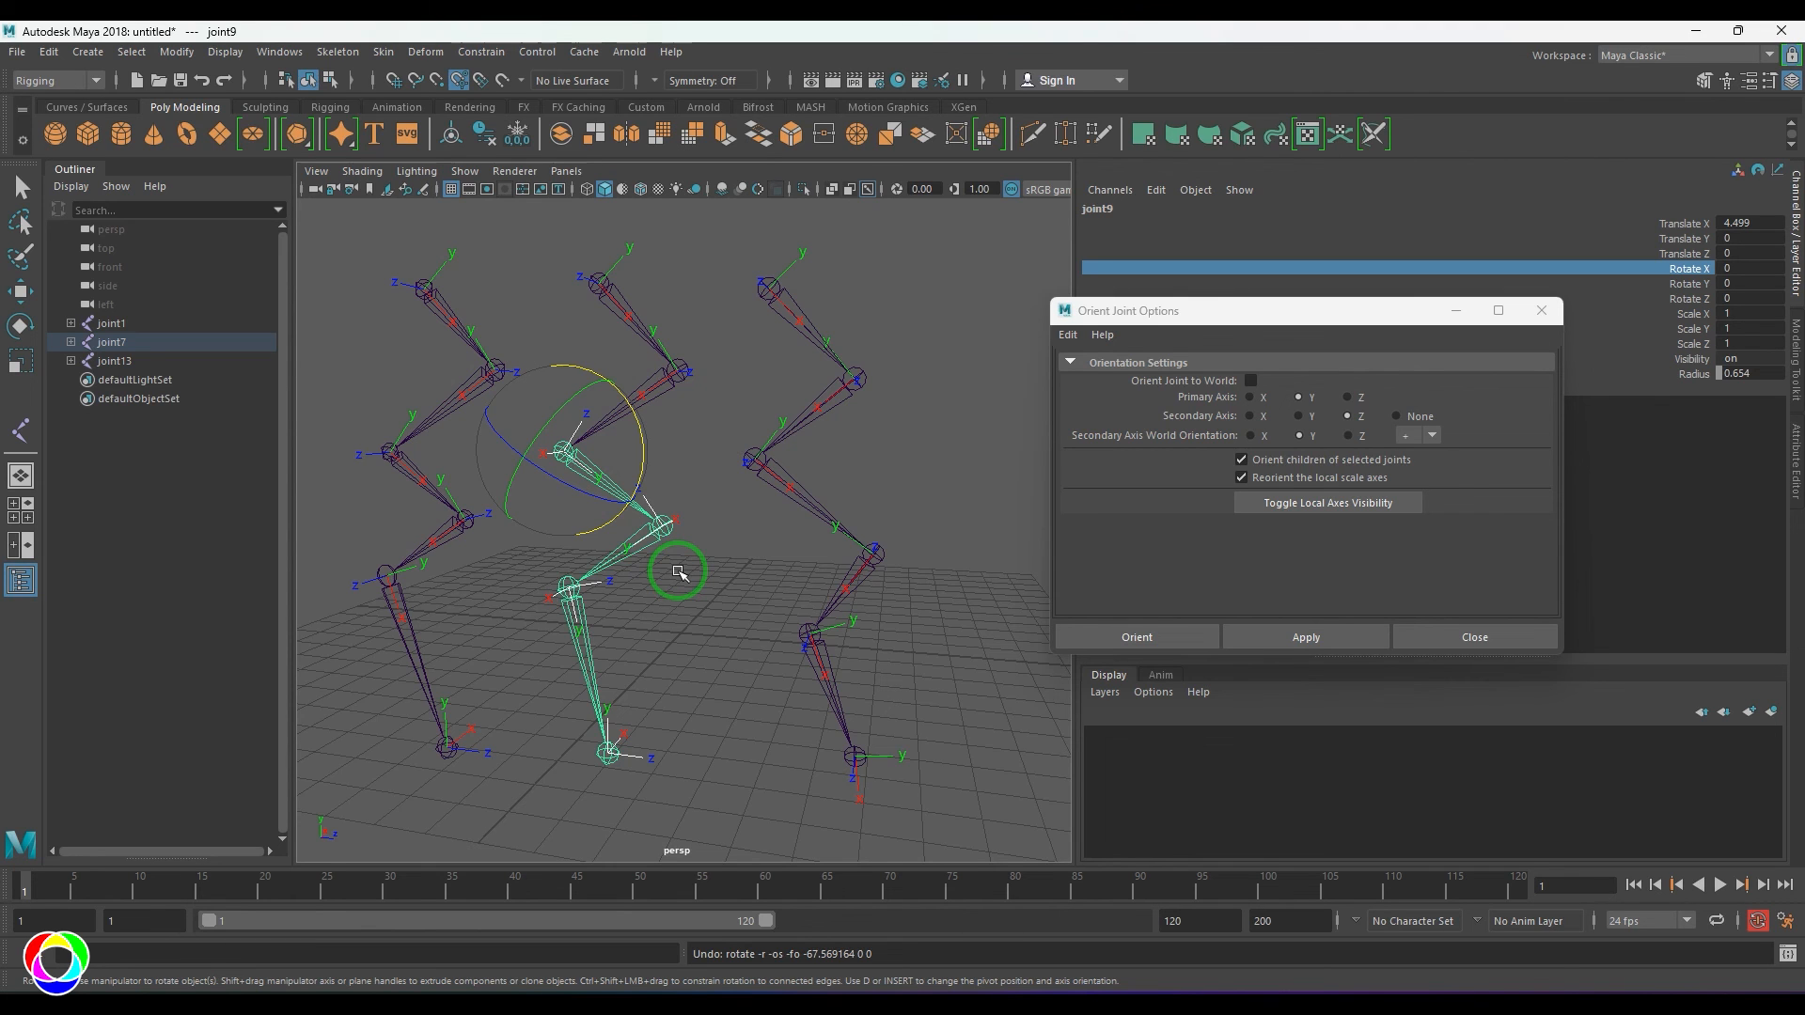
- Close the Orient Joint options and start the Joint tool with its settings open
{"action": "left_click", "coordinate": [1542, 310]}
{"action": "left_click", "coordinate": [338, 51]}
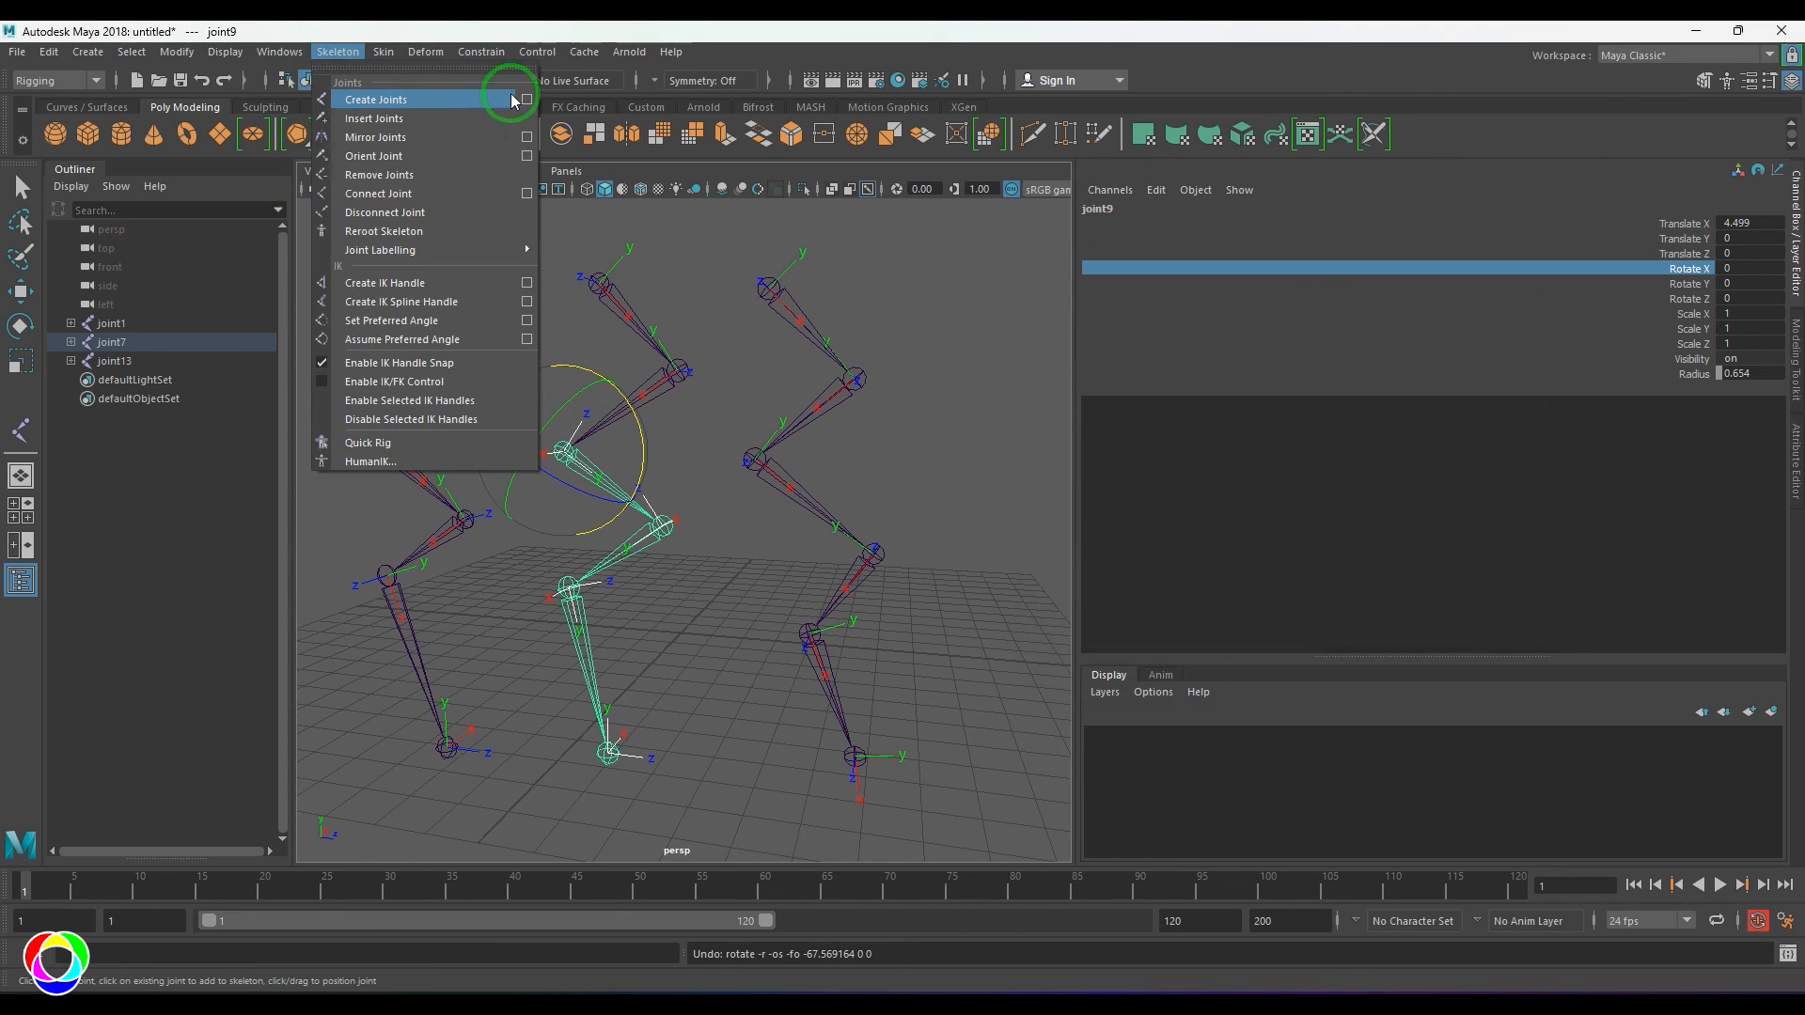
{"action": "left_click", "coordinate": [516, 100]}
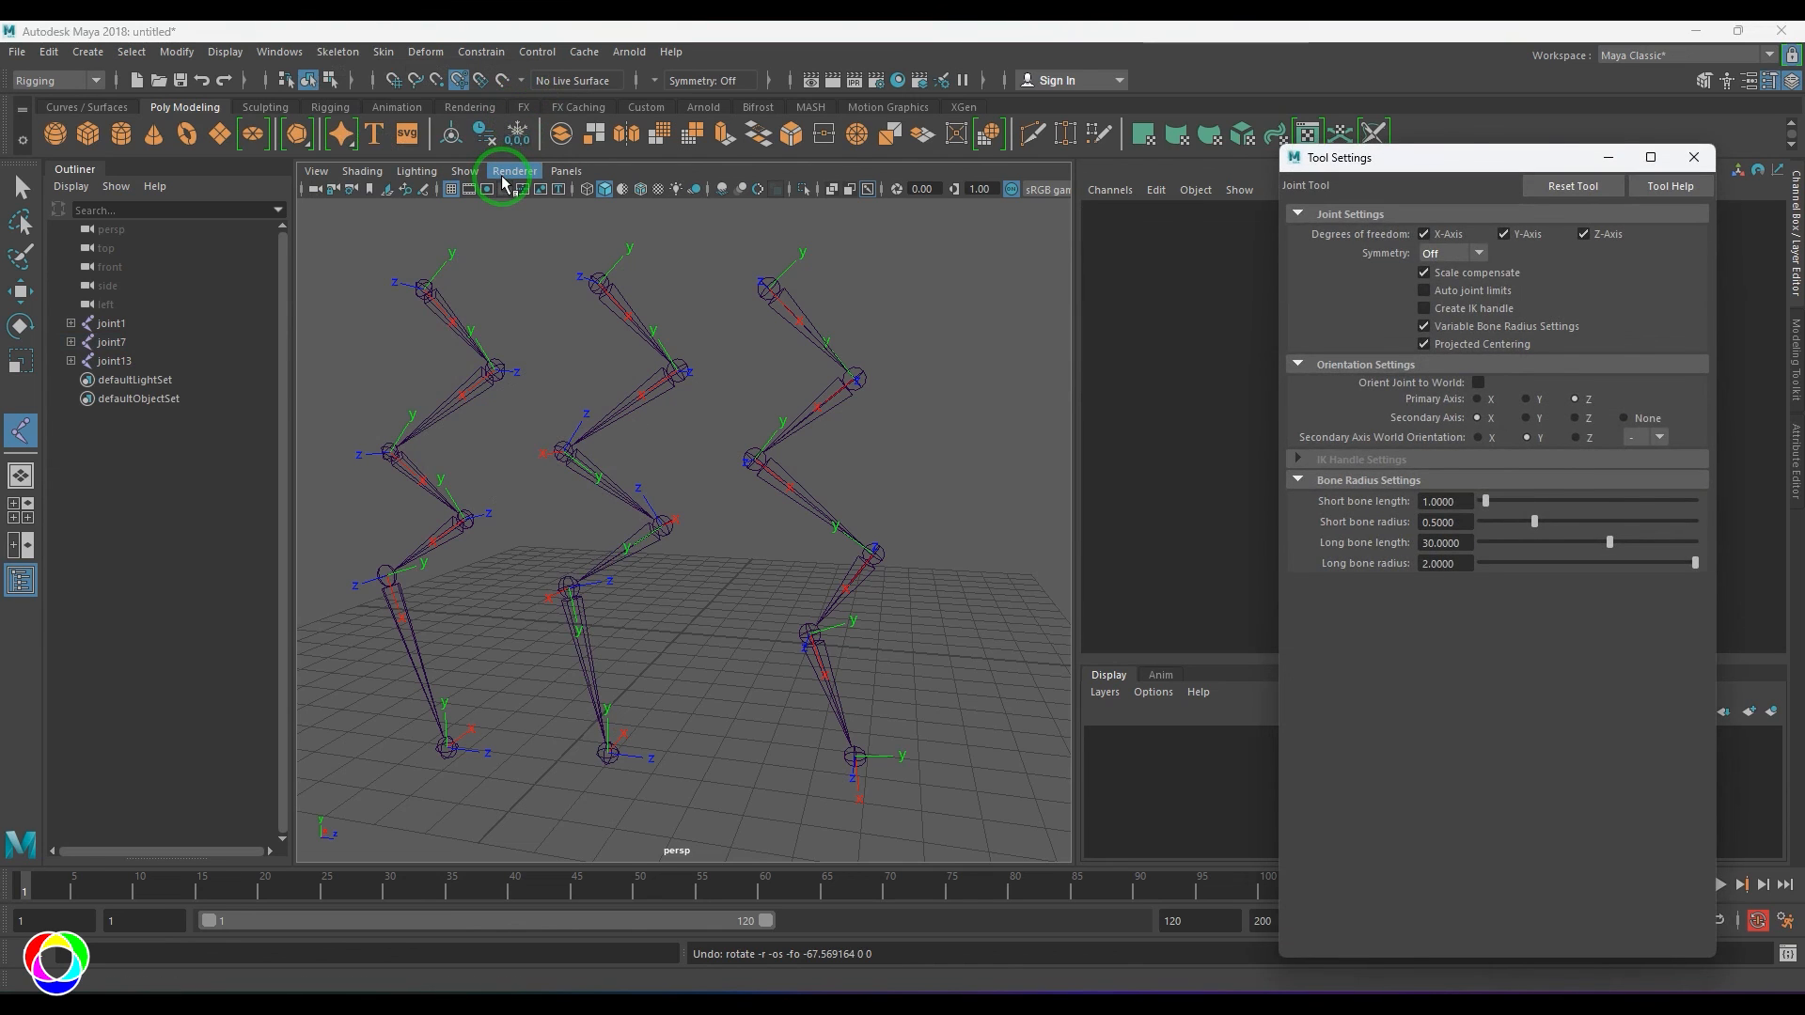